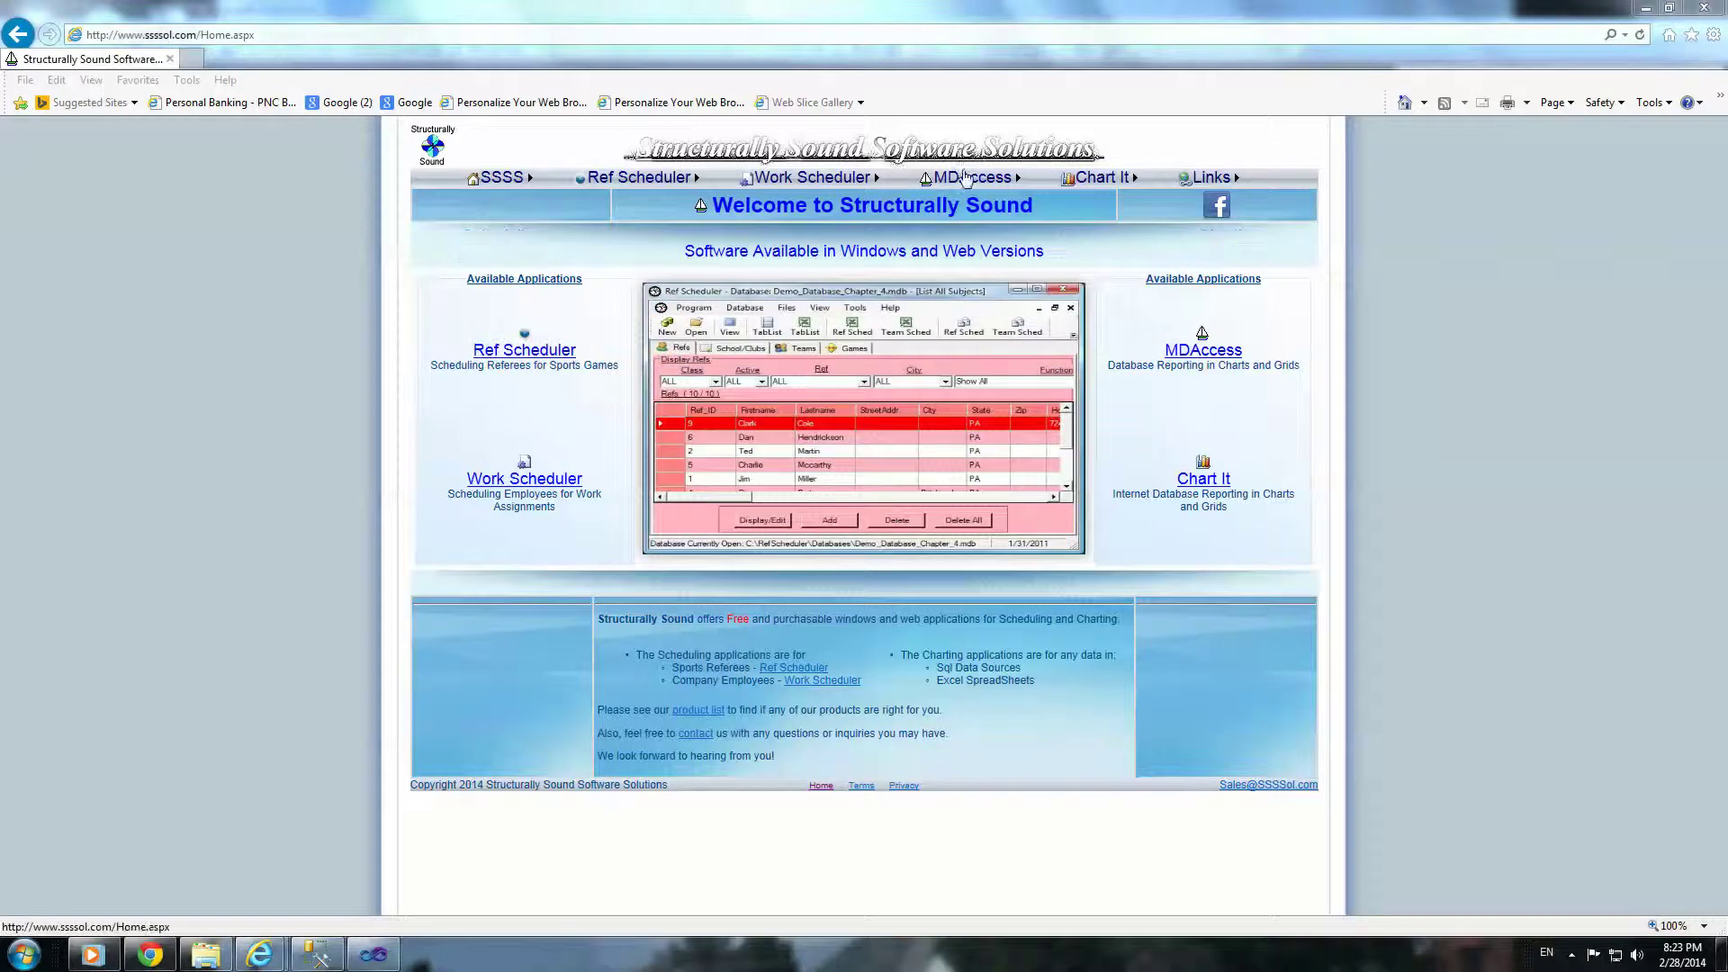
Step: Minimize the live ssssol.com window and open Work Scheduler – About on the localhost site
{"action": "mouse_move", "coordinate": [853, 180]}
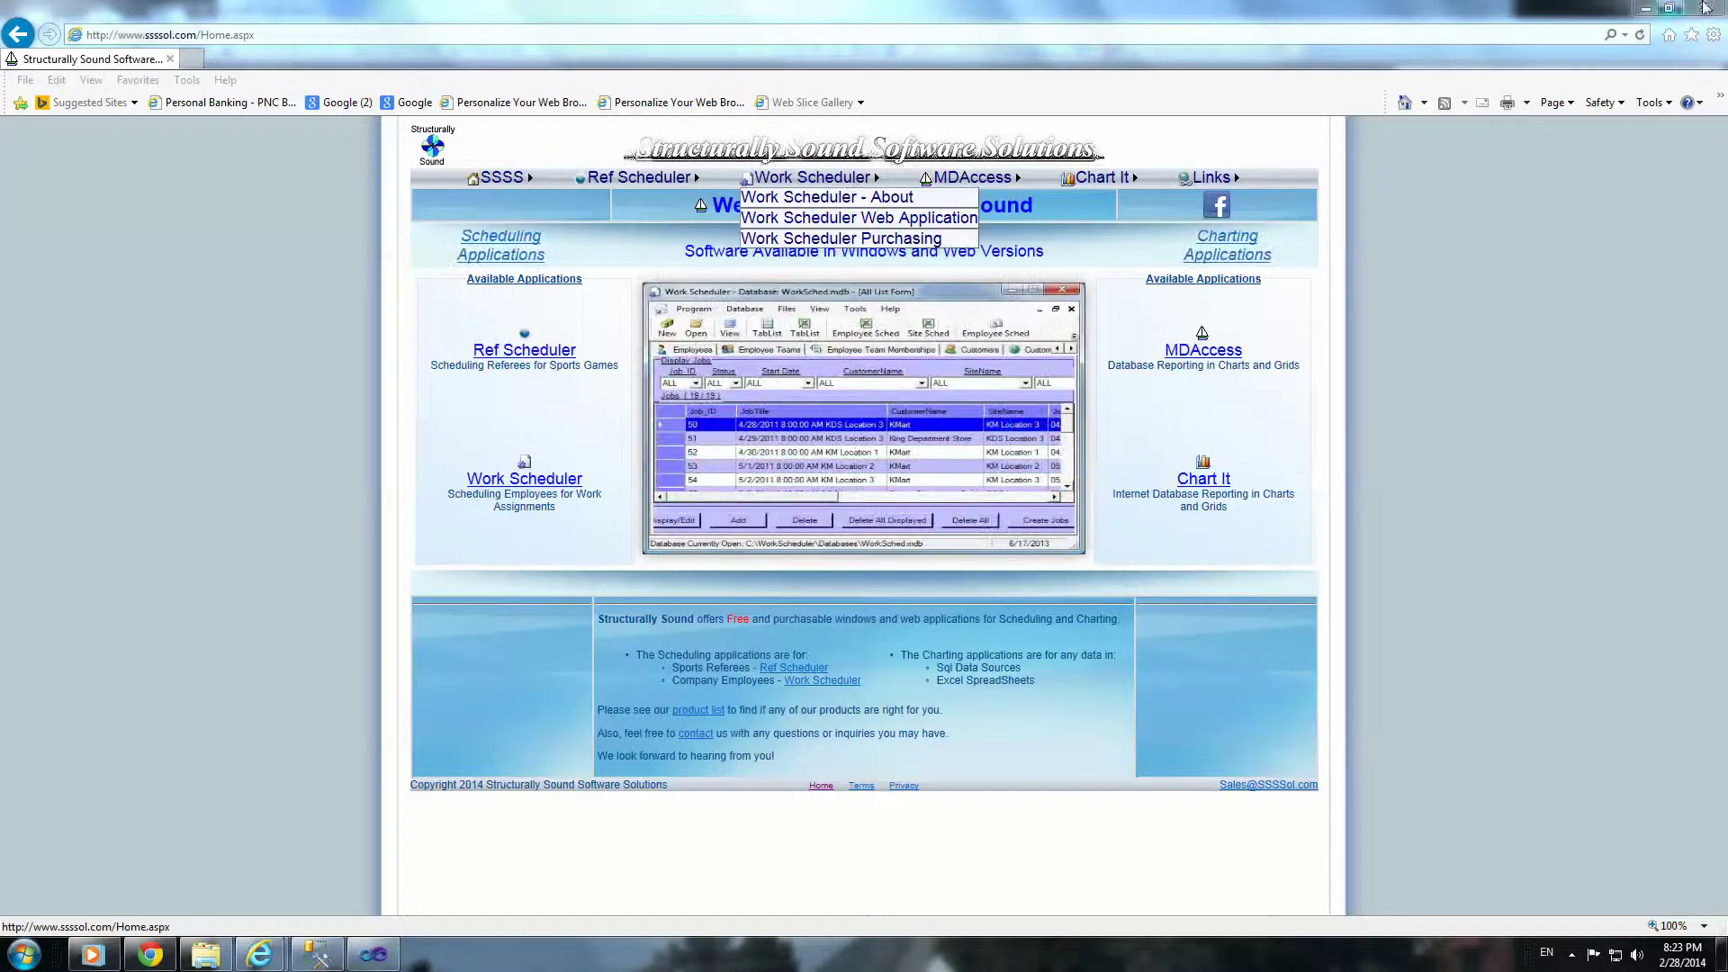
{"action": "left_click", "coordinate": [1643, 10]}
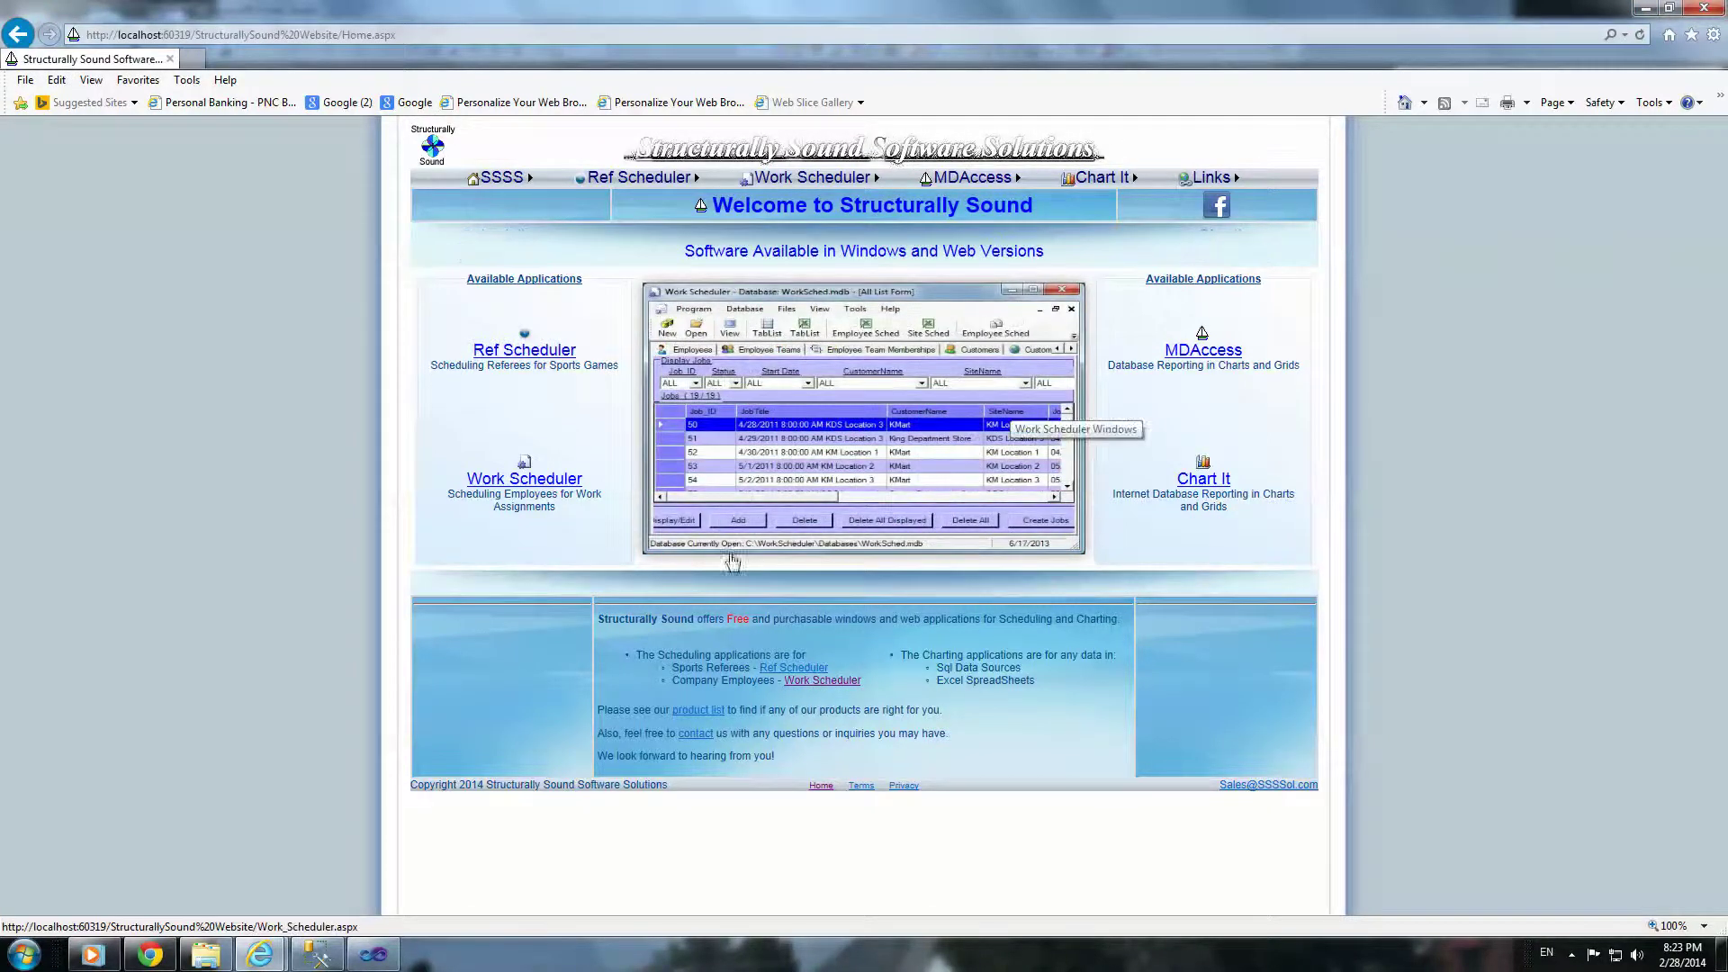
{"action": "mouse_move", "coordinate": [821, 187]}
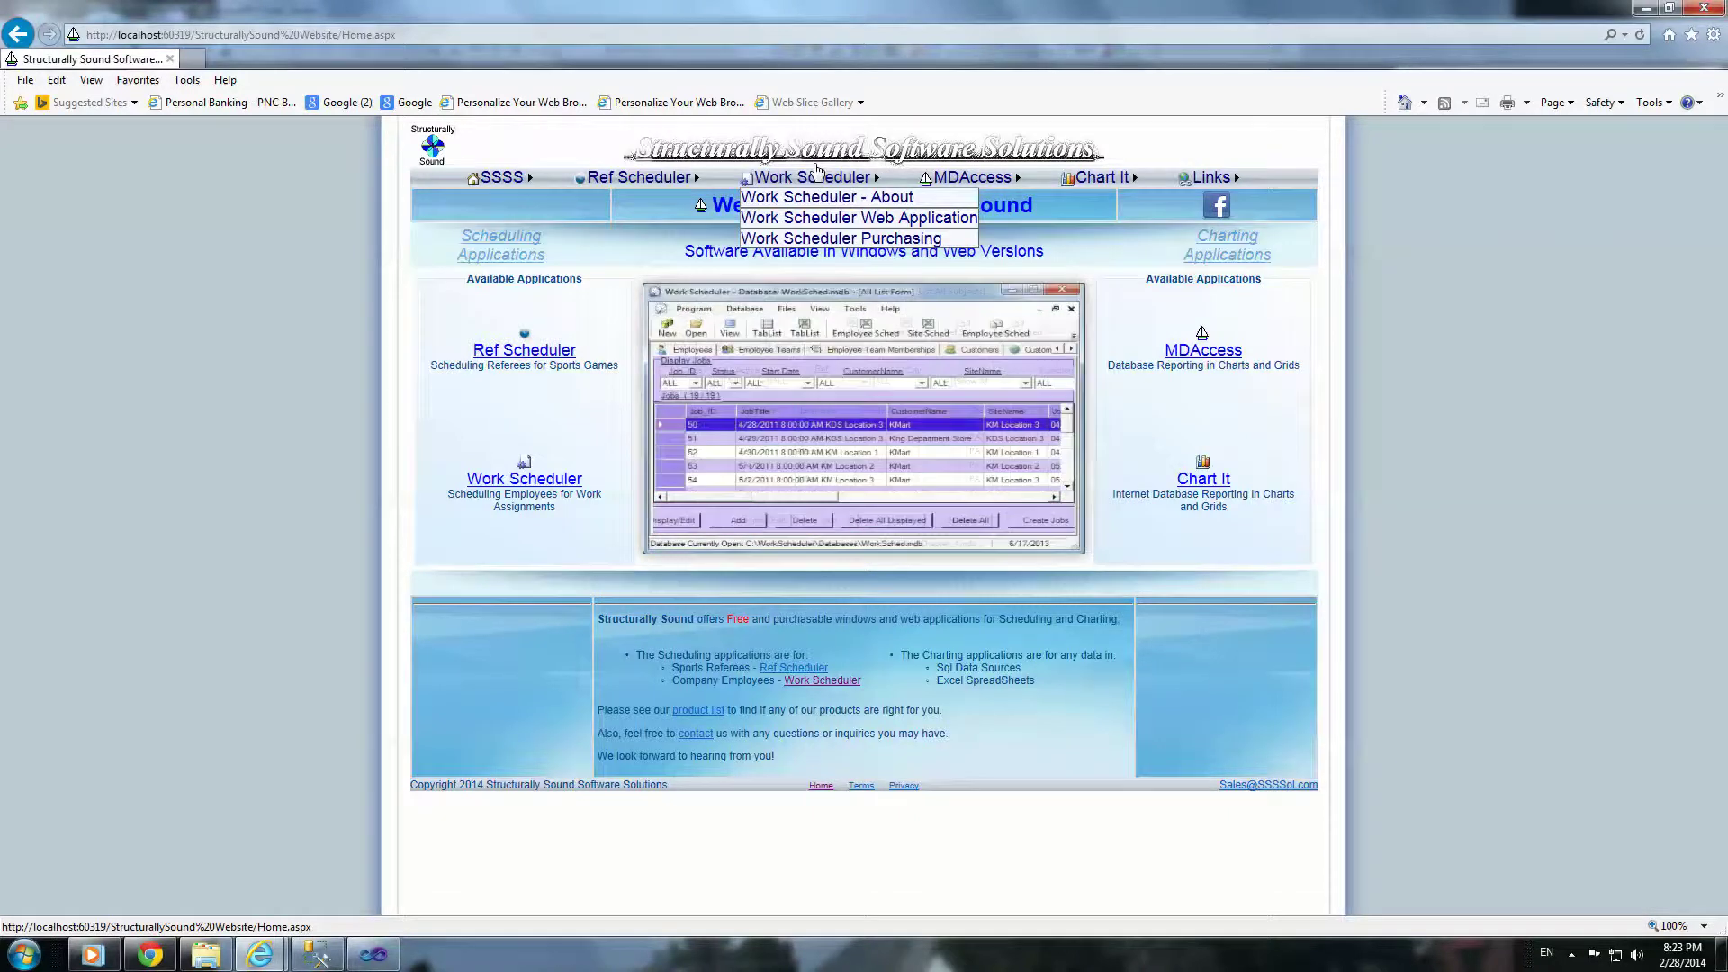
{"action": "left_click", "coordinate": [828, 200]}
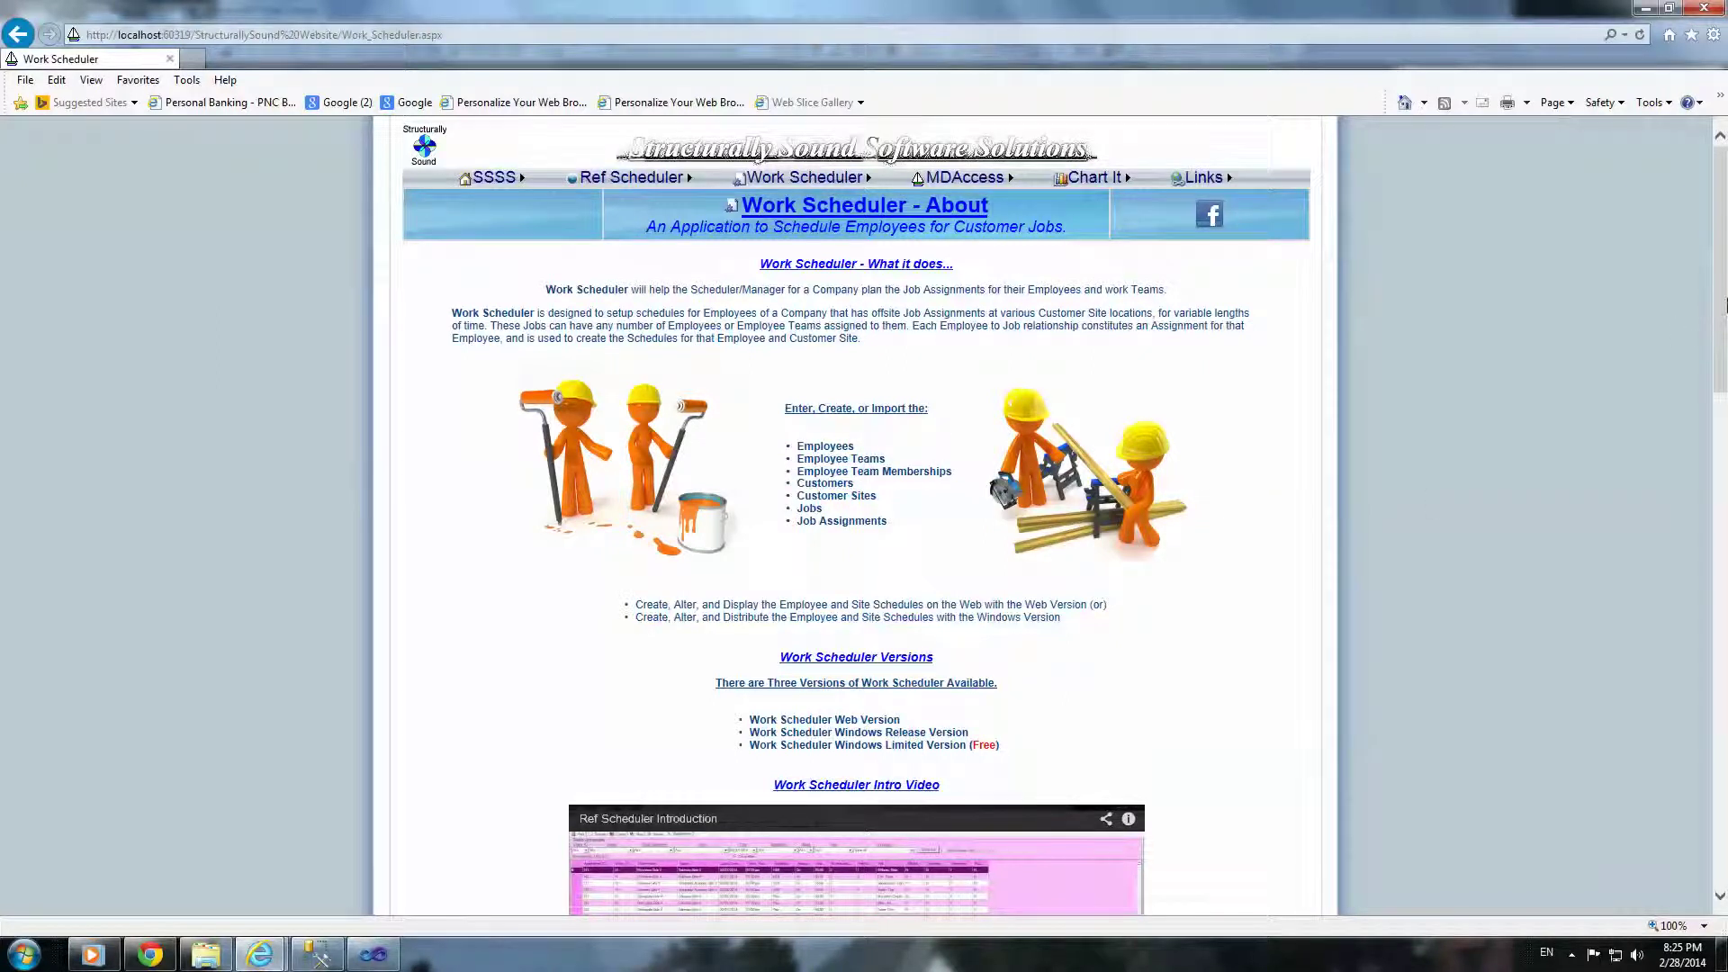
{"action": "scroll", "coordinate": [1721, 337], "scroll_direction": "down", "scroll_amount": 1}
{"action": "scroll", "coordinate": [1723, 340], "scroll_direction": "down", "scroll_amount": 1}
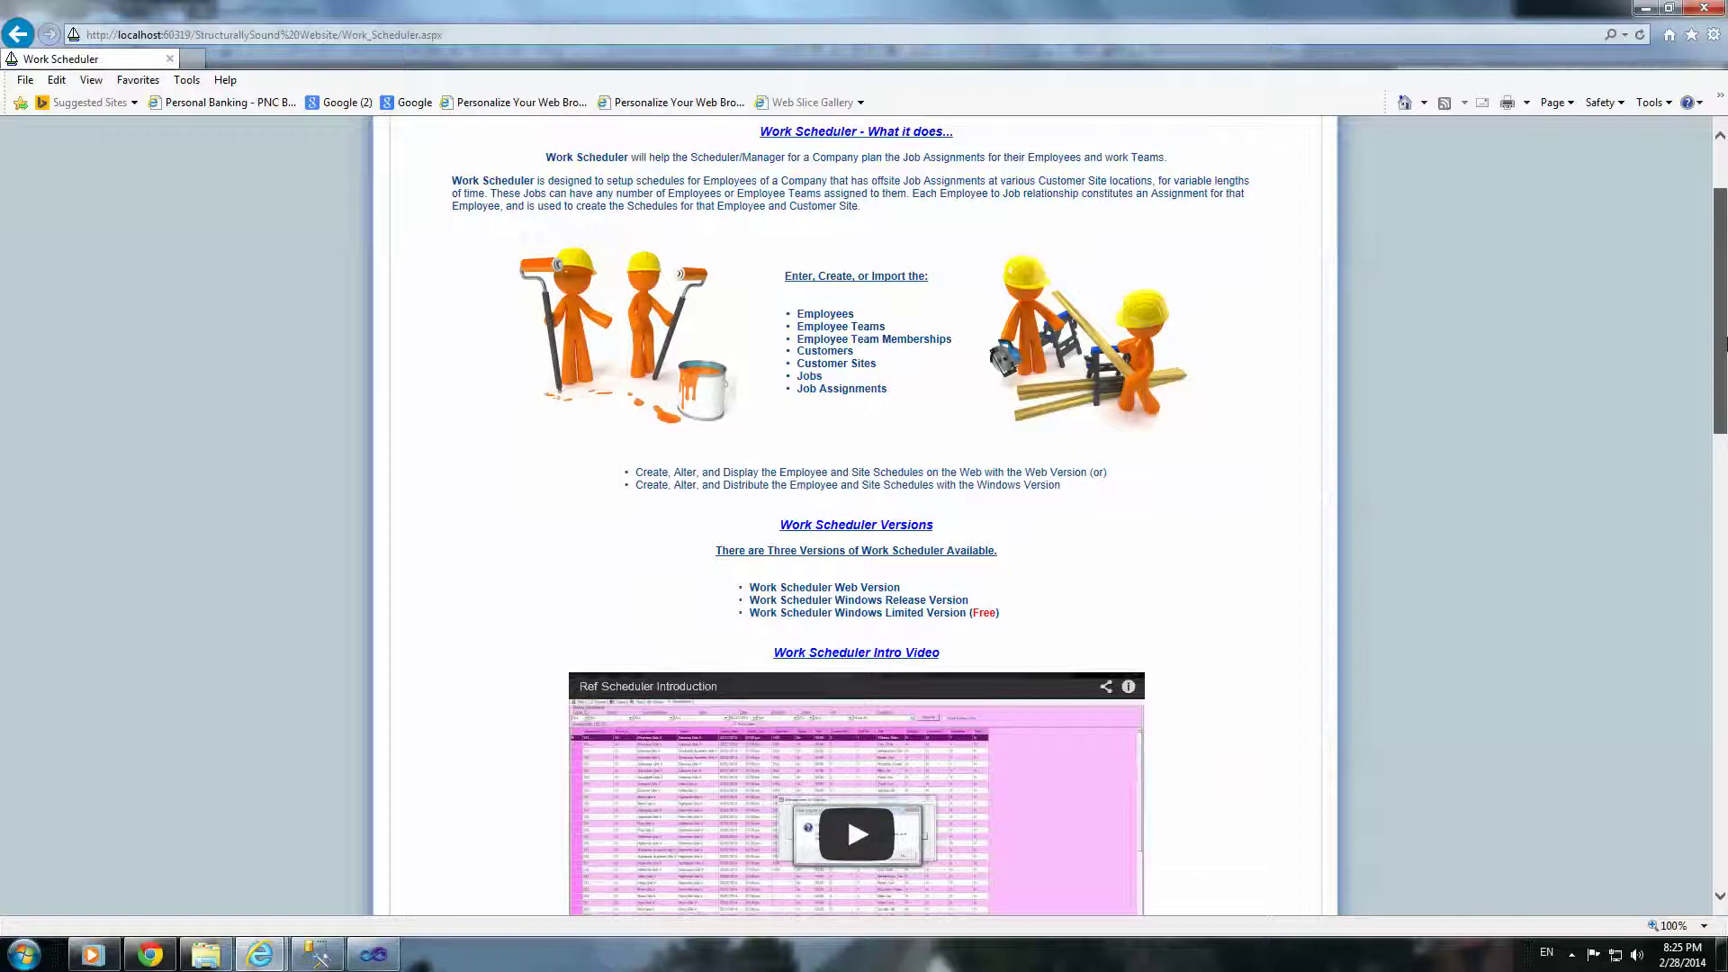
{"action": "scroll", "coordinate": [1541, 398], "scroll_direction": "down", "scroll_amount": 2}
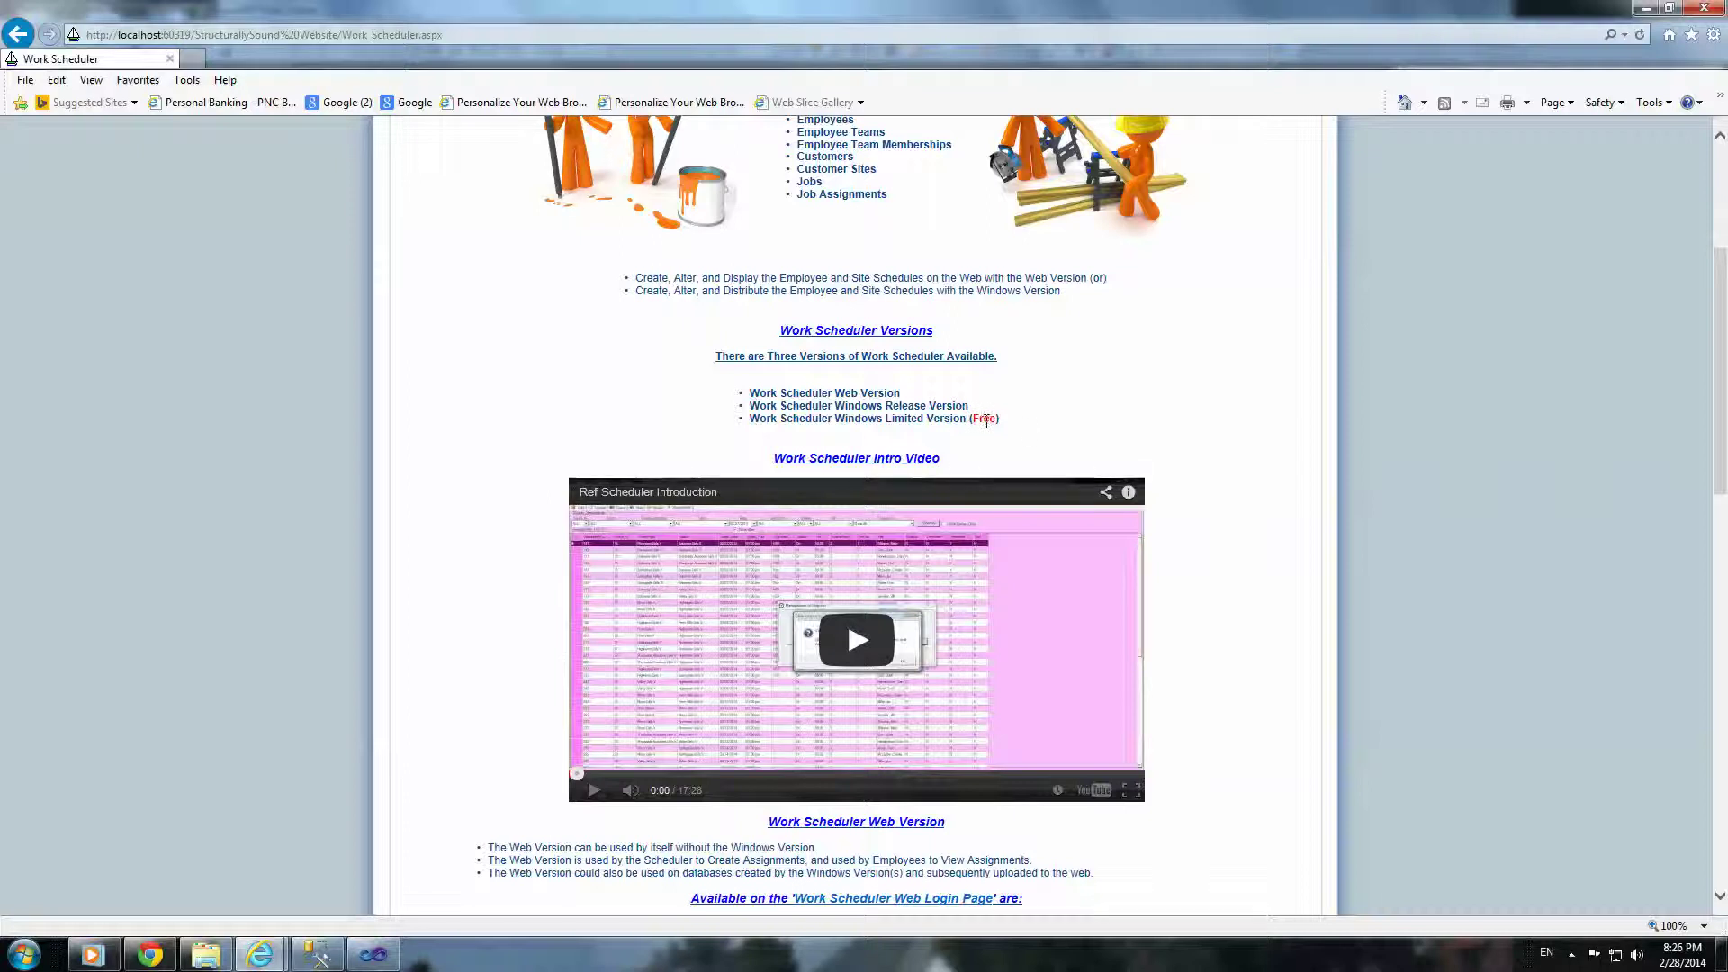
{"action": "left_click_drag", "start_coordinate": [1724, 431], "coordinate": [1724, 658]}
{"action": "scroll", "coordinate": [881, 565], "scroll_direction": "down", "scroll_amount": 2}
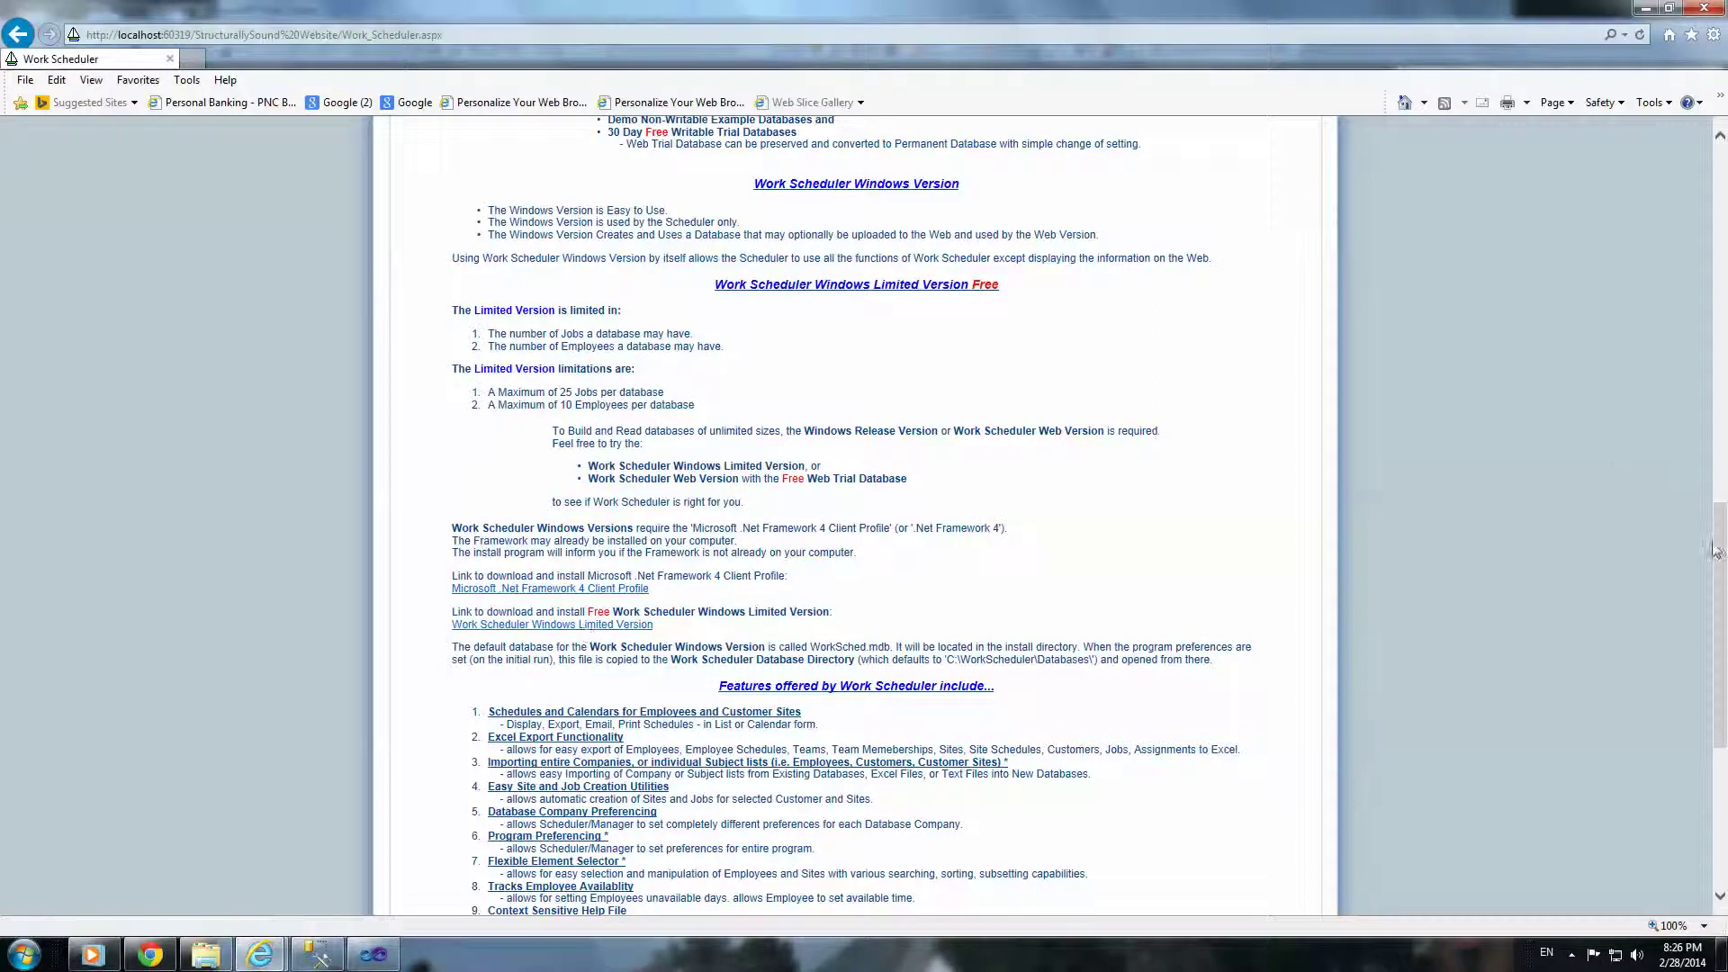
{"action": "left_click_drag", "start_coordinate": [1722, 576], "coordinate": [1710, 303]}
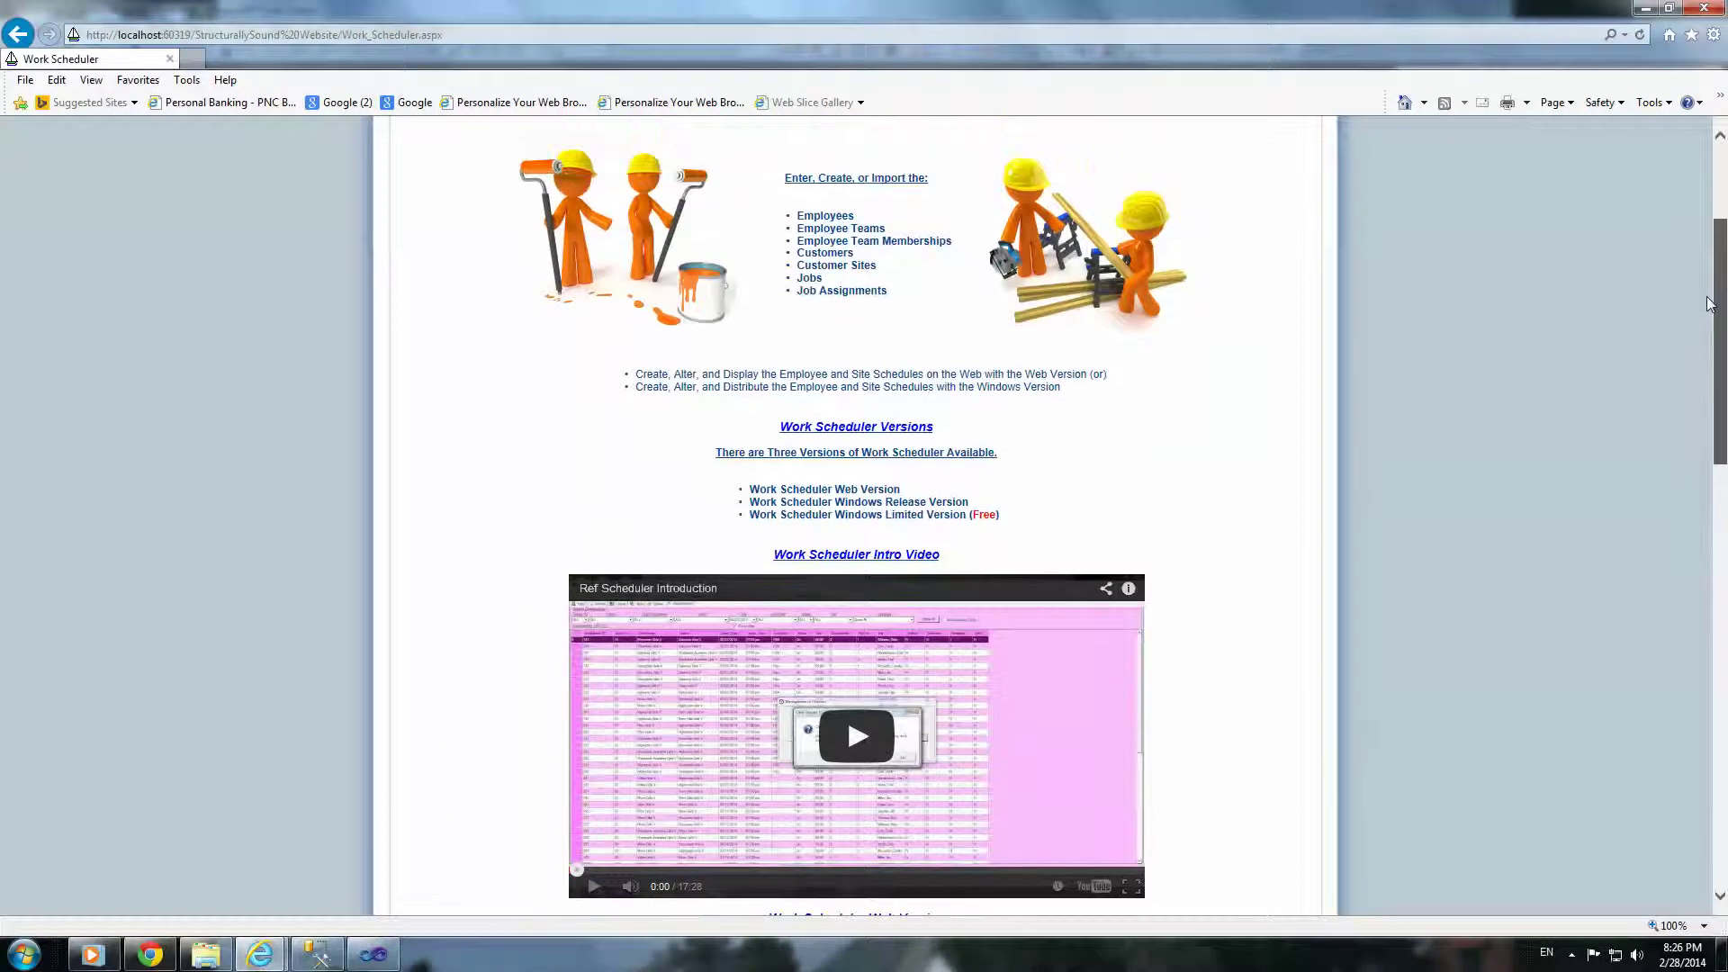
{"action": "scroll", "coordinate": [1709, 303], "scroll_direction": "up", "scroll_amount": 3}
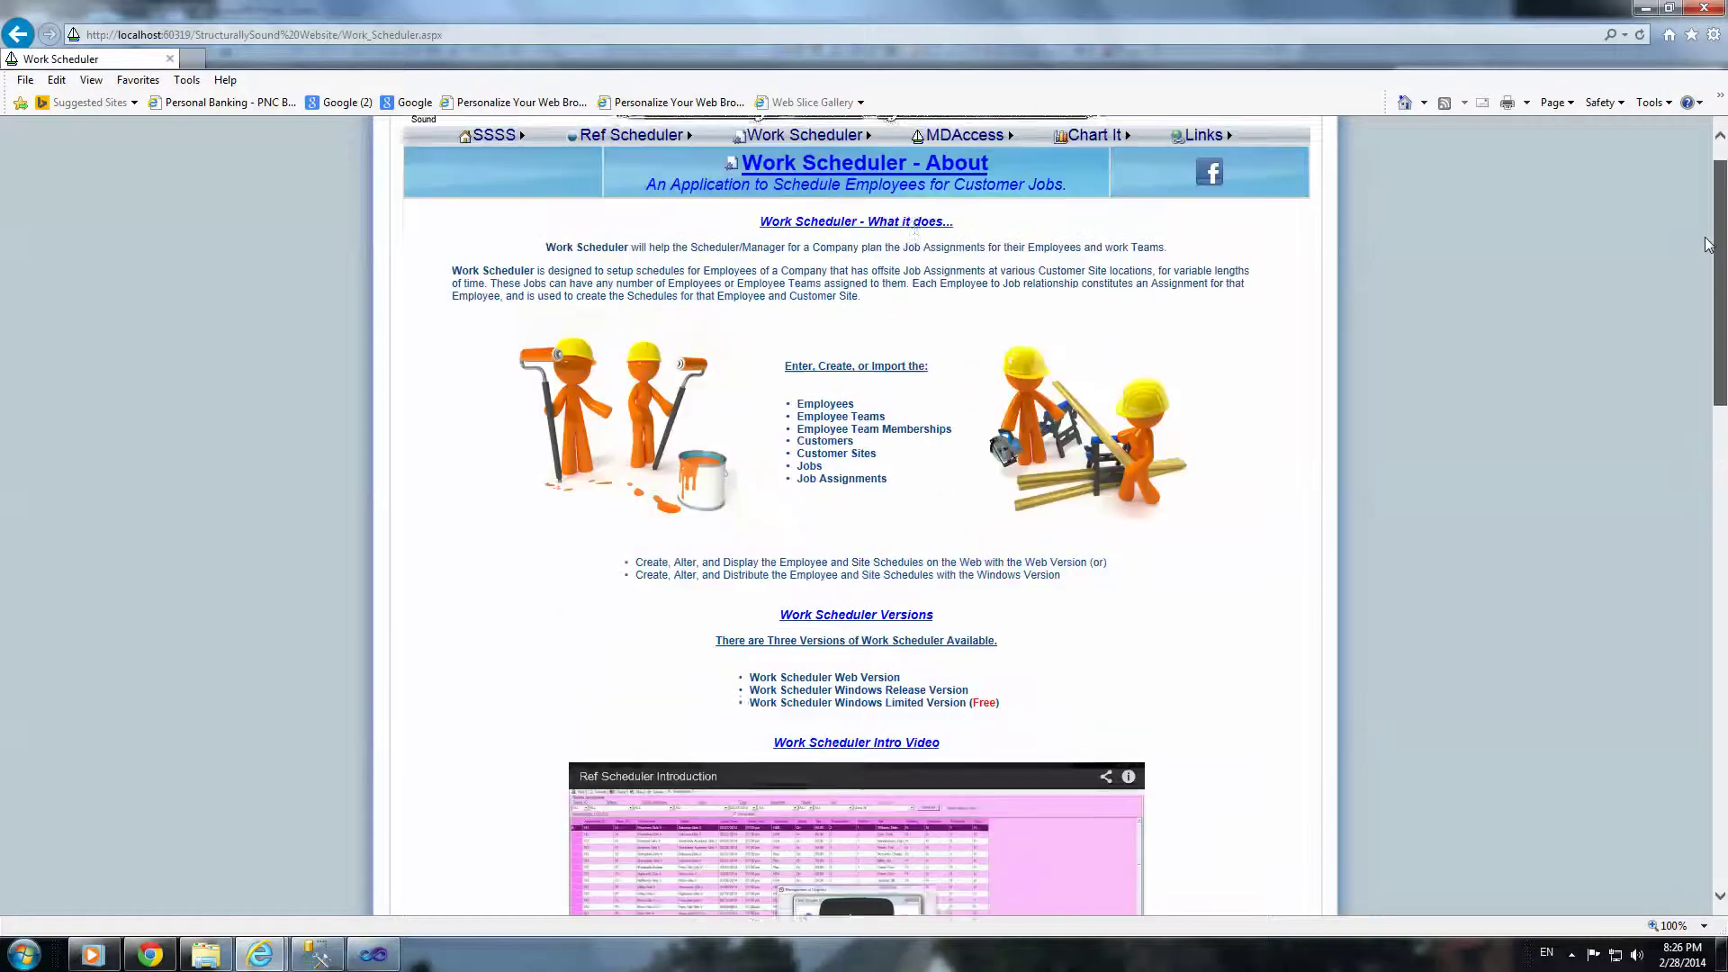
Step: Open Work Scheduler Purchasing and show the PayPal price options, $49.95 to $99.95 USD
{"action": "mouse_move", "coordinate": [829, 189]}
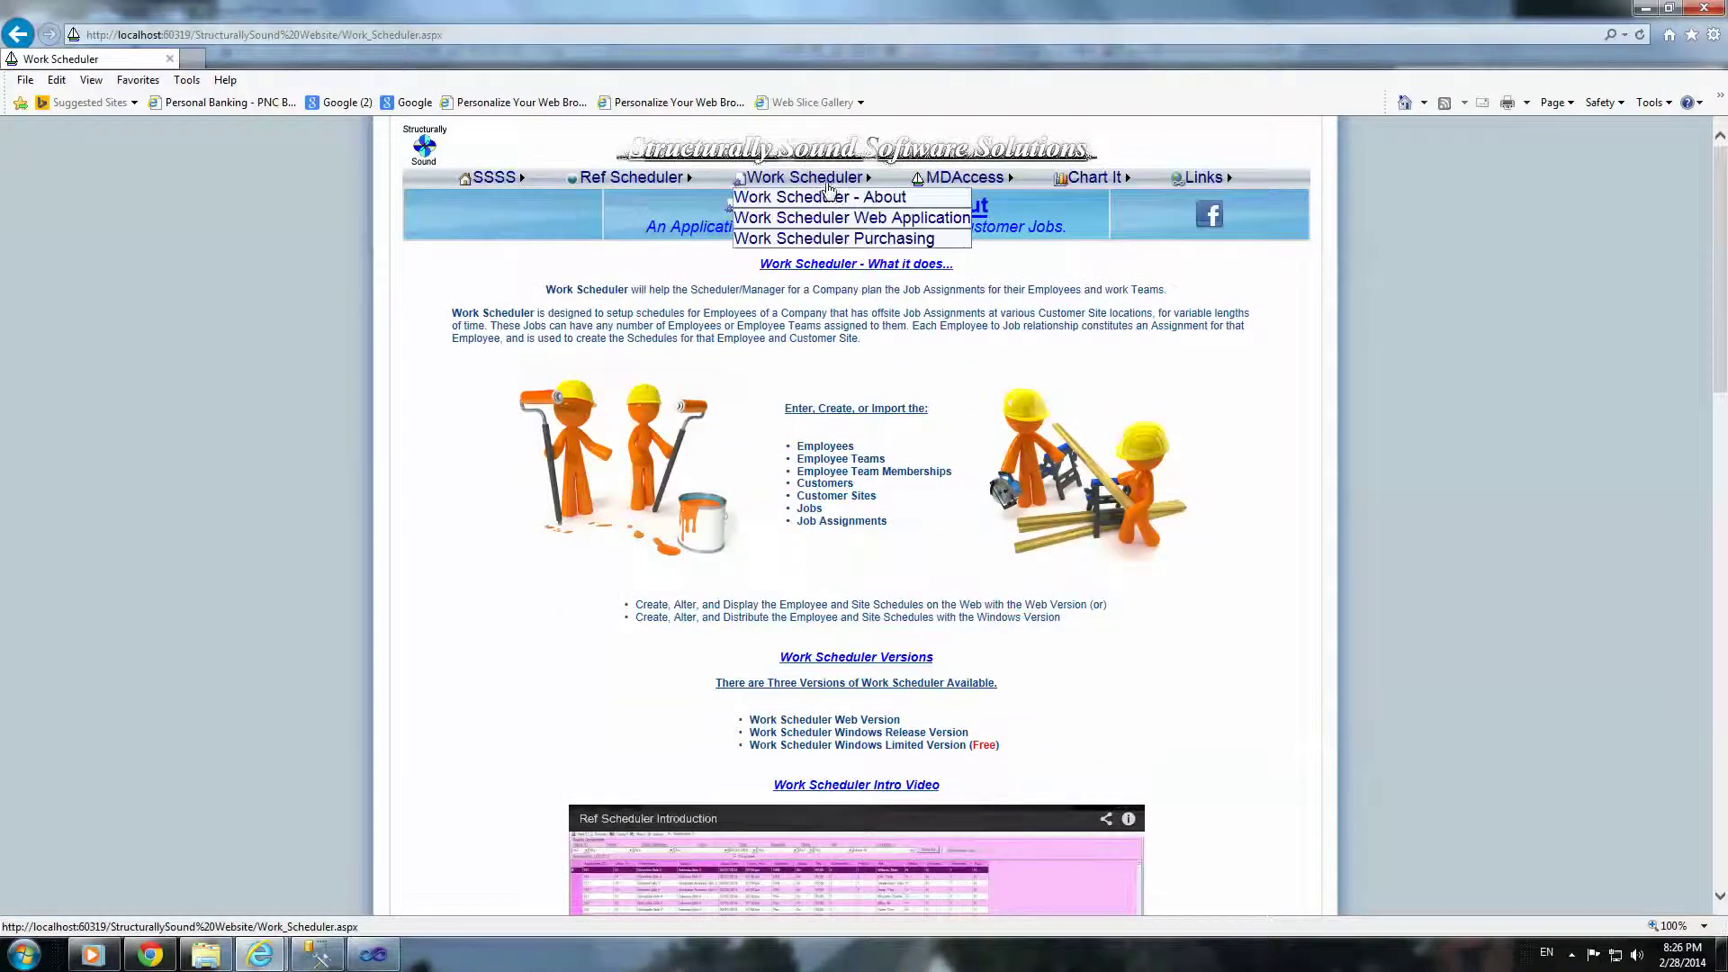
{"action": "left_click", "coordinate": [833, 238]}
{"action": "left_click_drag", "start_coordinate": [1722, 206], "coordinate": [1723, 531]}
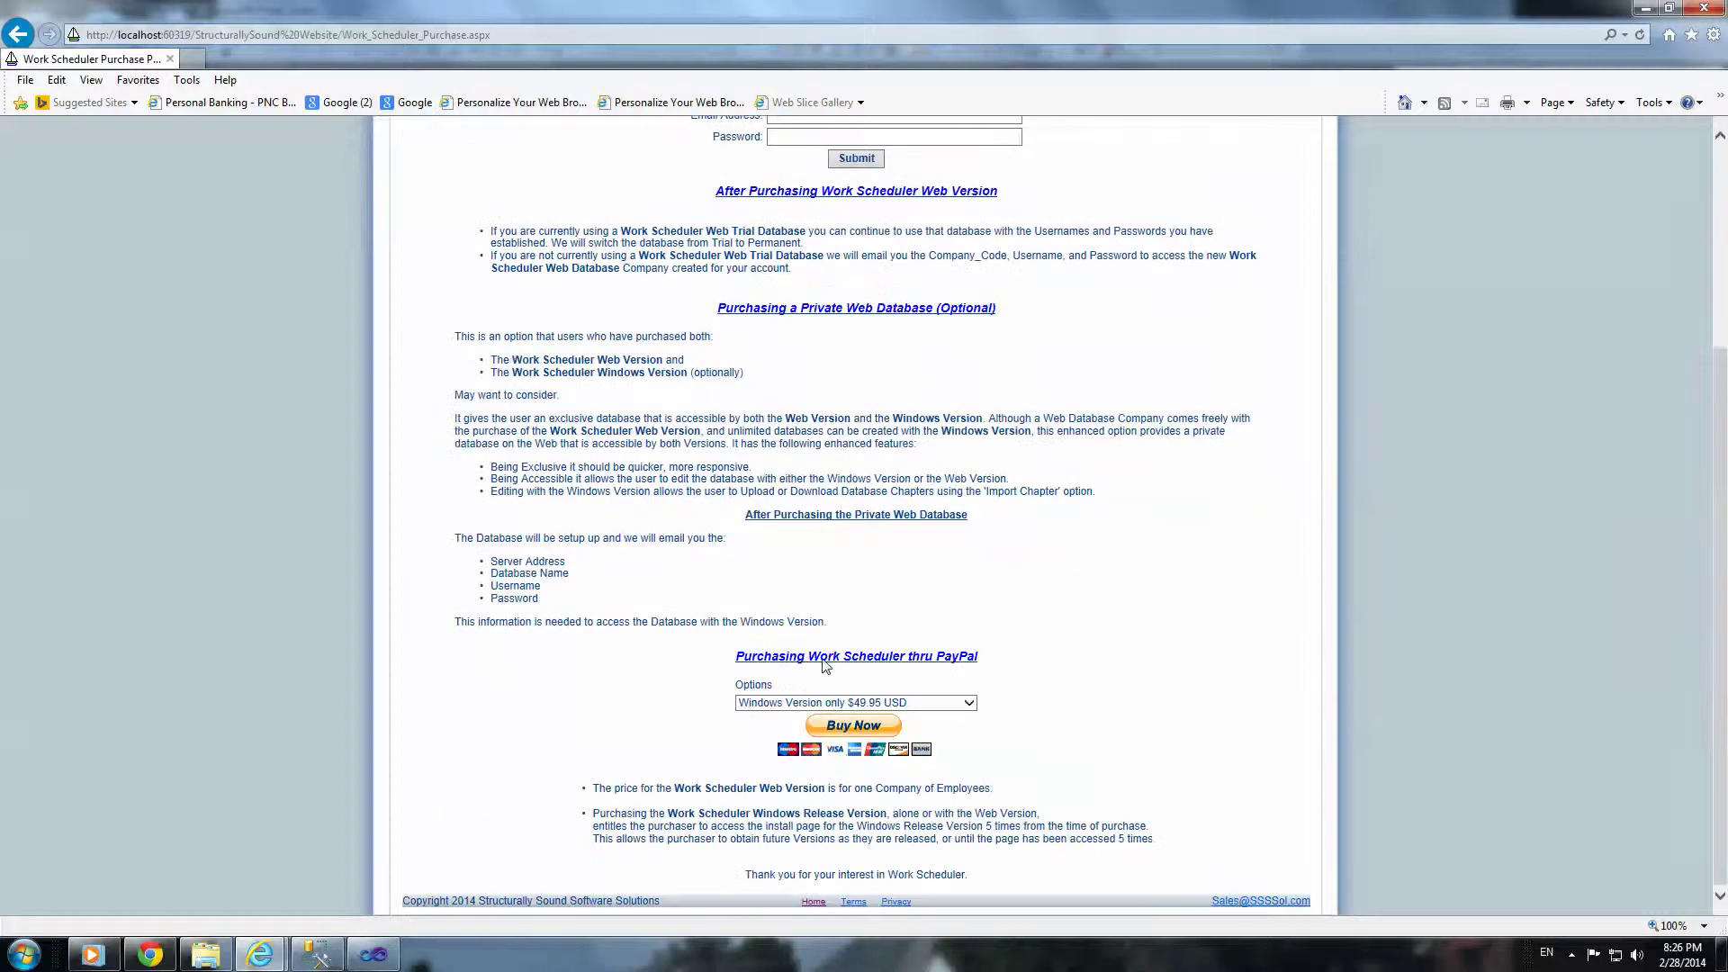
{"action": "left_click", "coordinate": [969, 704]}
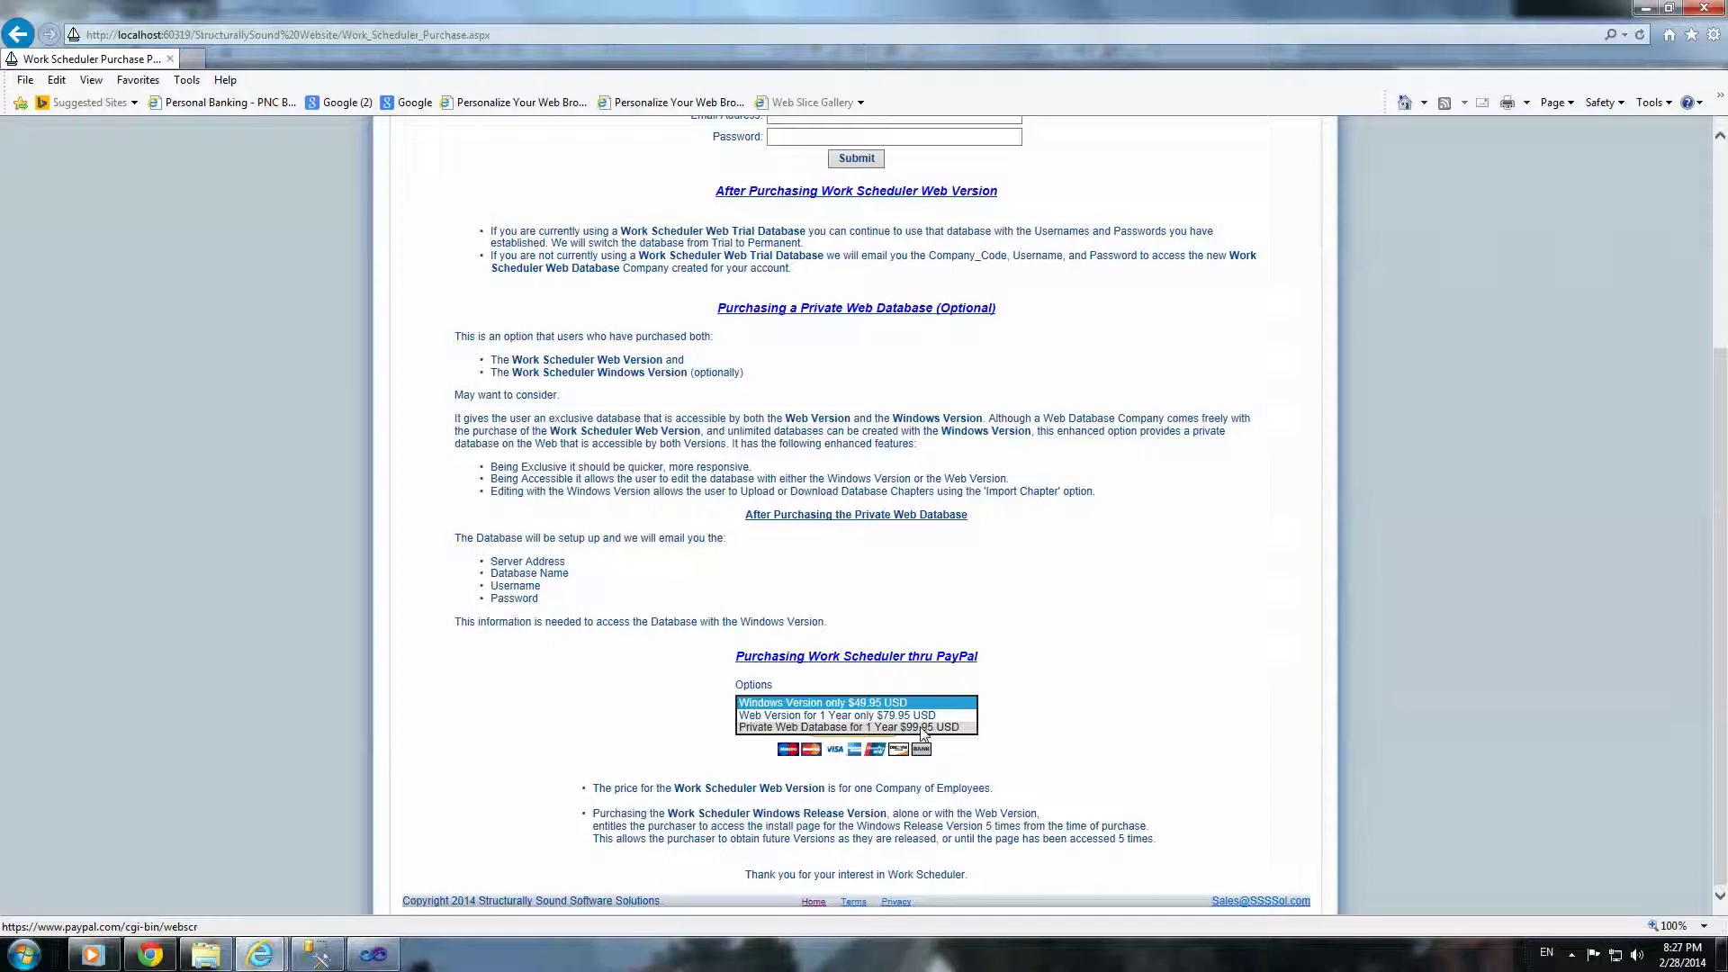
Step: Close the price Options dropdown, keeping Windows Version only $49.95 USD selected
{"action": "left_click", "coordinate": [1043, 684]}
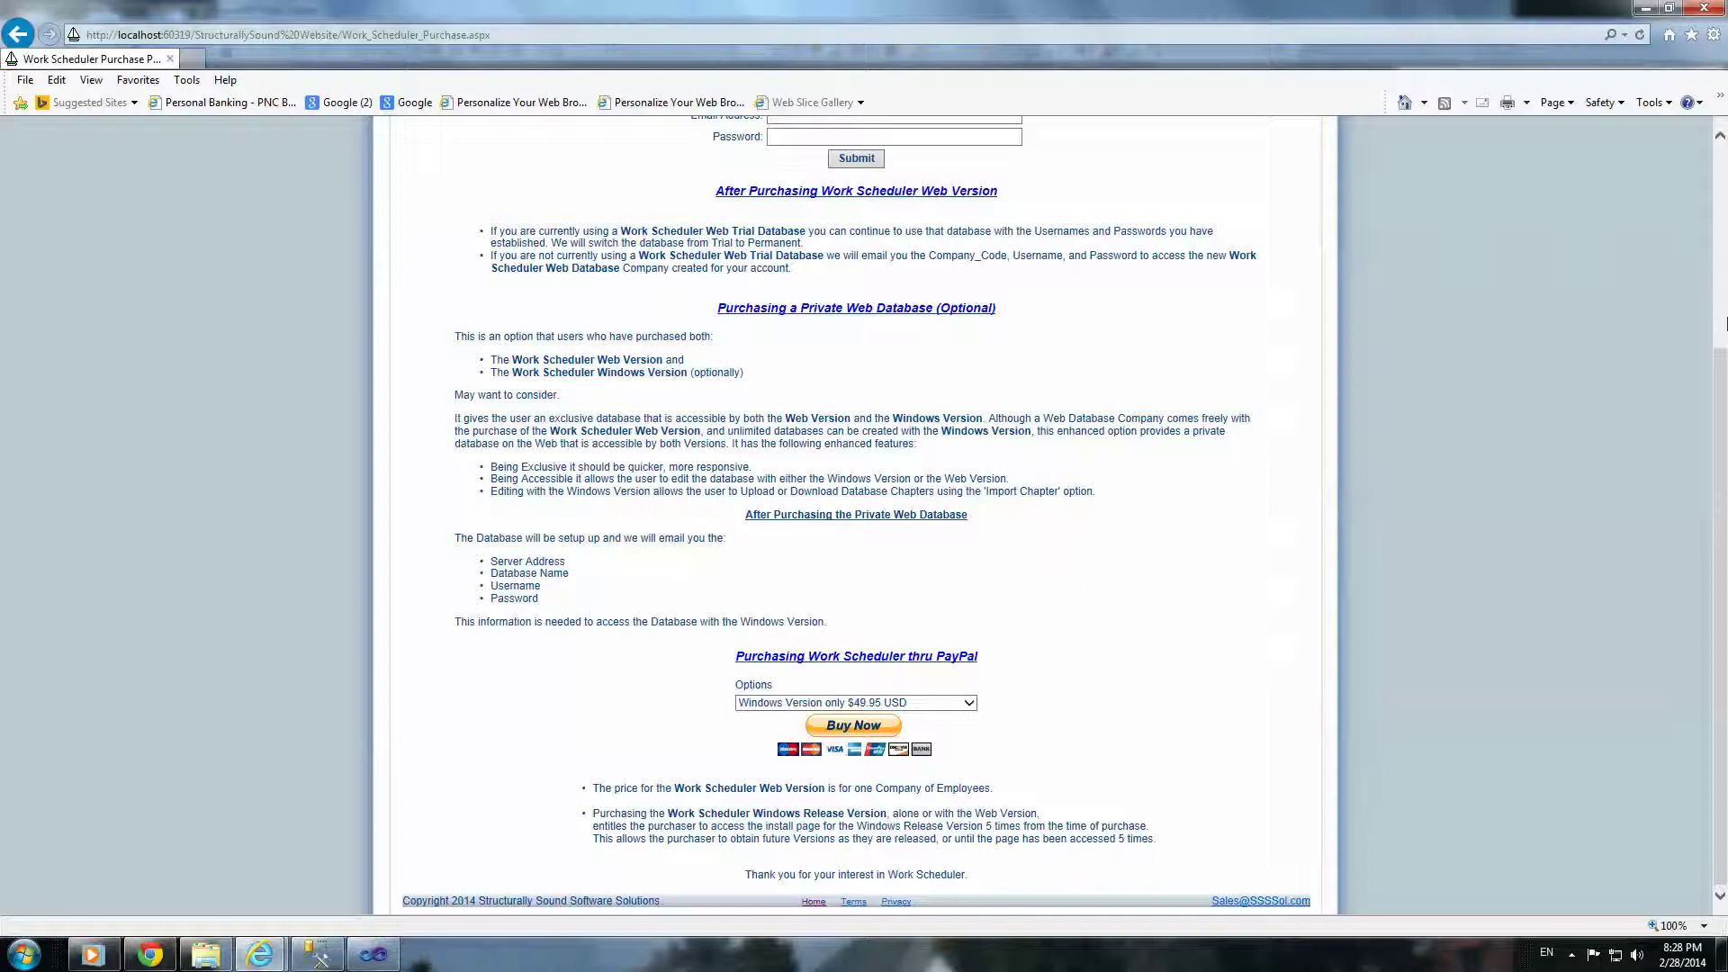
Step: Scroll to the top and return to the Work Scheduler – About page via the menu
{"action": "left_click_drag", "start_coordinate": [1723, 374], "coordinate": [1723, 245]}
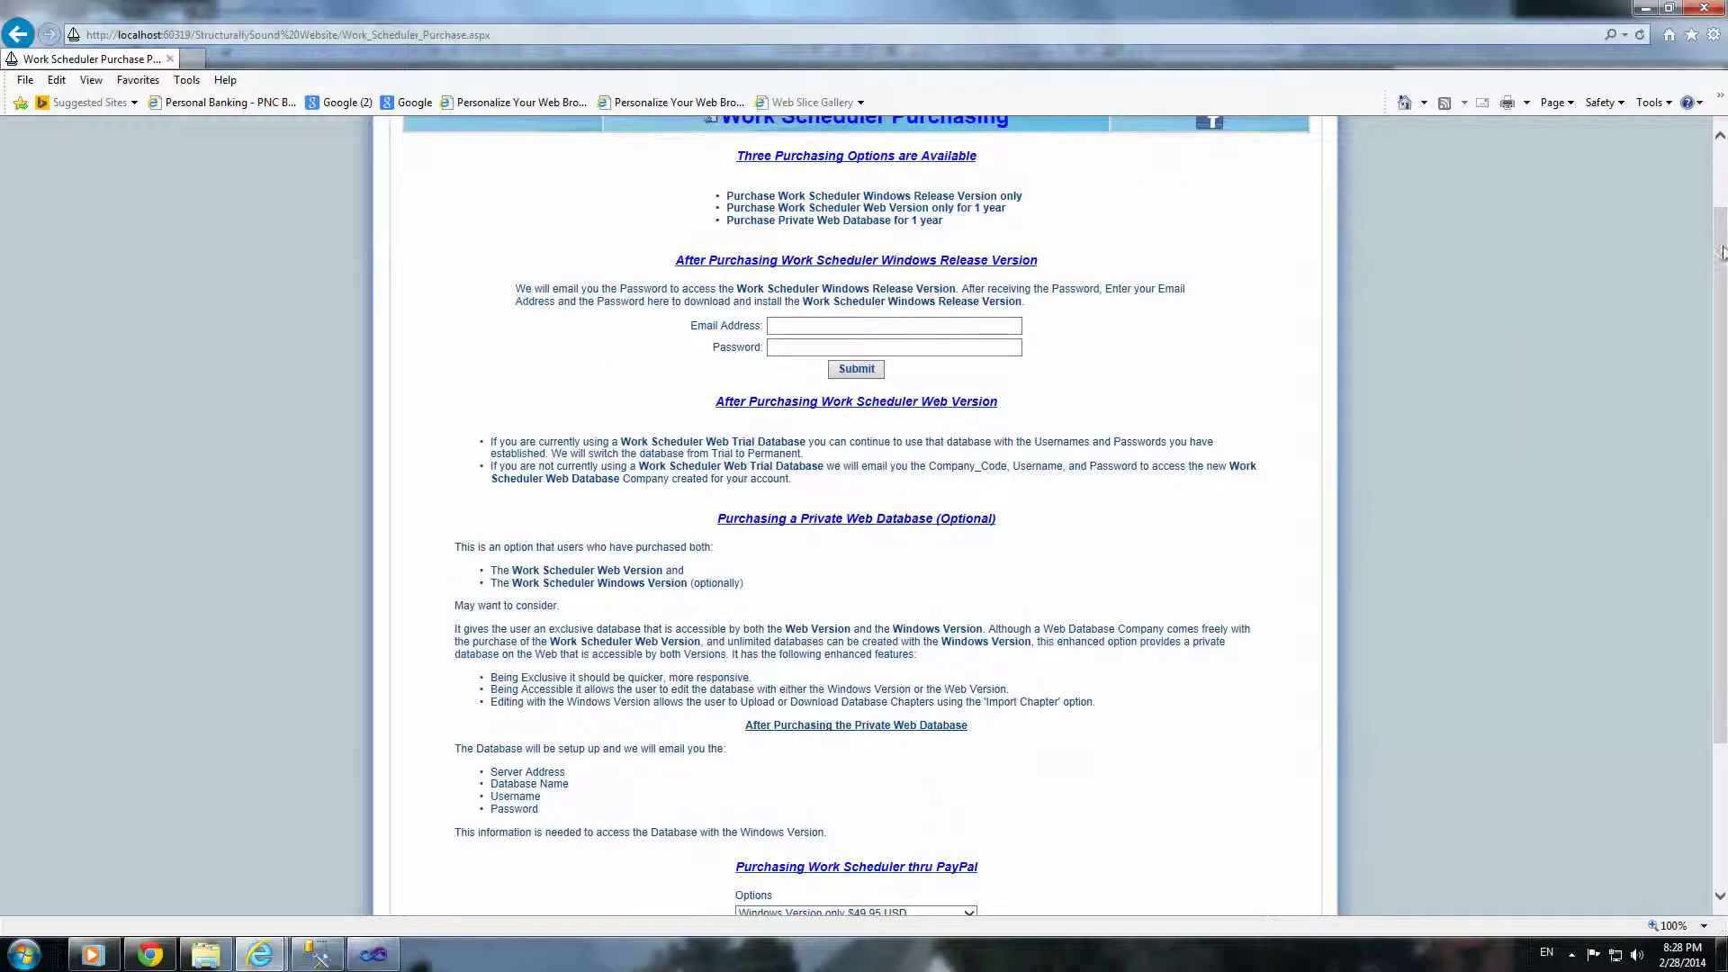
{"action": "scroll", "coordinate": [1227, 171], "scroll_direction": "up", "scroll_amount": 2}
{"action": "mouse_move", "coordinate": [804, 177]}
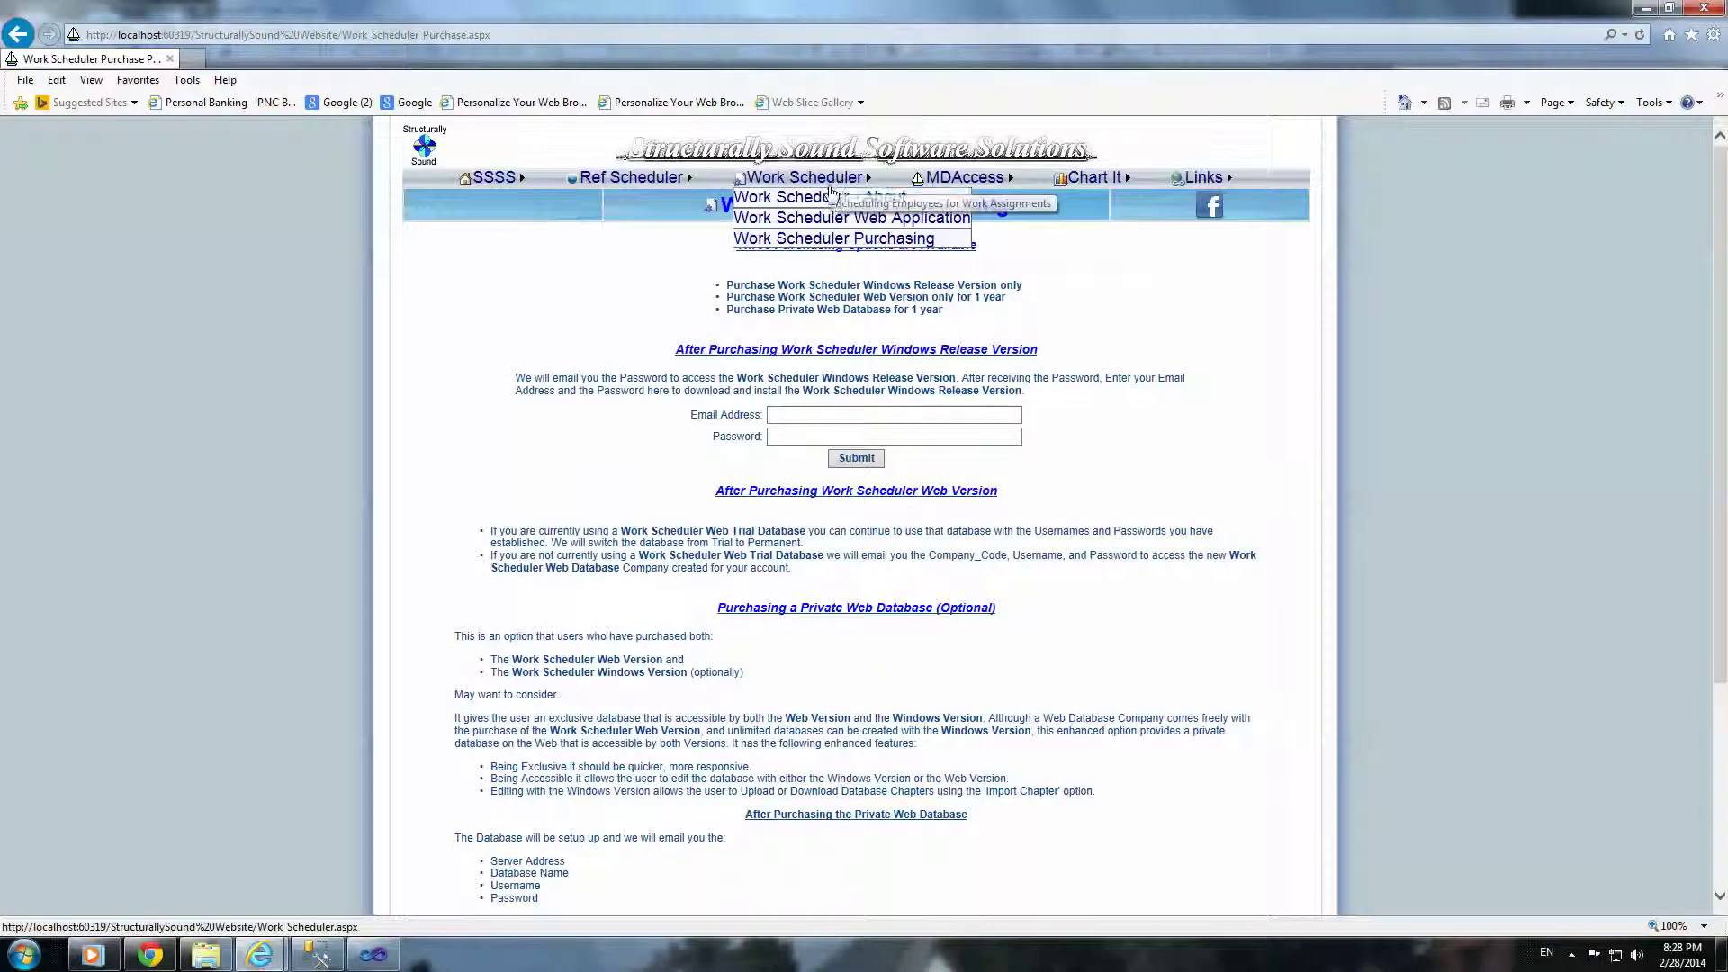
{"action": "left_click", "coordinate": [819, 193]}
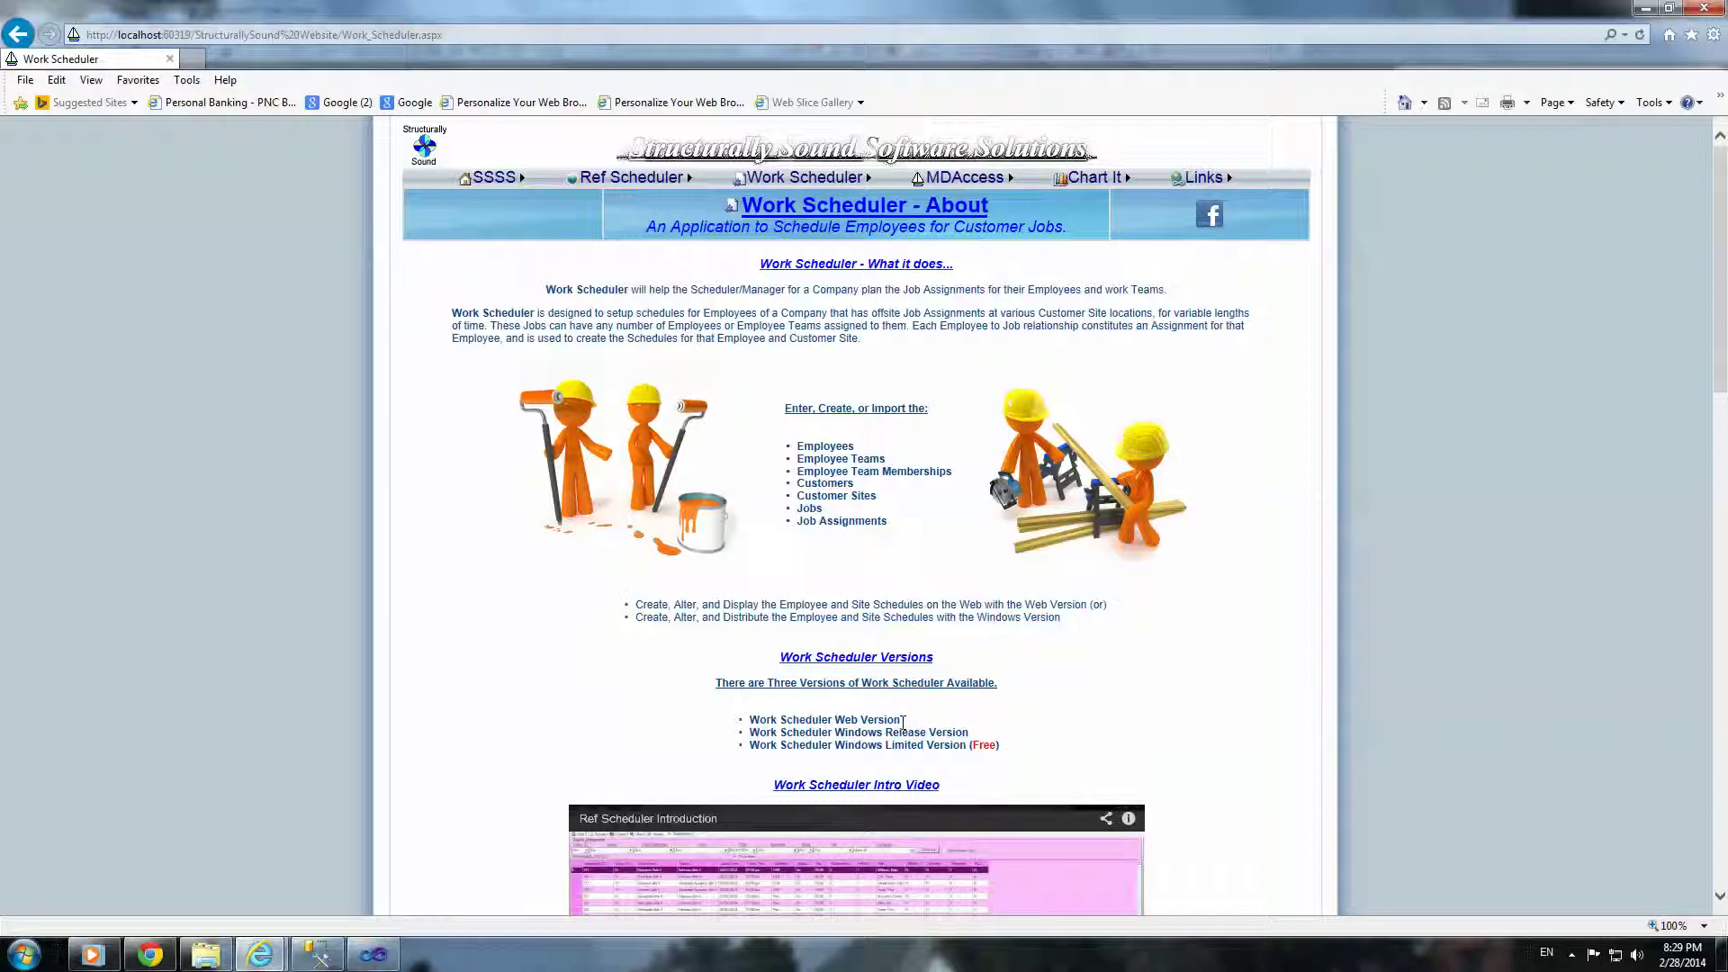
Step: Clear the desktop, restore the Work Scheduler browser and open the Web Application login page
{"action": "left_click", "coordinate": [1650, 11]}
{"action": "left_click", "coordinate": [1647, 8]}
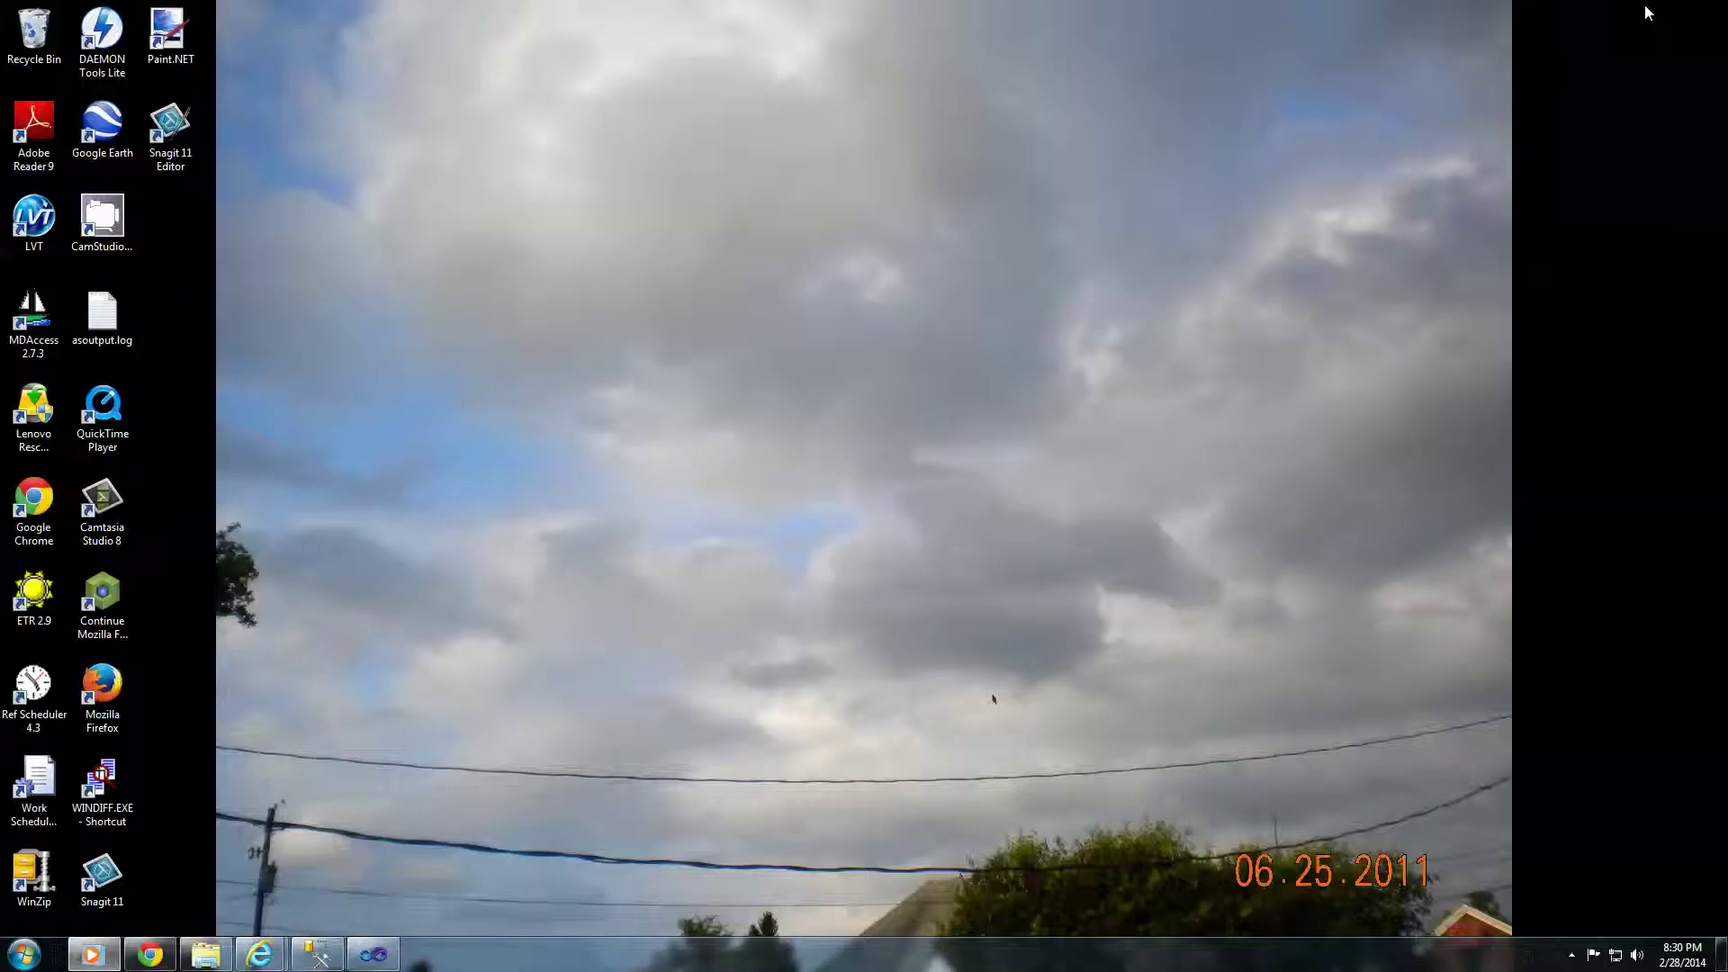
{"action": "mouse_move", "coordinate": [259, 954]}
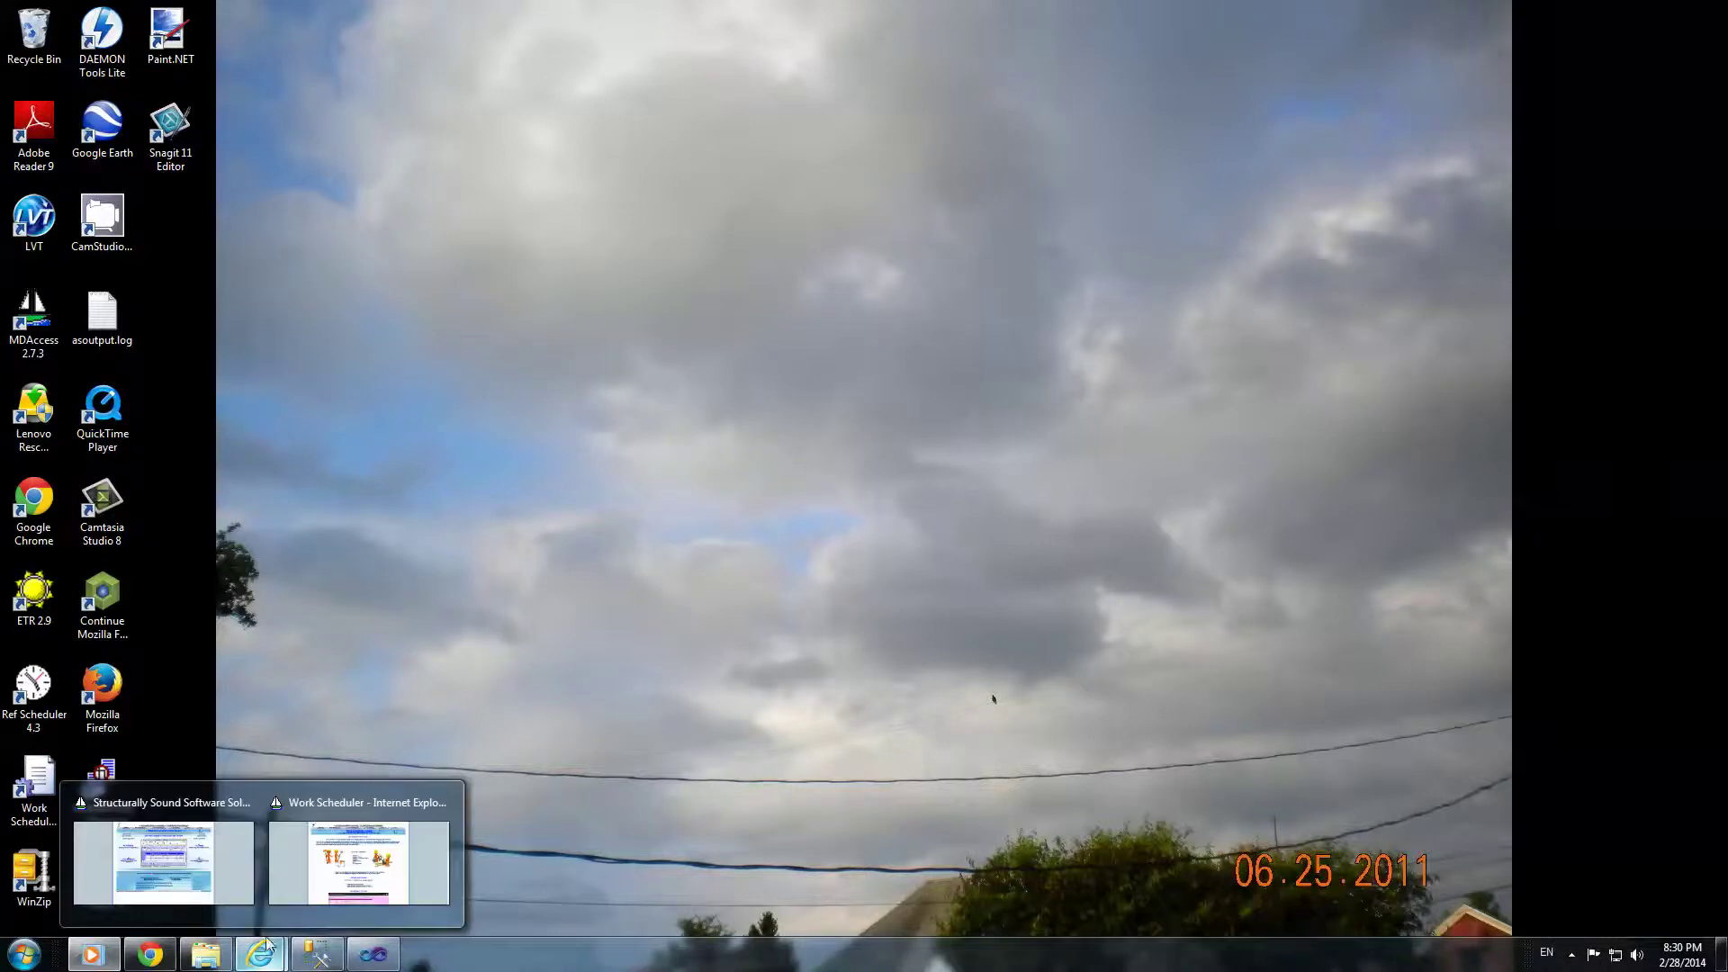
{"action": "left_click", "coordinate": [355, 860]}
{"action": "mouse_move", "coordinate": [803, 177]}
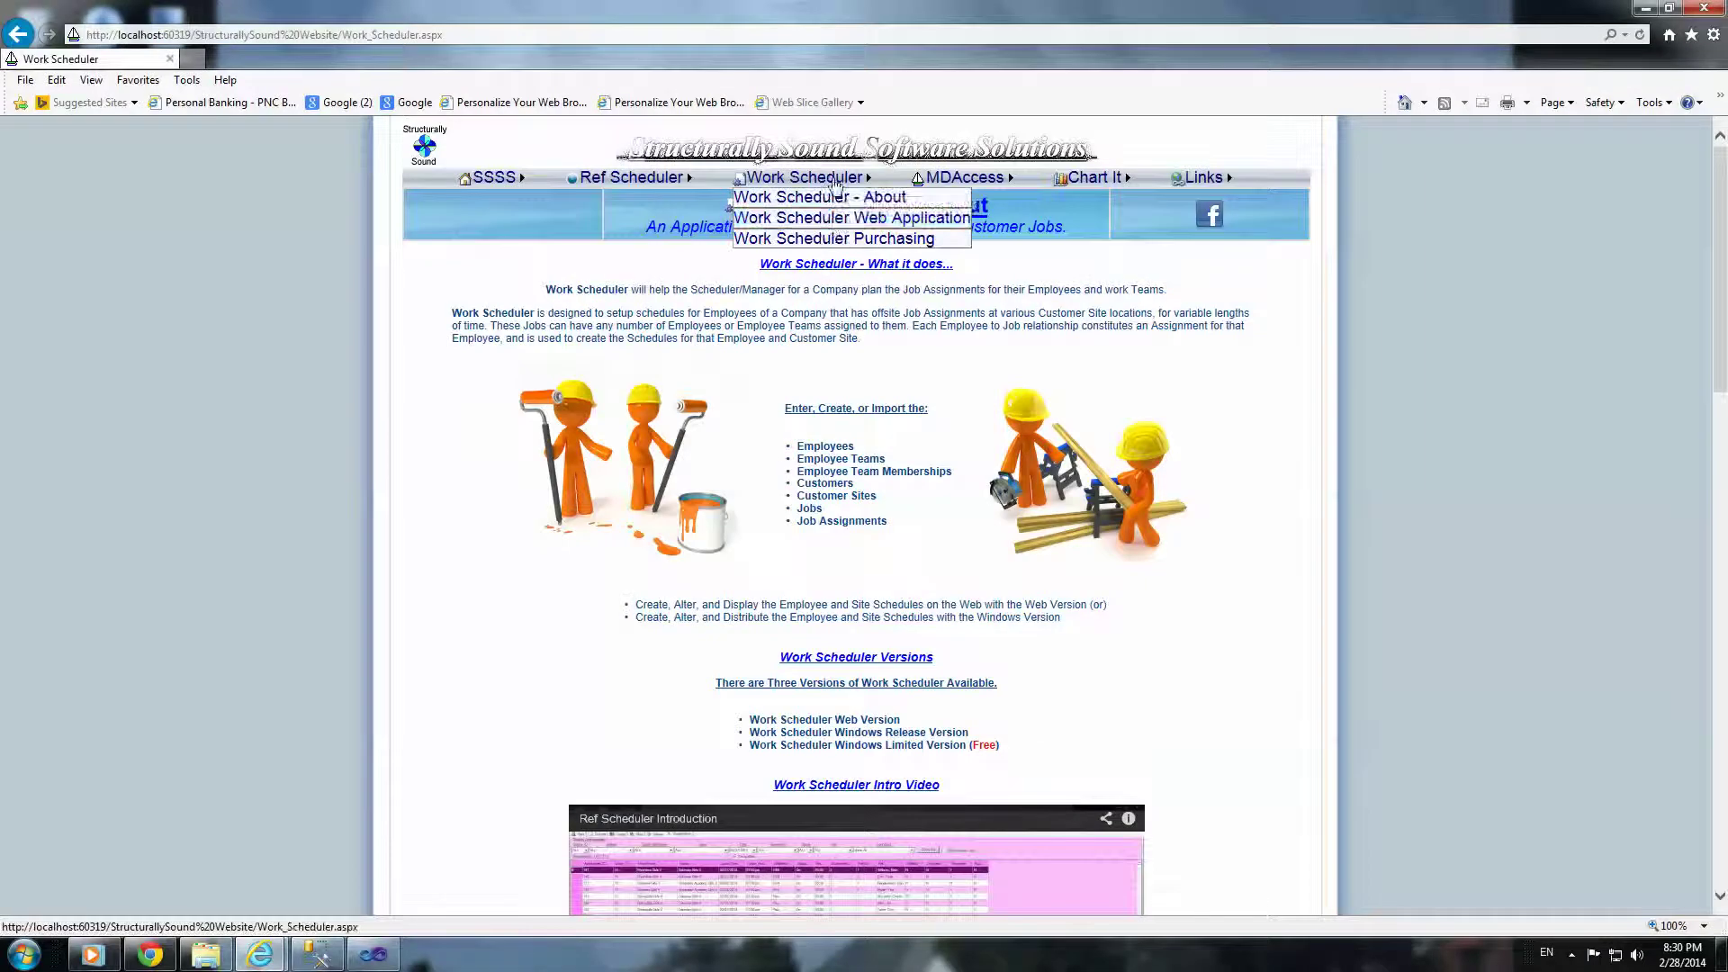
{"action": "left_click", "coordinate": [830, 225]}
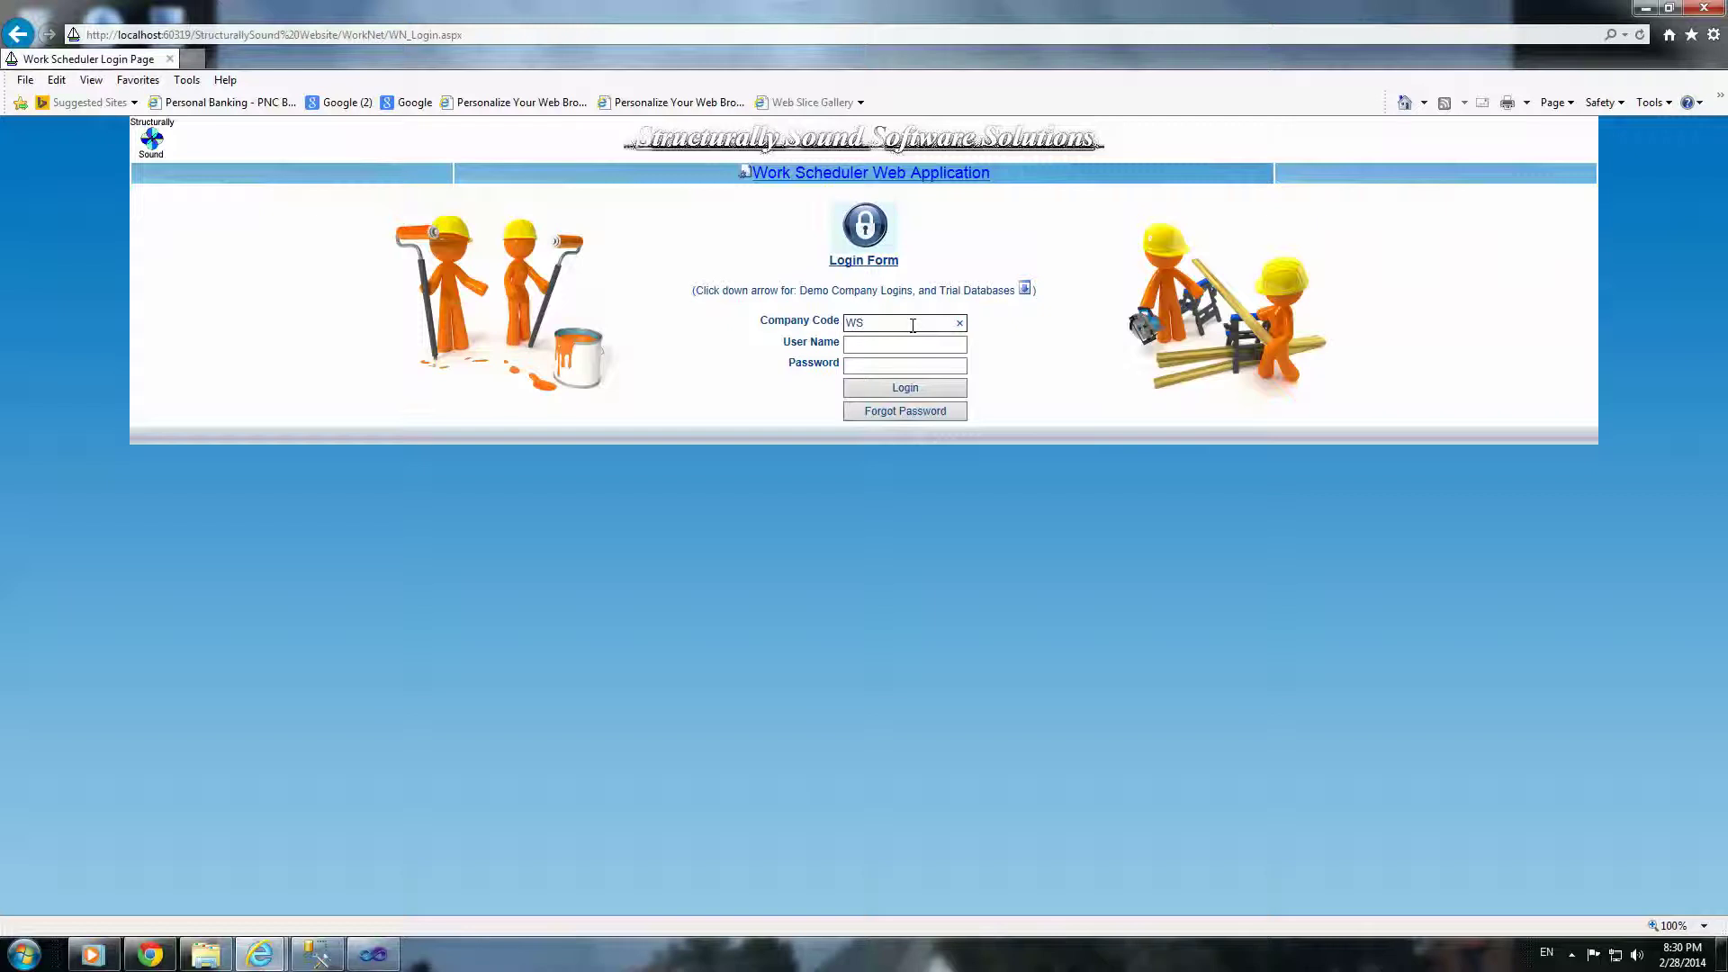
Step: Log in with the demo company code, the employee's user name and password
{"action": "key", "text": "Tab"}
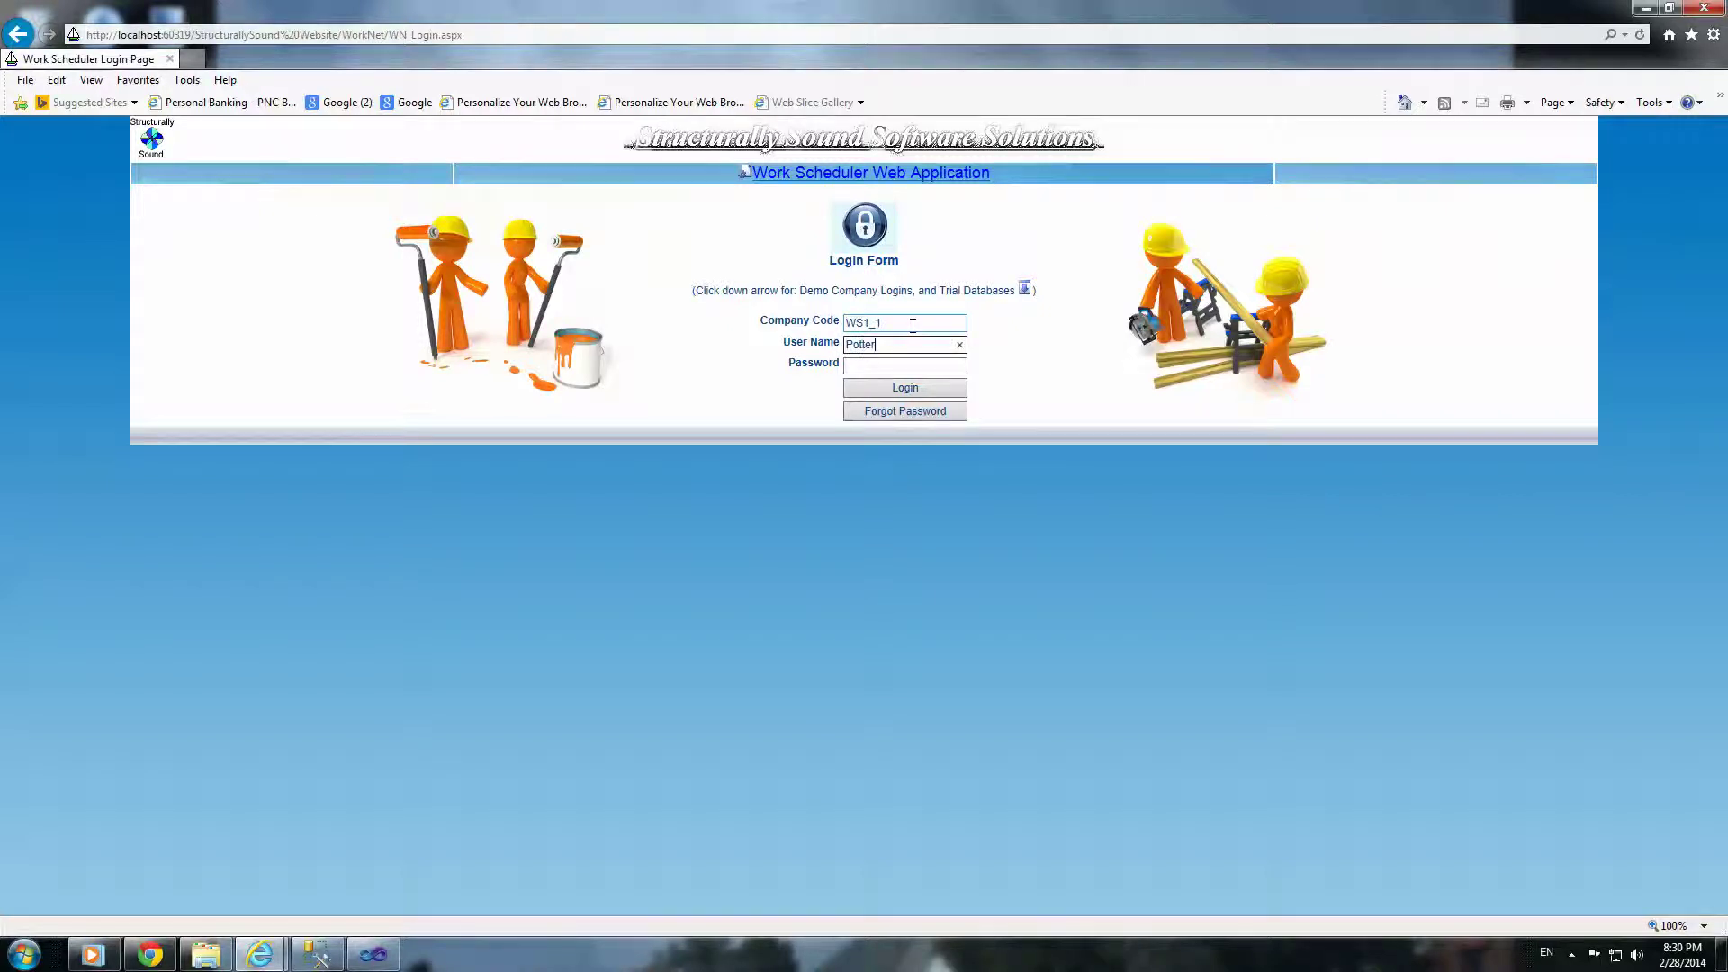
{"action": "key", "text": "Tab"}
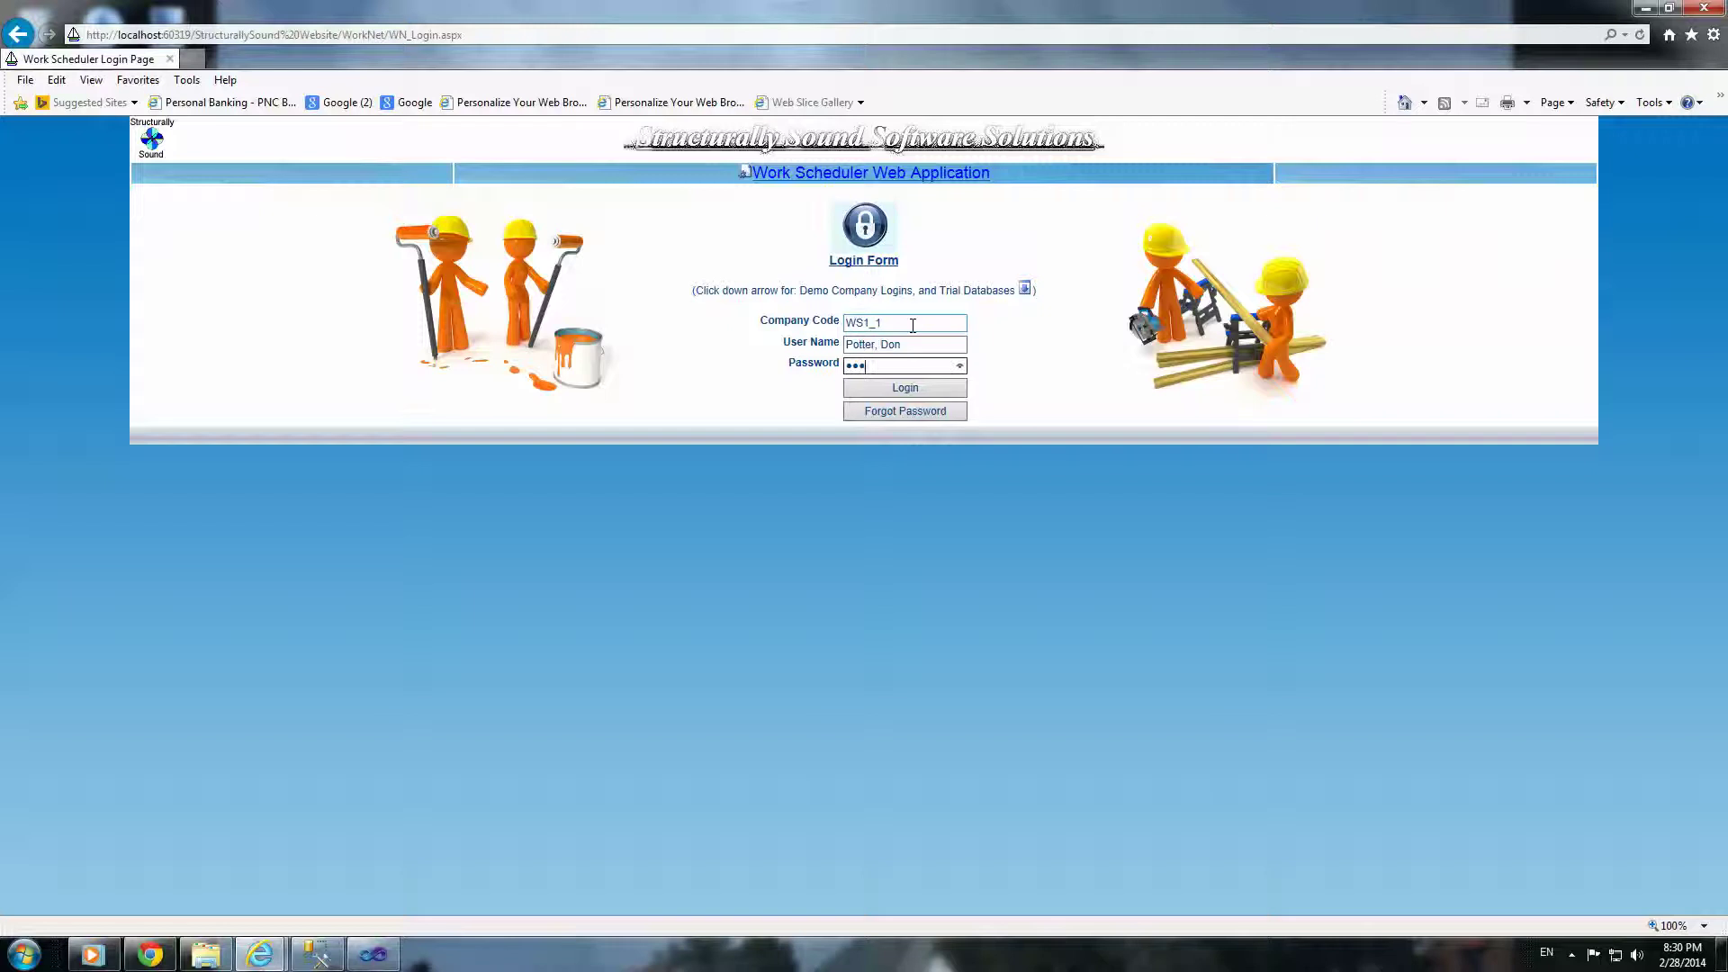
{"action": "left_click", "coordinate": [905, 387]}
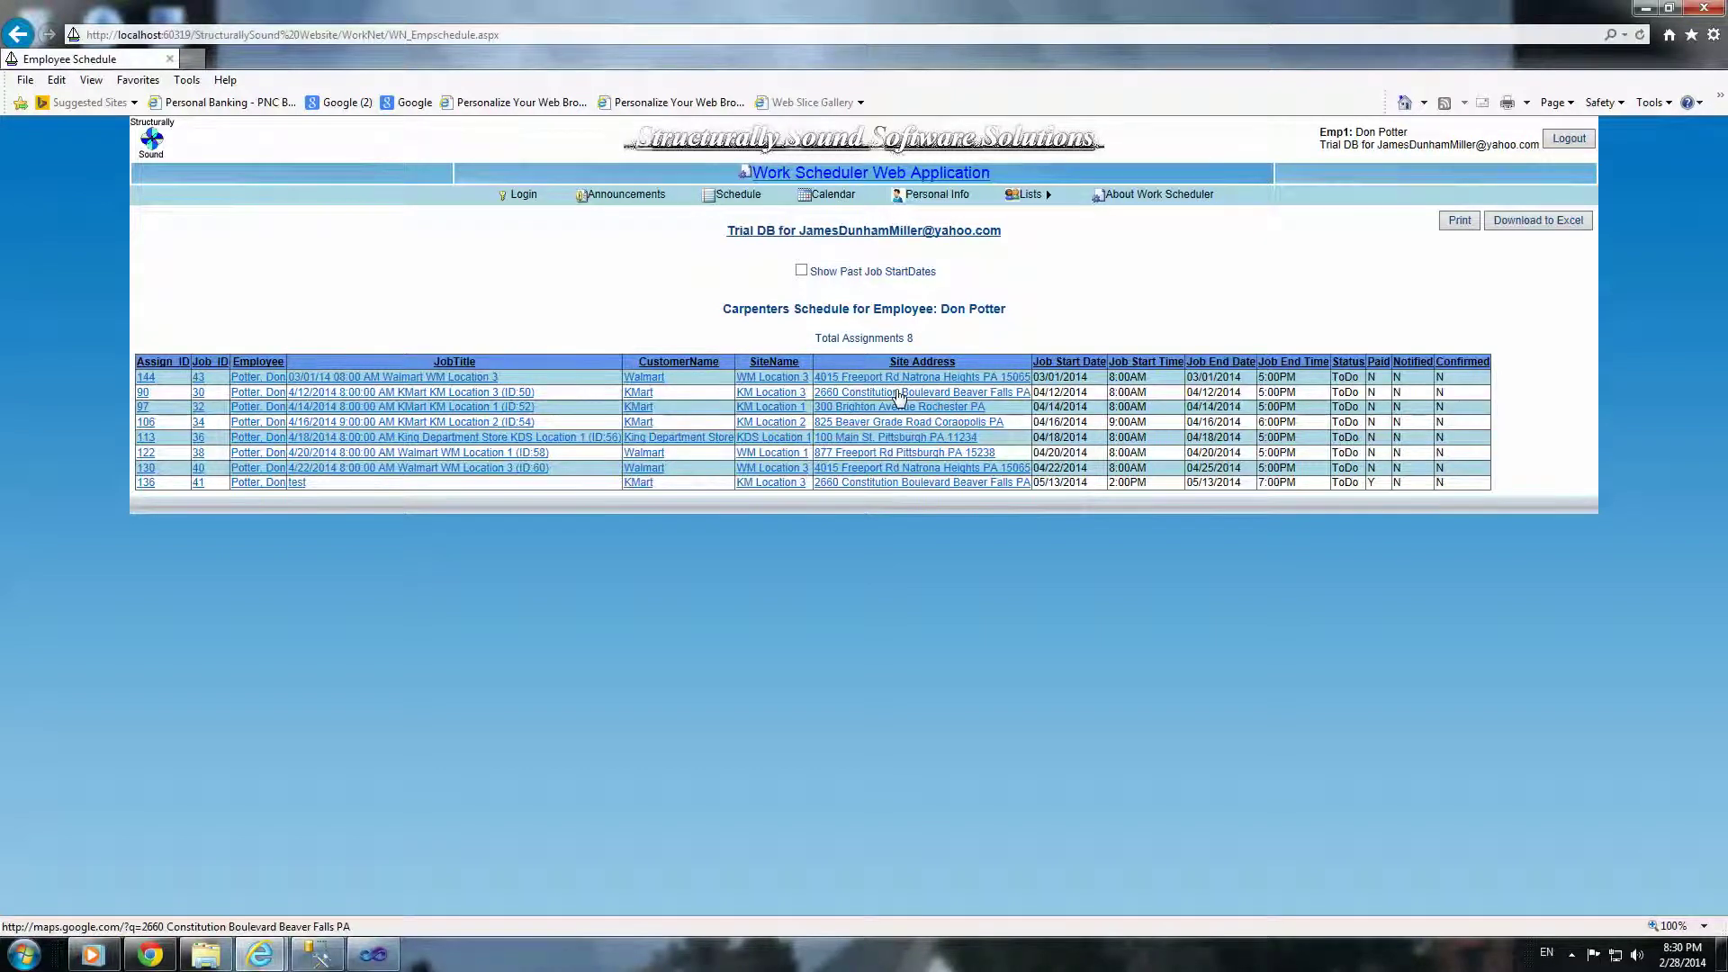
Step: Check a site address on Google Maps, open job 30's details, then return to Schedule
{"action": "left_click", "coordinate": [899, 396]}
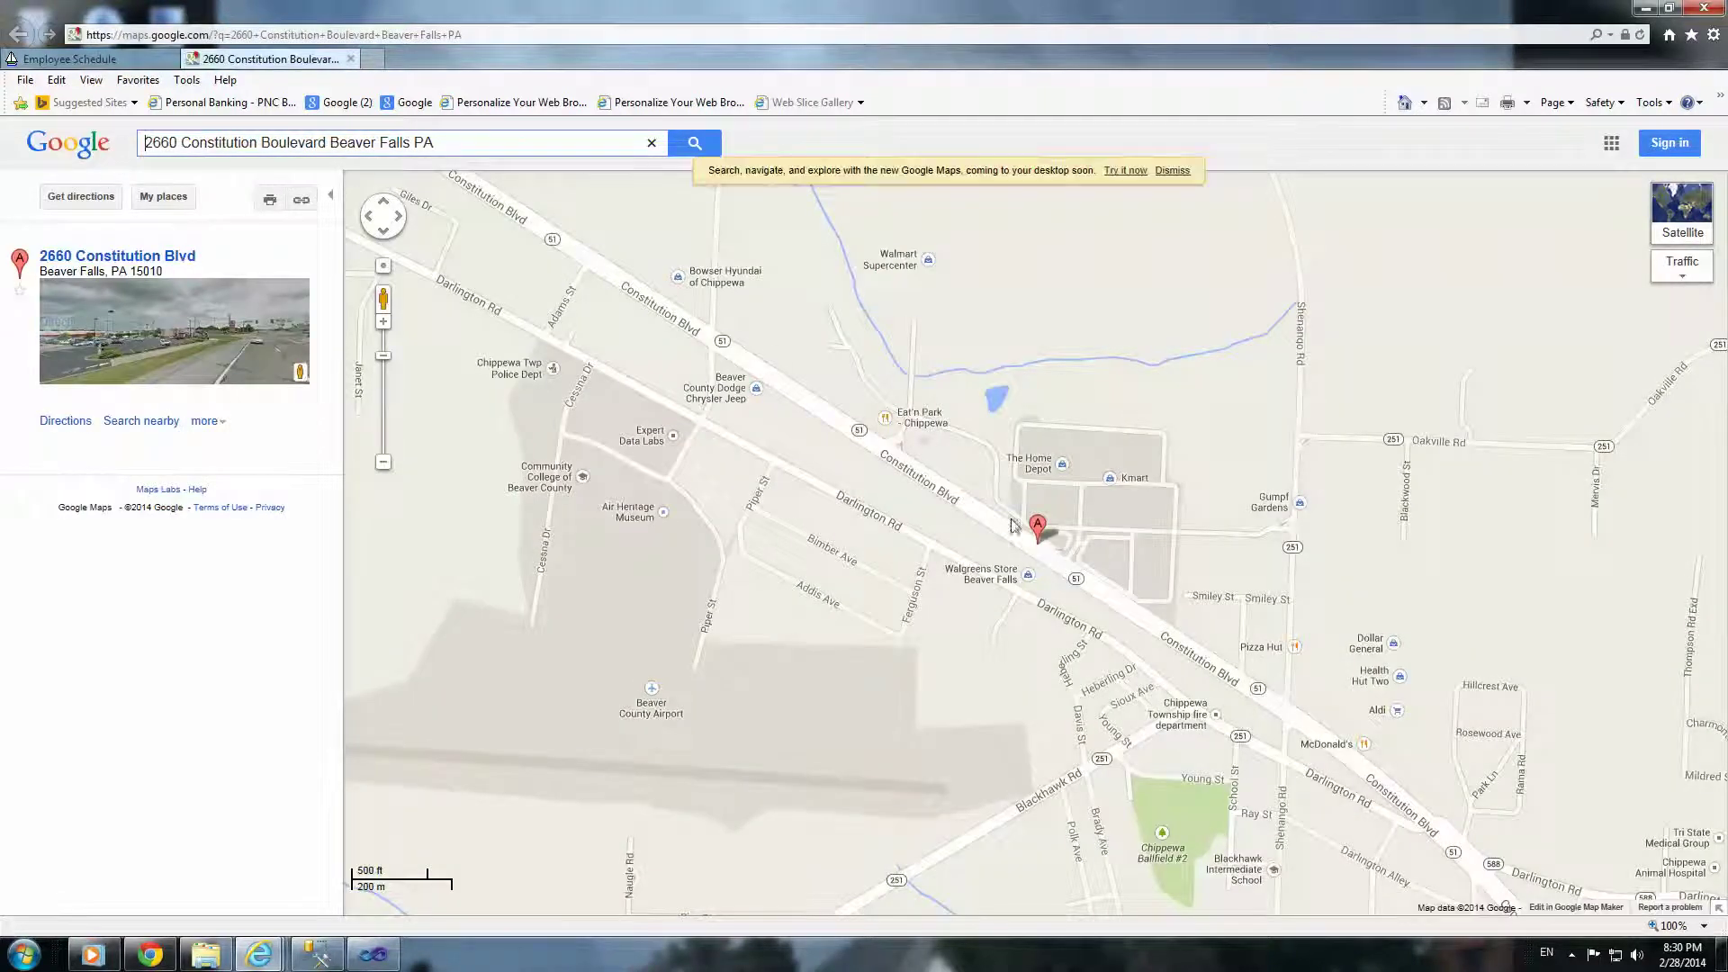
{"action": "left_click", "coordinate": [351, 60]}
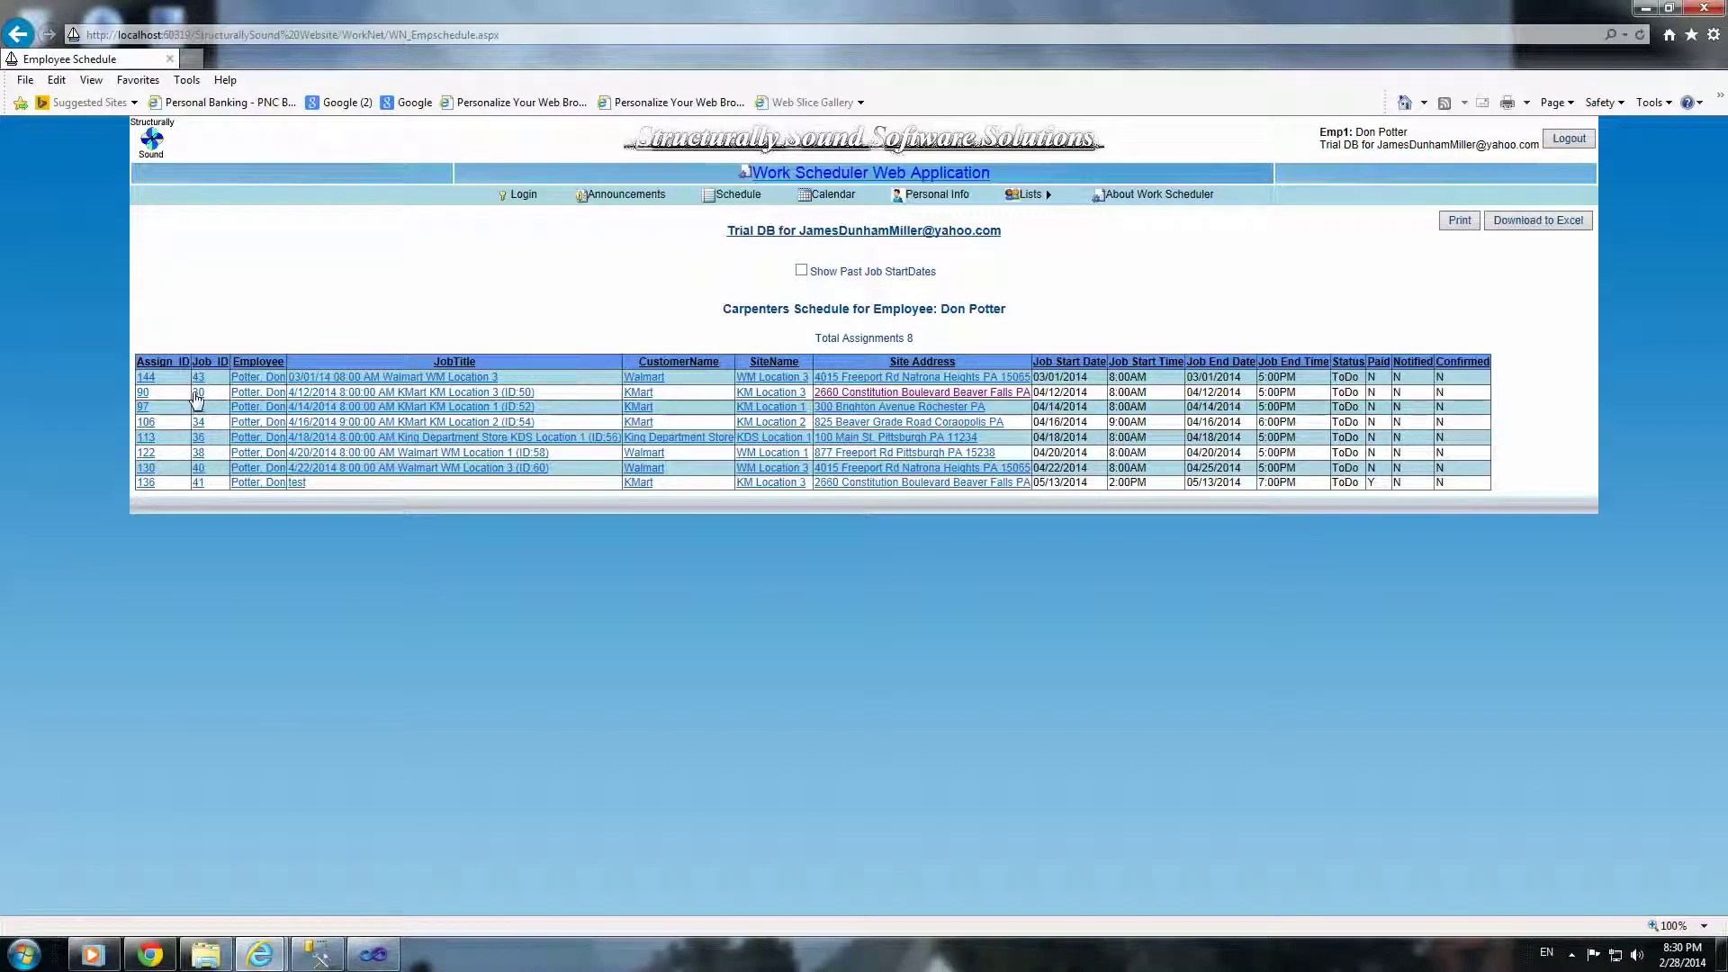
{"action": "left_click", "coordinate": [200, 394]}
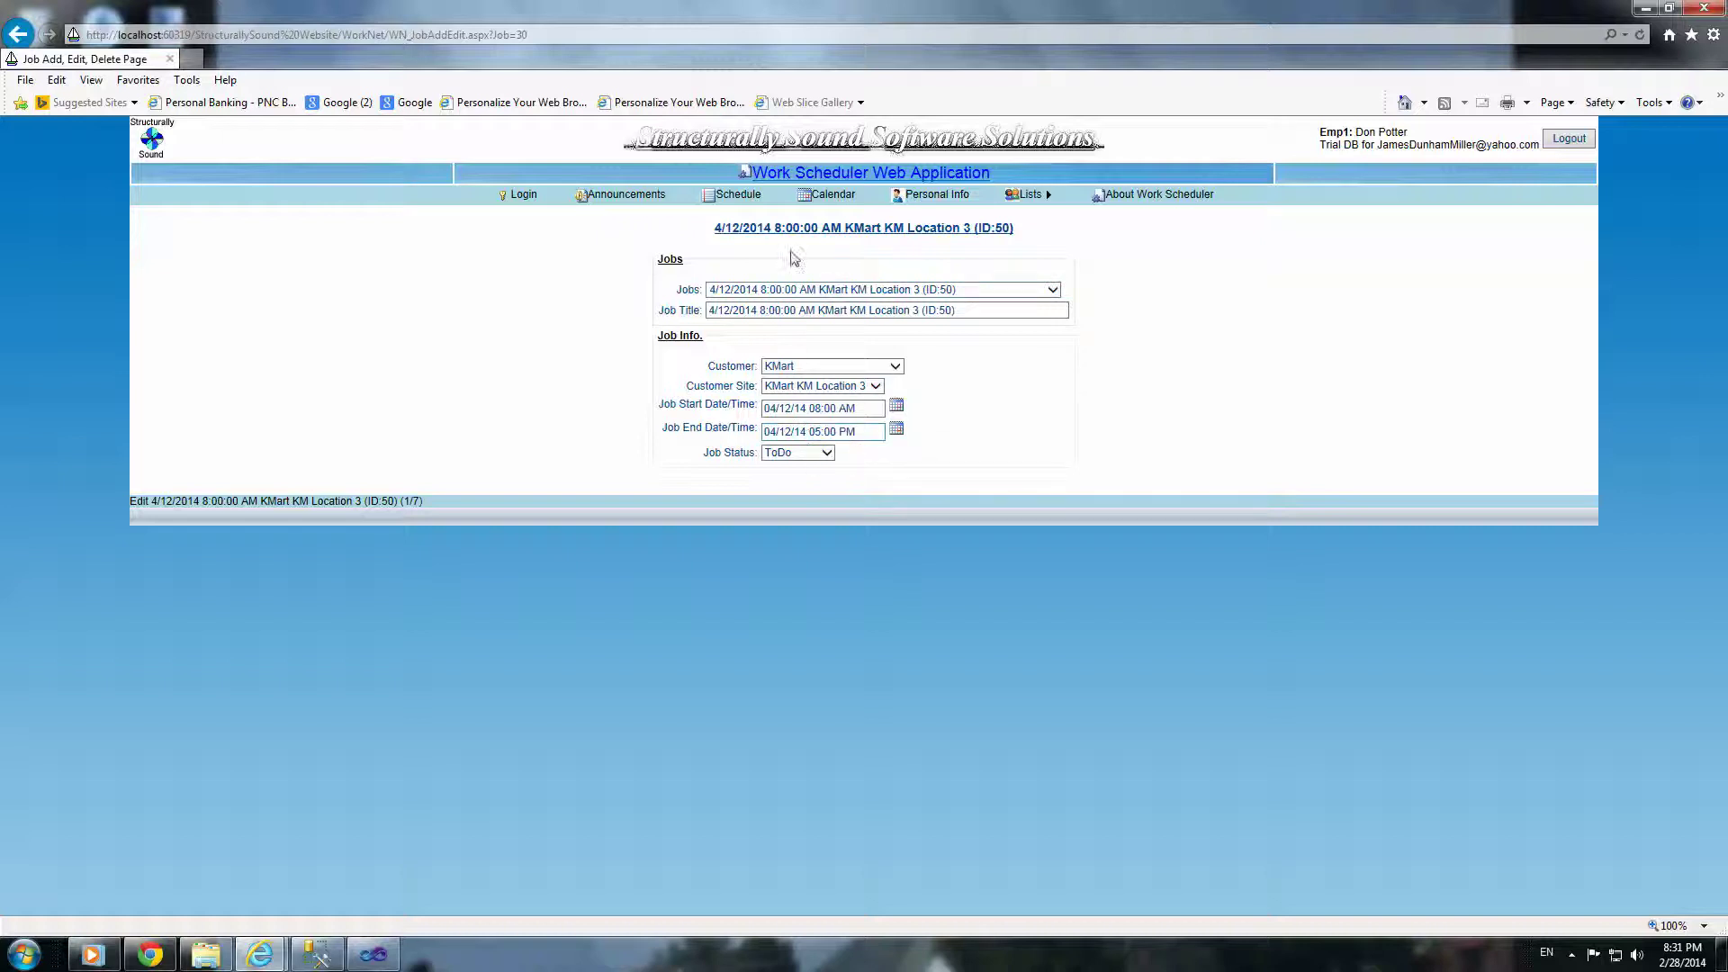
{"action": "left_click", "coordinate": [749, 196]}
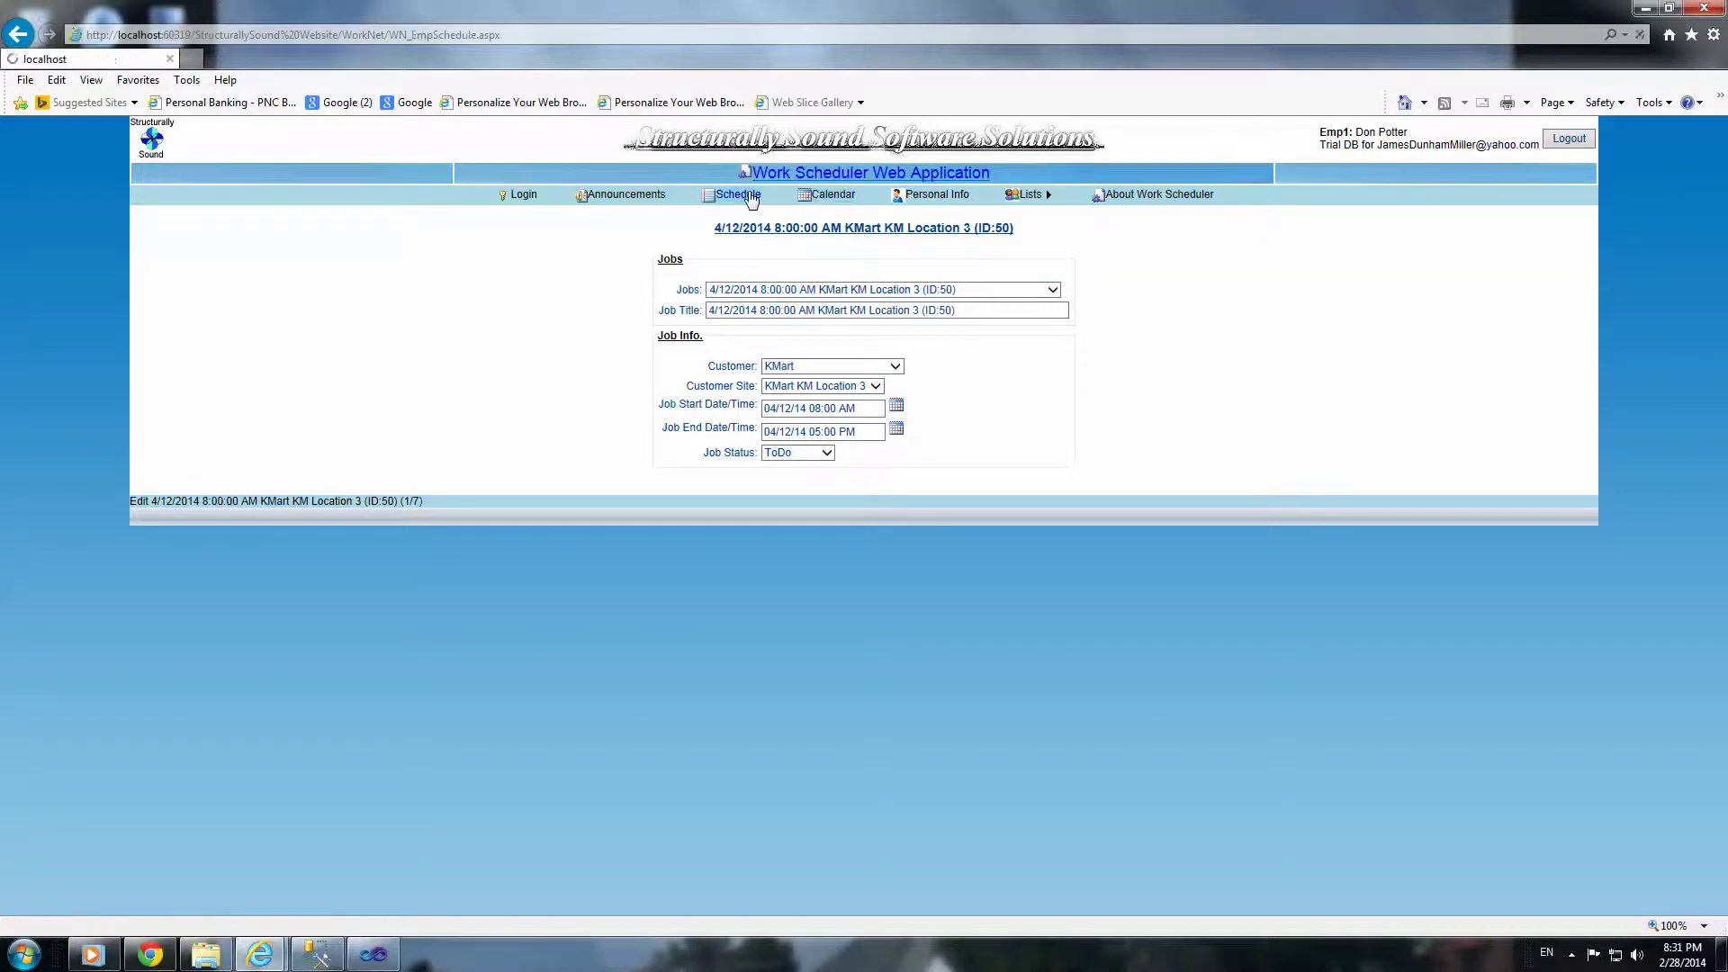
Step: Show the April 2014 assignment calendar, then open the Personal Info form
{"action": "left_click", "coordinate": [829, 196]}
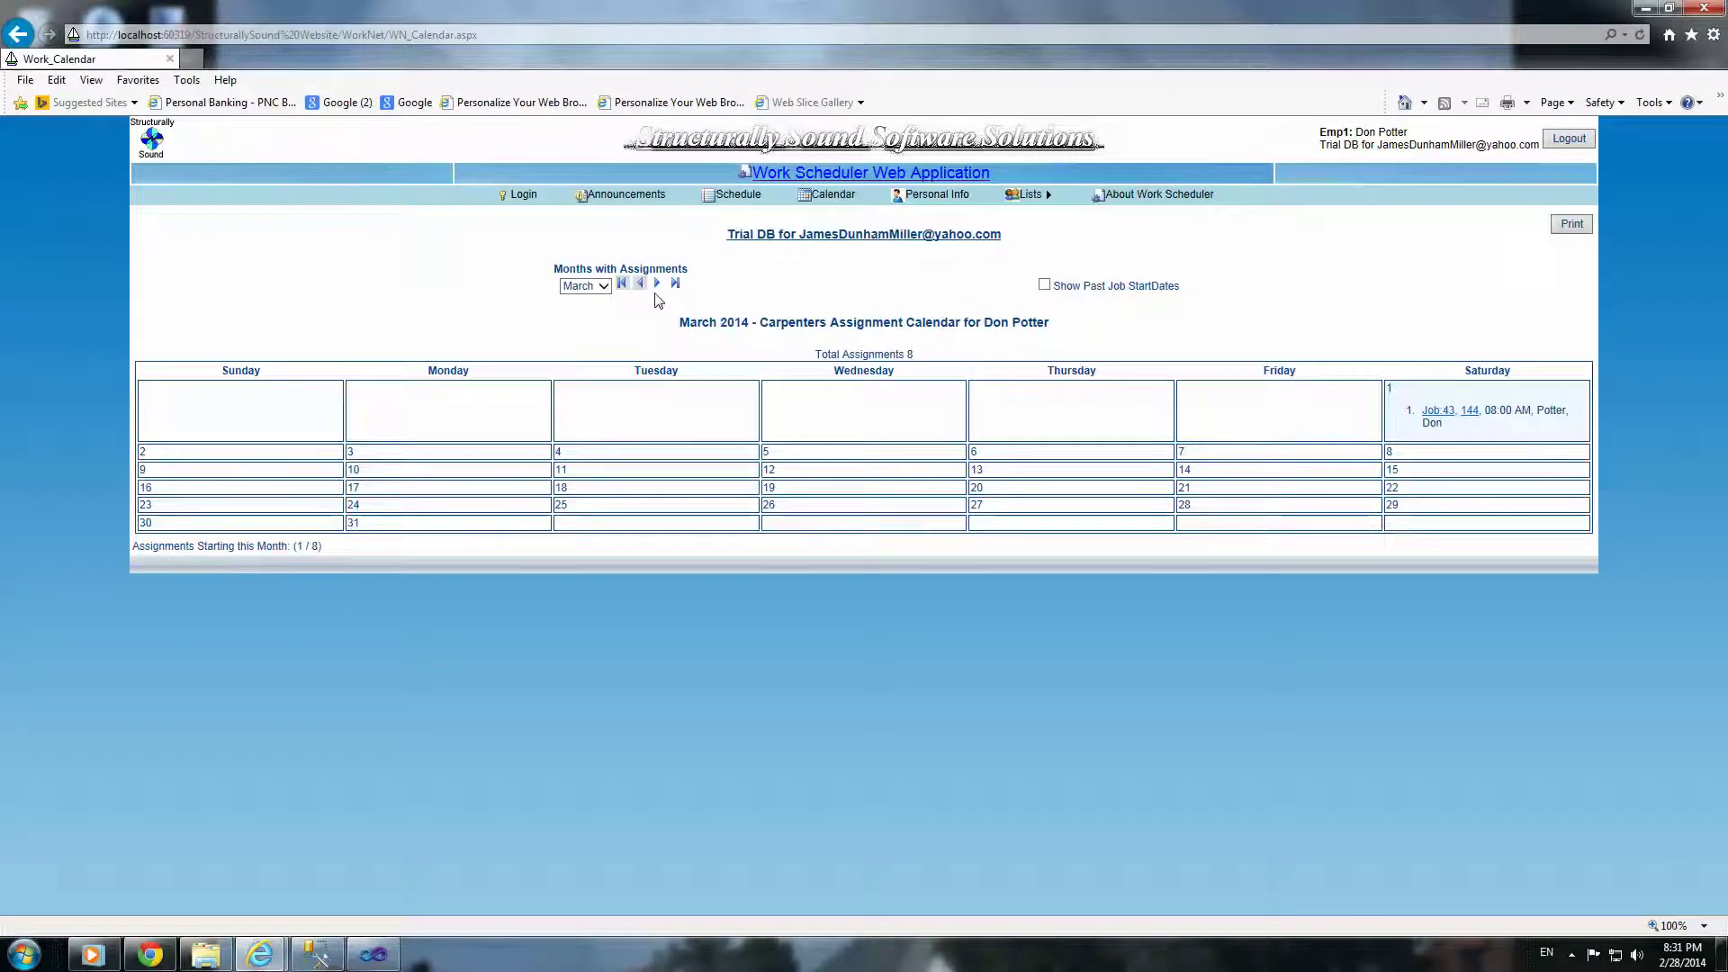
{"action": "left_click", "coordinate": [604, 286]}
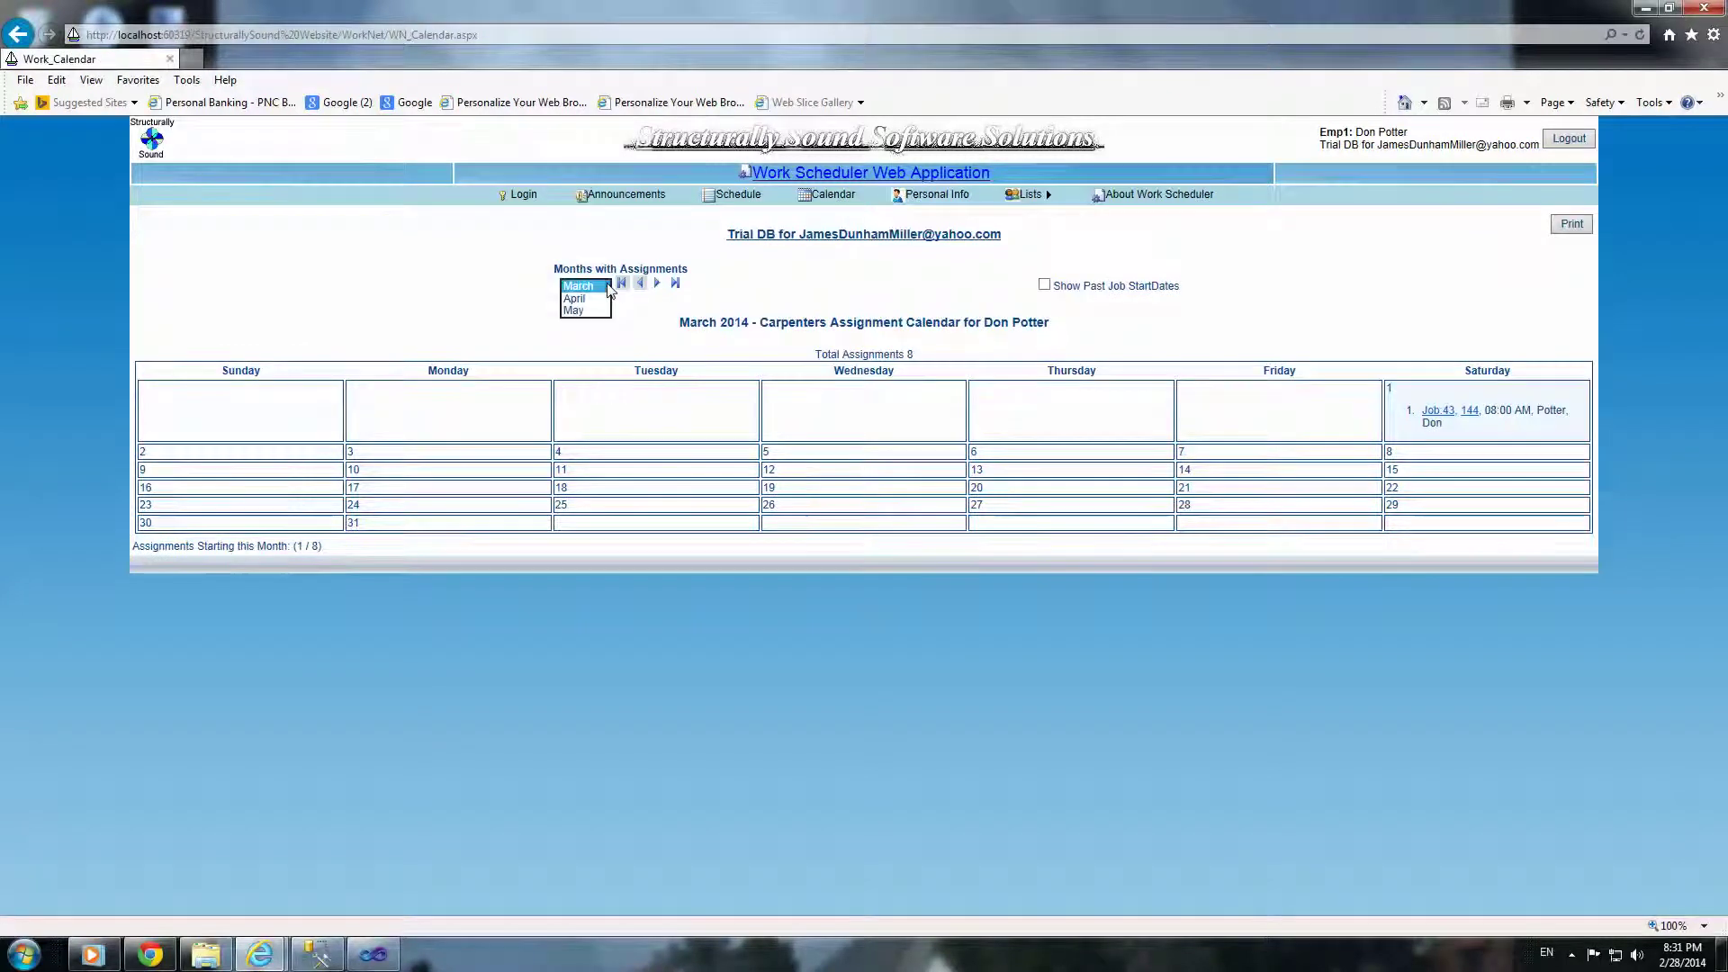
{"action": "left_click", "coordinate": [662, 286]}
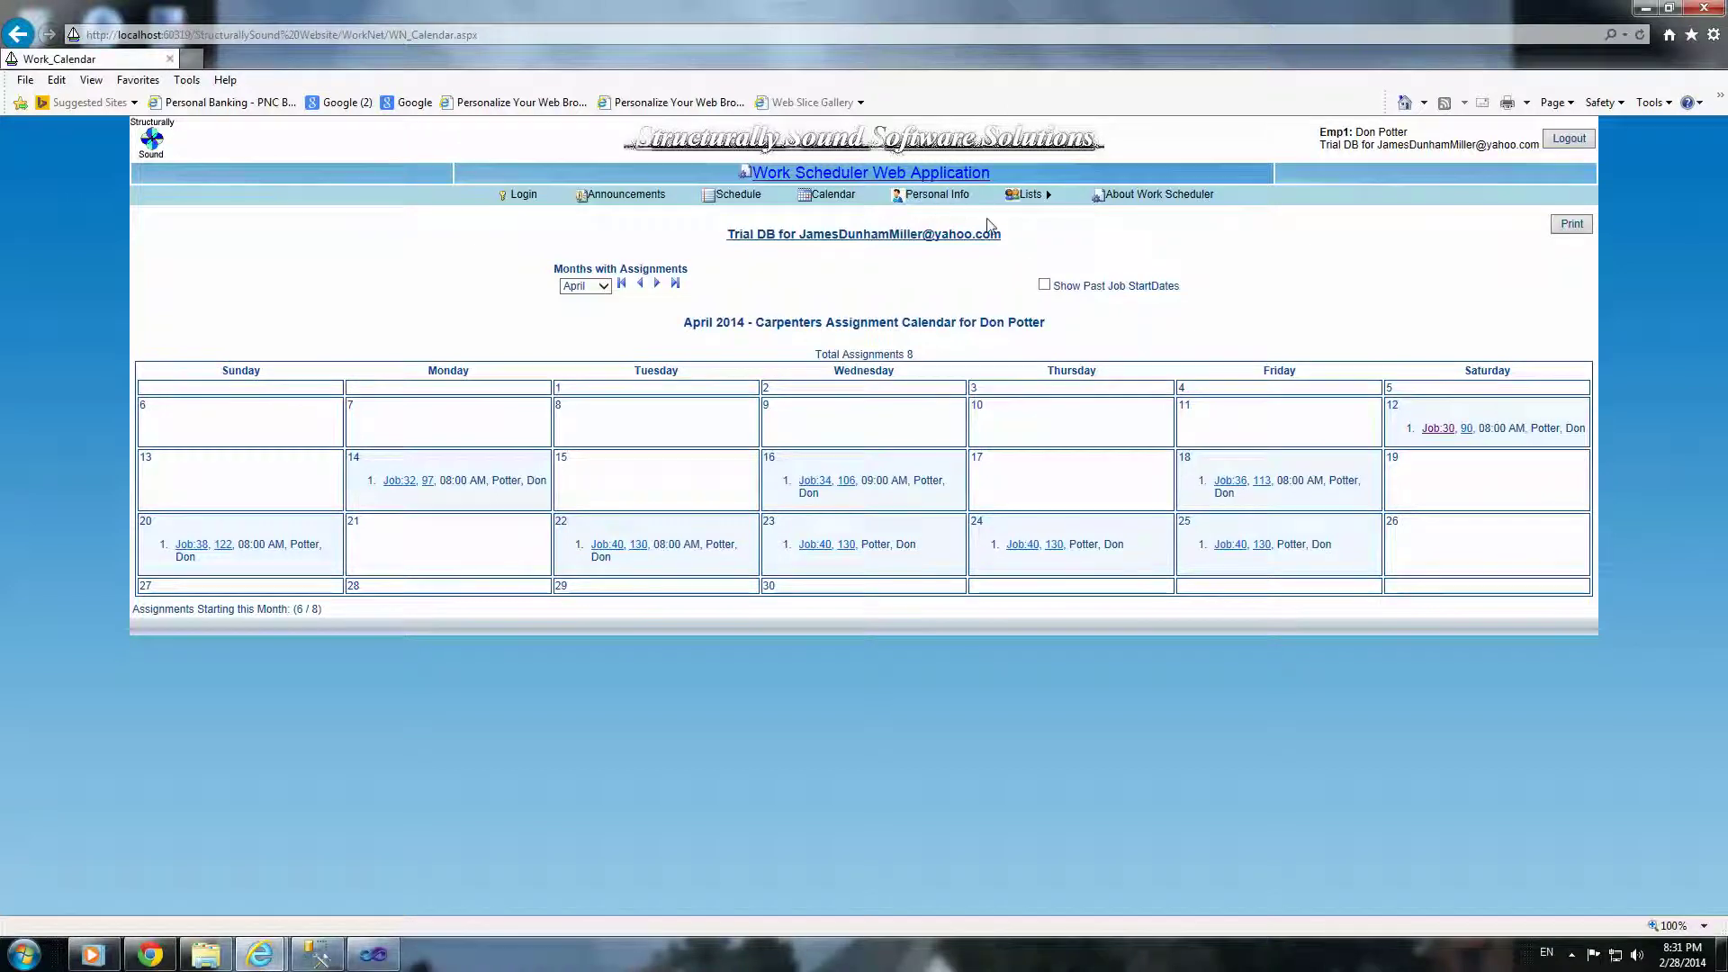
{"action": "left_click", "coordinate": [931, 200]}
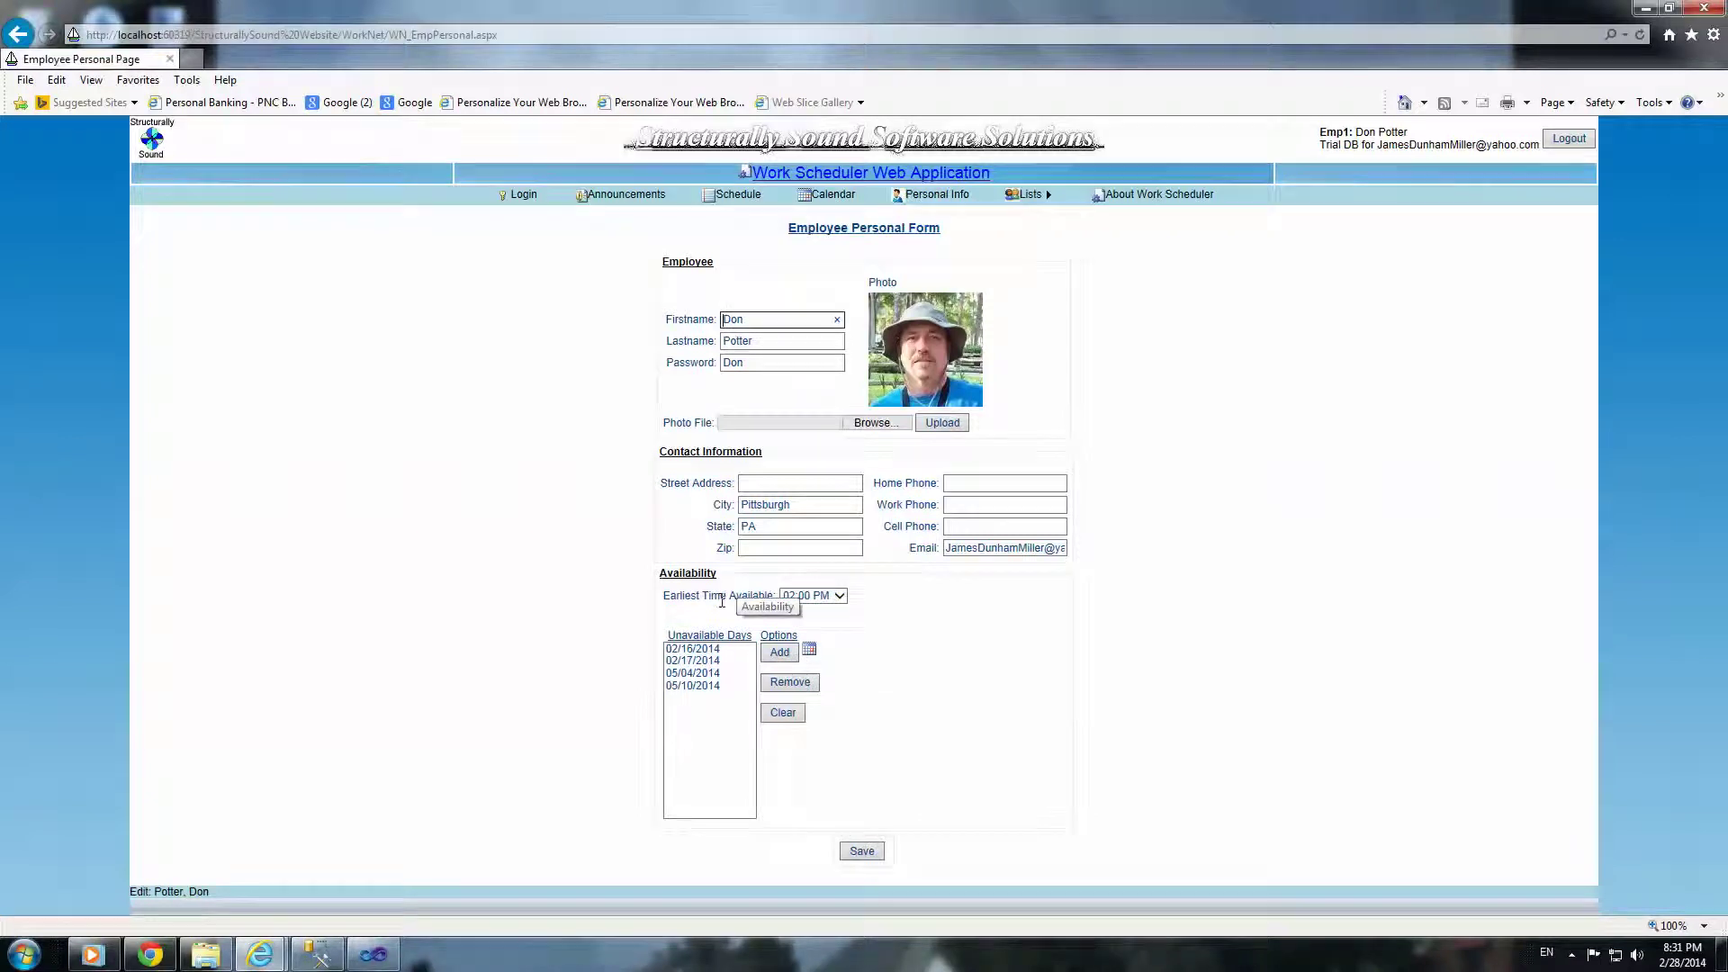
Step: Add February 2–8, 2014 as unavailable days, set earliest time to 02:30 PM, and save
{"action": "left_click", "coordinate": [810, 654]}
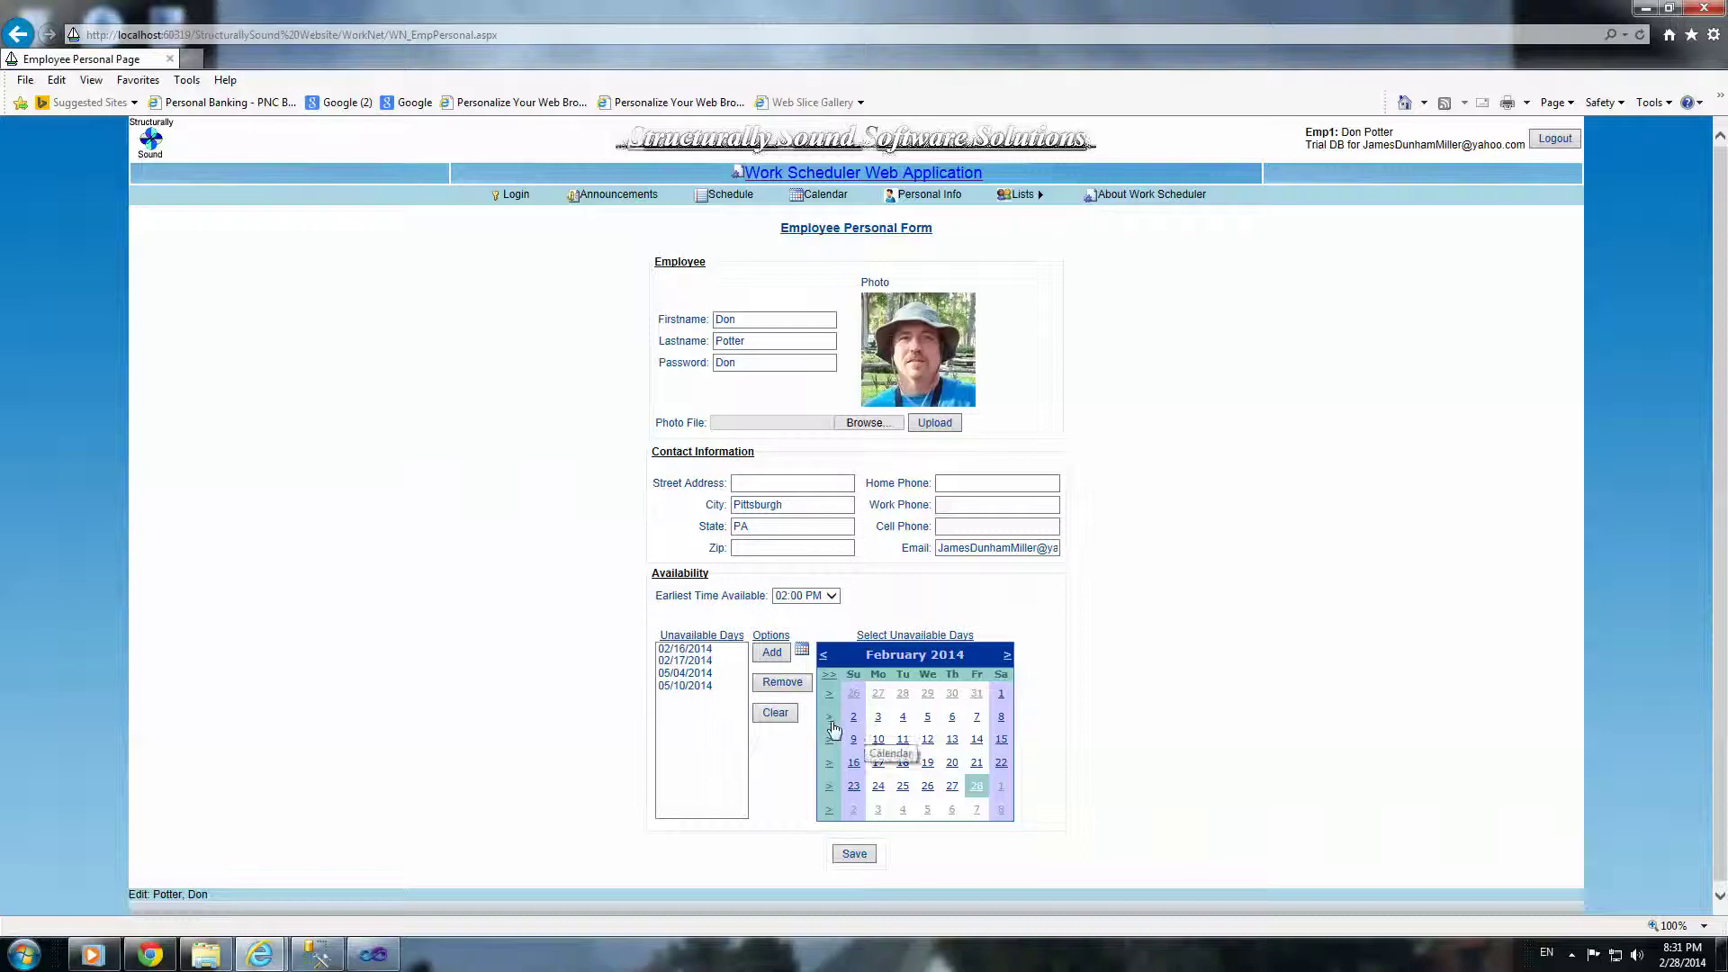
{"action": "left_click", "coordinate": [829, 716]}
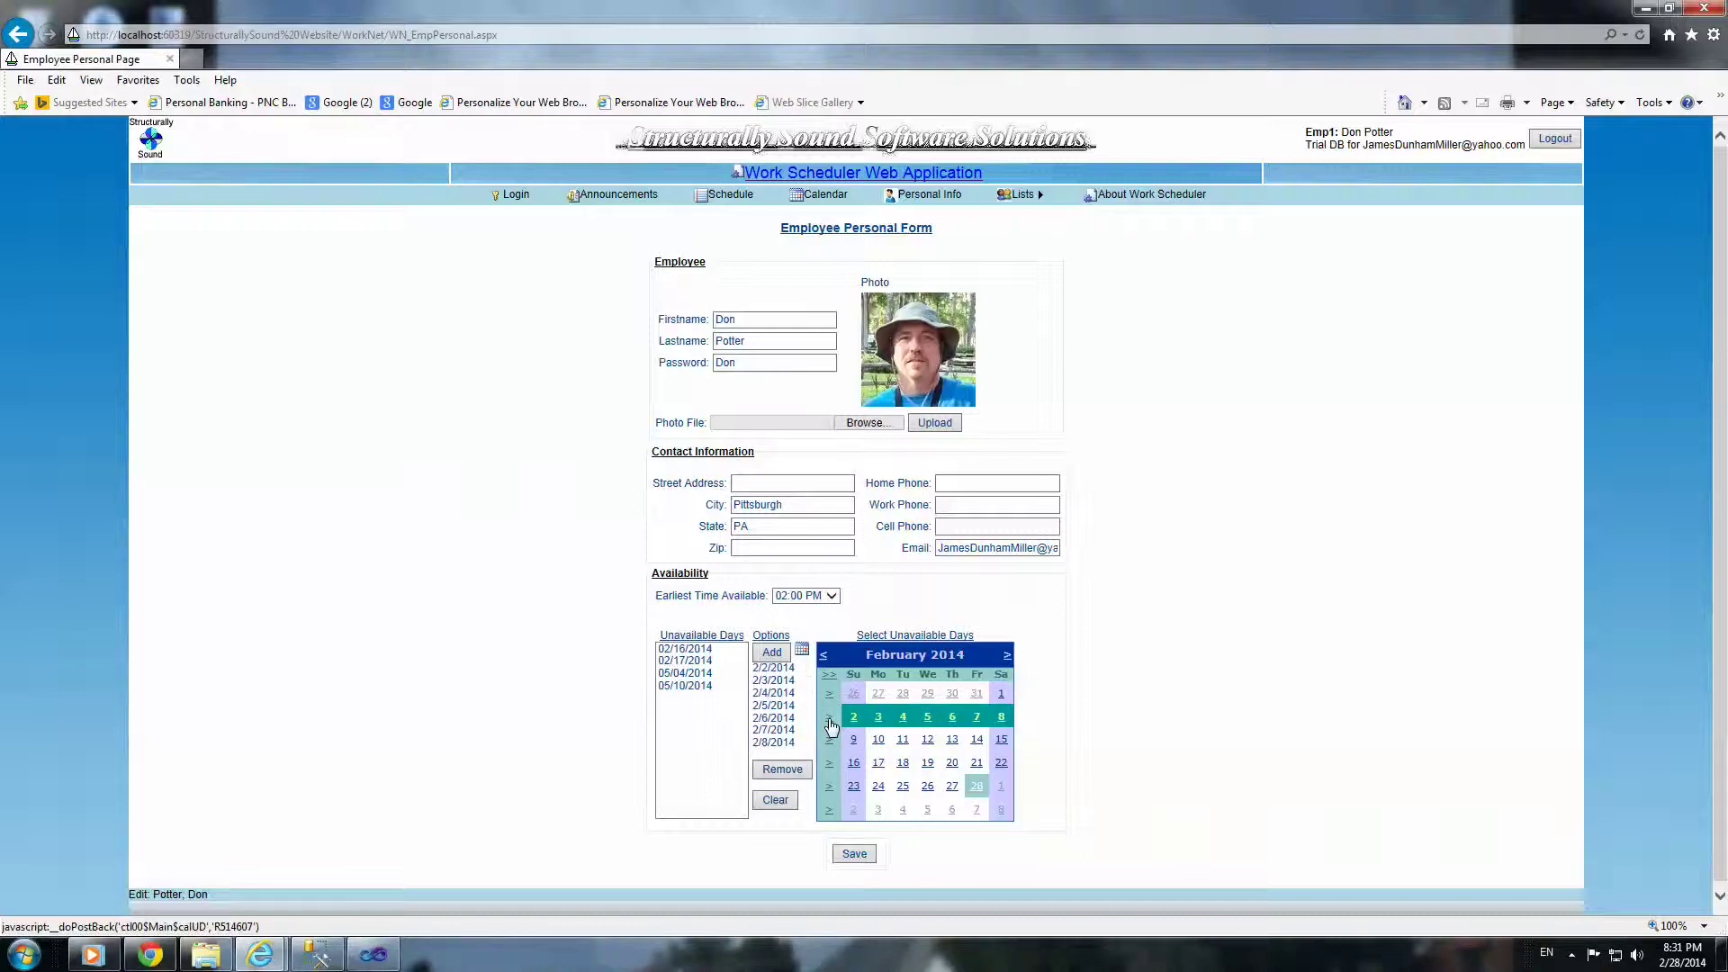
{"action": "left_click", "coordinate": [778, 657]}
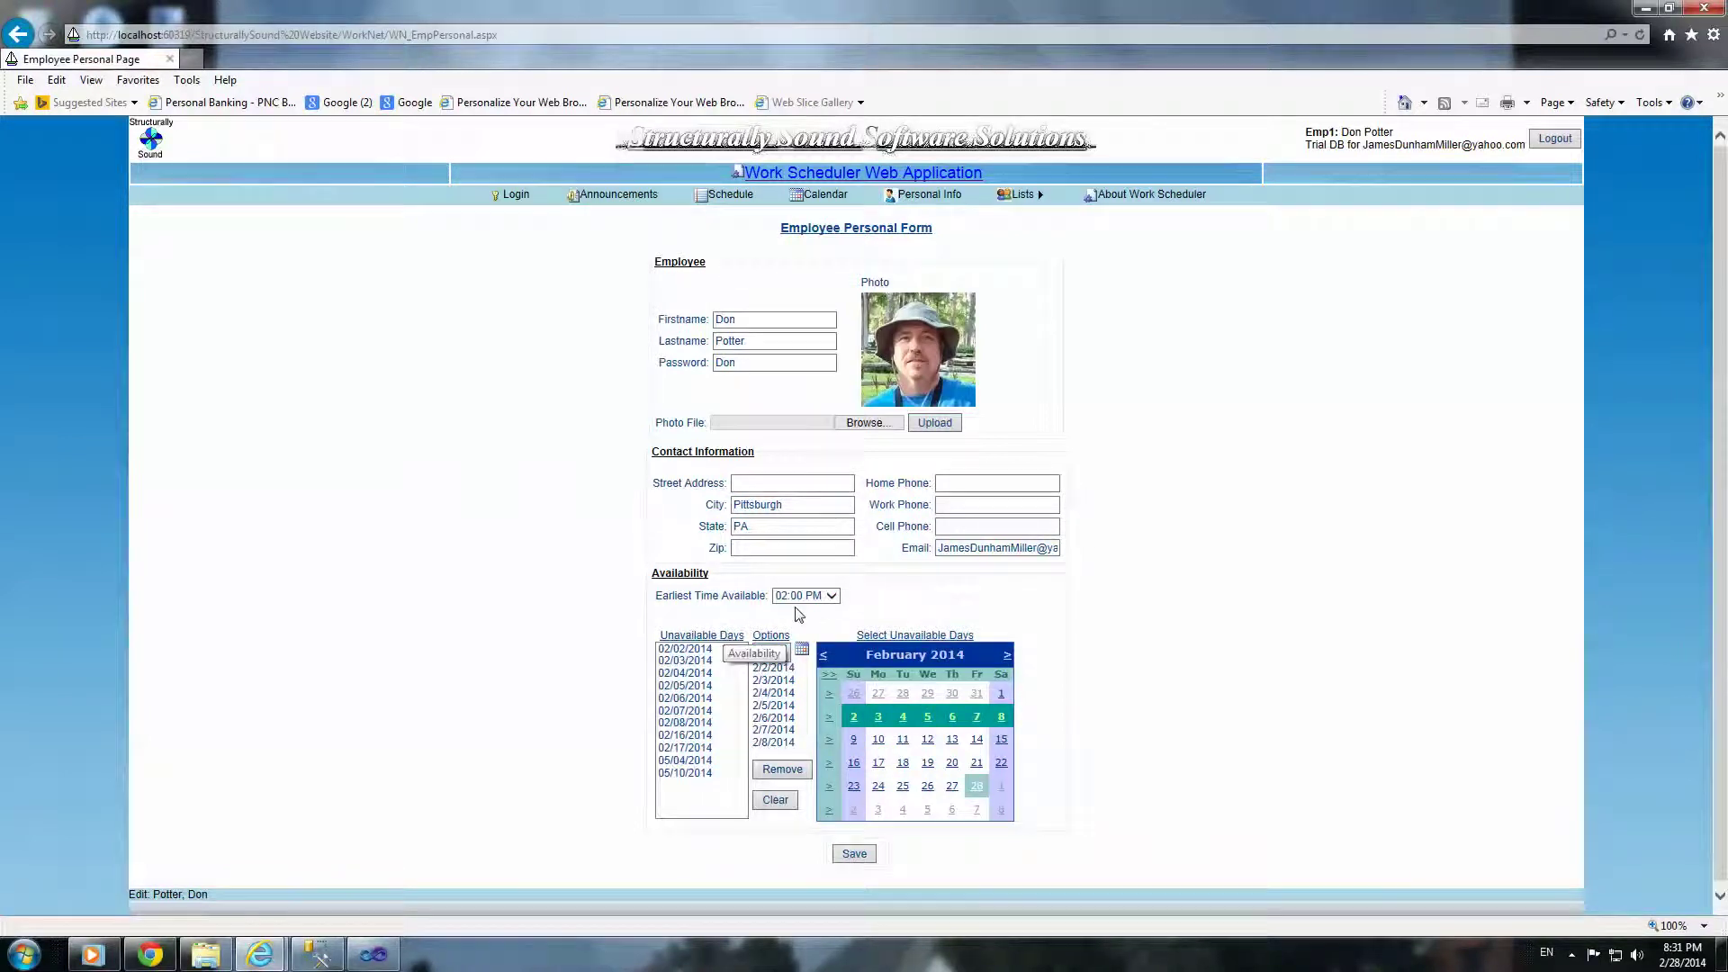
{"action": "left_click", "coordinate": [825, 596]}
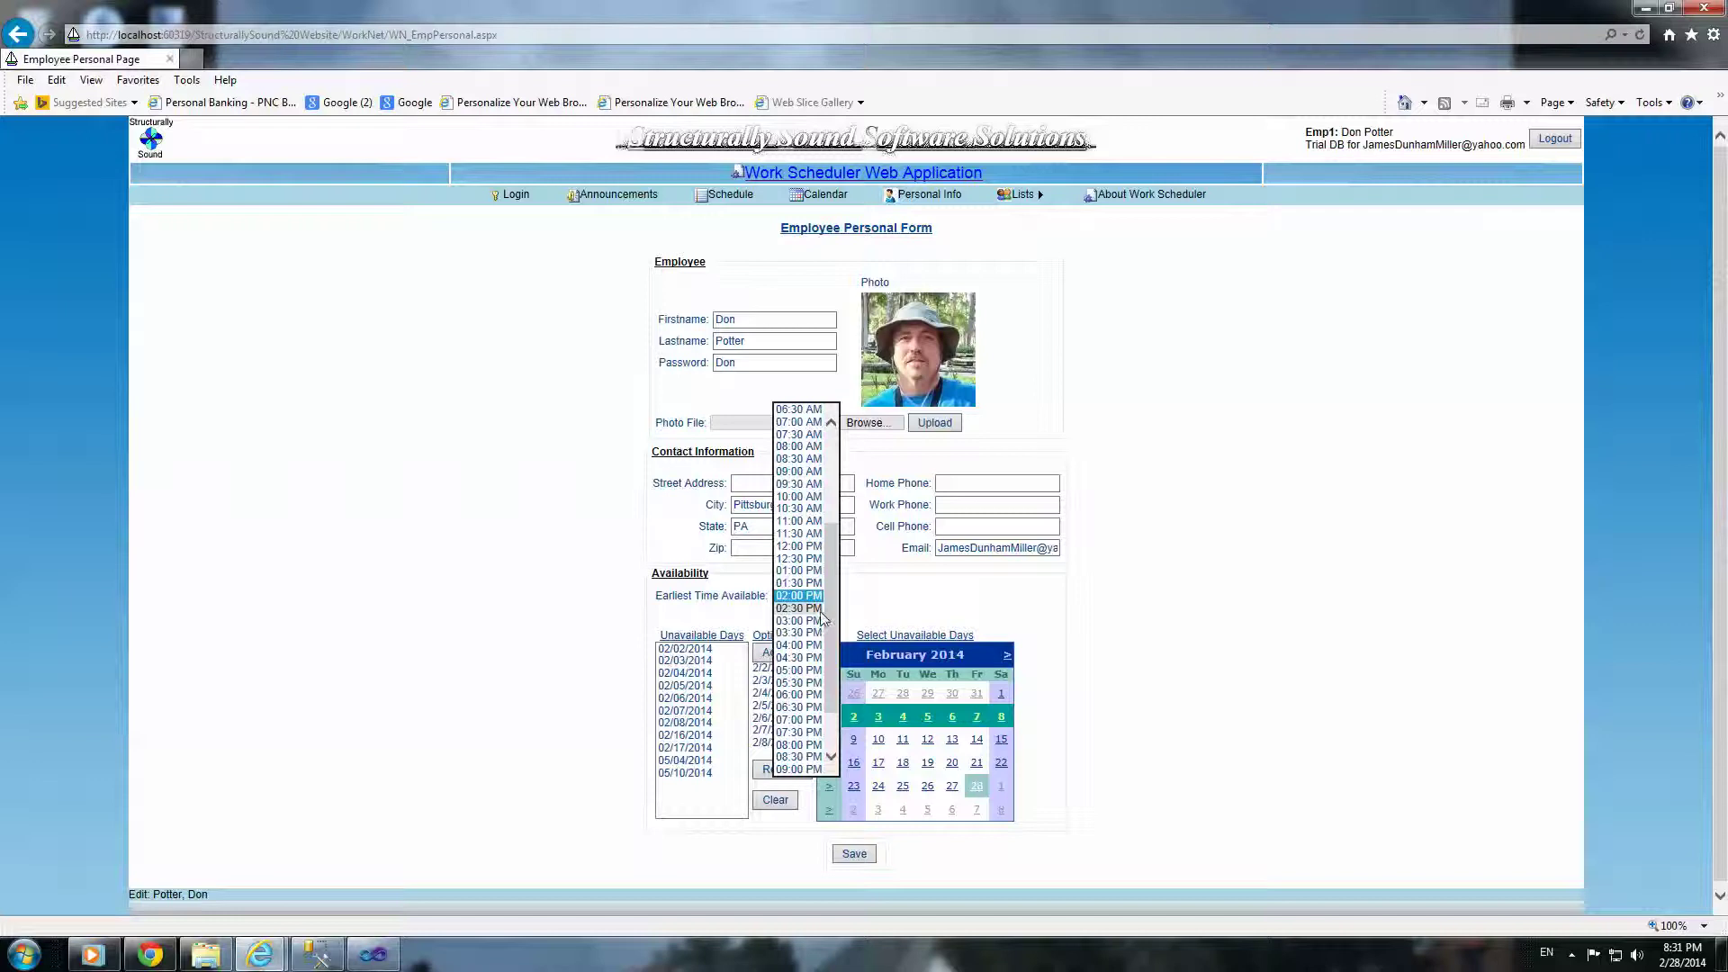
{"action": "left_click", "coordinate": [821, 612]}
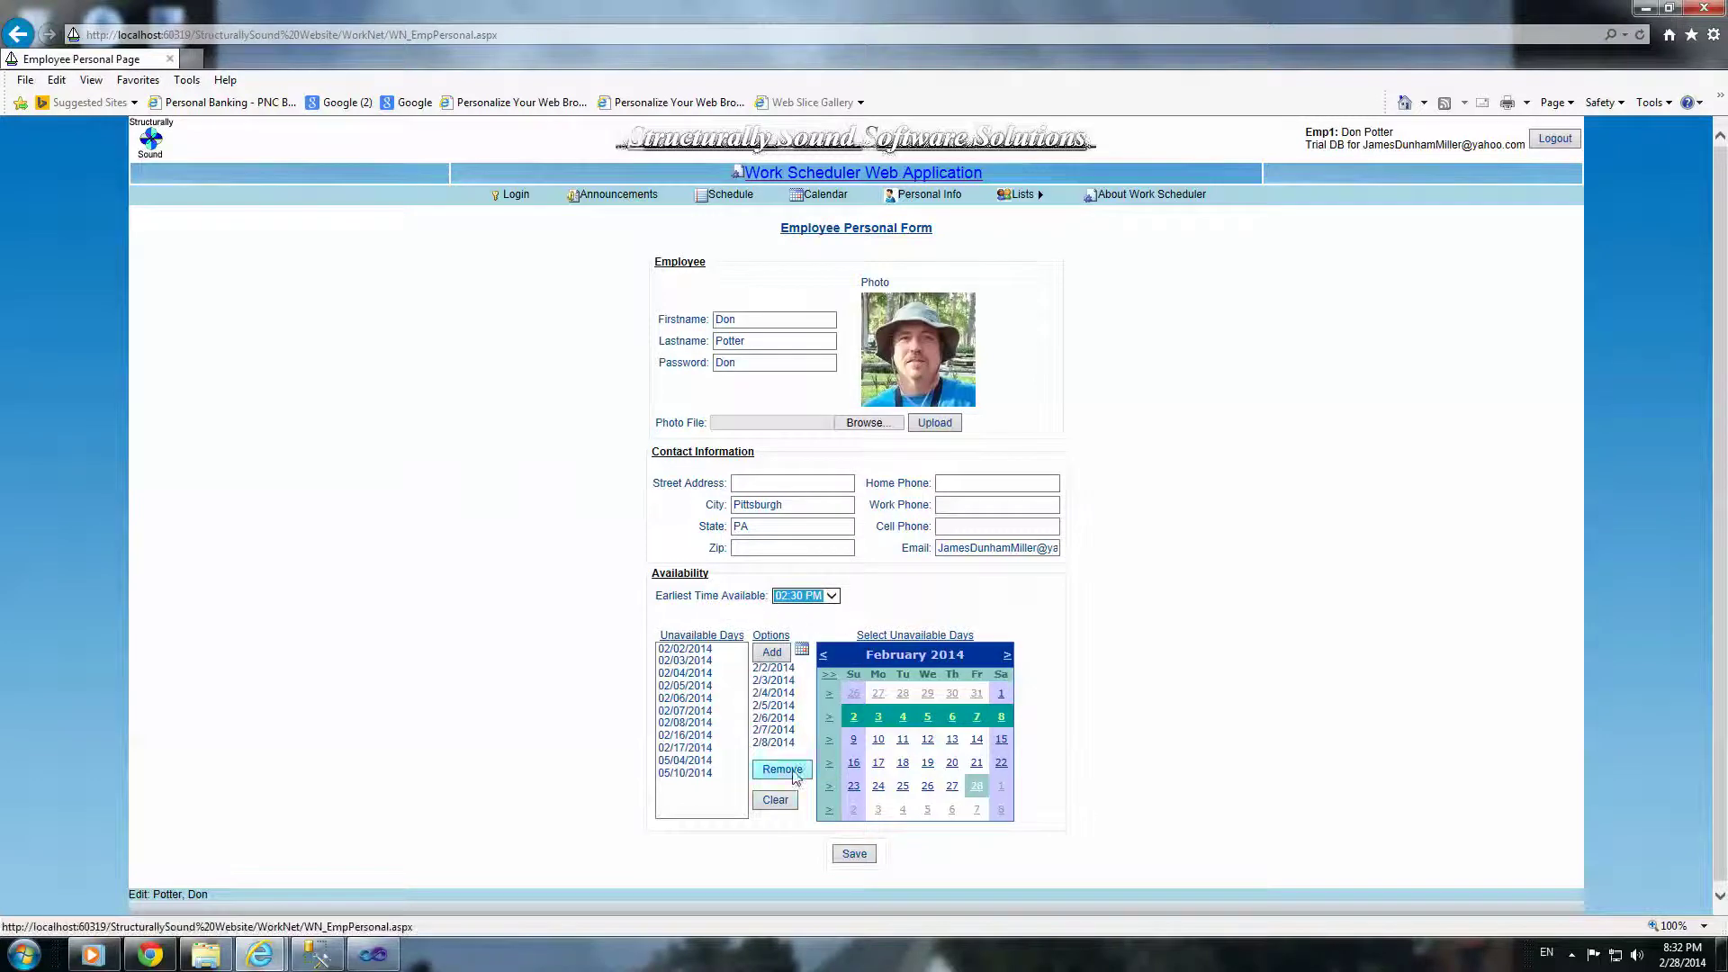
{"action": "left_click", "coordinate": [847, 854]}
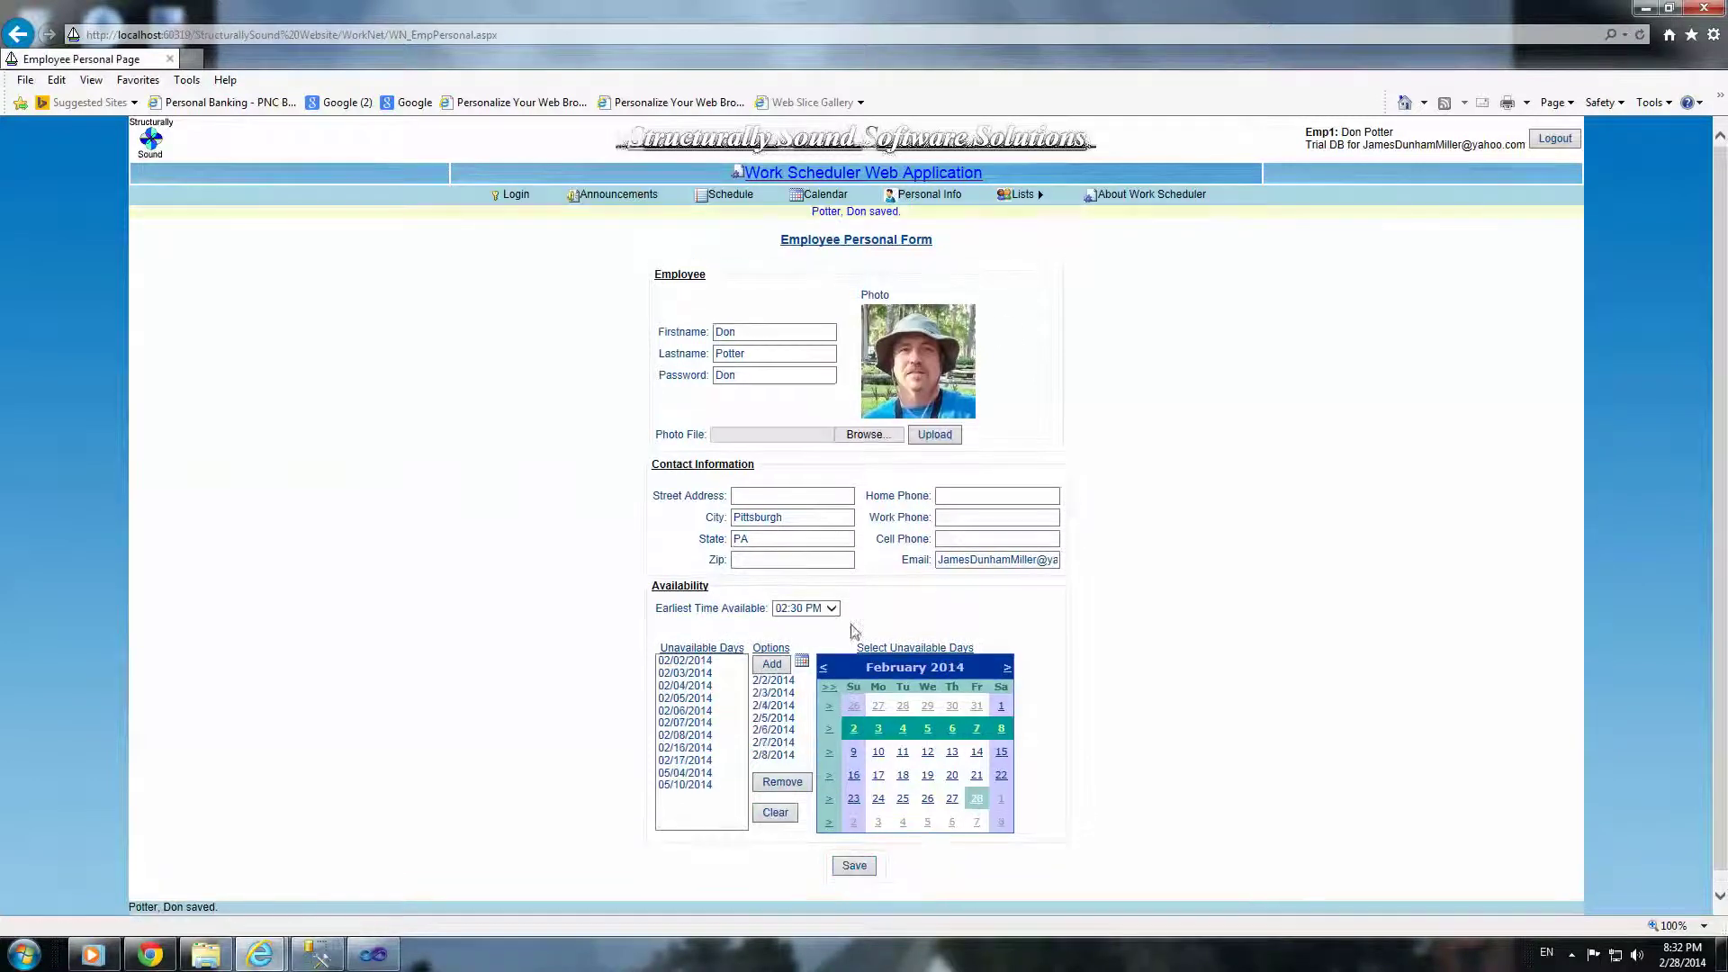
{"action": "mouse_move", "coordinate": [1020, 196]}
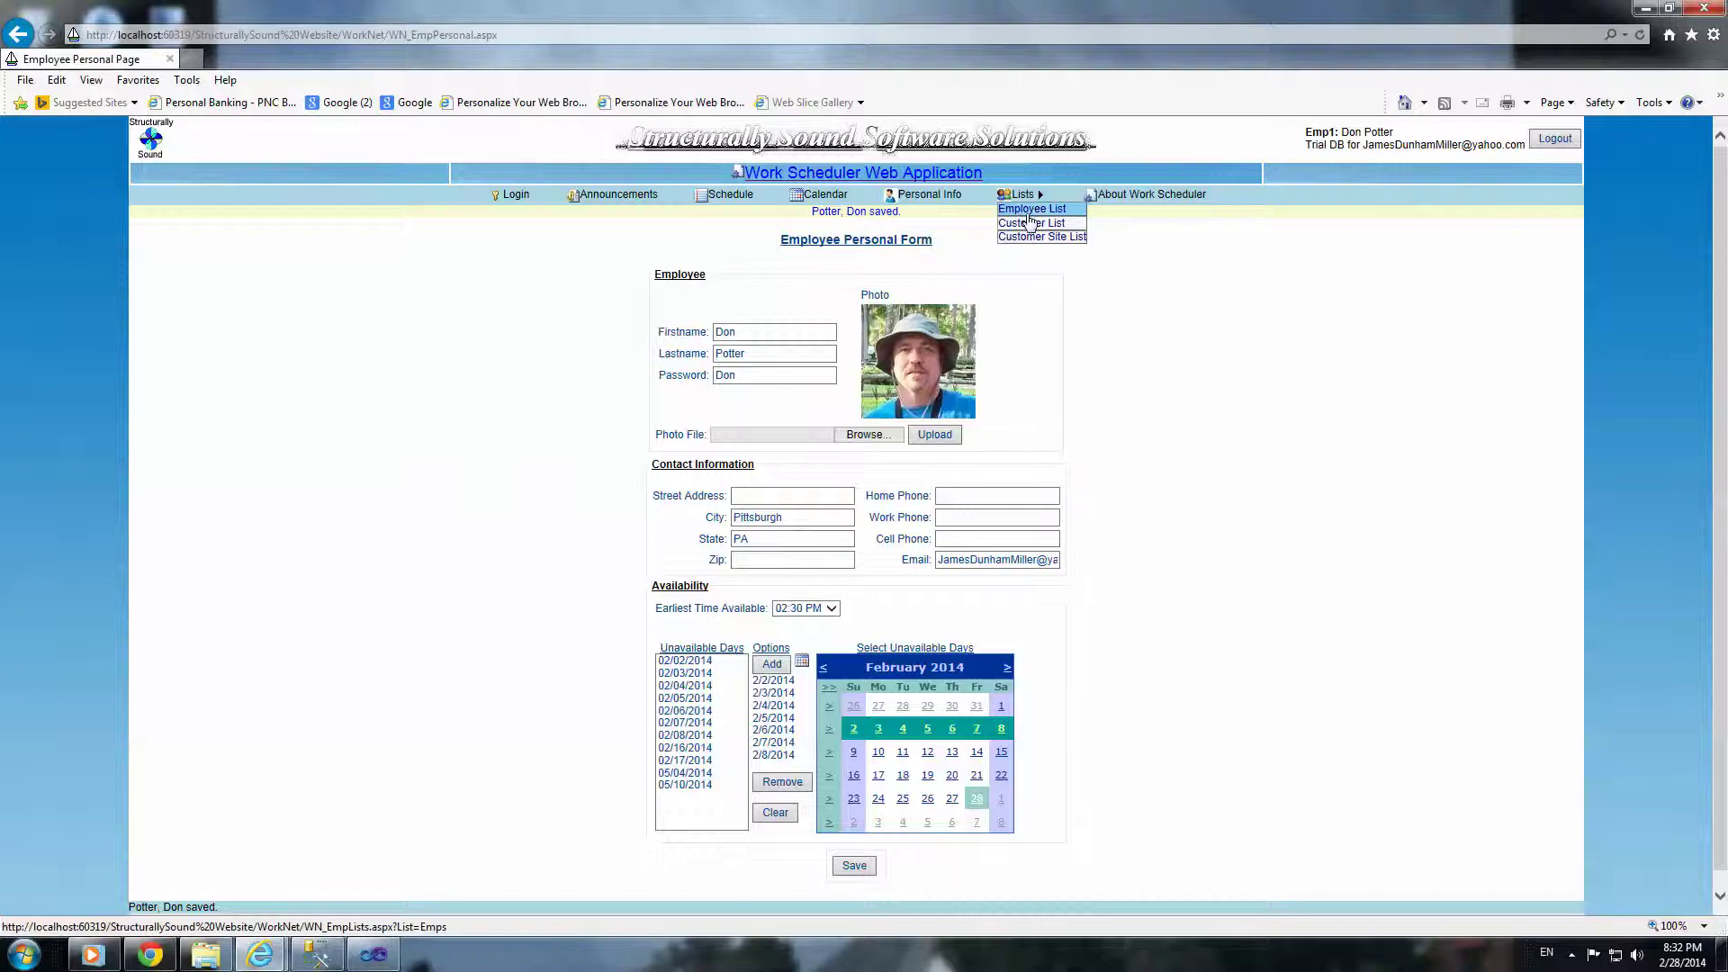
Step: Filter the Employee List to Pittsburgh, then show all employees again
{"action": "left_click", "coordinate": [1029, 214]}
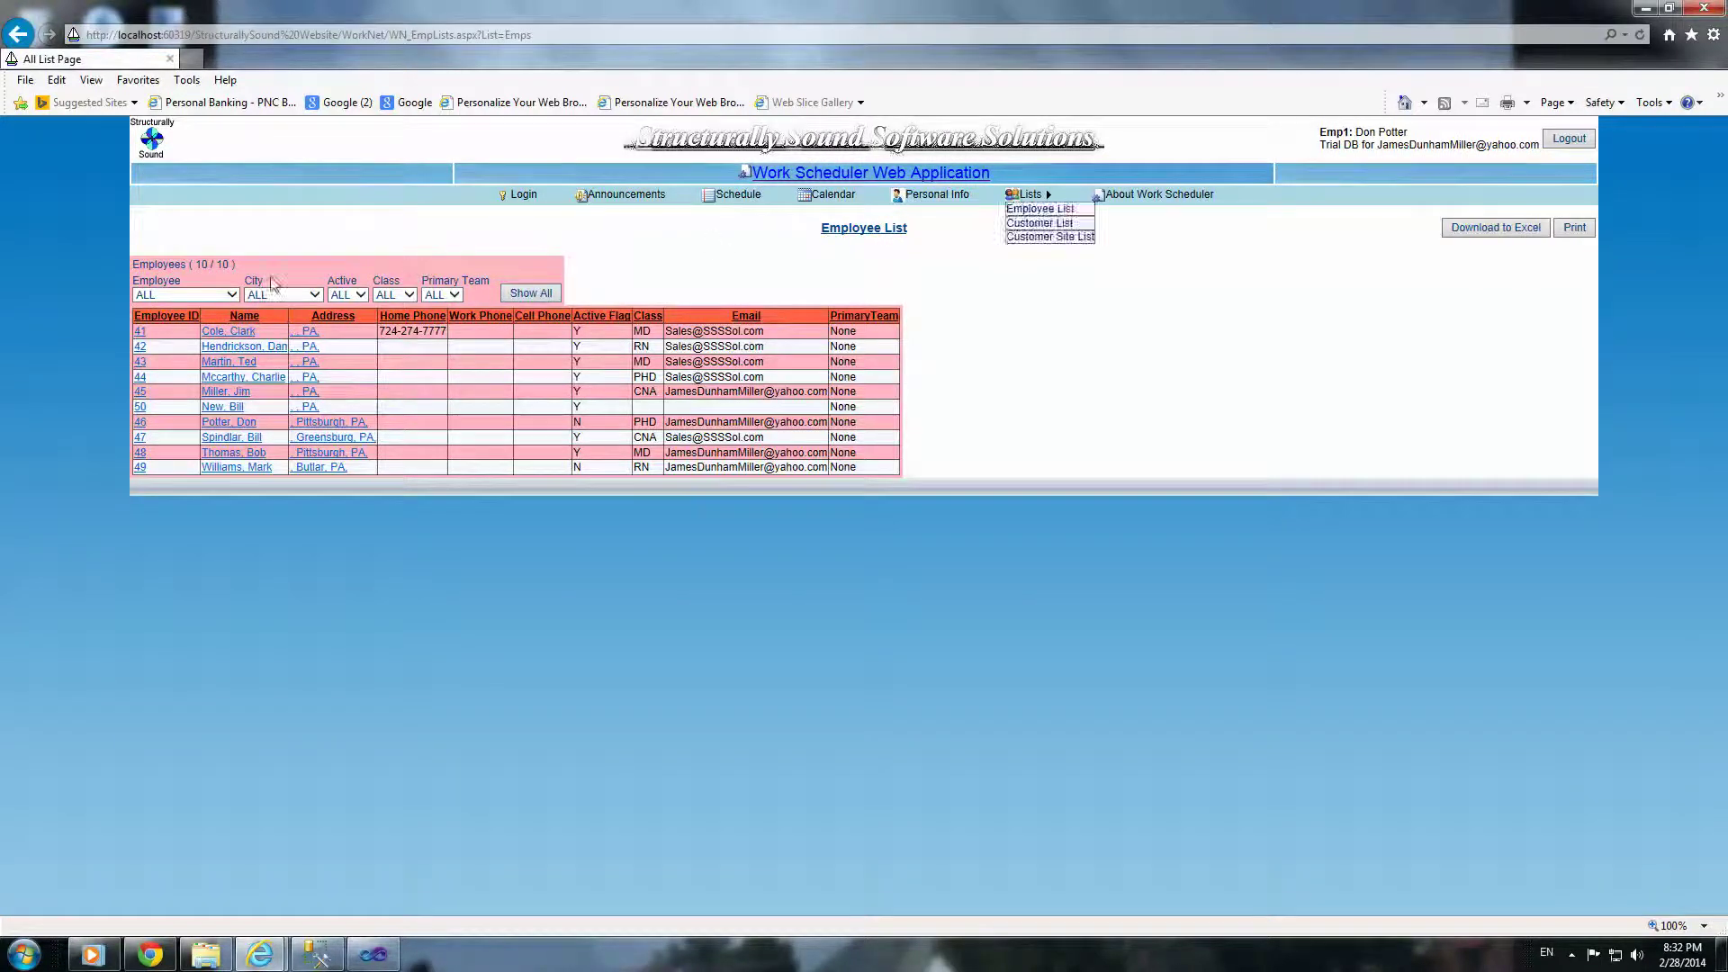
{"action": "left_click", "coordinate": [314, 294]}
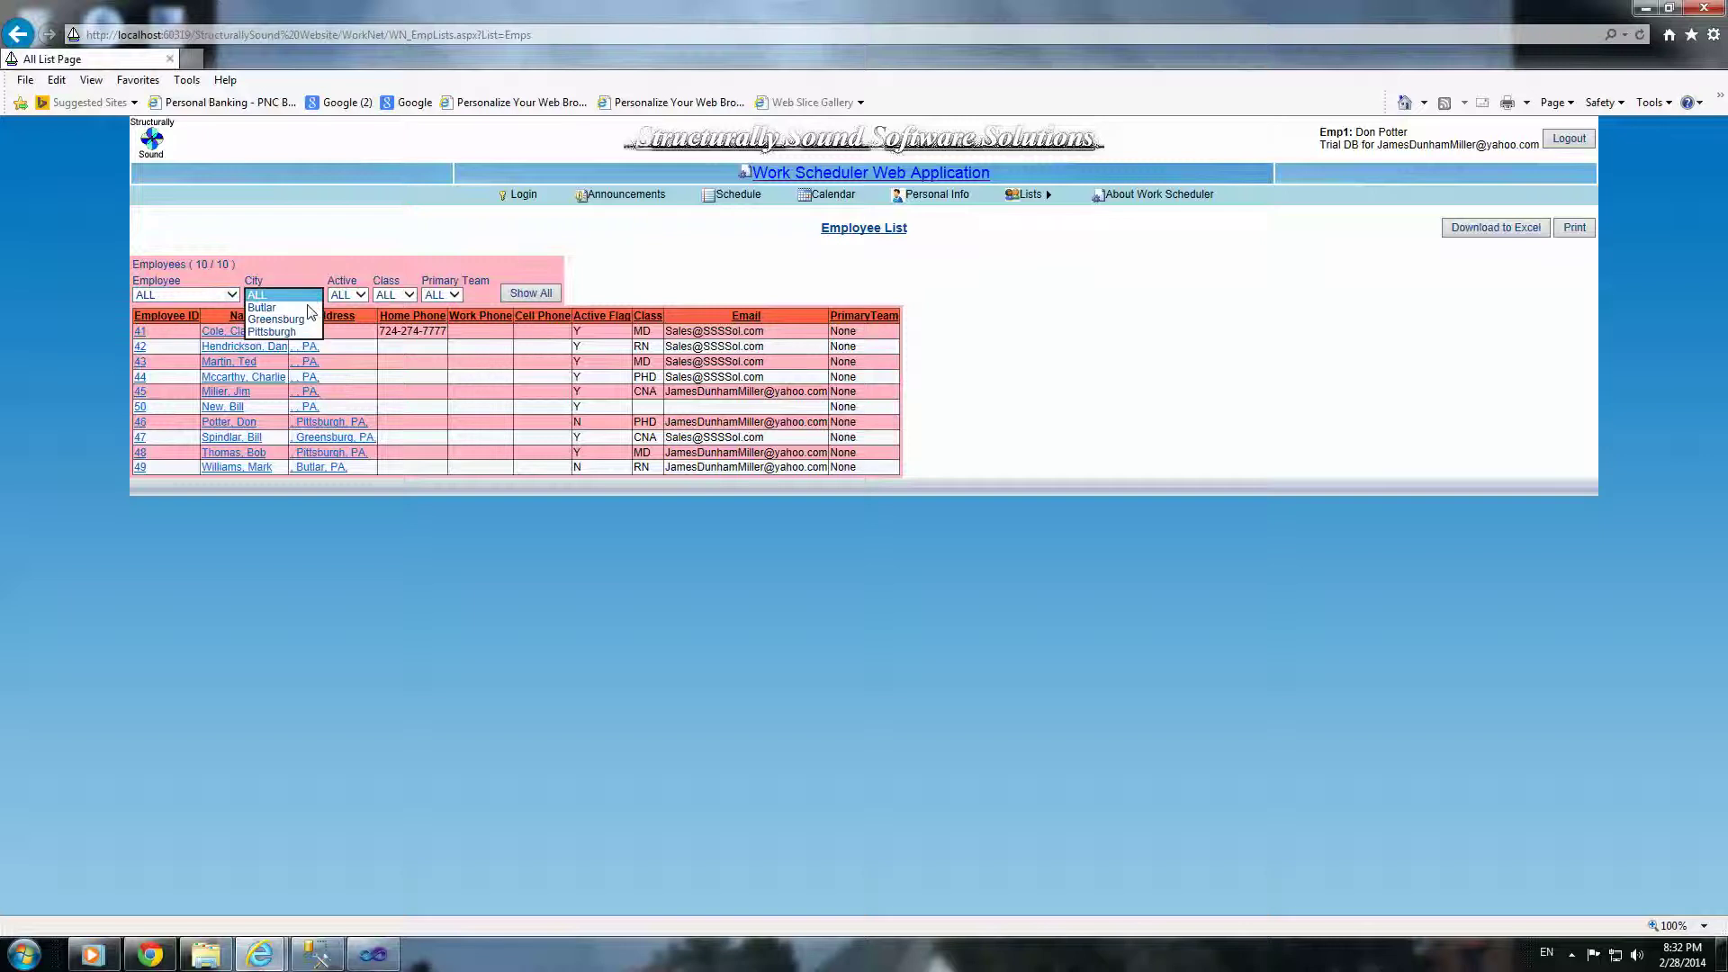
{"action": "left_click", "coordinate": [273, 331]}
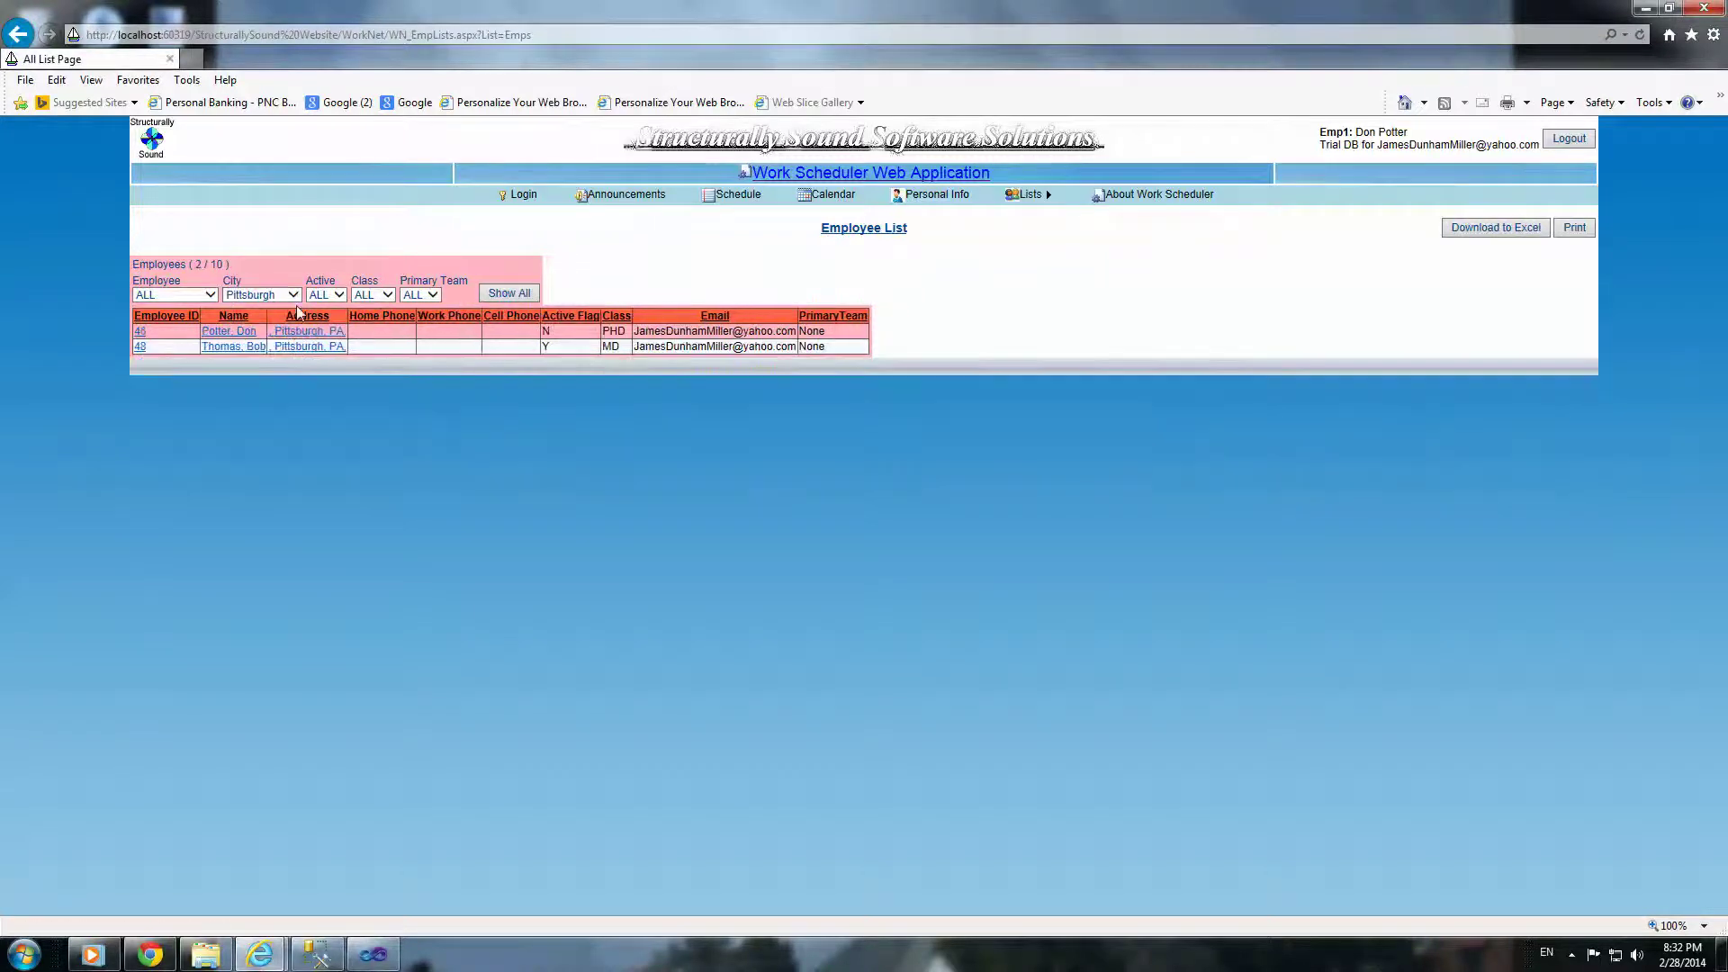
{"action": "left_click", "coordinate": [486, 294]}
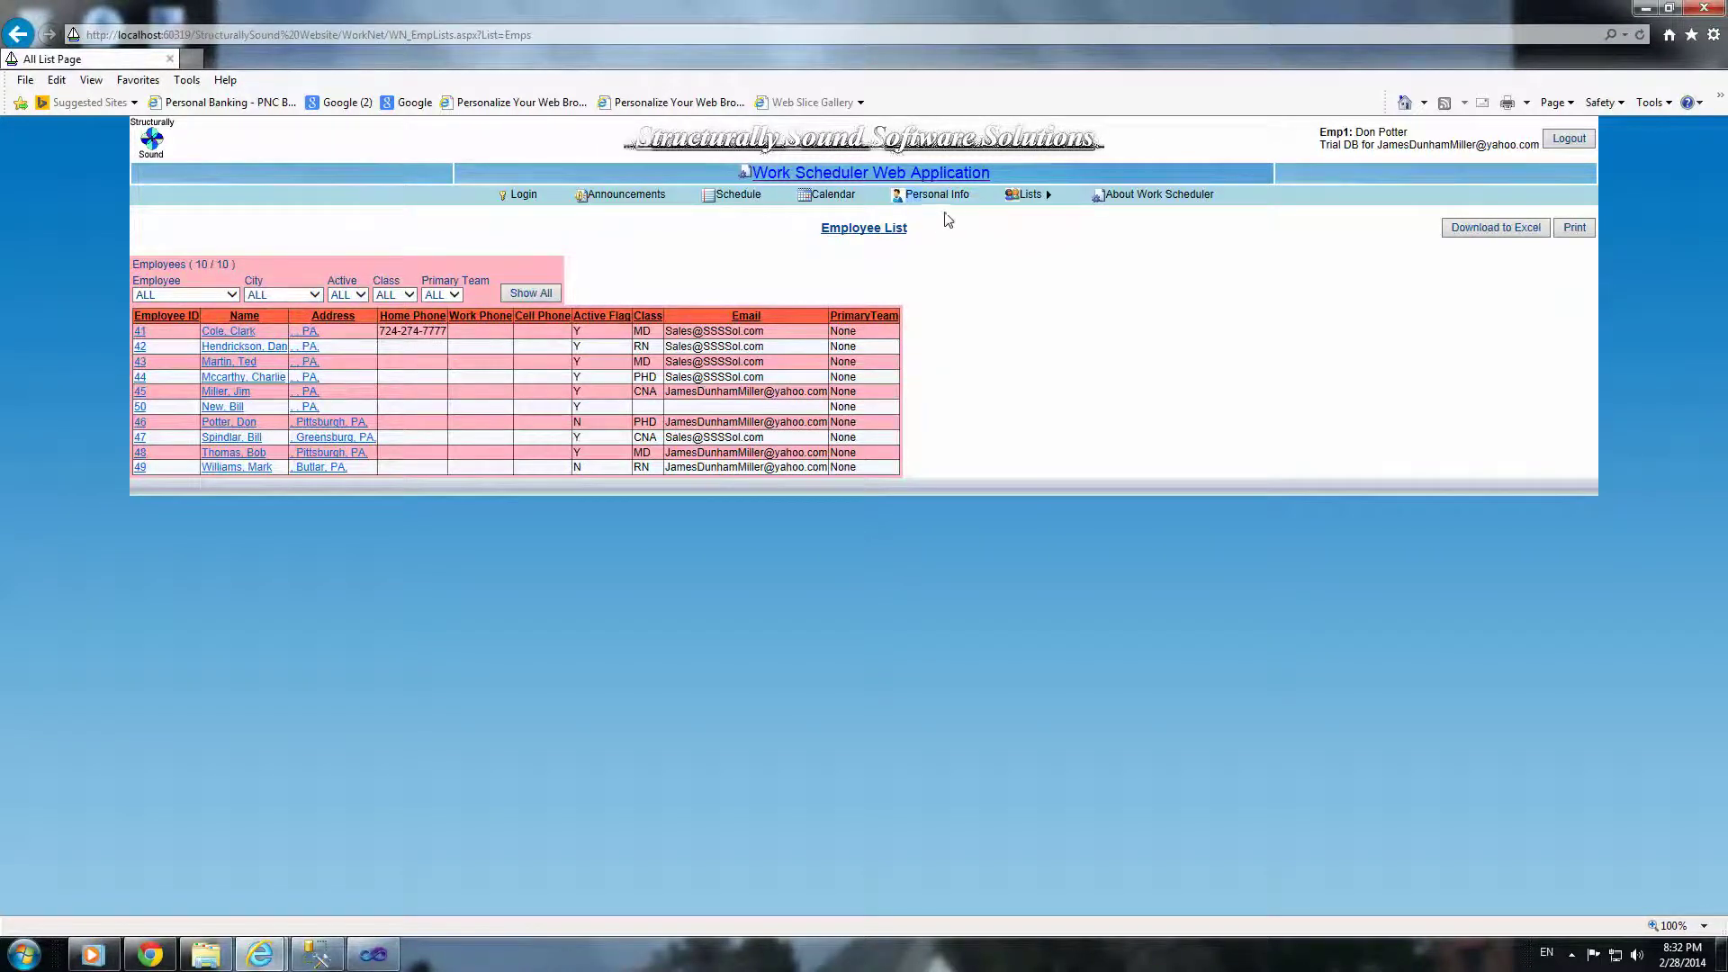
Step: Filter the Customer Site List to King Department Store, then return to the Schedule
{"action": "mouse_move", "coordinate": [1031, 196]}
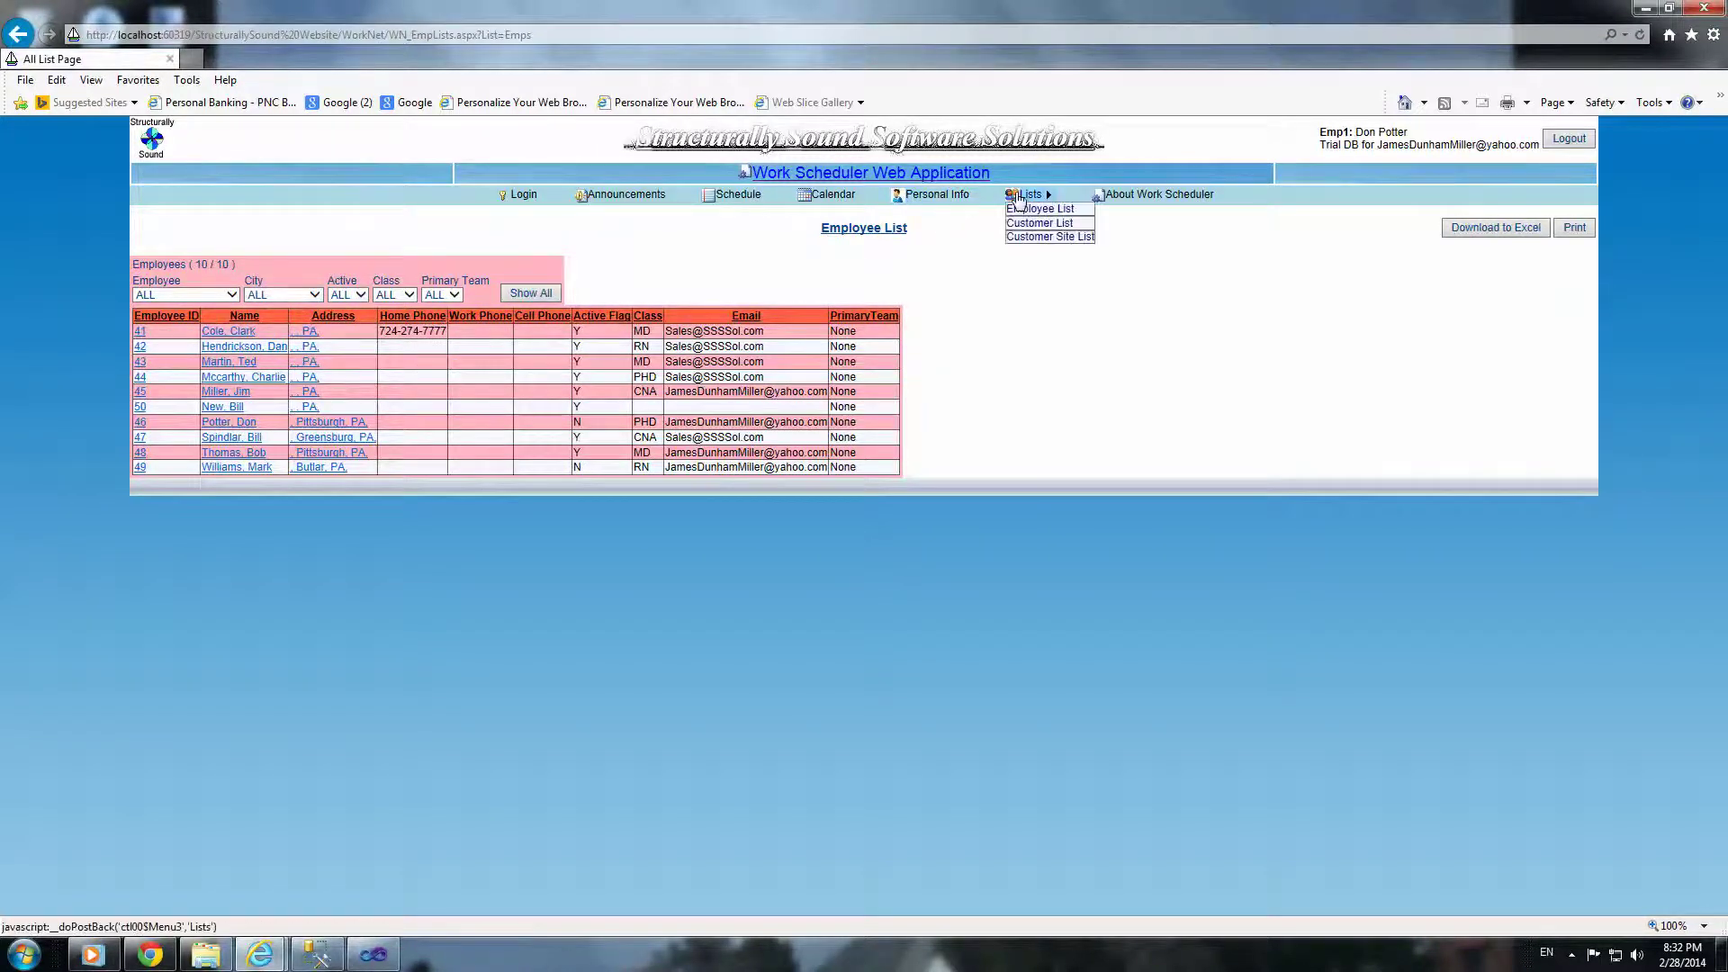
{"action": "left_click", "coordinate": [1035, 237]}
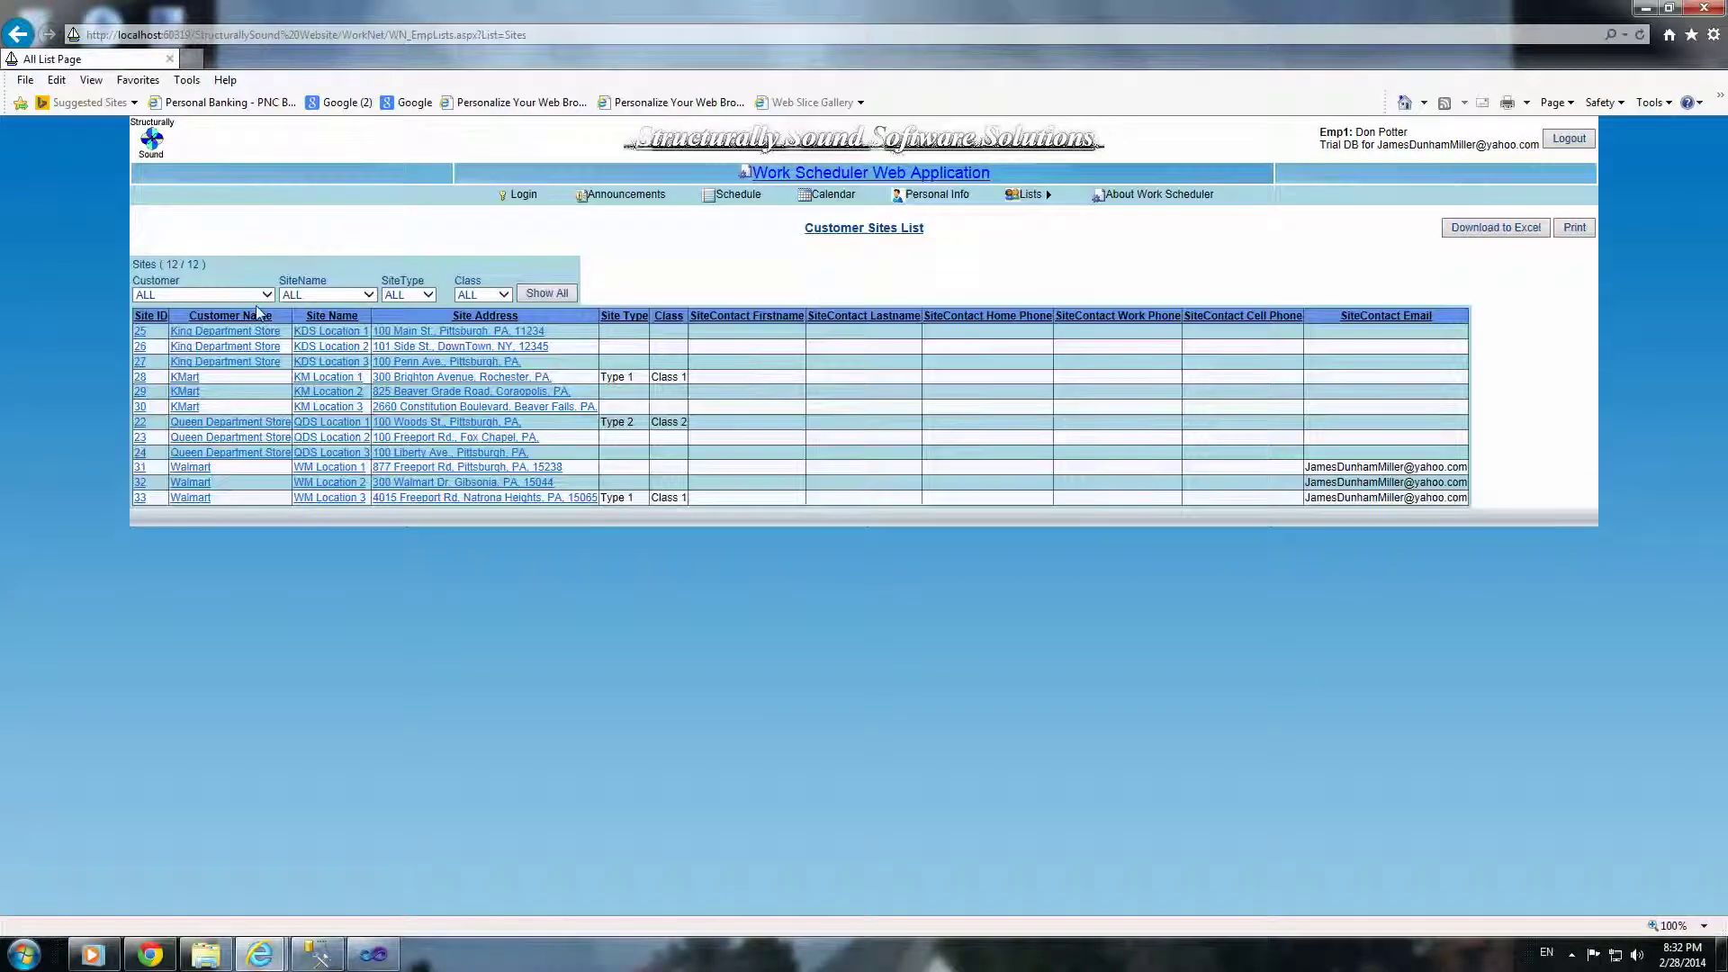
{"action": "left_click", "coordinate": [268, 297]}
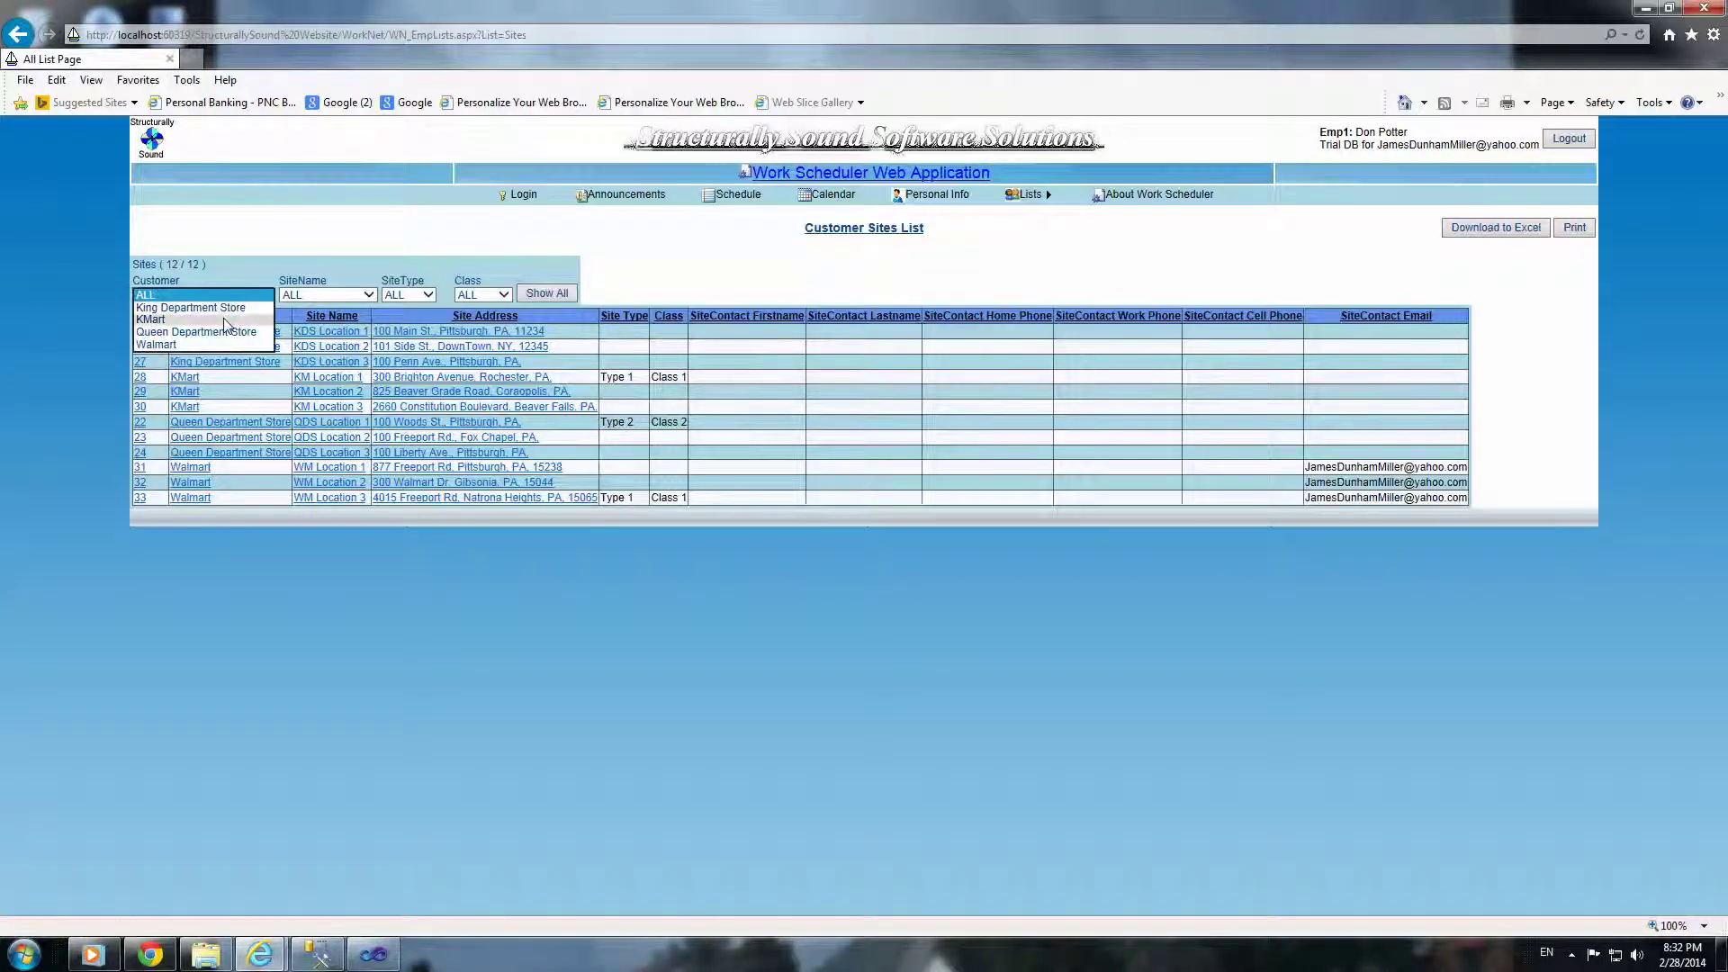
{"action": "left_click", "coordinate": [225, 310]}
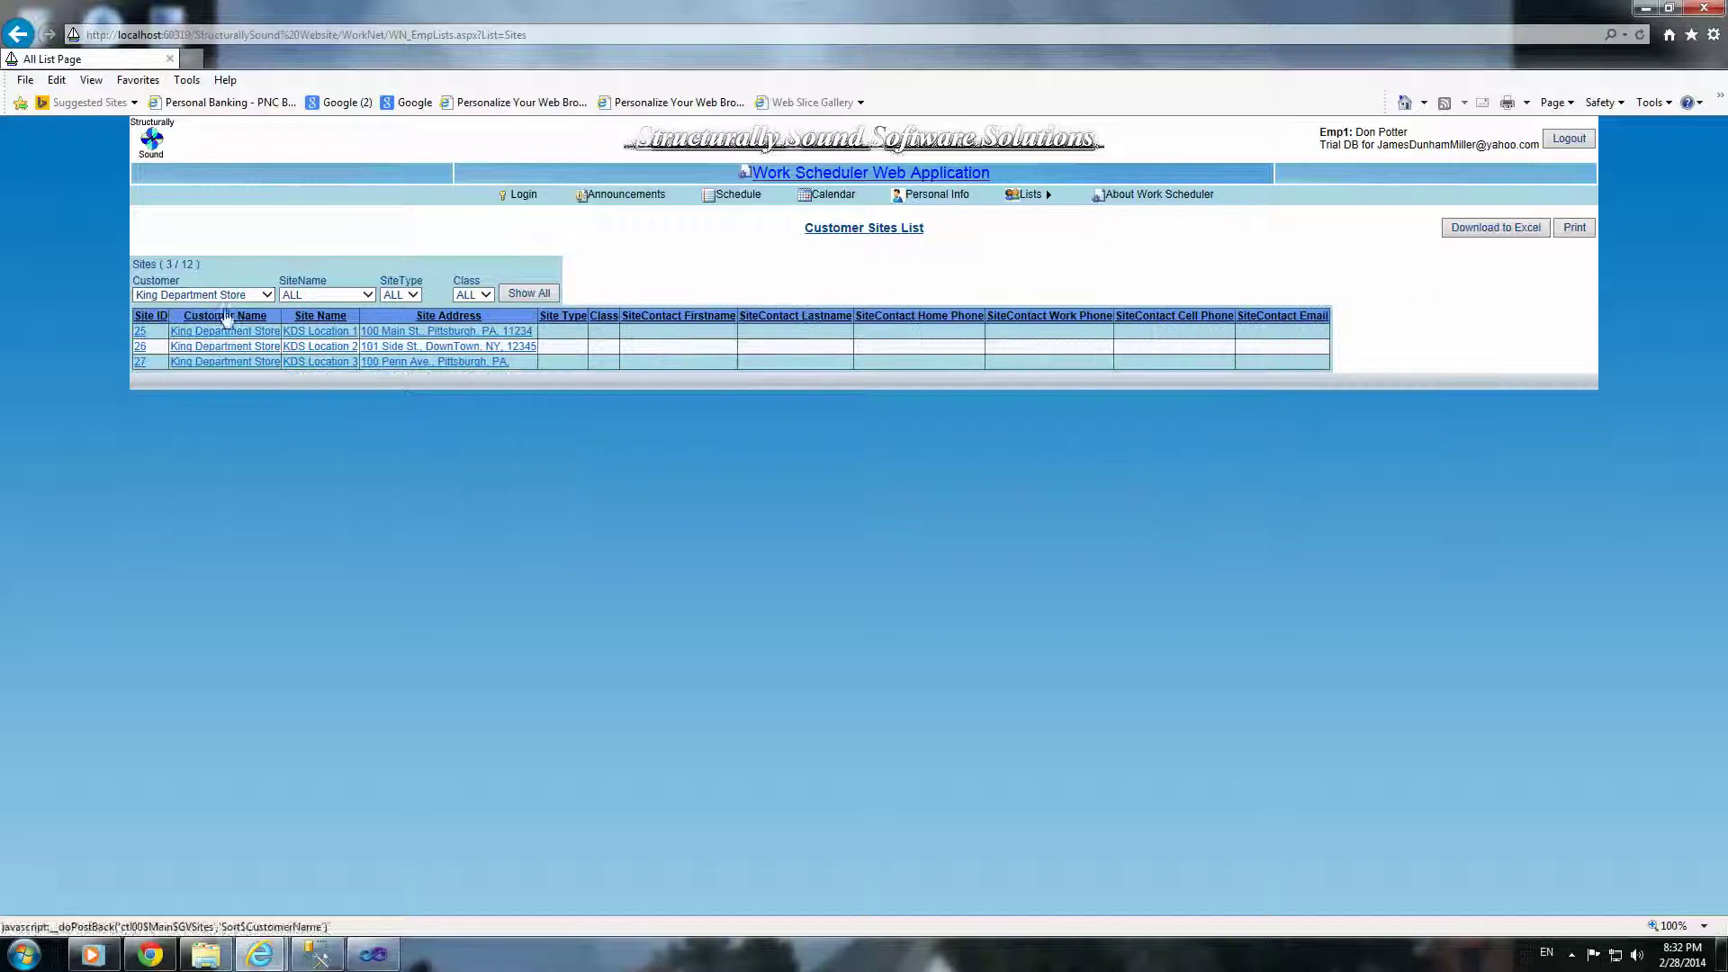
{"action": "mouse_move", "coordinate": [1026, 198]}
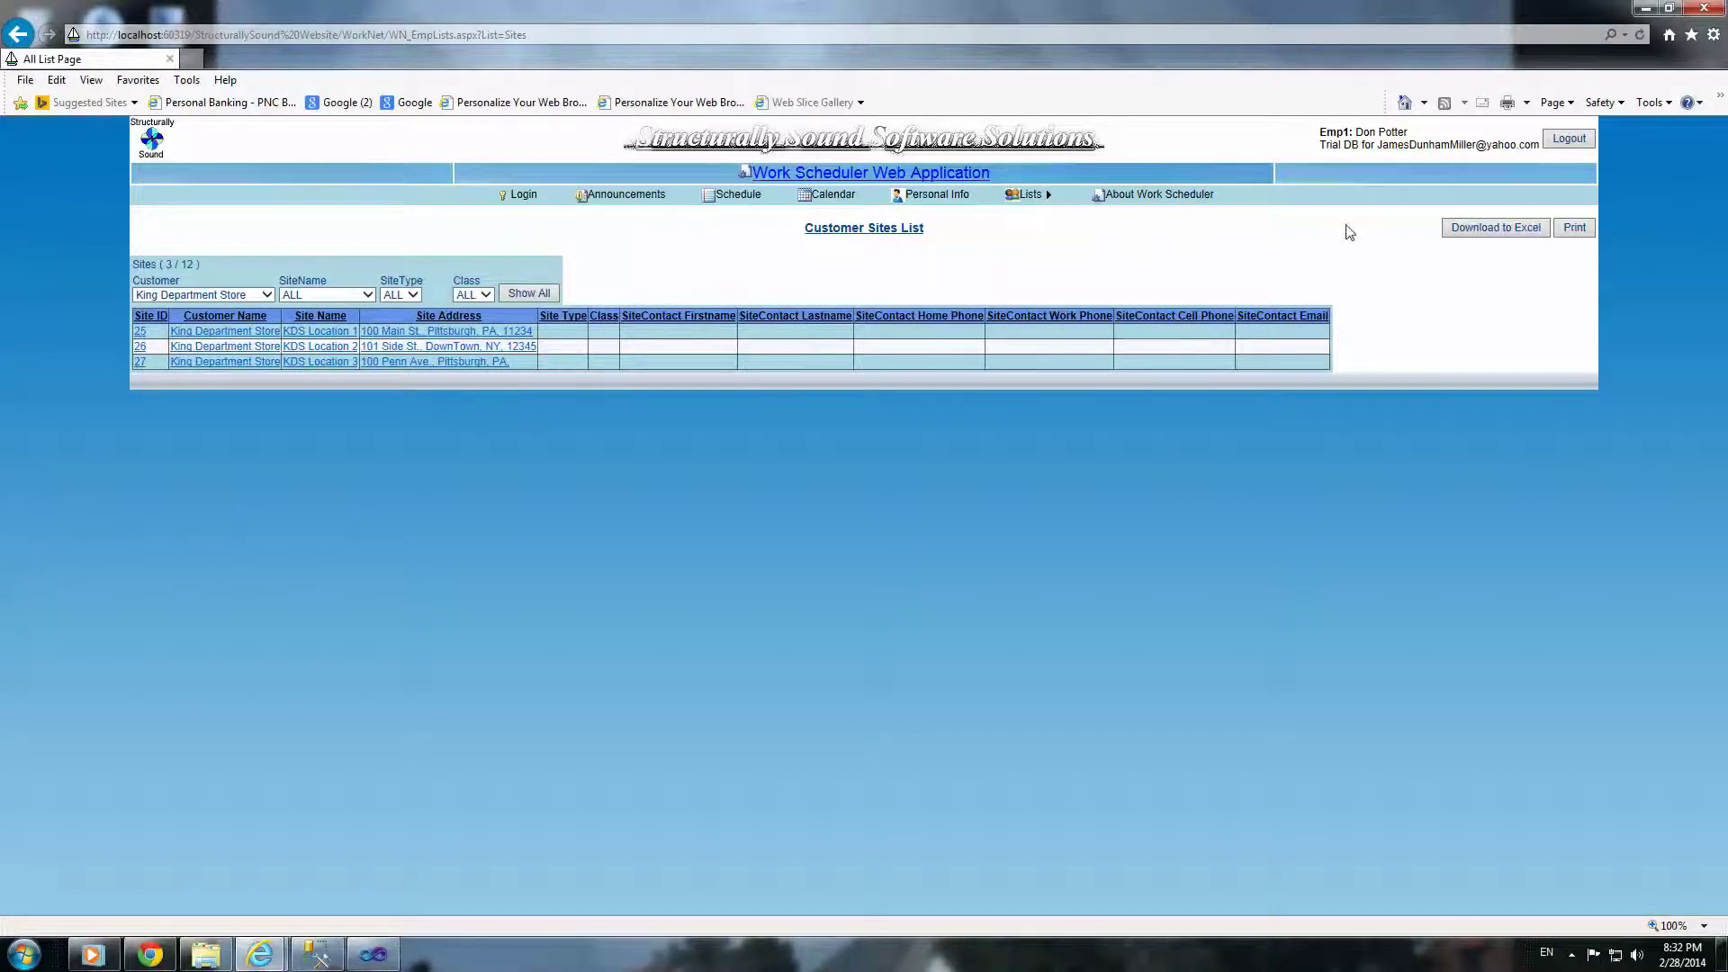
{"action": "left_click", "coordinate": [759, 200]}
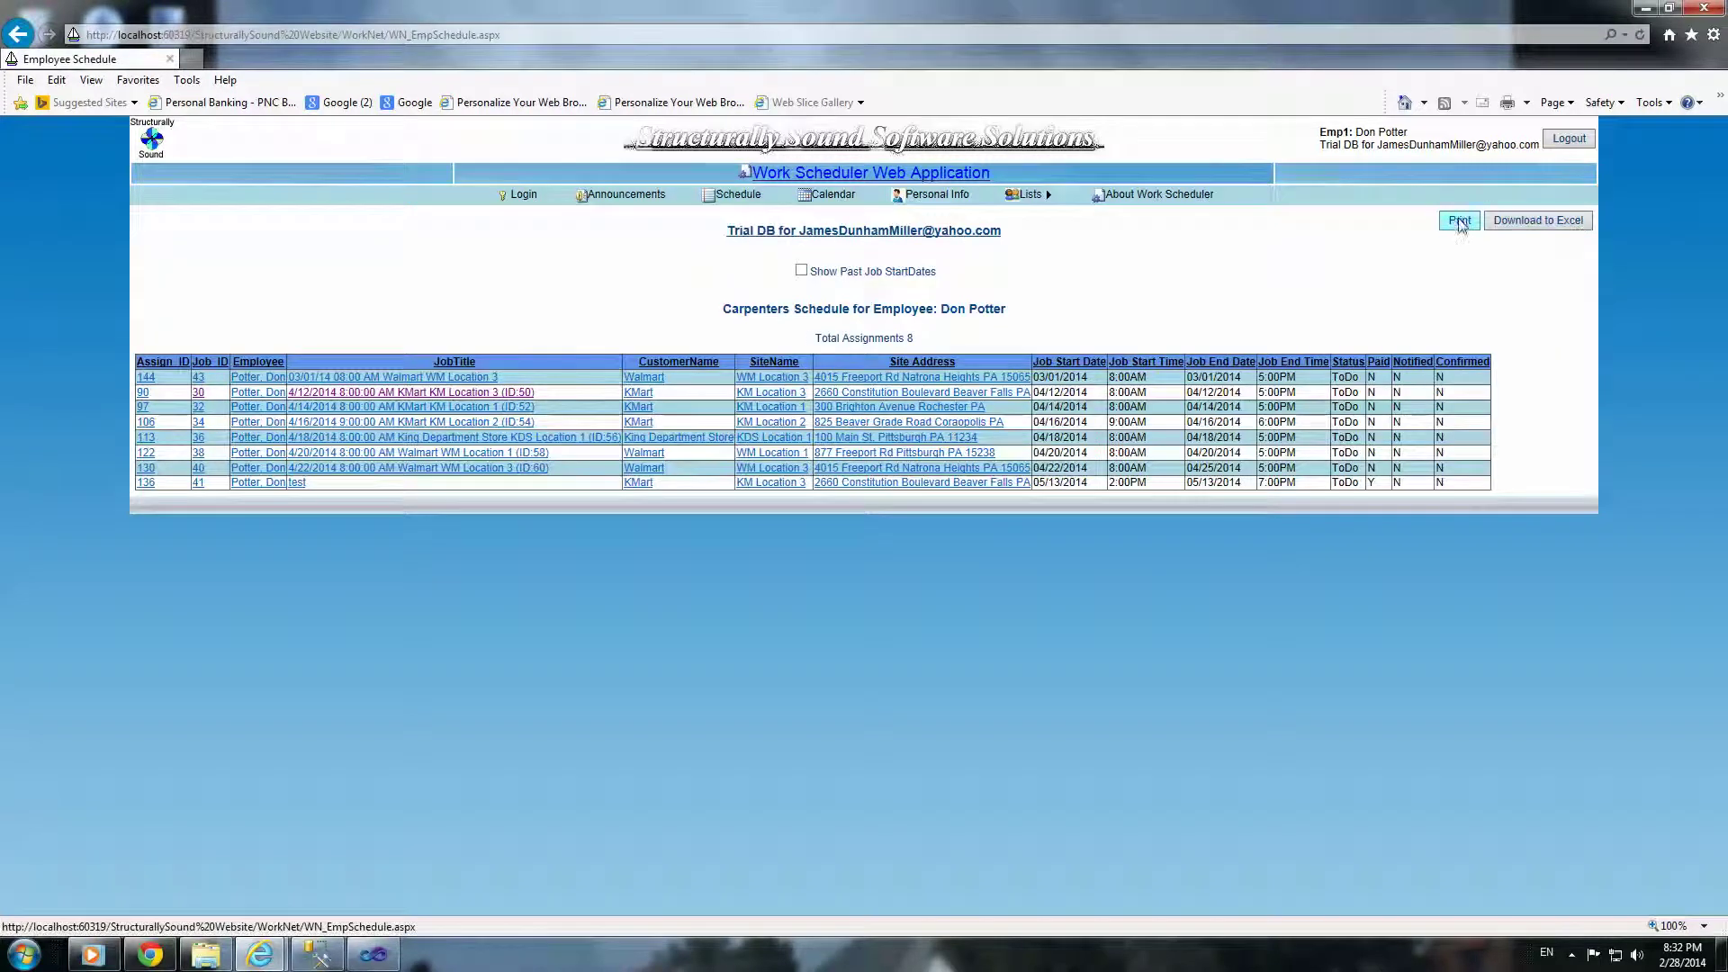
Step: Preview the job schedule for printing, cancel the print and close the popup
{"action": "left_click", "coordinate": [1447, 219]}
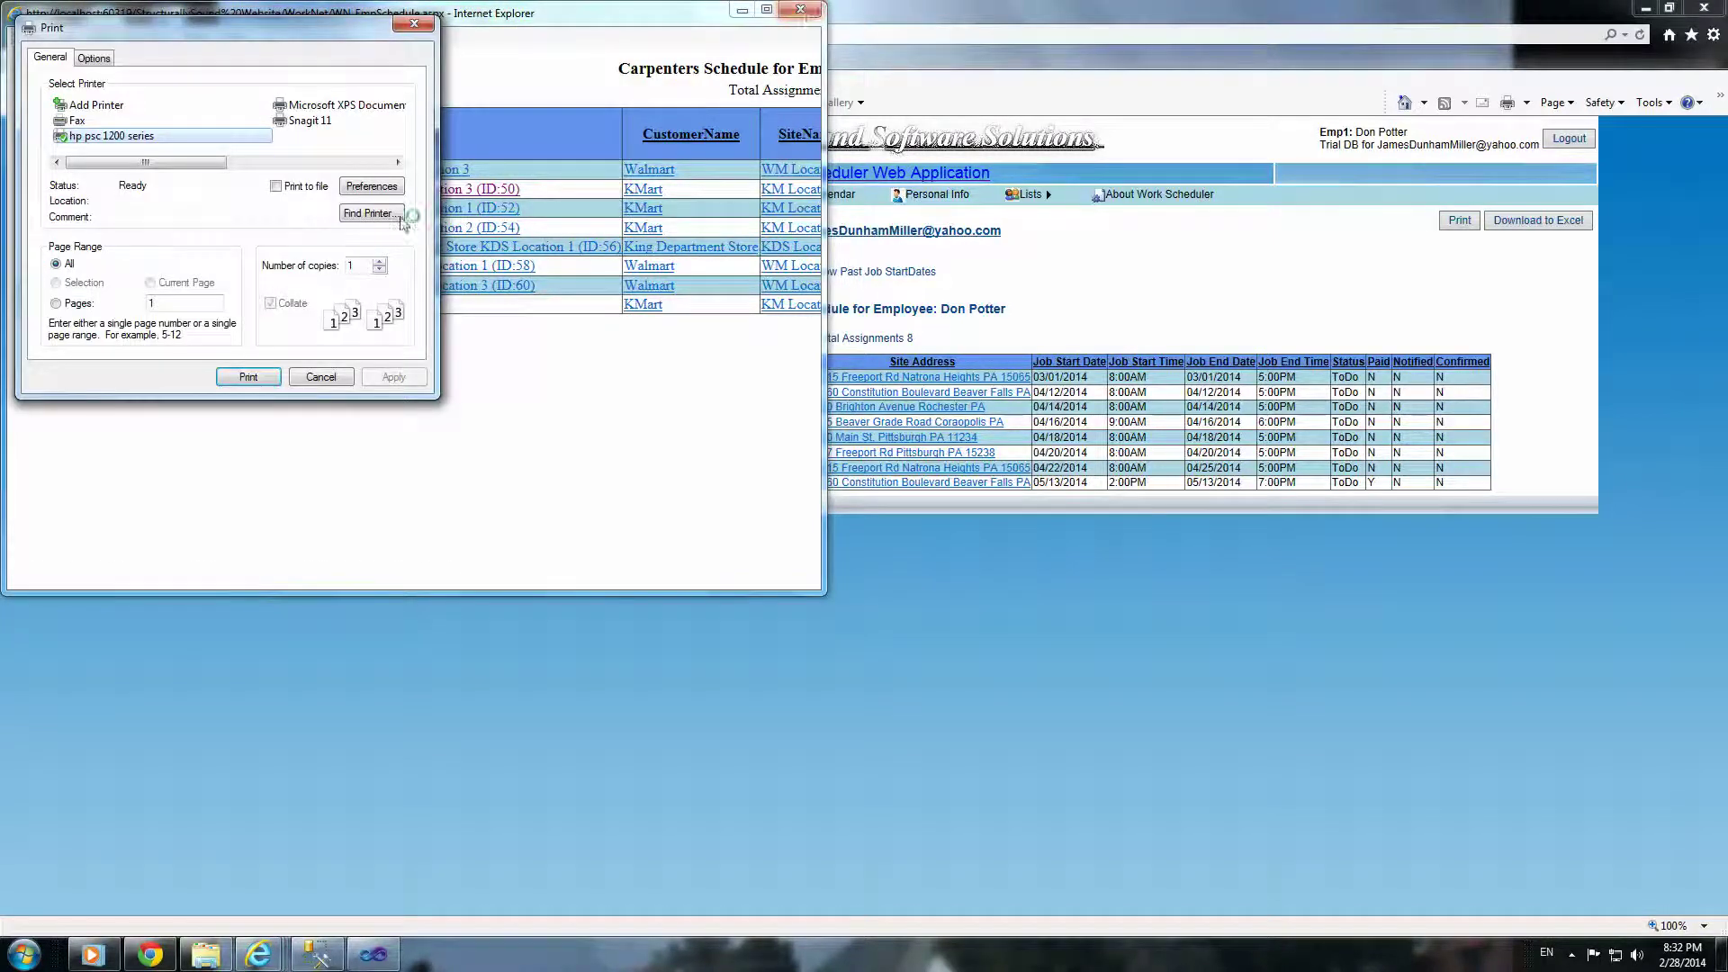
{"action": "left_click", "coordinate": [321, 376]}
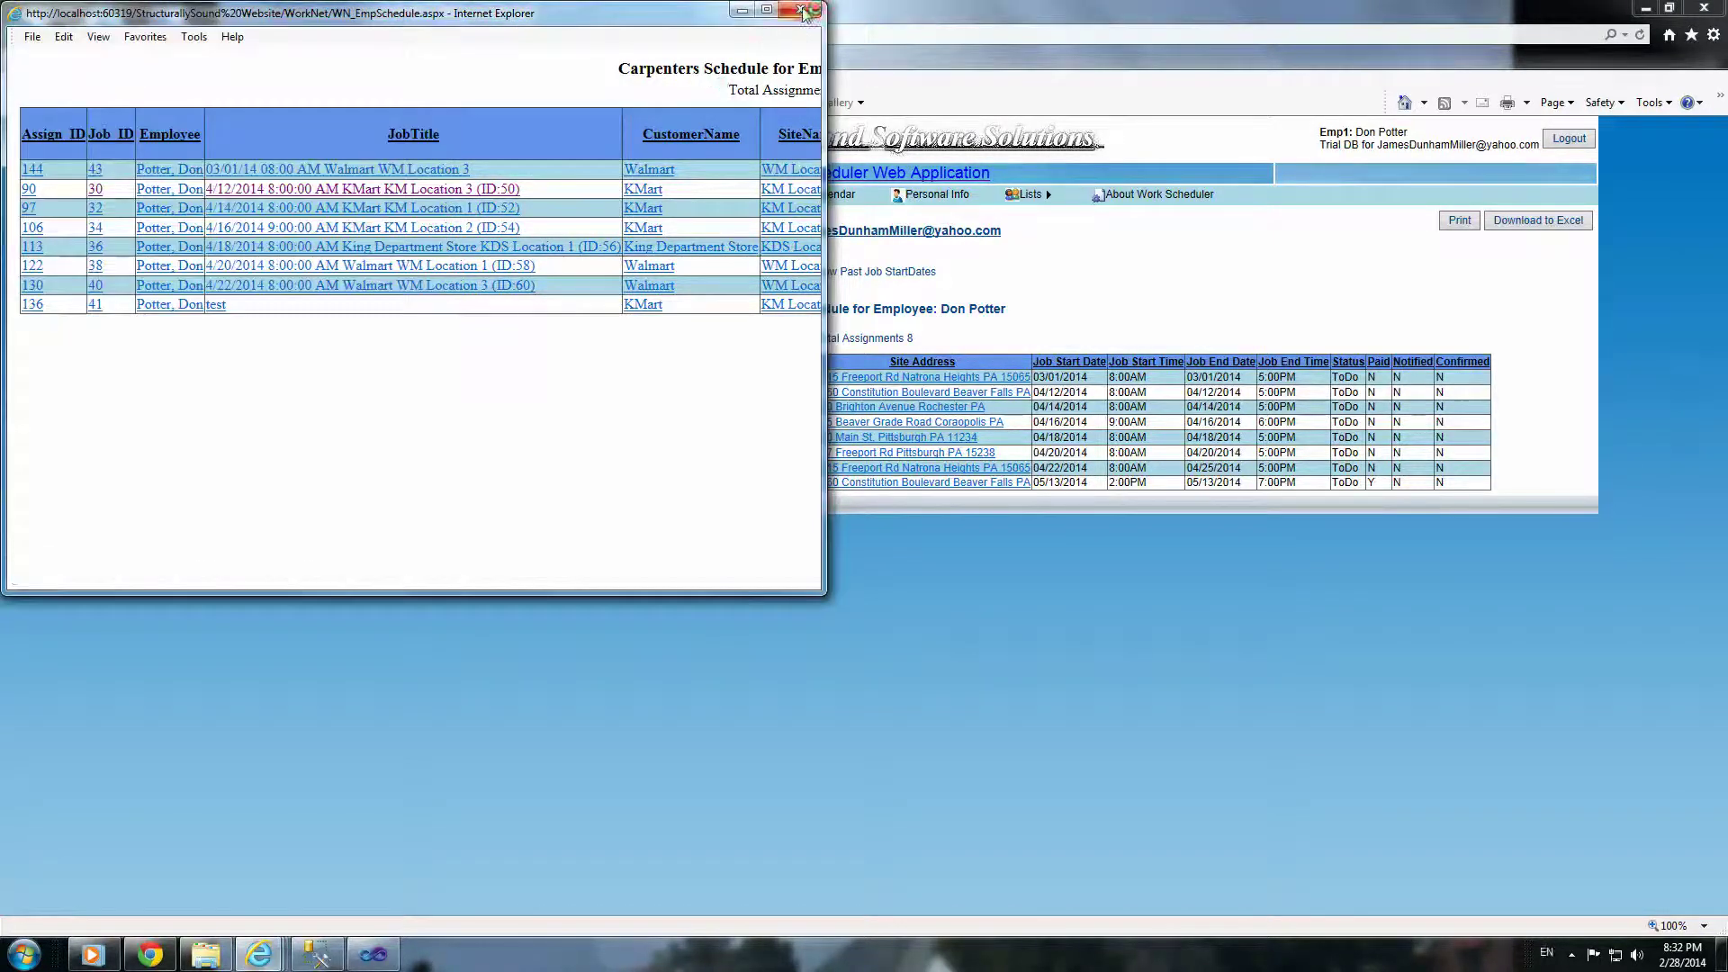
{"action": "left_click", "coordinate": [804, 11]}
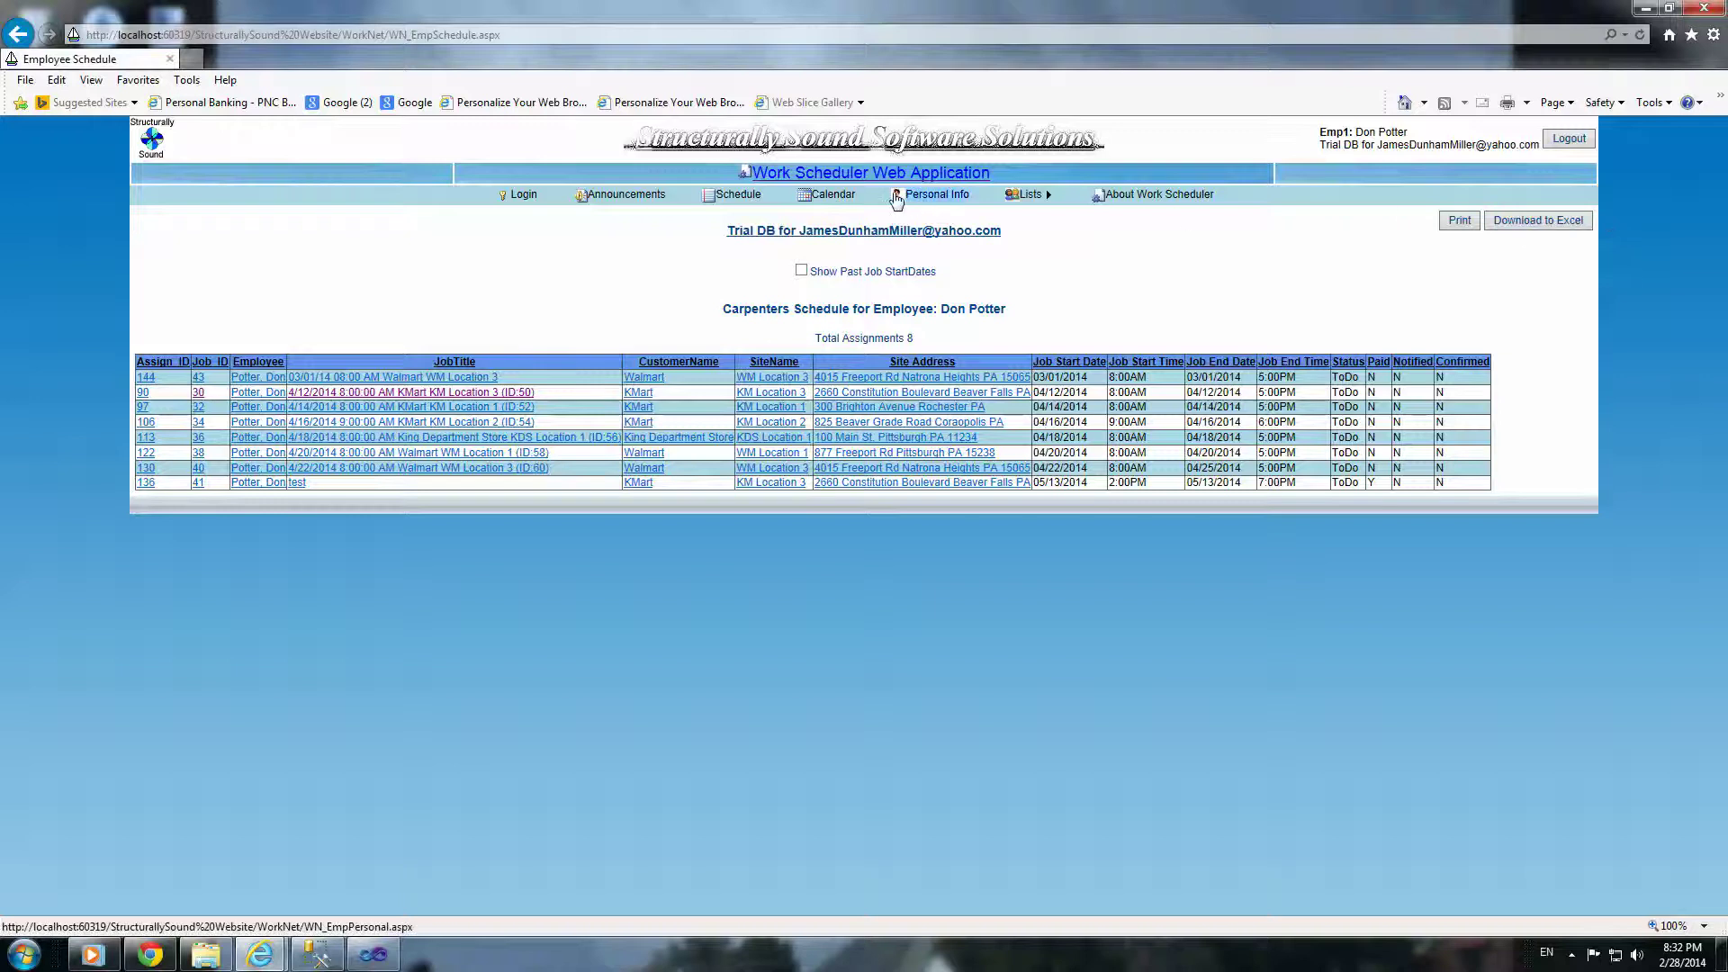
Step: Preview the assignment calendar for printing, cancel and close it, then log out
{"action": "left_click", "coordinate": [831, 194]}
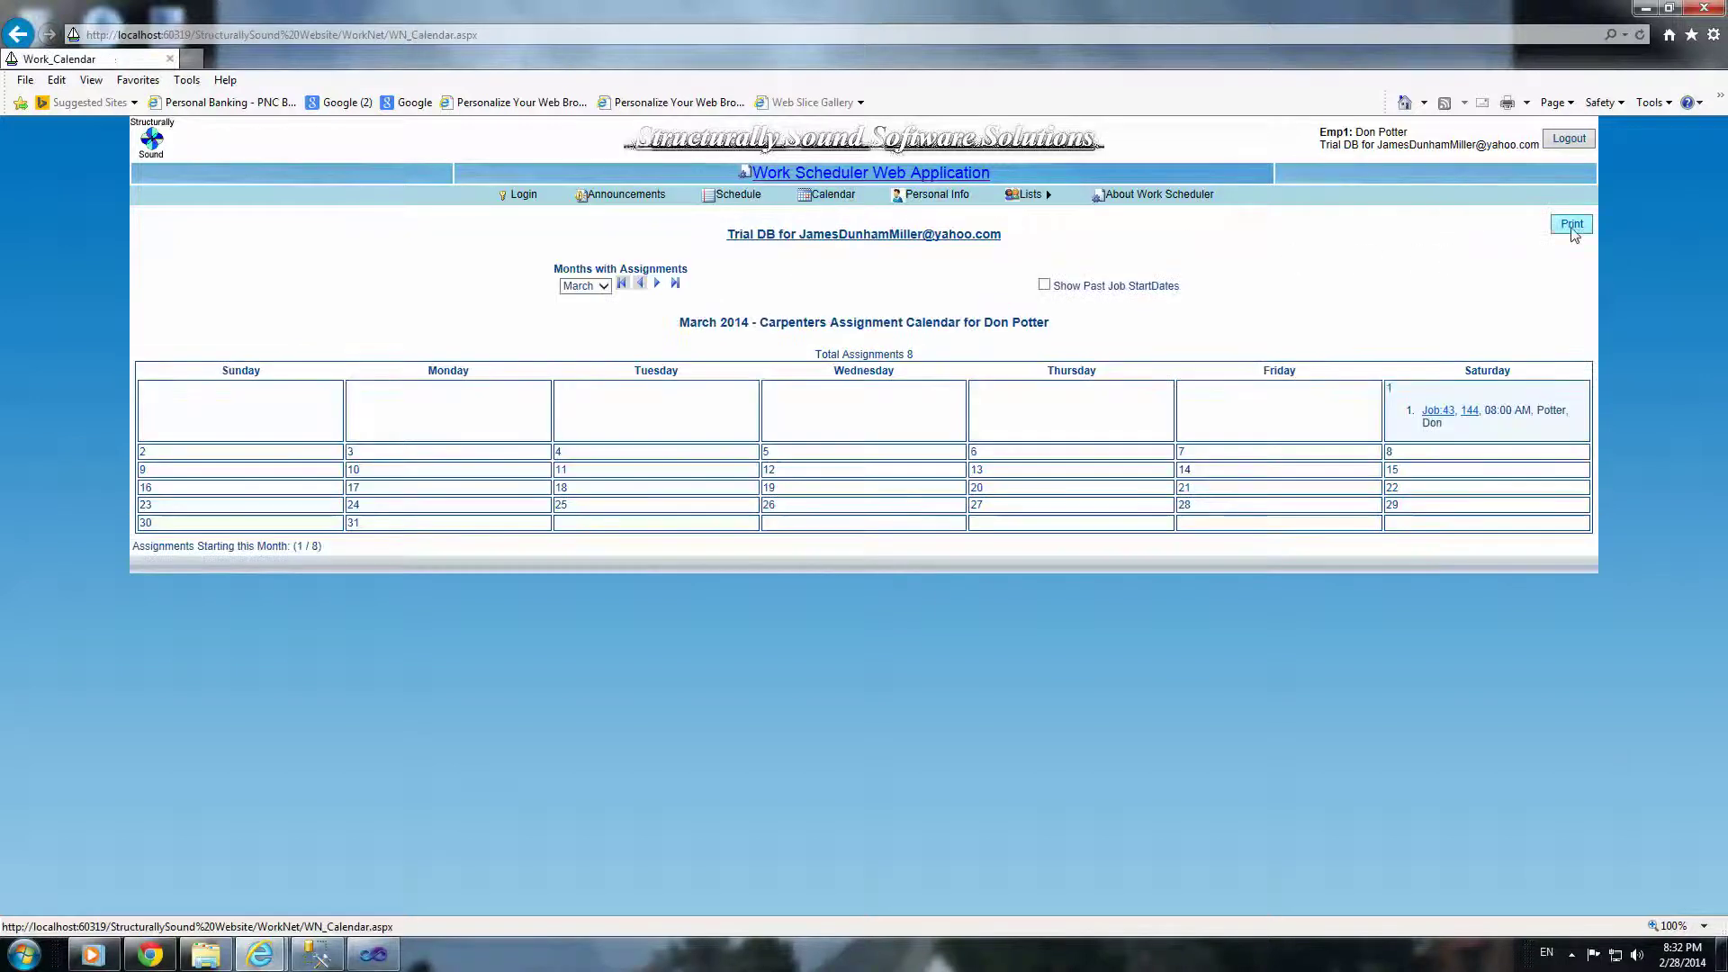
{"action": "left_click", "coordinate": [1573, 229]}
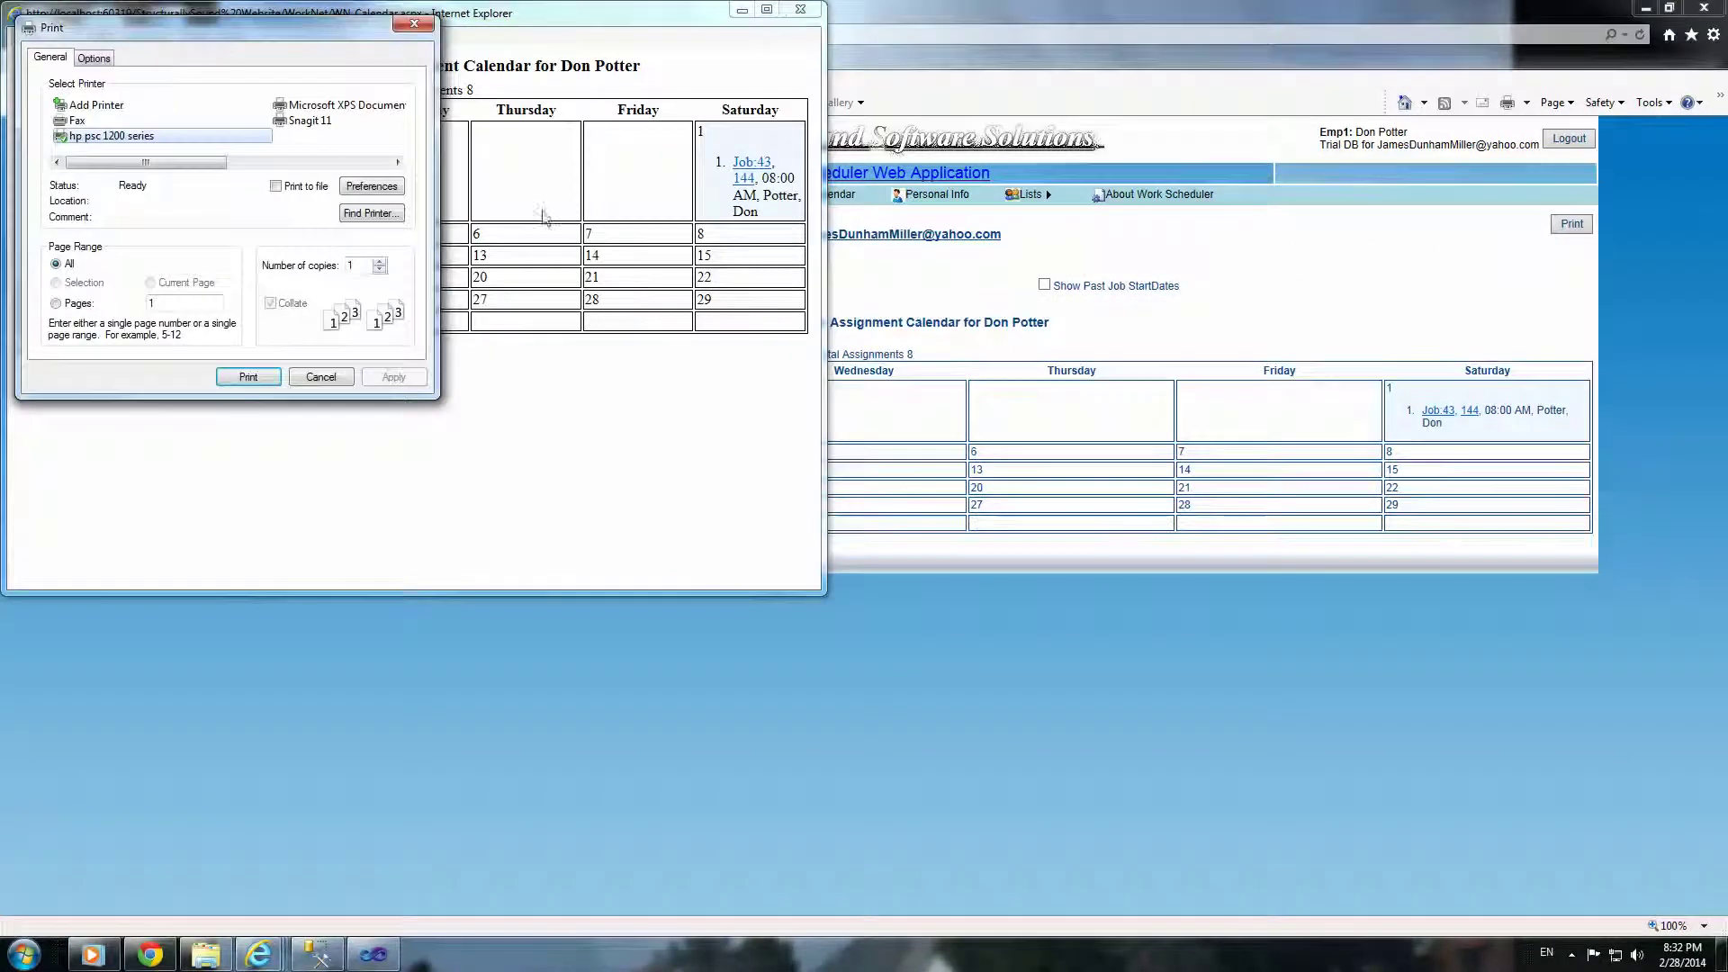
{"action": "left_click", "coordinate": [347, 378]}
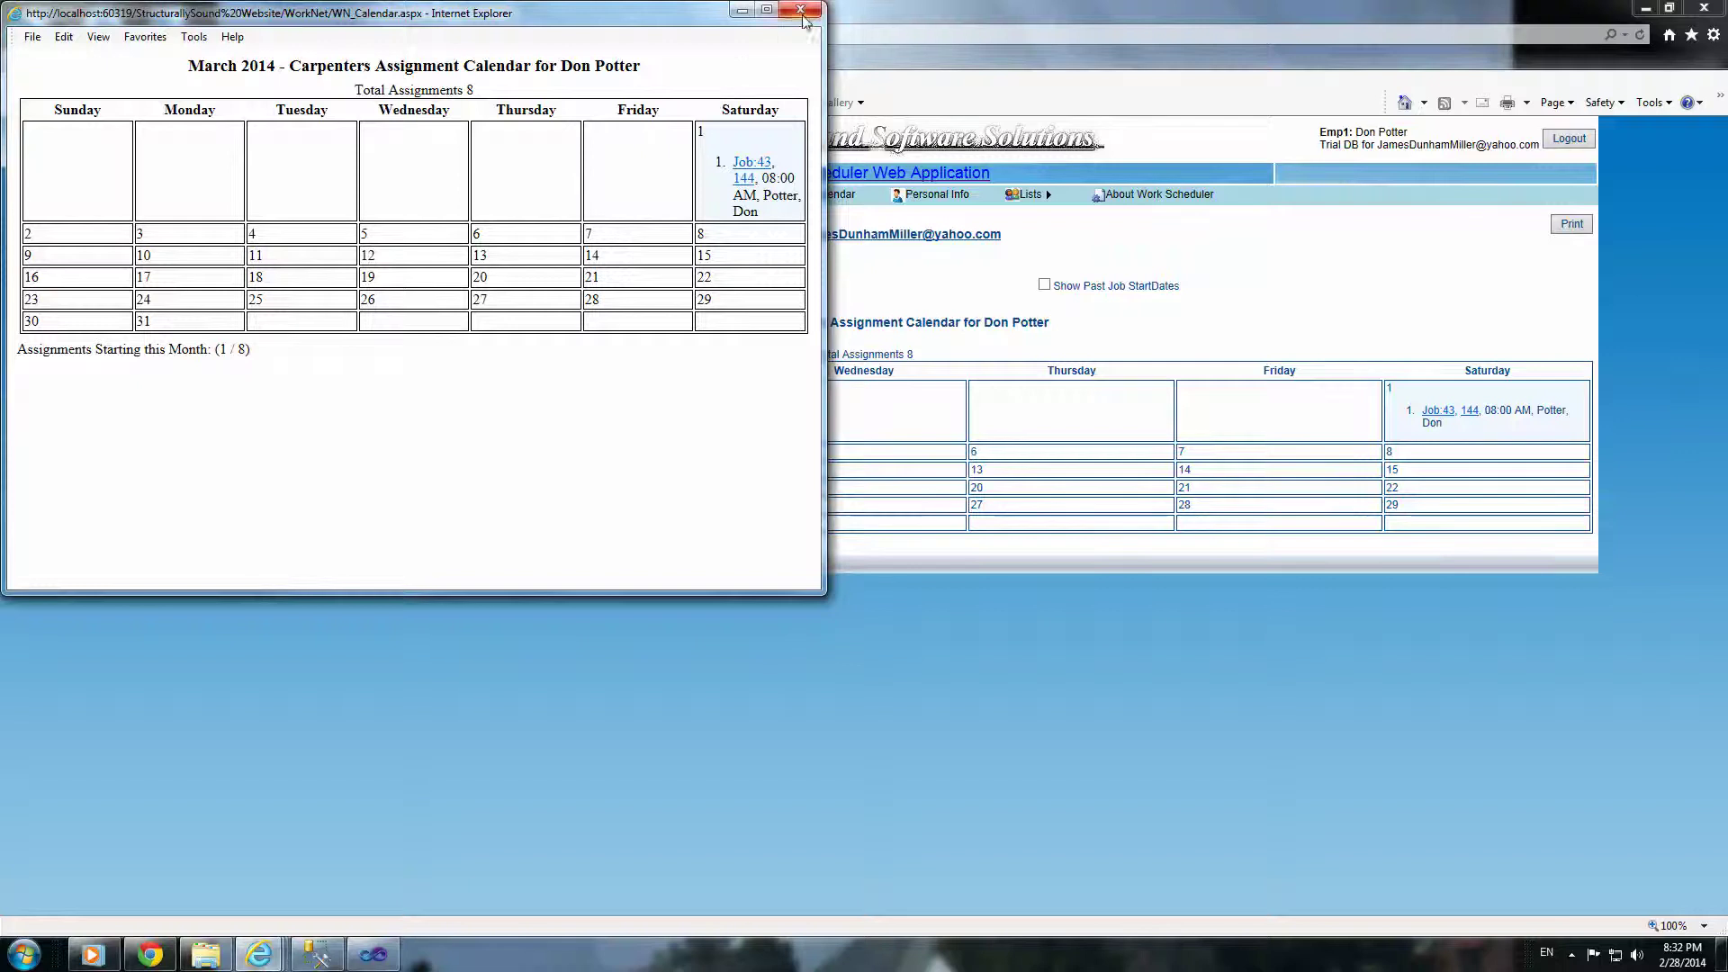
{"action": "left_click", "coordinate": [800, 11]}
{"action": "left_click", "coordinate": [1570, 141]}
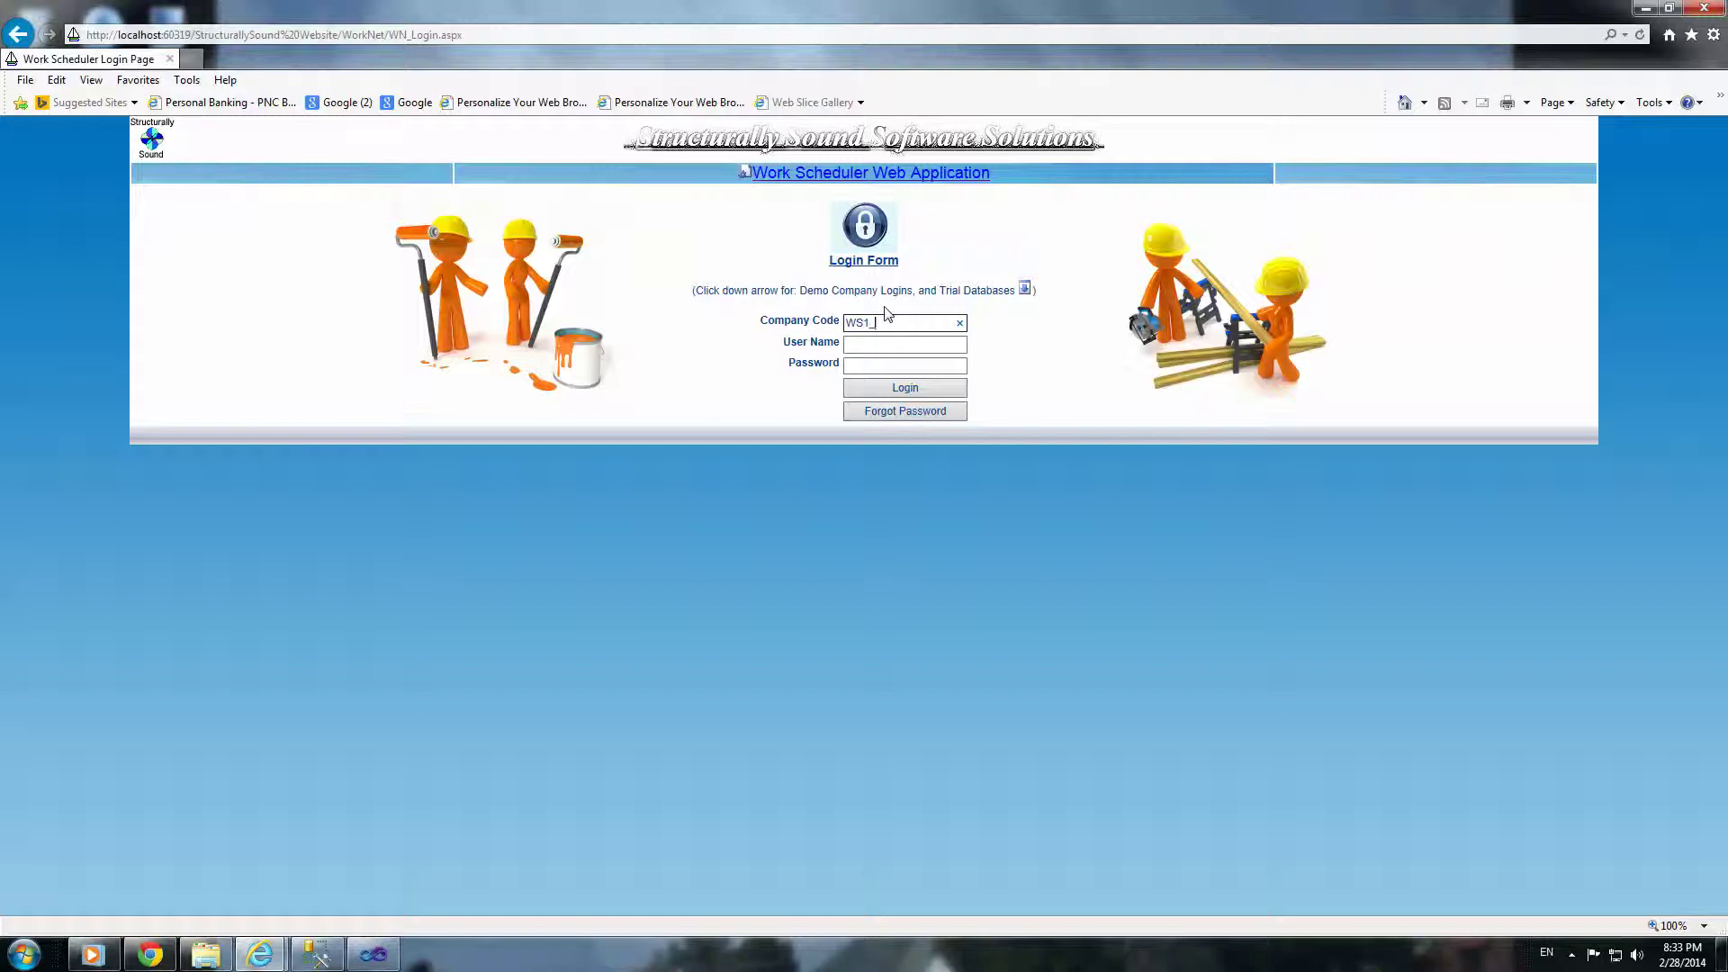
Step: Sign in with company code 1 and the manager's user name and password
{"action": "type", "text": "1"}
{"action": "key", "text": "Tab"}
{"action": "key", "text": "Tab"}
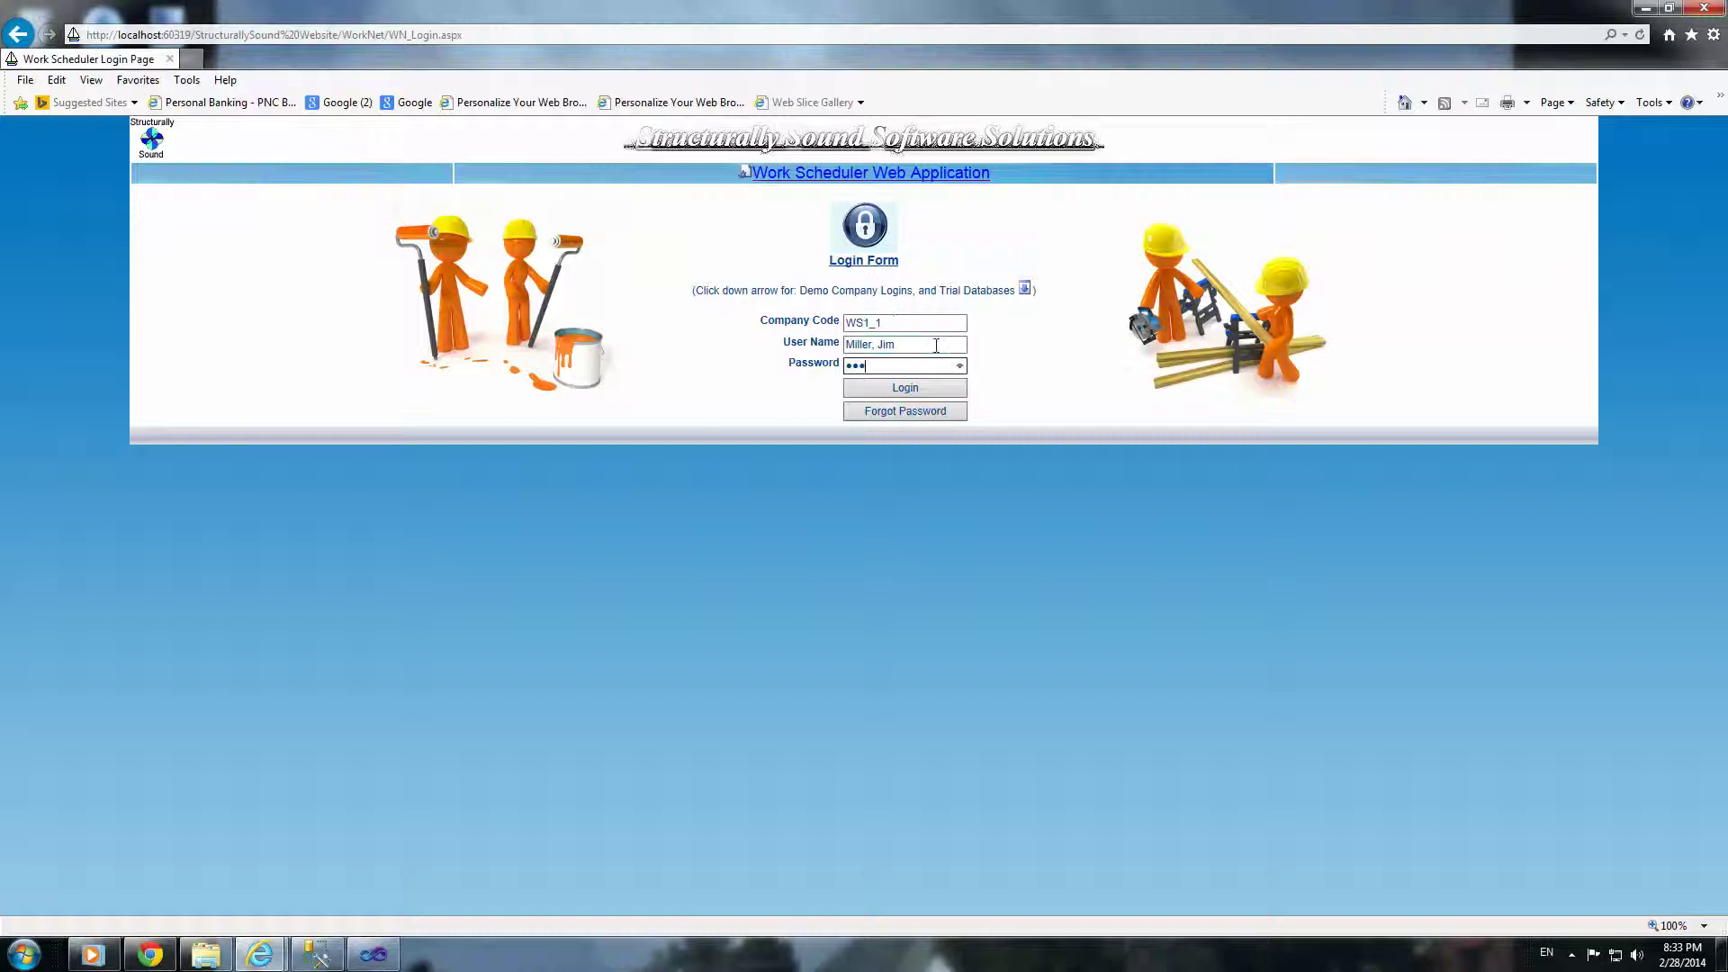
{"action": "left_click", "coordinate": [889, 396]}
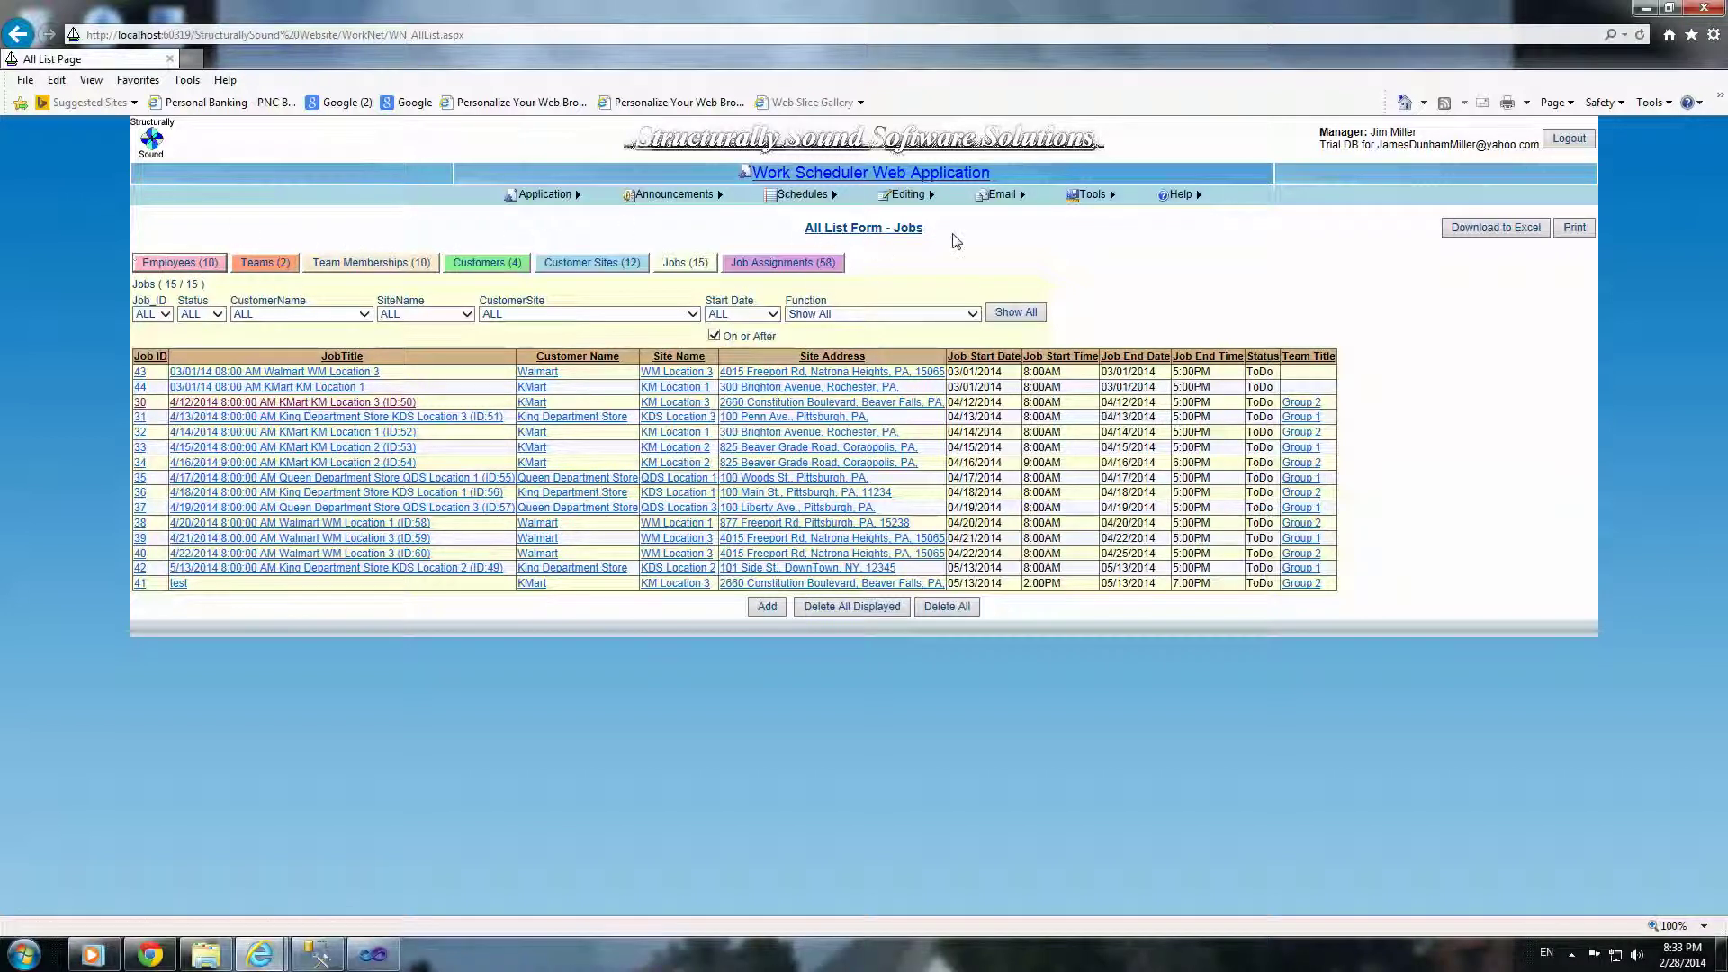
Step: Browse the employee, team, membership and customer lists, then filter customer sites to KMart
{"action": "left_click", "coordinate": [166, 266]}
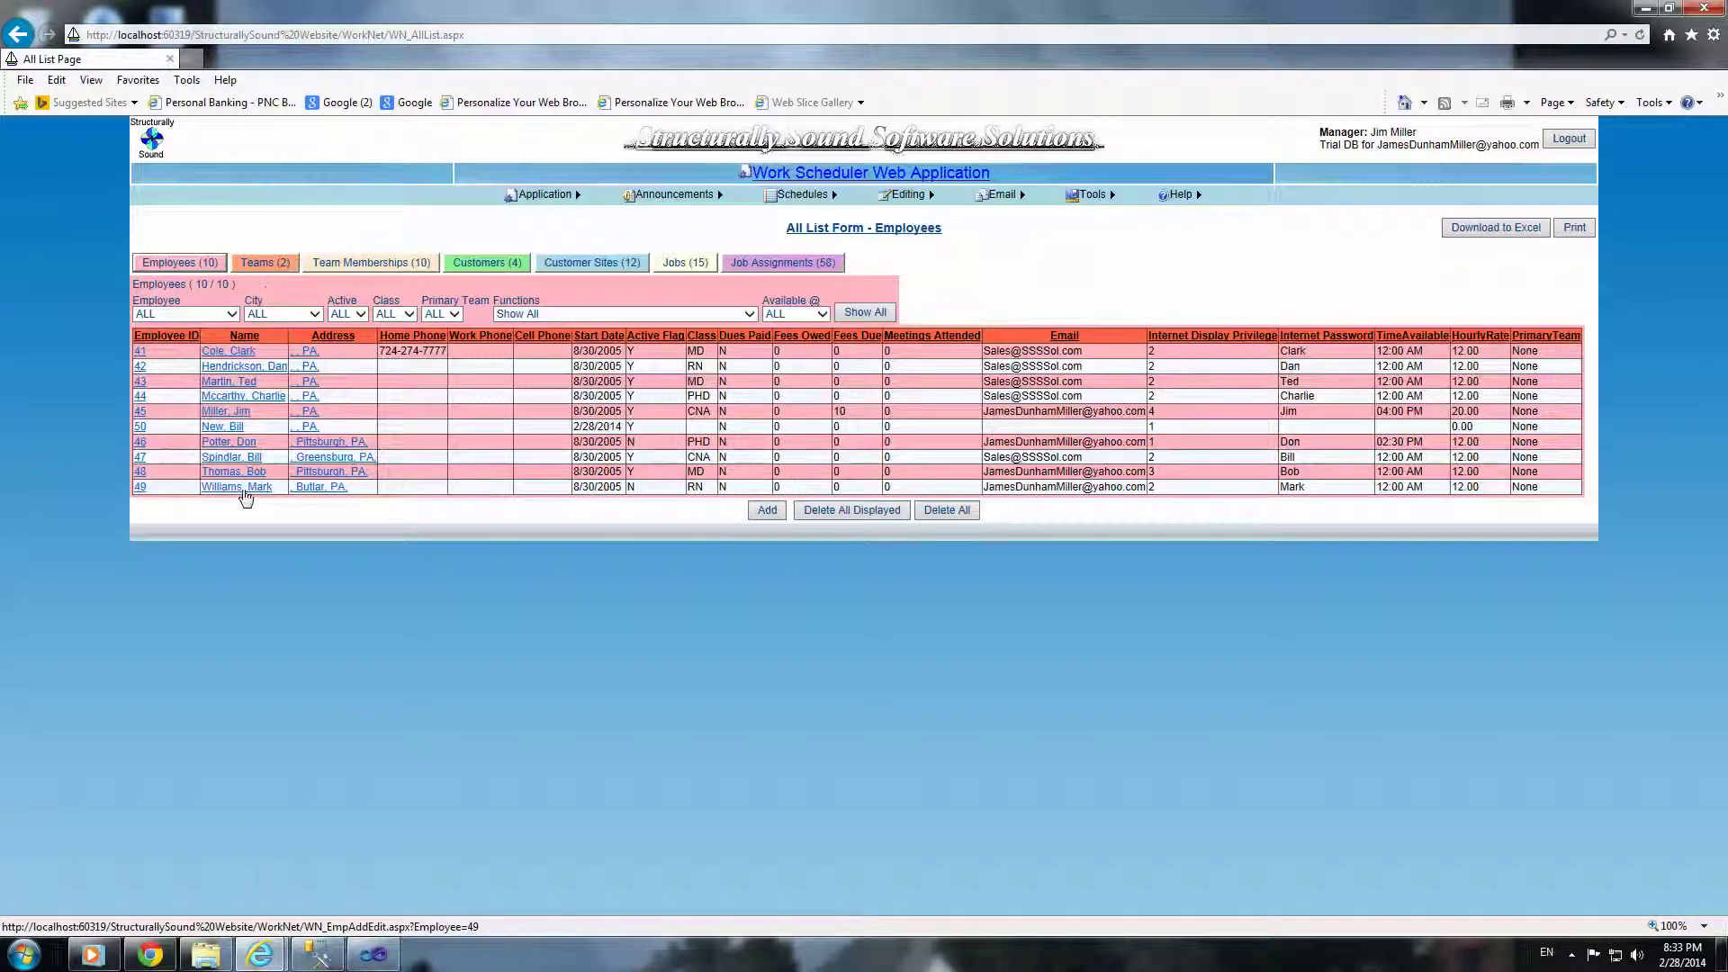
{"action": "left_click", "coordinate": [264, 263]}
{"action": "left_click", "coordinate": [356, 266]}
{"action": "left_click", "coordinate": [484, 267]}
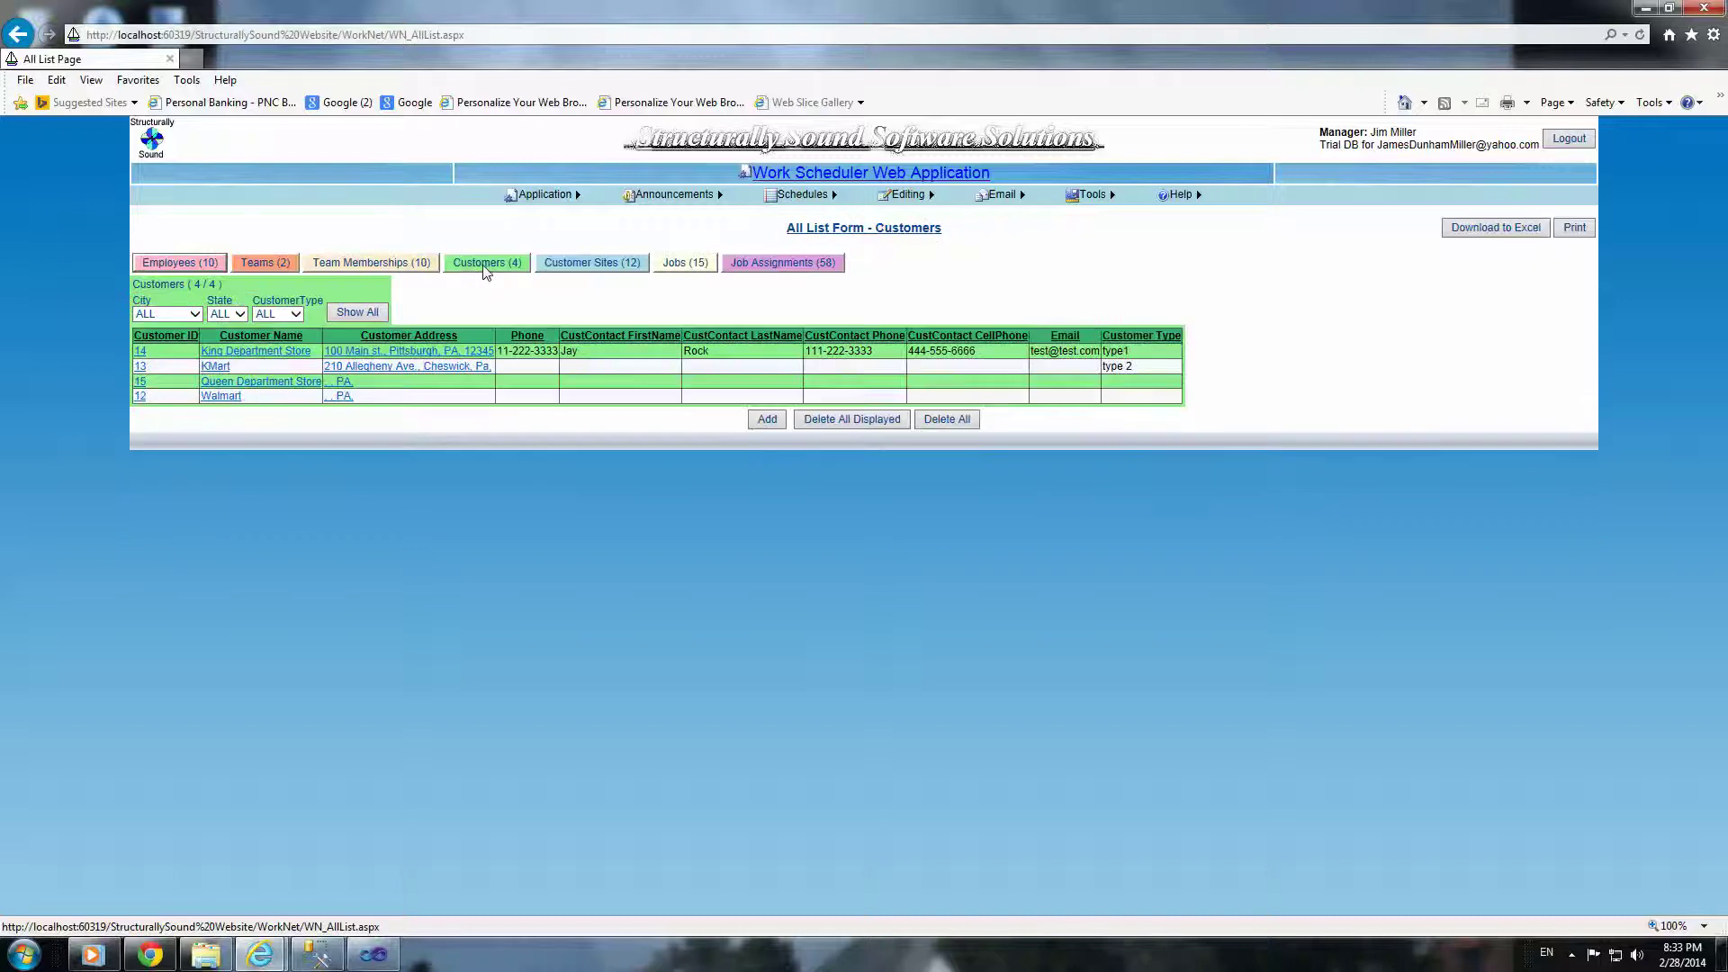
{"action": "left_click", "coordinate": [564, 268]}
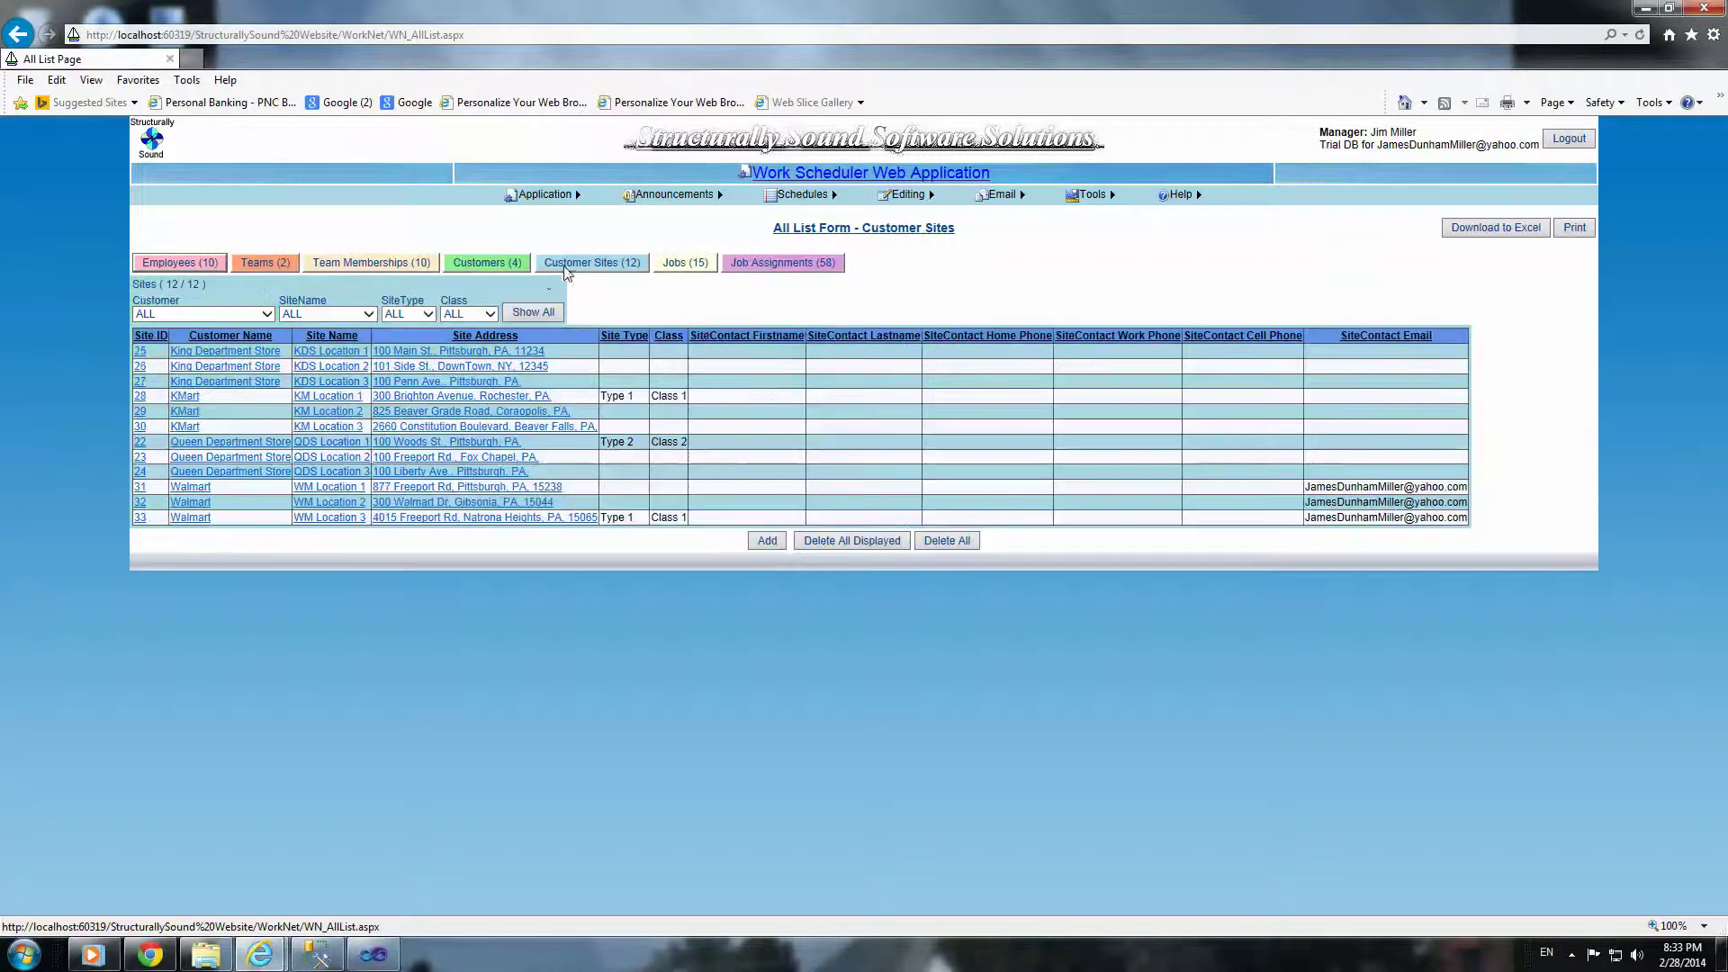
{"action": "left_click", "coordinate": [266, 316]}
{"action": "left_click", "coordinate": [231, 347]}
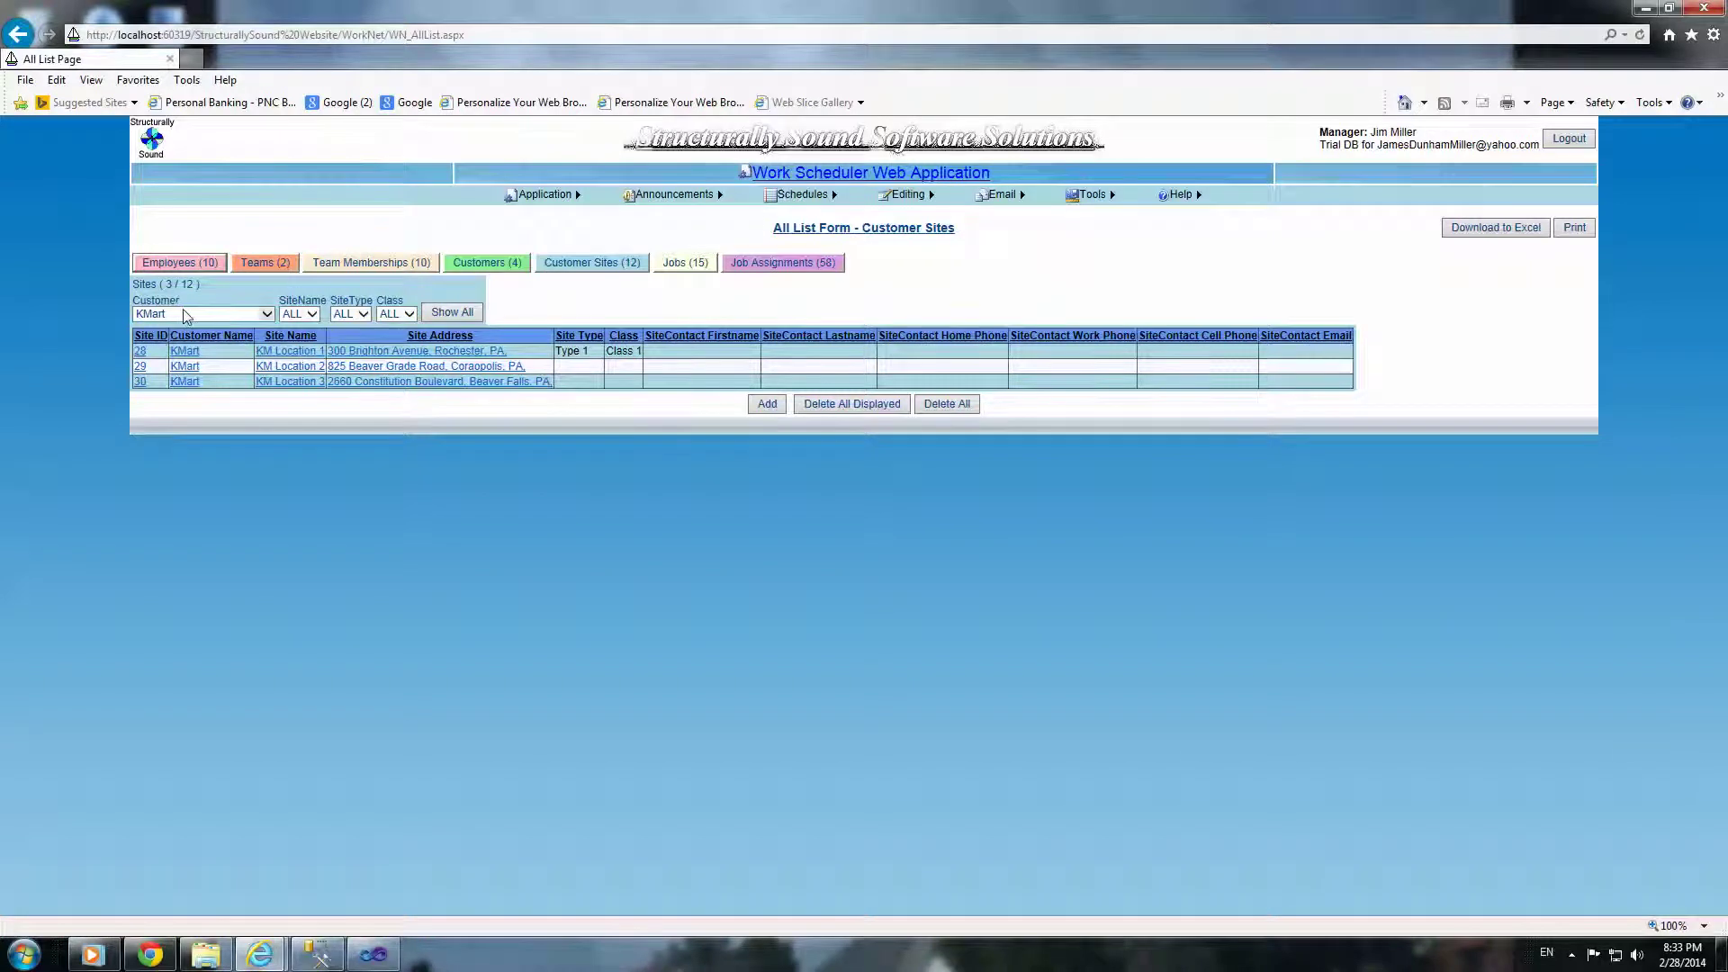
Step: Show jobs for all customers, then open job 43 from the Job Assignments list
{"action": "left_click", "coordinate": [670, 265]}
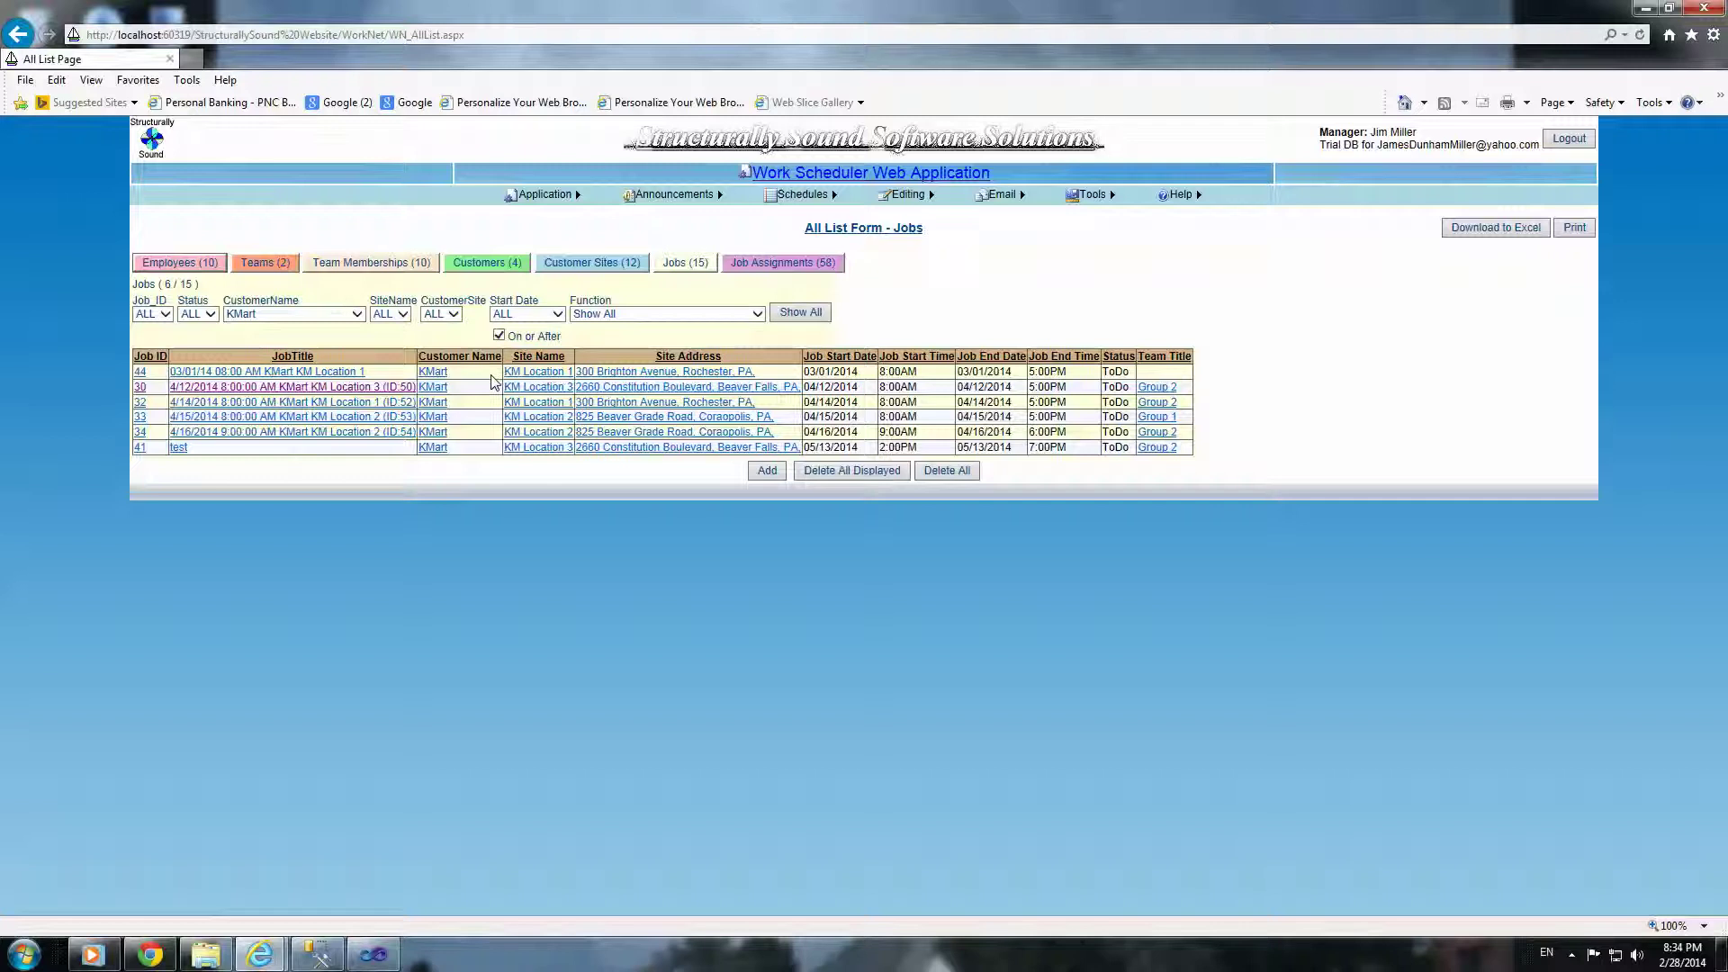
{"action": "left_click", "coordinate": [356, 315]}
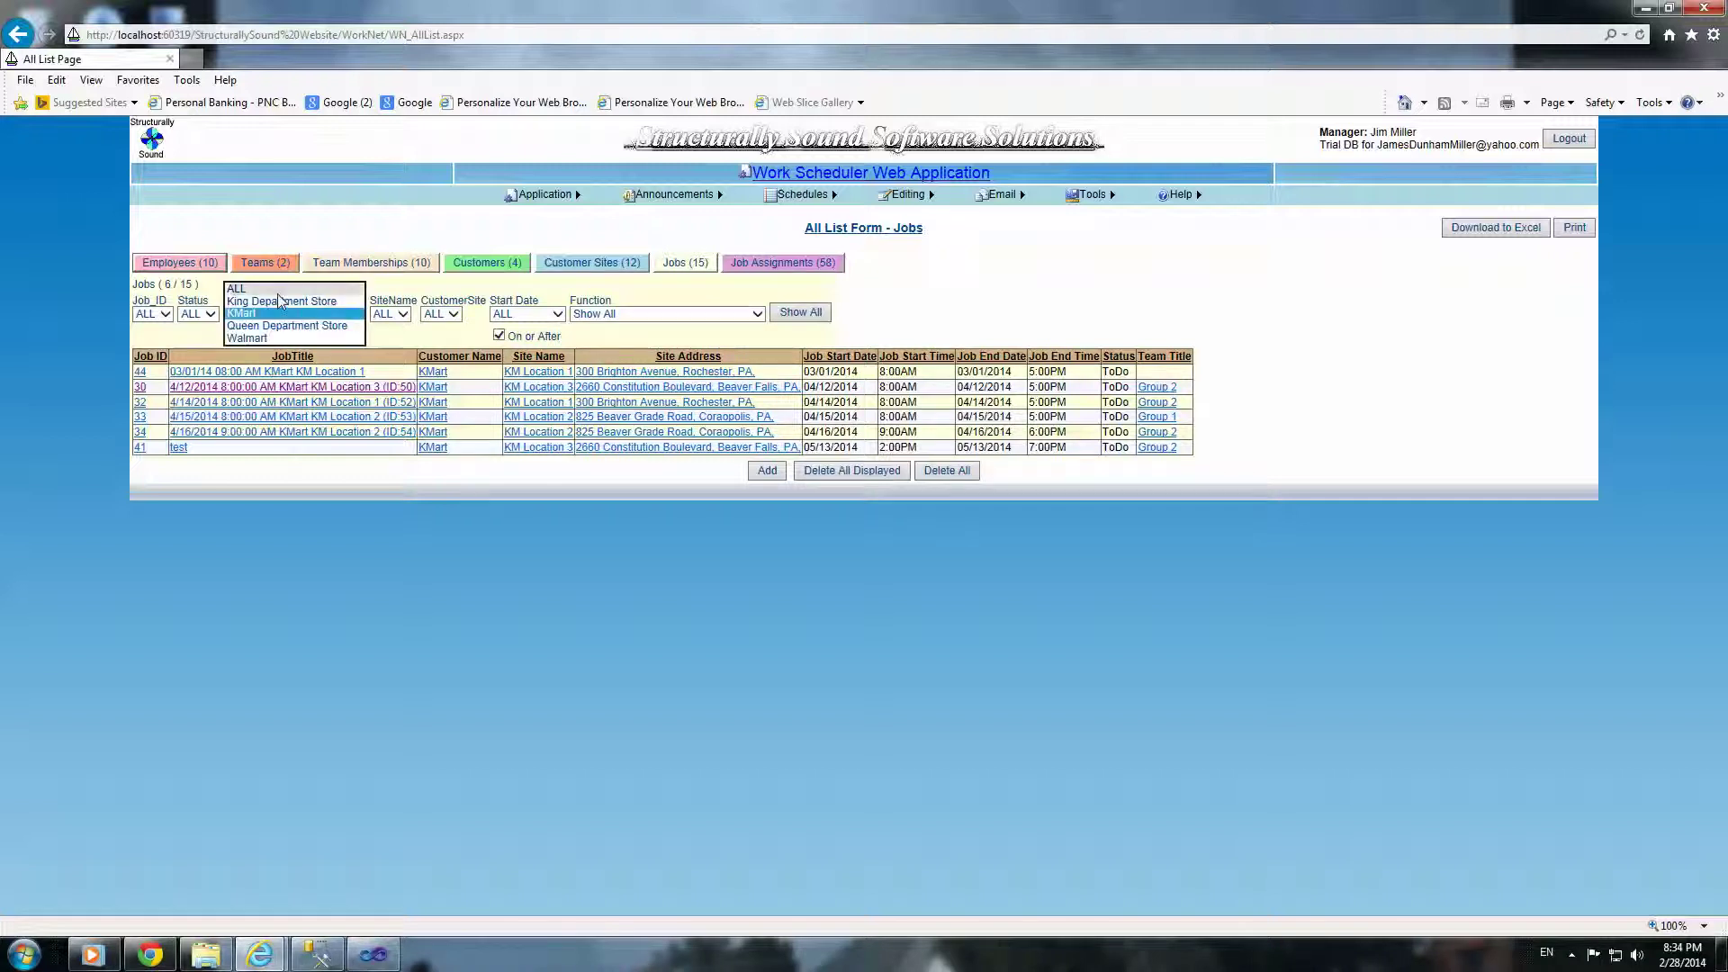
{"action": "left_click", "coordinate": [270, 289]}
{"action": "left_click", "coordinate": [768, 261]}
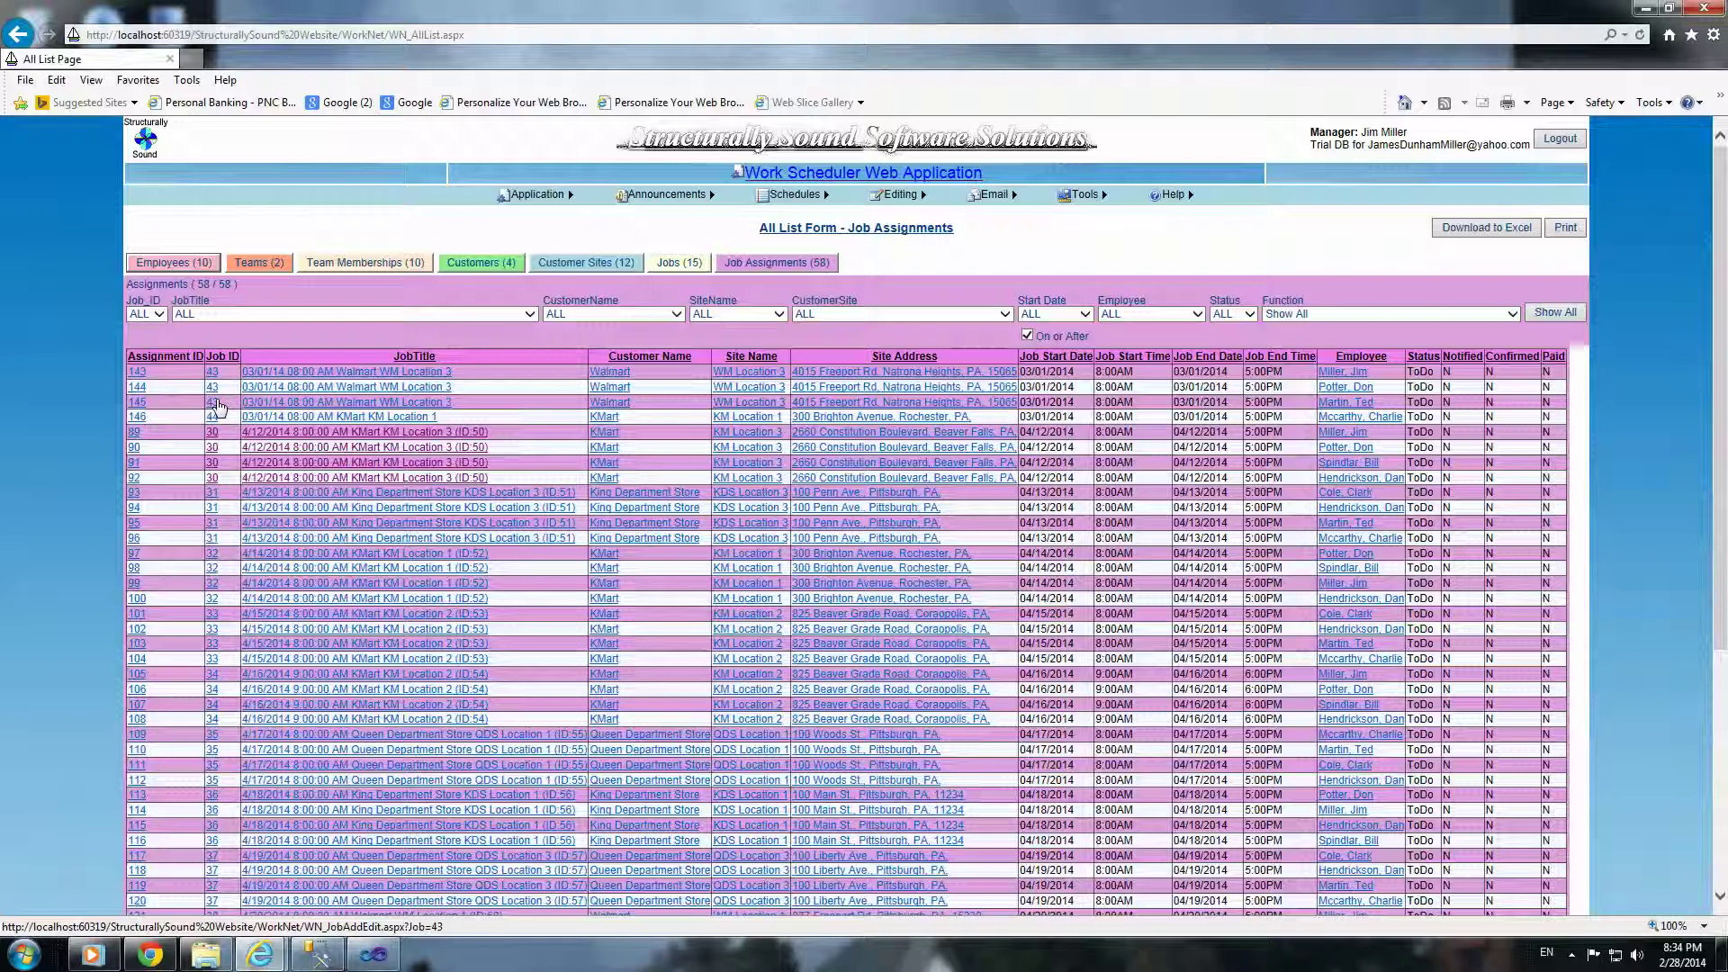
{"action": "left_click", "coordinate": [213, 381]}
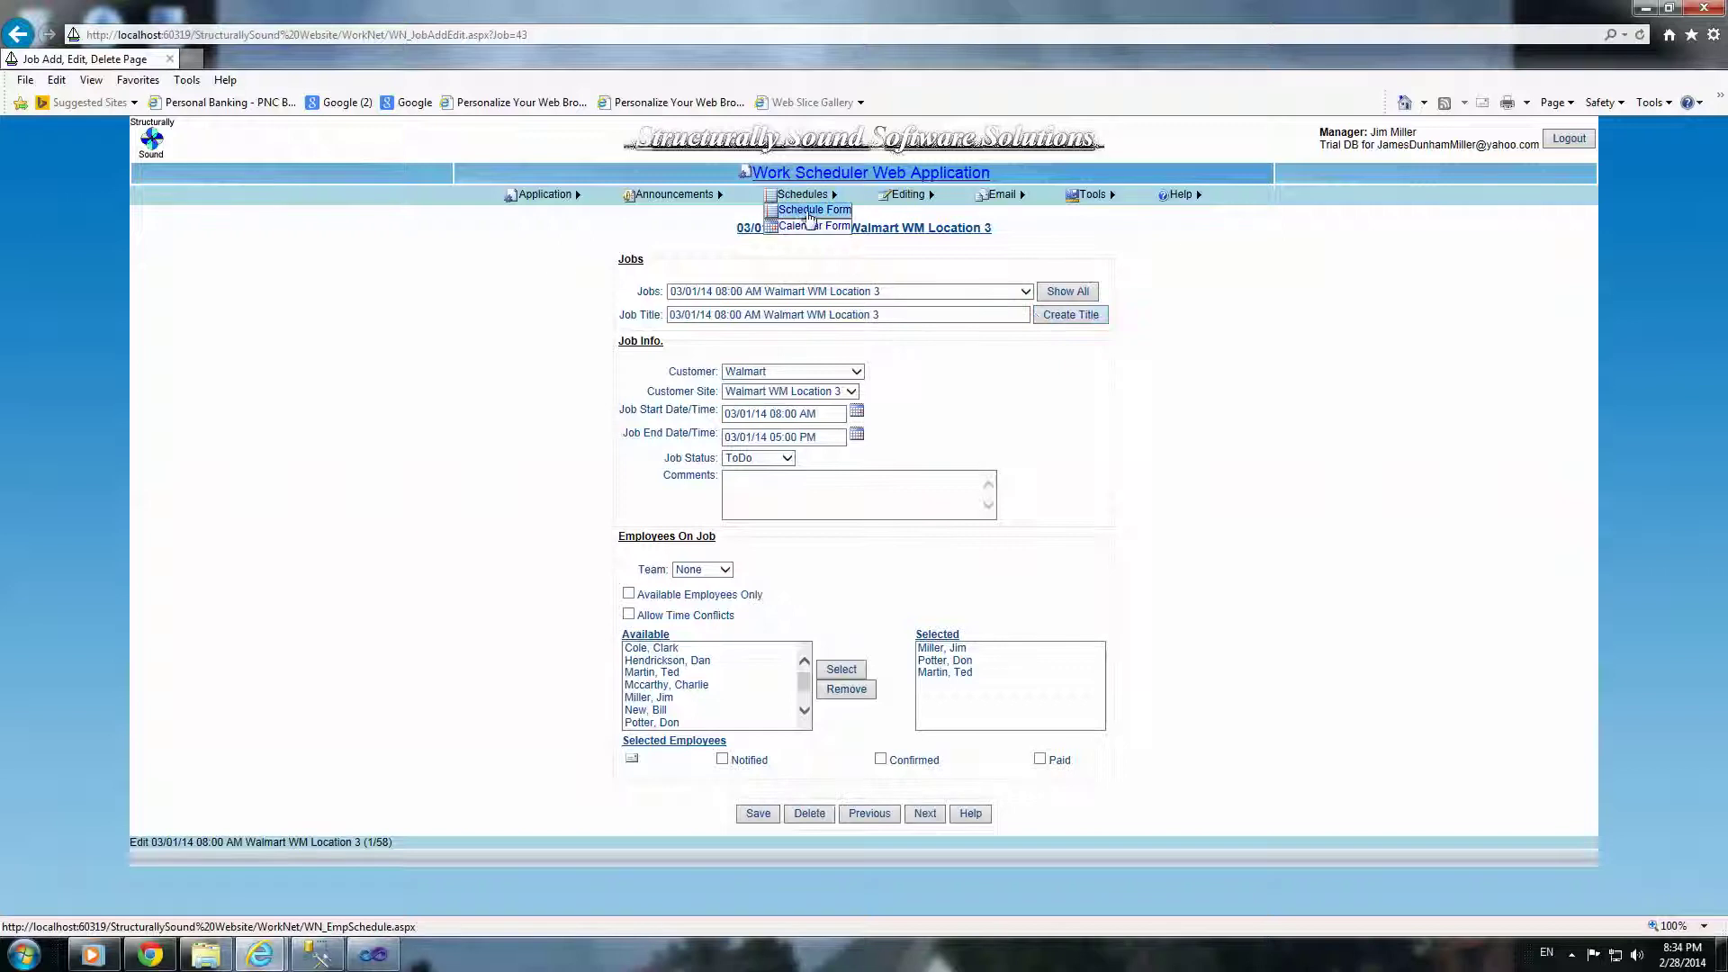
Step: Return to the Job Assignments list and open Application Preferences (Carpenters, Hourly, 50.00 flat rate)
{"action": "left_click", "coordinate": [923, 209]}
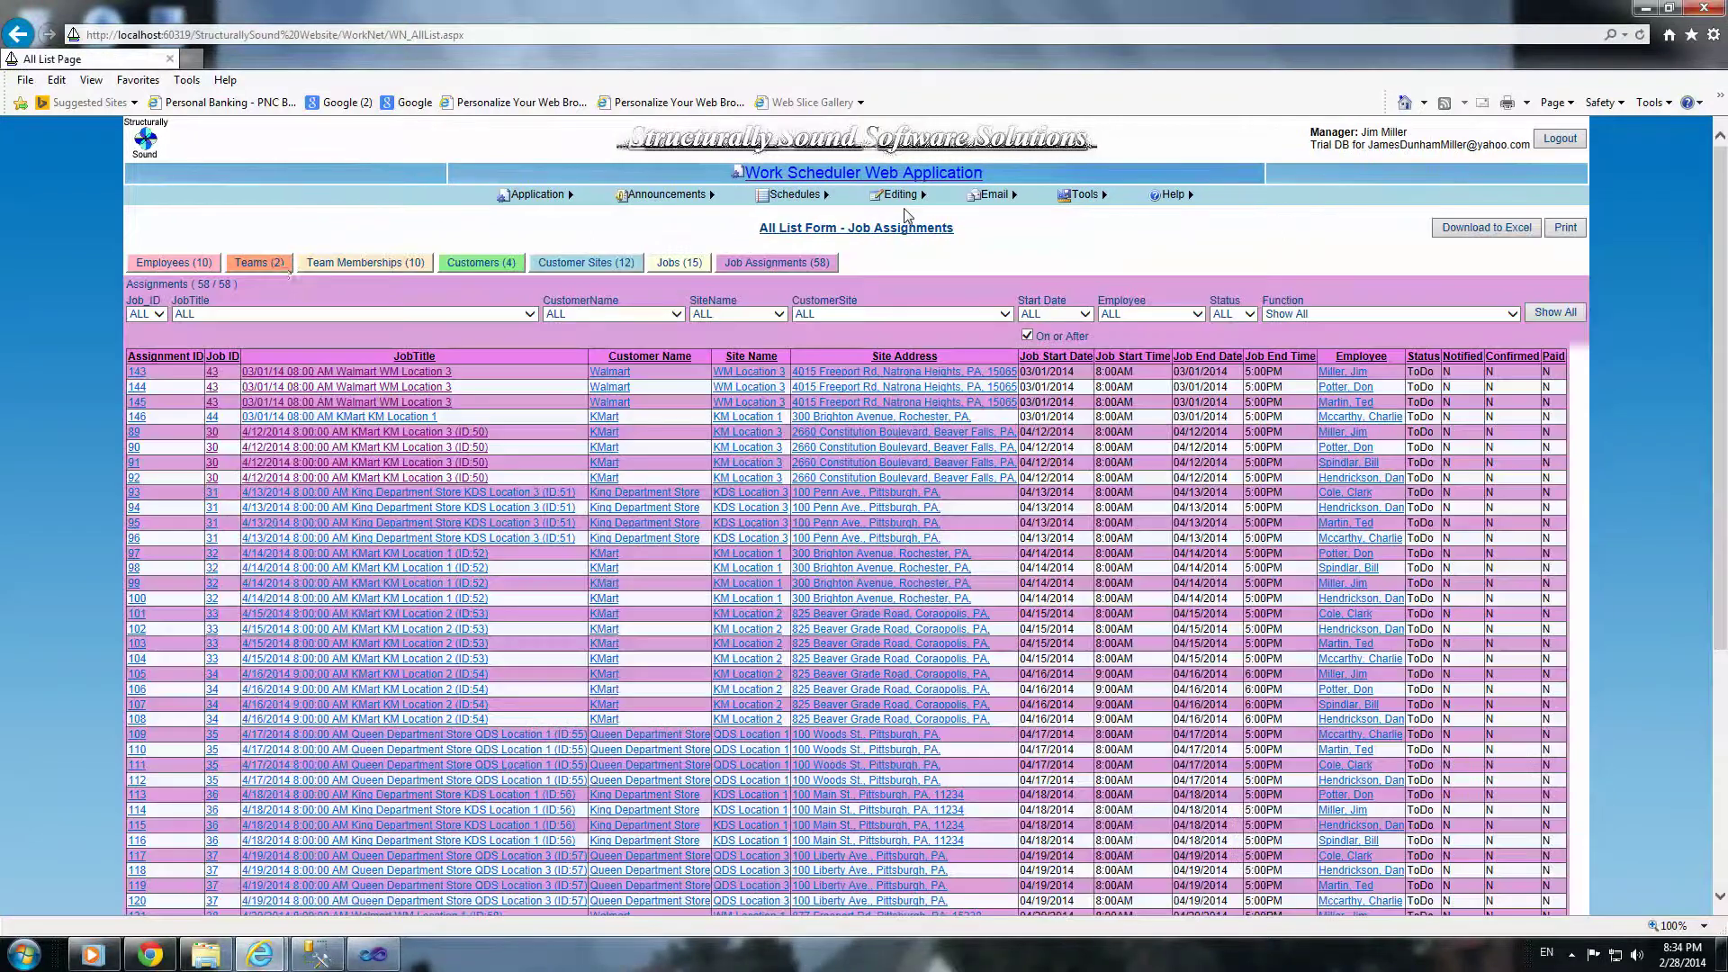
{"action": "mouse_move", "coordinate": [540, 194]}
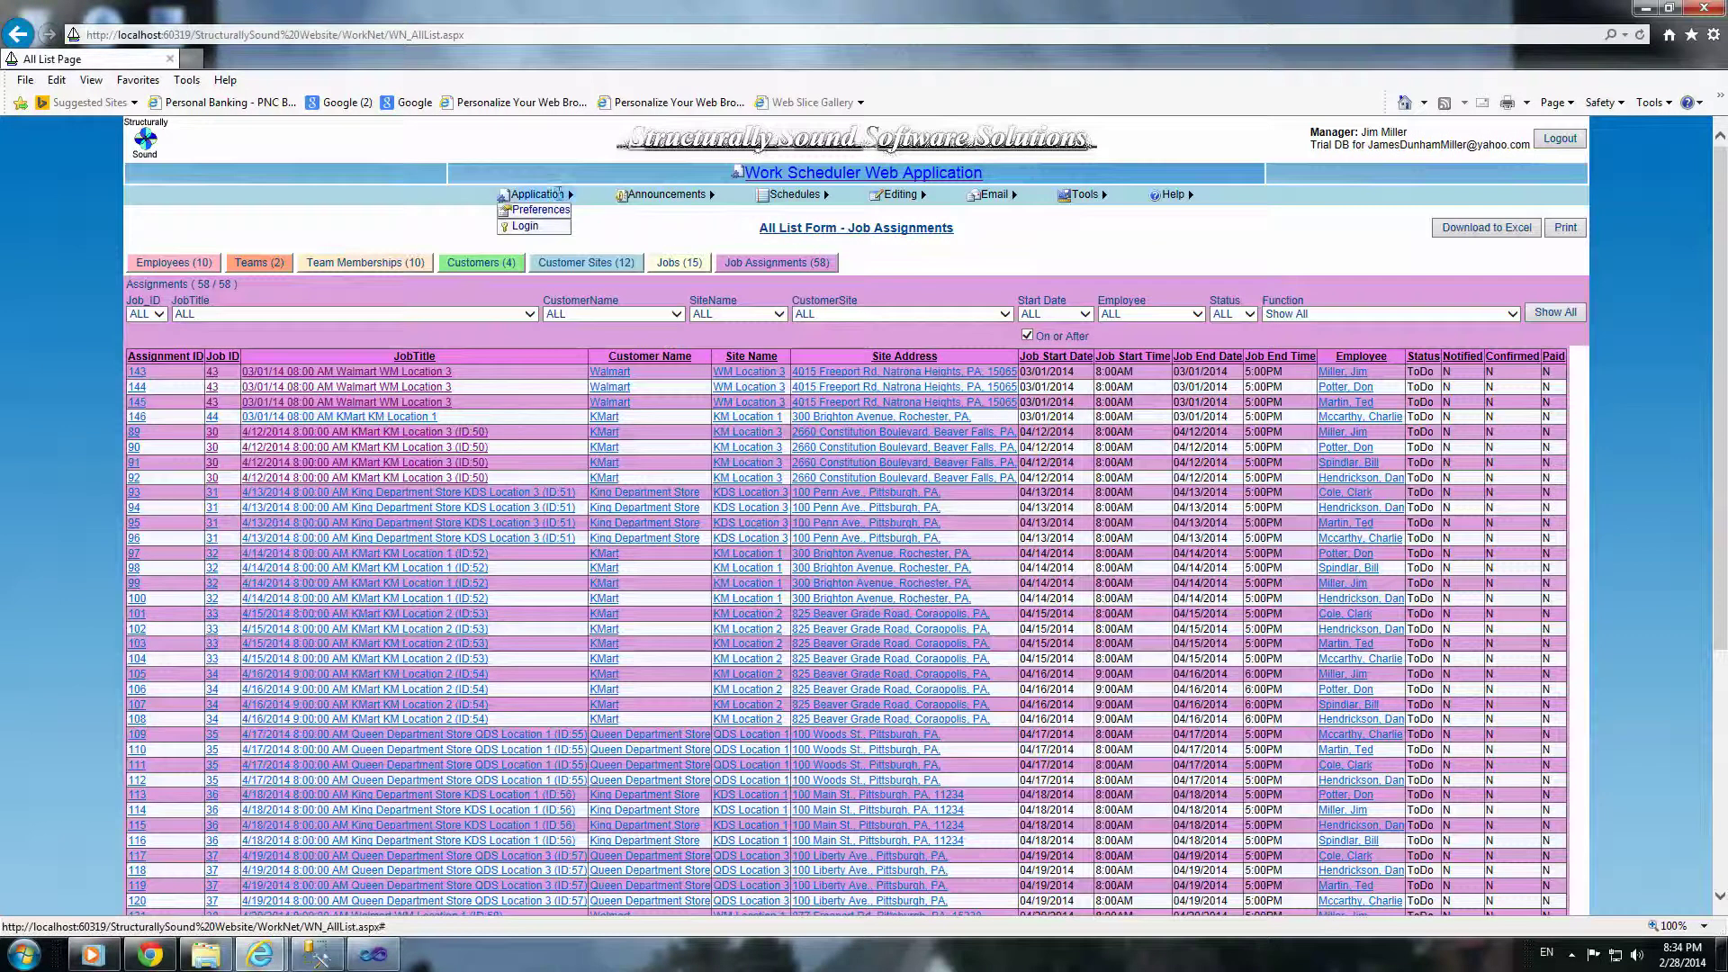
{"action": "left_click", "coordinate": [542, 211]}
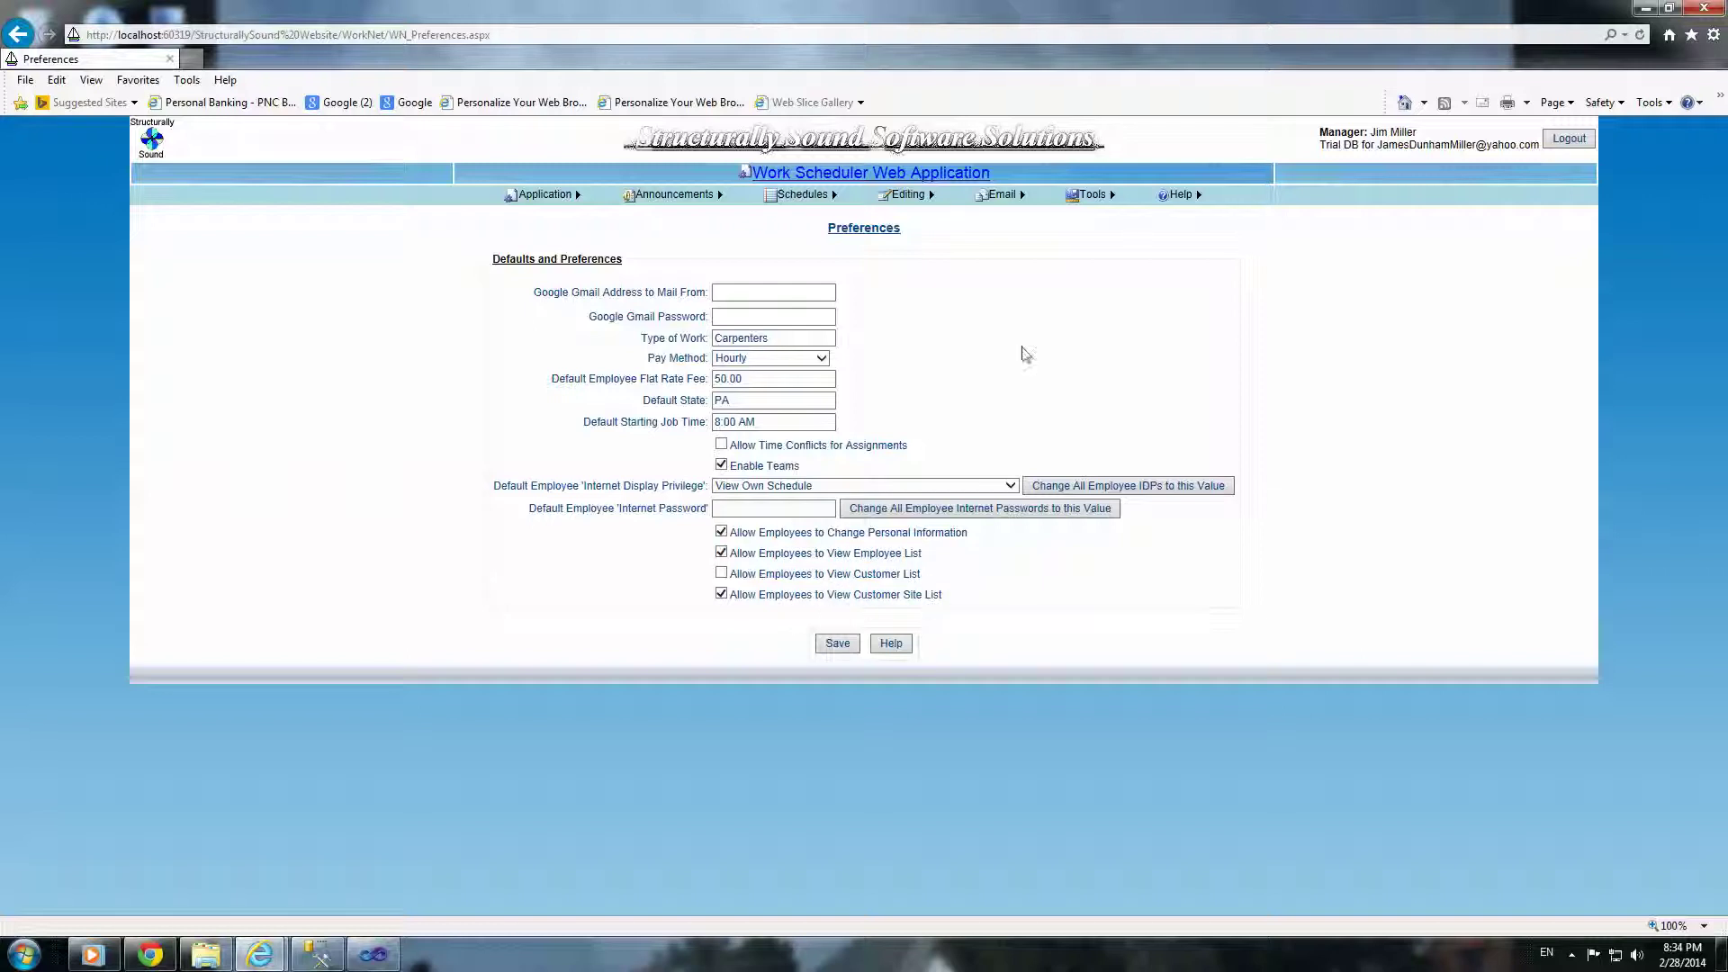
{"action": "mouse_move", "coordinate": [683, 193]}
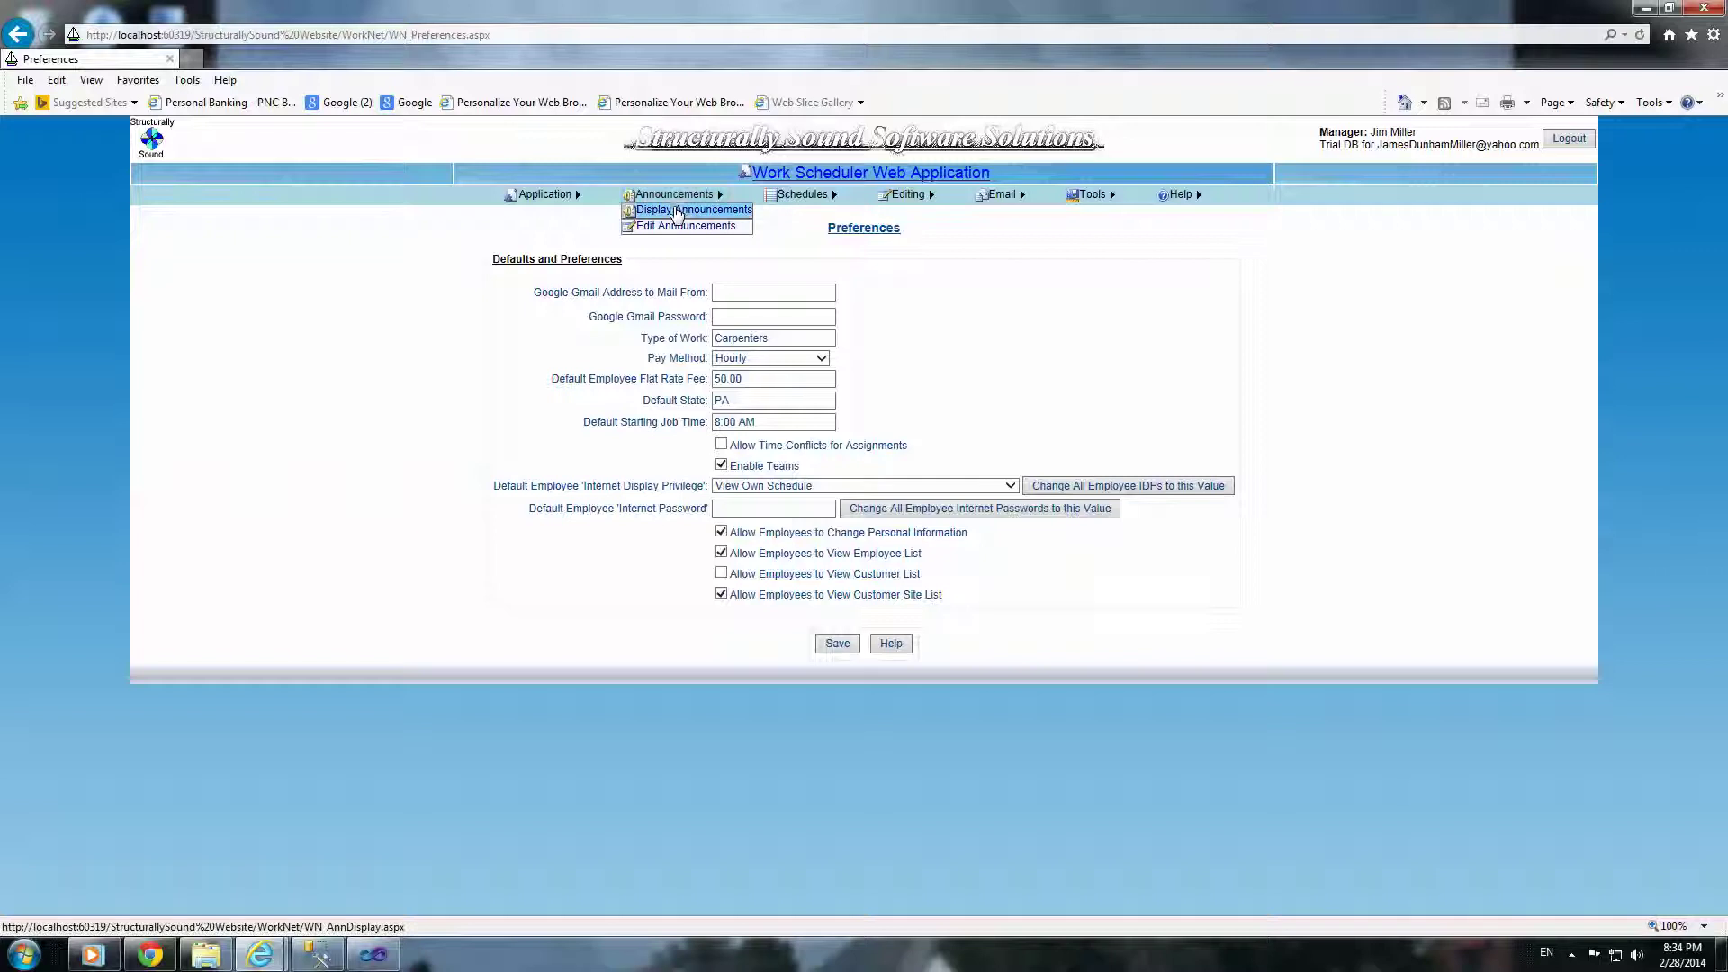
Step: Finish the 'Have a Great Day!' message, add it as an announcement, and display the announcements
{"action": "left_click", "coordinate": [680, 214]}
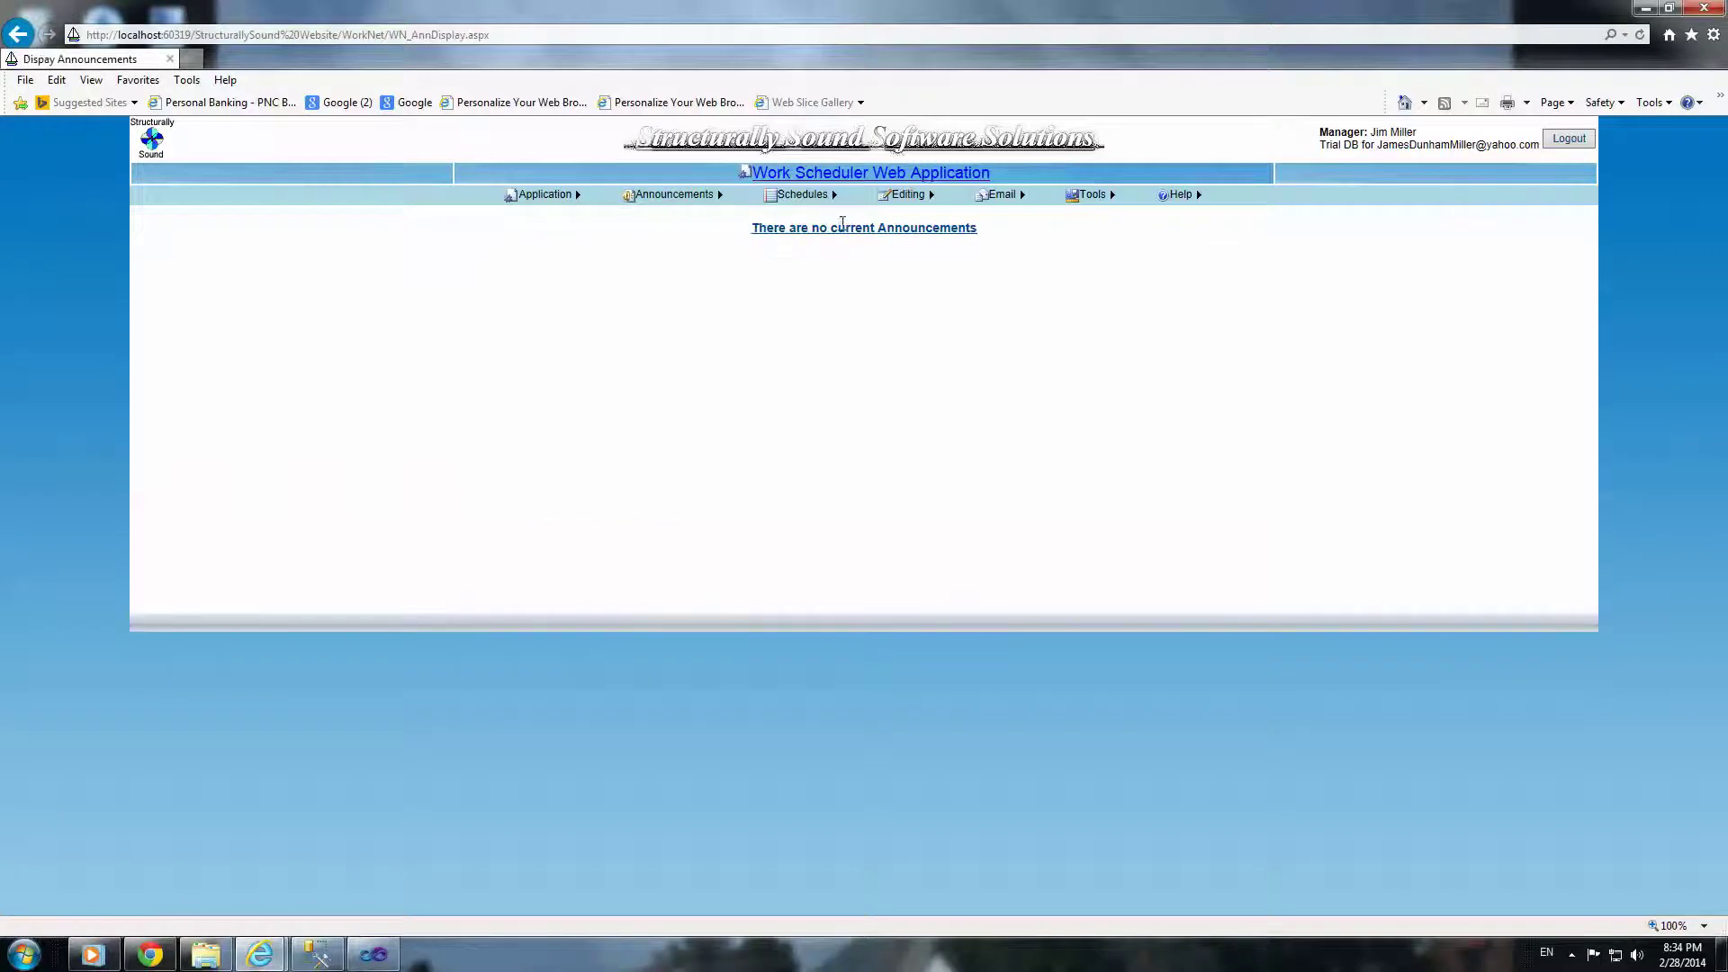
{"action": "left_click", "coordinate": [693, 226]}
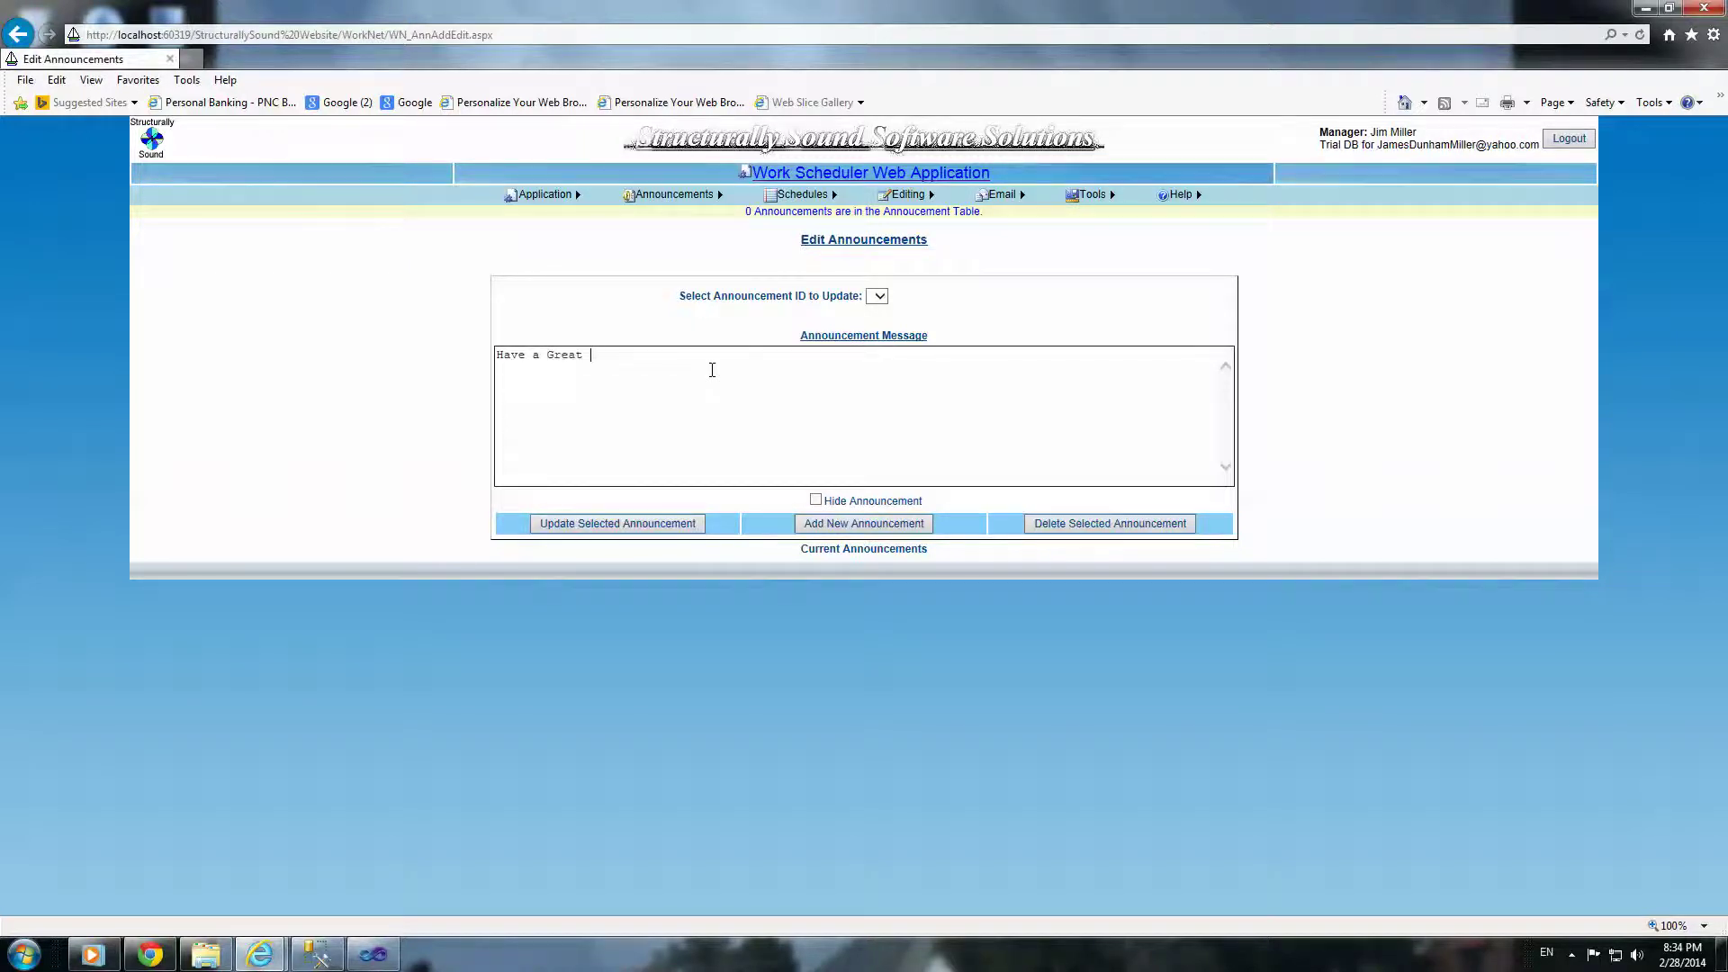
{"action": "type", "text": "ay!"}
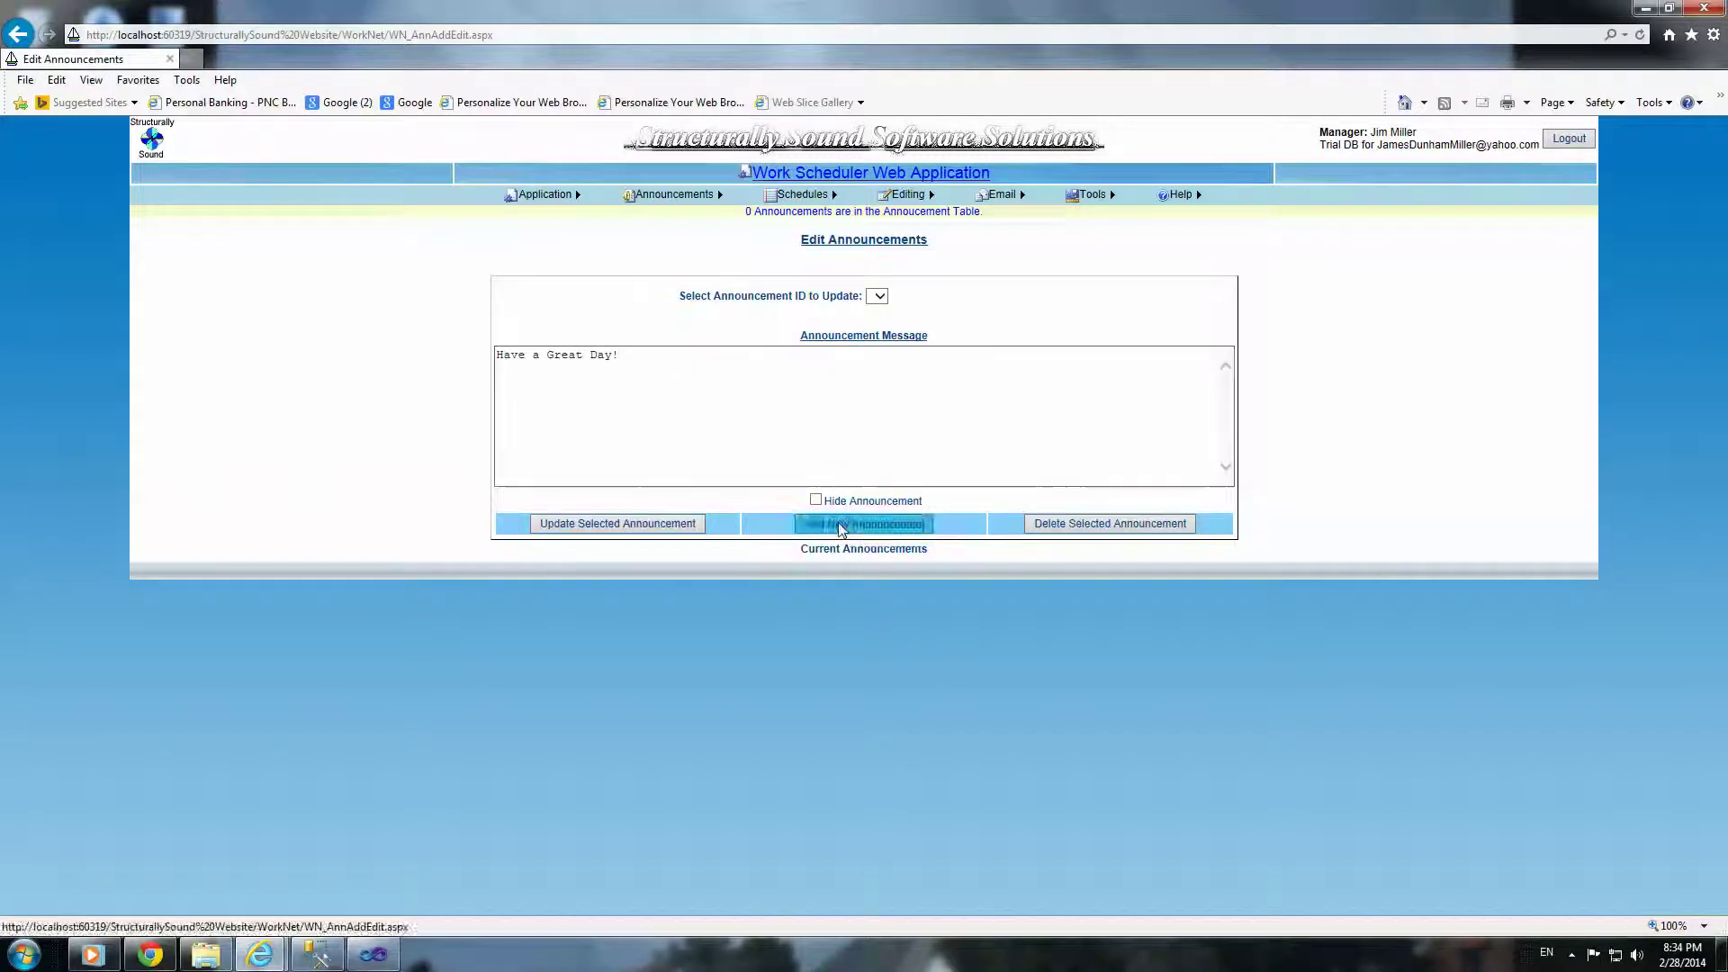
{"action": "left_click", "coordinate": [850, 525]}
{"action": "mouse_move", "coordinate": [720, 195]}
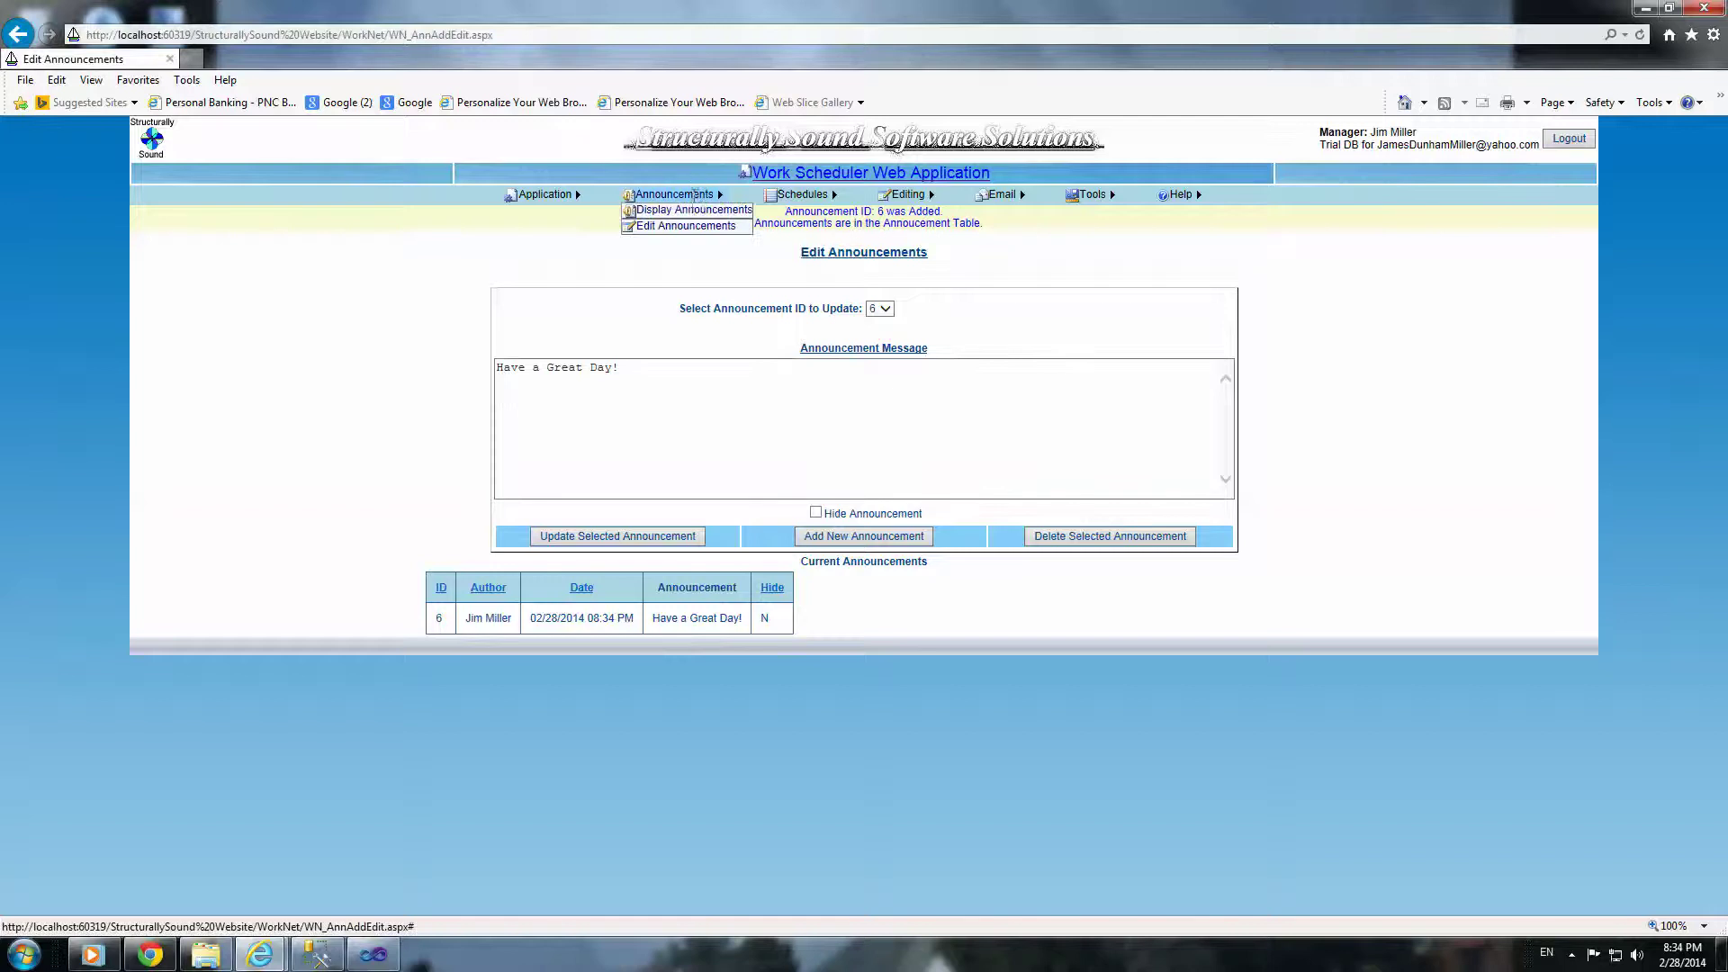
{"action": "left_click", "coordinate": [691, 212]}
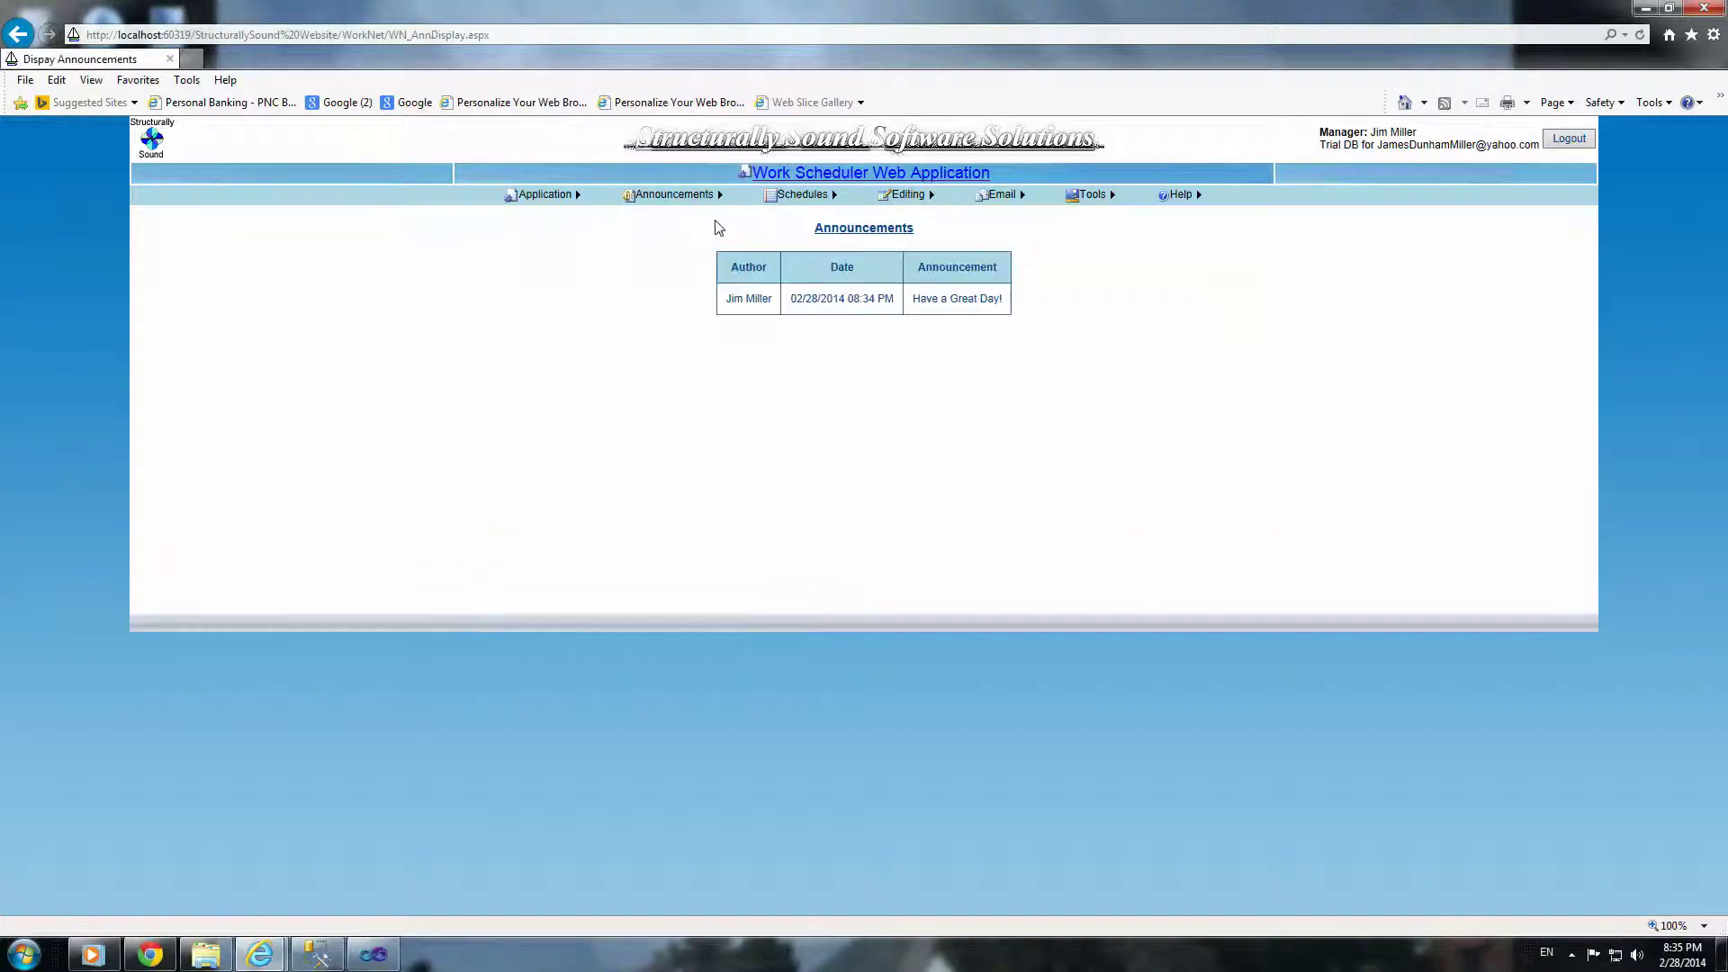
Step: Log out and sign in as an employee with company code WS1_1 and their credentials
{"action": "left_click", "coordinate": [1569, 139]}
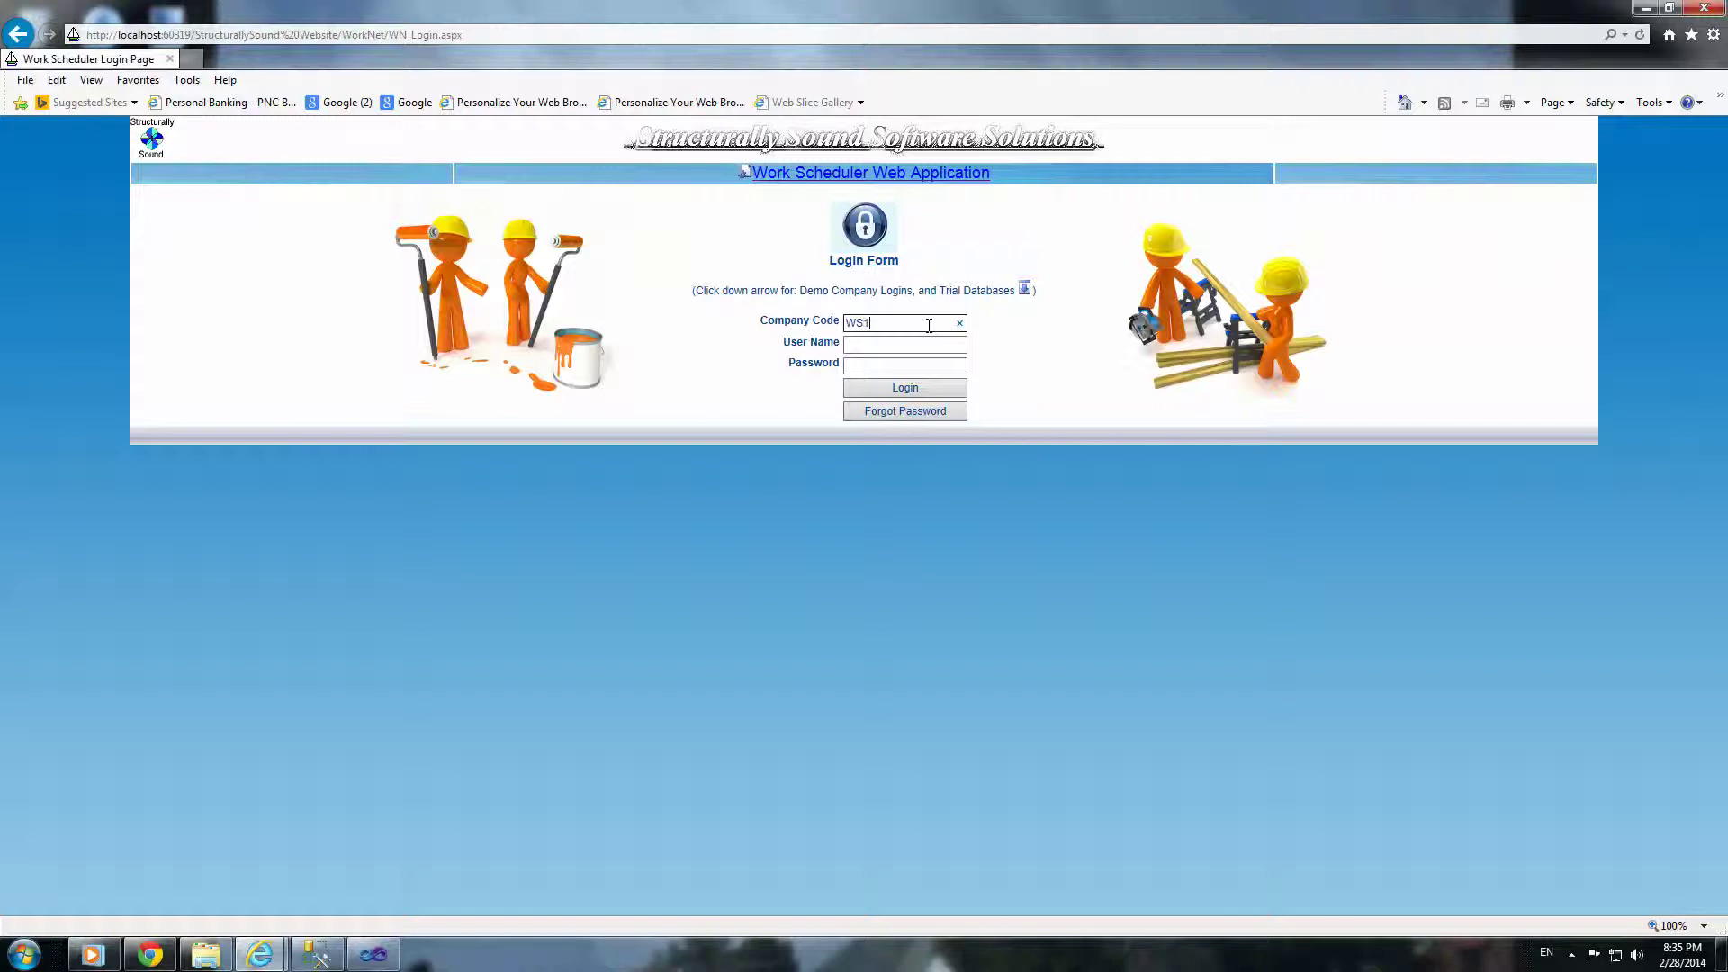
{"action": "left_click", "coordinate": [928, 325]}
{"action": "type", "text": "WS1_1"}
{"action": "key", "text": "Tab"}
{"action": "key", "text": "Tab"}
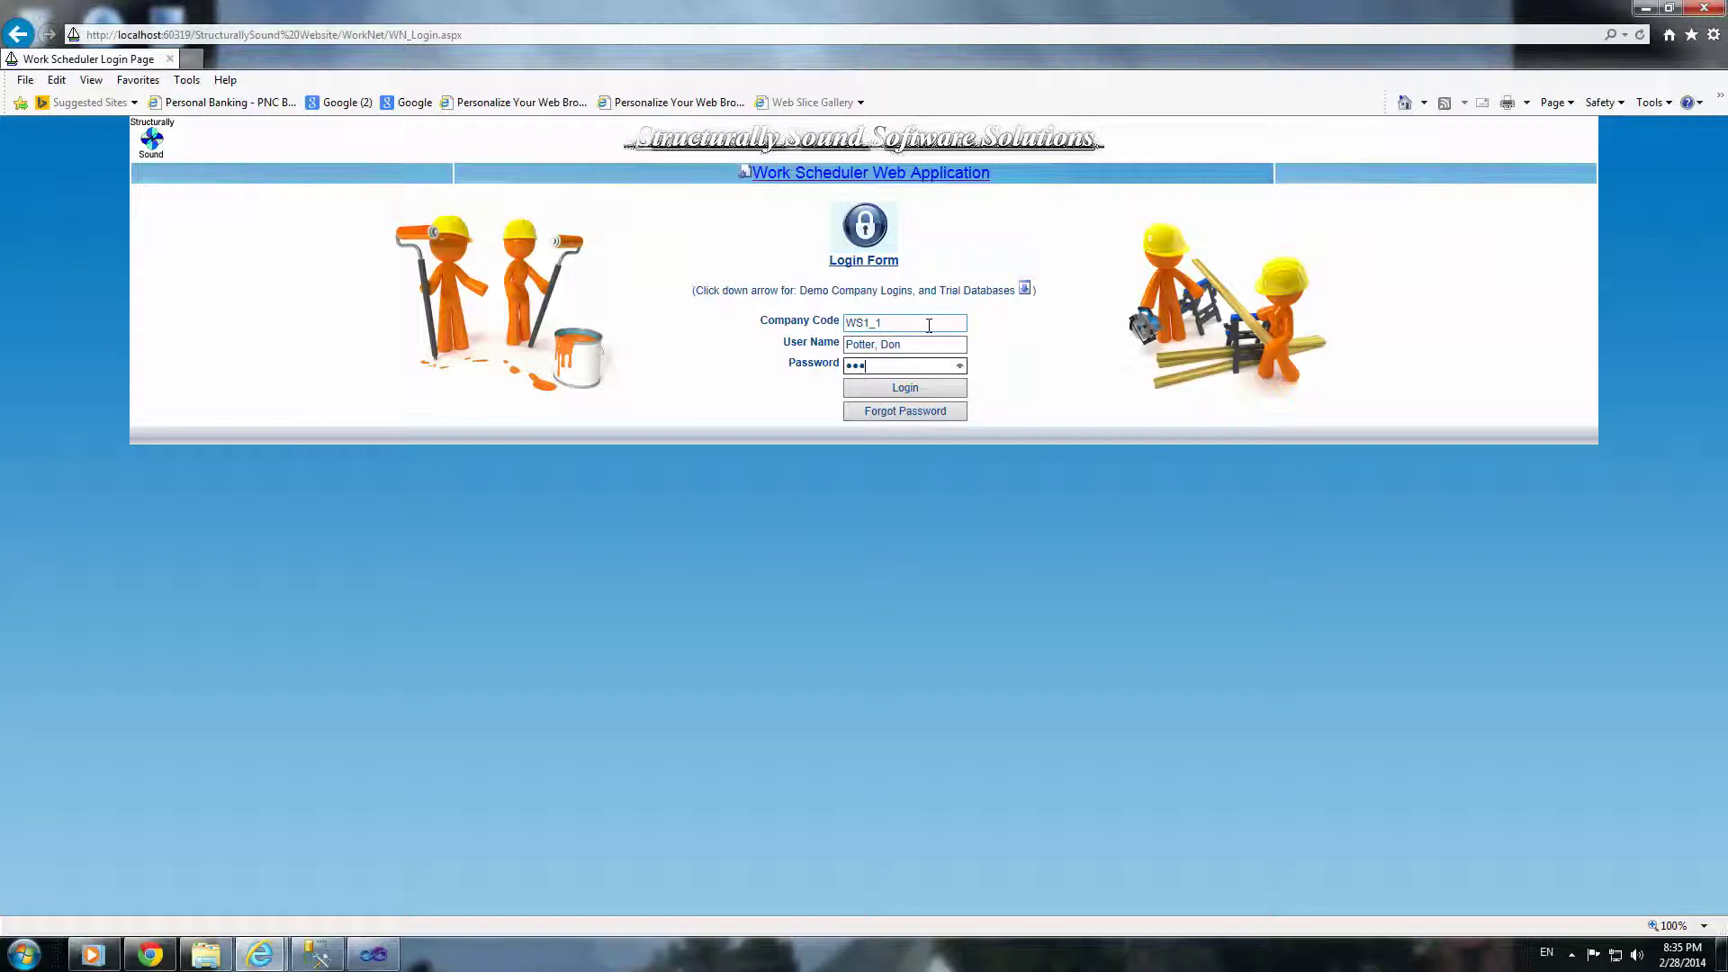
{"action": "left_click", "coordinate": [911, 392]}
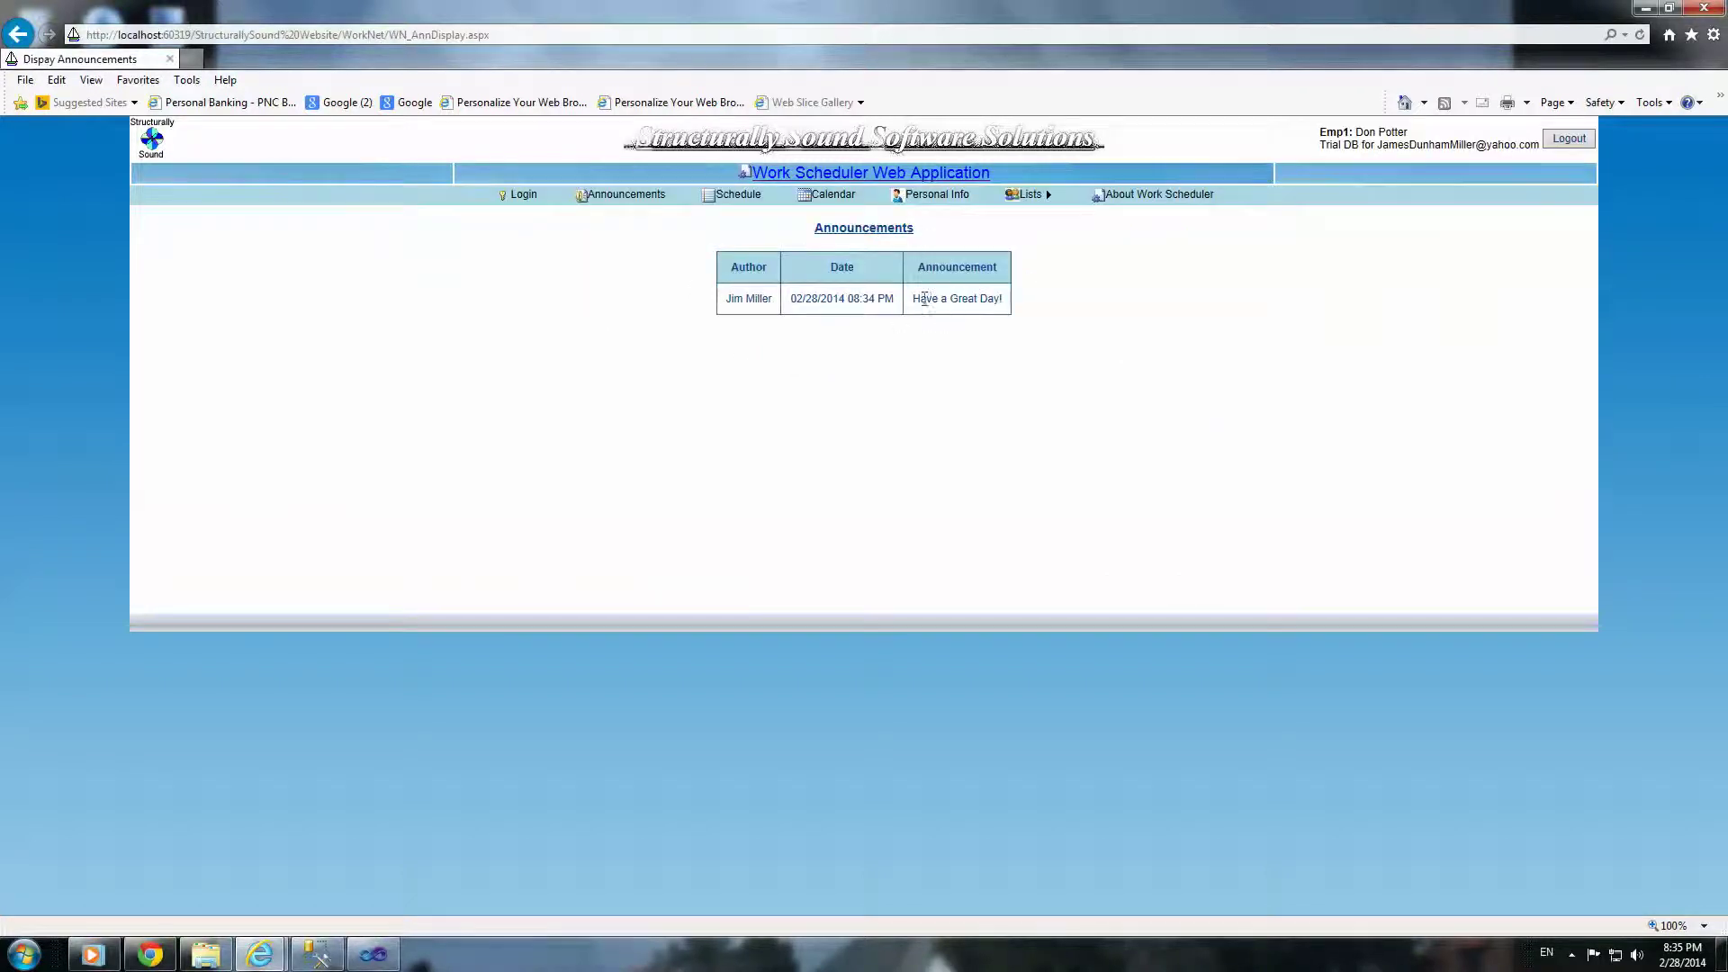
Step: View the employee's 8-assignment schedule, log out, and close the browser
{"action": "left_click", "coordinate": [751, 196]}
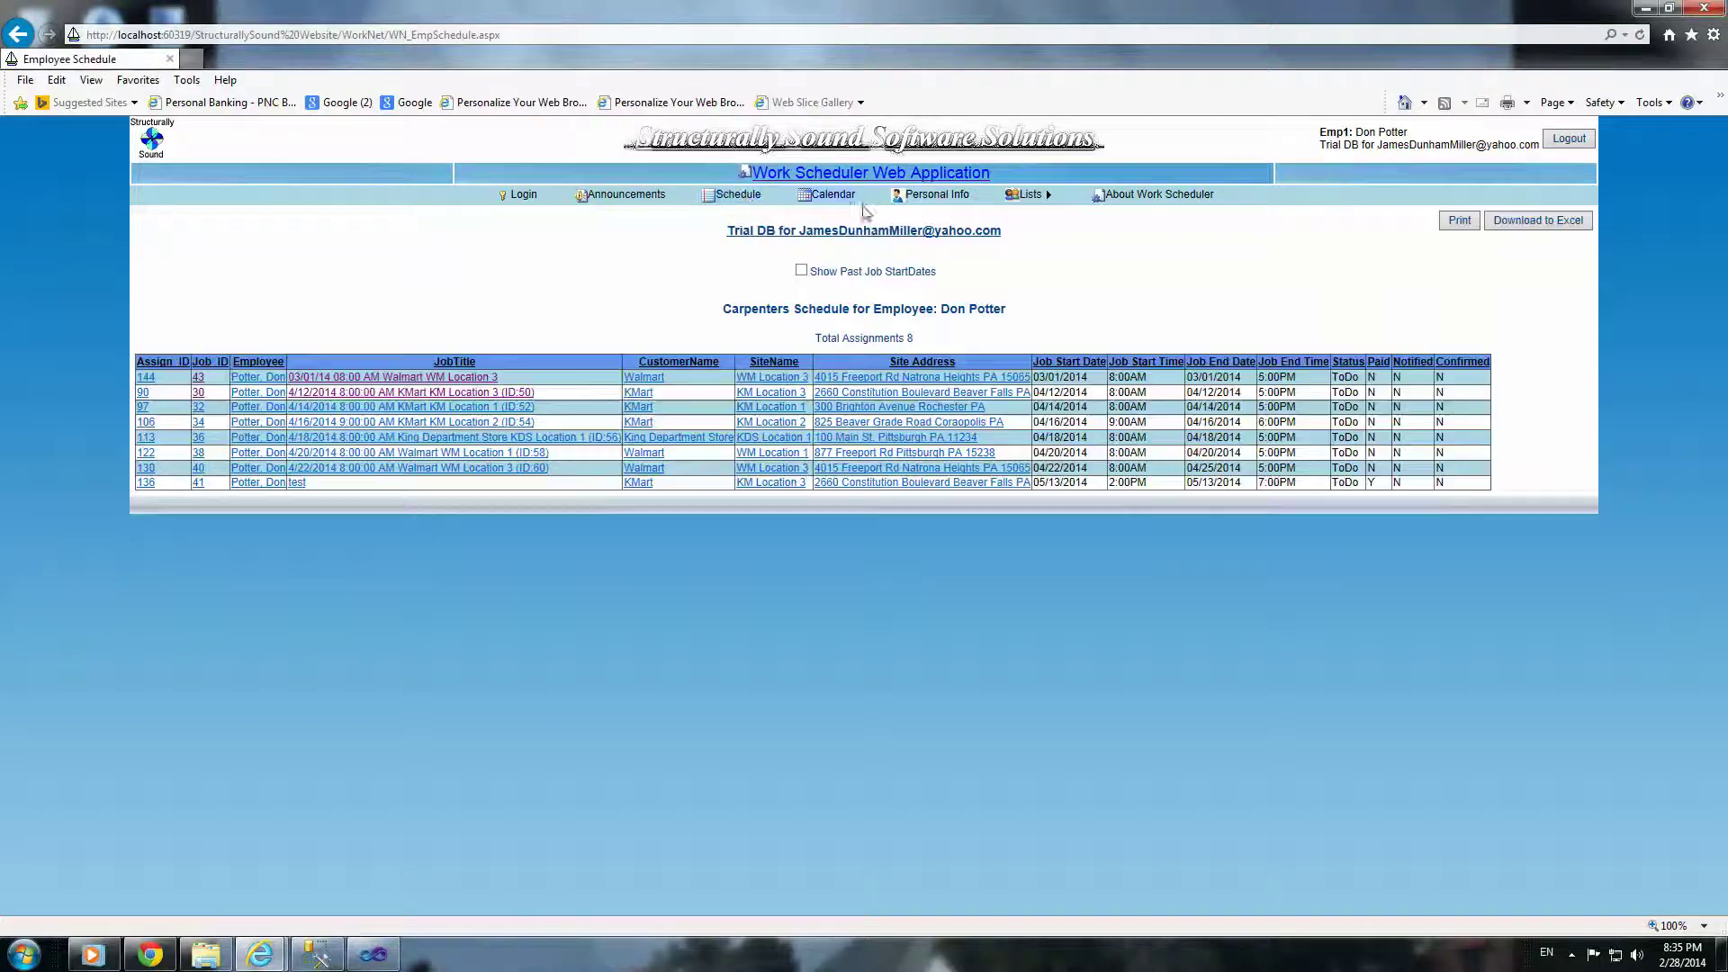
{"action": "left_click", "coordinate": [1566, 140]}
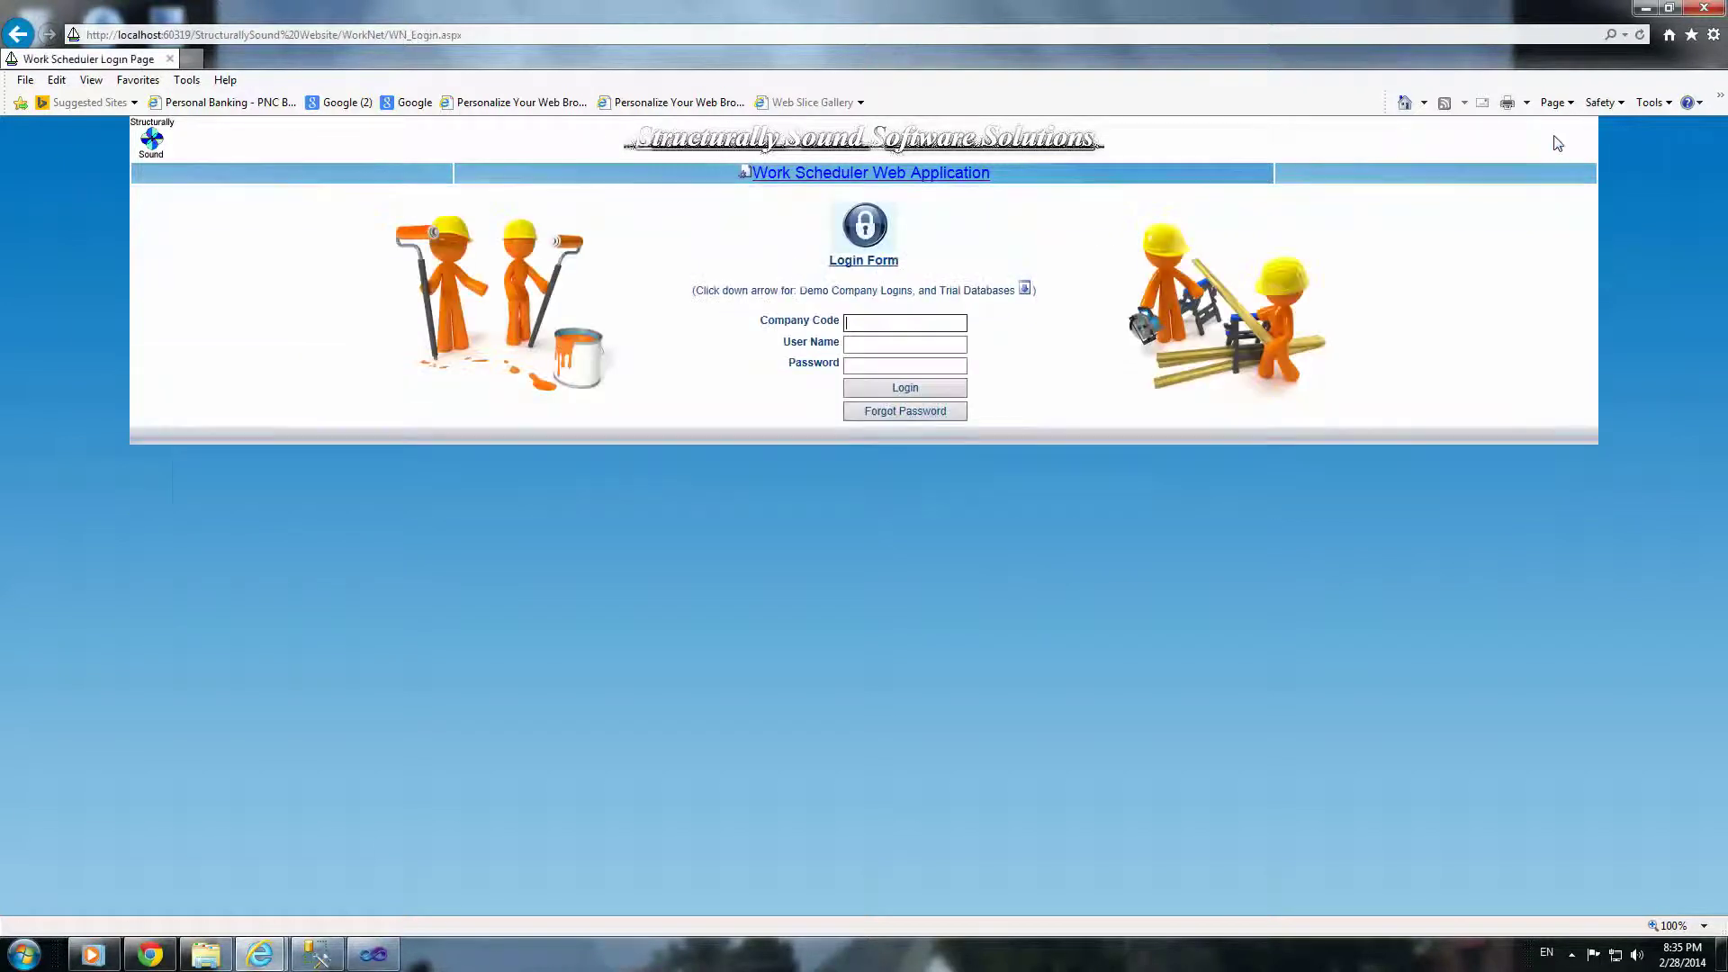
{"action": "left_click", "coordinate": [1710, 9]}
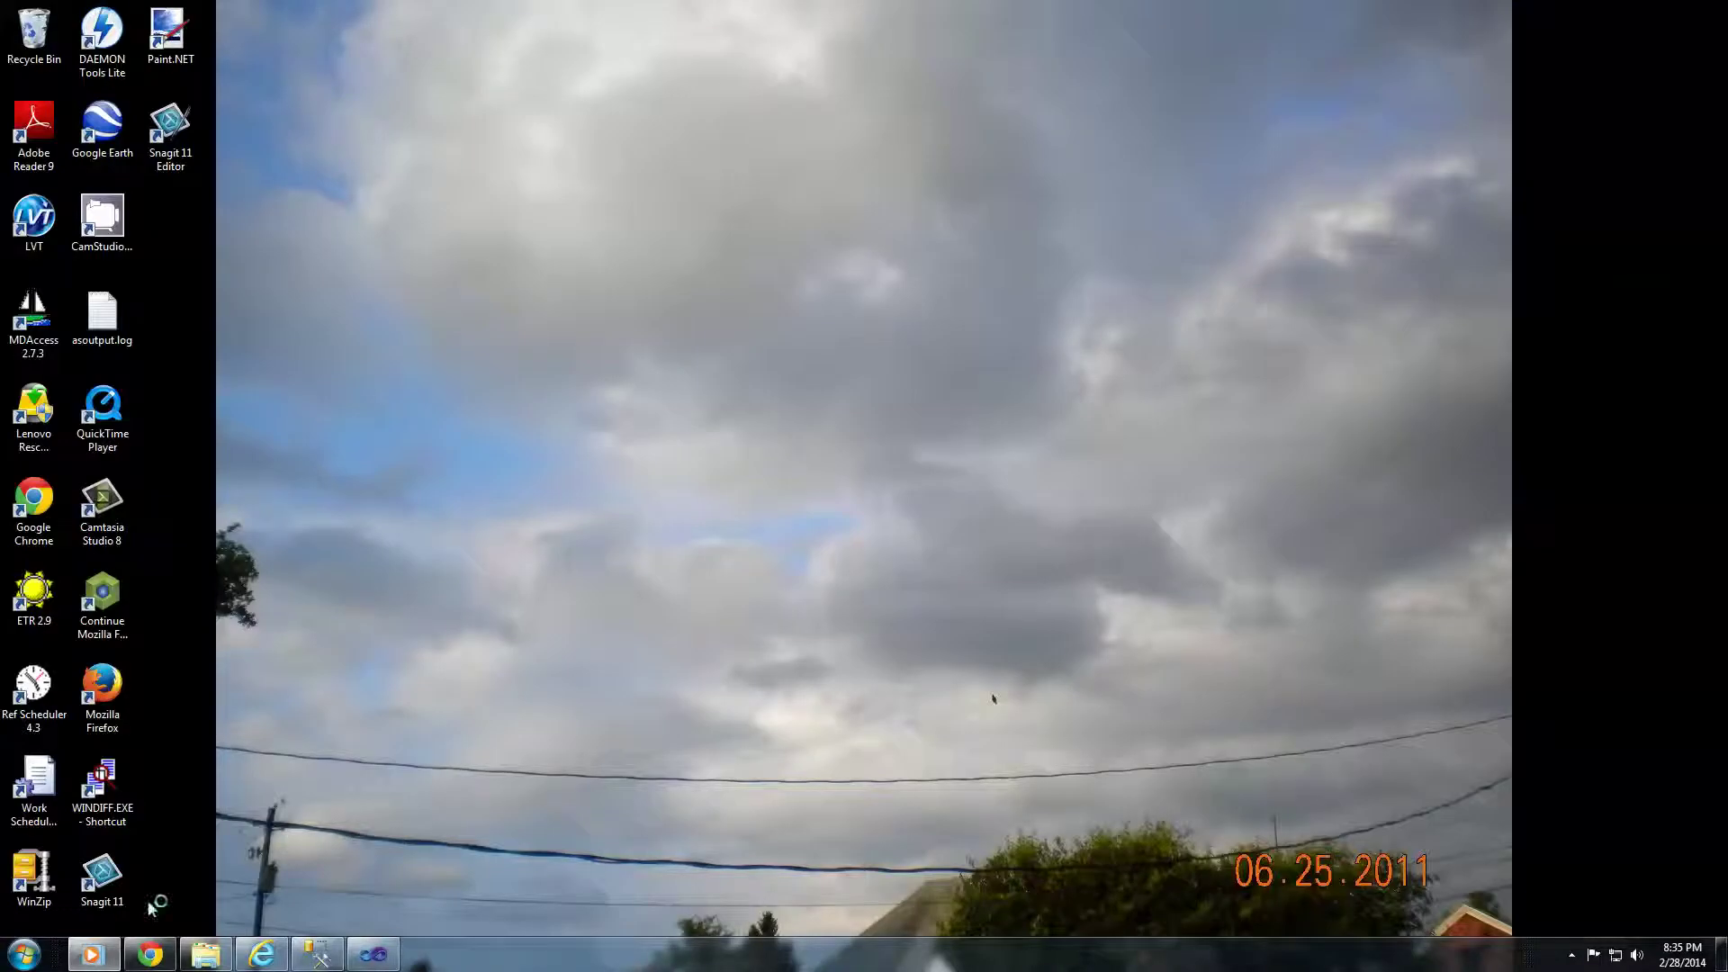
Step: Launch Work Scheduler 1.91 from the Start menu and dismiss the database summary
{"action": "left_click", "coordinate": [24, 954]}
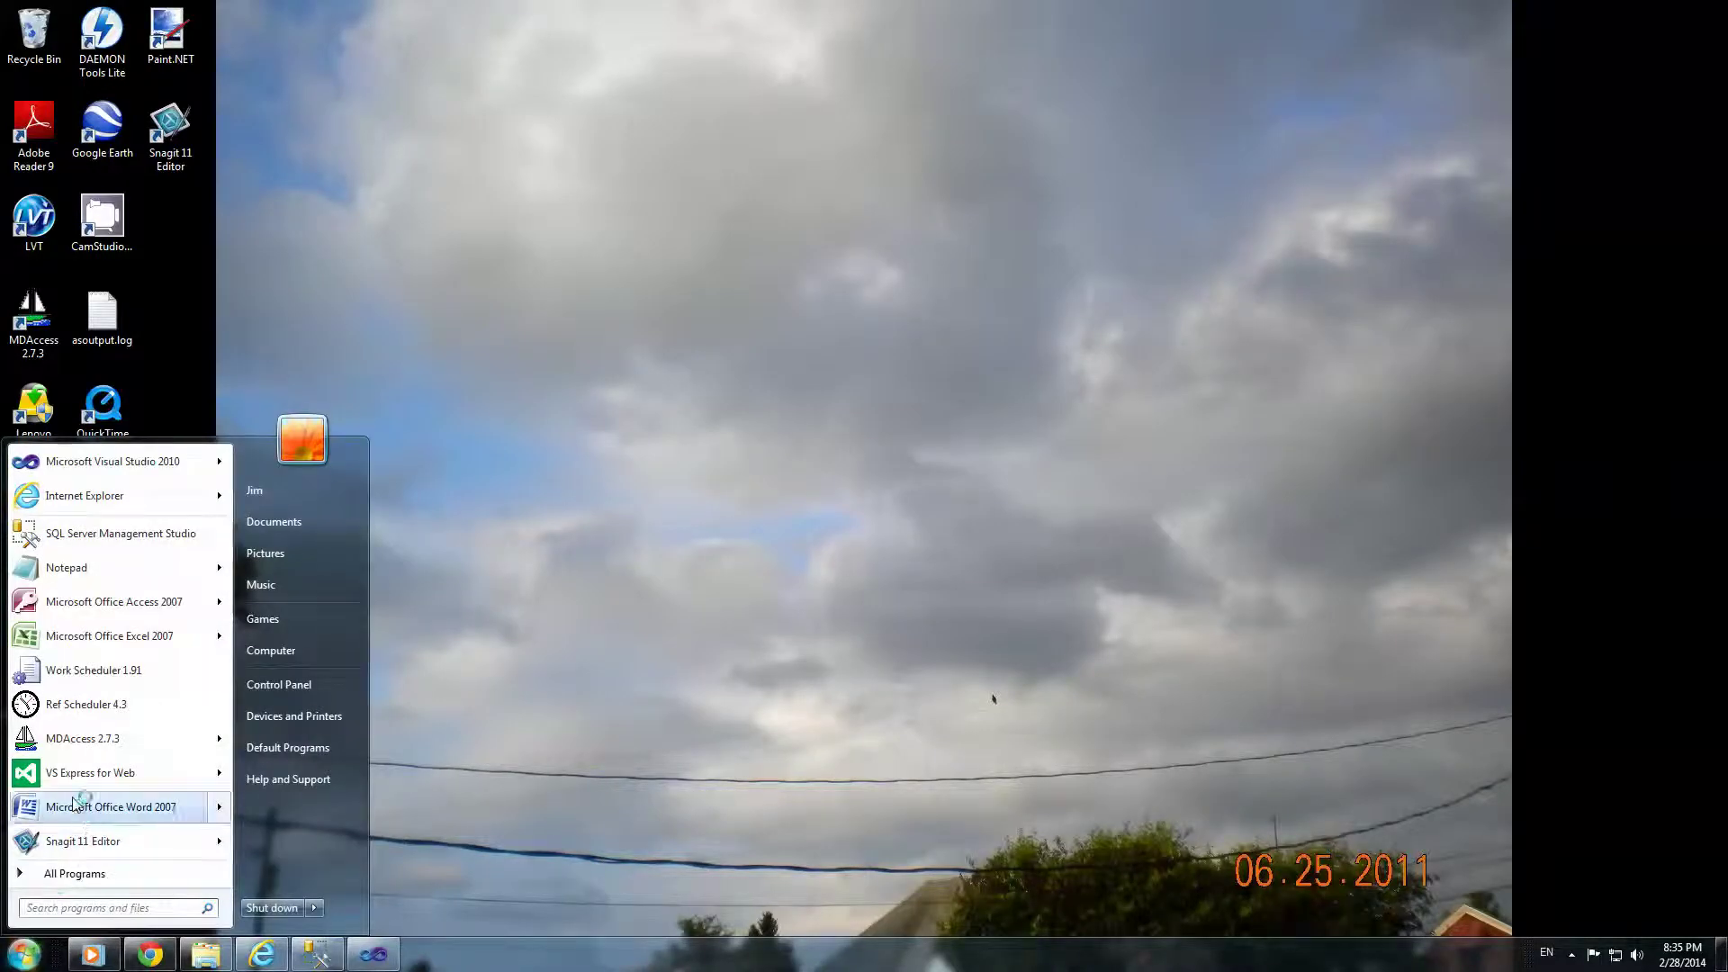
{"action": "left_click", "coordinate": [94, 670]}
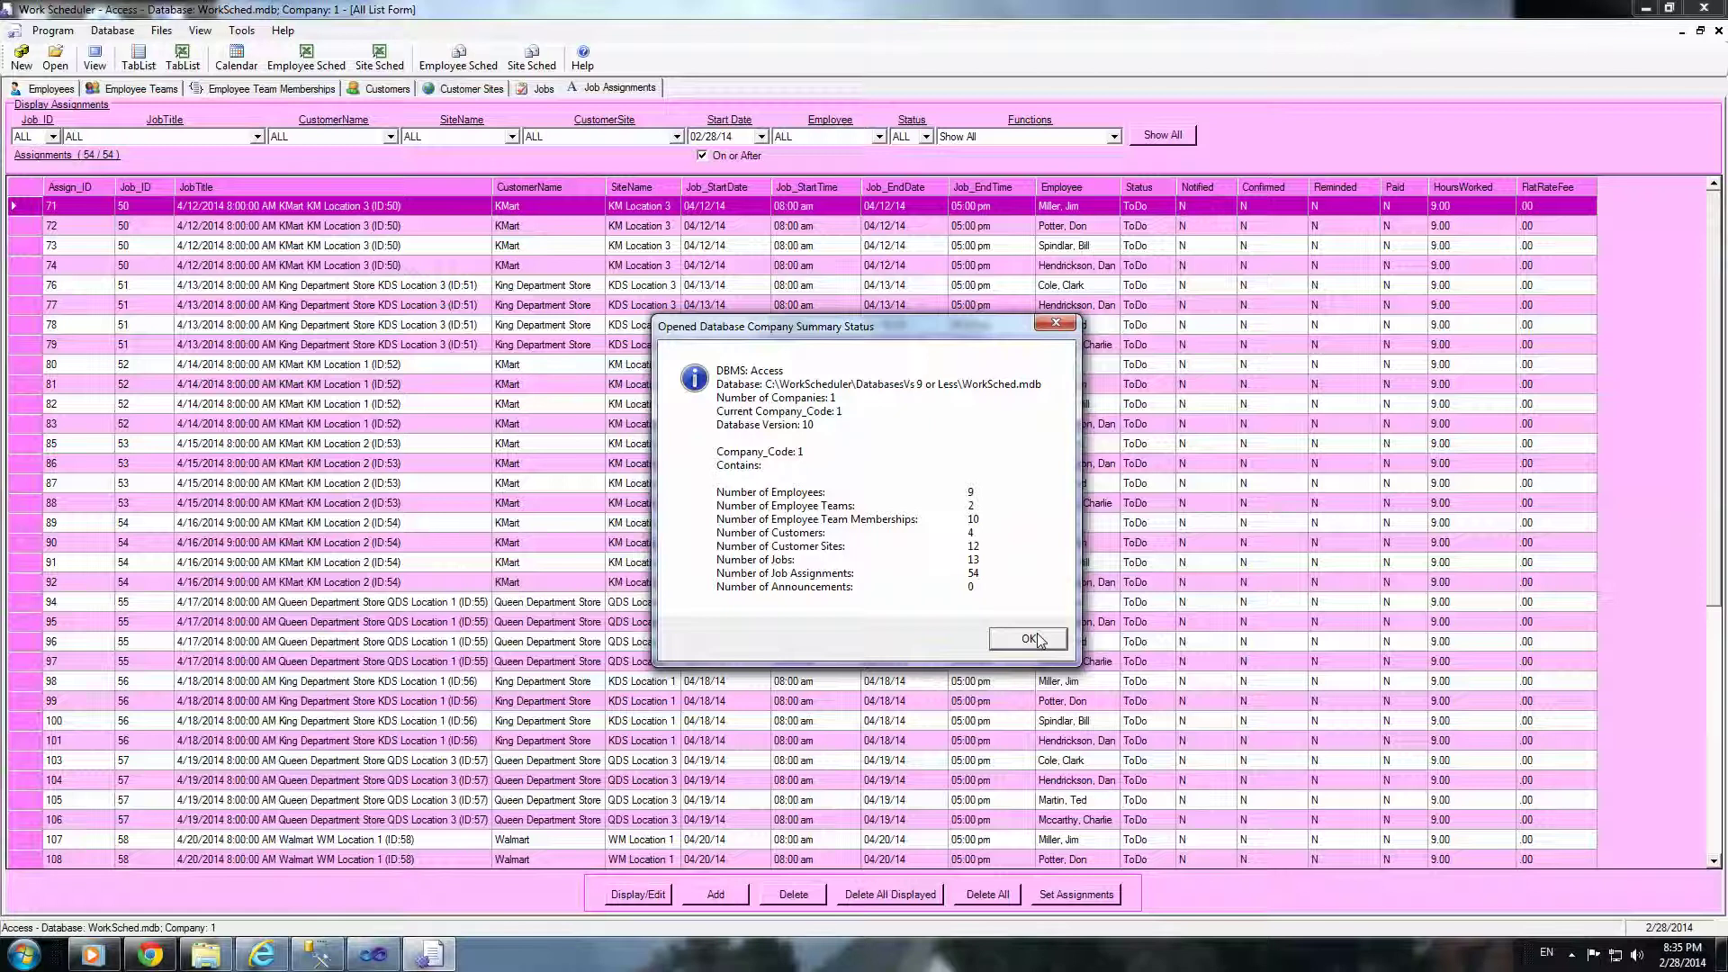
{"action": "left_click", "coordinate": [1027, 639]}
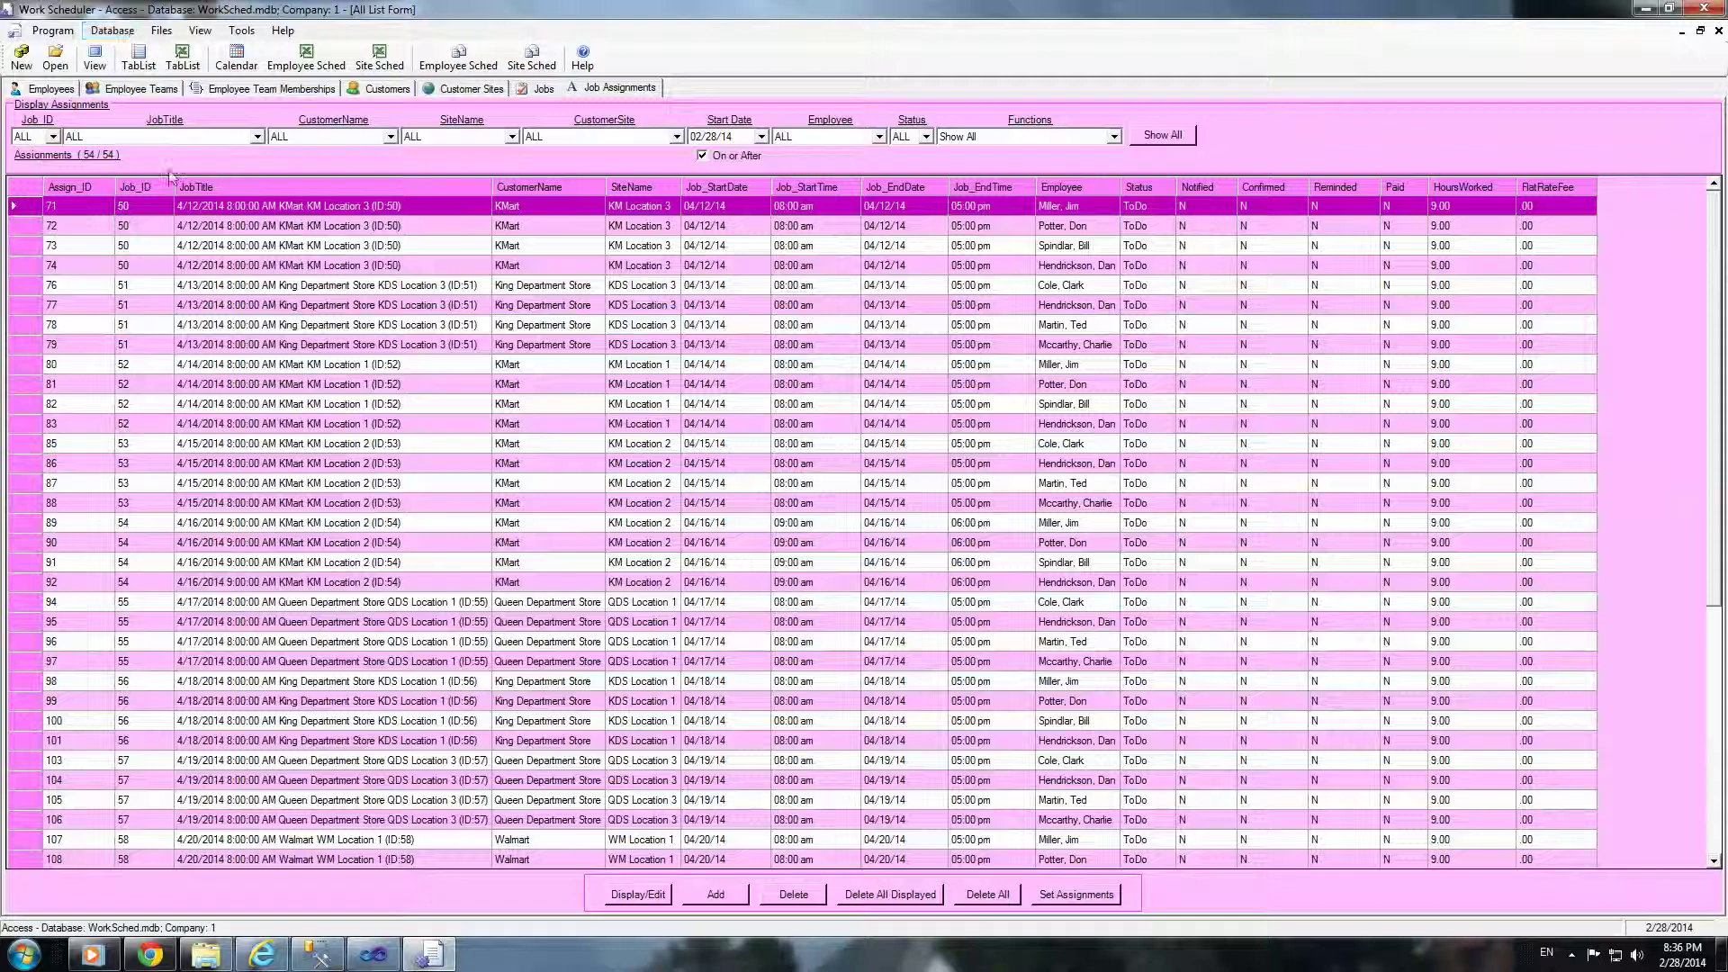
Step: Browse the Employees, Teams, Memberships, Customers, Sites and Jobs lists, ending on Job Assignments
{"action": "left_click", "coordinate": [59, 92]}
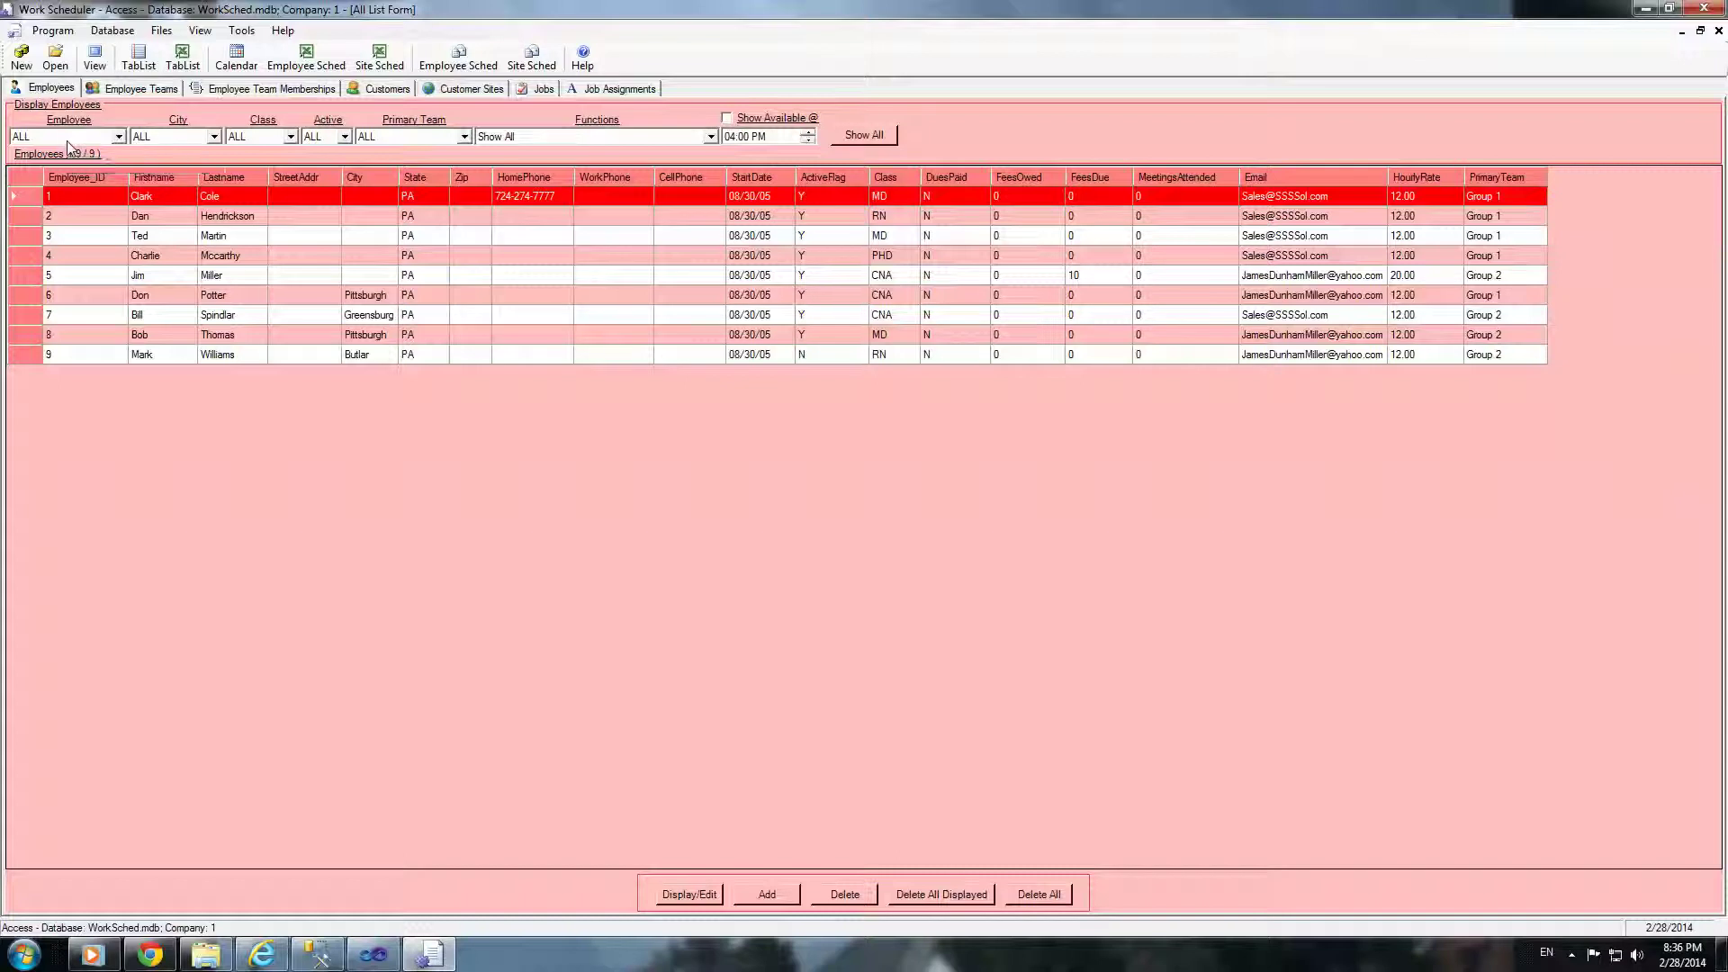
{"action": "left_click", "coordinate": [159, 93]}
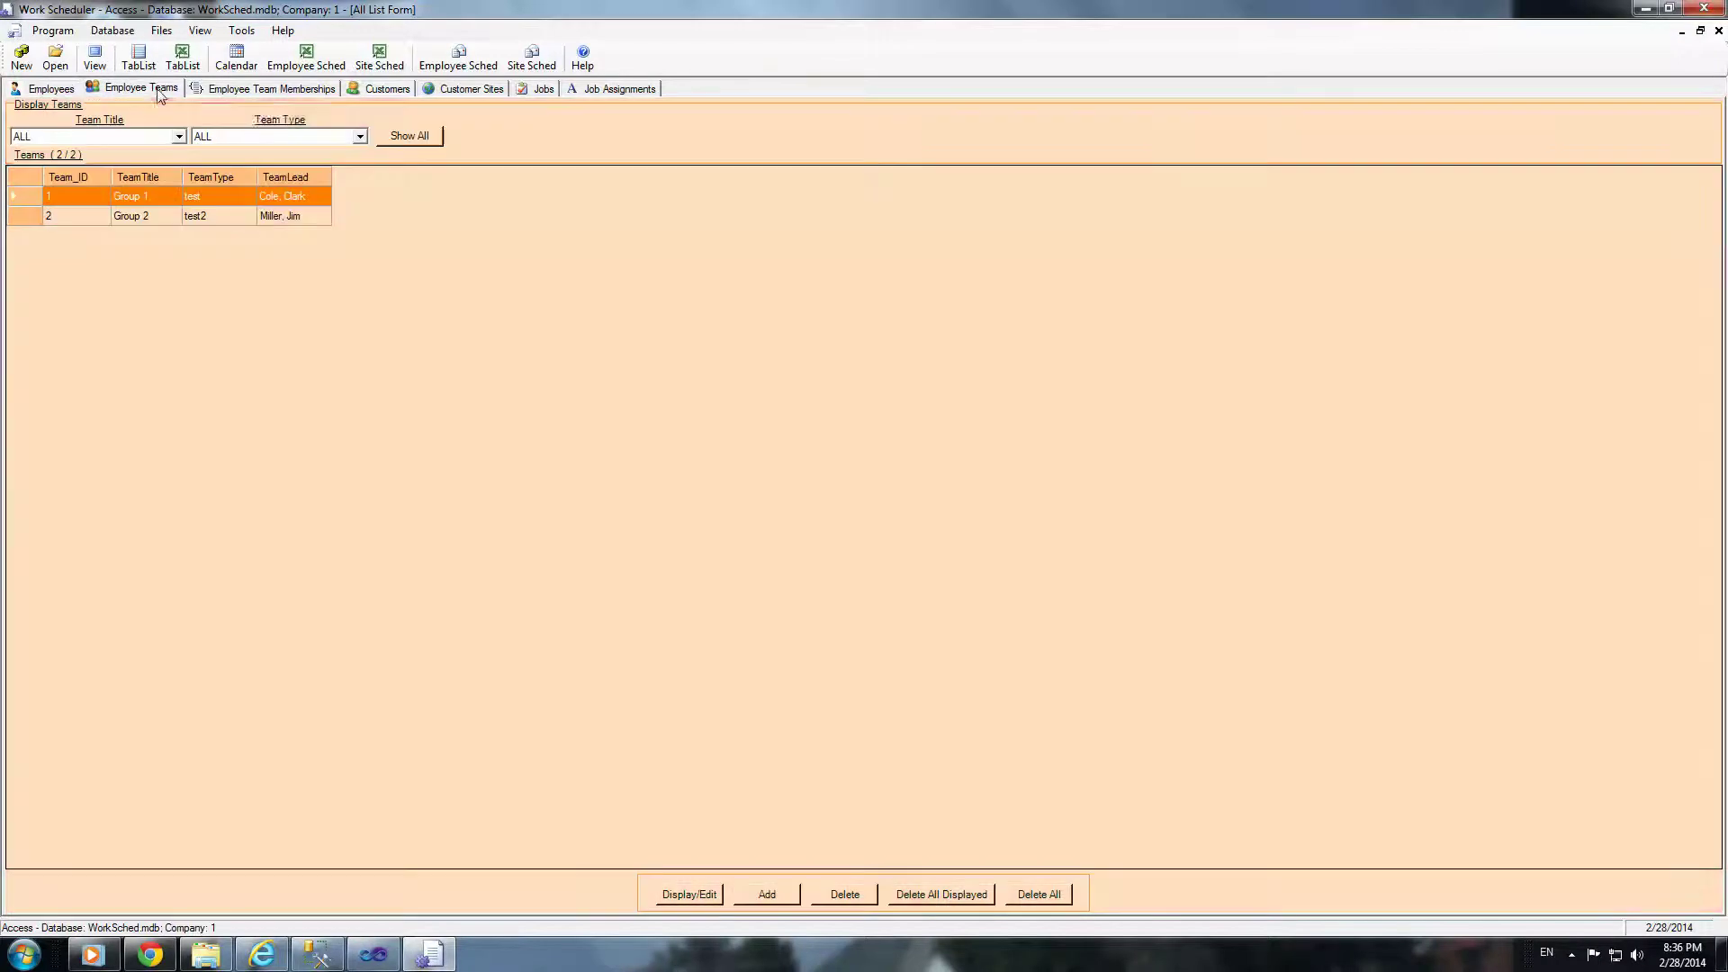
{"action": "left_click", "coordinate": [225, 92]}
{"action": "left_click", "coordinate": [382, 90]}
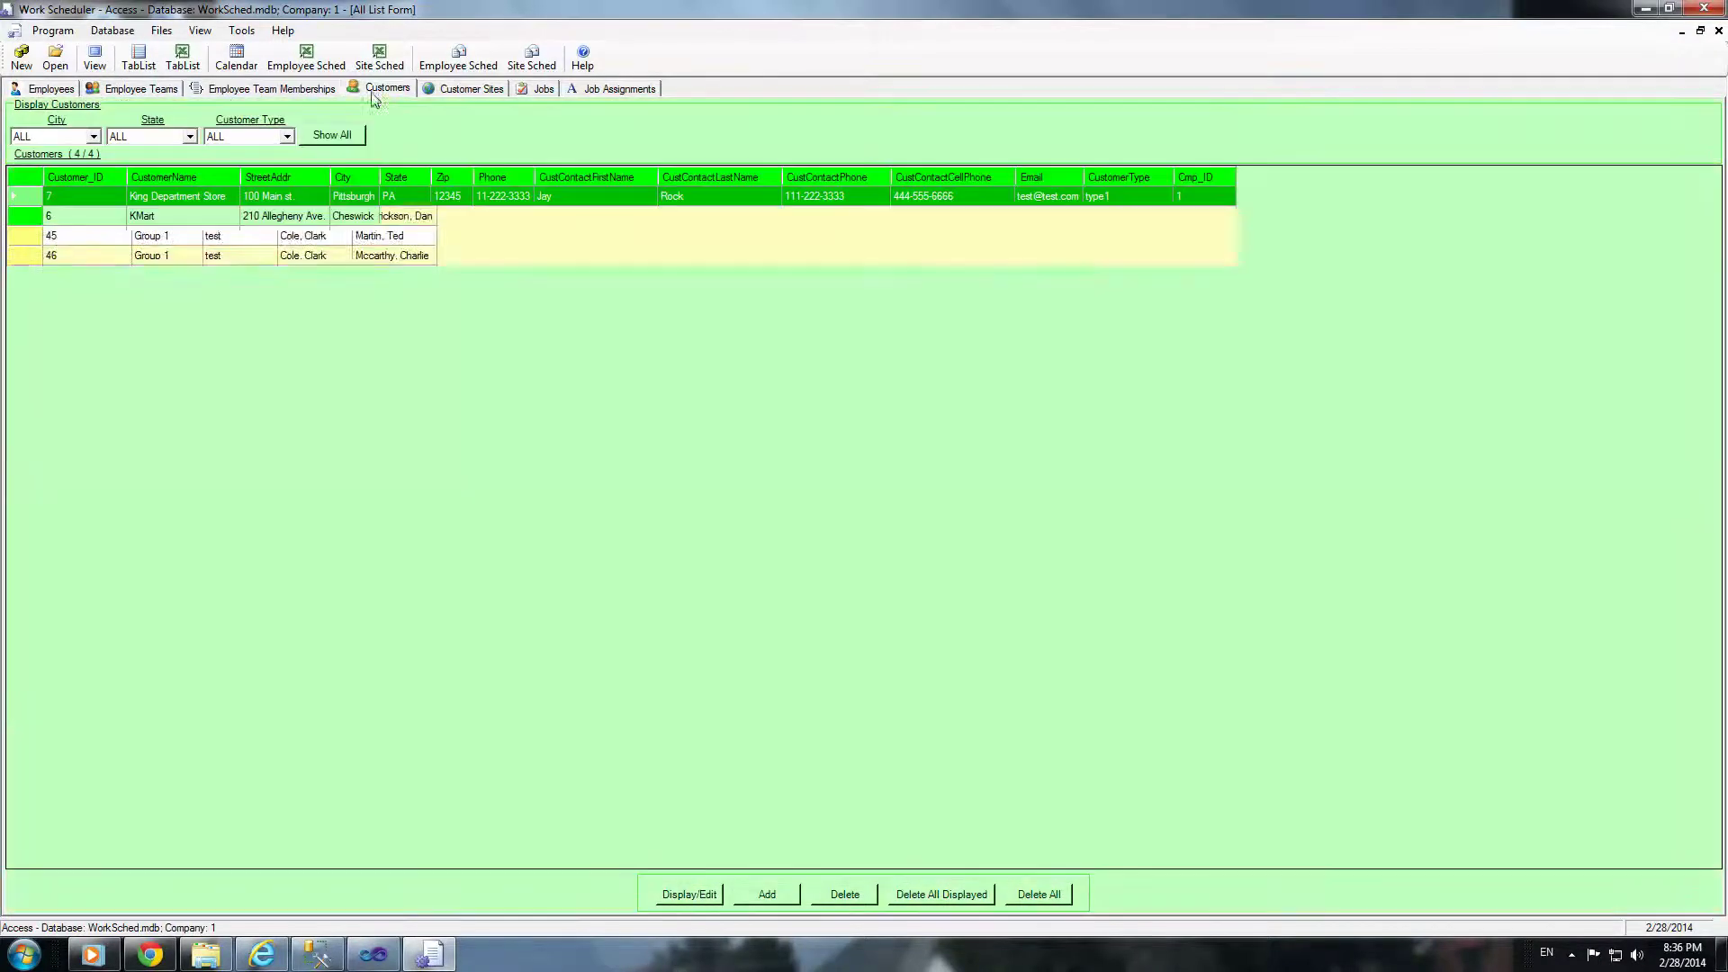
{"action": "left_click", "coordinate": [456, 90]}
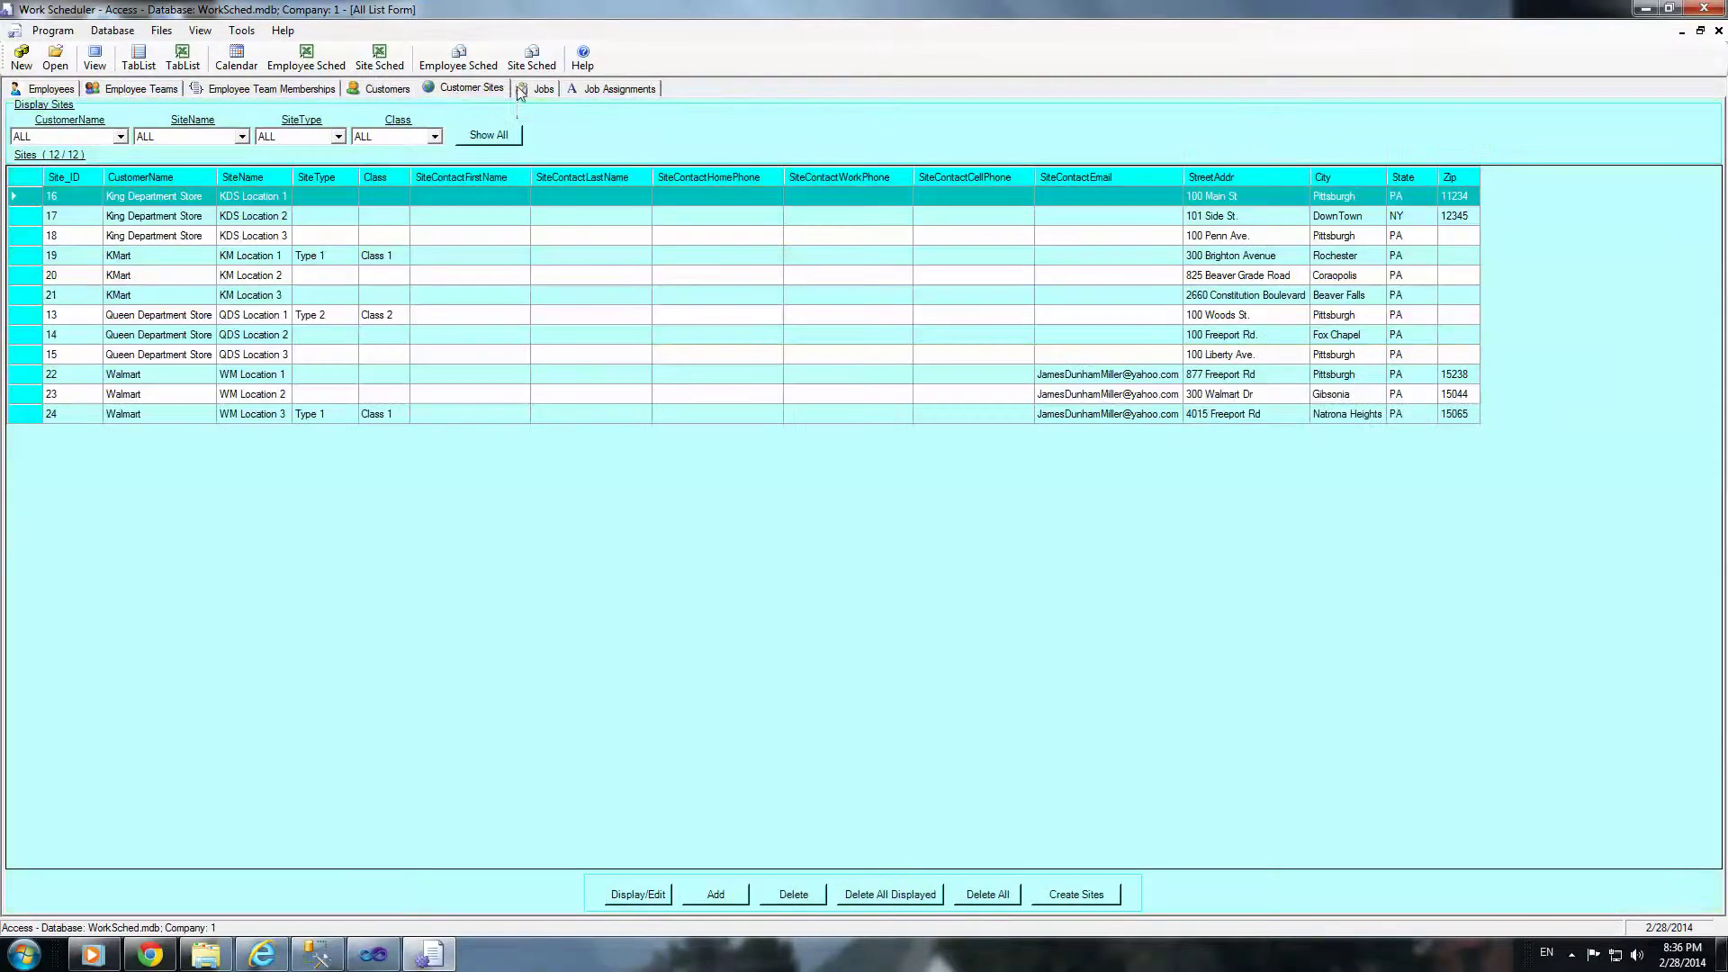
{"action": "left_click", "coordinate": [540, 90]}
{"action": "left_click", "coordinate": [620, 89]}
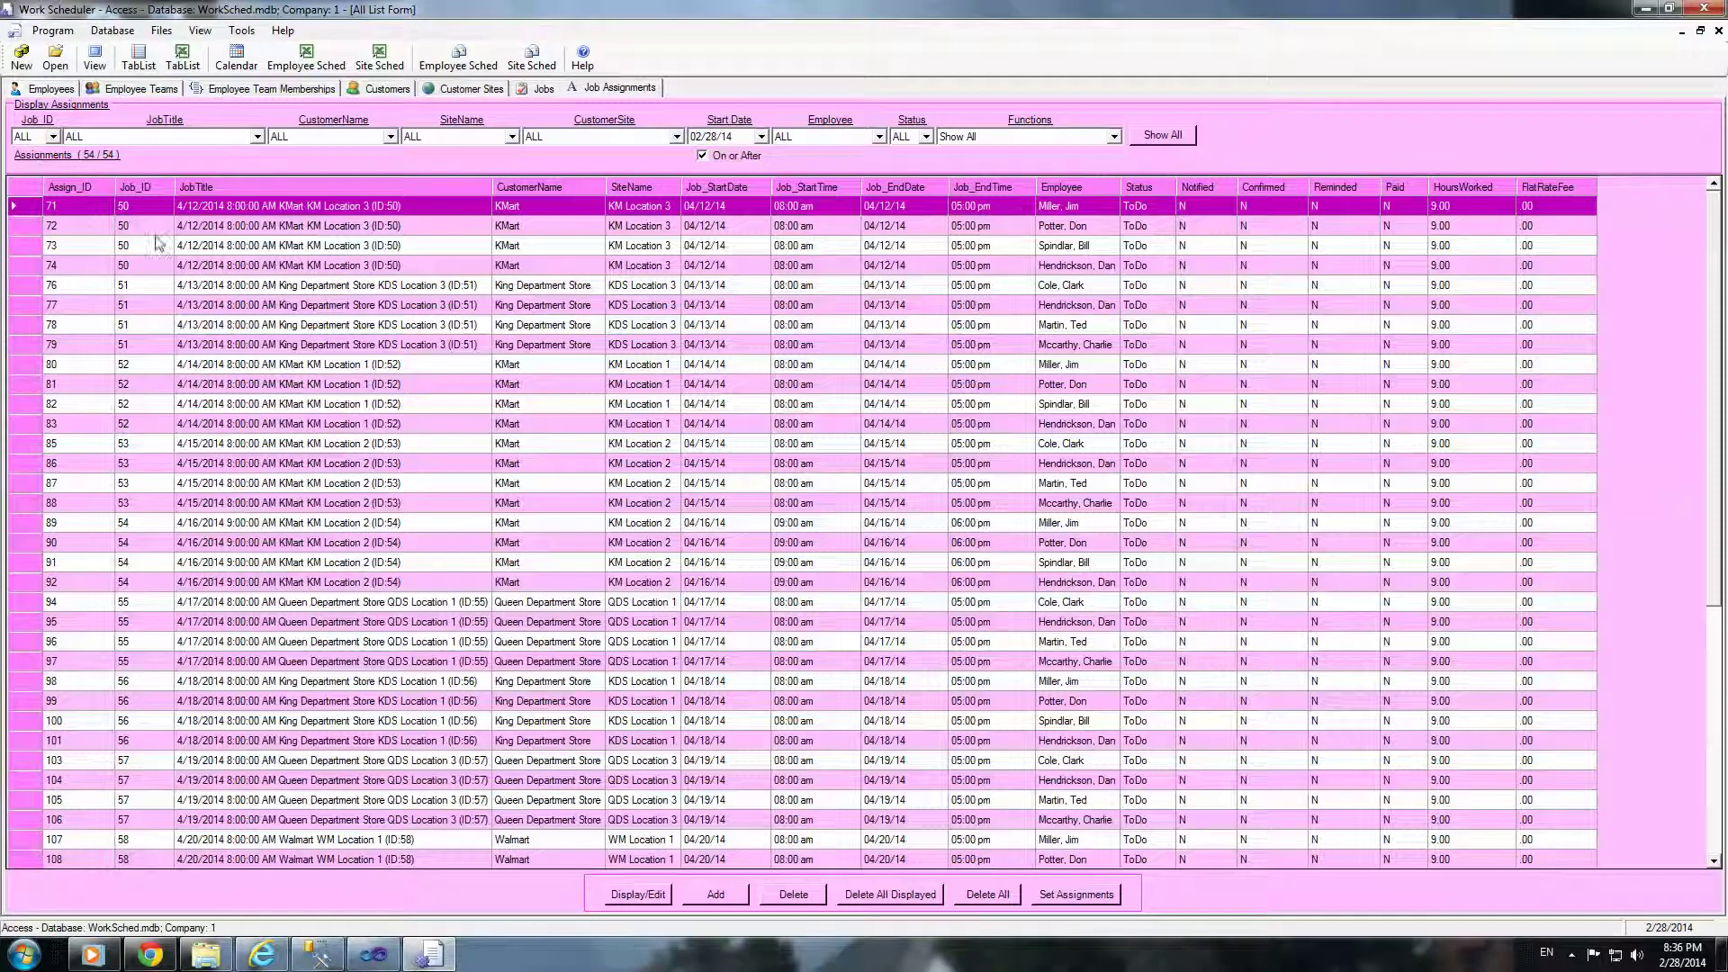
Step: Filter the assignments to a single employee and browse the Files Export, Email and Print options
{"action": "left_click", "coordinate": [868, 138]}
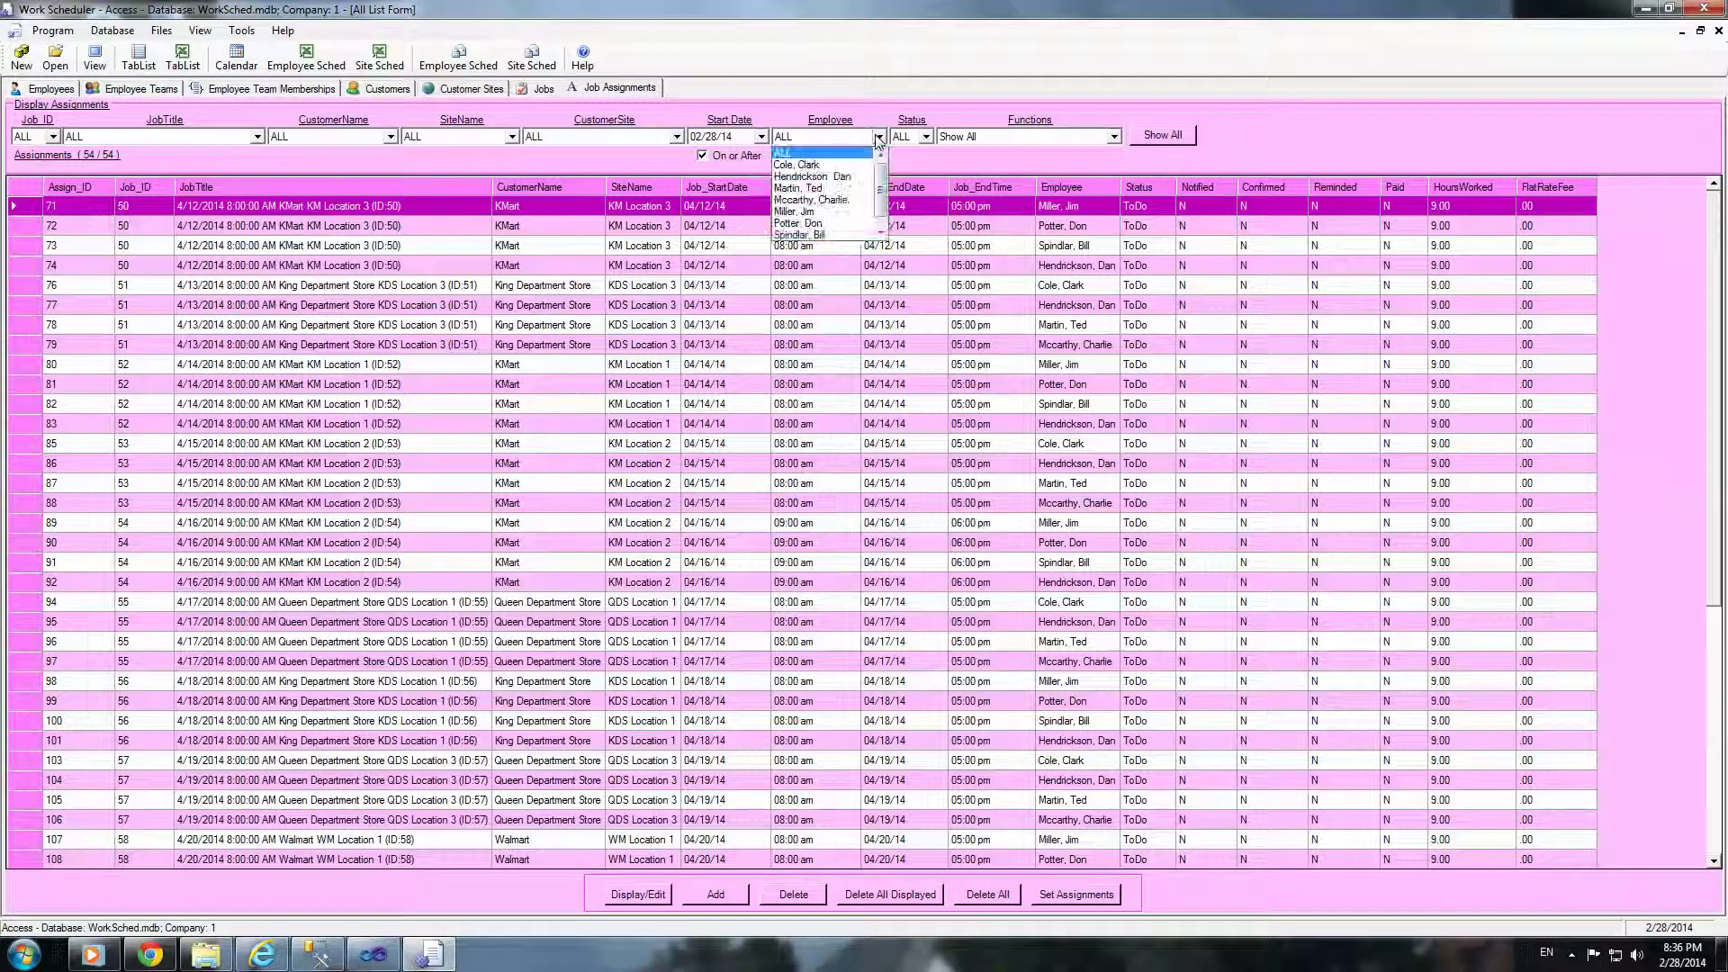
{"action": "left_click", "coordinate": [832, 216]}
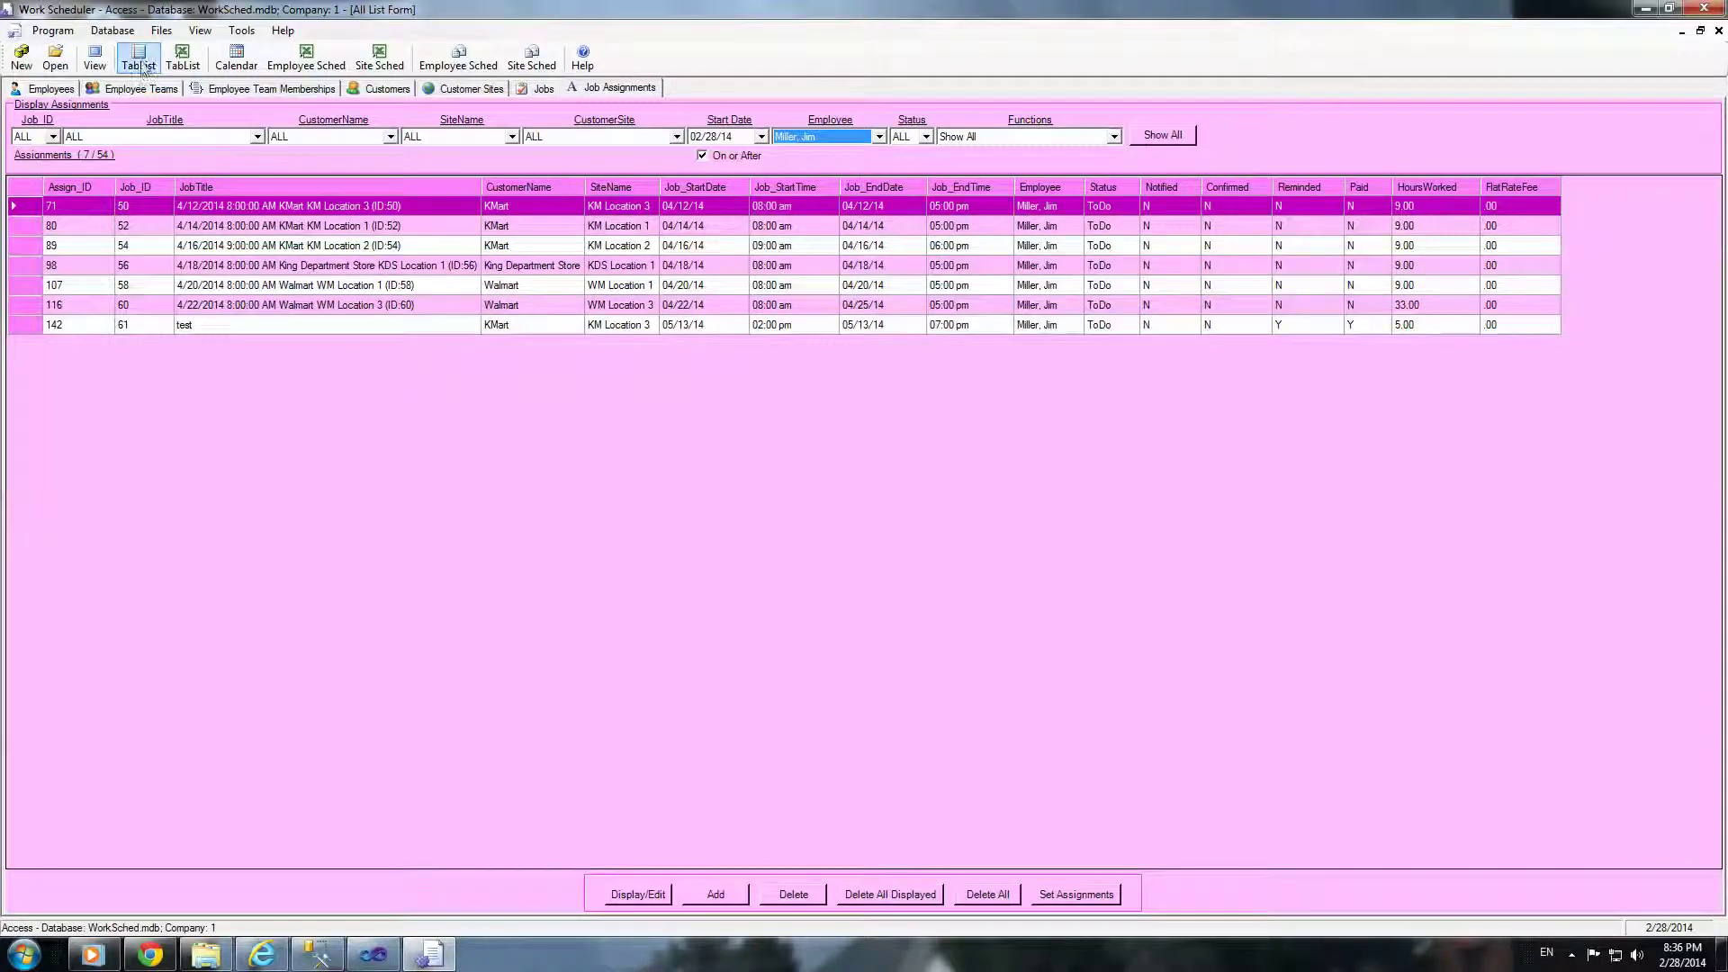
{"action": "left_click", "coordinate": [159, 33]}
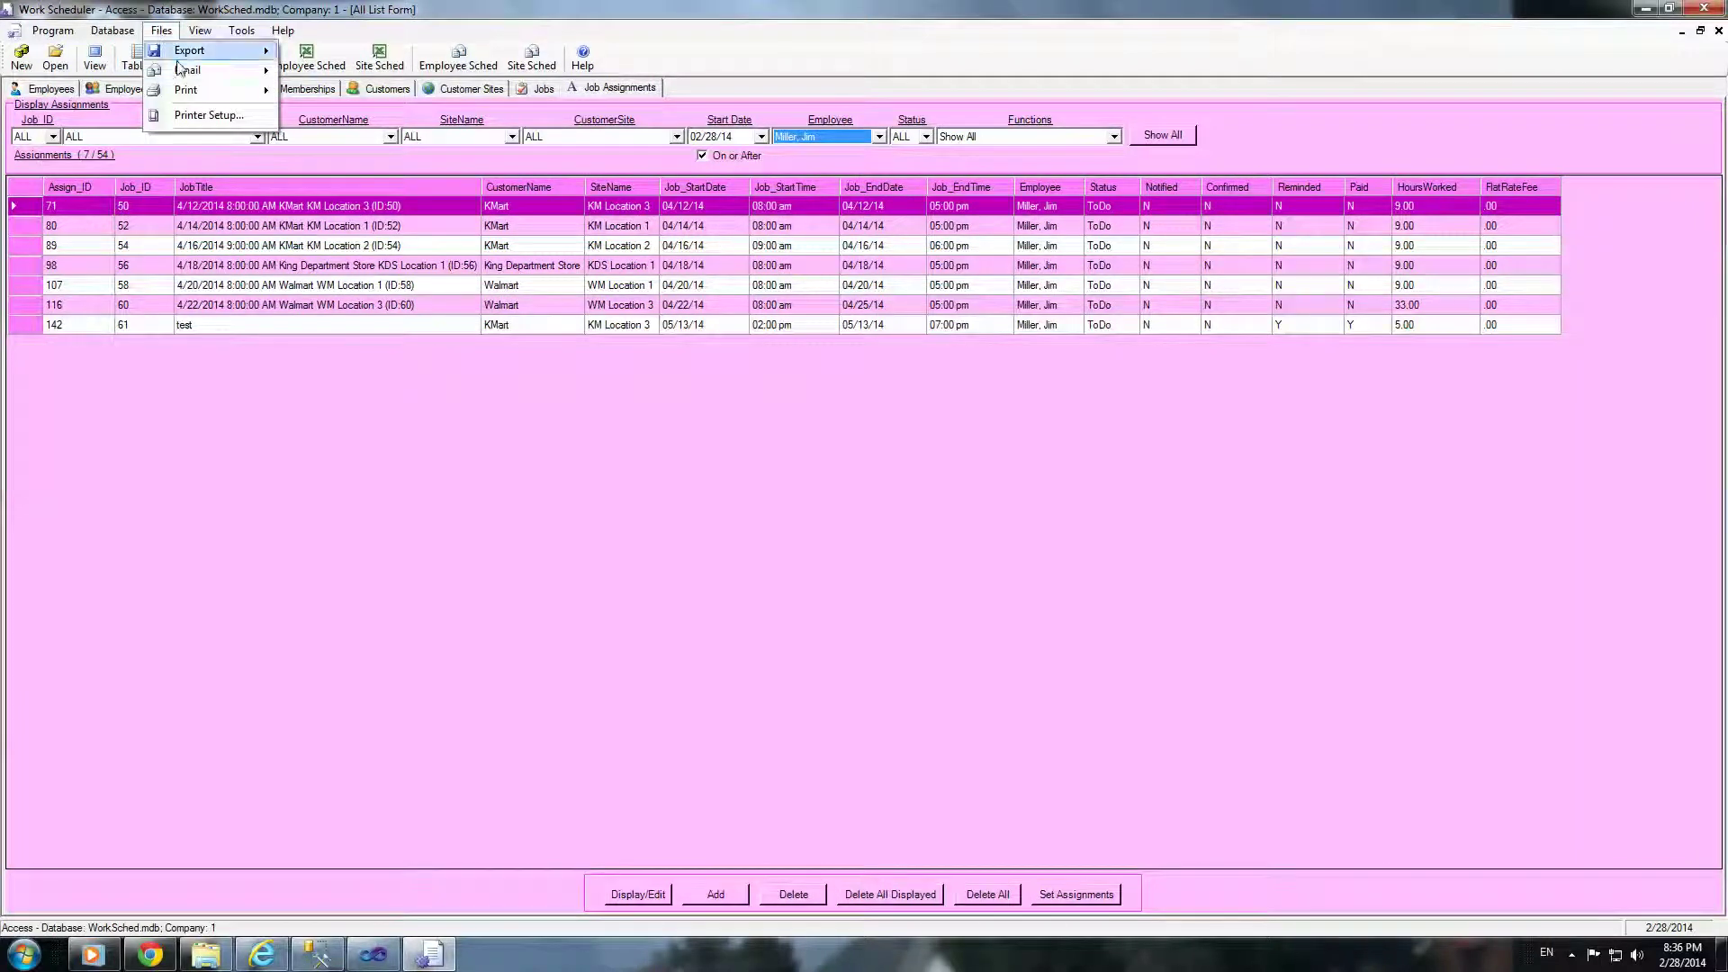
{"action": "mouse_move", "coordinate": [190, 58]}
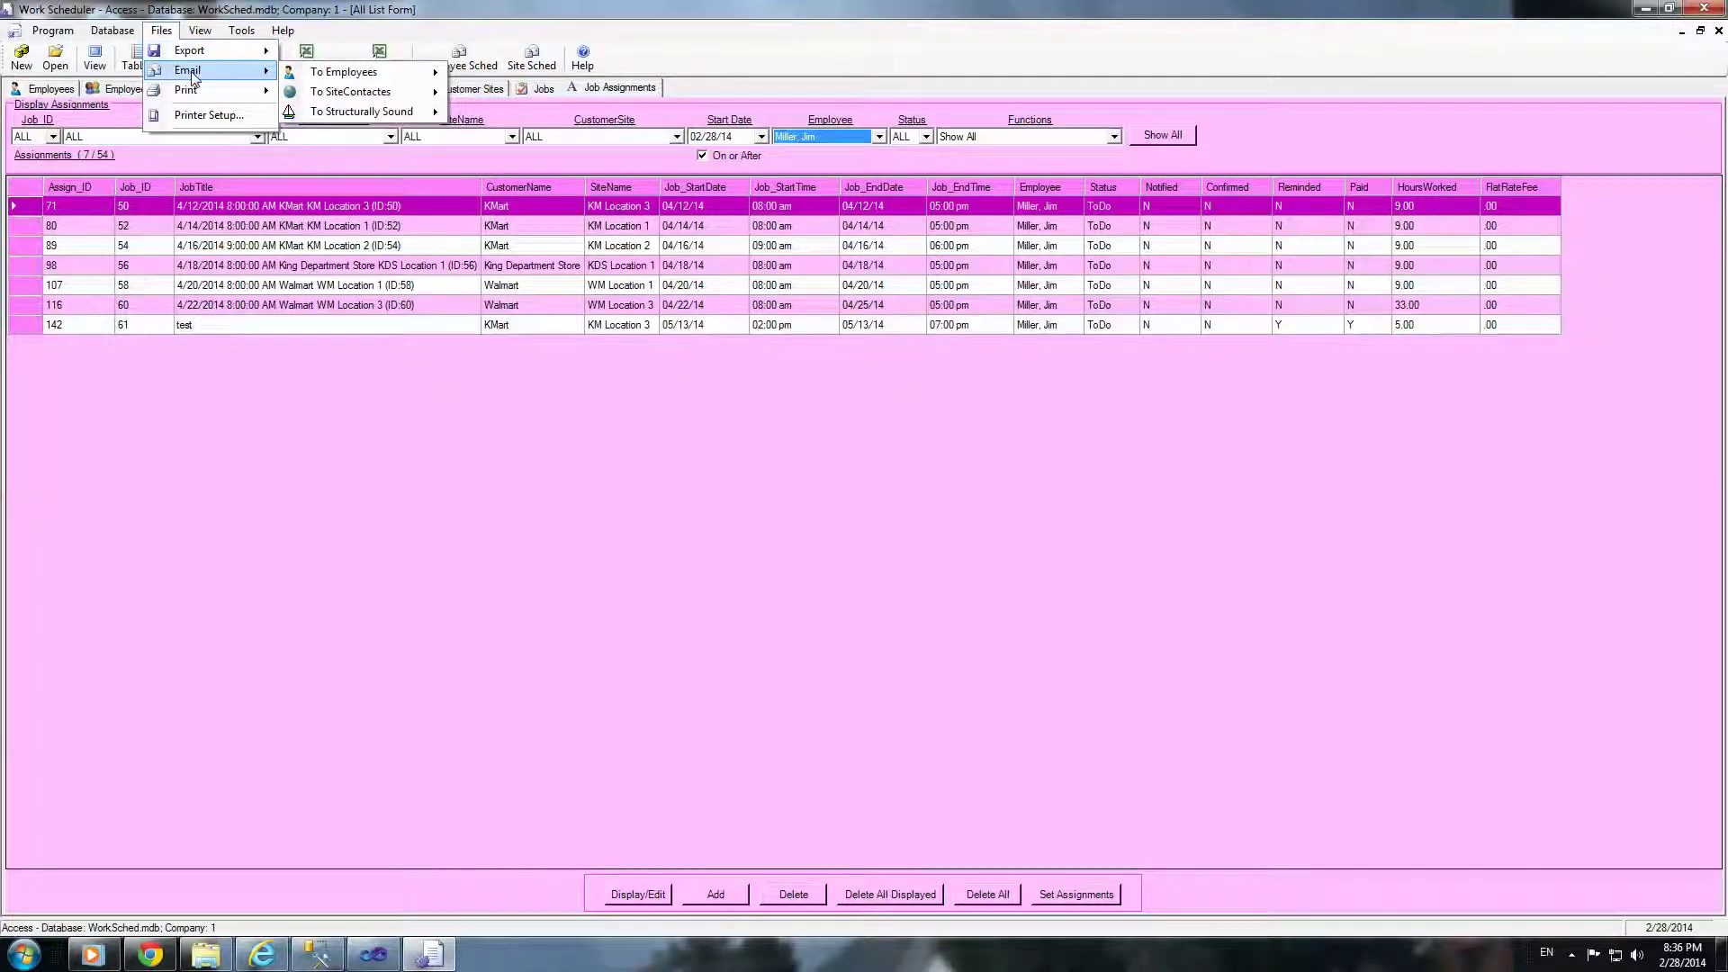
{"action": "mouse_move", "coordinate": [360, 95]}
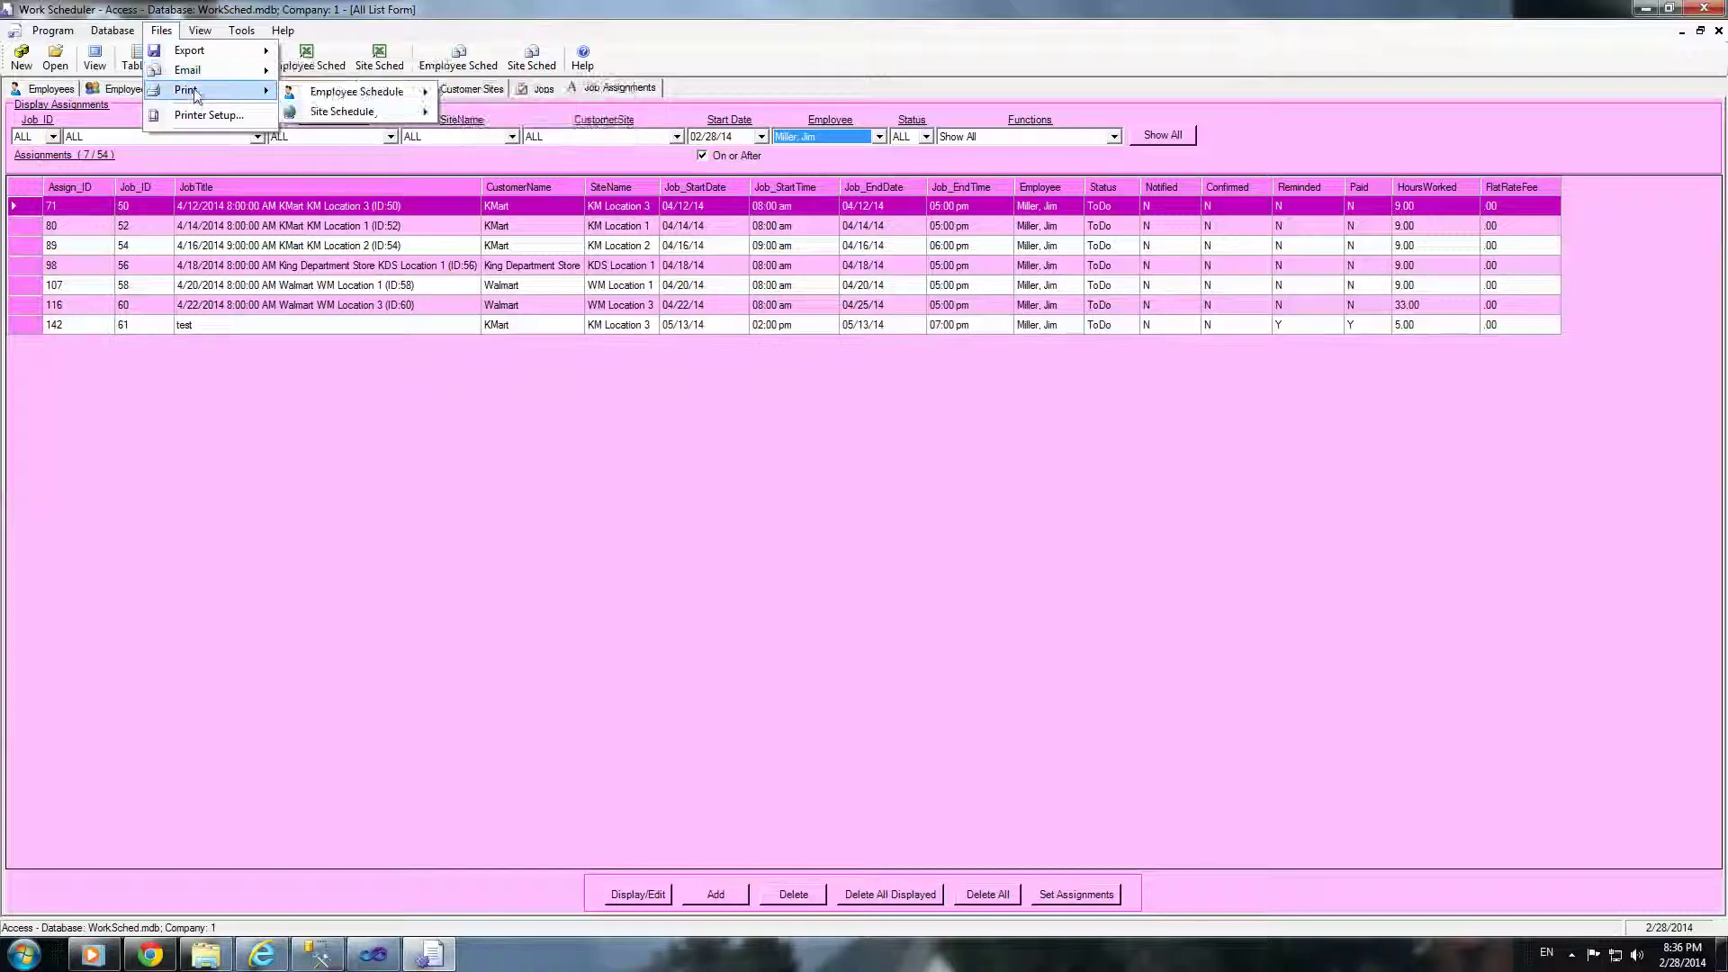
Step: Look at the Program menu, then bring up the Database menu commands
{"action": "left_click", "coordinate": [60, 33]}
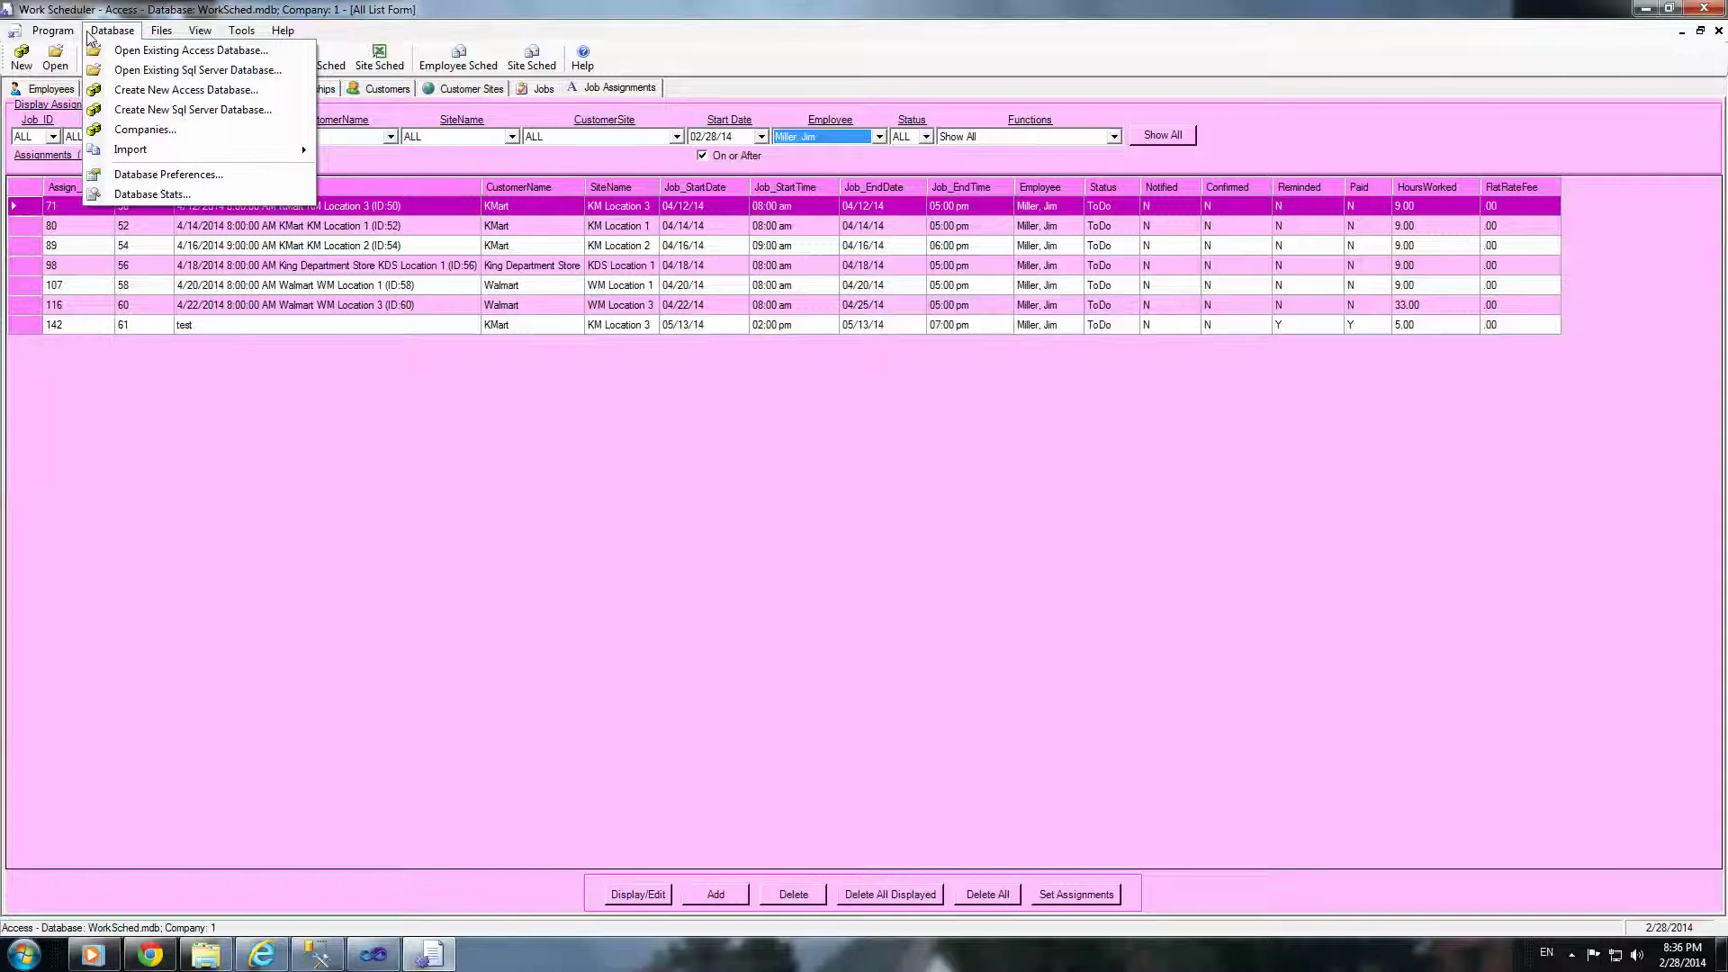
{"action": "left_click", "coordinate": [99, 36]}
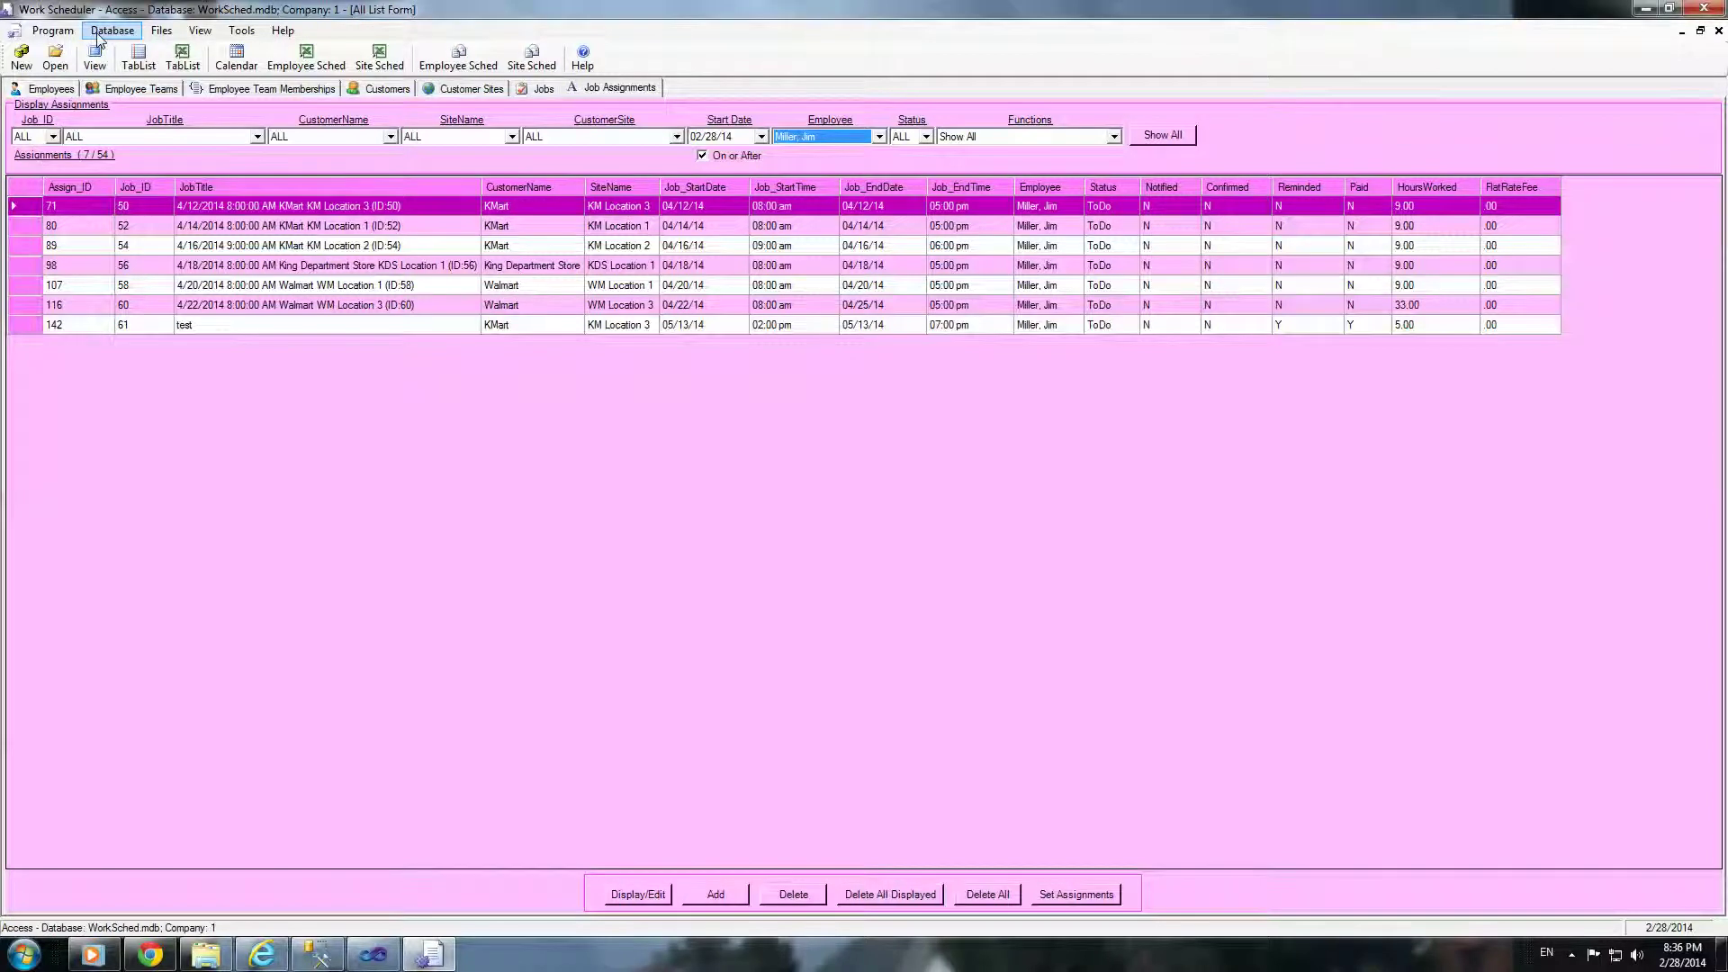
{"action": "left_click", "coordinate": [99, 36]}
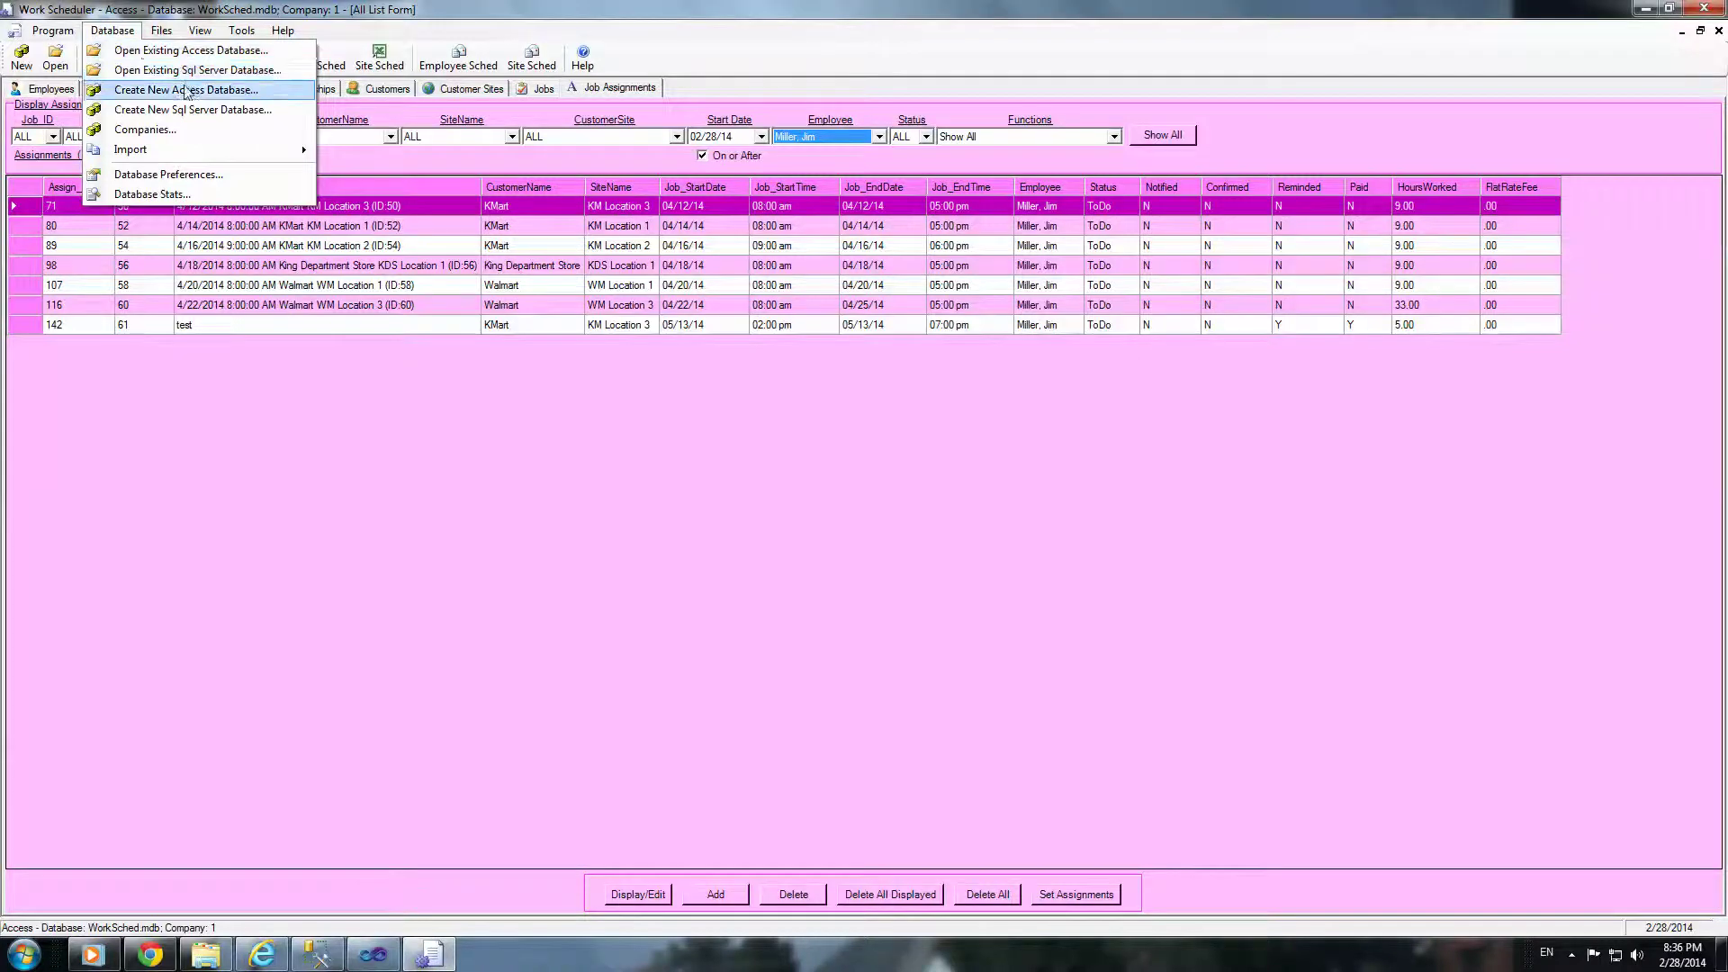
Step: Create a new Access database file named newdb and open it
{"action": "left_click", "coordinate": [189, 91]}
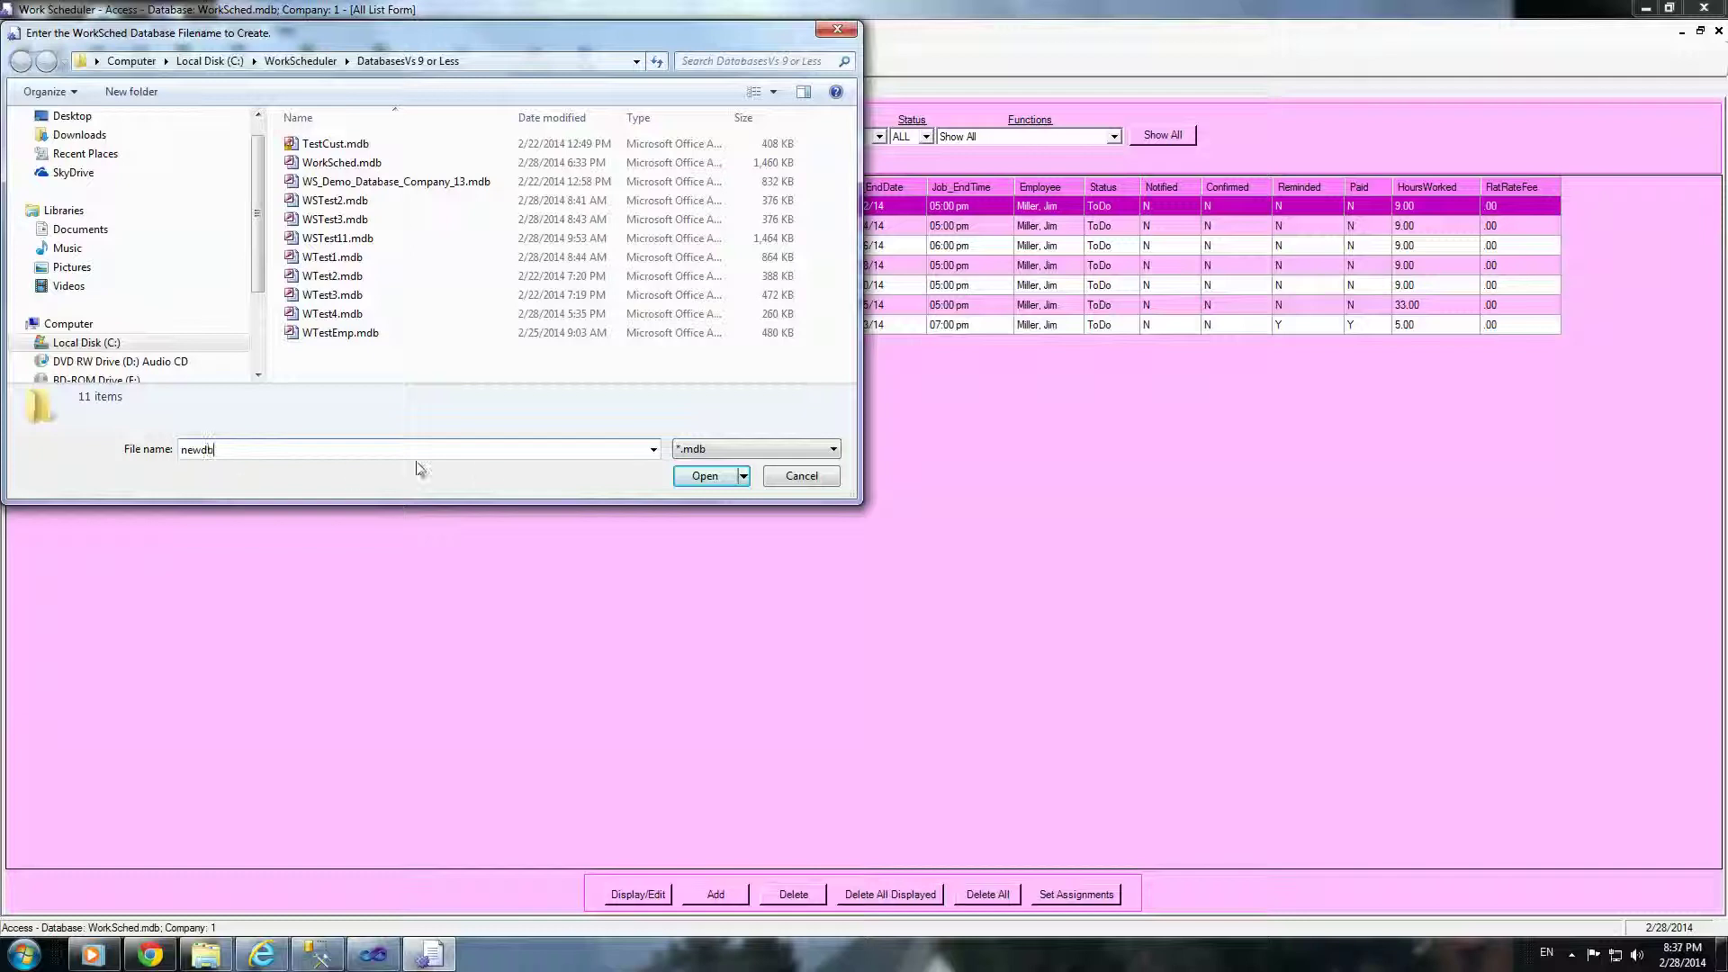
{"action": "left_click", "coordinate": [705, 476]}
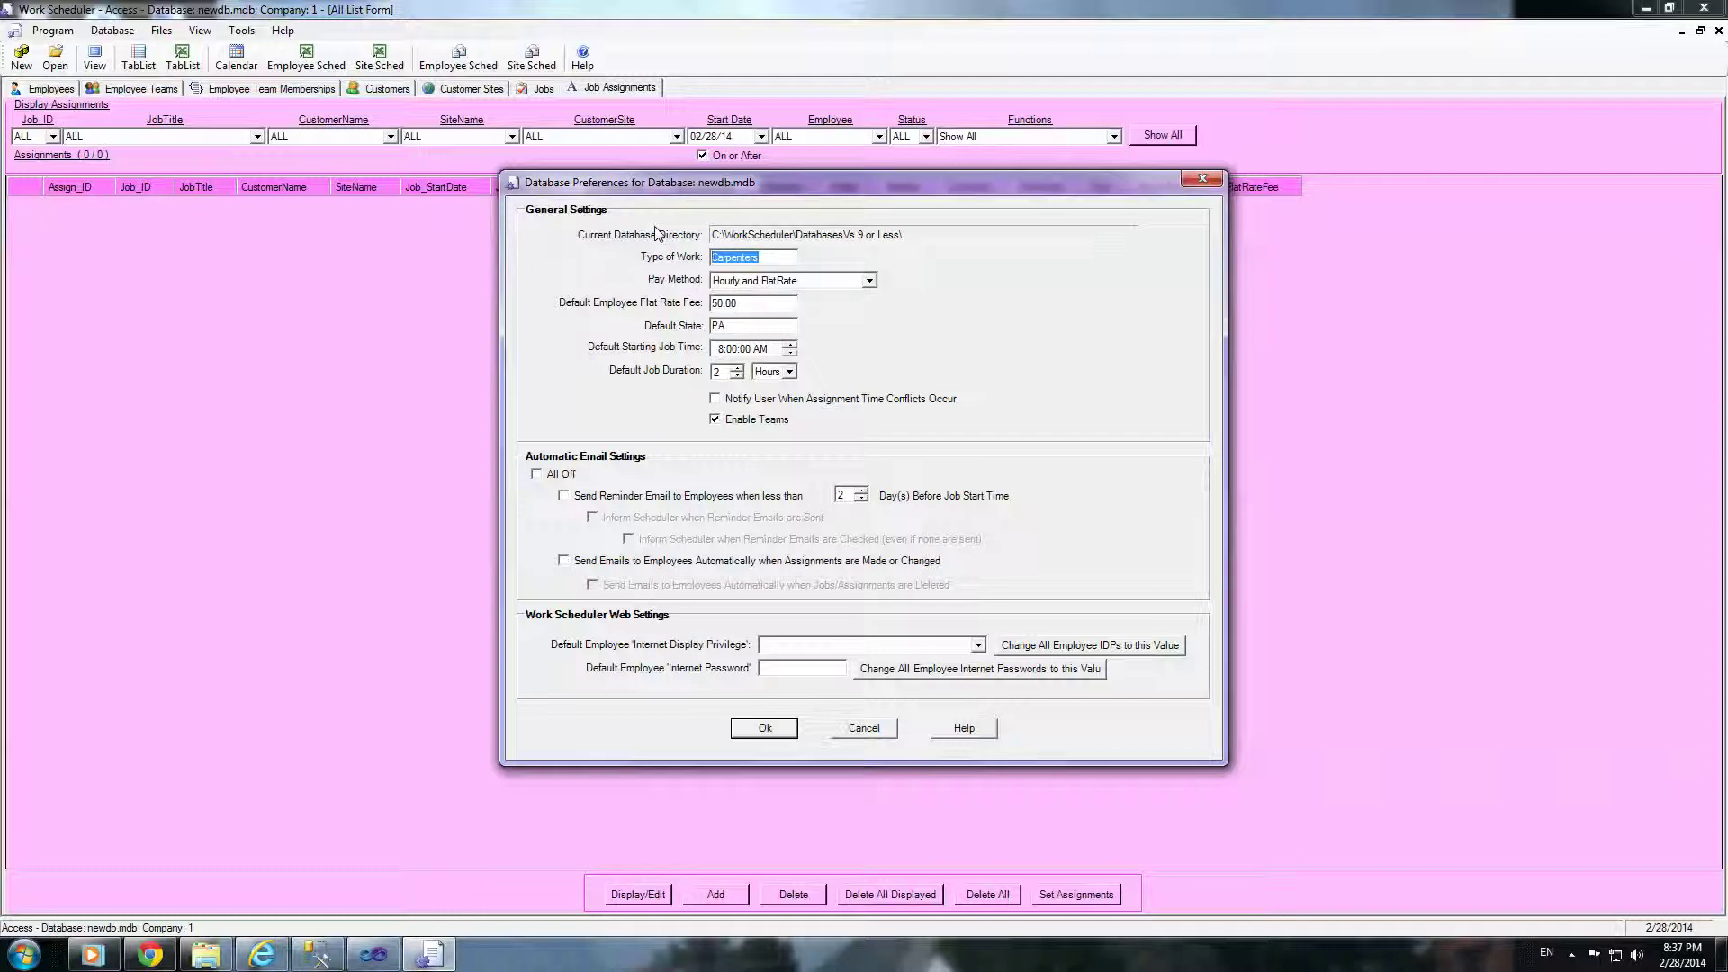
Step: Enter Painter as type of work, leave pay method at Hourly and FlatRate, and save newdb's preferences
{"action": "type", "text": "Pai"}
{"action": "left_click", "coordinate": [792, 258]}
{"action": "left_click", "coordinate": [869, 281]}
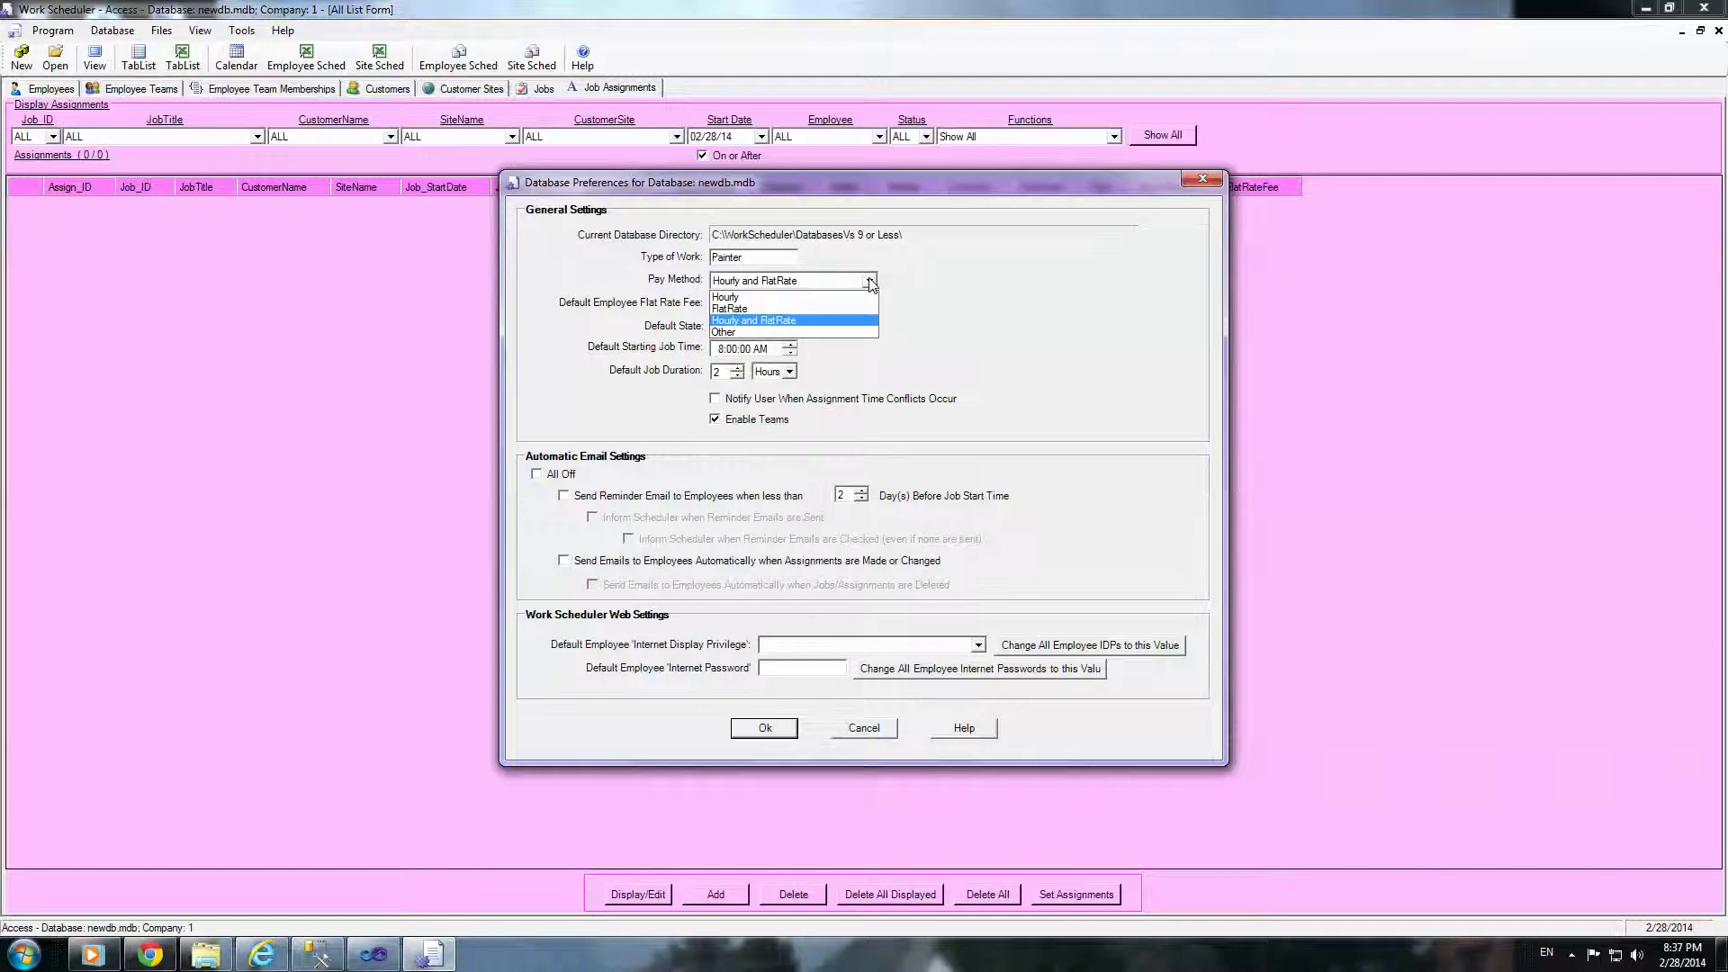
{"action": "left_click", "coordinate": [870, 281]}
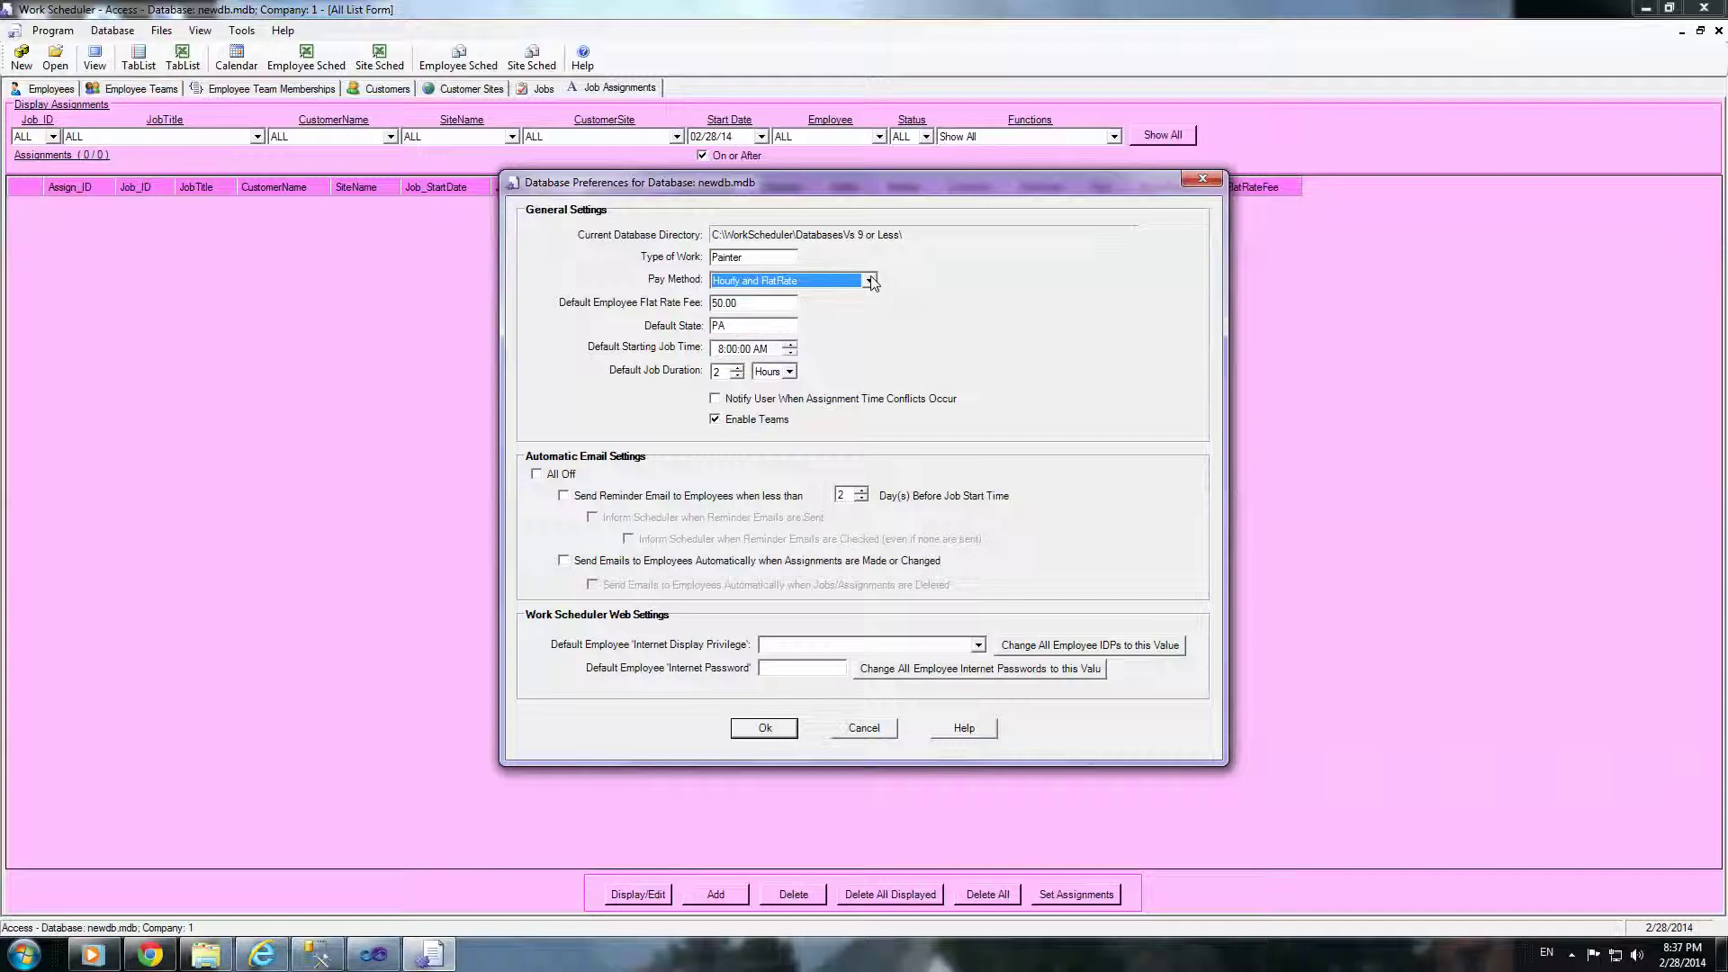
{"action": "left_click", "coordinate": [869, 281]}
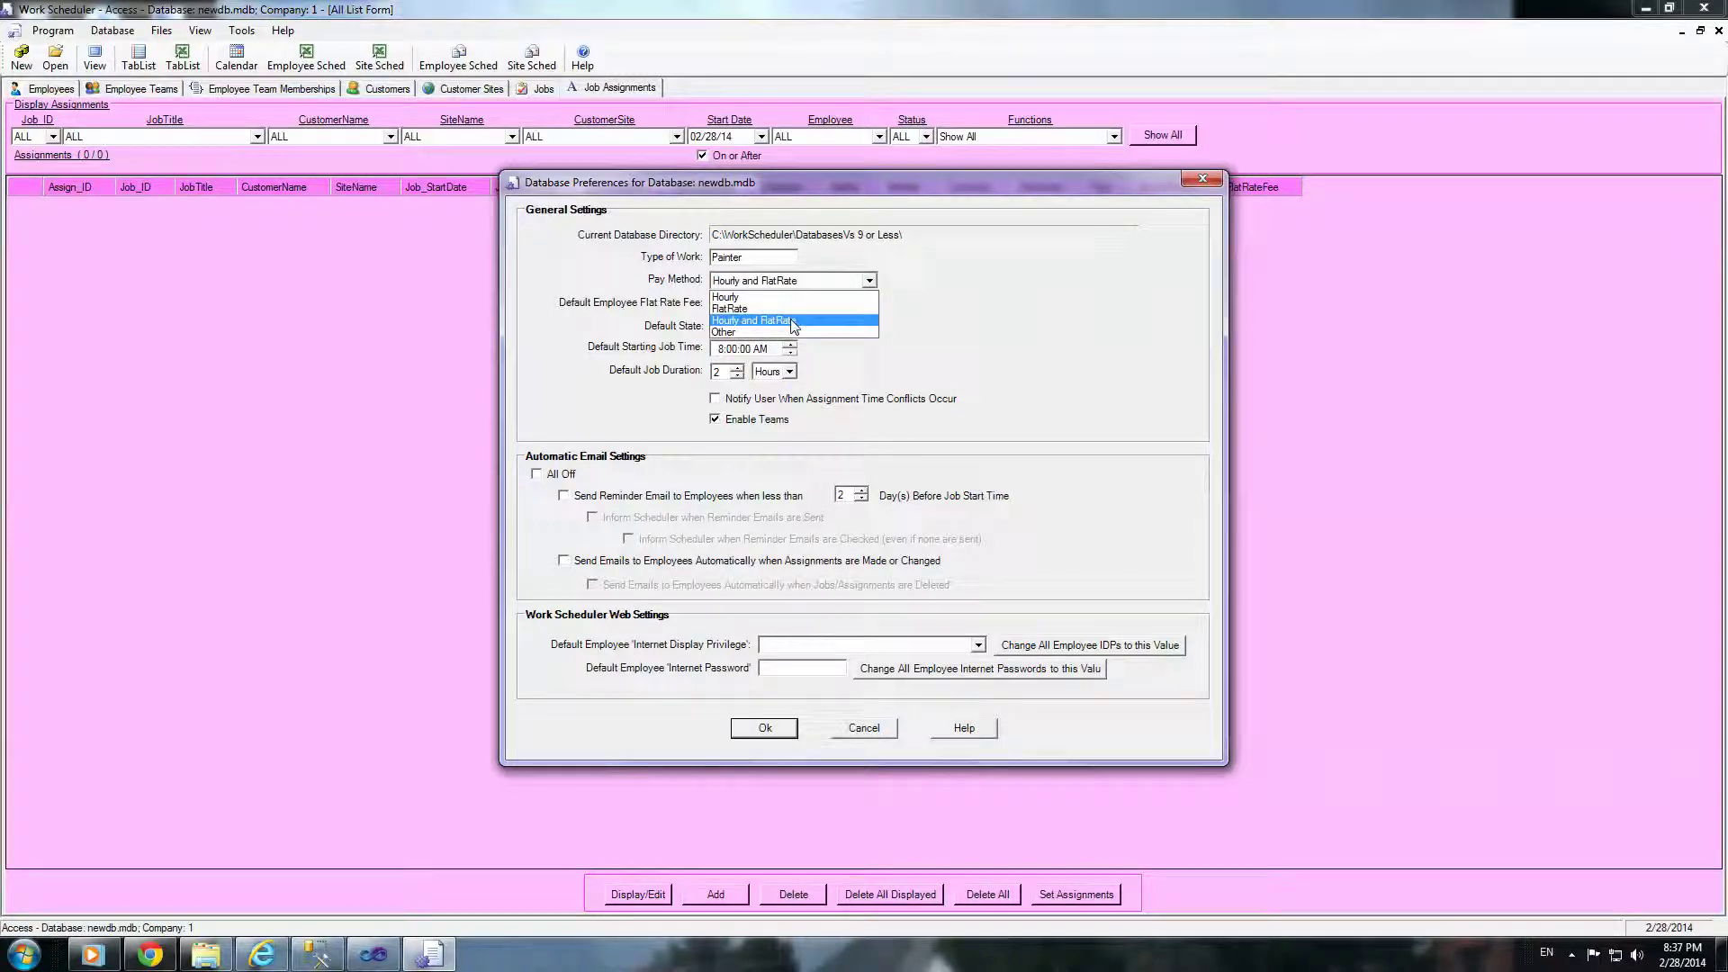
{"action": "left_click", "coordinate": [801, 319]}
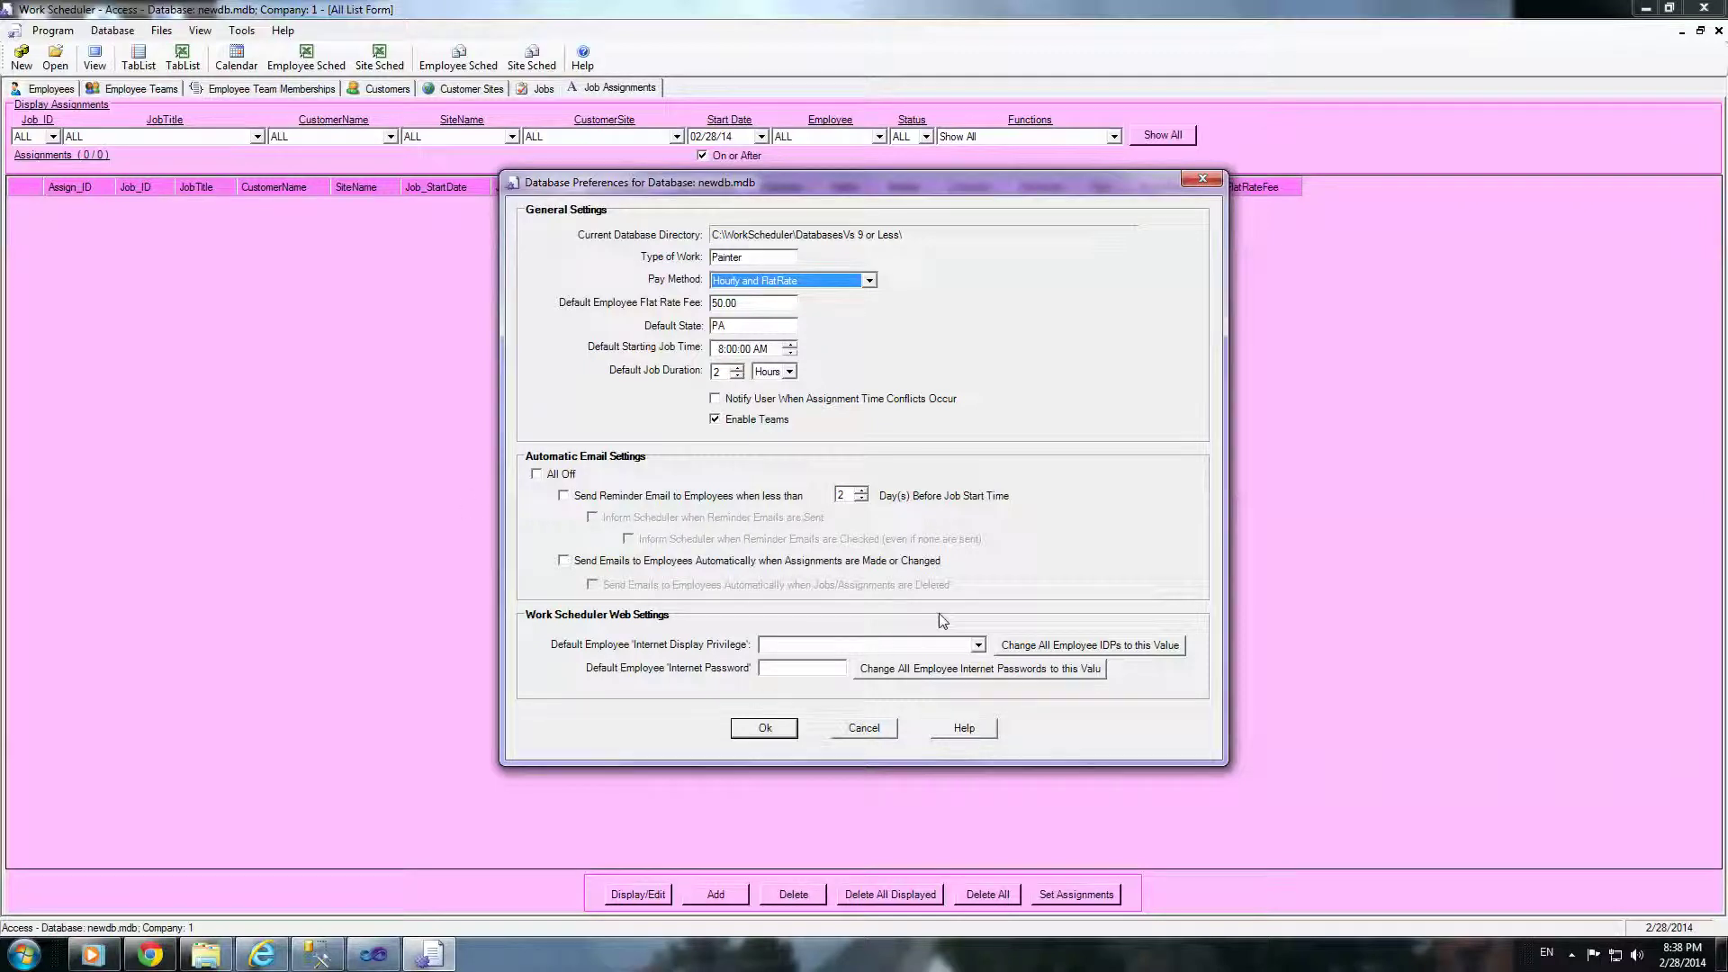
{"action": "left_click", "coordinate": [765, 729]}
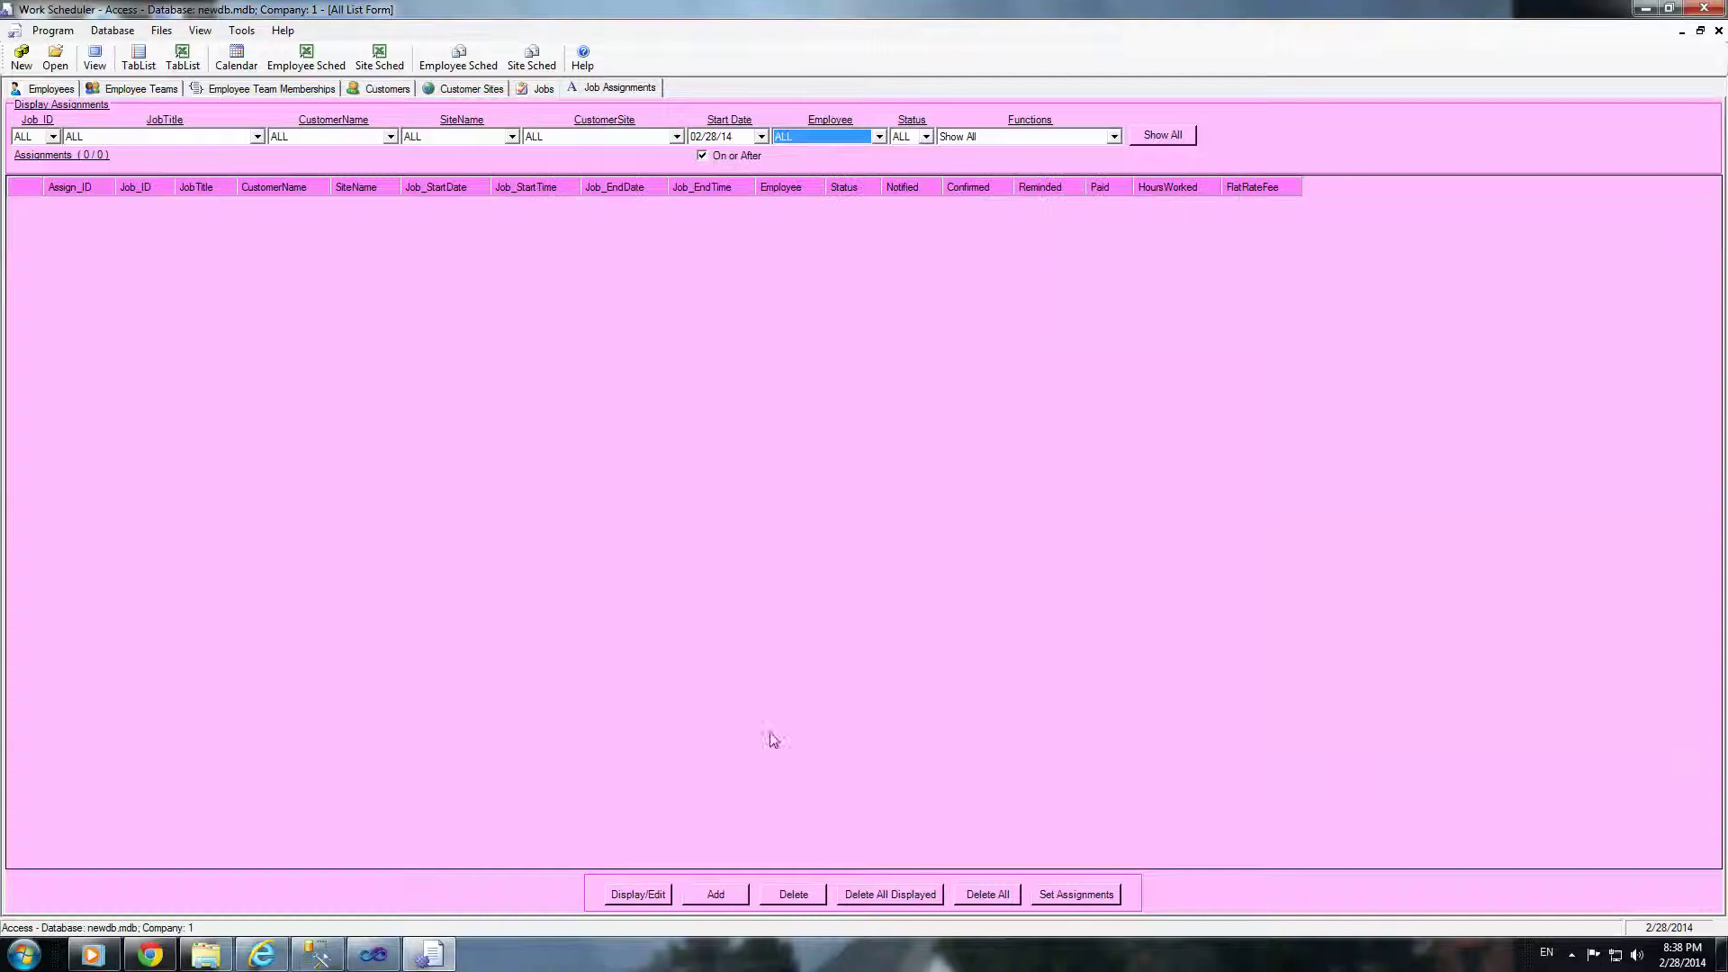
Step: On the Employees list, add the first new employee by entering their first name
{"action": "left_click", "coordinate": [49, 89]}
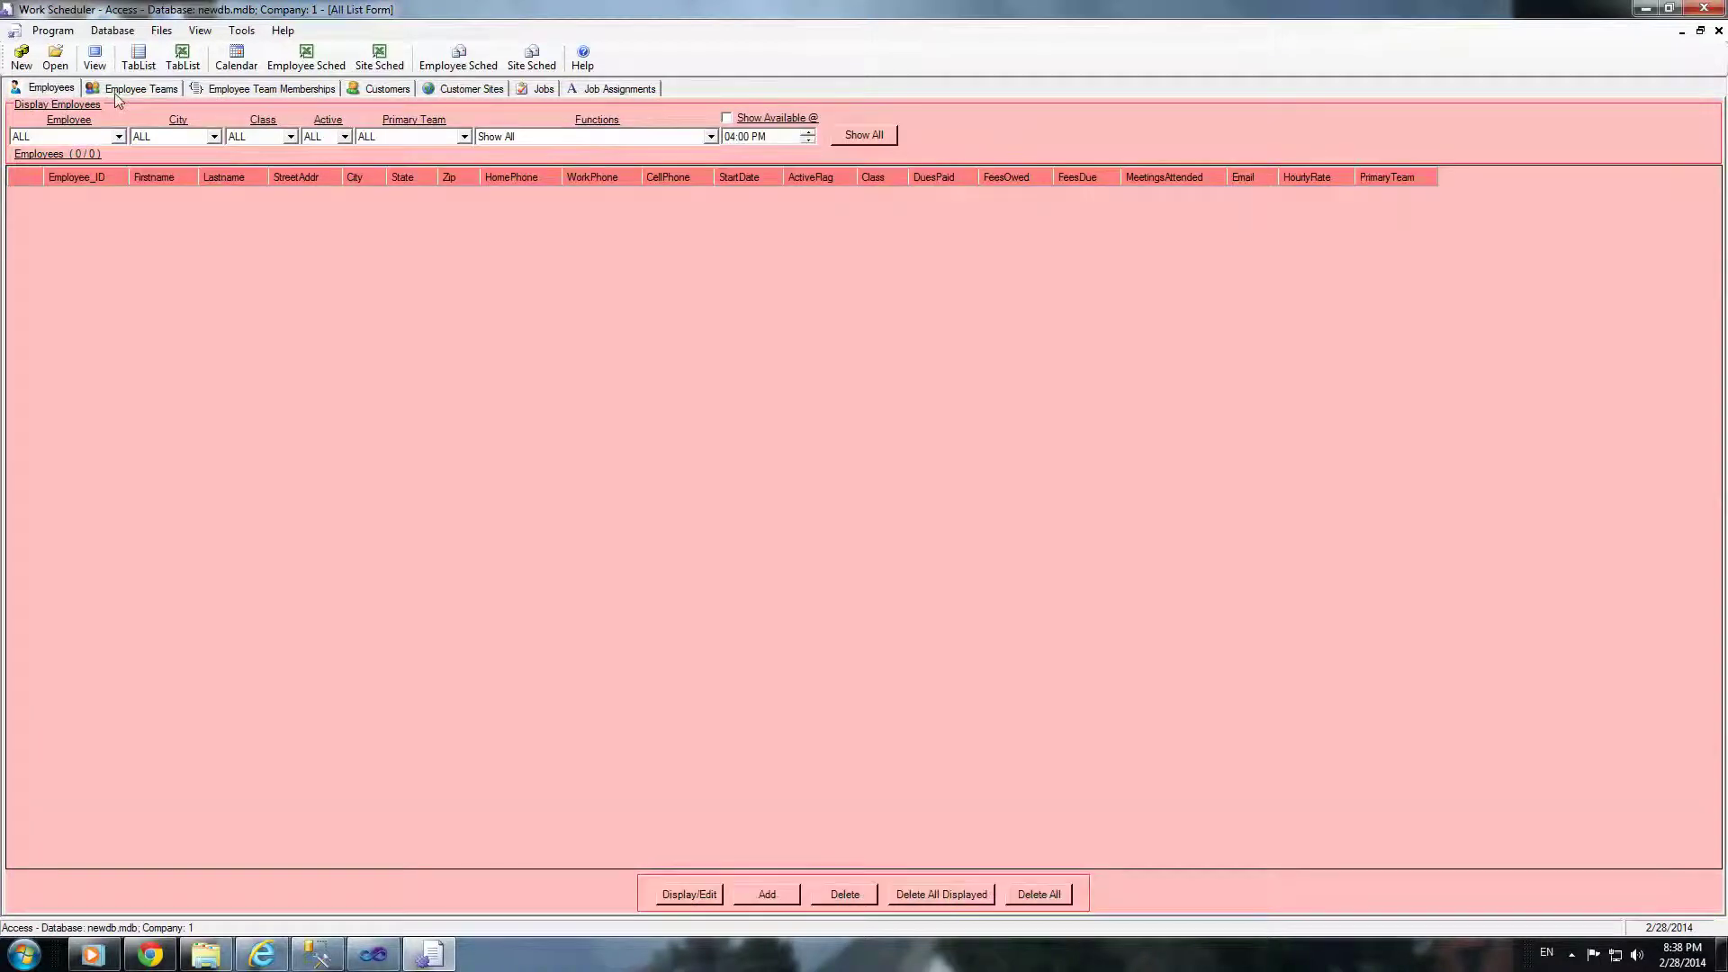
{"action": "left_click", "coordinate": [117, 90]}
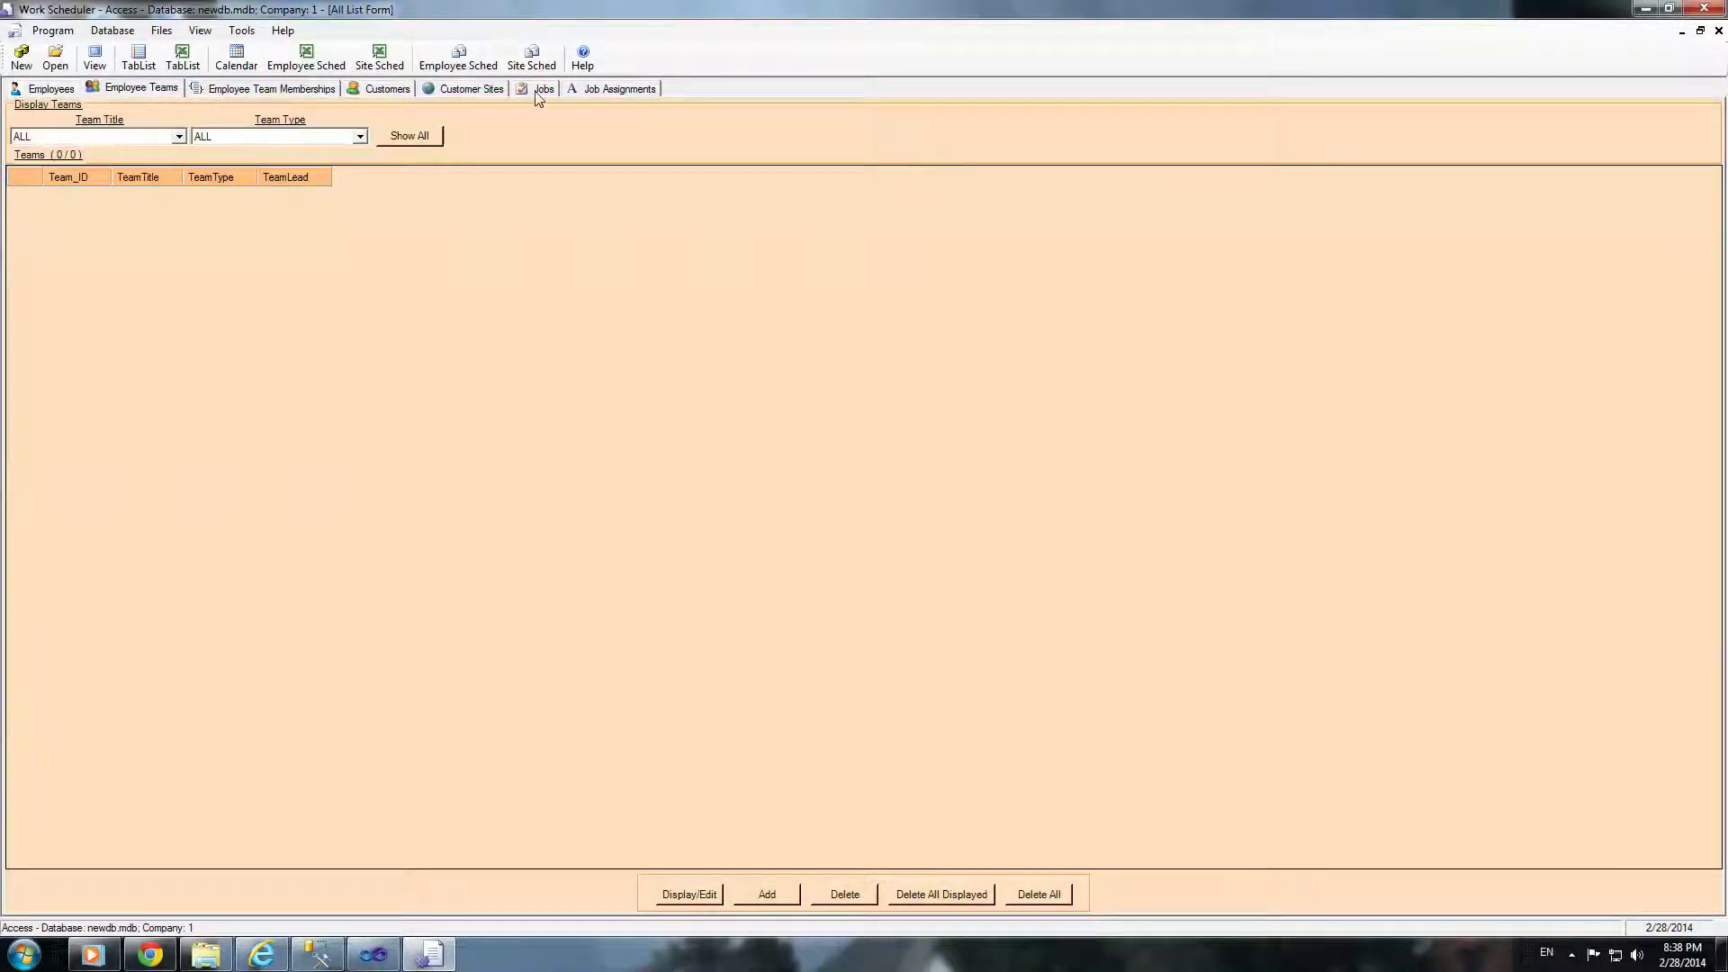
{"action": "left_click", "coordinate": [72, 89]}
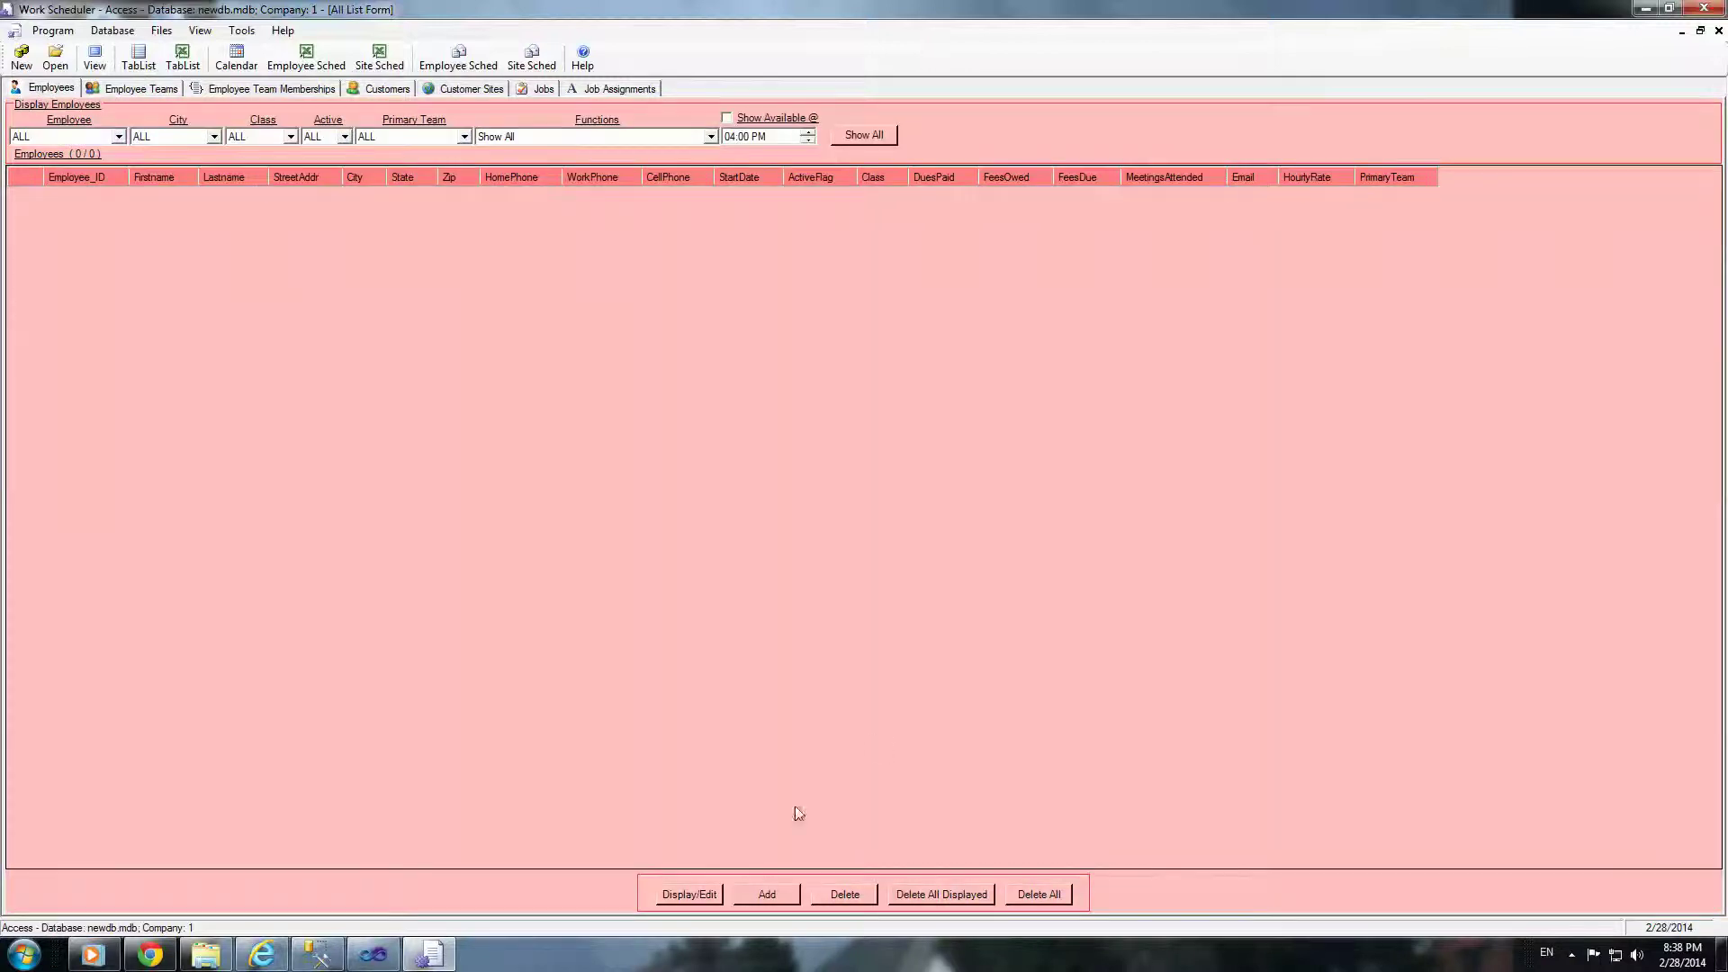
{"action": "left_click", "coordinate": [767, 894]}
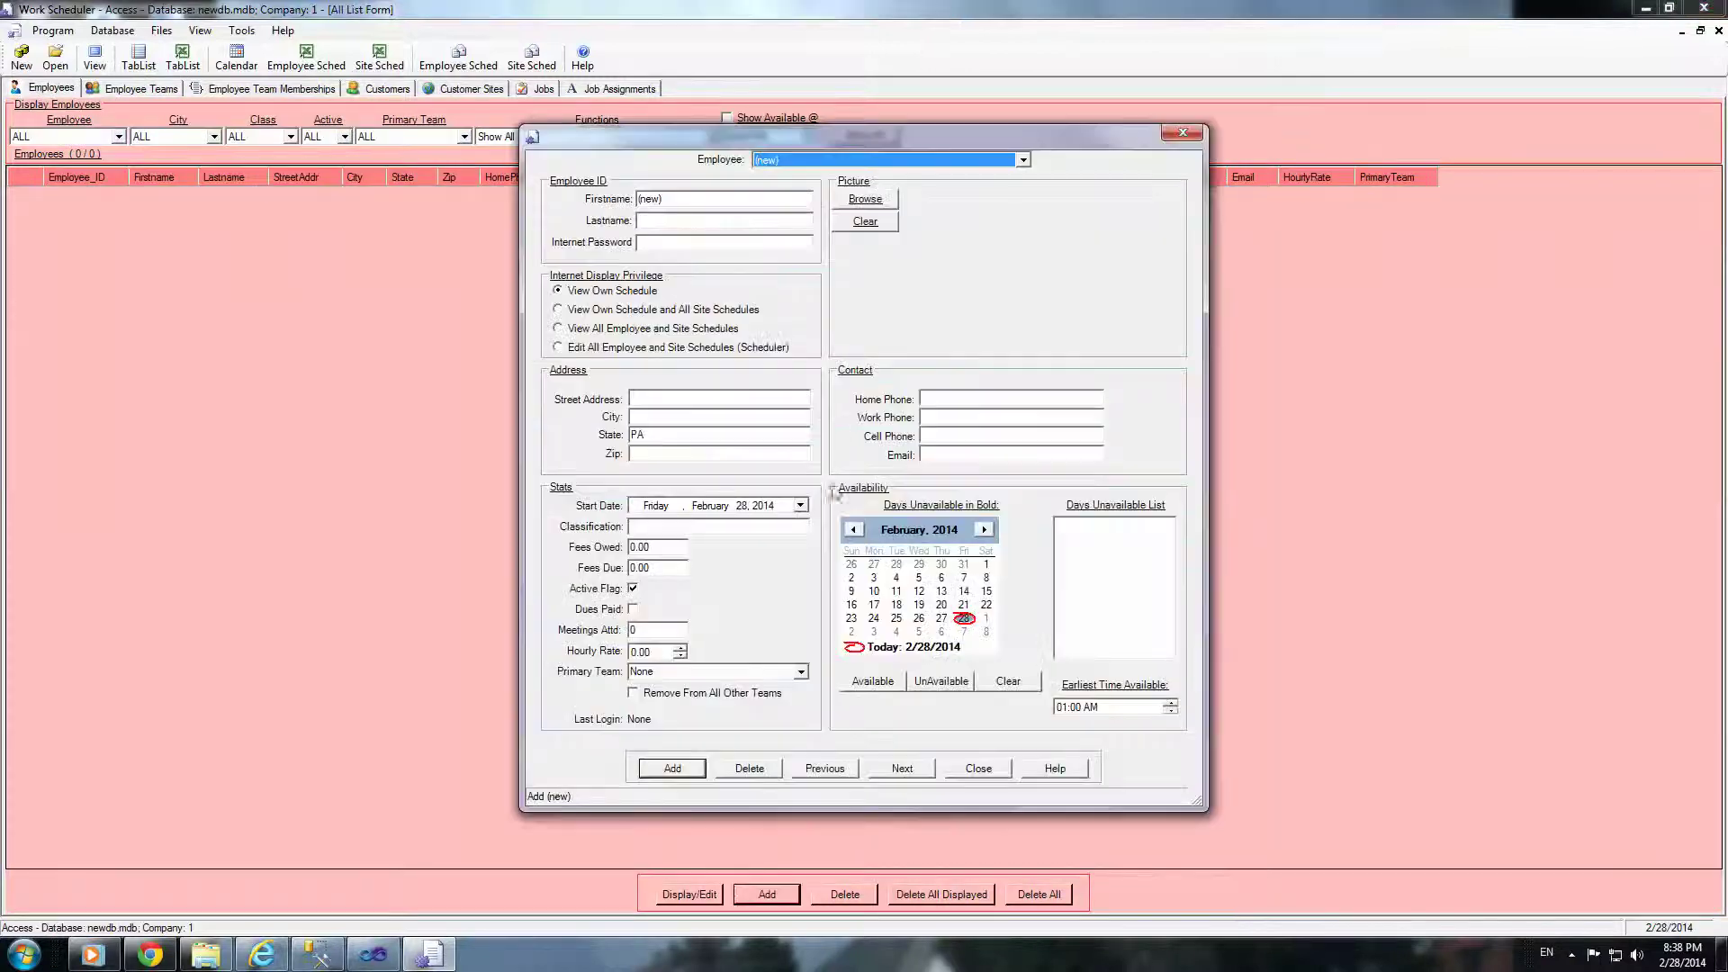
{"action": "left_click", "coordinate": [693, 196]}
{"action": "type", "text": "Jim"}
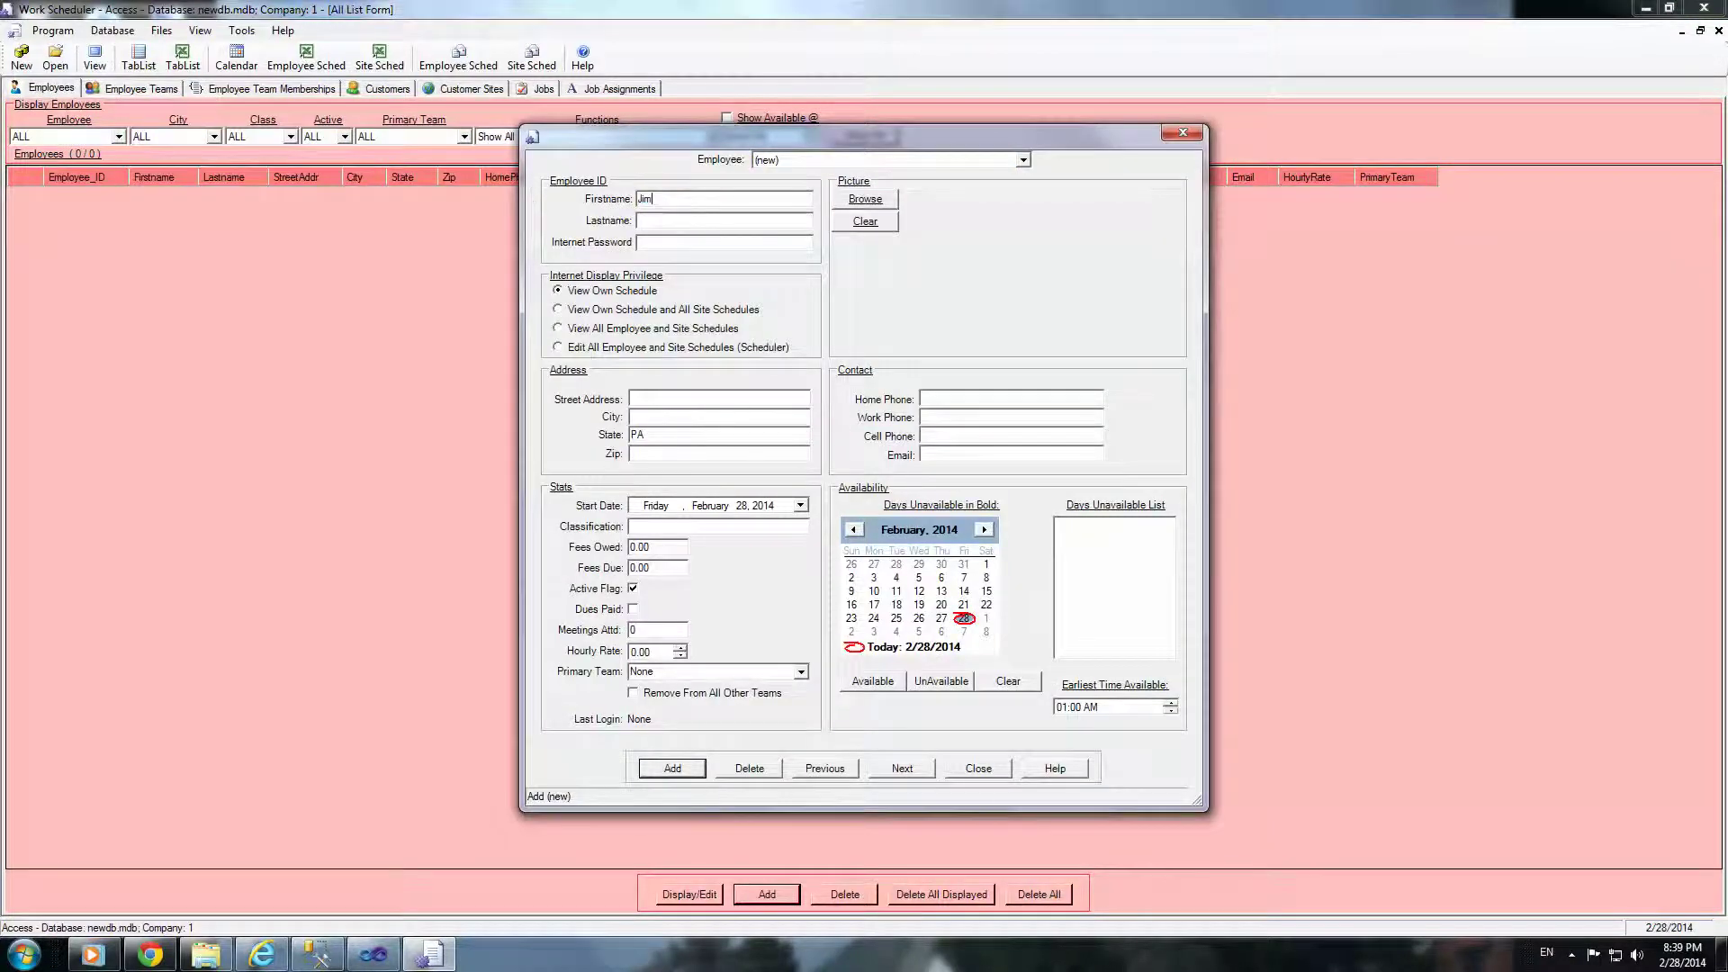
{"action": "type", "text": ","}
{"action": "key", "text": "BackSpace"}
{"action": "type", "text": ","}
{"action": "key", "text": "BackSpace"}
{"action": "left_click", "coordinate": [680, 771]}
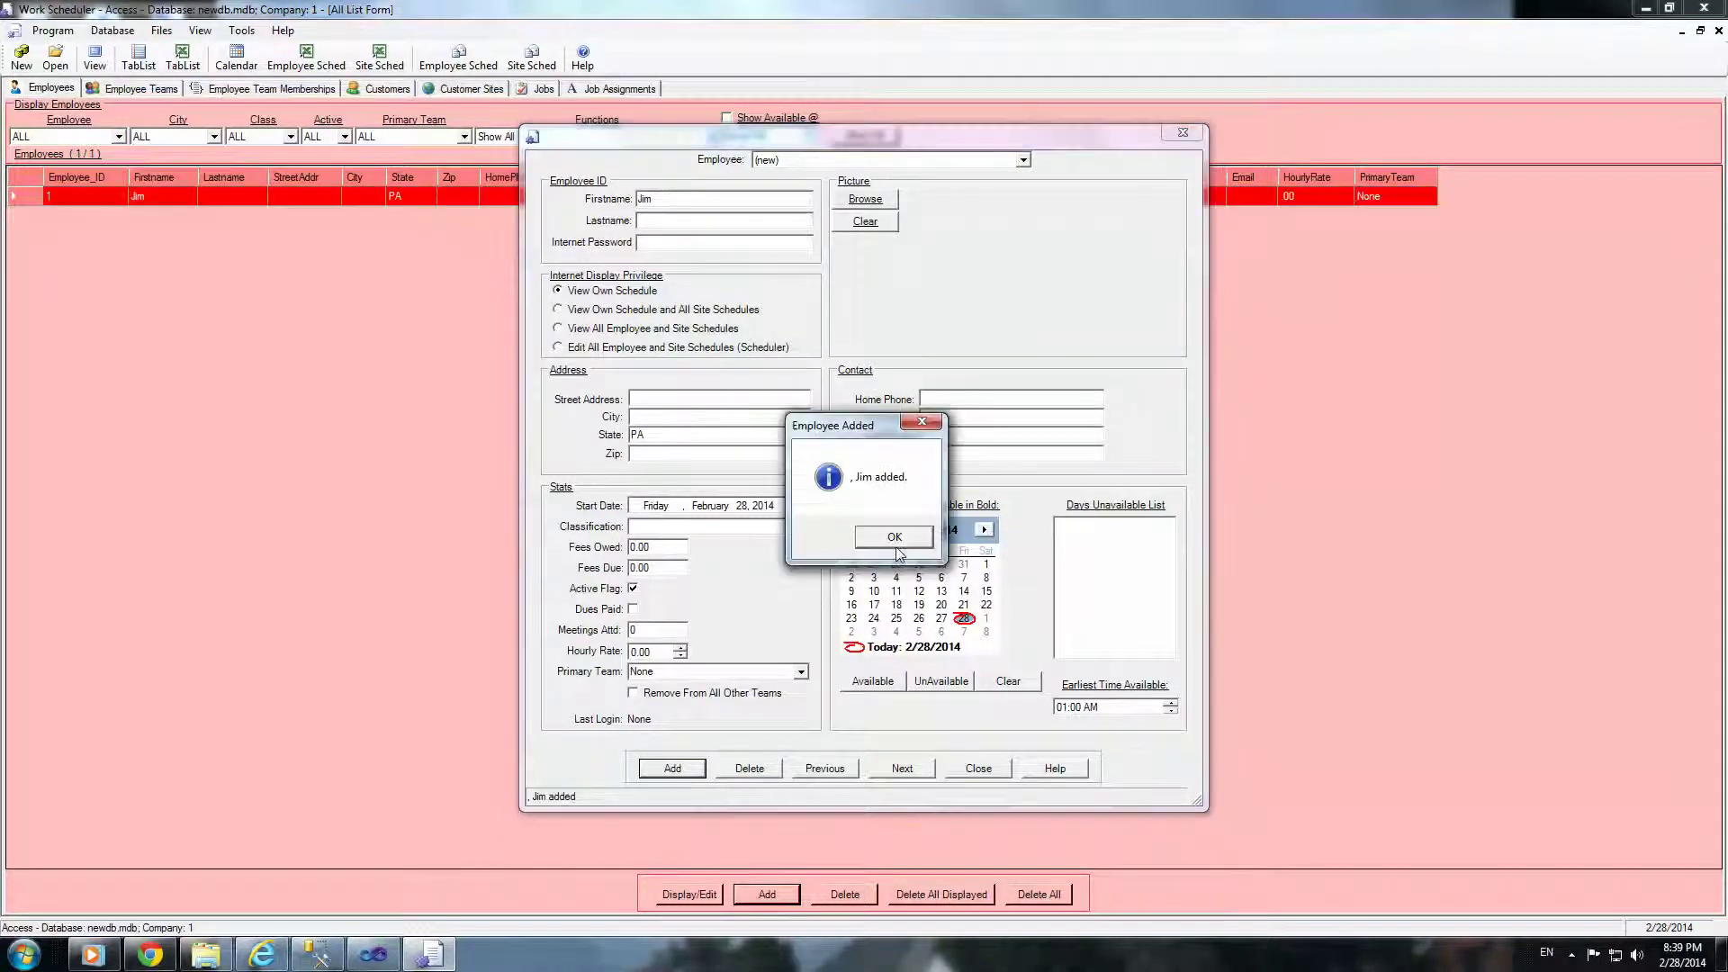
{"action": "left_click", "coordinate": [897, 545]}
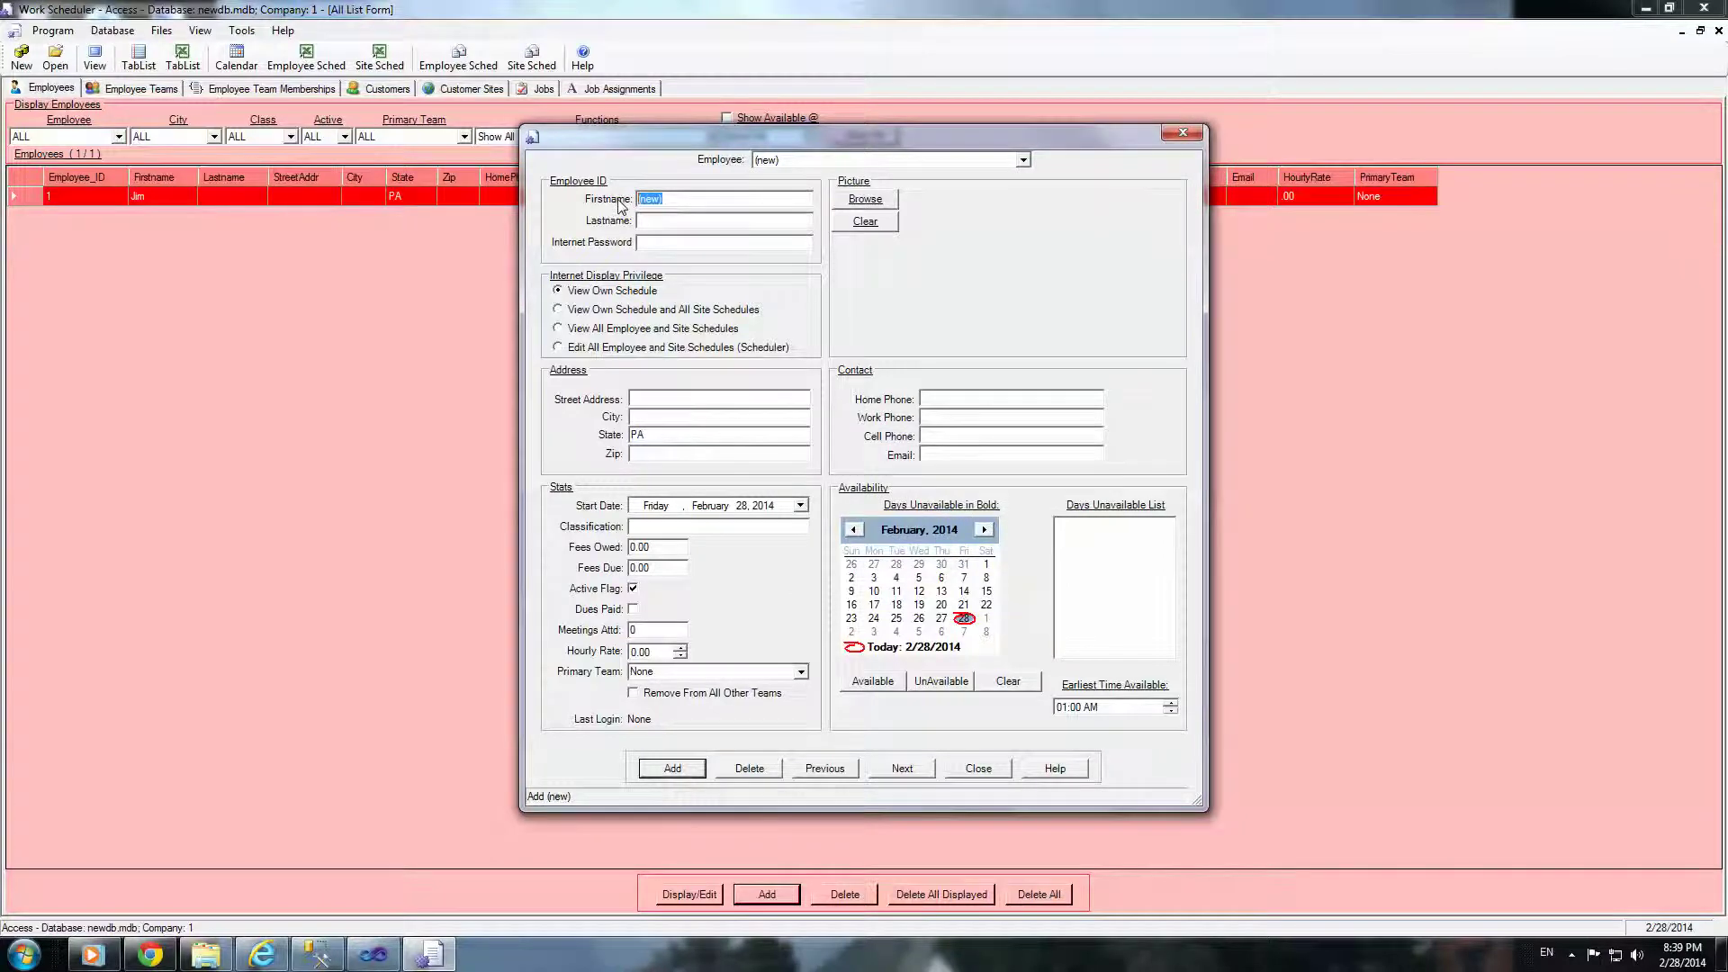
Step: Add the second and third employees by first name, then close the employee form
{"action": "type", "text": "Bob"}
{"action": "left_click", "coordinate": [670, 767]}
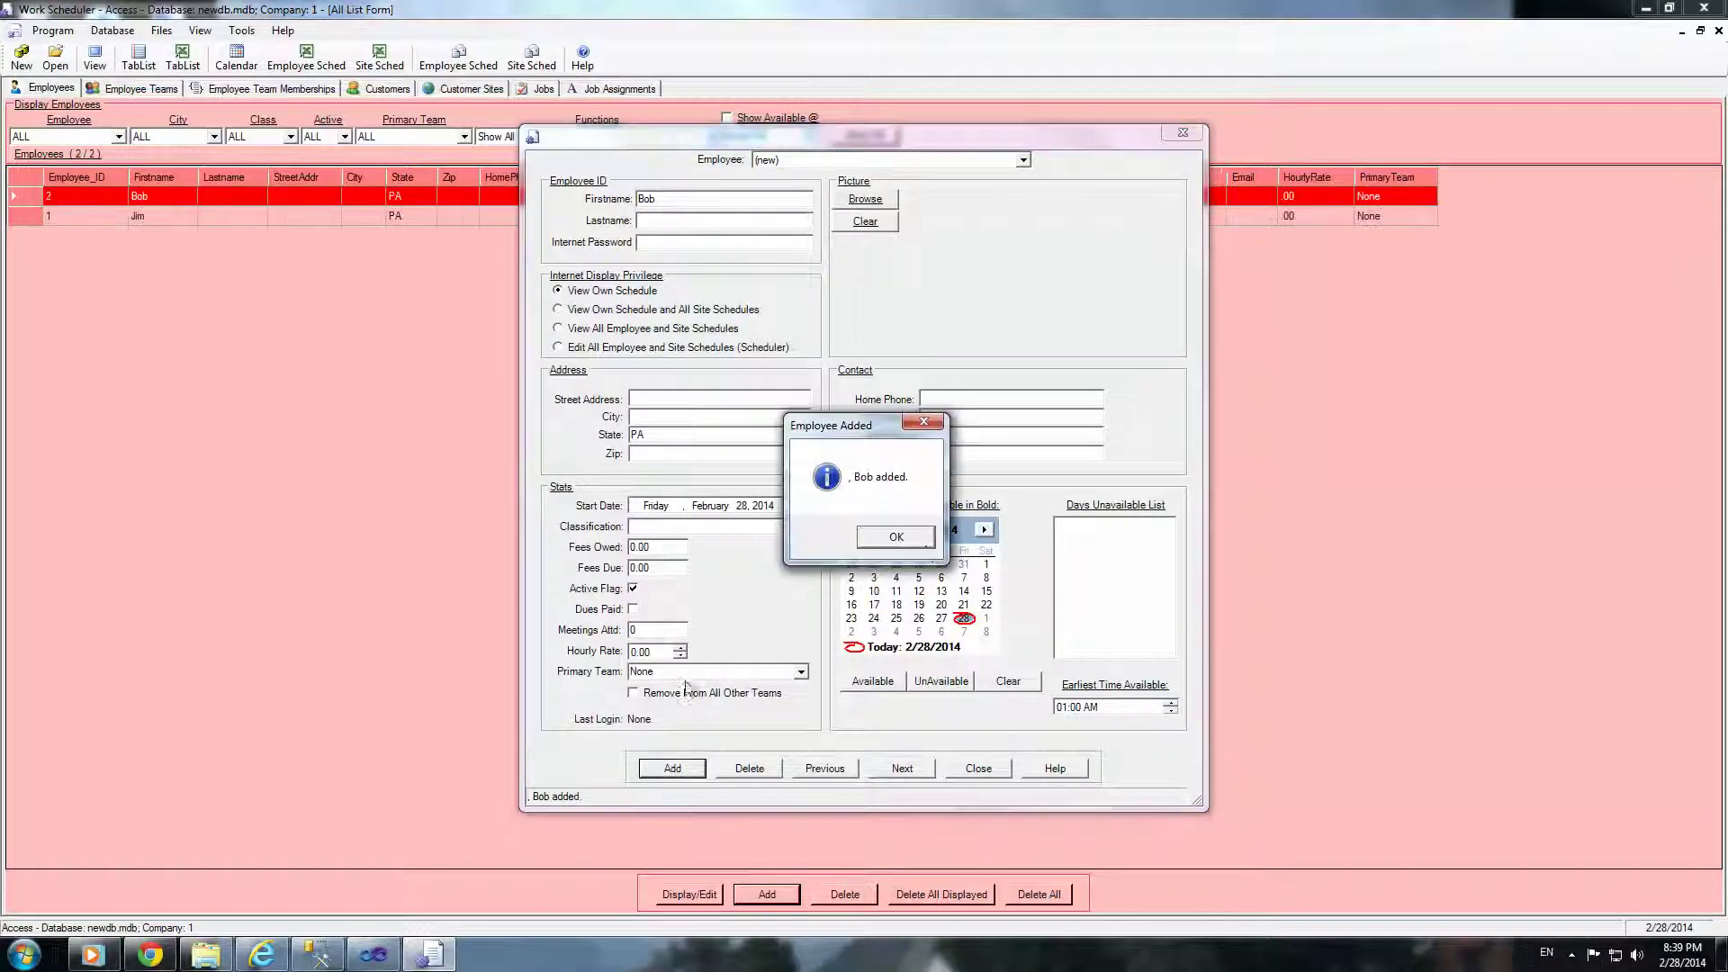
{"action": "left_click", "coordinate": [927, 544]}
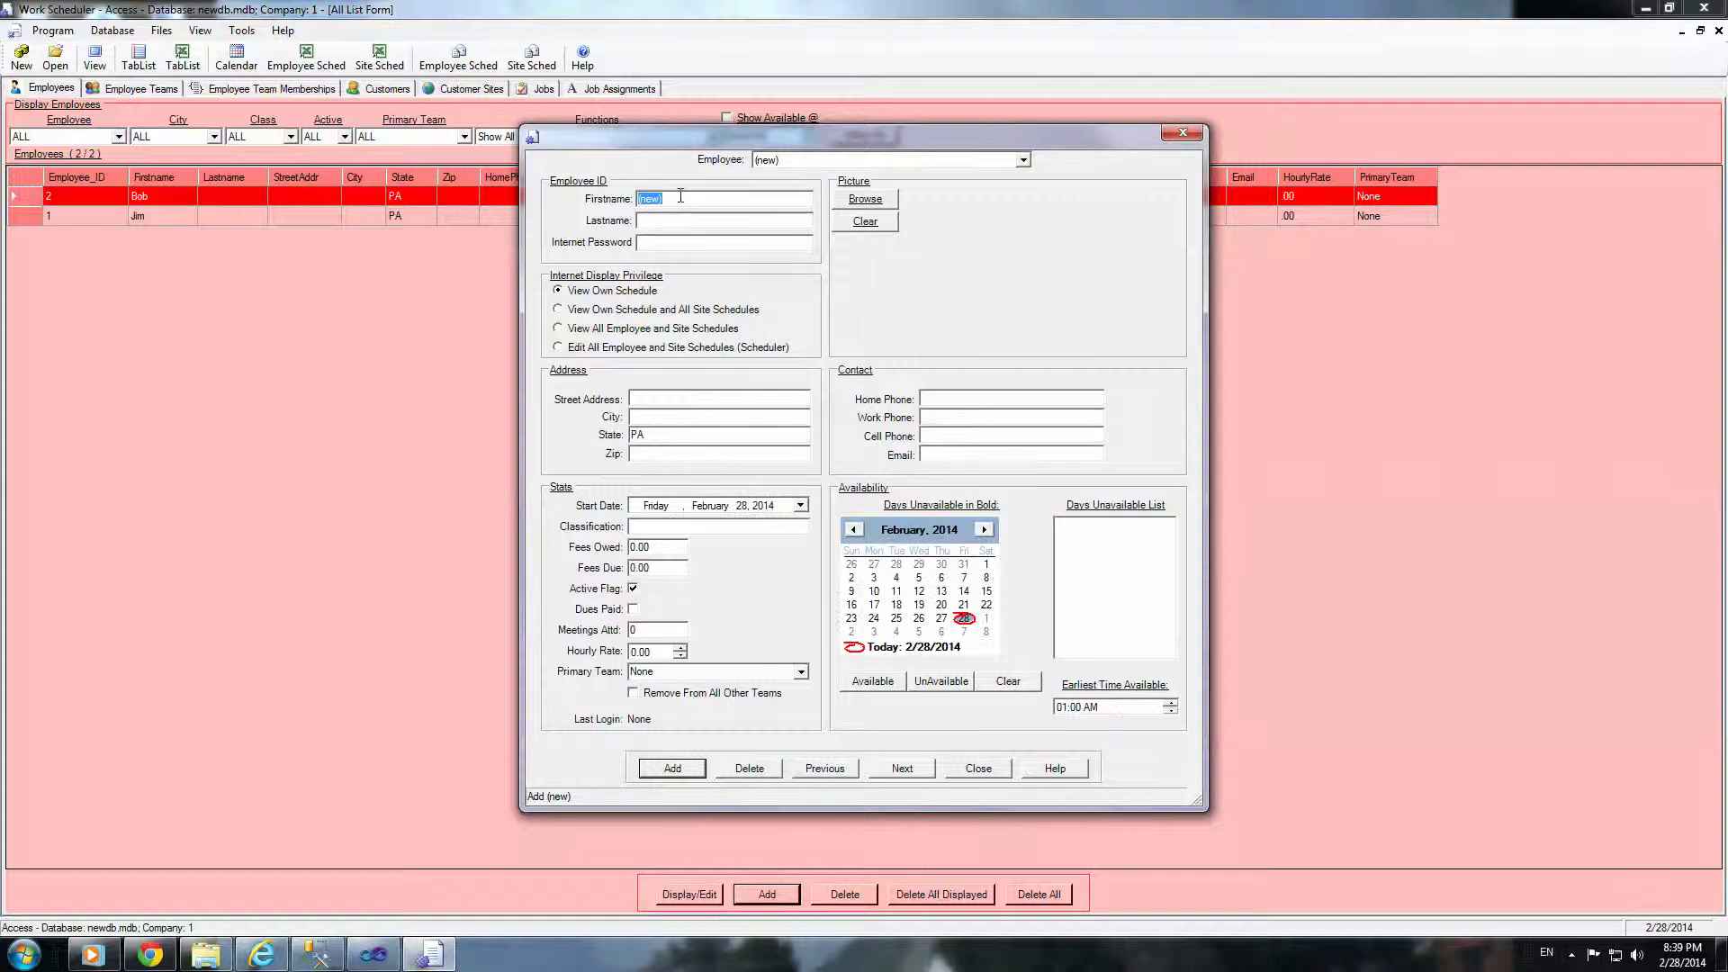
{"action": "type", "text": "Don"}
{"action": "left_click", "coordinate": [675, 770]}
{"action": "left_click", "coordinate": [928, 539]}
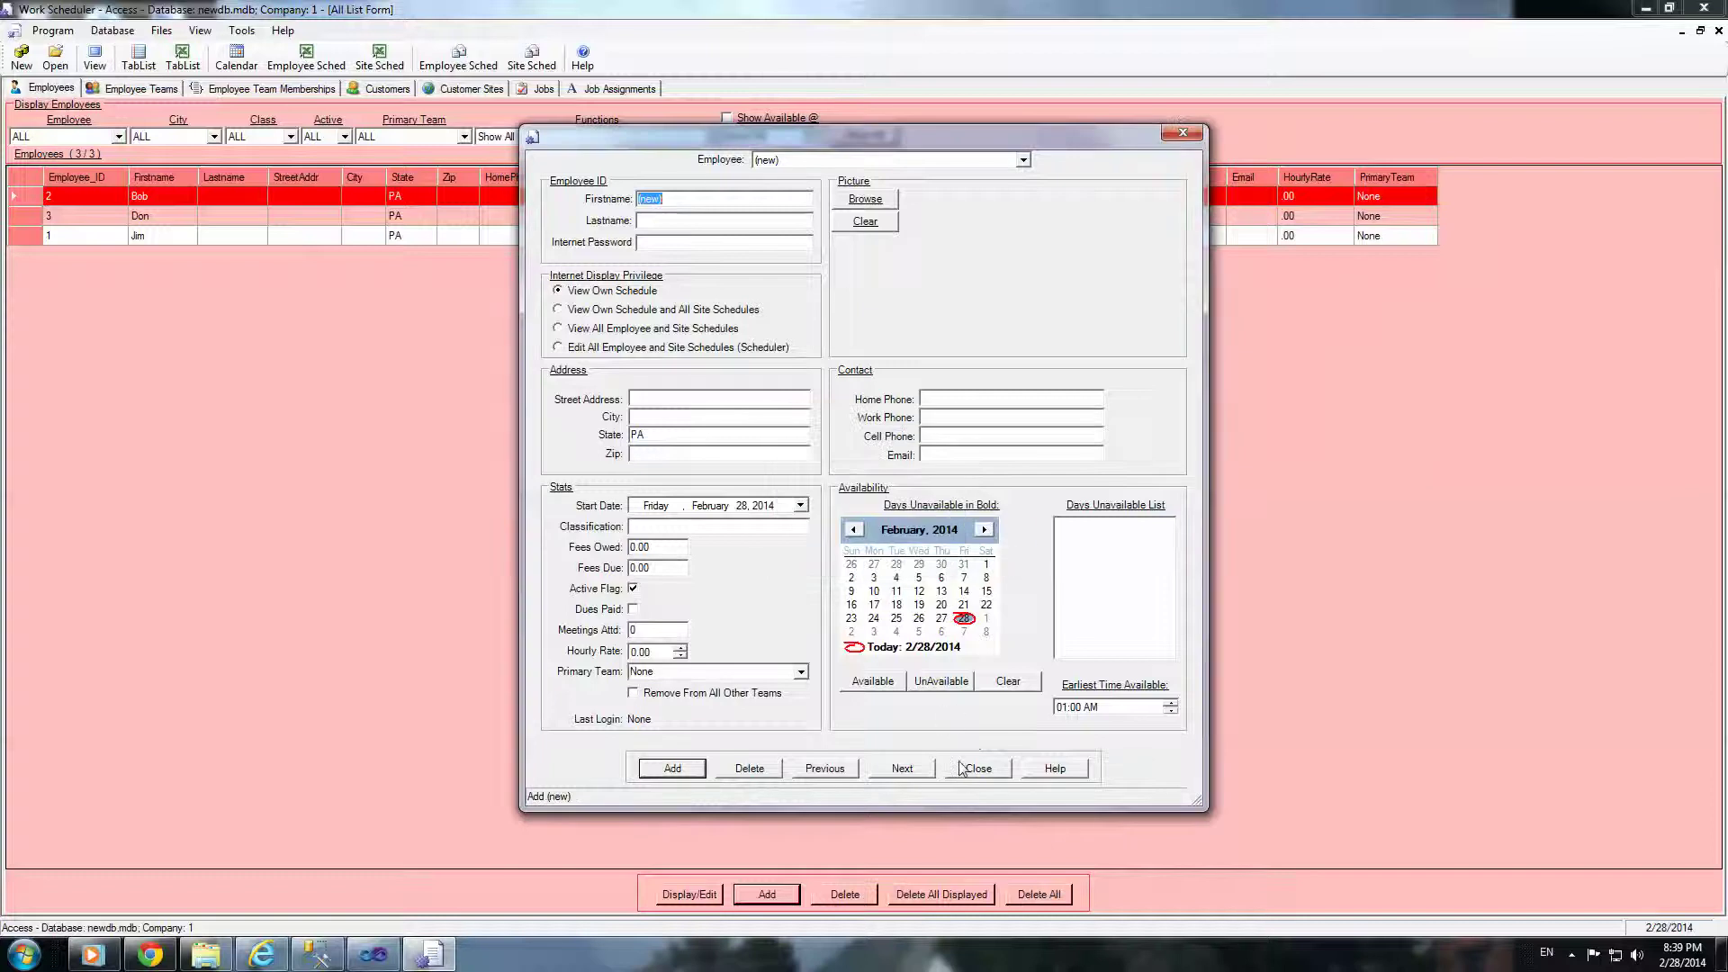
{"action": "left_click", "coordinate": [978, 768]}
Step: On the Customers list, add customer C1
{"action": "left_click", "coordinate": [142, 89]}
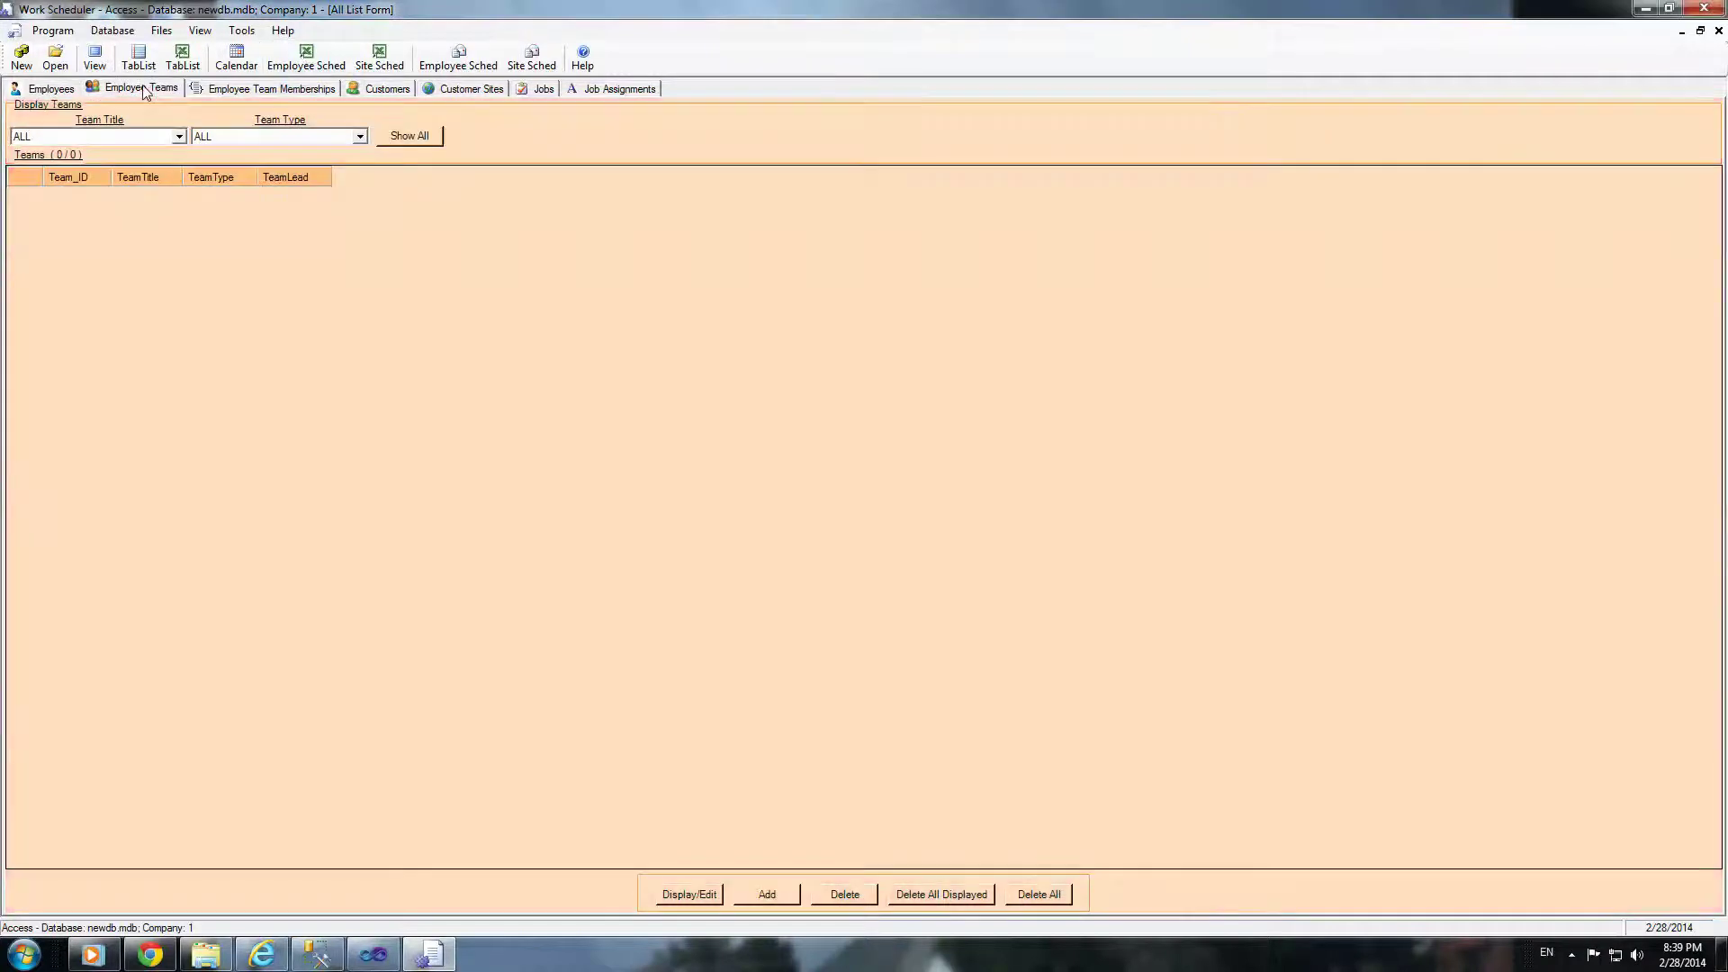
{"action": "left_click", "coordinate": [331, 92]}
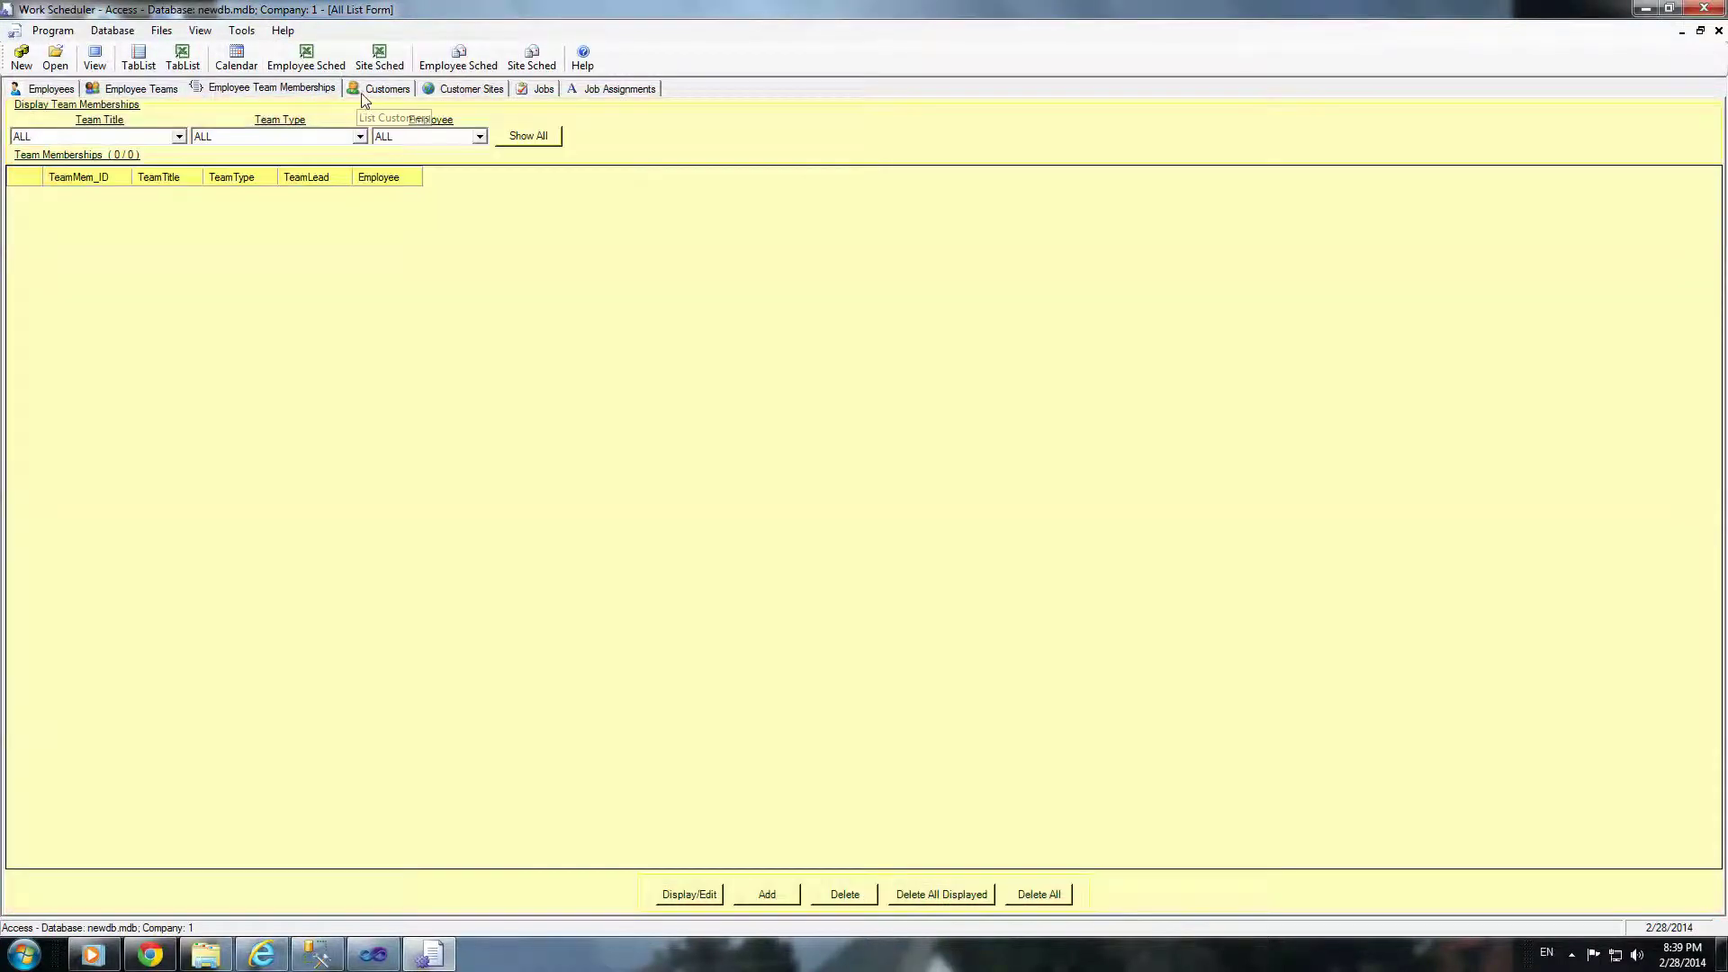
{"action": "left_click", "coordinate": [374, 92]}
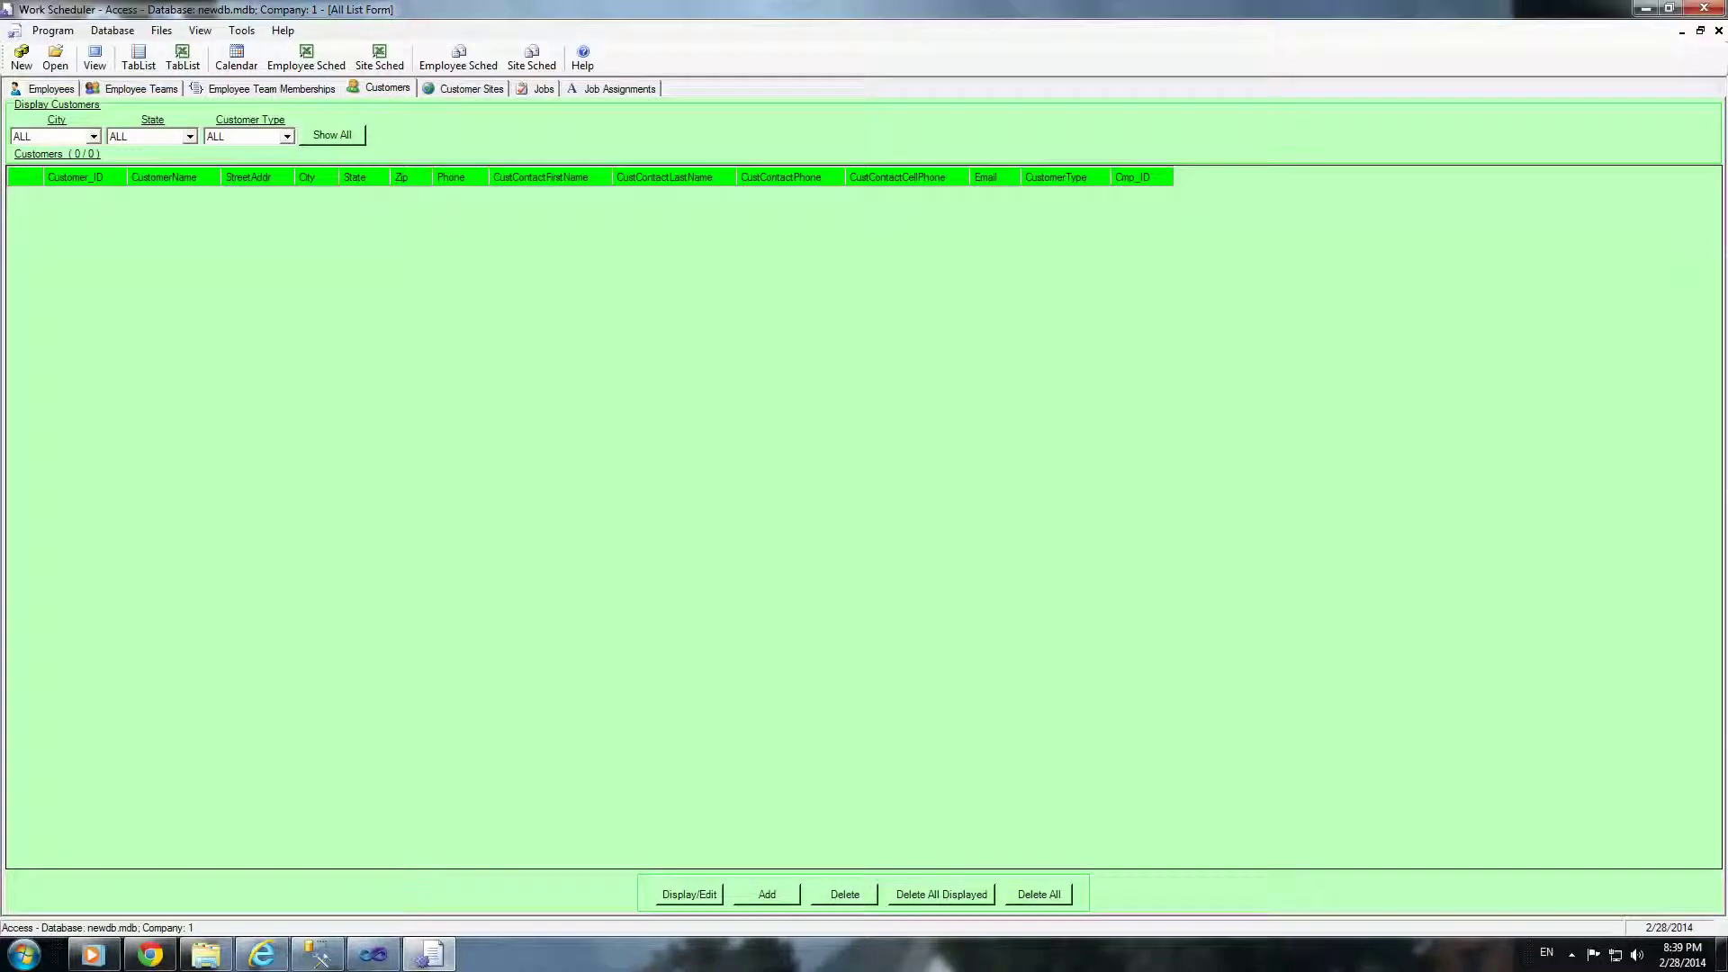
{"action": "left_click", "coordinate": [785, 894]}
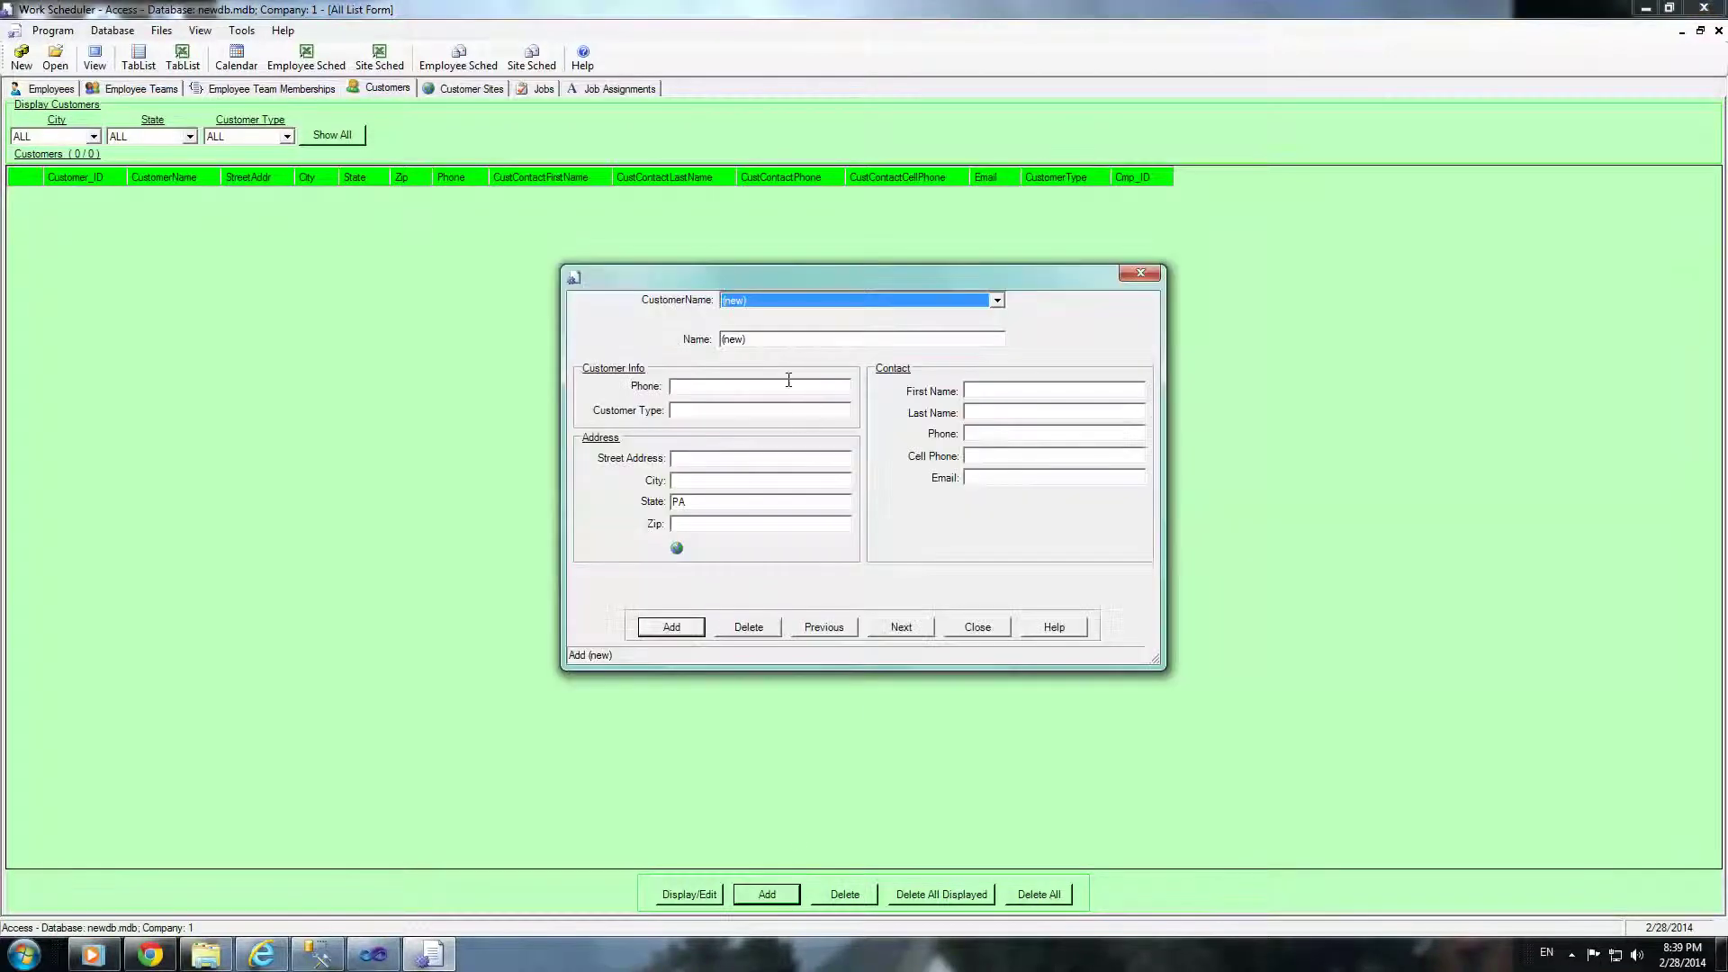
{"action": "key", "text": "Tab"}
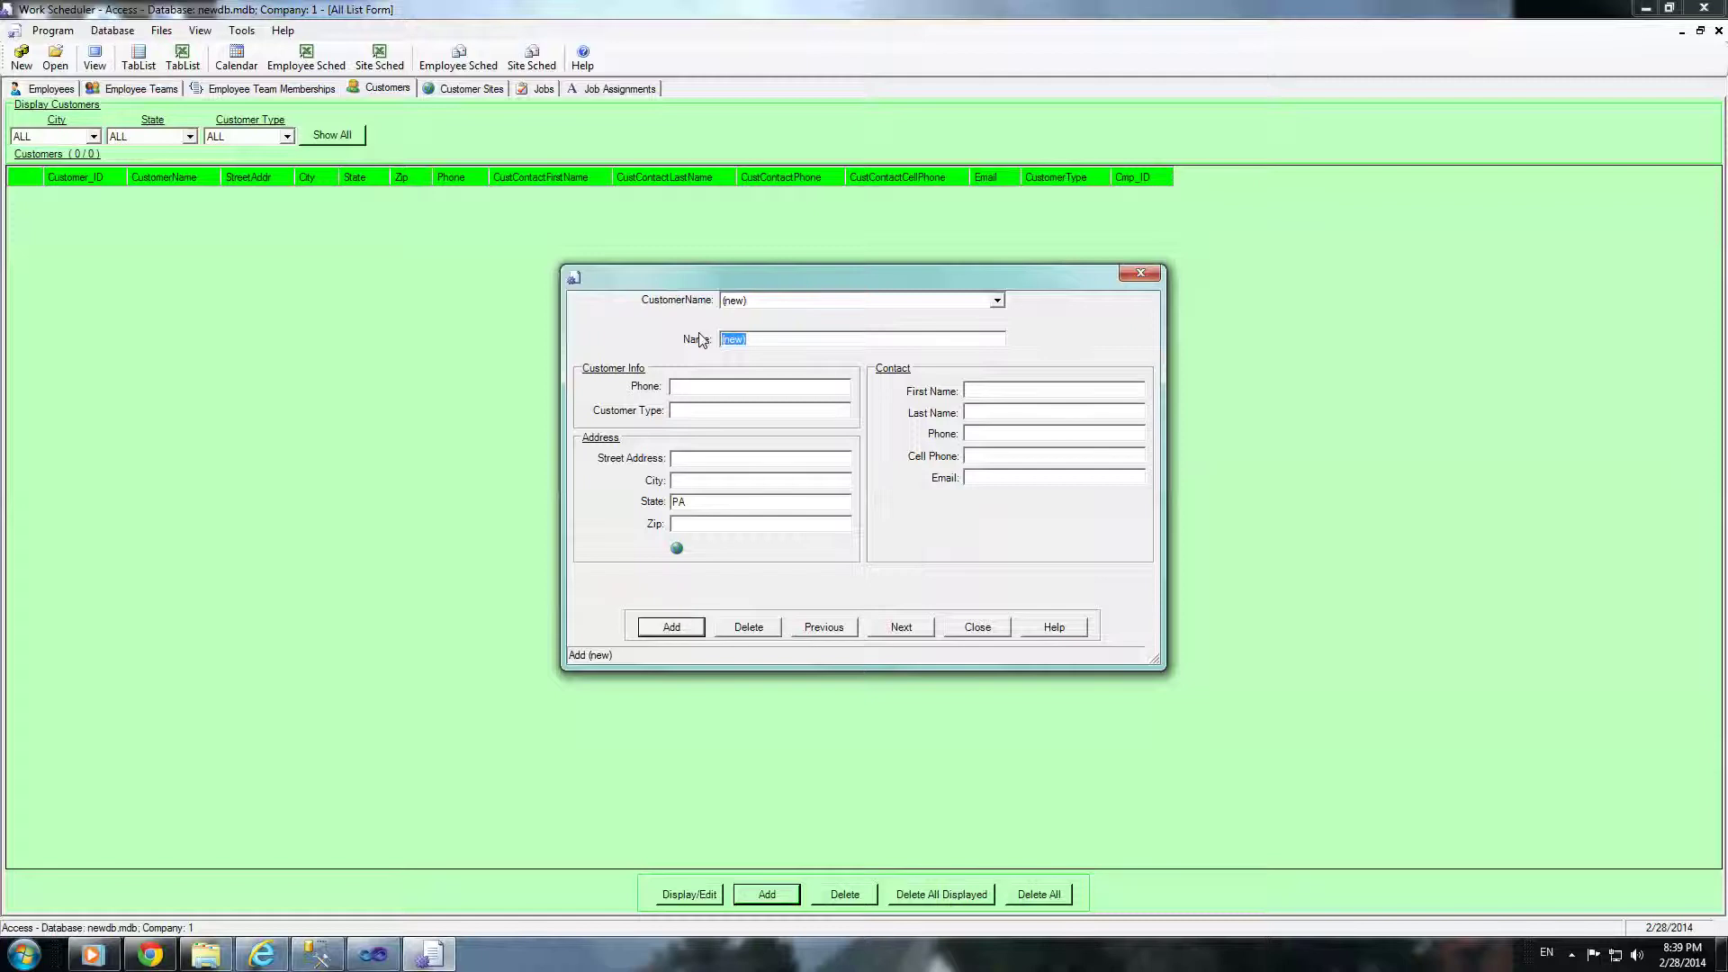
{"action": "type", "text": "C1"}
{"action": "left_click", "coordinate": [696, 629]}
{"action": "left_click", "coordinate": [881, 542]}
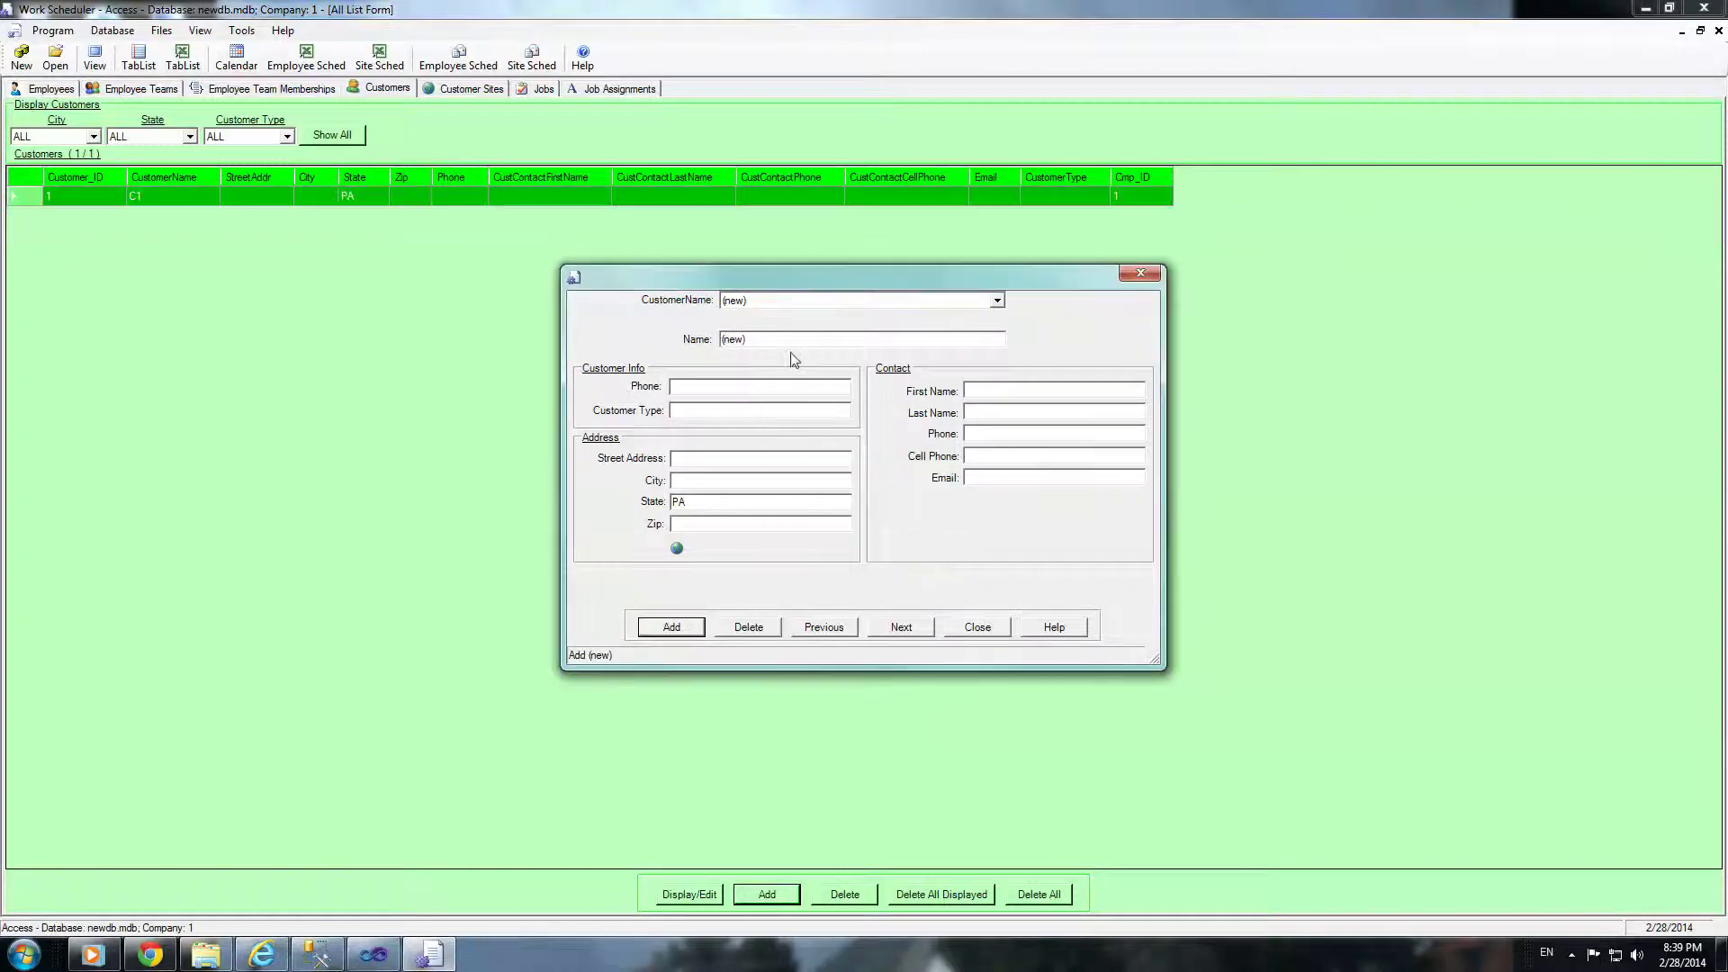
Step: Add customers C2 and C3, then close the customer entry form
{"action": "key", "text": "Tab"}
{"action": "type", "text": "C2"}
{"action": "left_click", "coordinate": [682, 628]}
{"action": "left_click", "coordinate": [877, 540]}
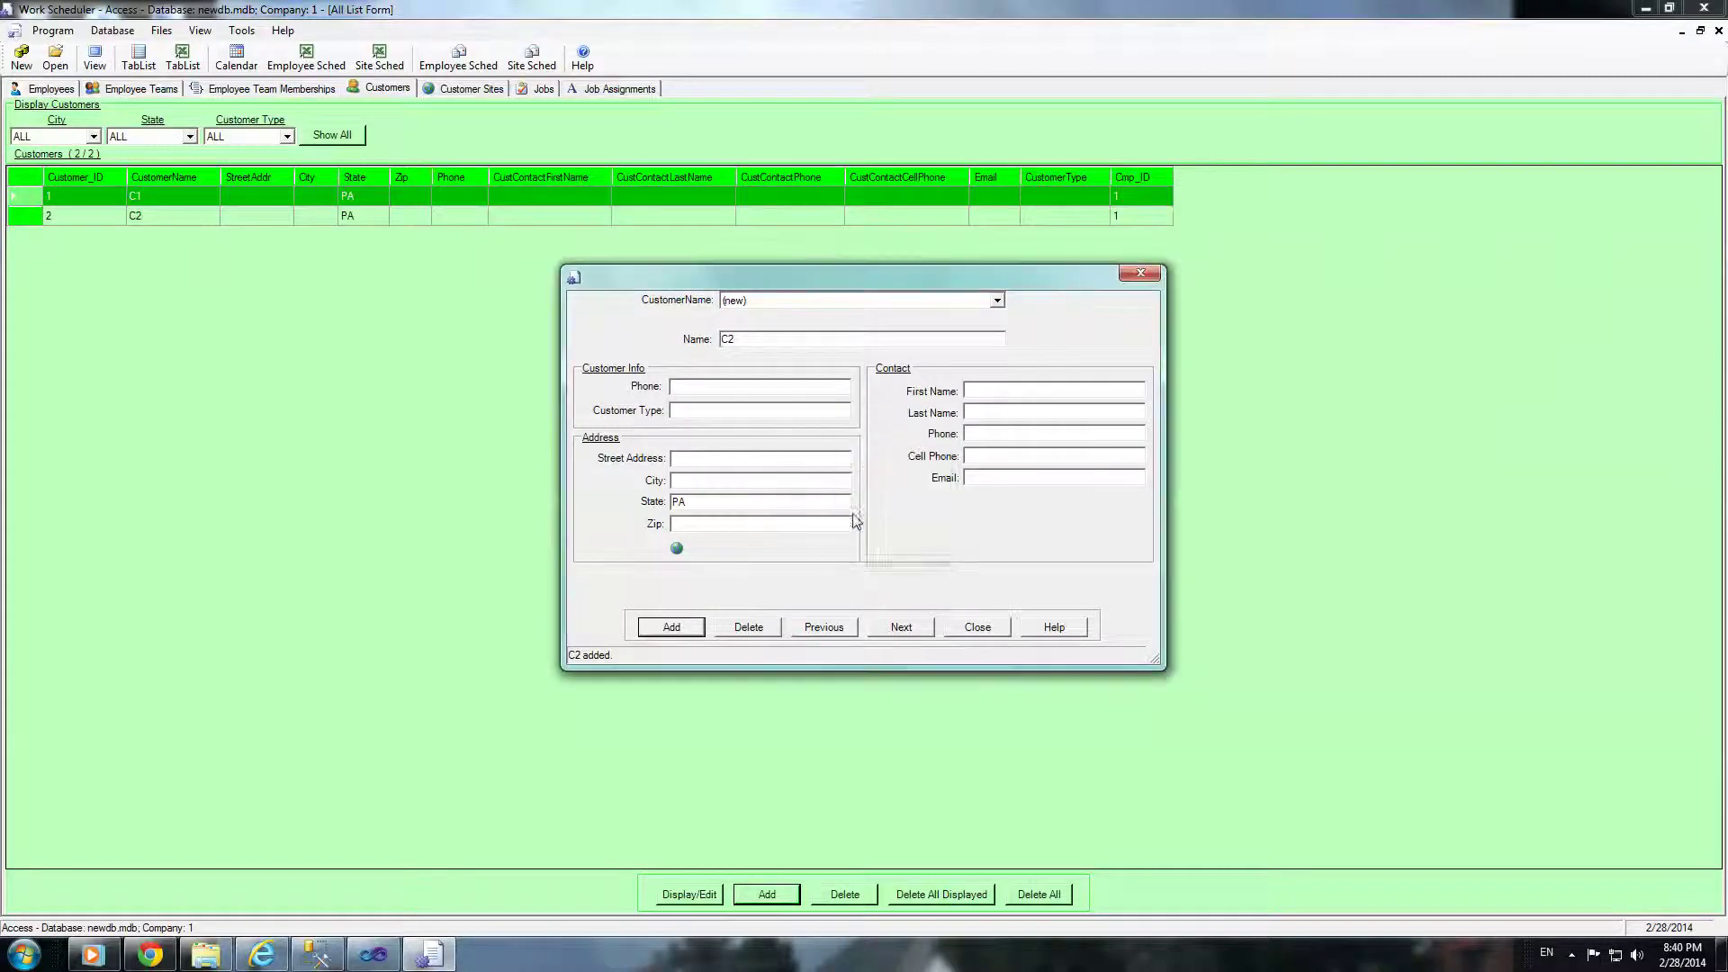
{"action": "key", "text": "Tab"}
{"action": "type", "text": "C3"}
{"action": "left_click", "coordinate": [666, 627]}
{"action": "left_click", "coordinate": [890, 542]}
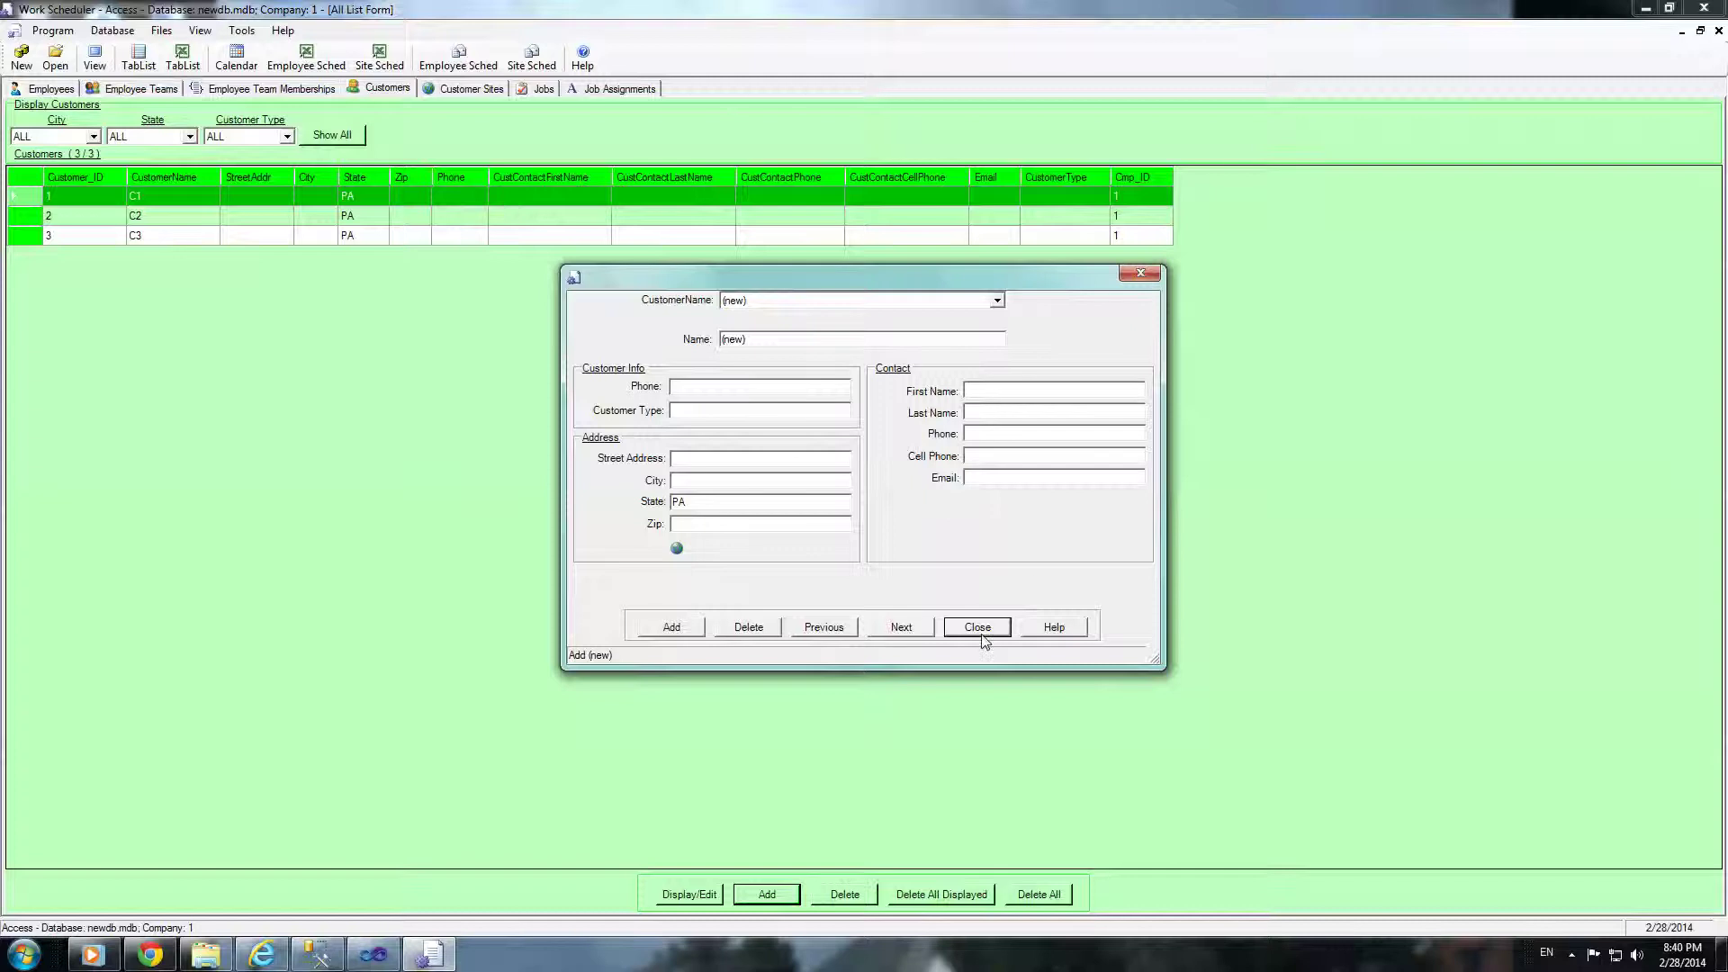
{"action": "left_click", "coordinate": [983, 634]}
{"action": "left_click", "coordinate": [459, 90]}
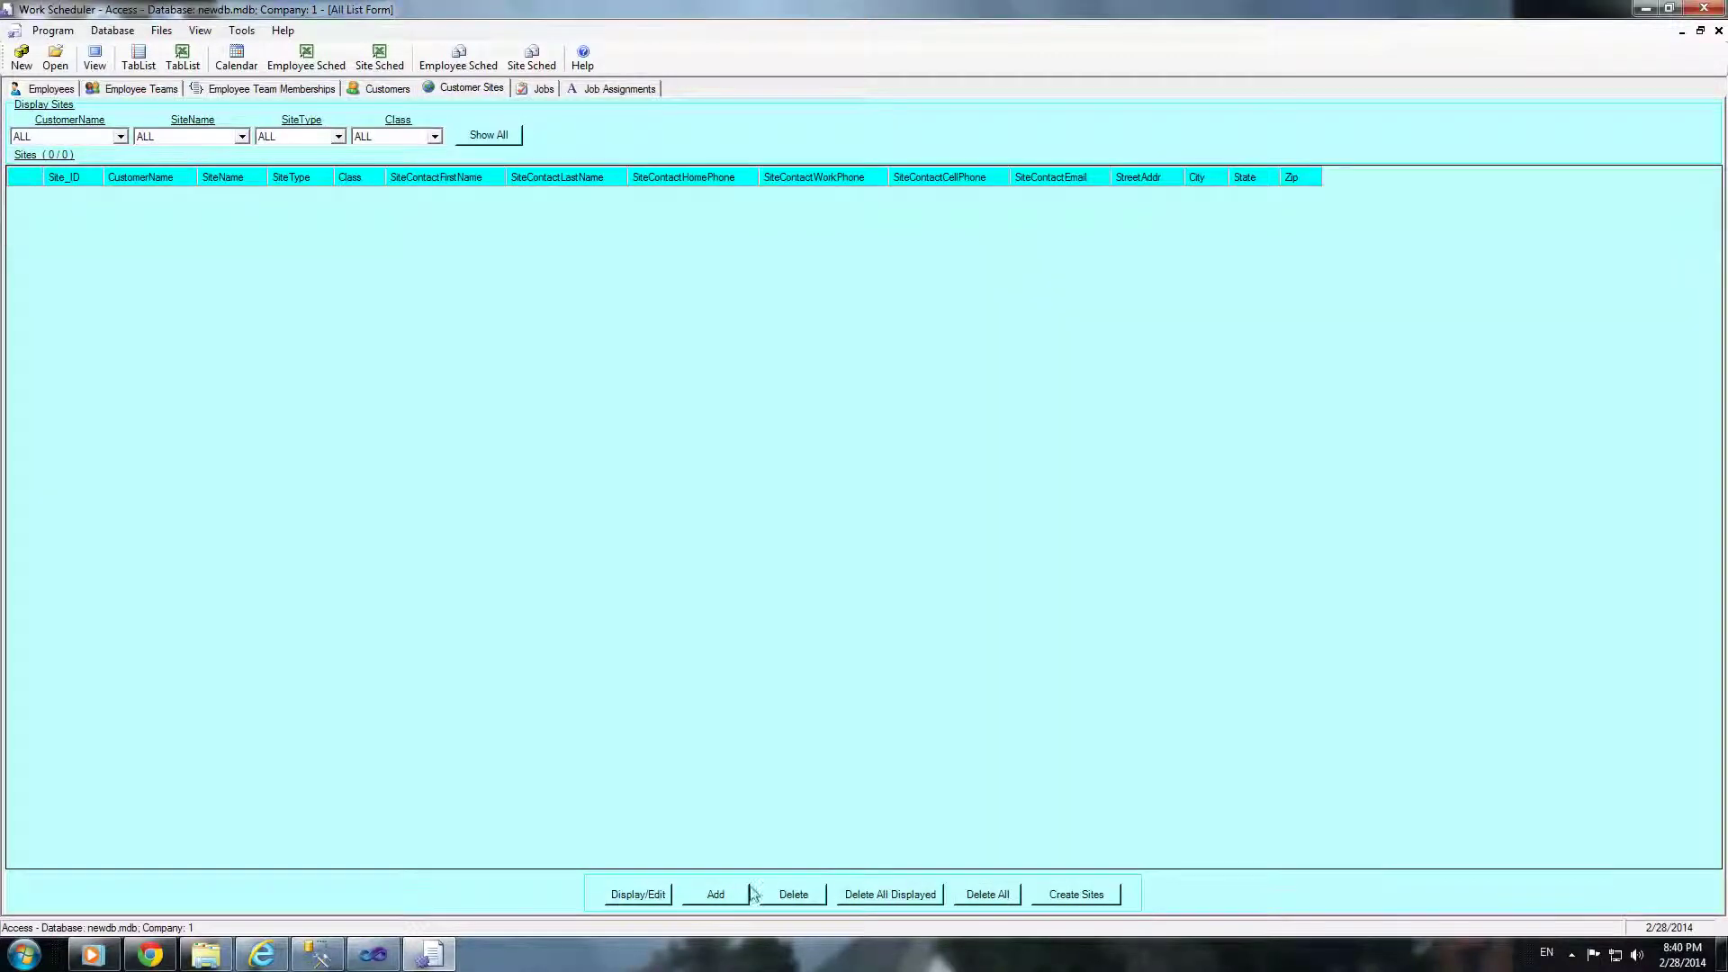
Step: Create site C1S1 belonging to customer C1
{"action": "left_click", "coordinate": [716, 894]}
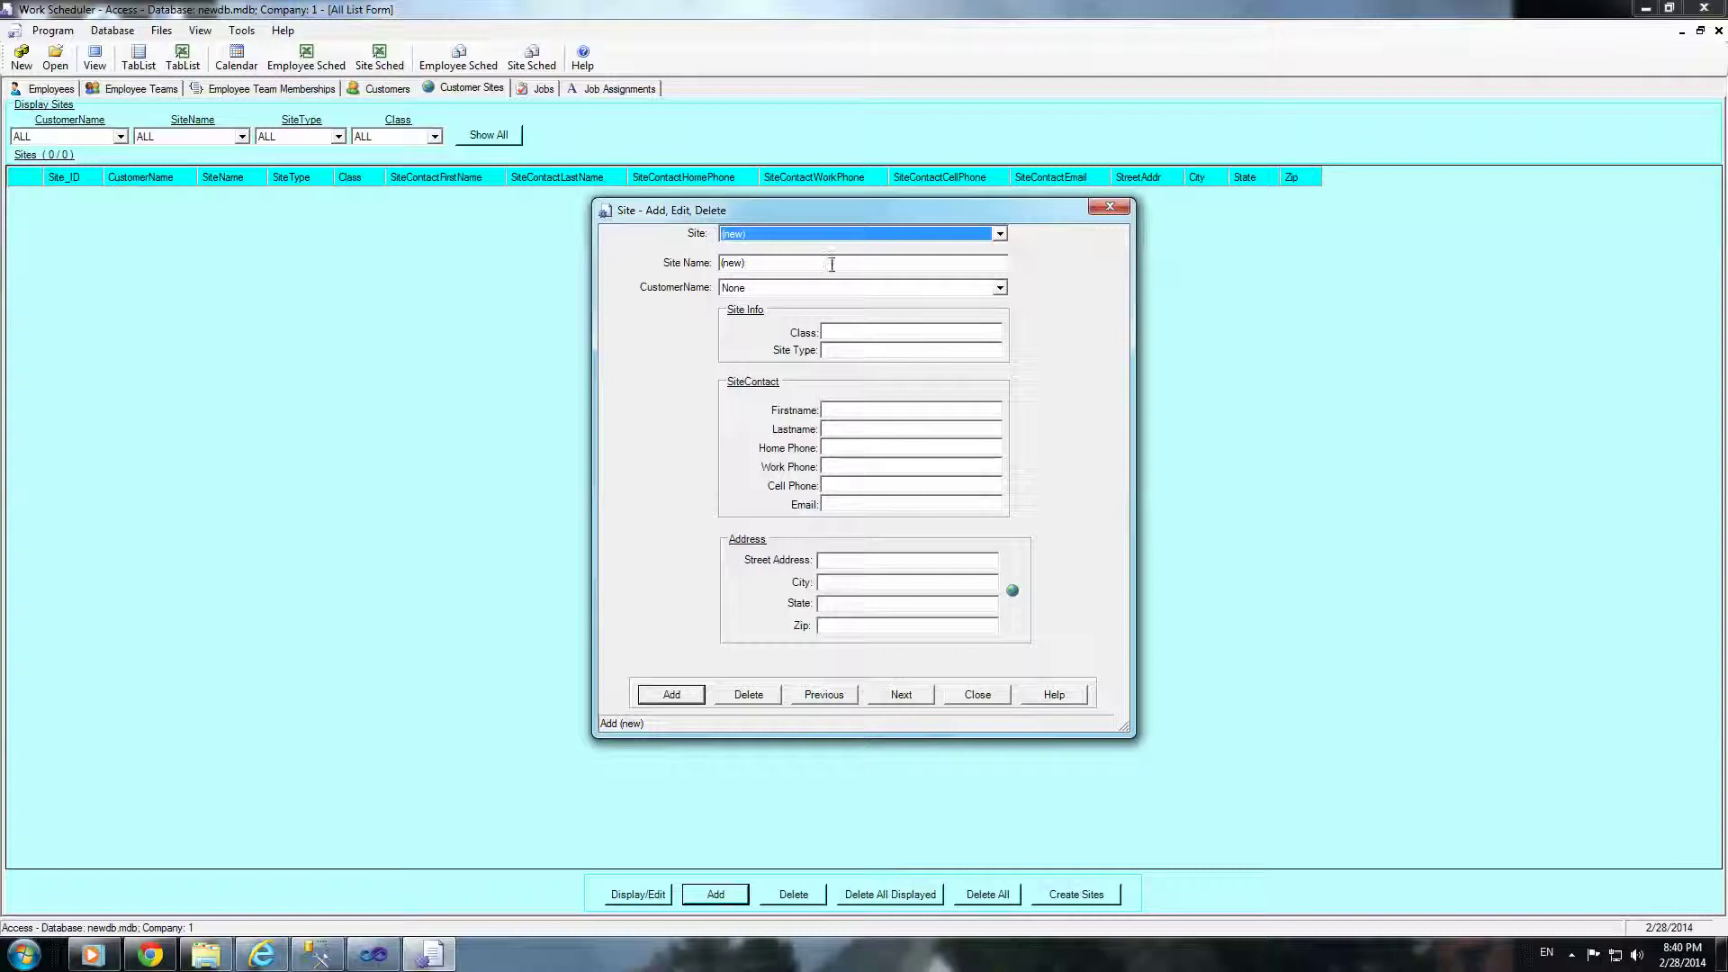
{"action": "left_click", "coordinate": [767, 266]}
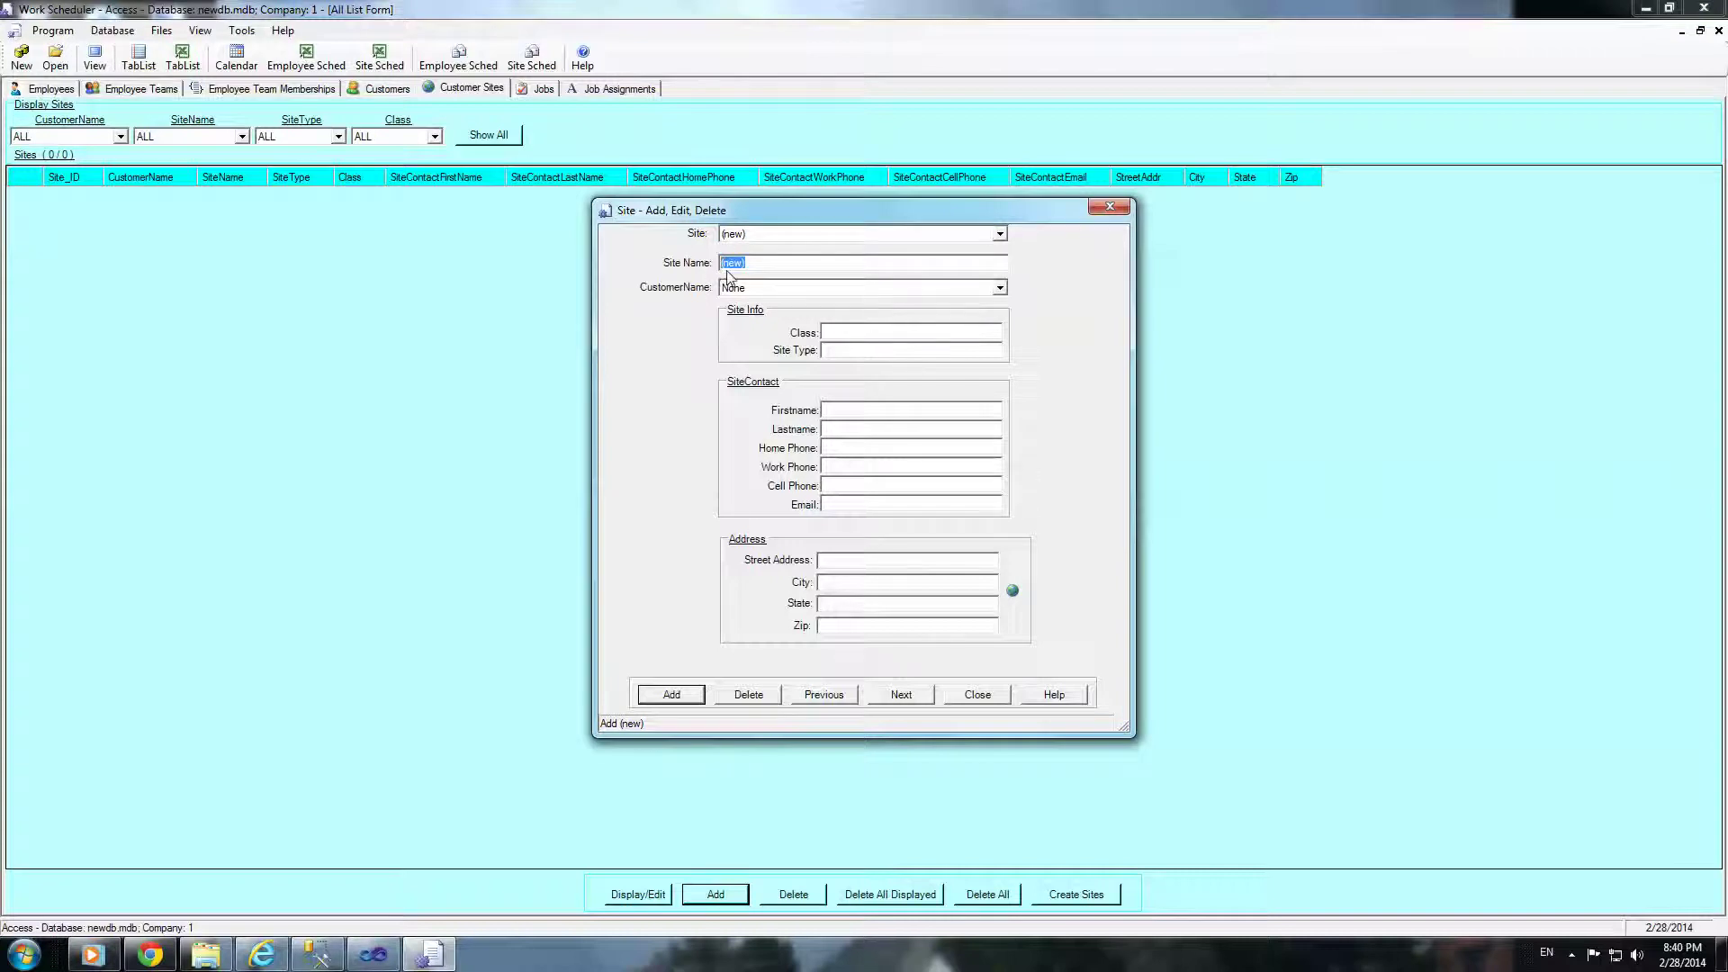
{"action": "type", "text": "C1S1"}
{"action": "left_click", "coordinate": [1000, 289]}
{"action": "left_click", "coordinate": [765, 309]}
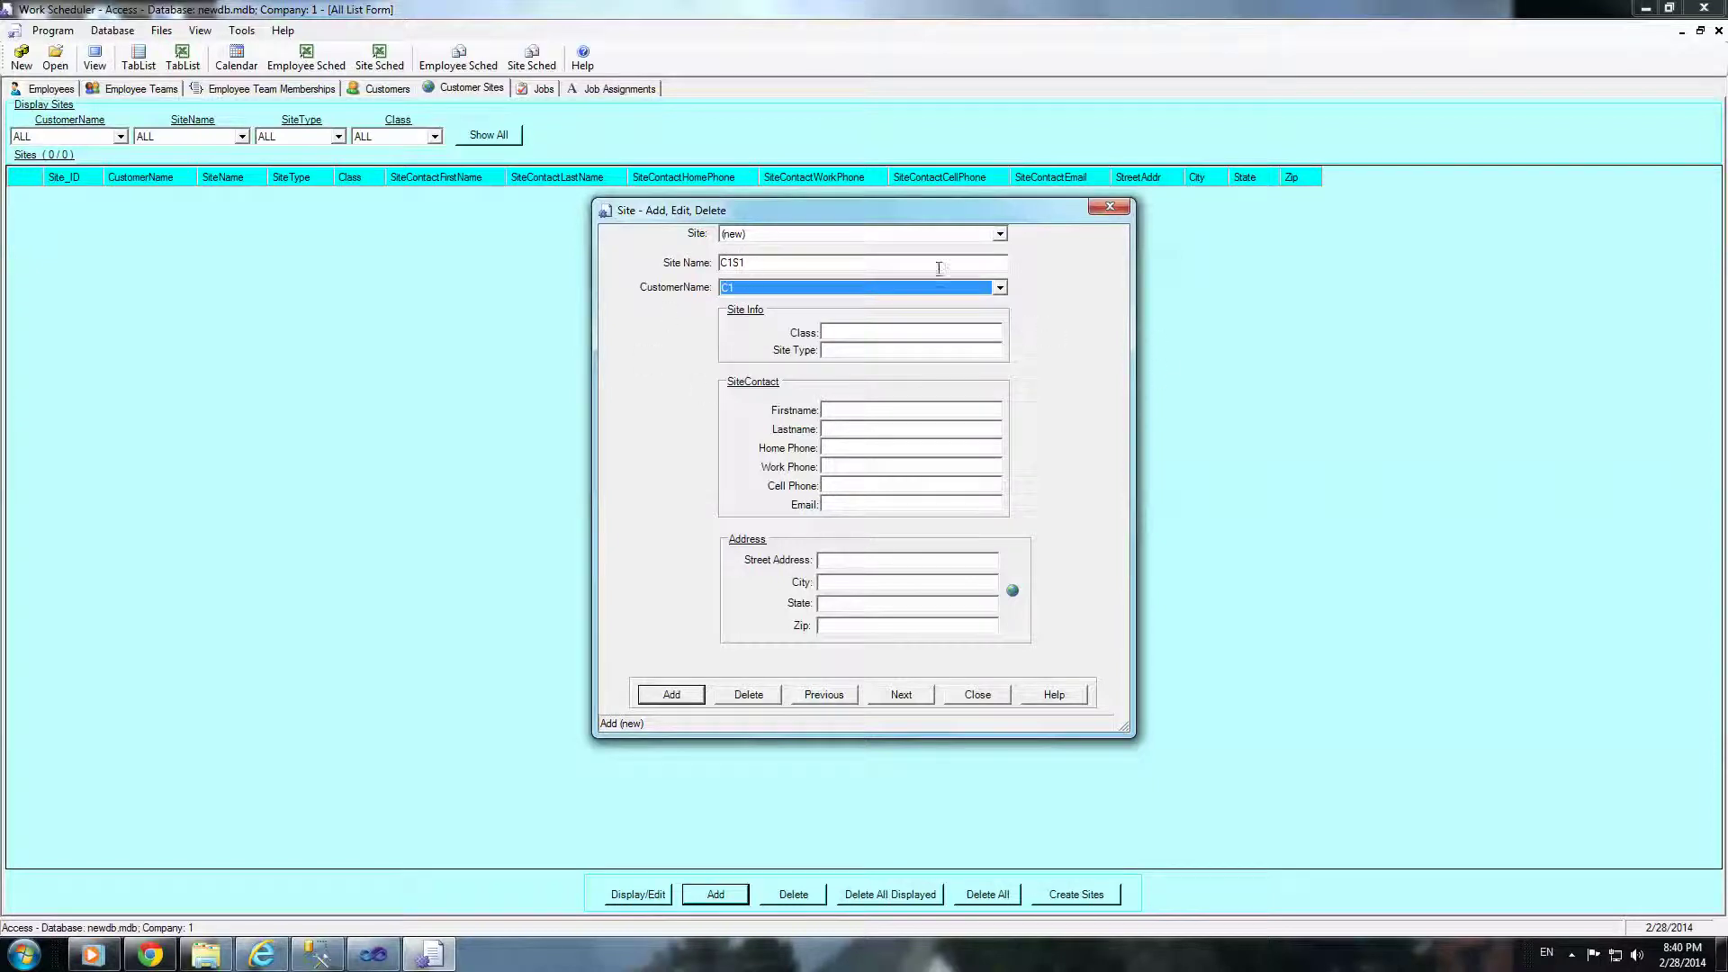
{"action": "left_click", "coordinate": [671, 696]}
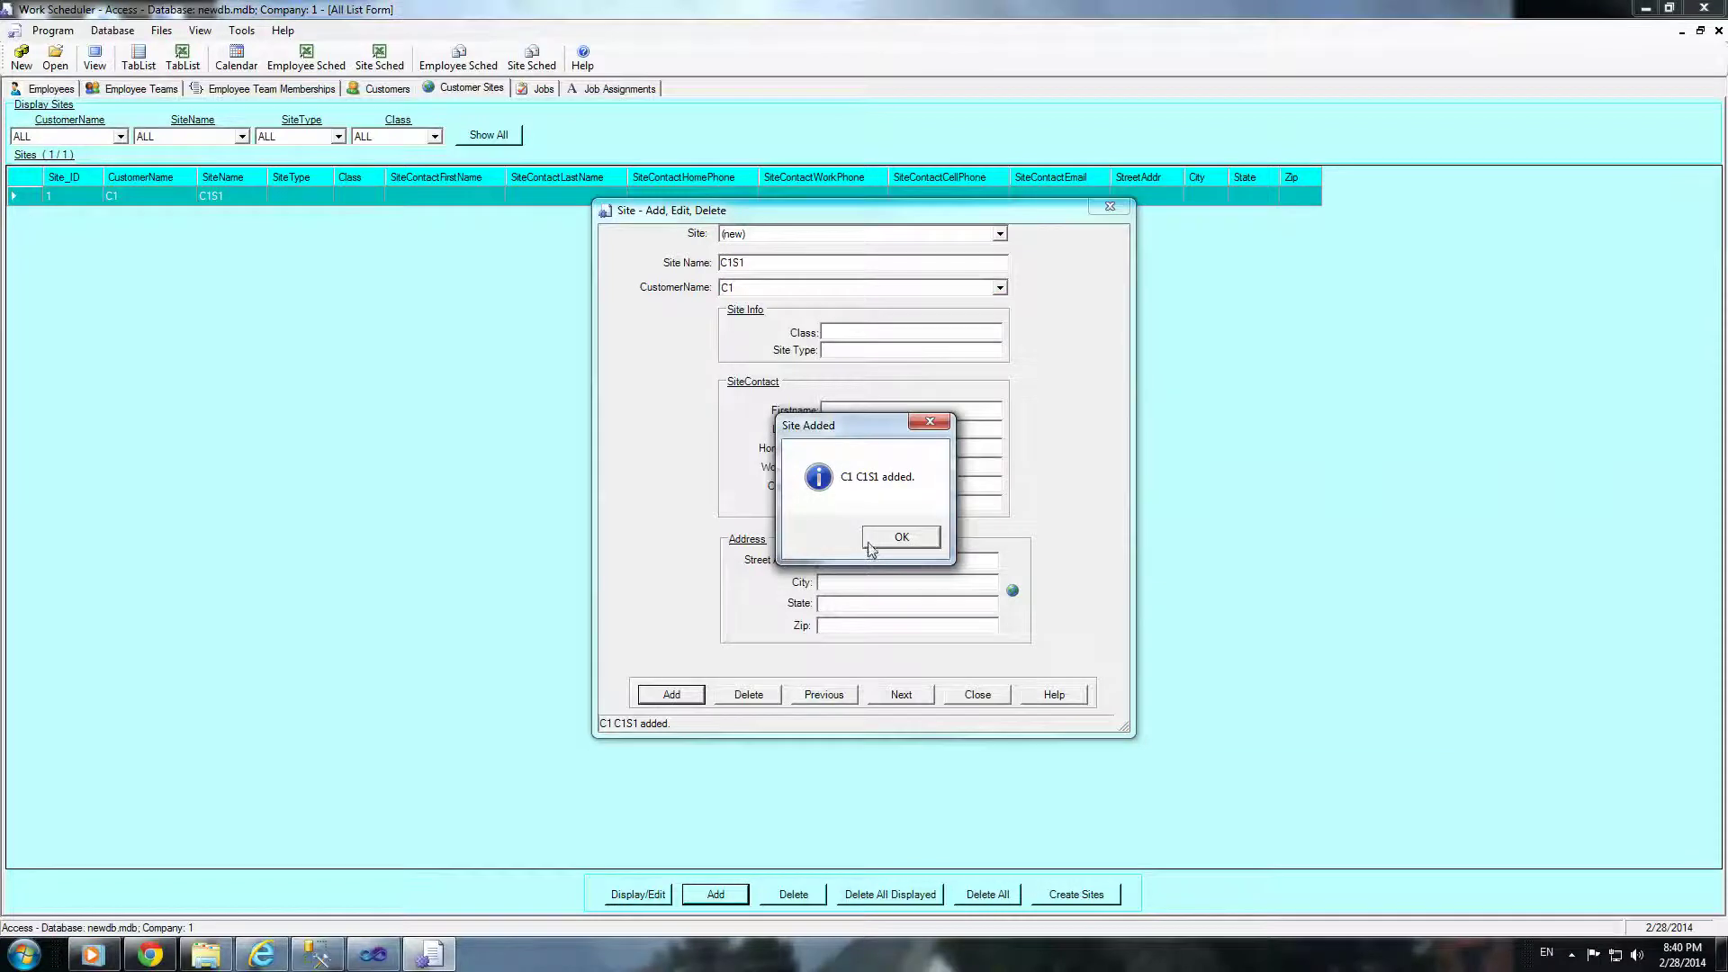
{"action": "left_click", "coordinate": [887, 539]}
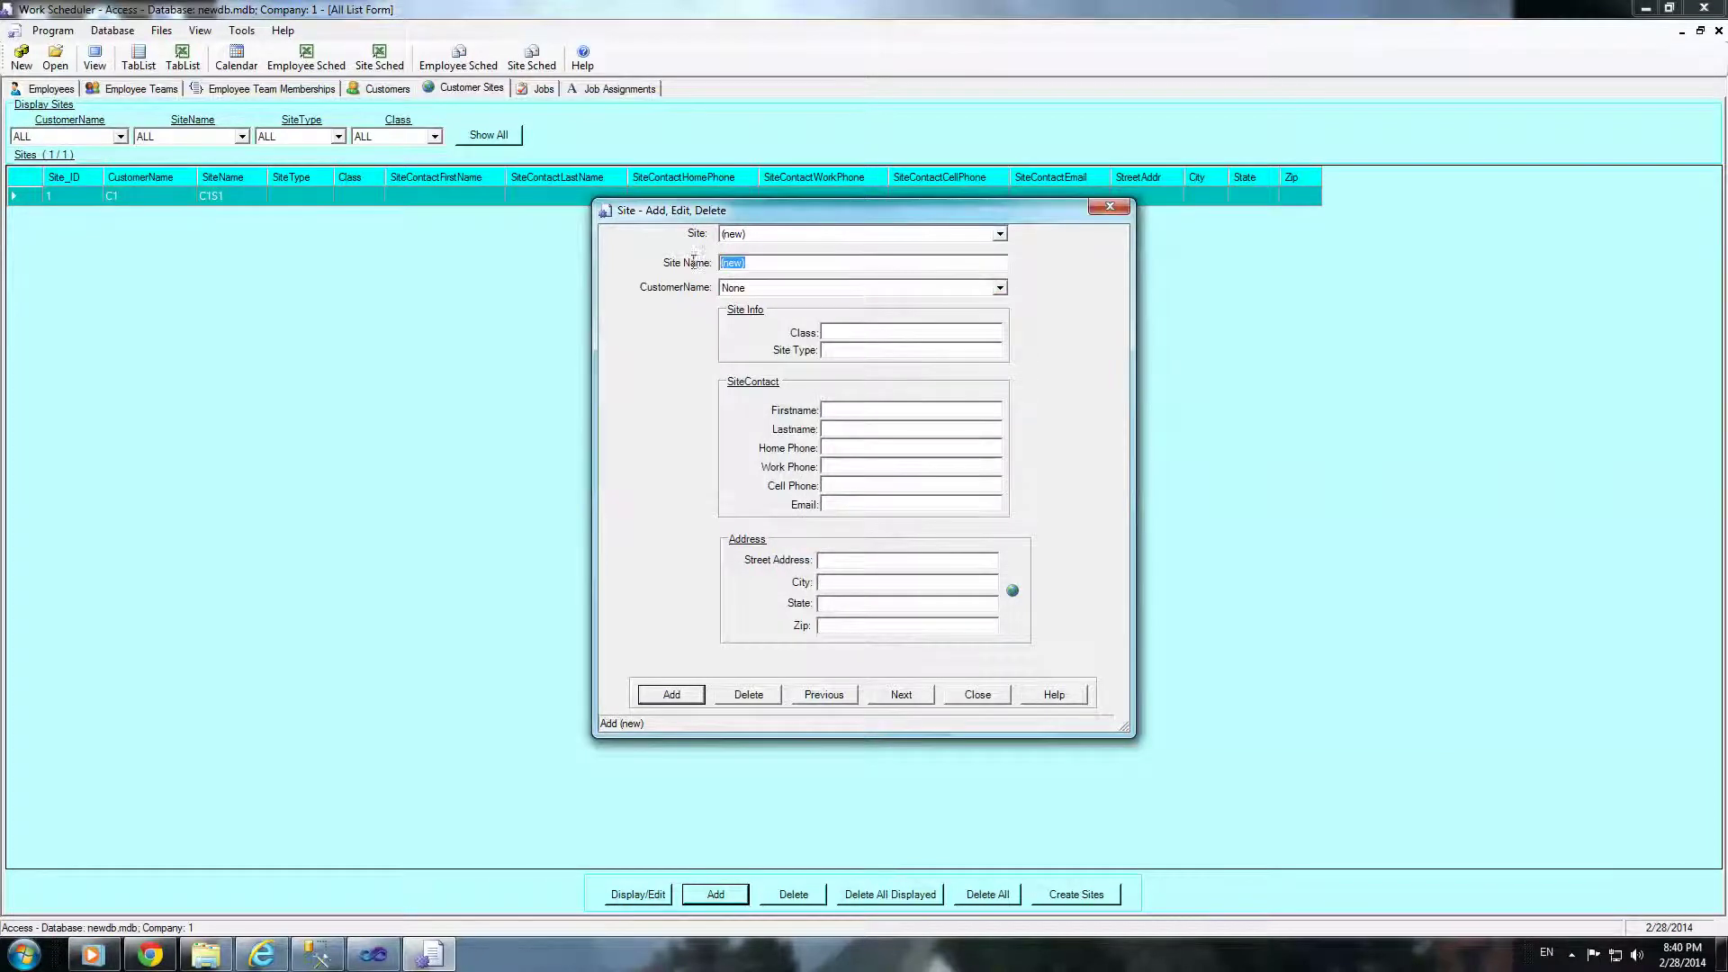
Step: Create site C1S2 belonging to customer C1
{"action": "type", "text": "C1S2"}
{"action": "left_click", "coordinate": [1000, 288]}
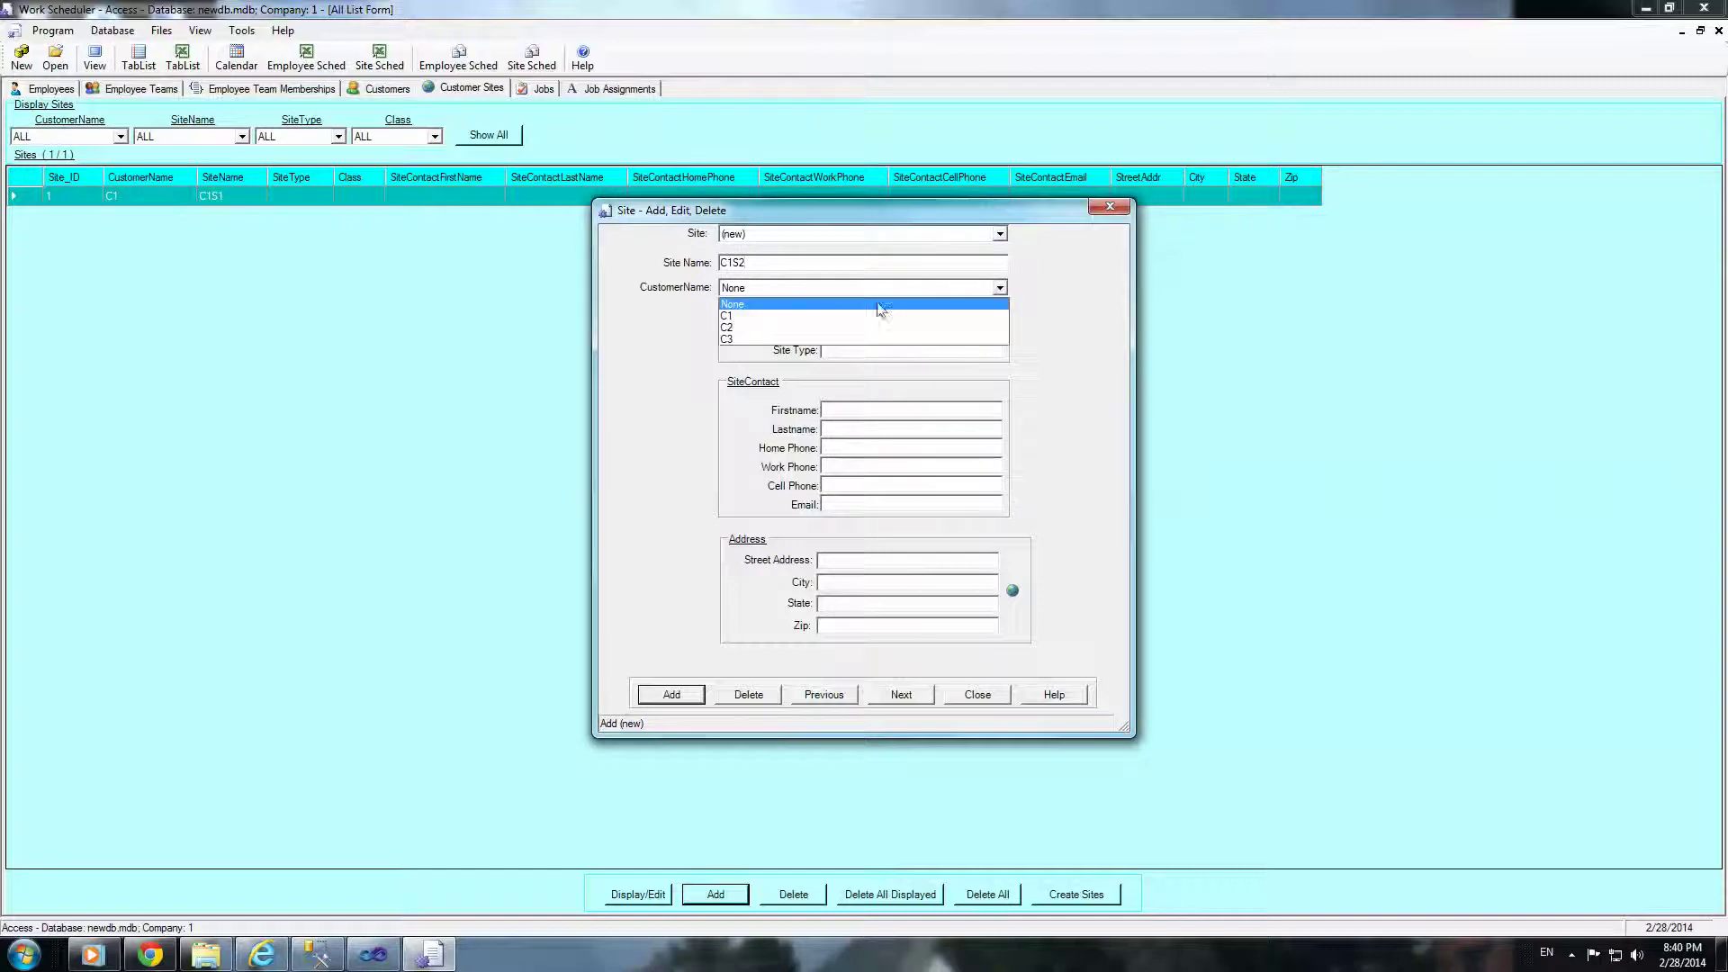
{"action": "left_click", "coordinate": [780, 315]}
{"action": "left_click", "coordinate": [677, 696]}
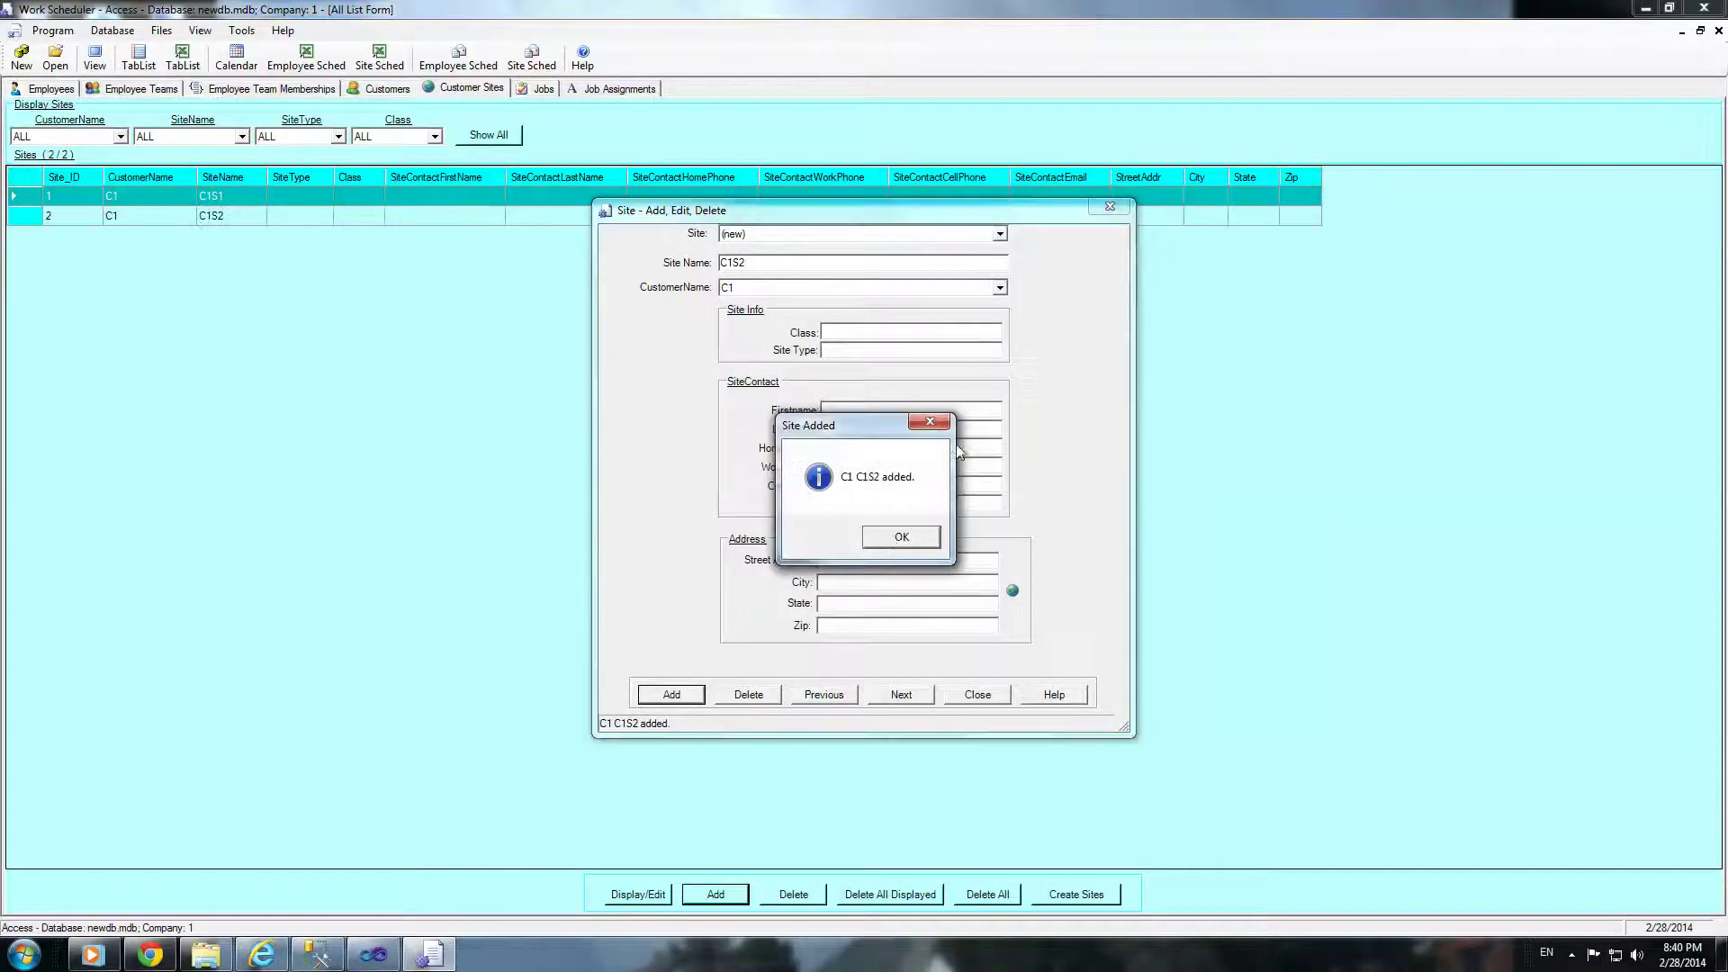
{"action": "left_click", "coordinate": [895, 539]}
Step: Create site C1S3 for customer C1 and close the site form
{"action": "double_click", "coordinate": [735, 267]}
{"action": "type", "text": "C1"}
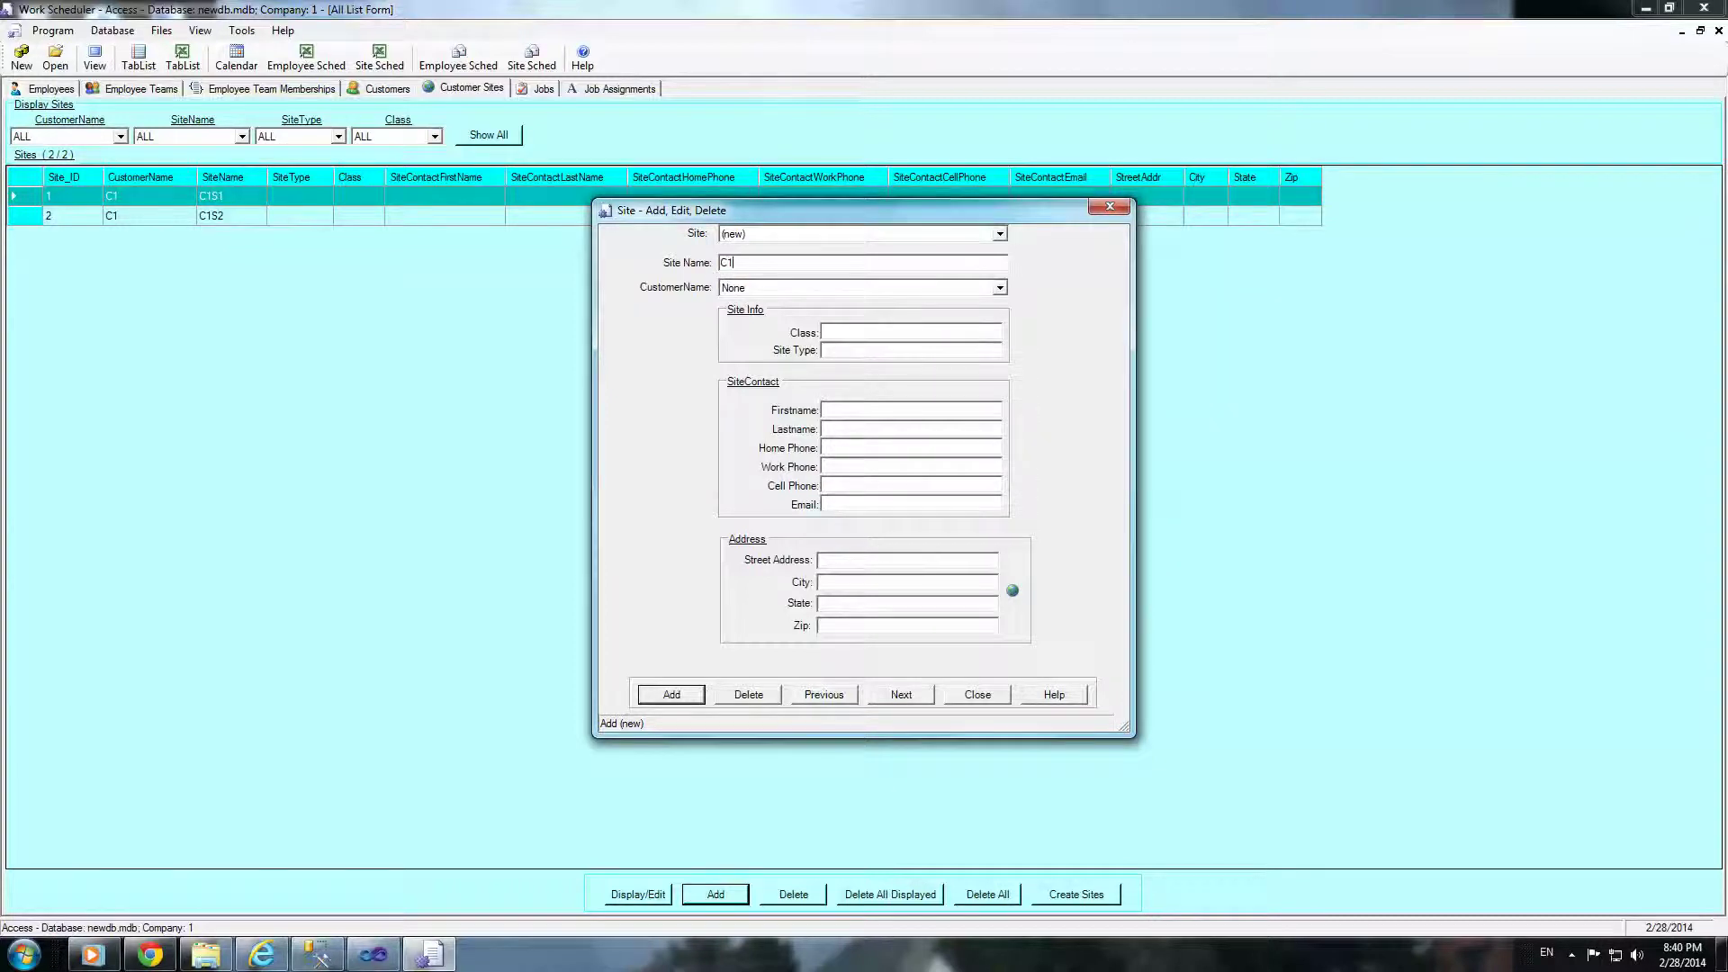
{"action": "type", "text": "S3"}
{"action": "left_click", "coordinate": [994, 289]}
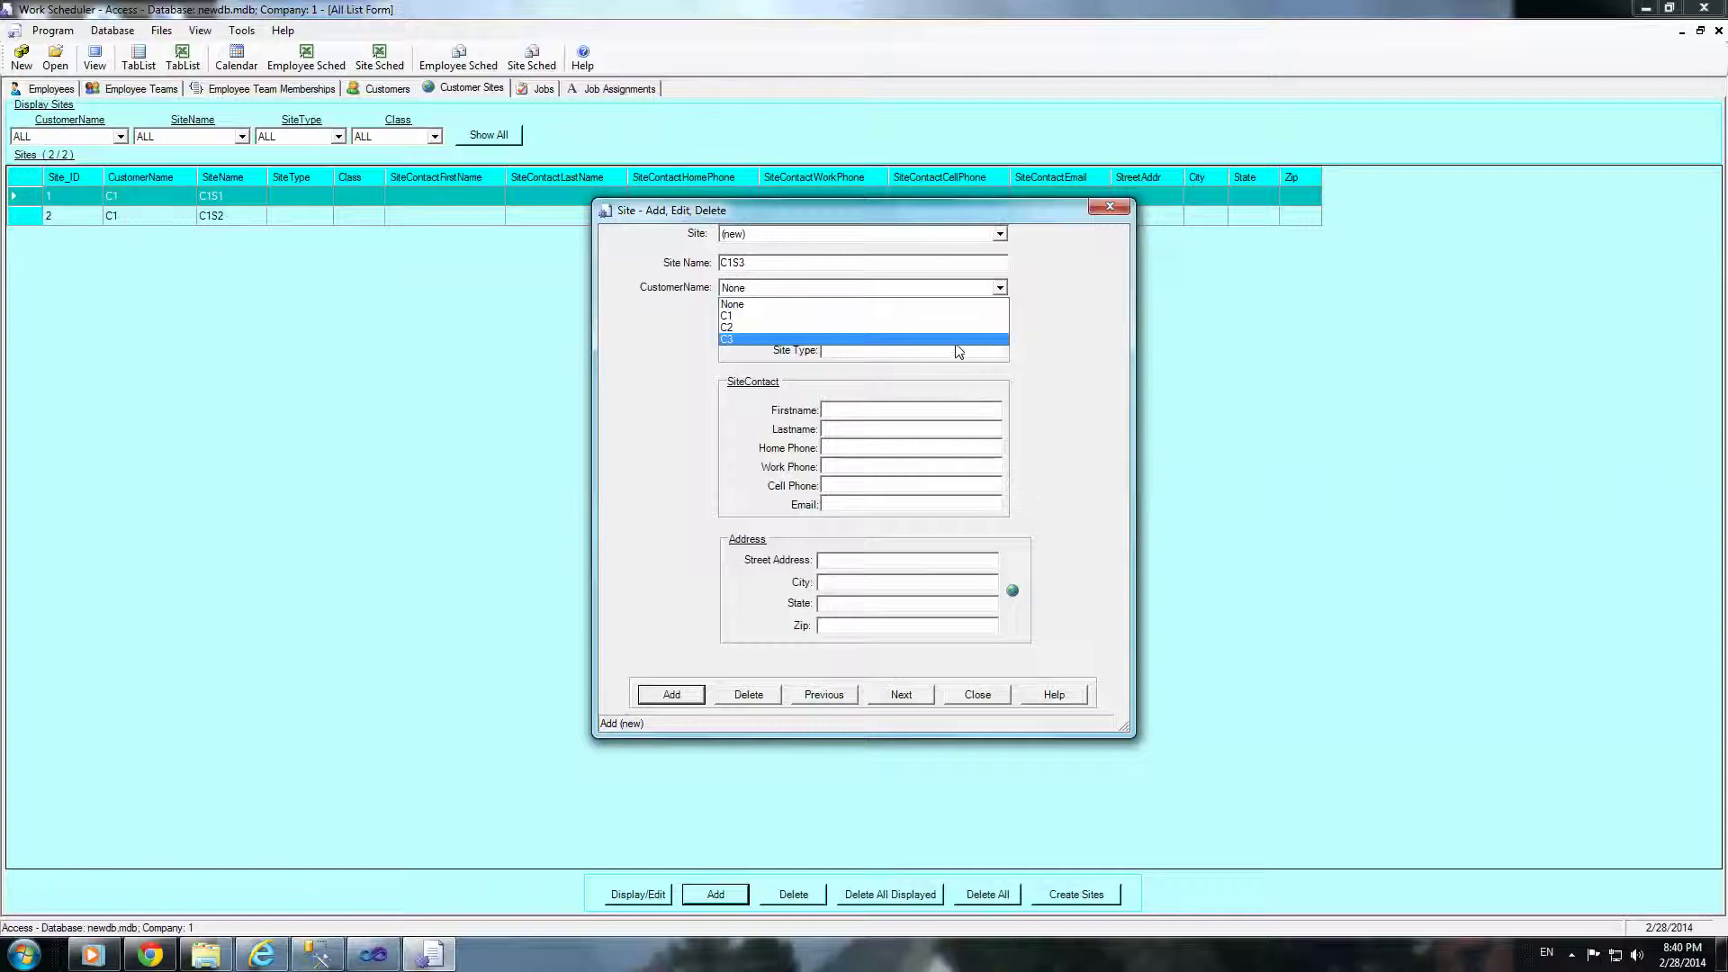
{"action": "left_click", "coordinate": [726, 316]}
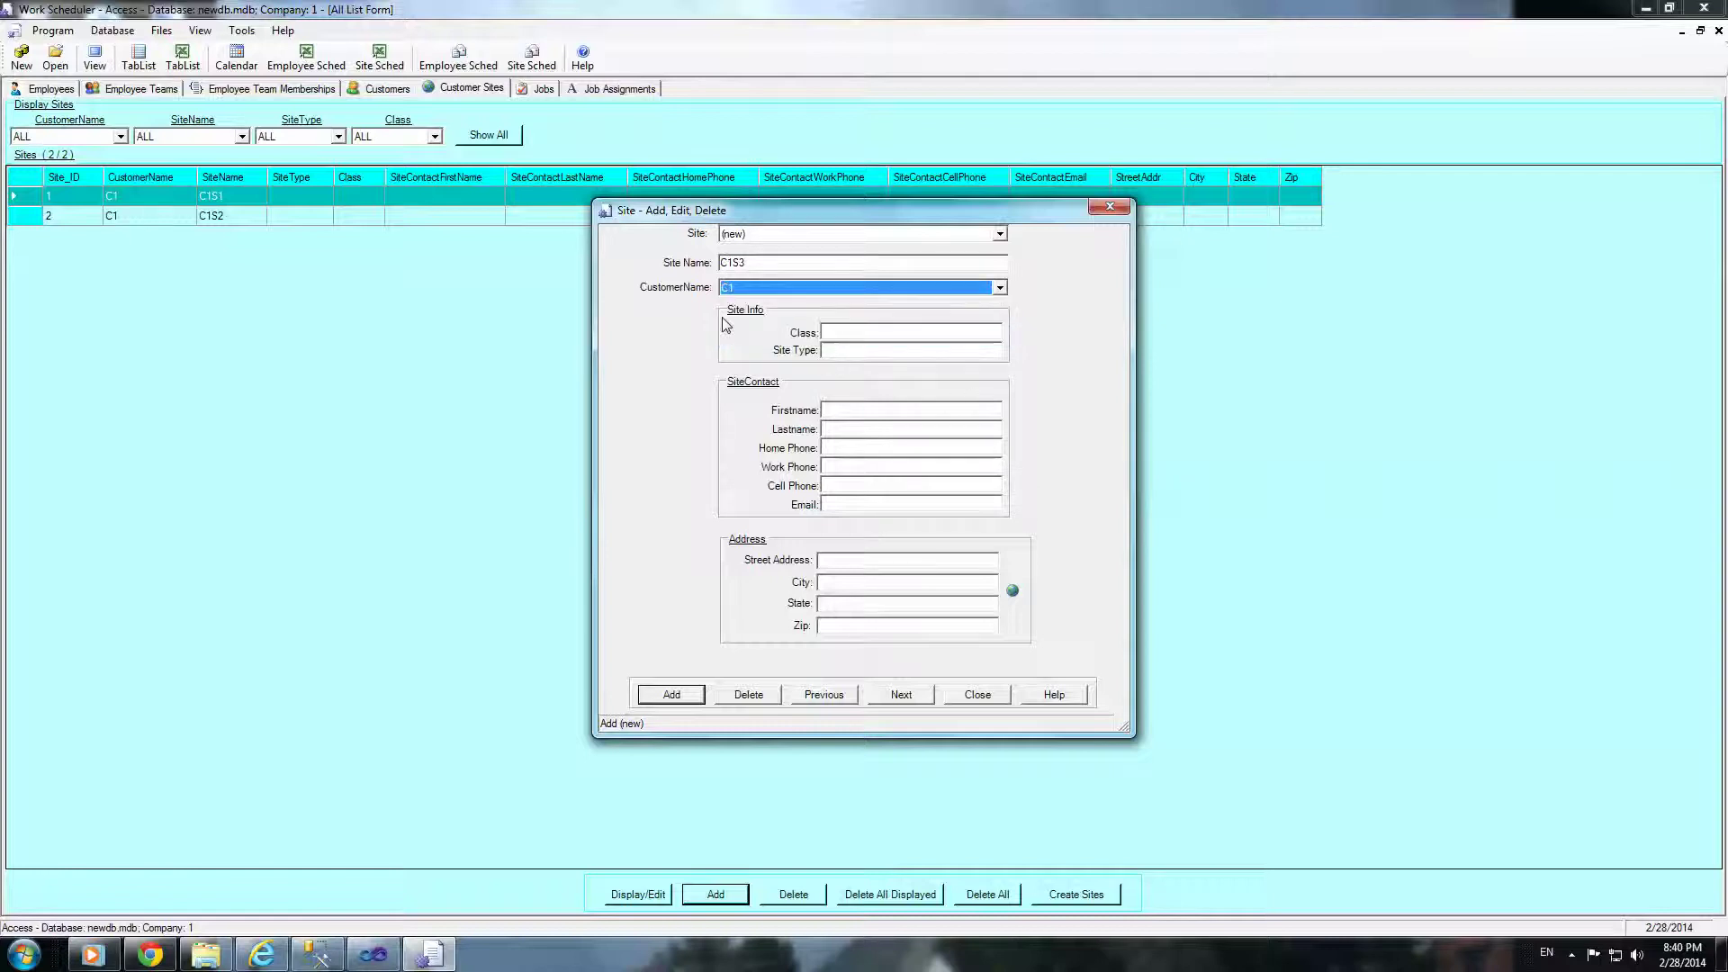
{"action": "left_click", "coordinate": [682, 692]}
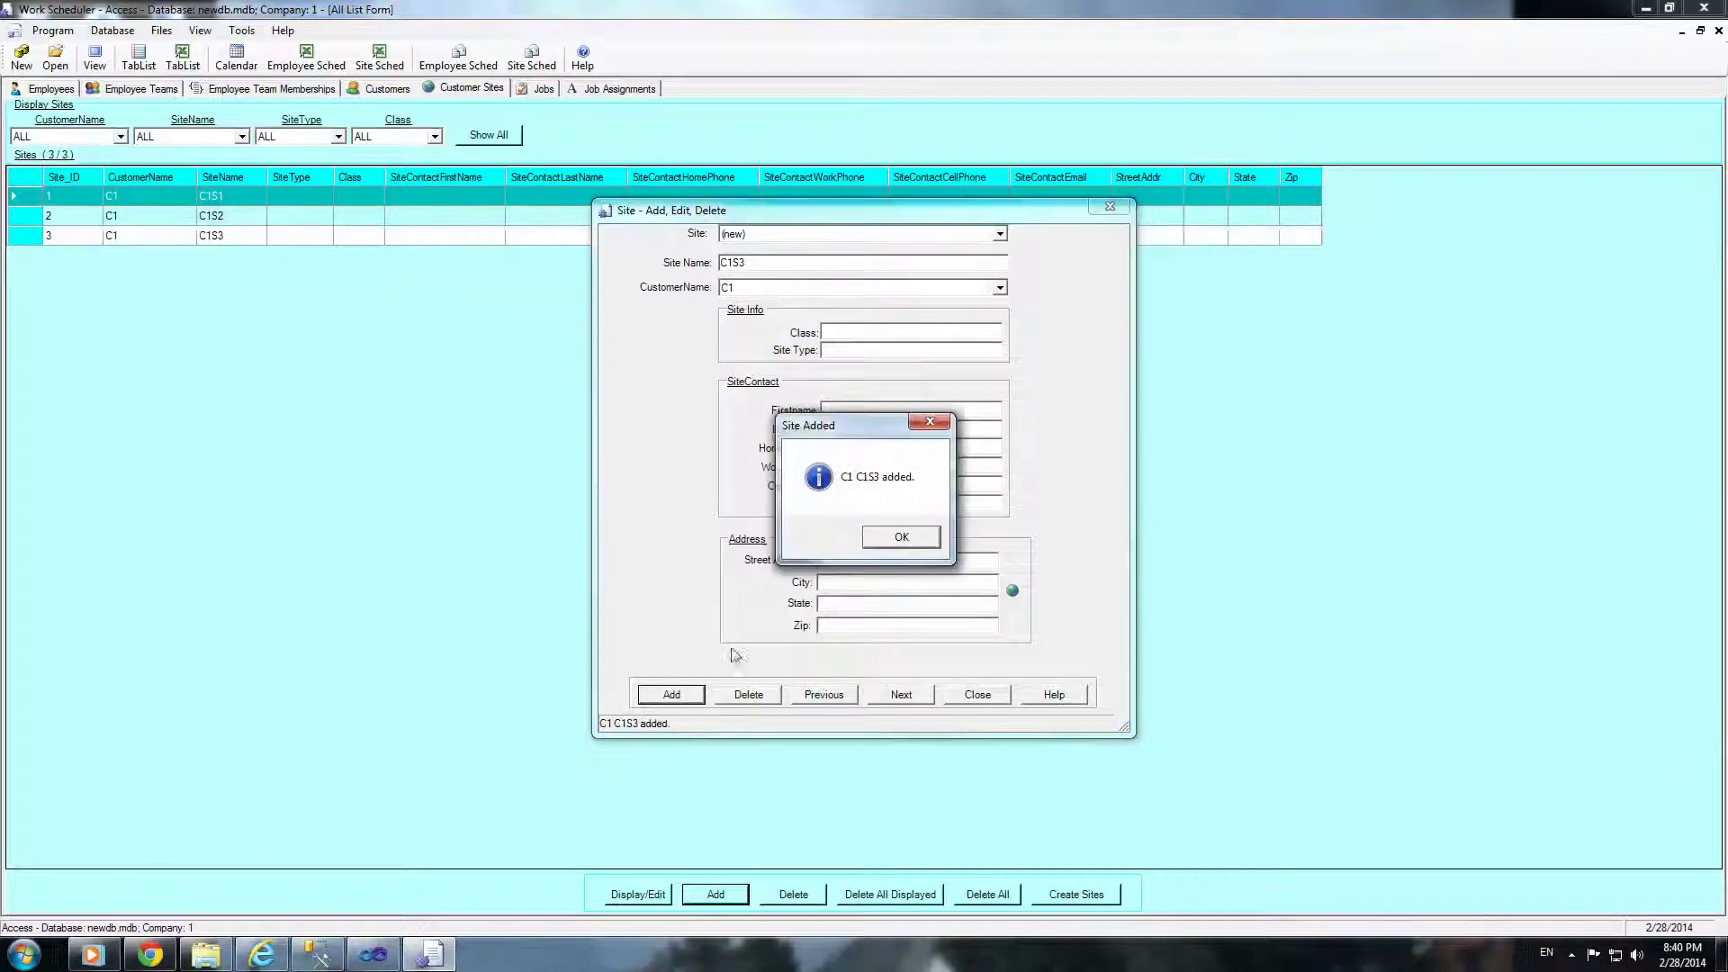
{"action": "left_click", "coordinate": [896, 544]}
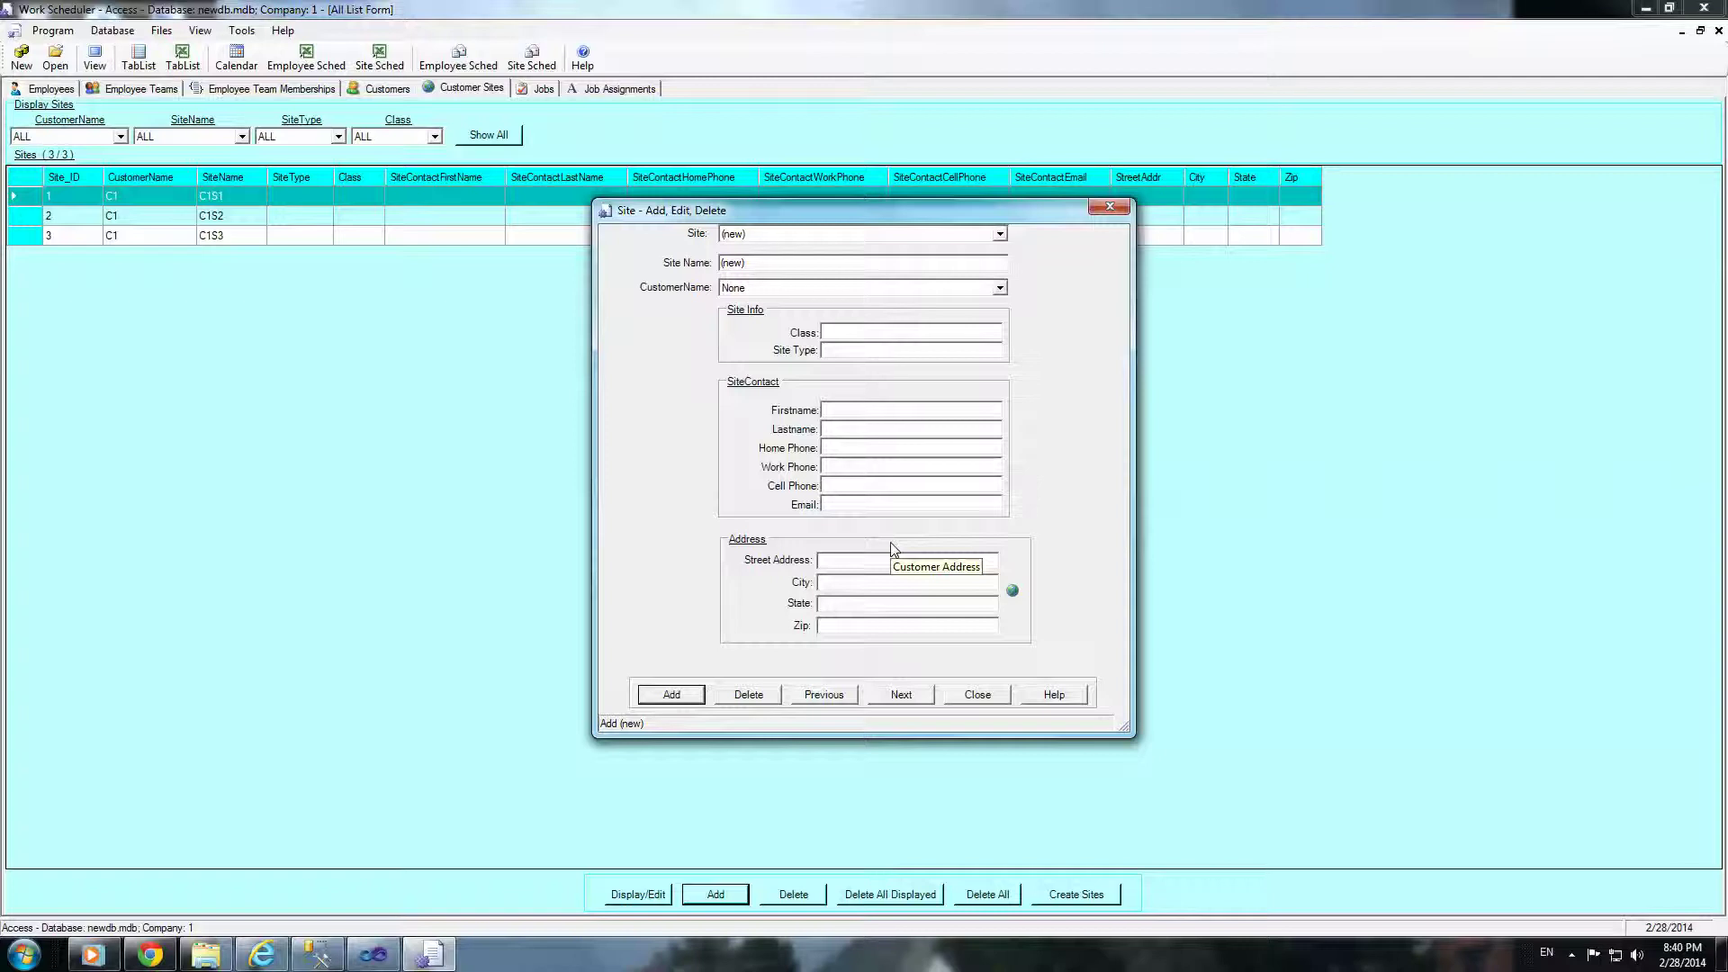
{"action": "left_click", "coordinate": [965, 694]}
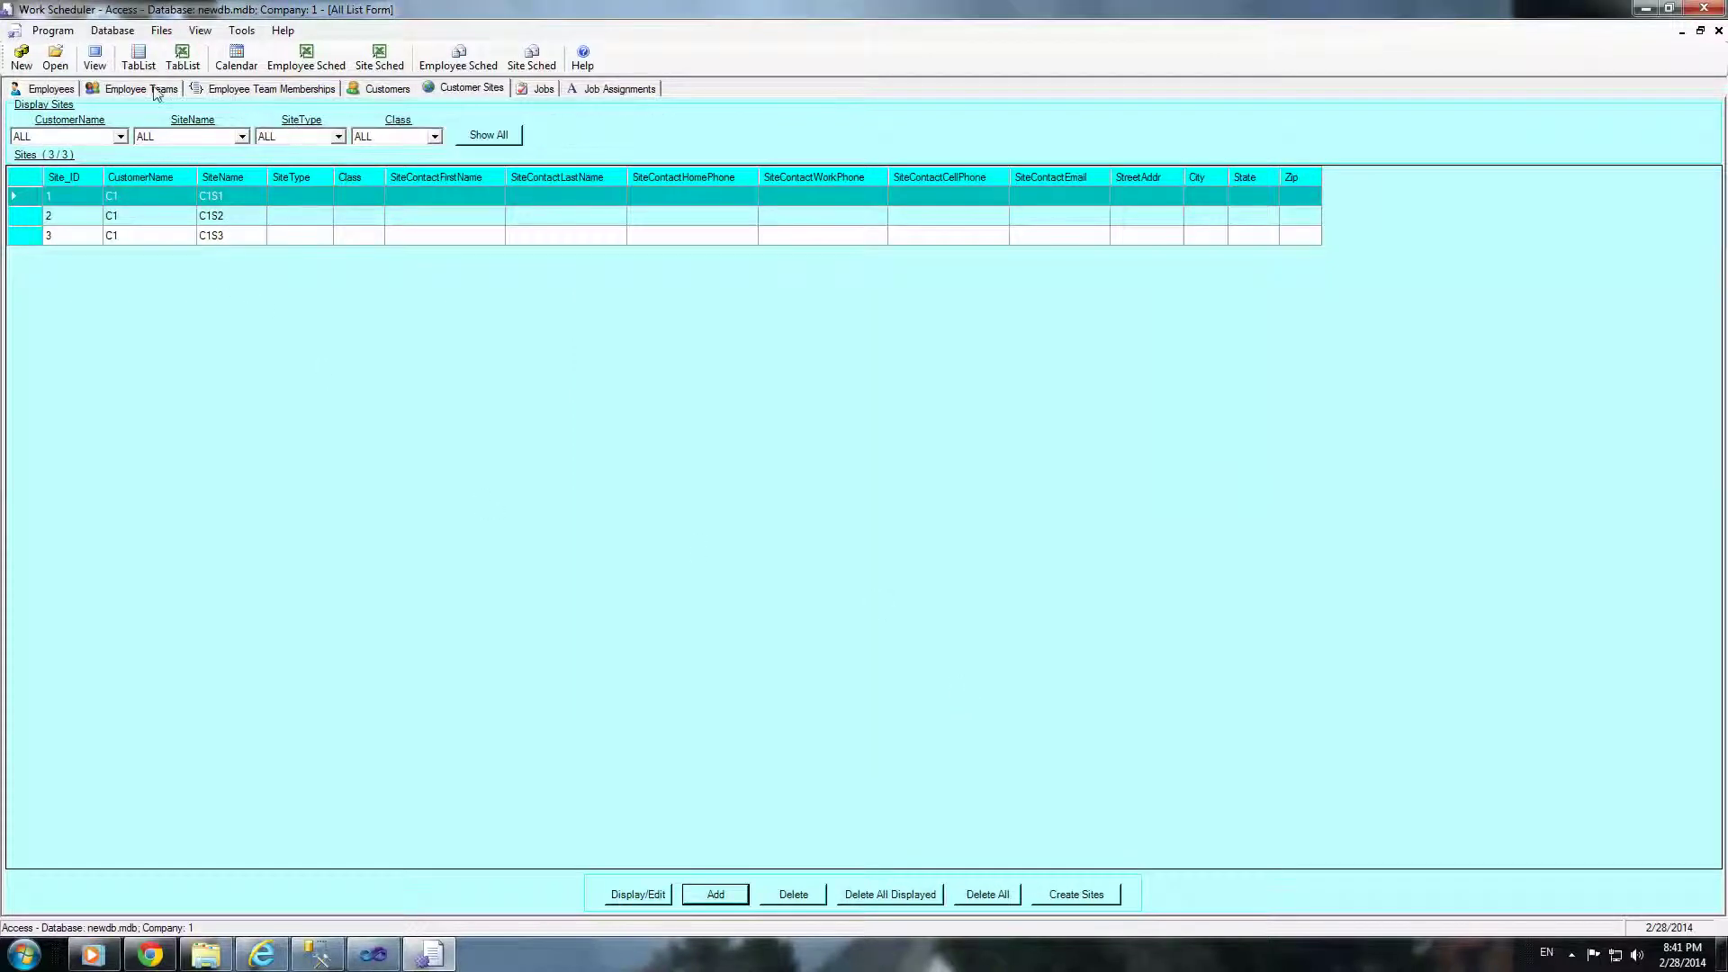
Step: On the Jobs list, start a new job and choose customer C1
{"action": "left_click", "coordinate": [530, 95]}
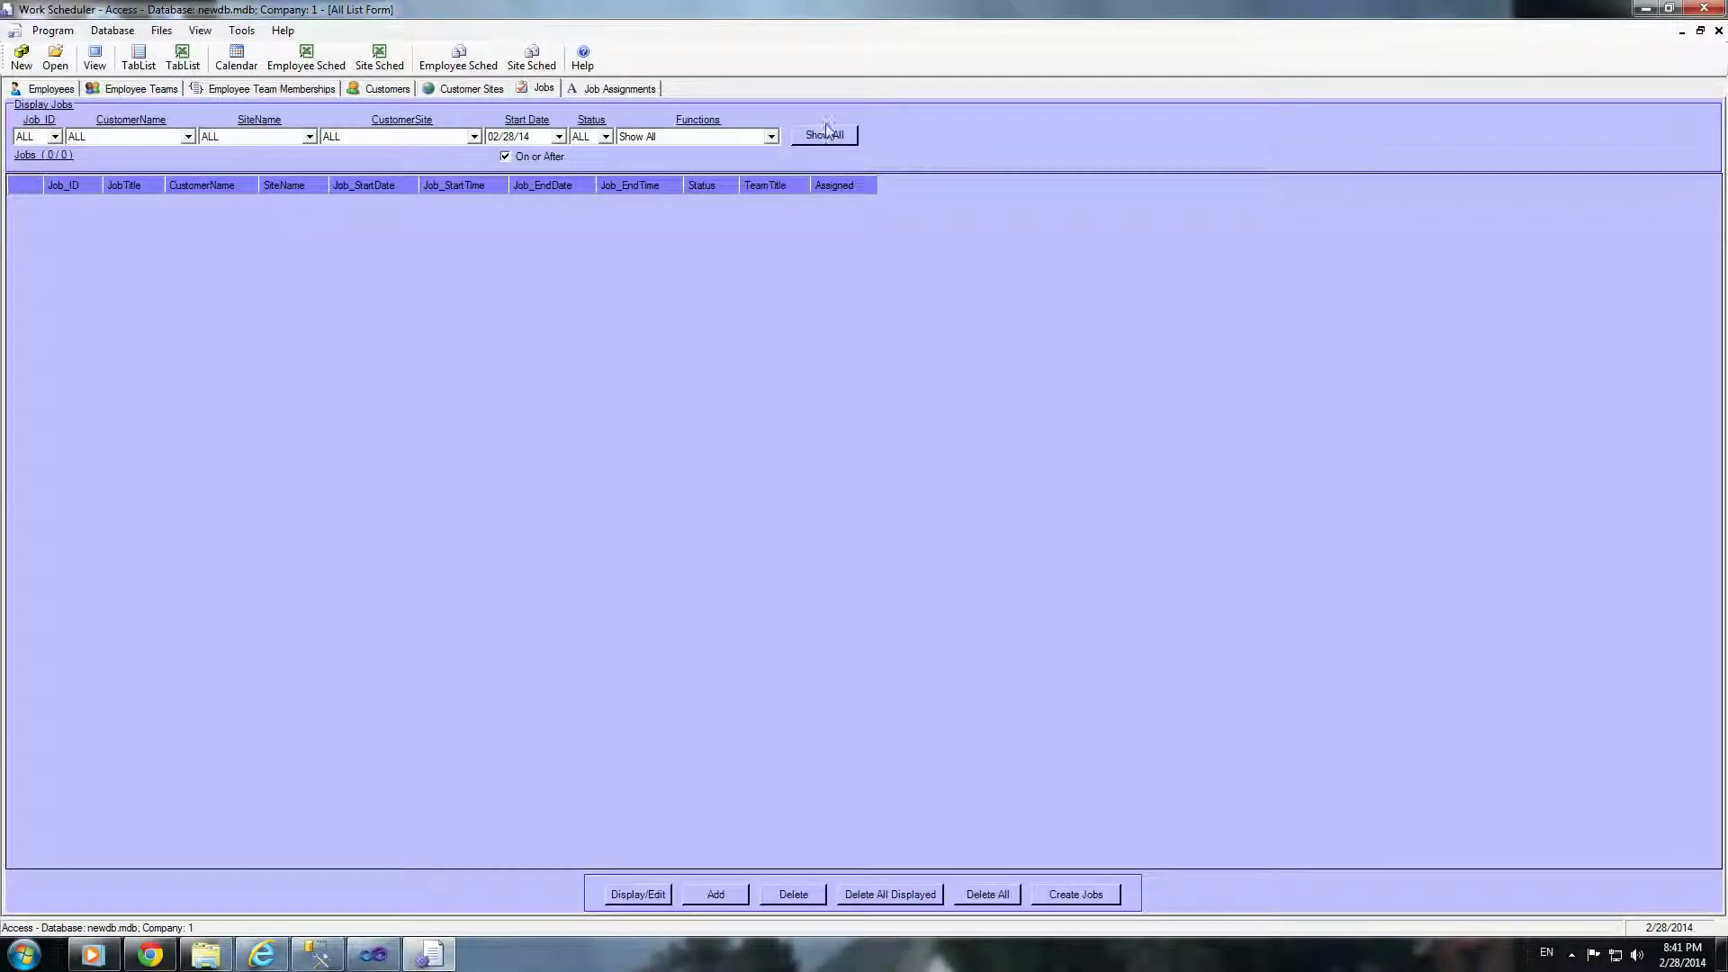
{"action": "left_click", "coordinate": [715, 894]}
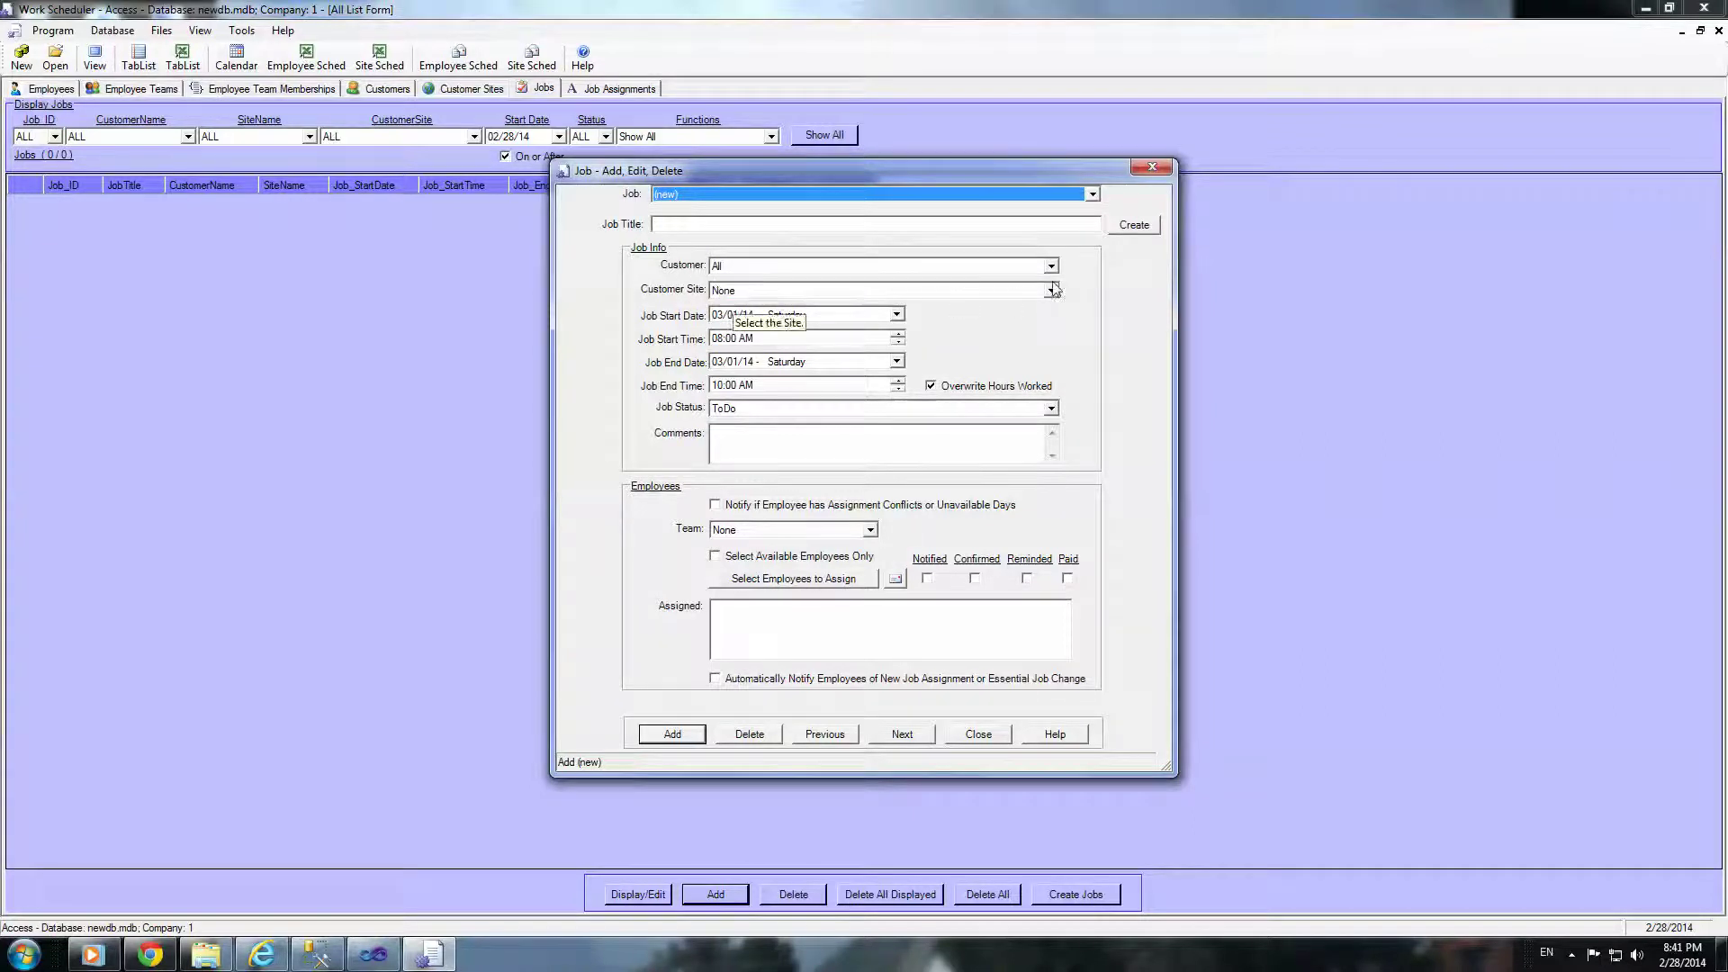
{"action": "left_click", "coordinate": [756, 291]}
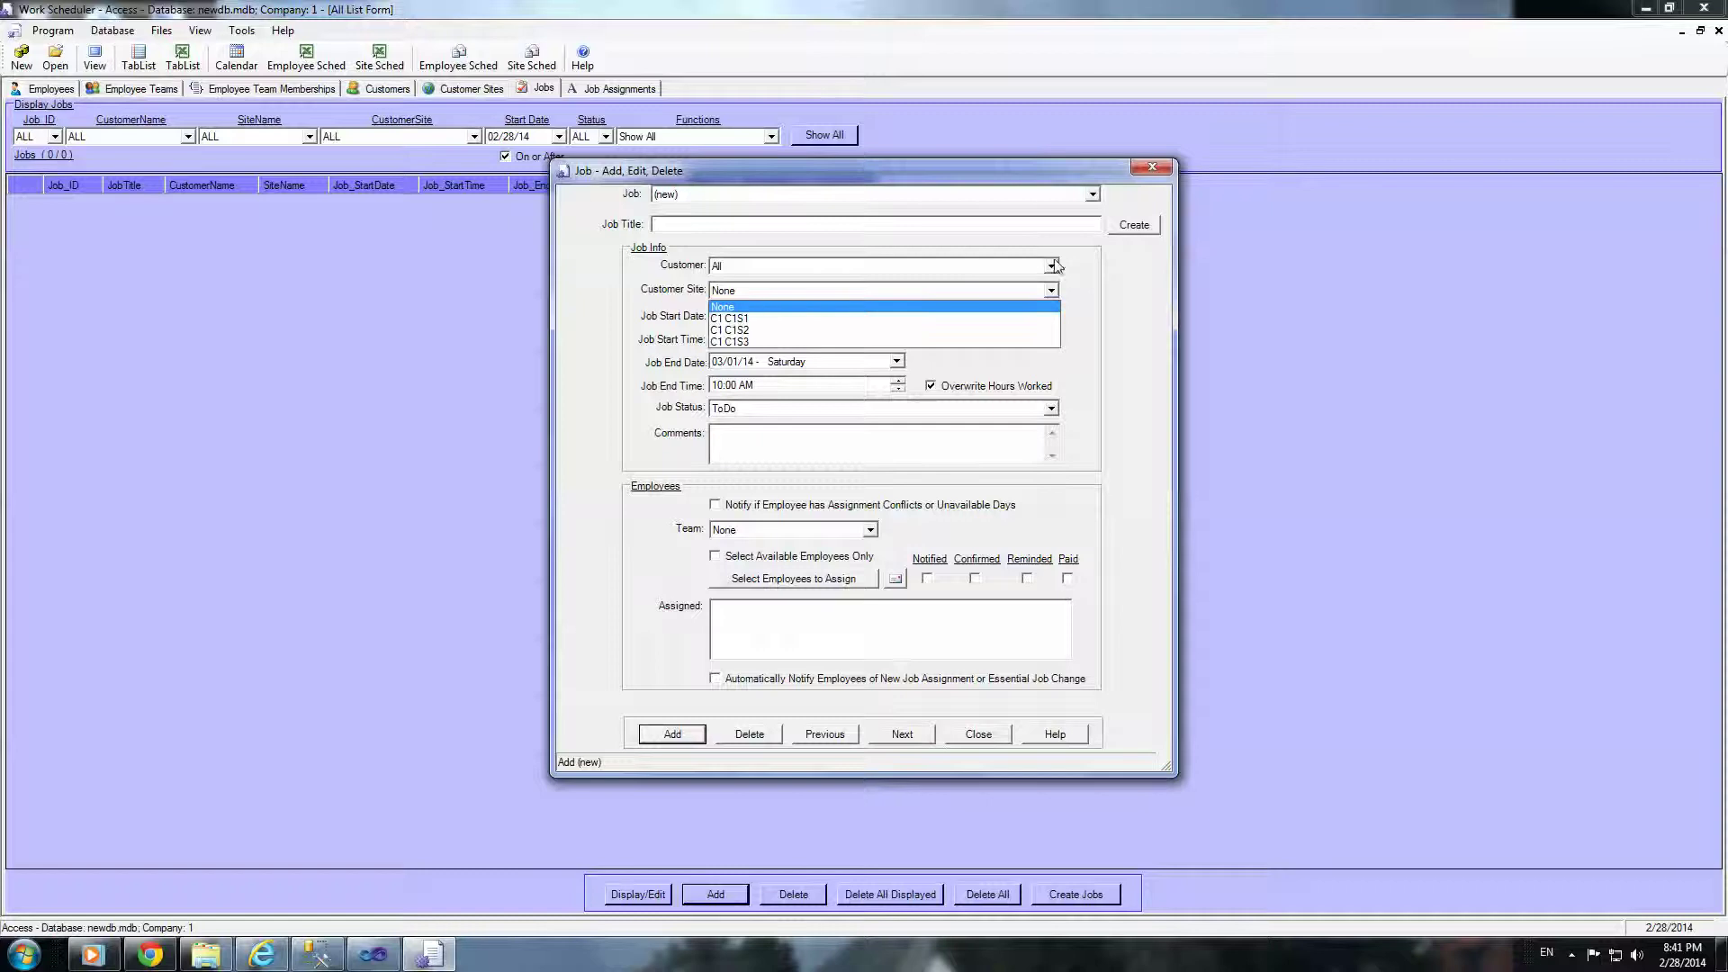
{"action": "left_click", "coordinate": [1050, 265]}
{"action": "left_click", "coordinate": [1050, 266]}
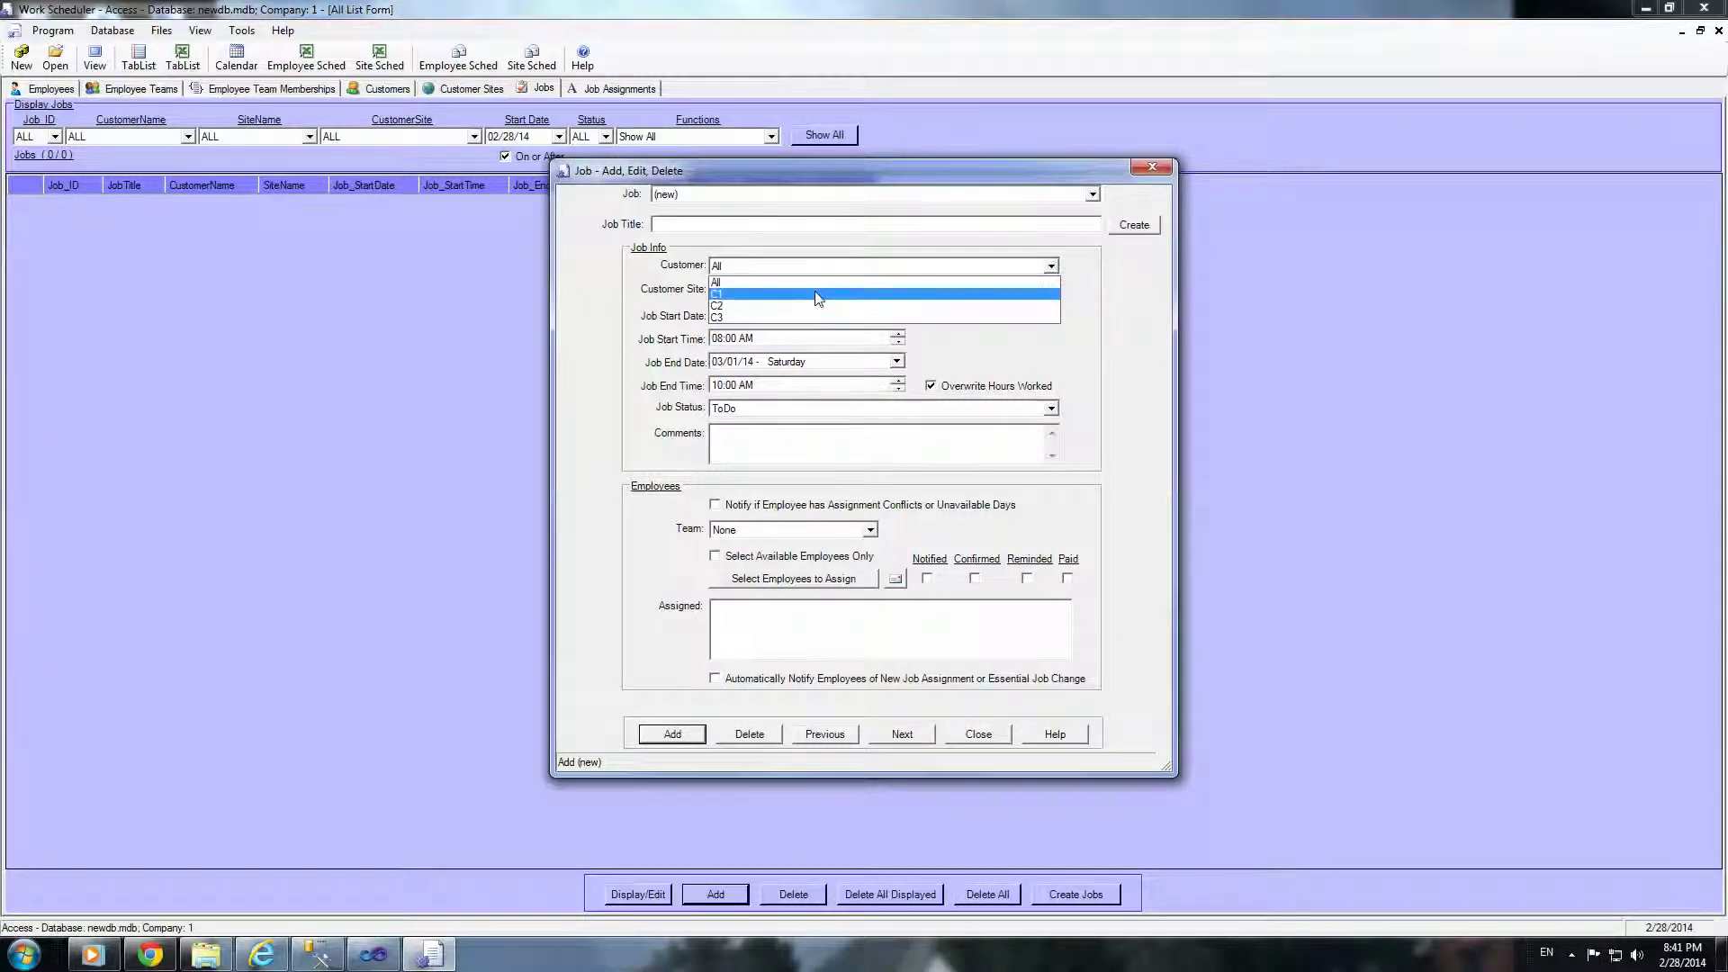
{"action": "left_click", "coordinate": [818, 295]}
Step: Briefly switch the job's customer to C2, then set it back to C1
{"action": "left_click", "coordinate": [1049, 290]}
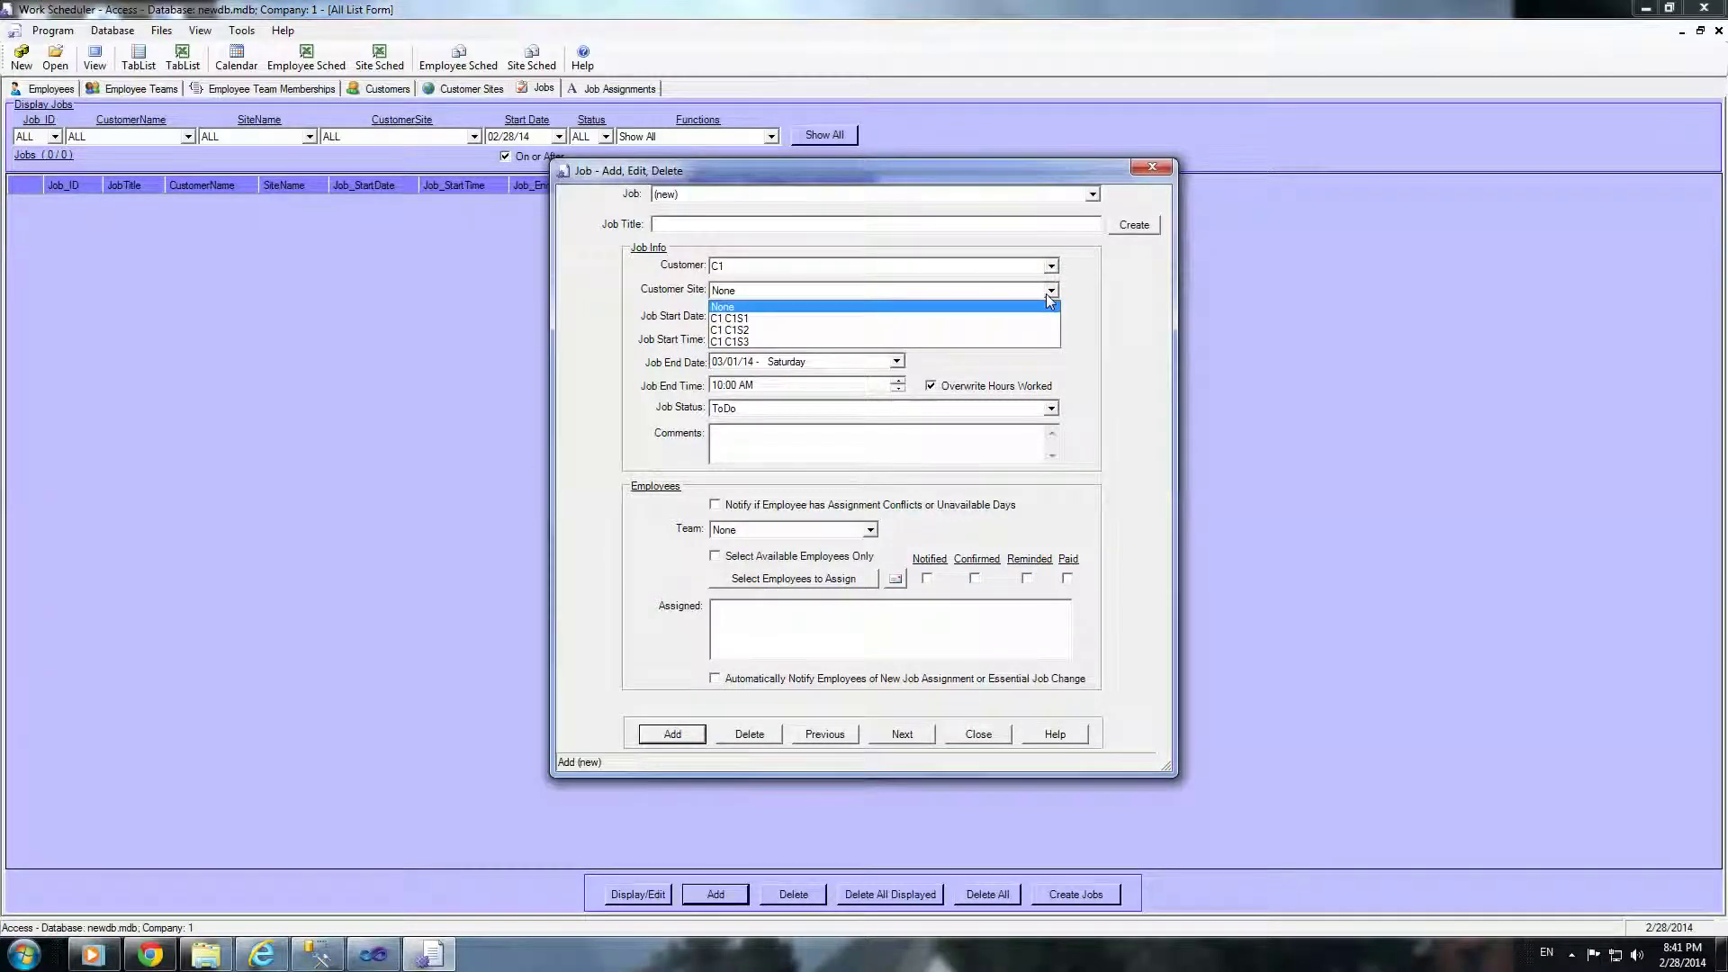
{"action": "left_click", "coordinate": [1046, 293]}
{"action": "left_click", "coordinate": [1050, 268]}
{"action": "left_click", "coordinate": [818, 307]}
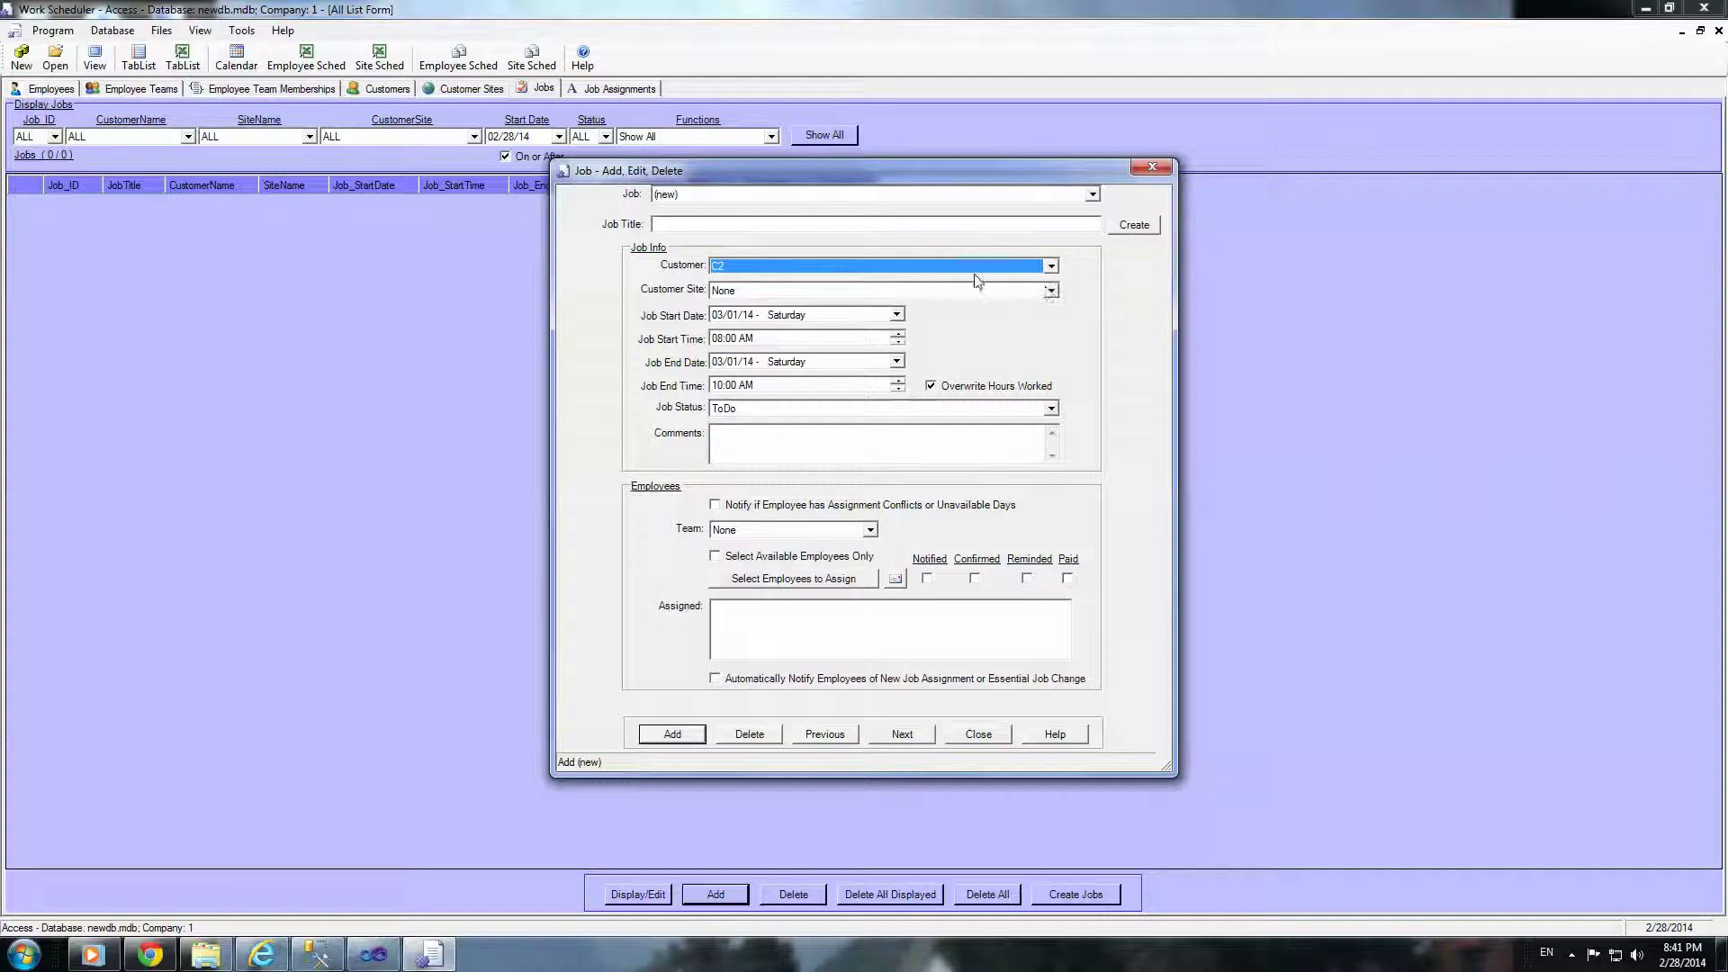
{"action": "left_click", "coordinate": [1050, 291]}
{"action": "left_click", "coordinate": [1050, 291]}
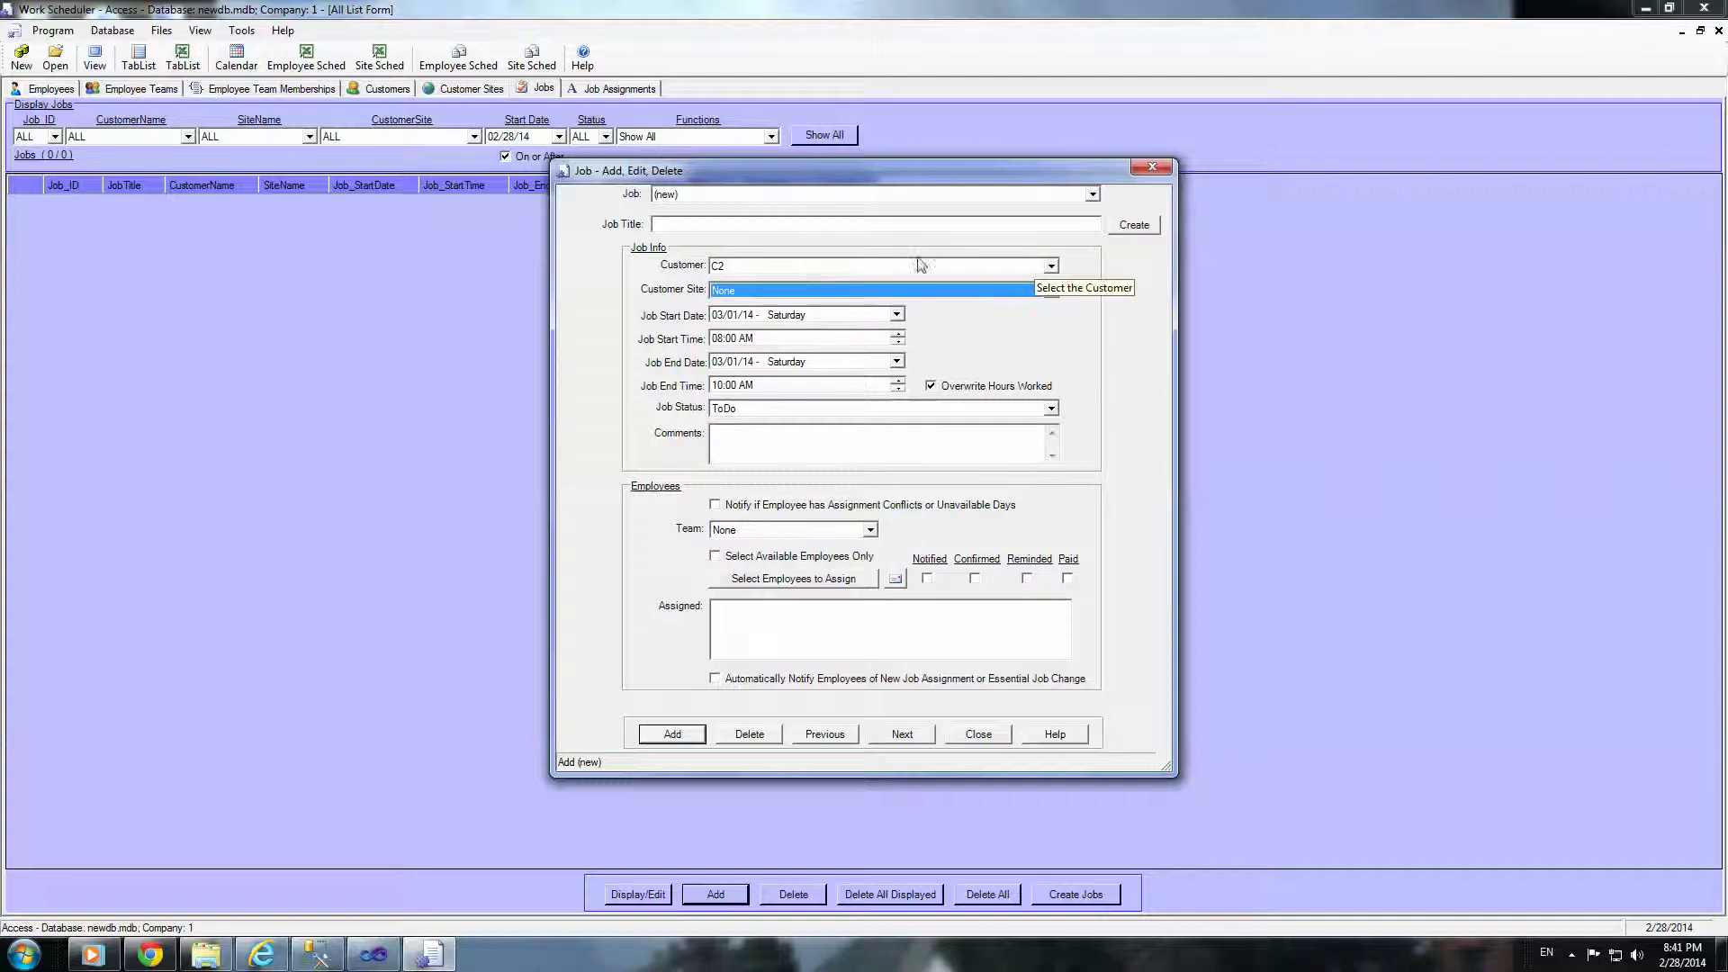
{"action": "left_click", "coordinate": [1051, 267]}
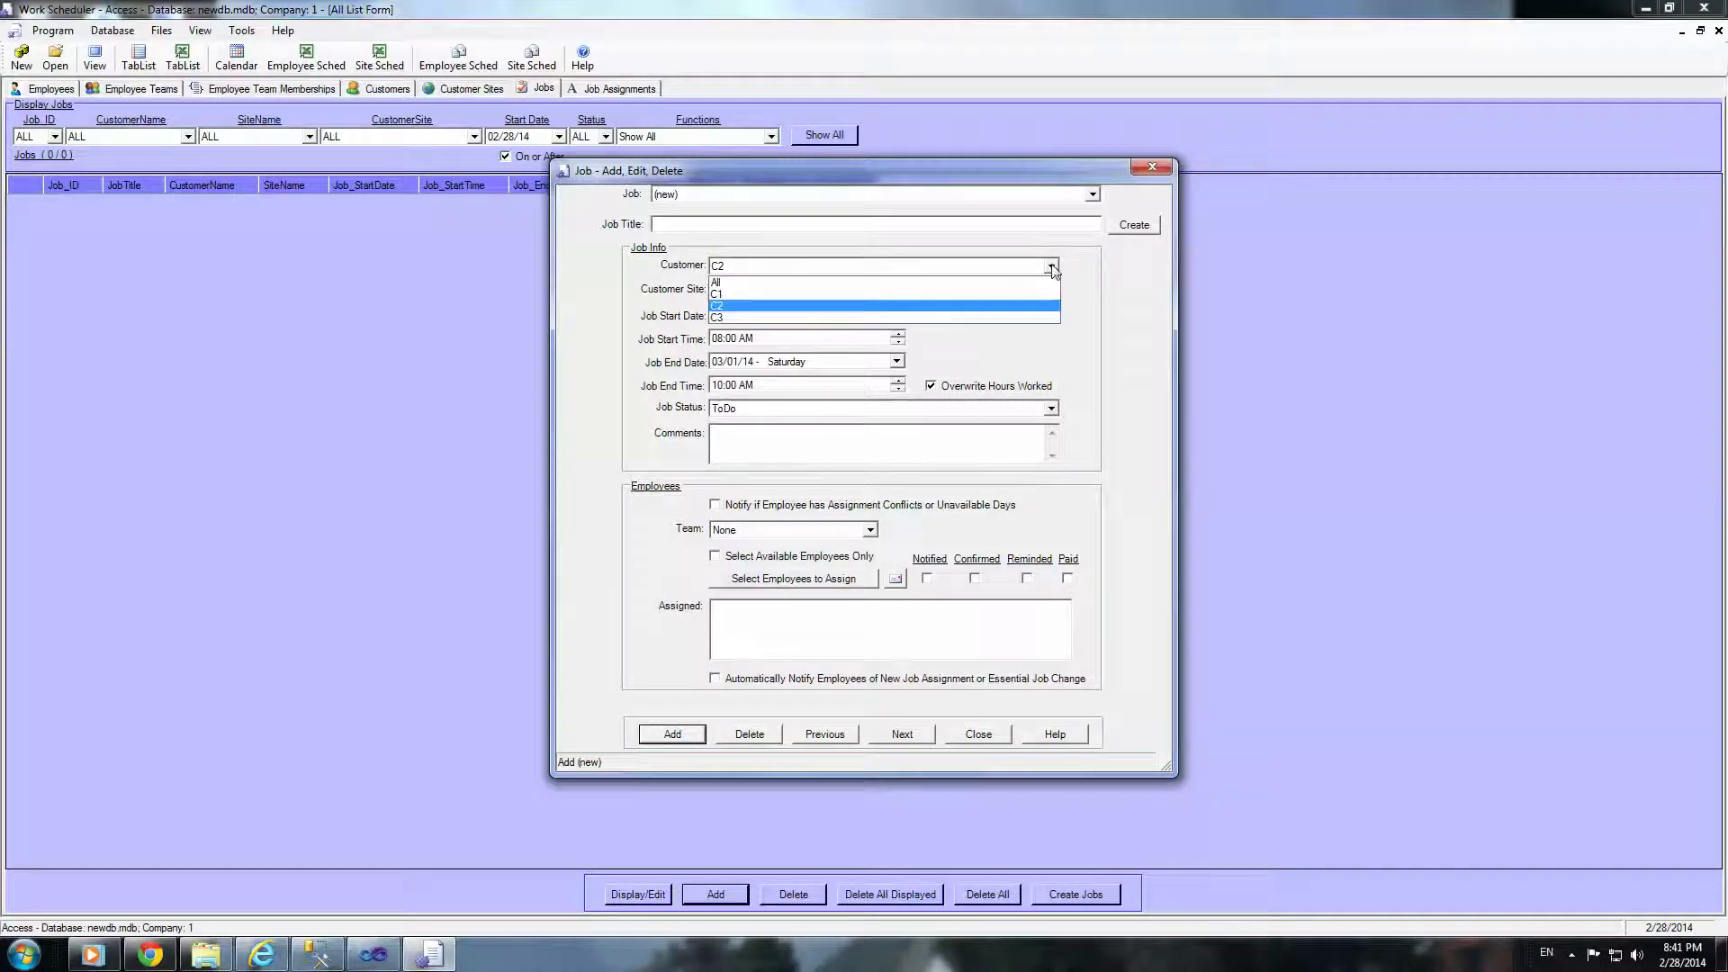
{"action": "left_click", "coordinate": [764, 295]}
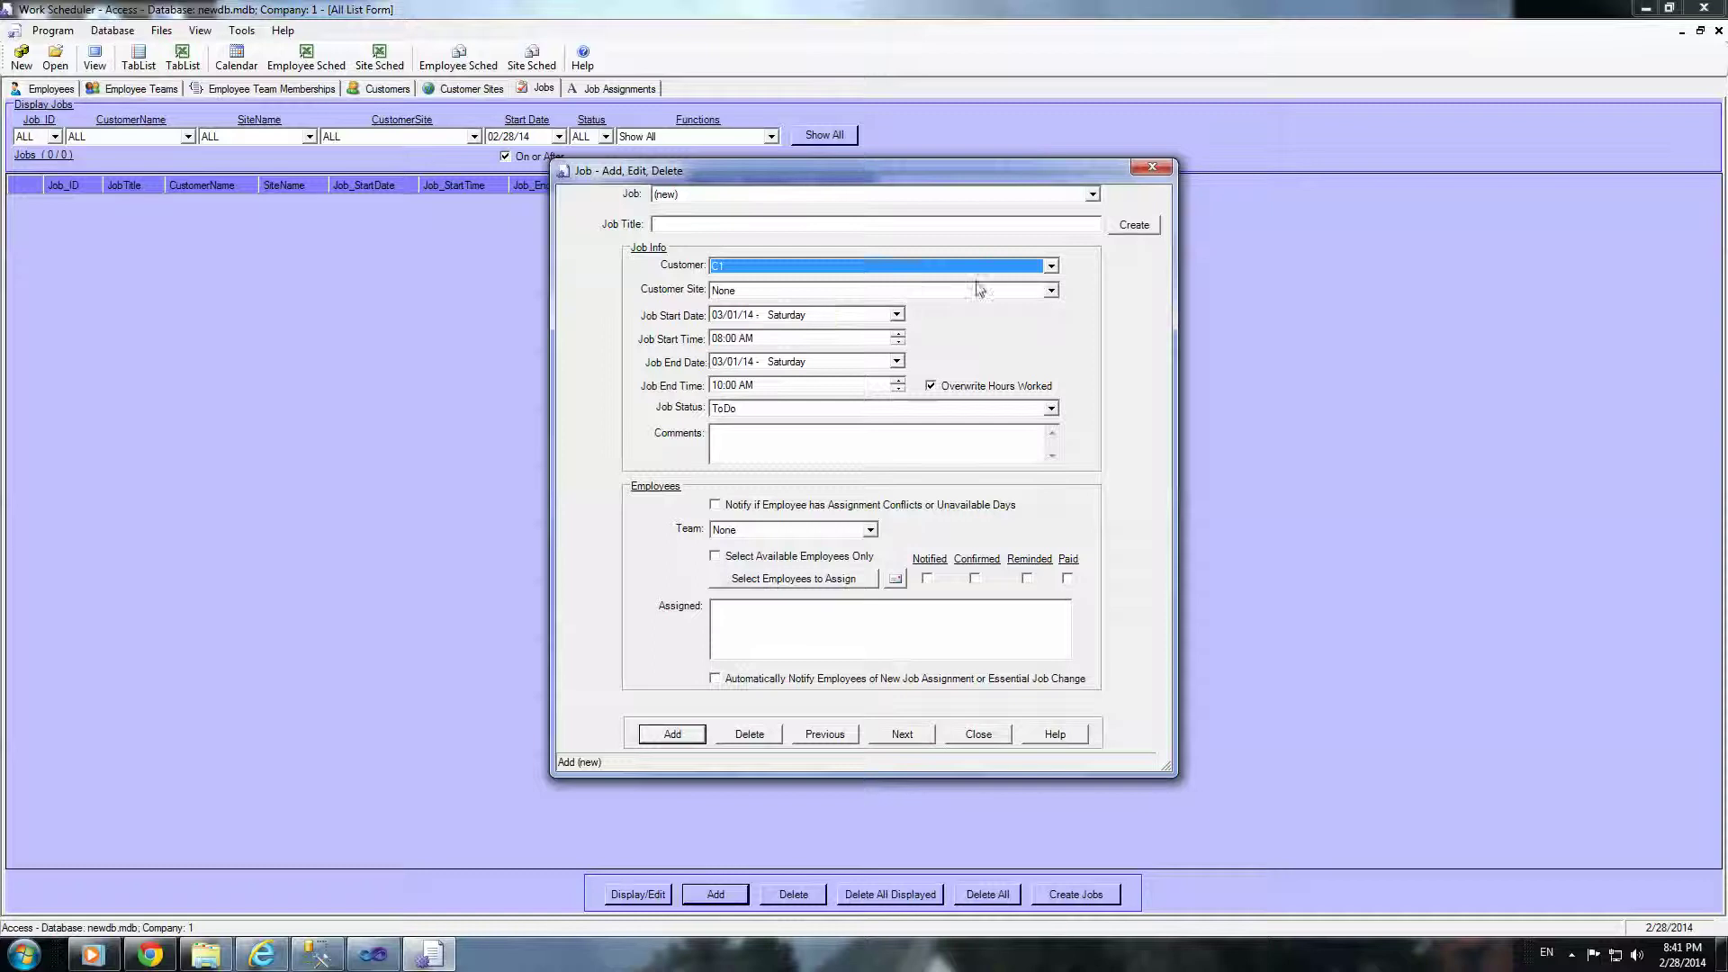
Step: Set the job's site to C1 C1S1 and bring up the employee selection
{"action": "left_click", "coordinate": [1050, 292]}
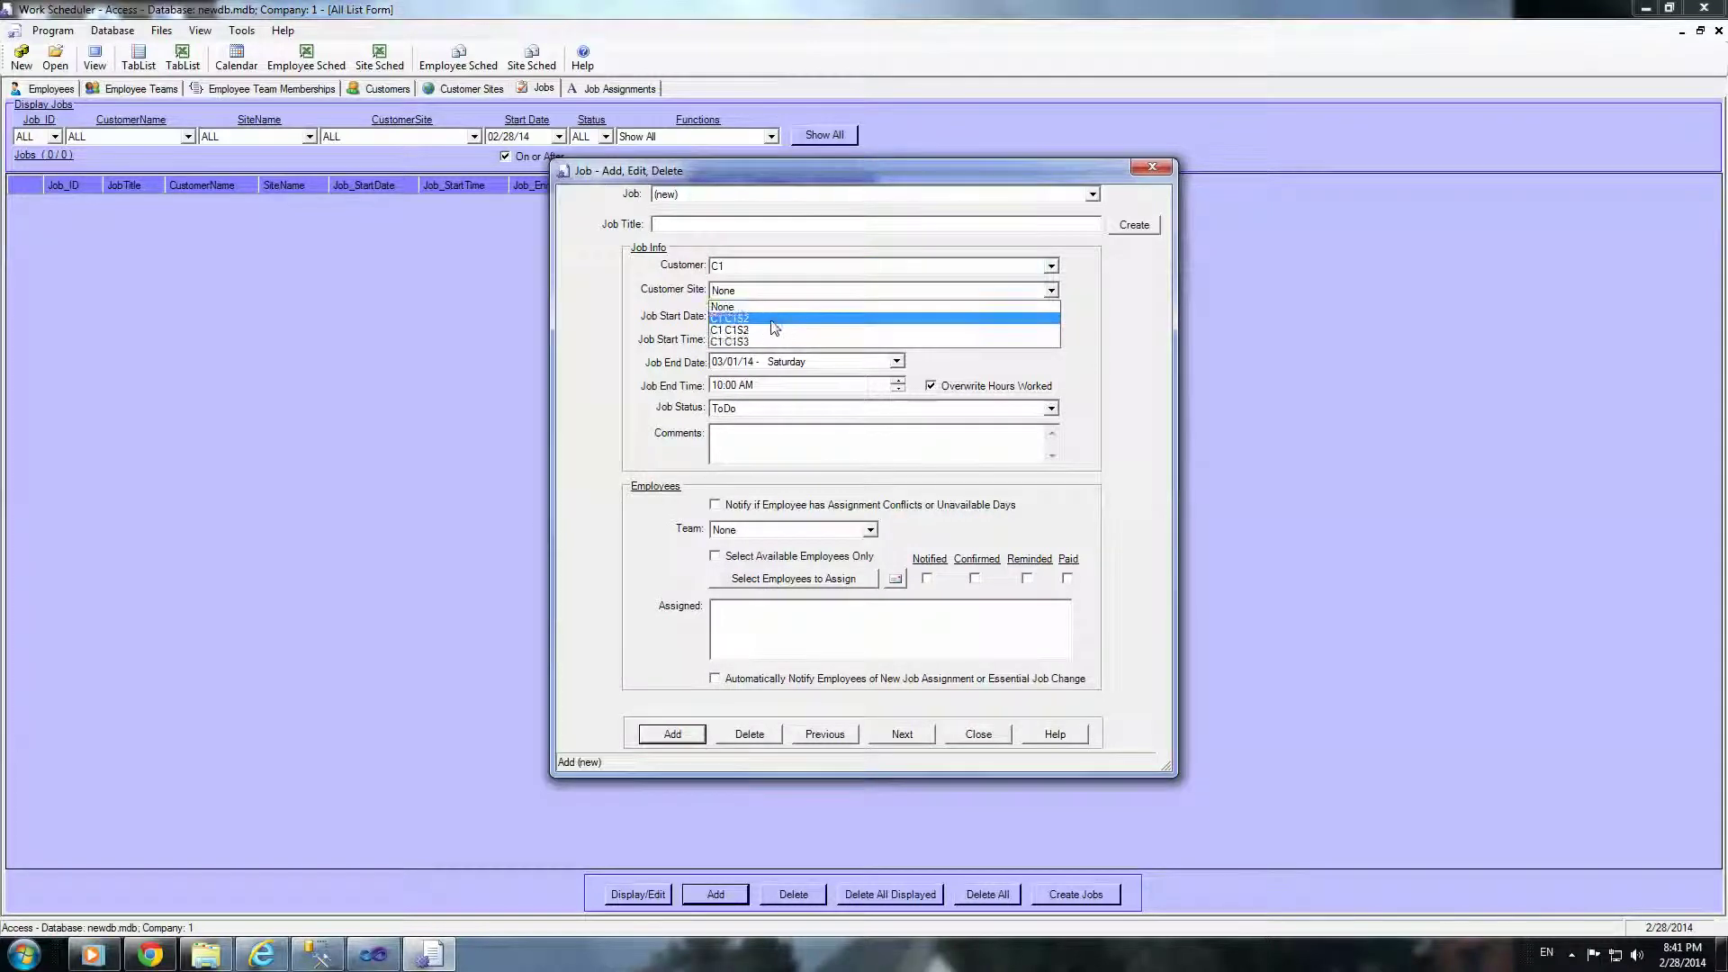
{"action": "left_click", "coordinate": [772, 326]}
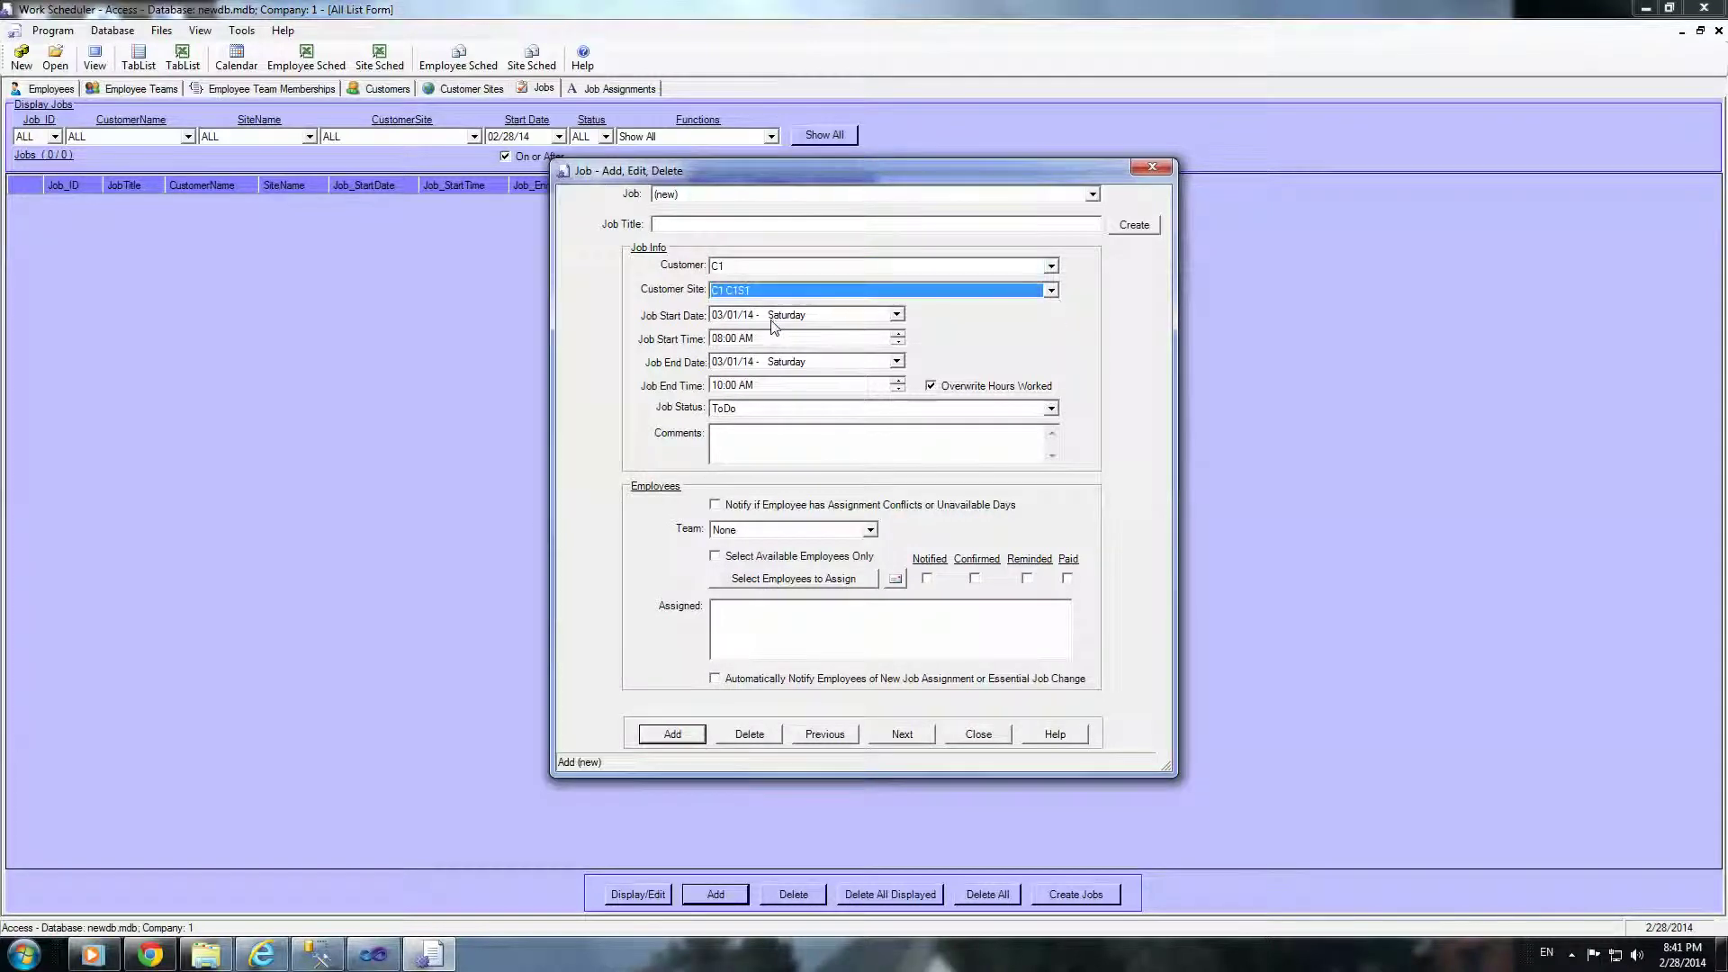
{"action": "left_click", "coordinate": [769, 587]}
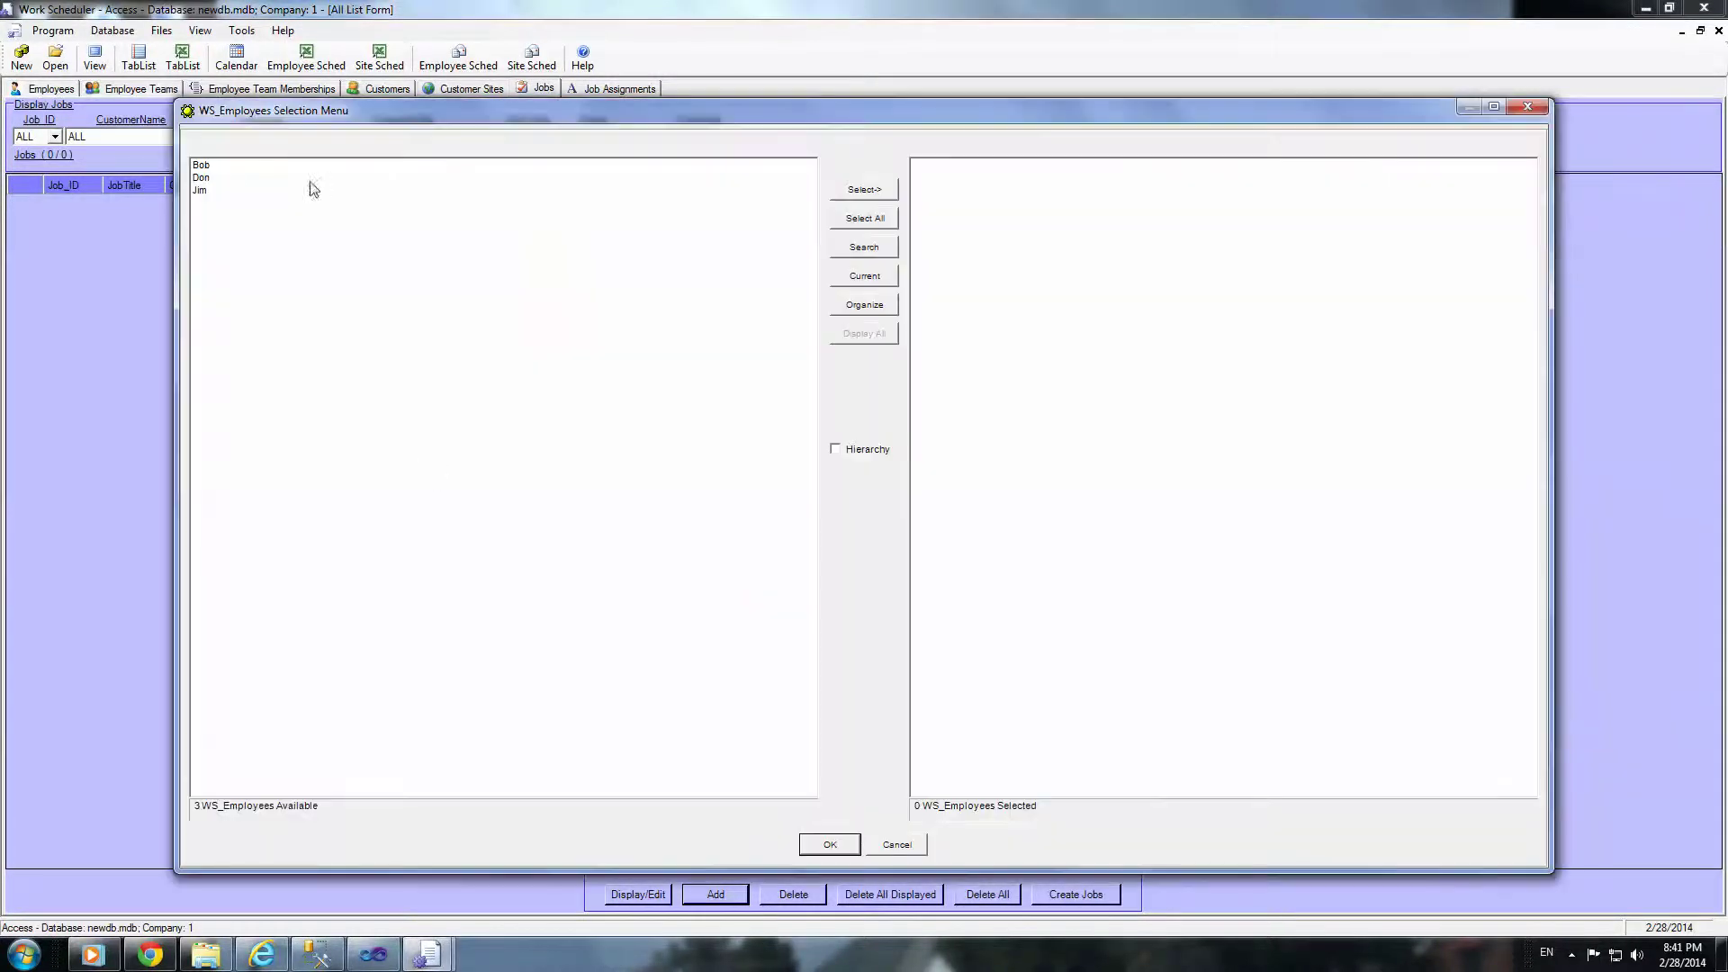
Step: Assign two of the available employees to the job
{"action": "left_click_drag", "start_coordinate": [216, 178], "coordinate": [216, 205]}
{"action": "left_click", "coordinate": [867, 191]}
{"action": "left_click", "coordinate": [823, 847]}
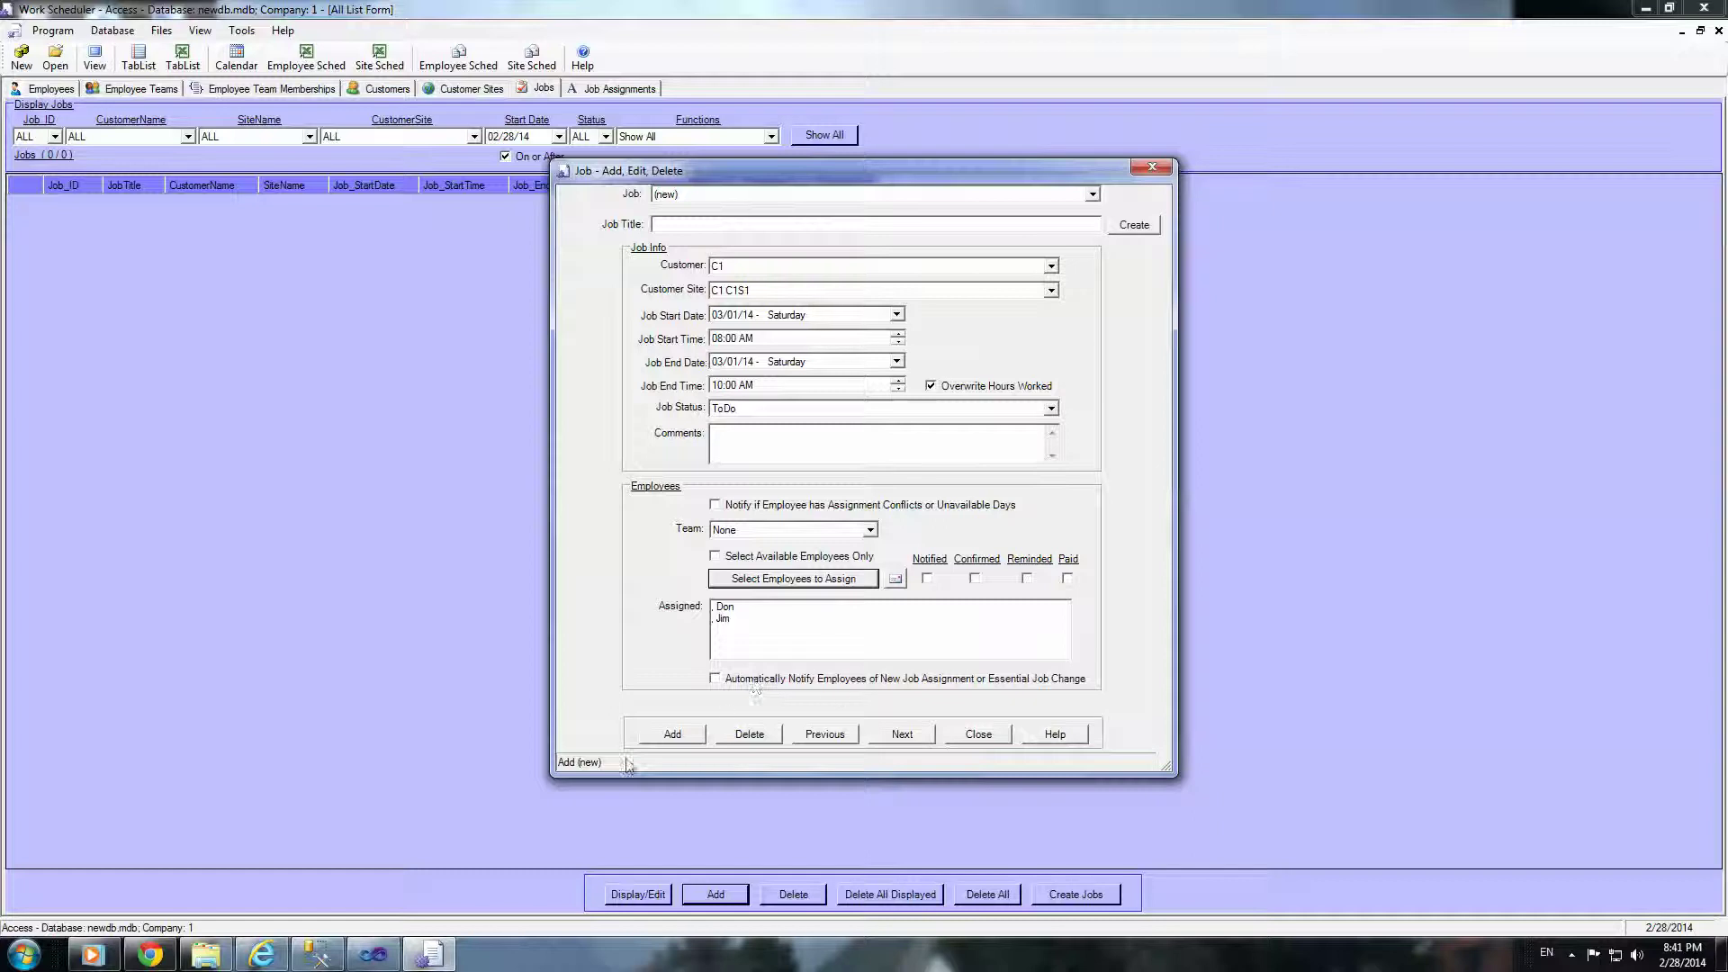
Step: Generate the job title '3/1/2014 8:00:00 AM C1 C1S1' and add the job
{"action": "left_click", "coordinate": [662, 734]}
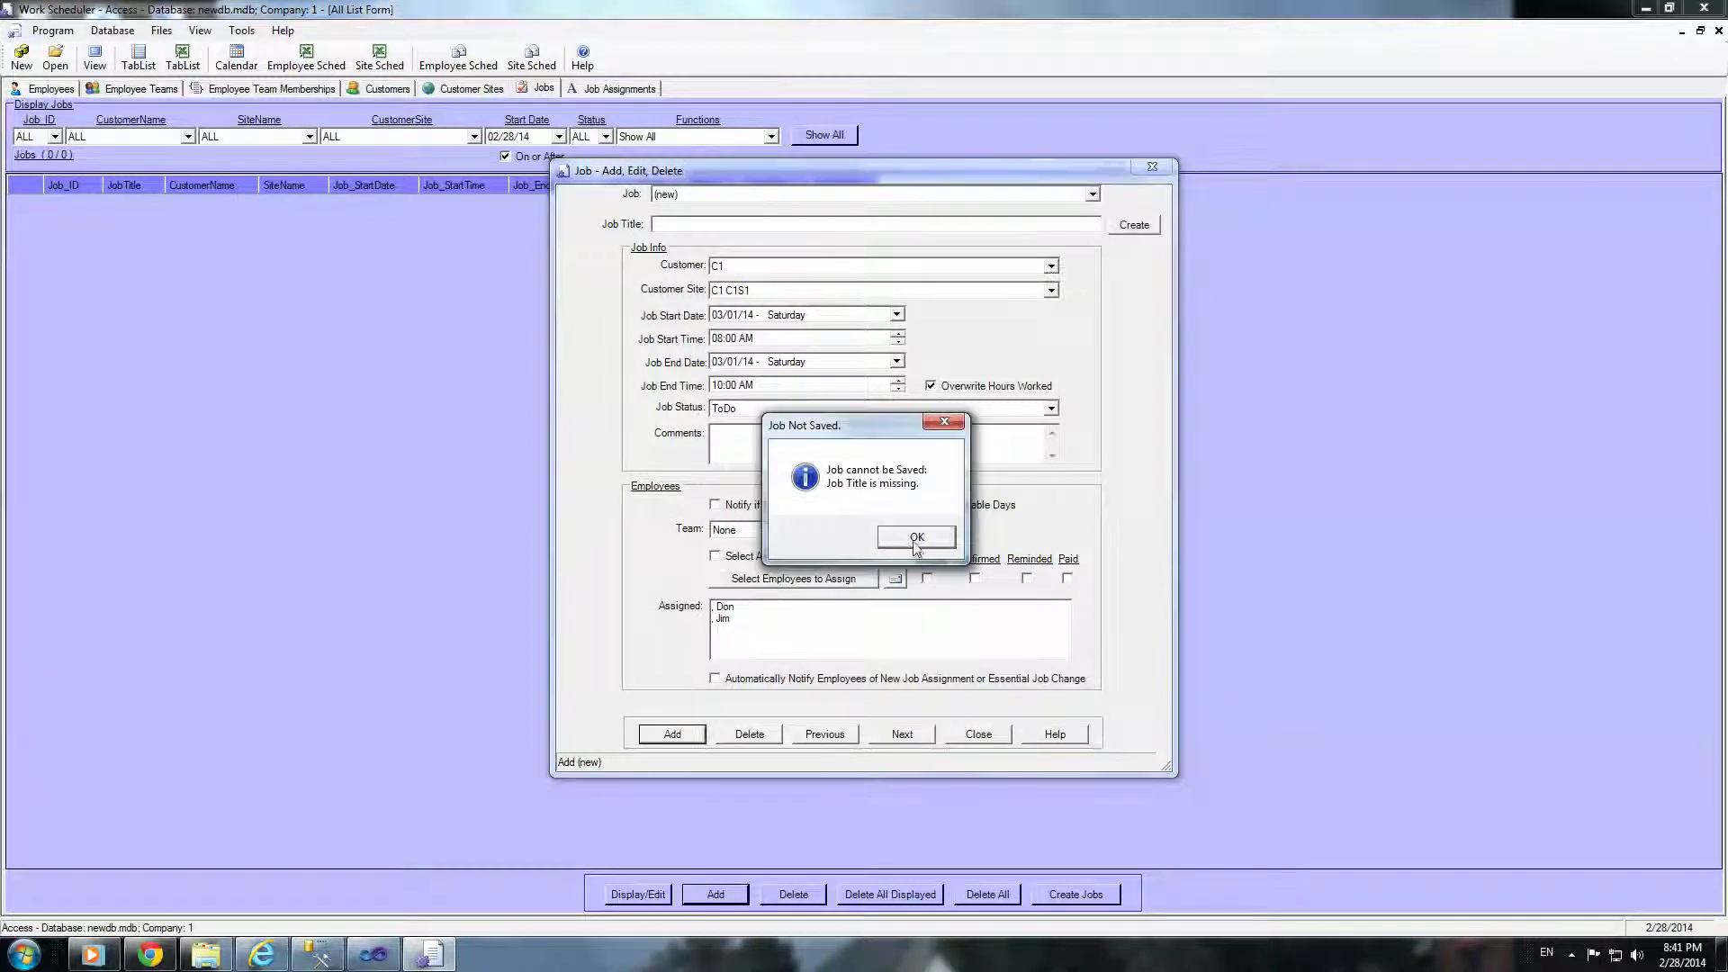
{"action": "left_click", "coordinate": [909, 538]}
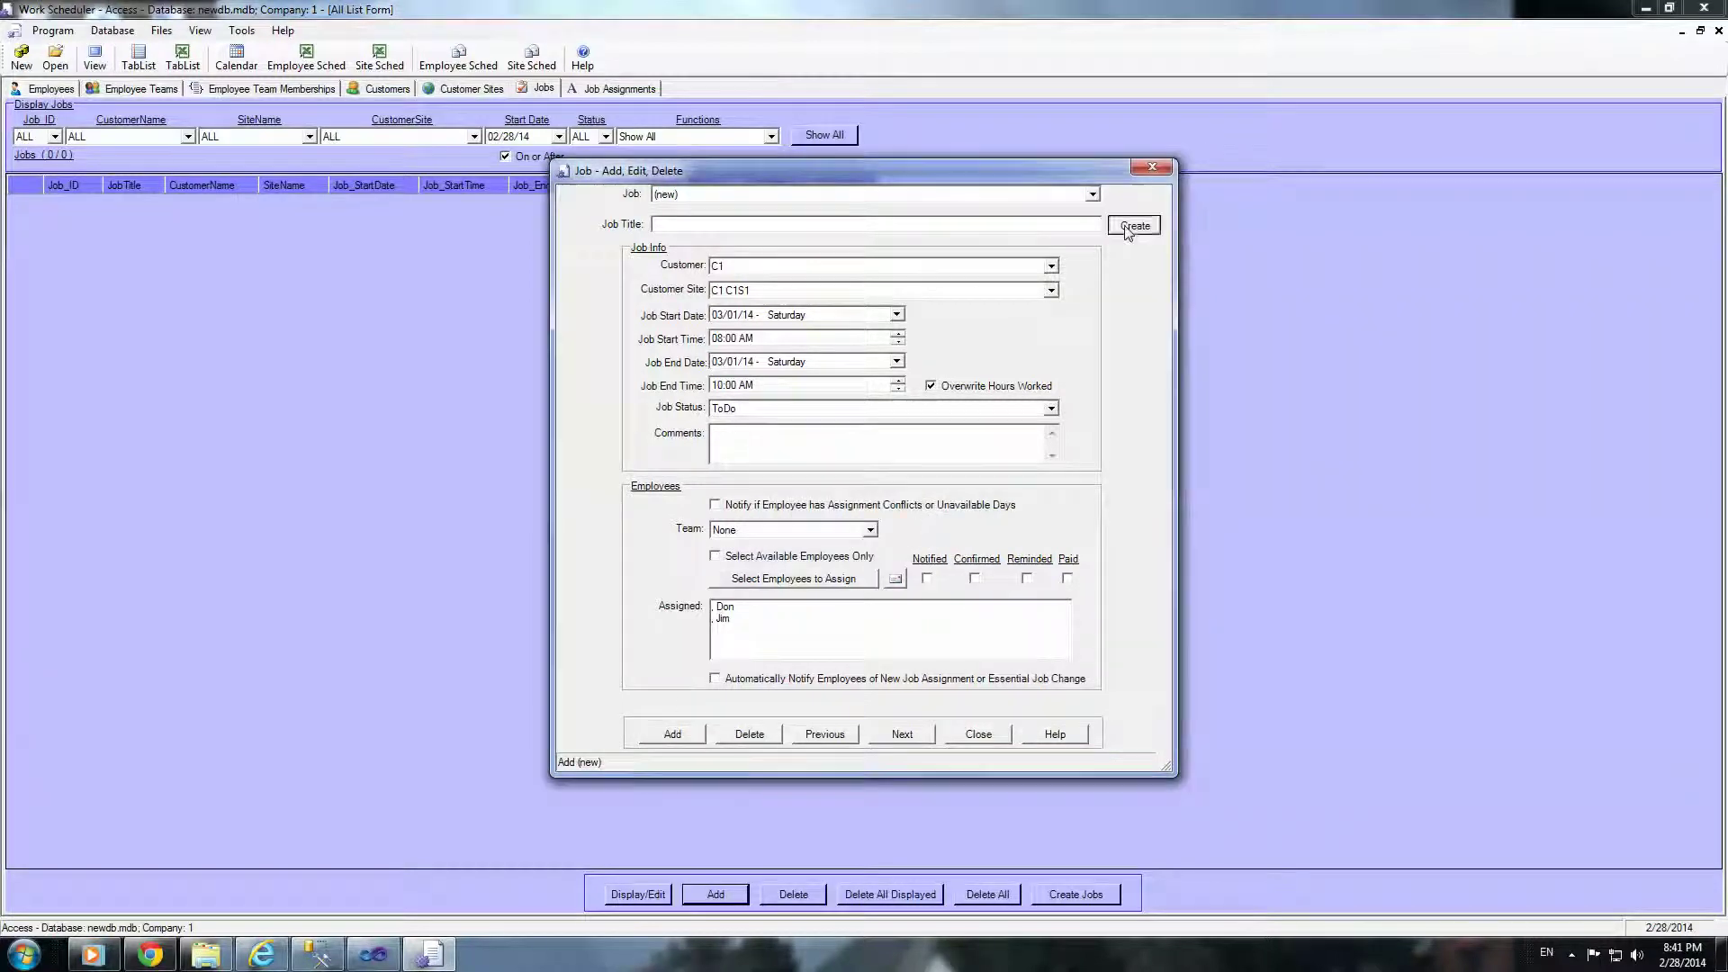
{"action": "left_click", "coordinate": [1126, 229]}
{"action": "left_click", "coordinate": [672, 736]}
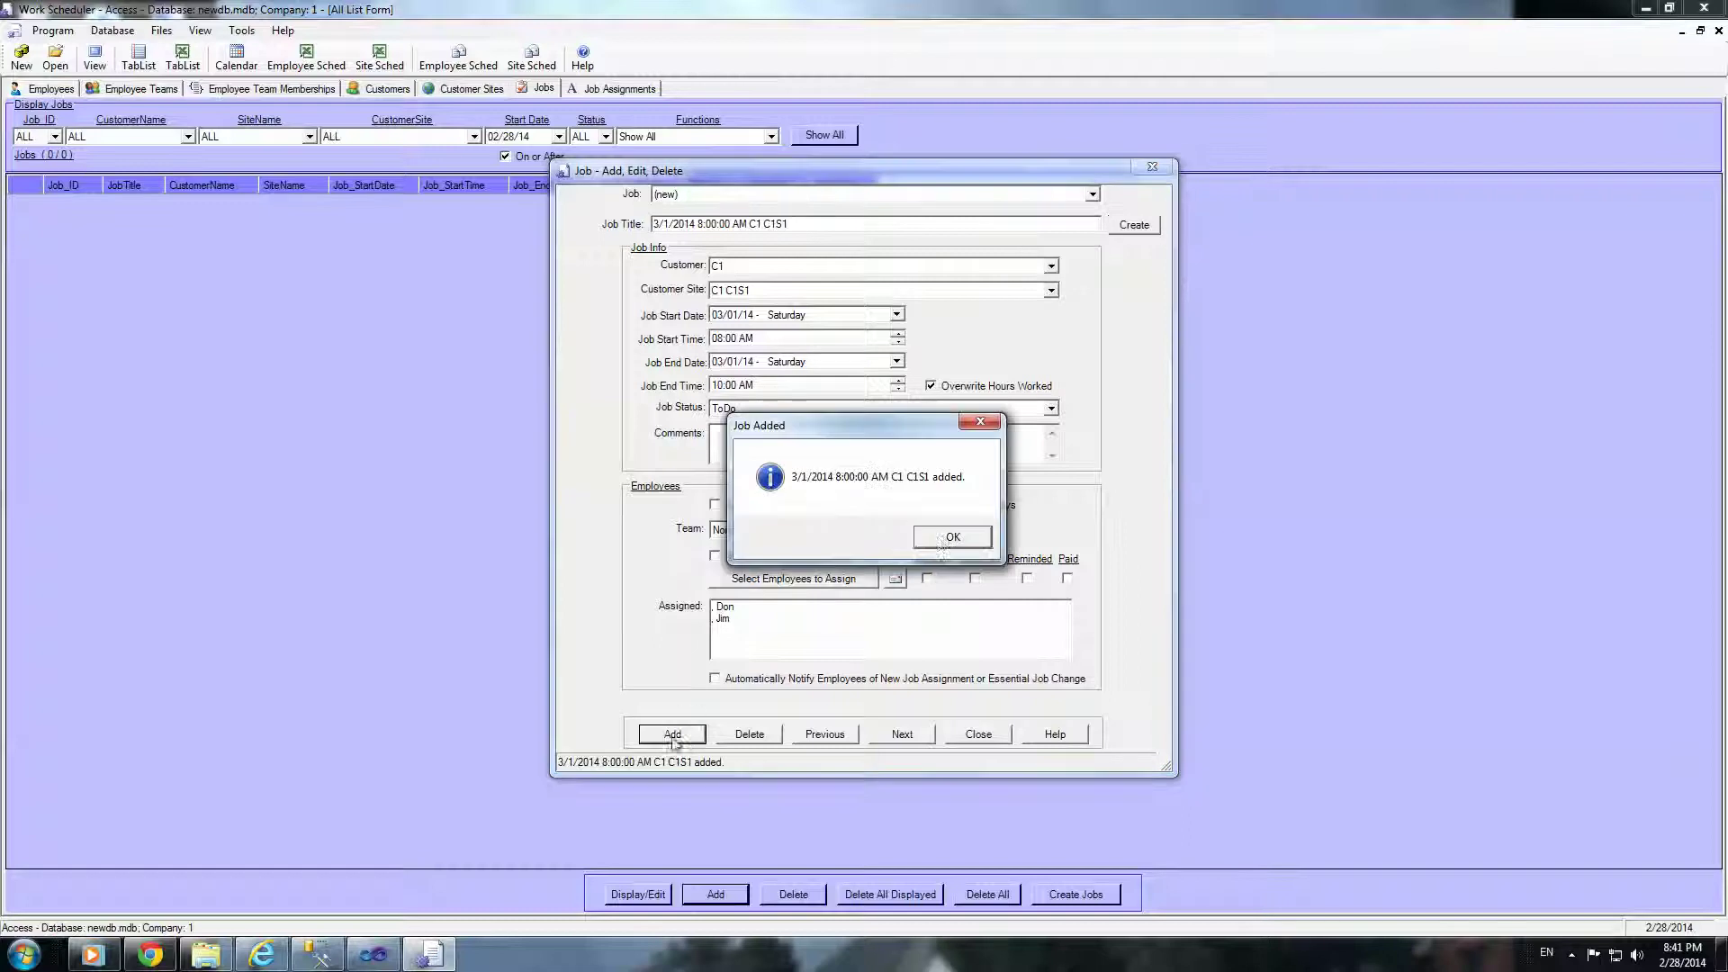
{"action": "left_click", "coordinate": [953, 538]}
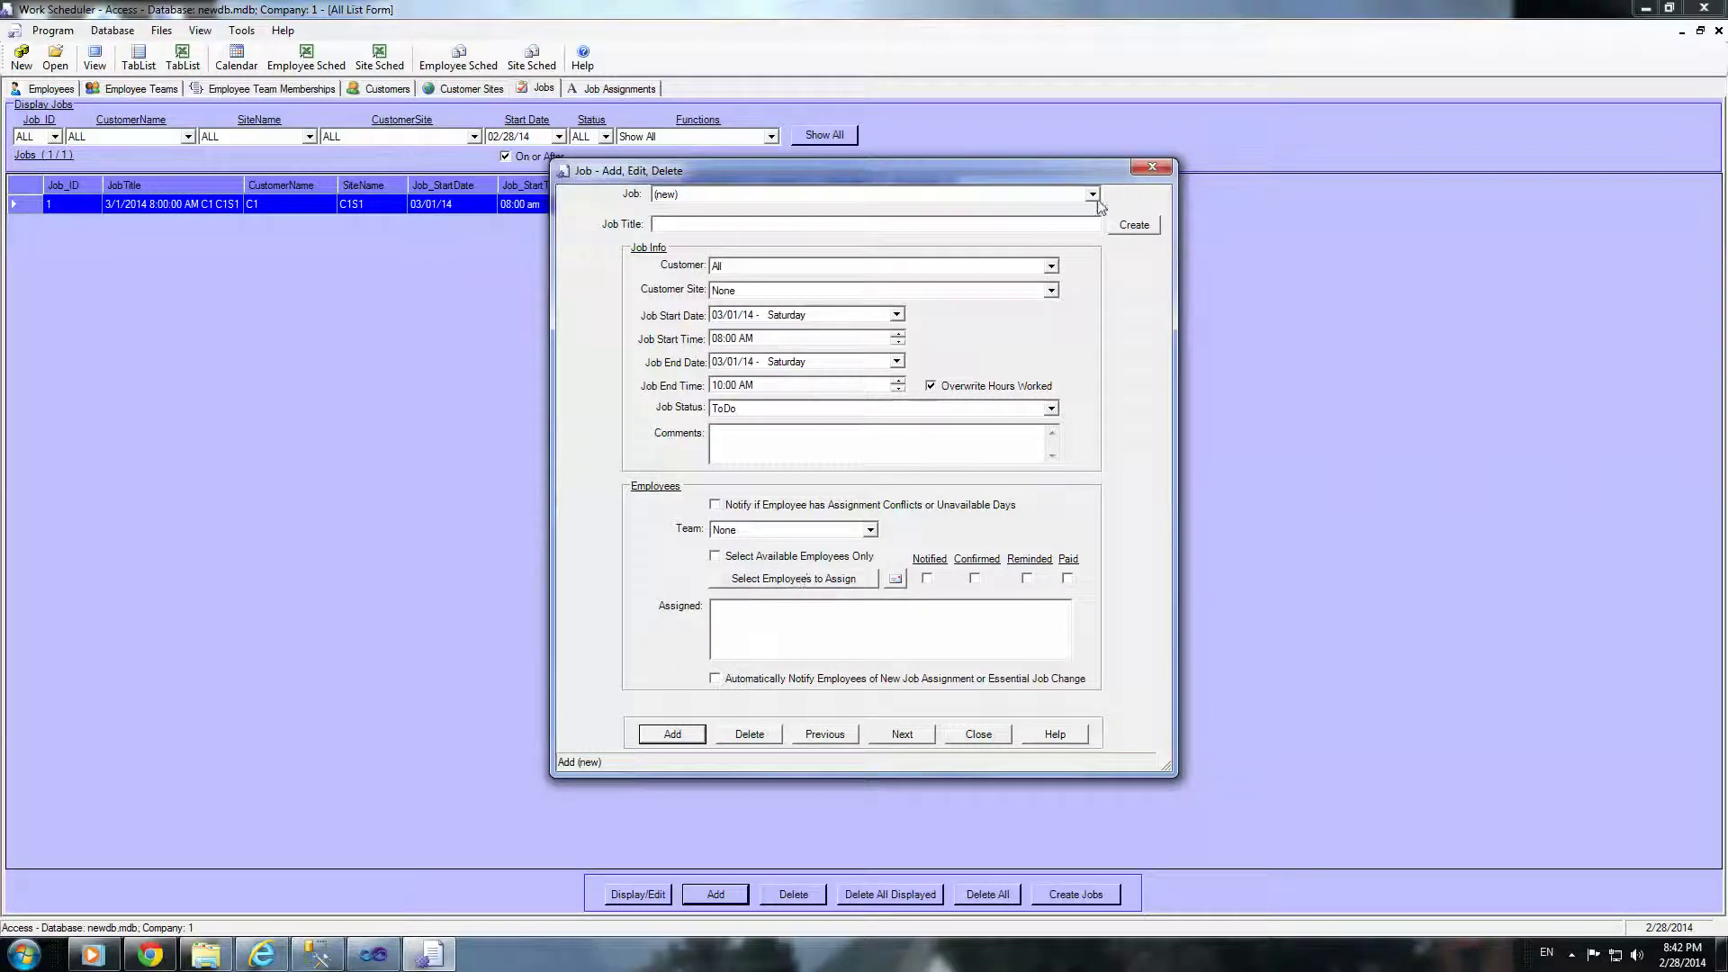
Step: Set the new job's start and end dates to 03/03/14
{"action": "left_click", "coordinate": [897, 316]}
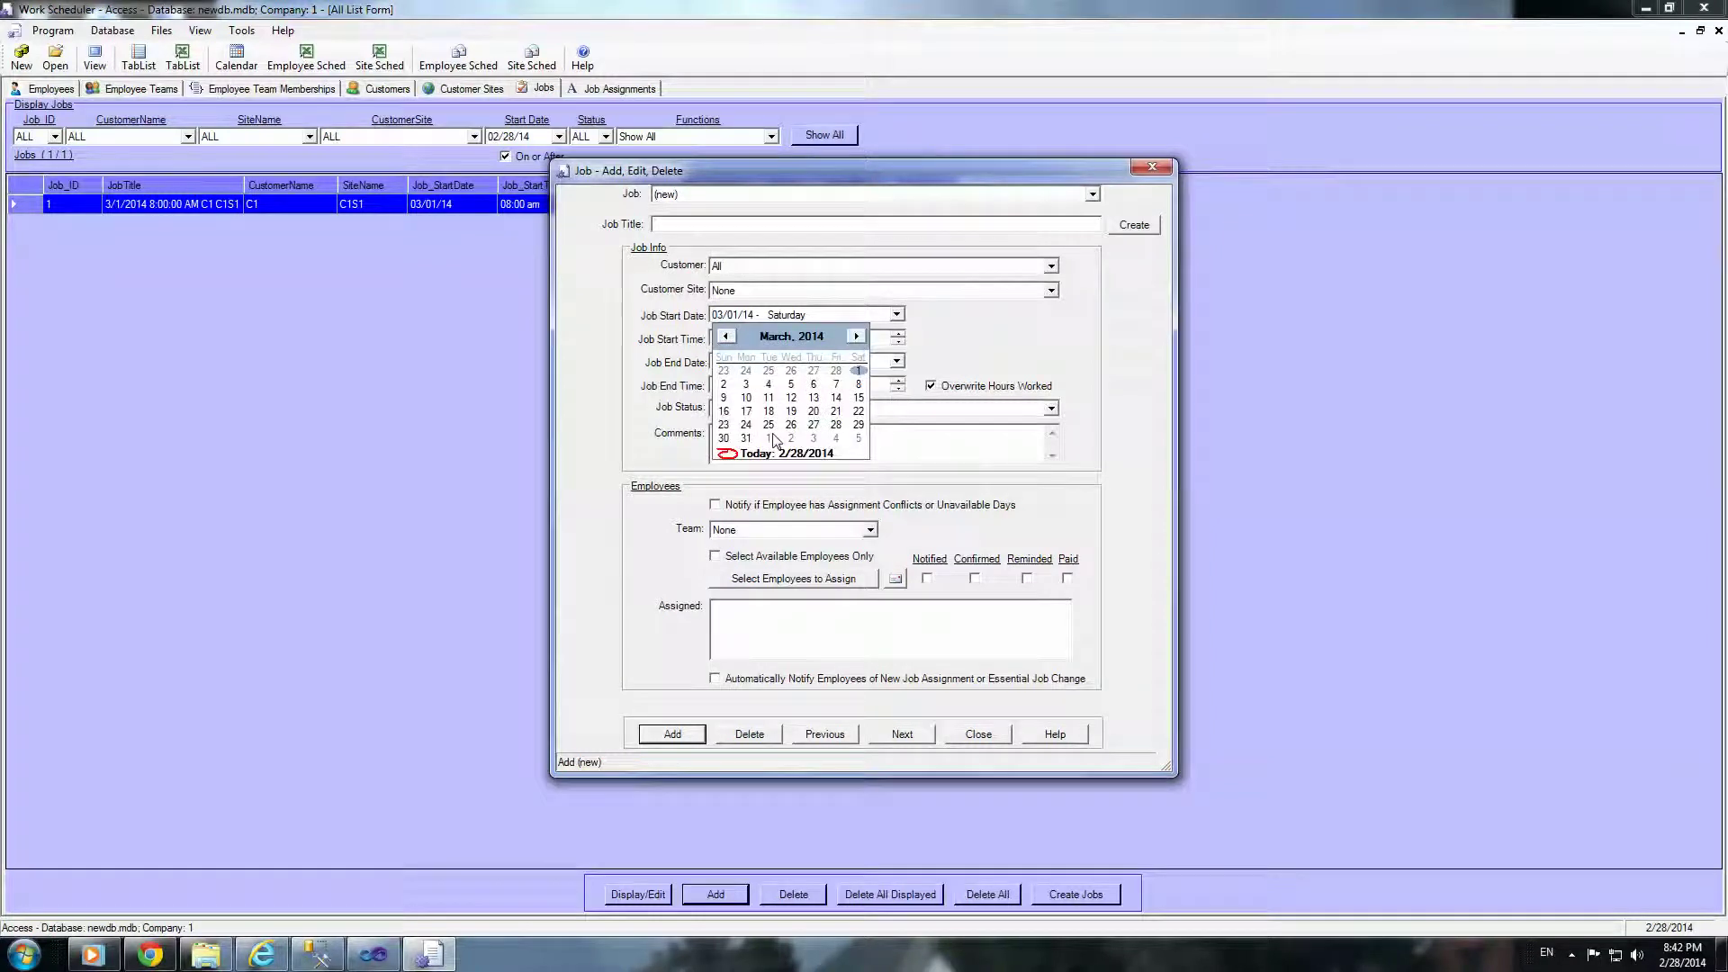
{"action": "left_click", "coordinate": [724, 384]}
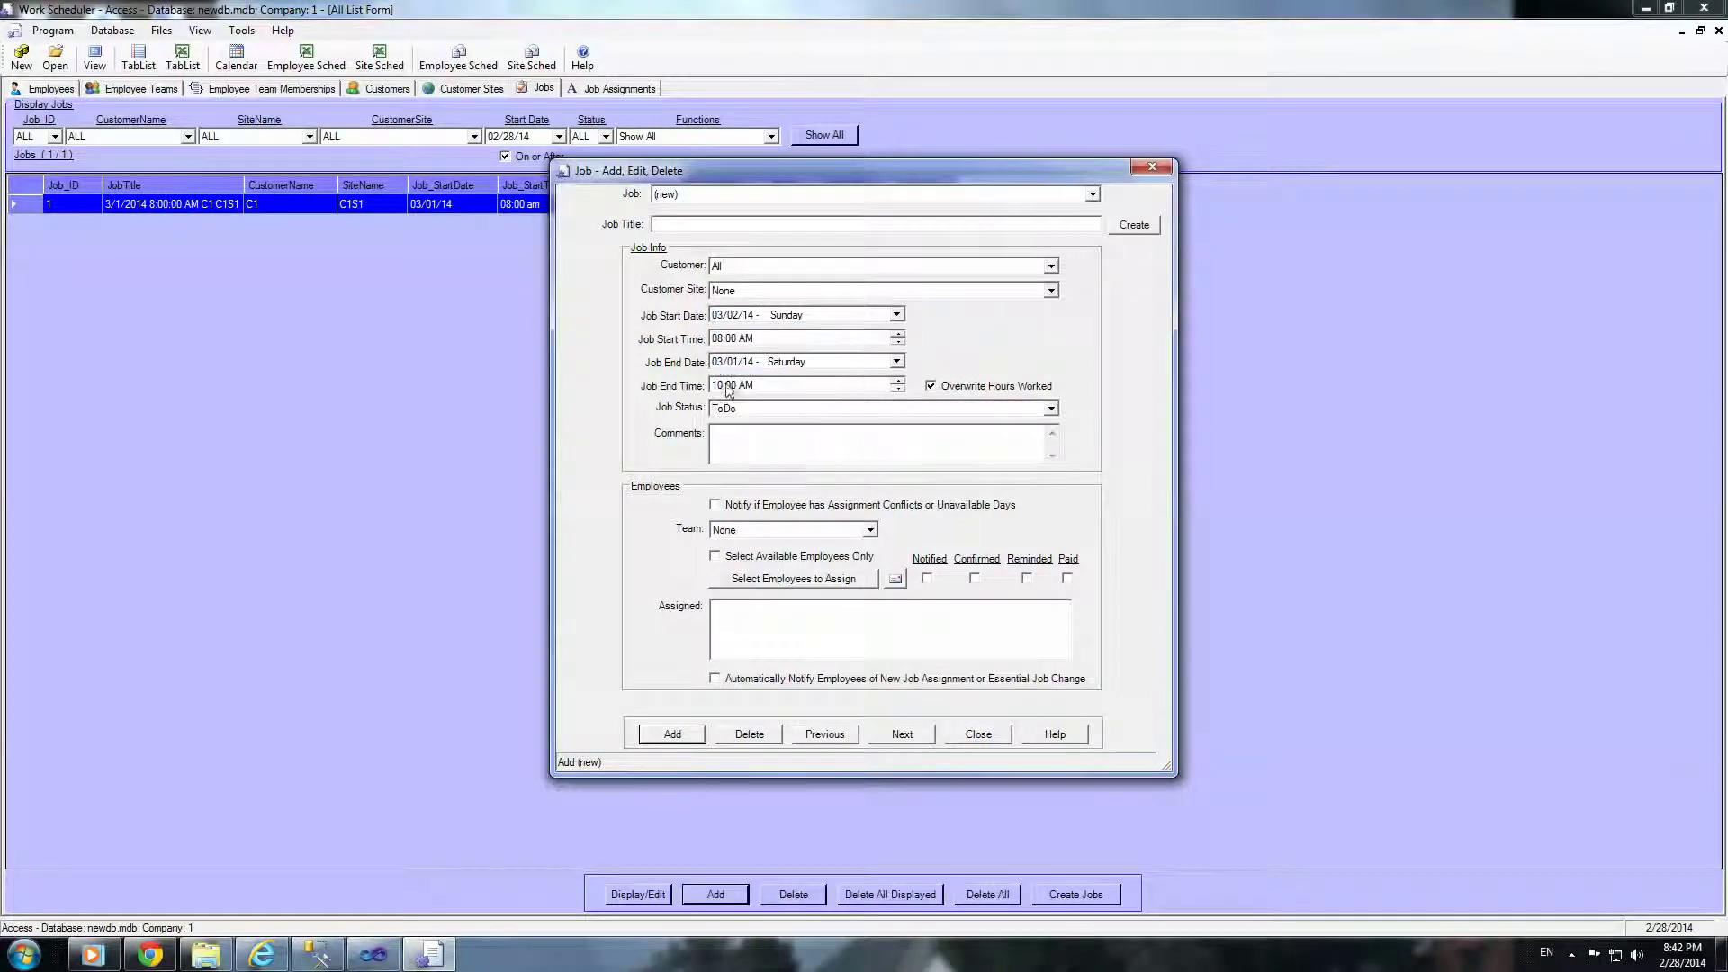
{"action": "left_click", "coordinate": [897, 362]}
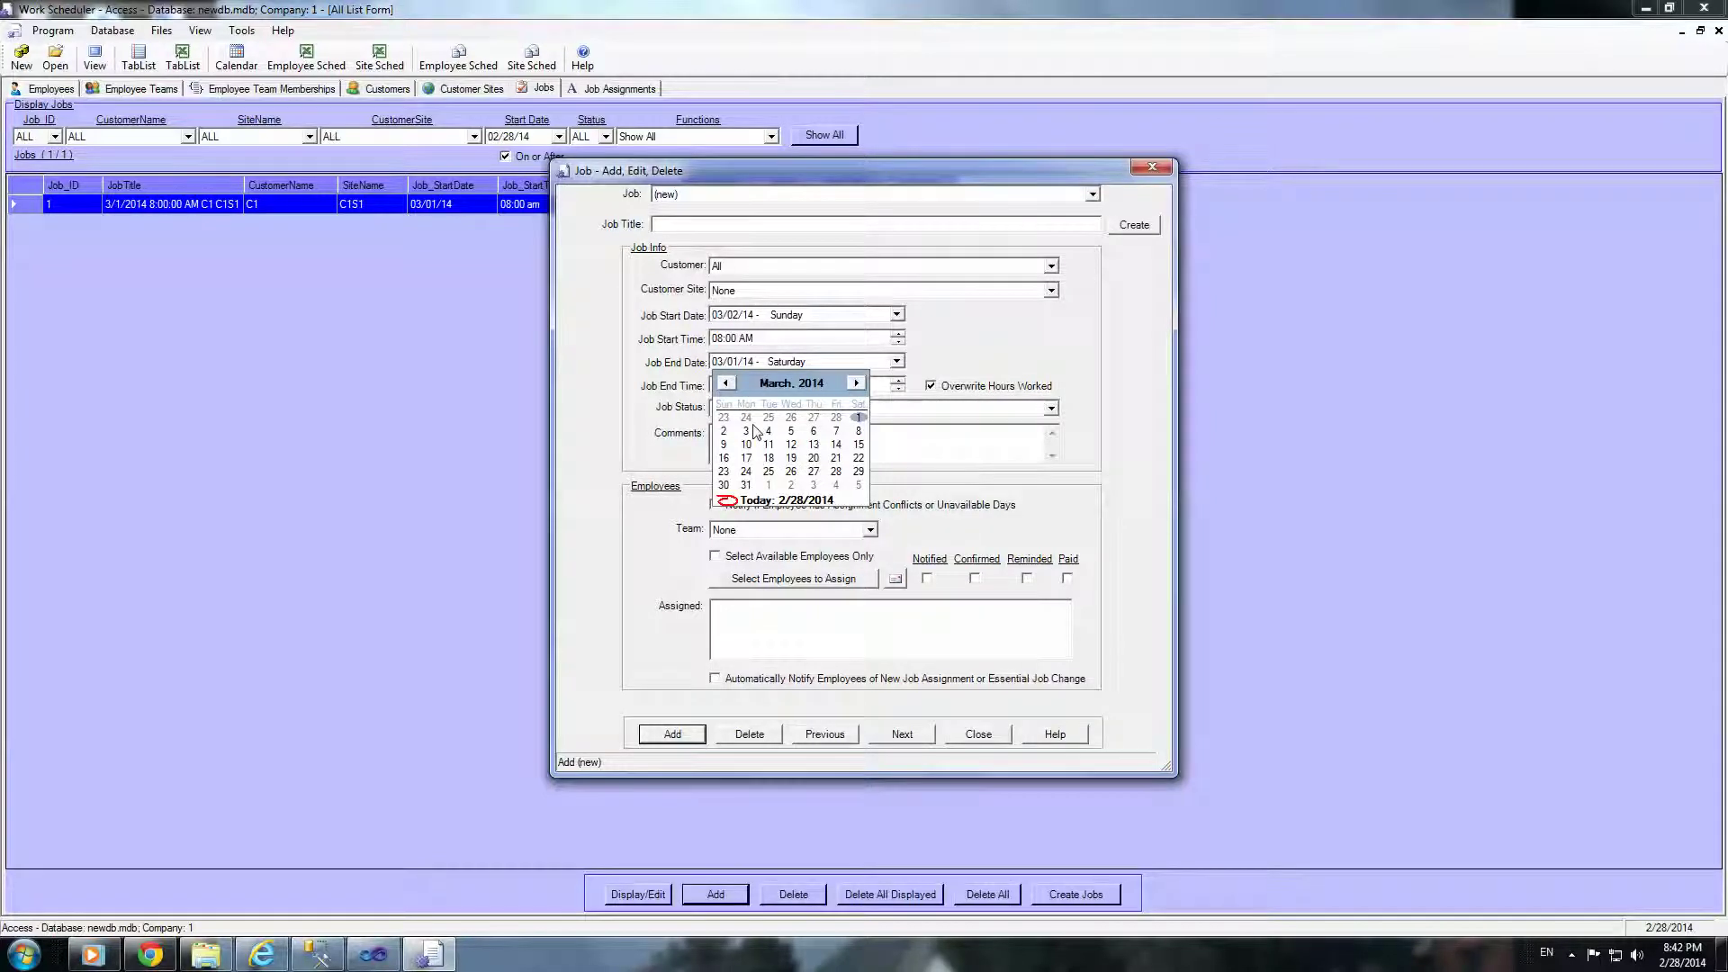
{"action": "left_click", "coordinate": [724, 431]}
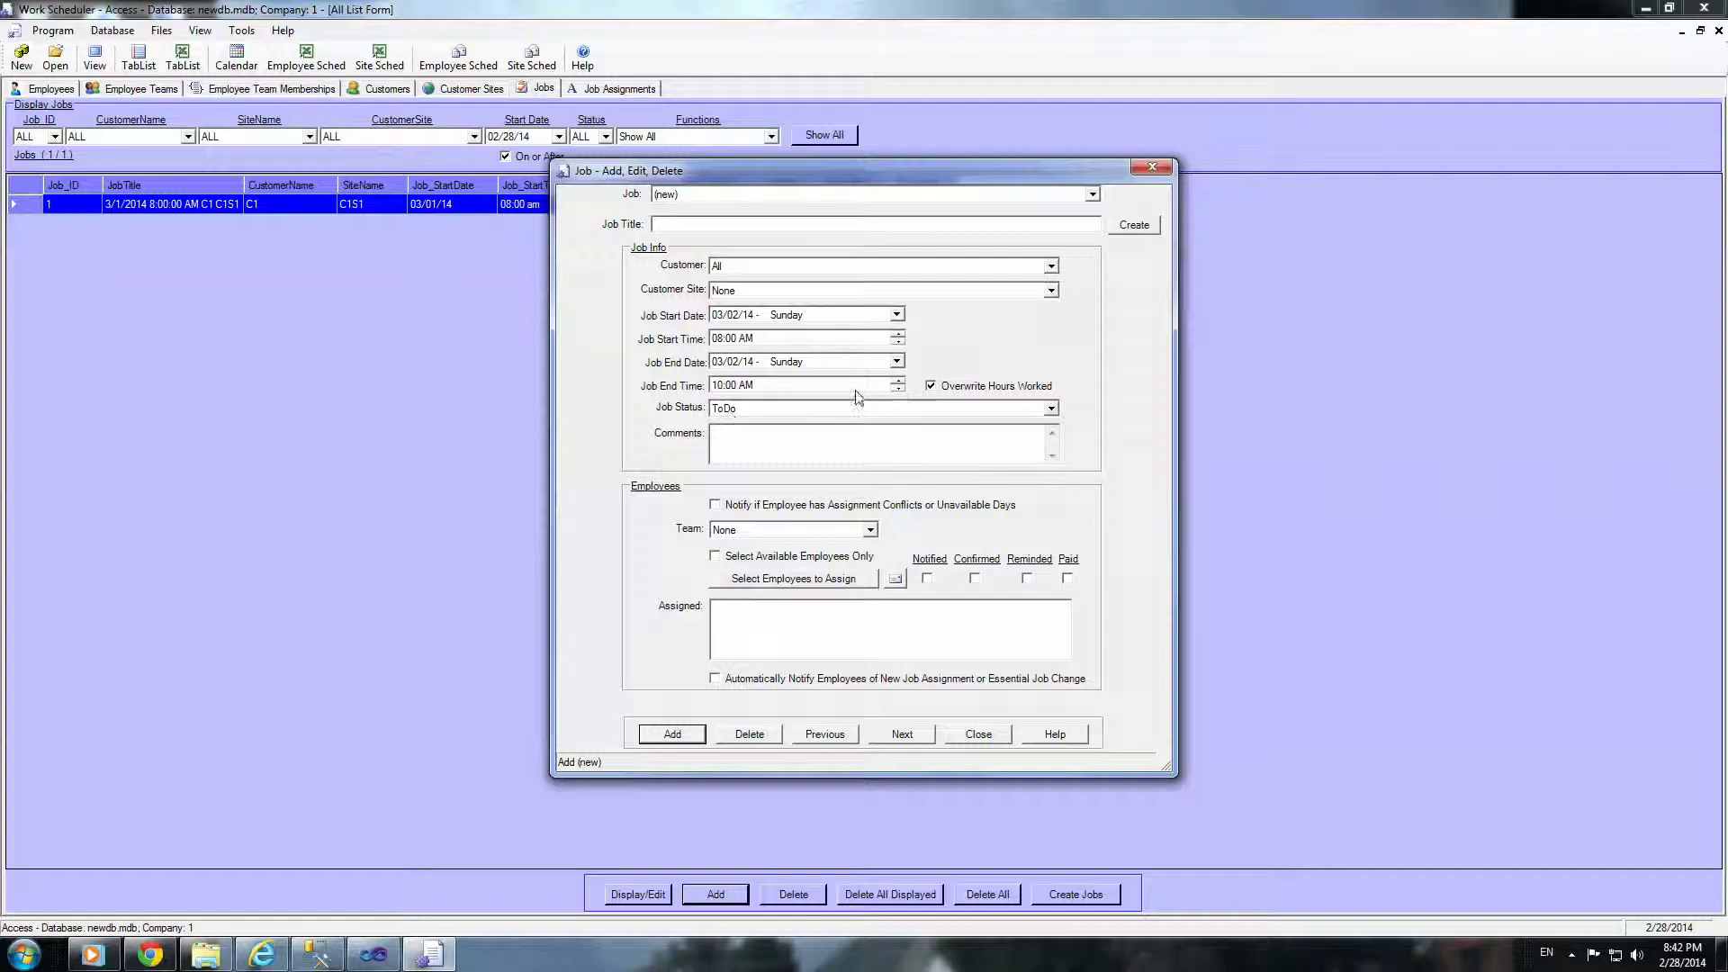
{"action": "left_click", "coordinate": [896, 315]}
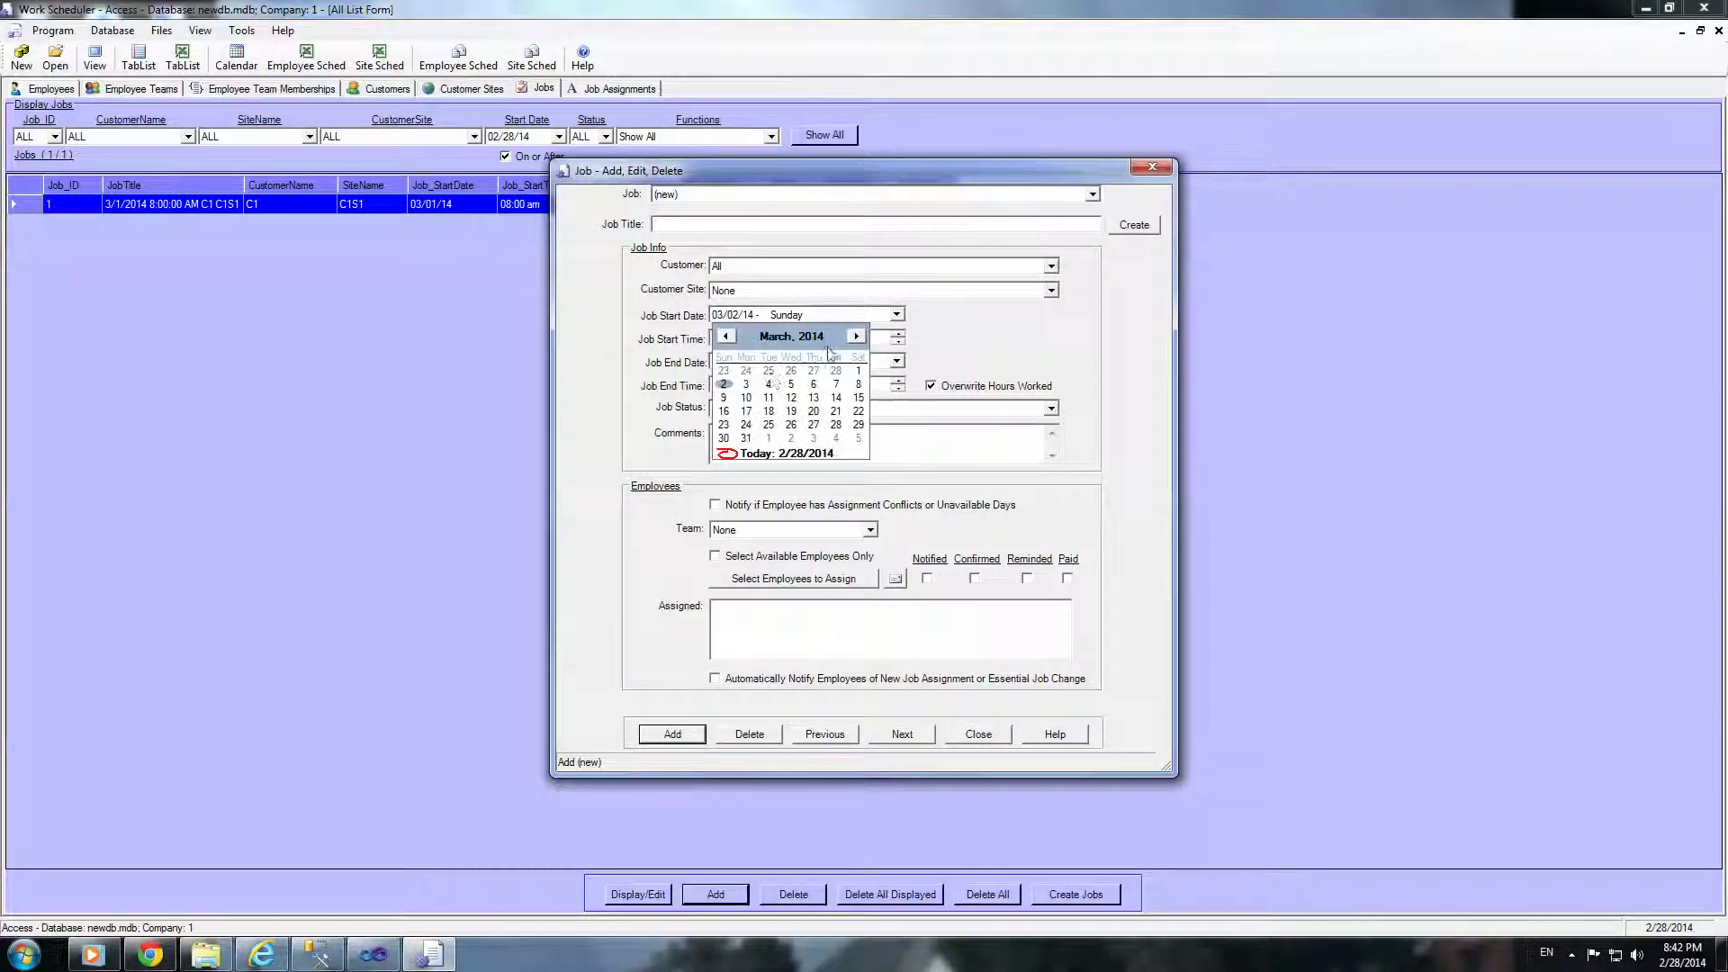
{"action": "left_click", "coordinate": [747, 385]}
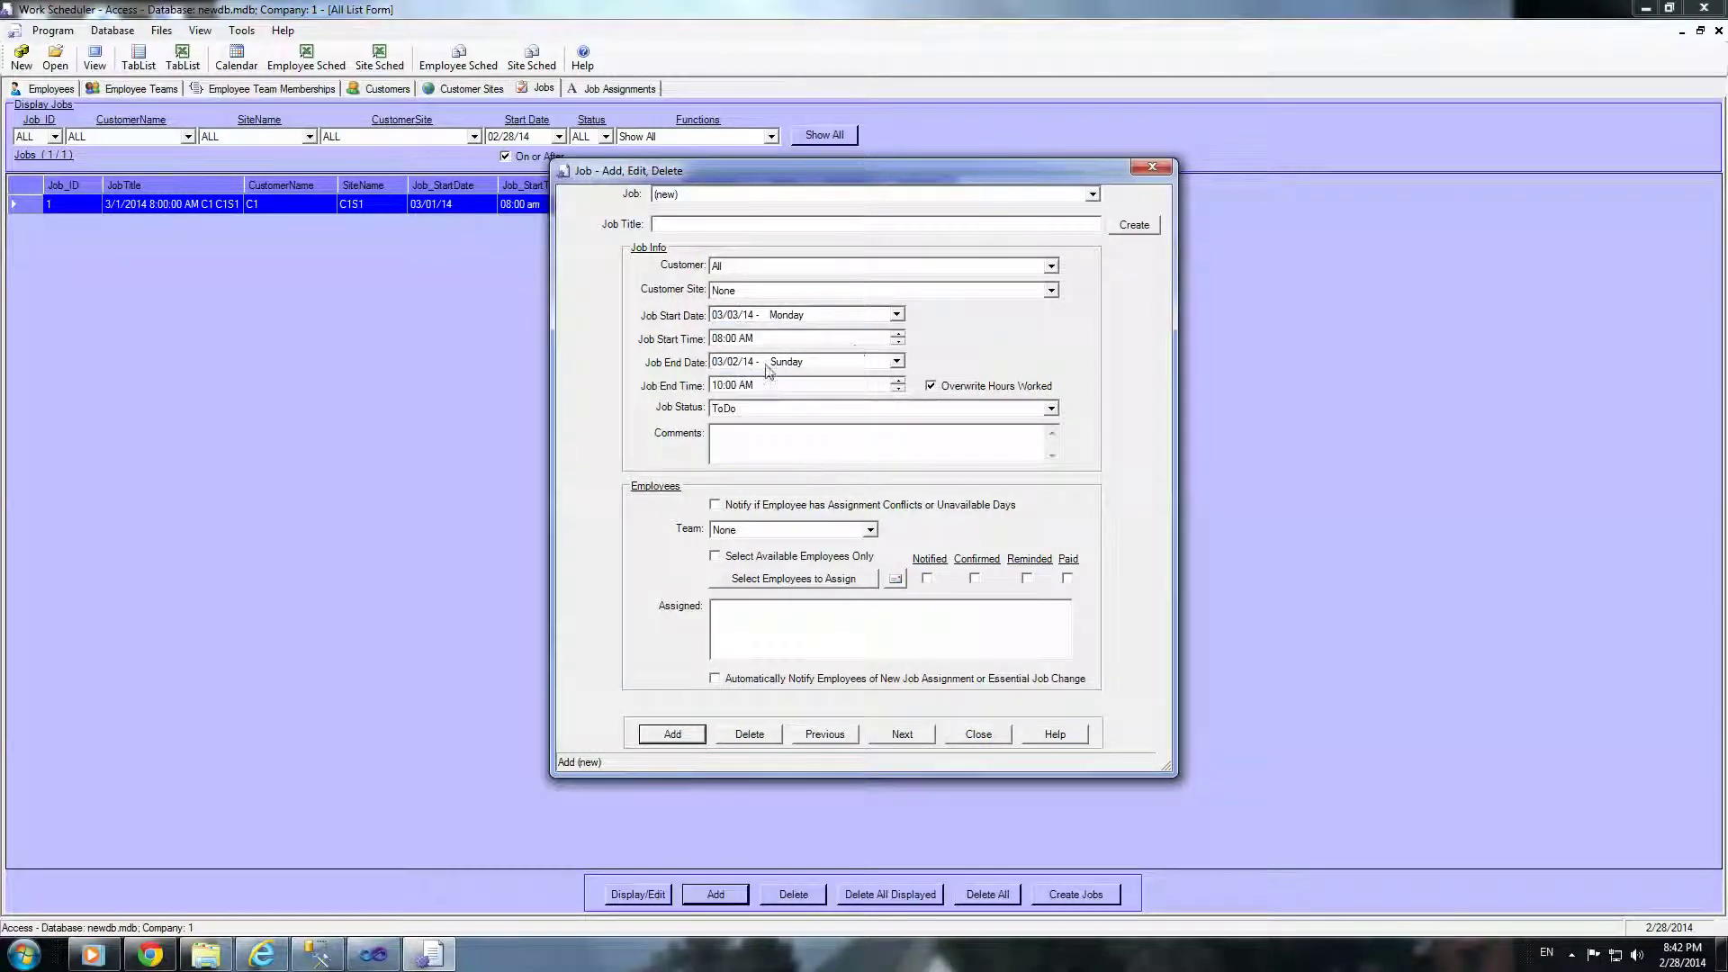
{"action": "left_click", "coordinate": [898, 362]}
{"action": "left_click", "coordinate": [746, 434]}
Step: Assign all three employees to the job
{"action": "left_click", "coordinate": [794, 578]}
{"action": "left_click_drag", "start_coordinate": [205, 166], "coordinate": [208, 198]}
{"action": "left_click", "coordinate": [846, 191]}
{"action": "left_click", "coordinate": [829, 844]}
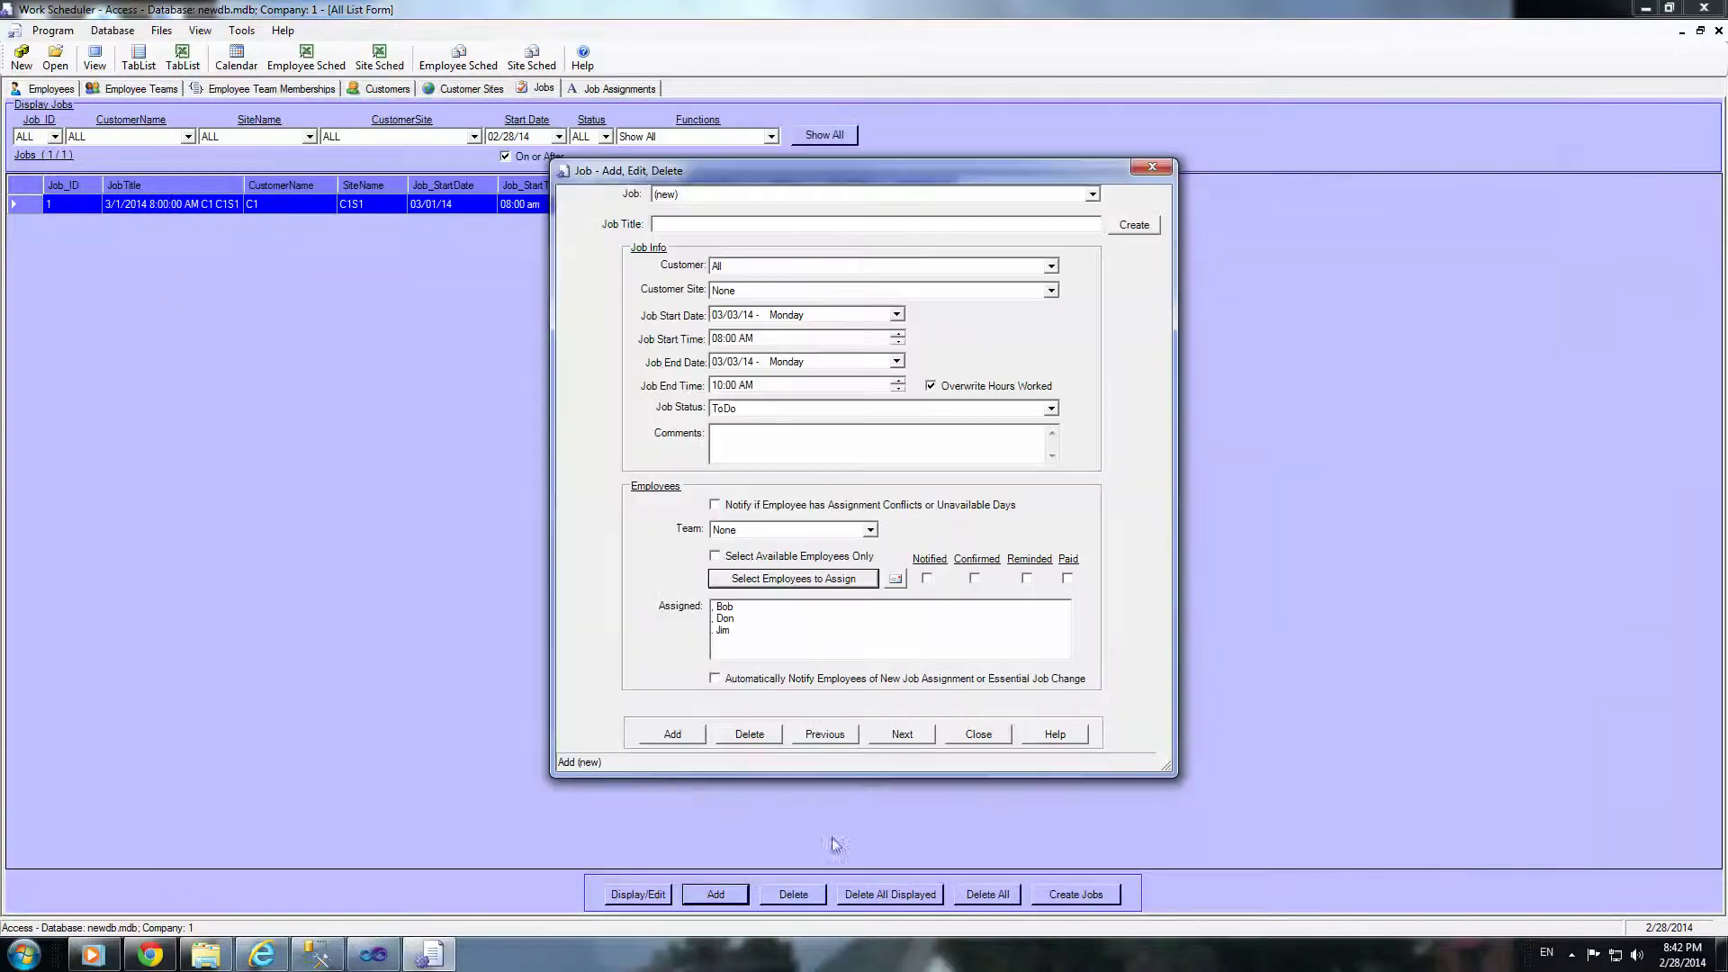
Step: Set site C1 C1S2, generate the title, add job 2, and close the form
{"action": "left_click", "coordinate": [1050, 291]}
{"action": "left_click", "coordinate": [791, 332]}
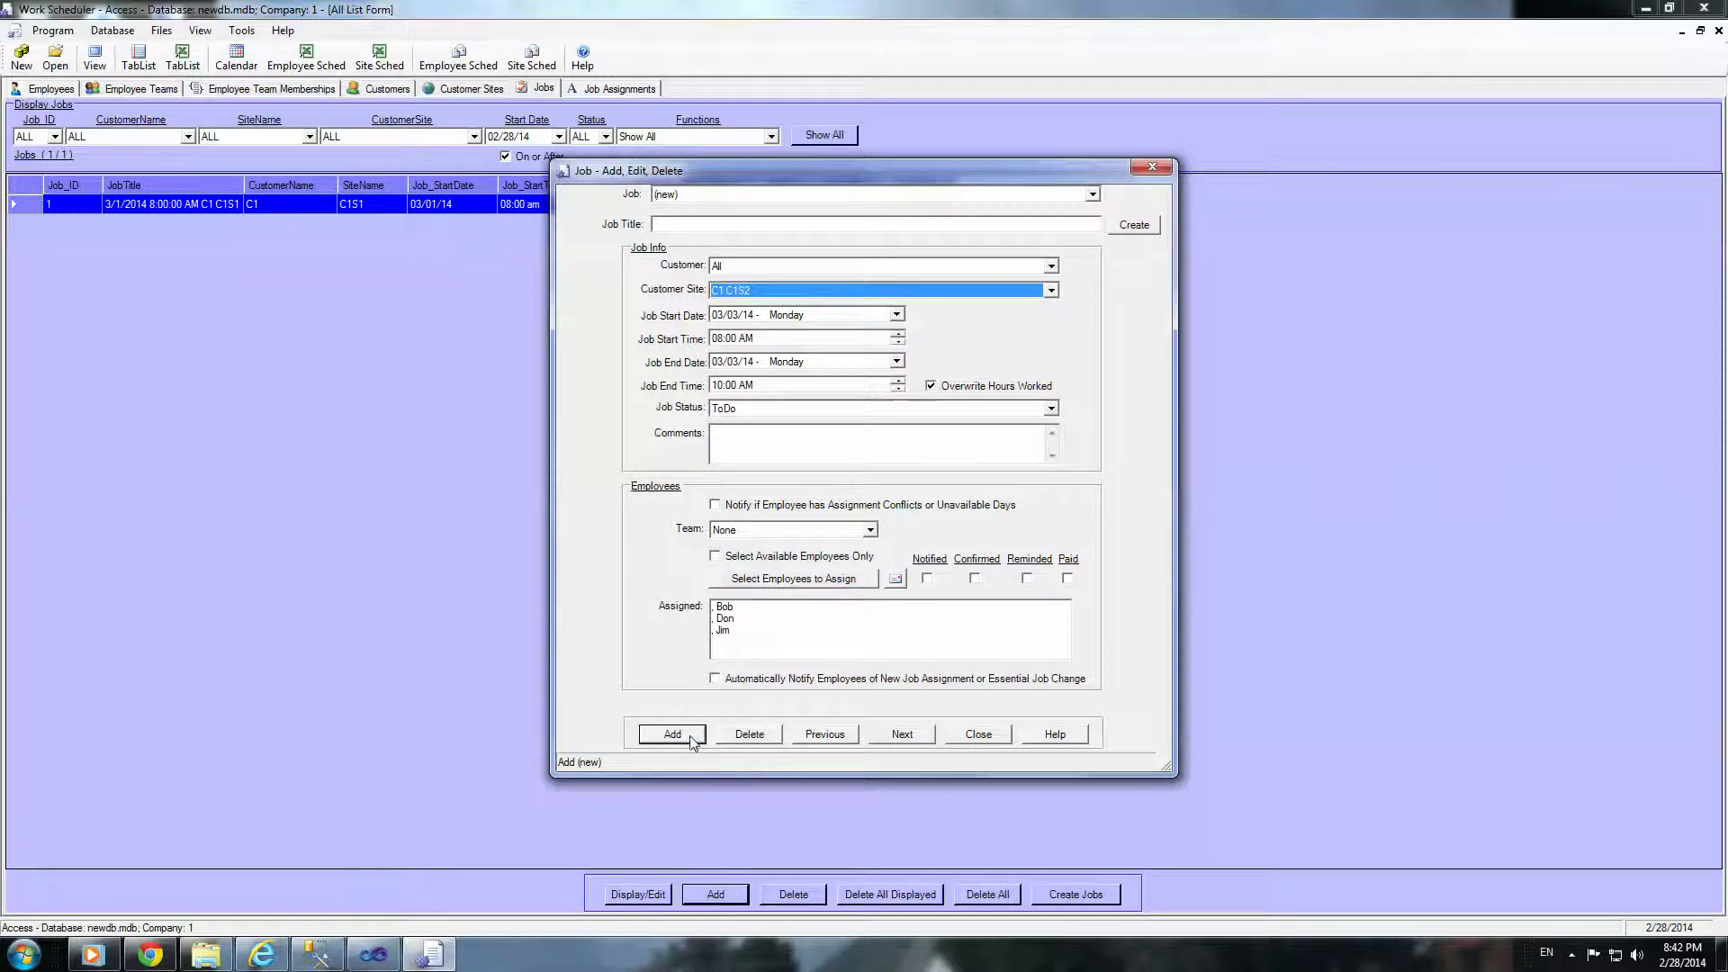
{"action": "left_click", "coordinate": [1134, 225]}
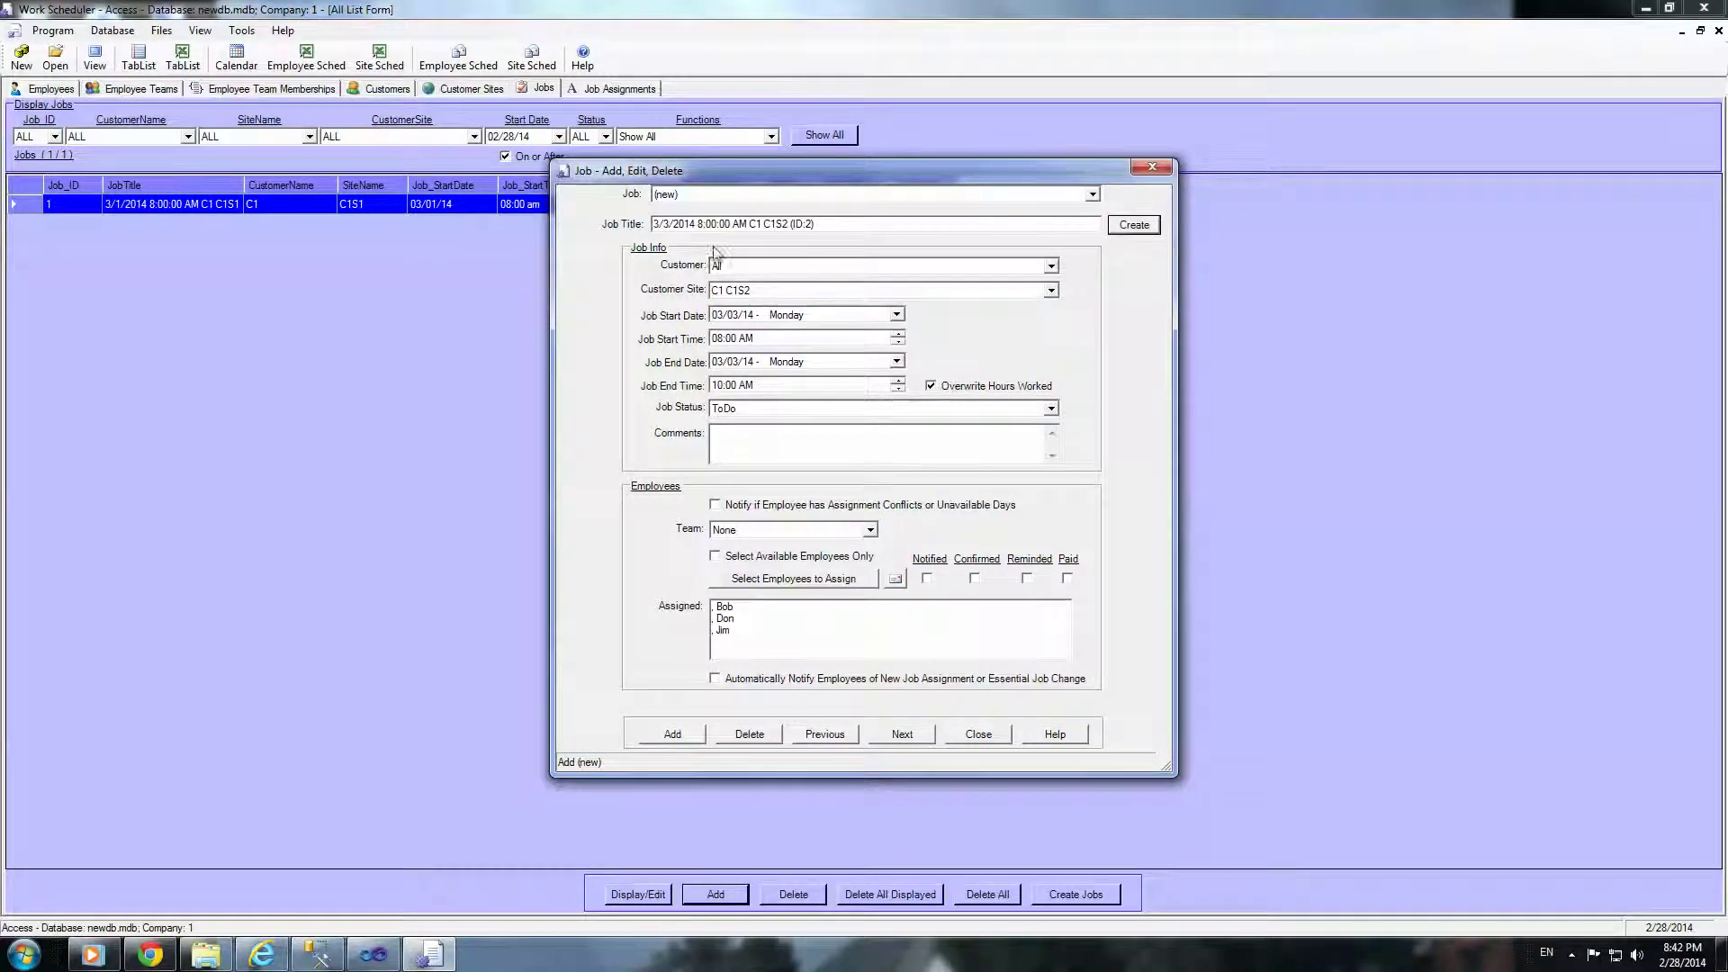
{"action": "left_click", "coordinate": [683, 734]}
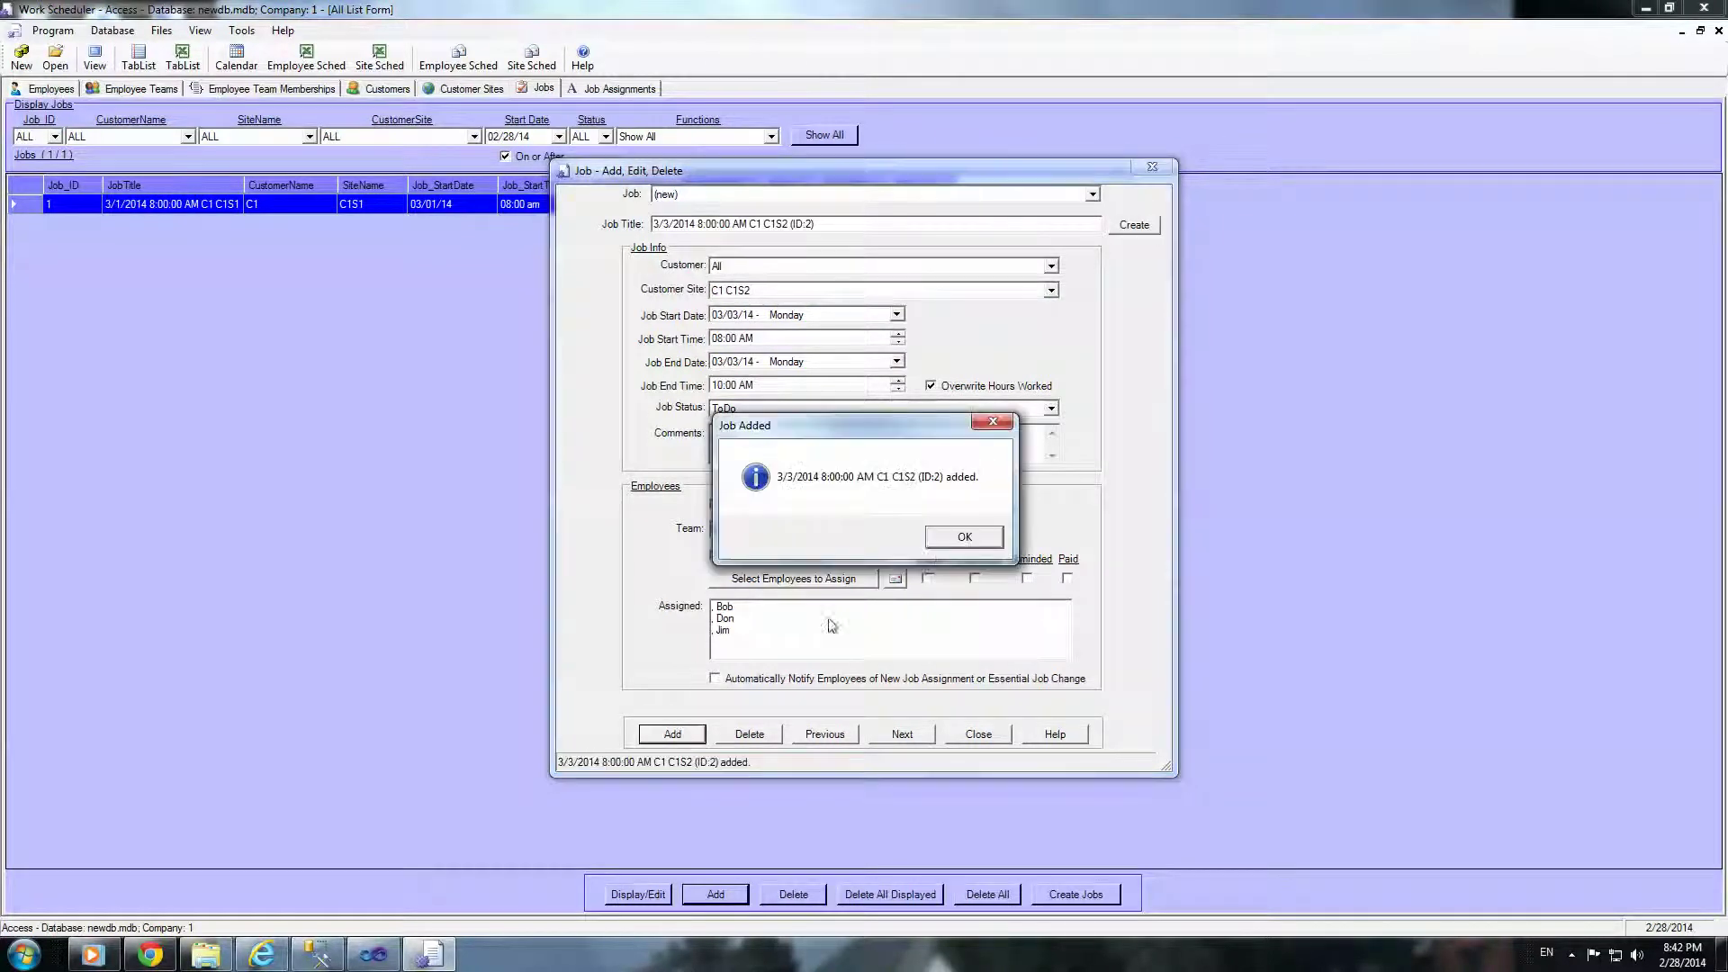
{"action": "left_click", "coordinate": [962, 540]}
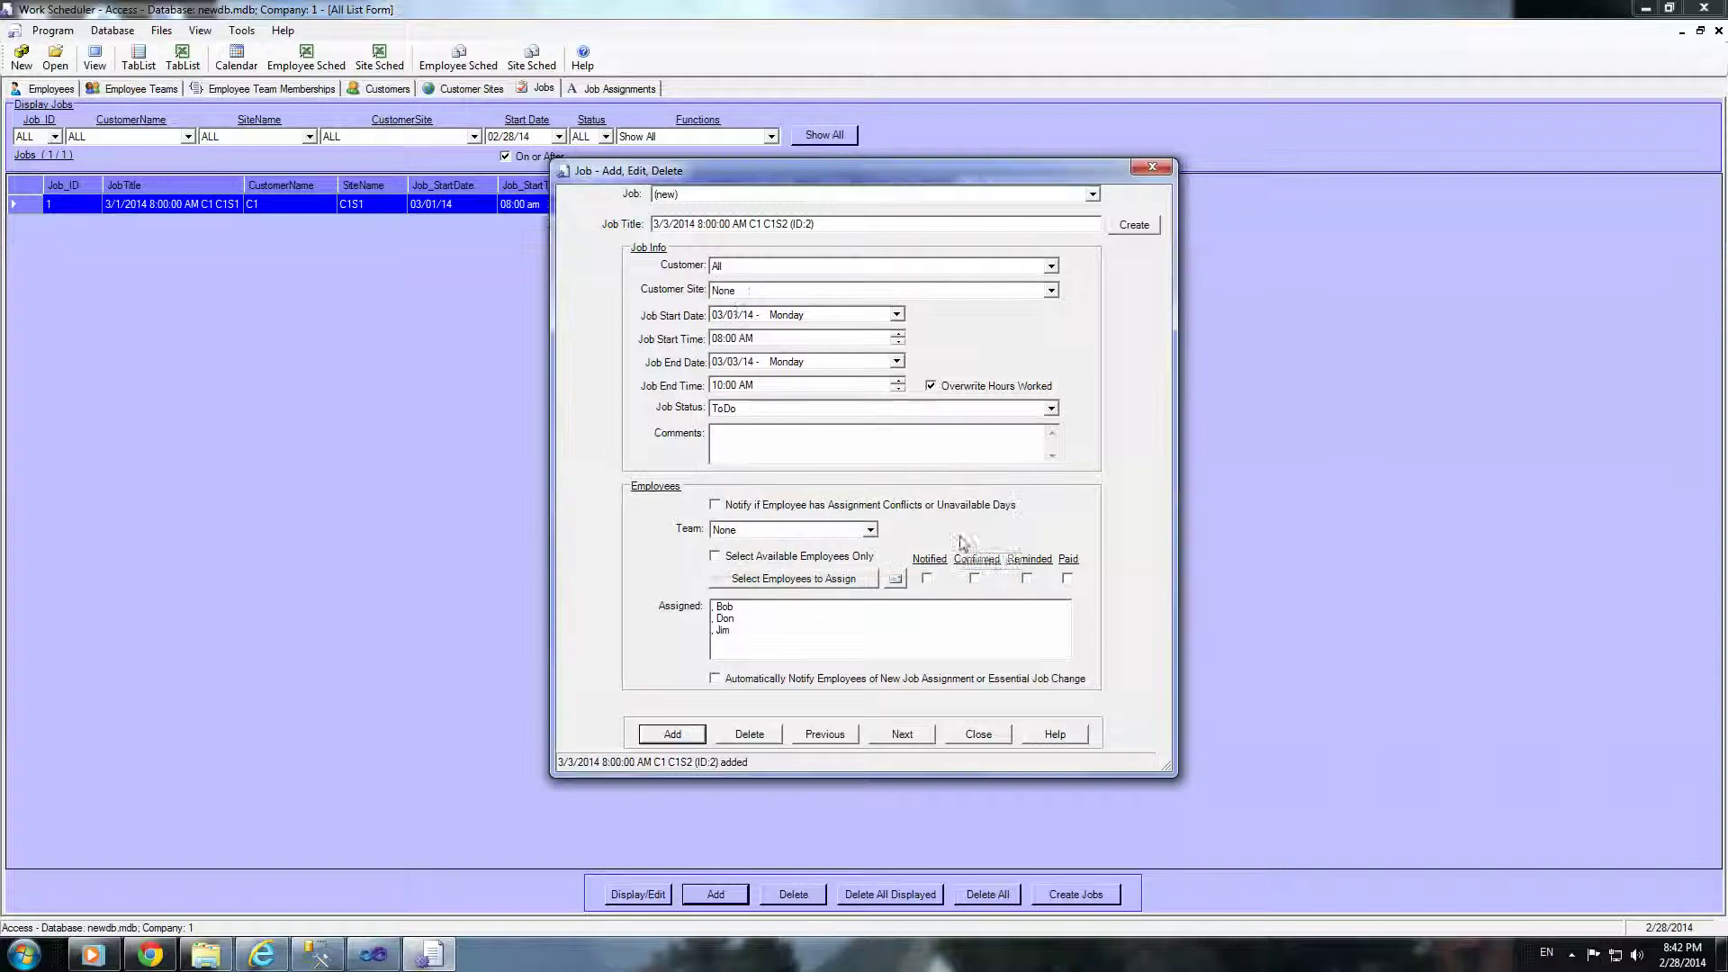
{"action": "left_click", "coordinate": [972, 736]}
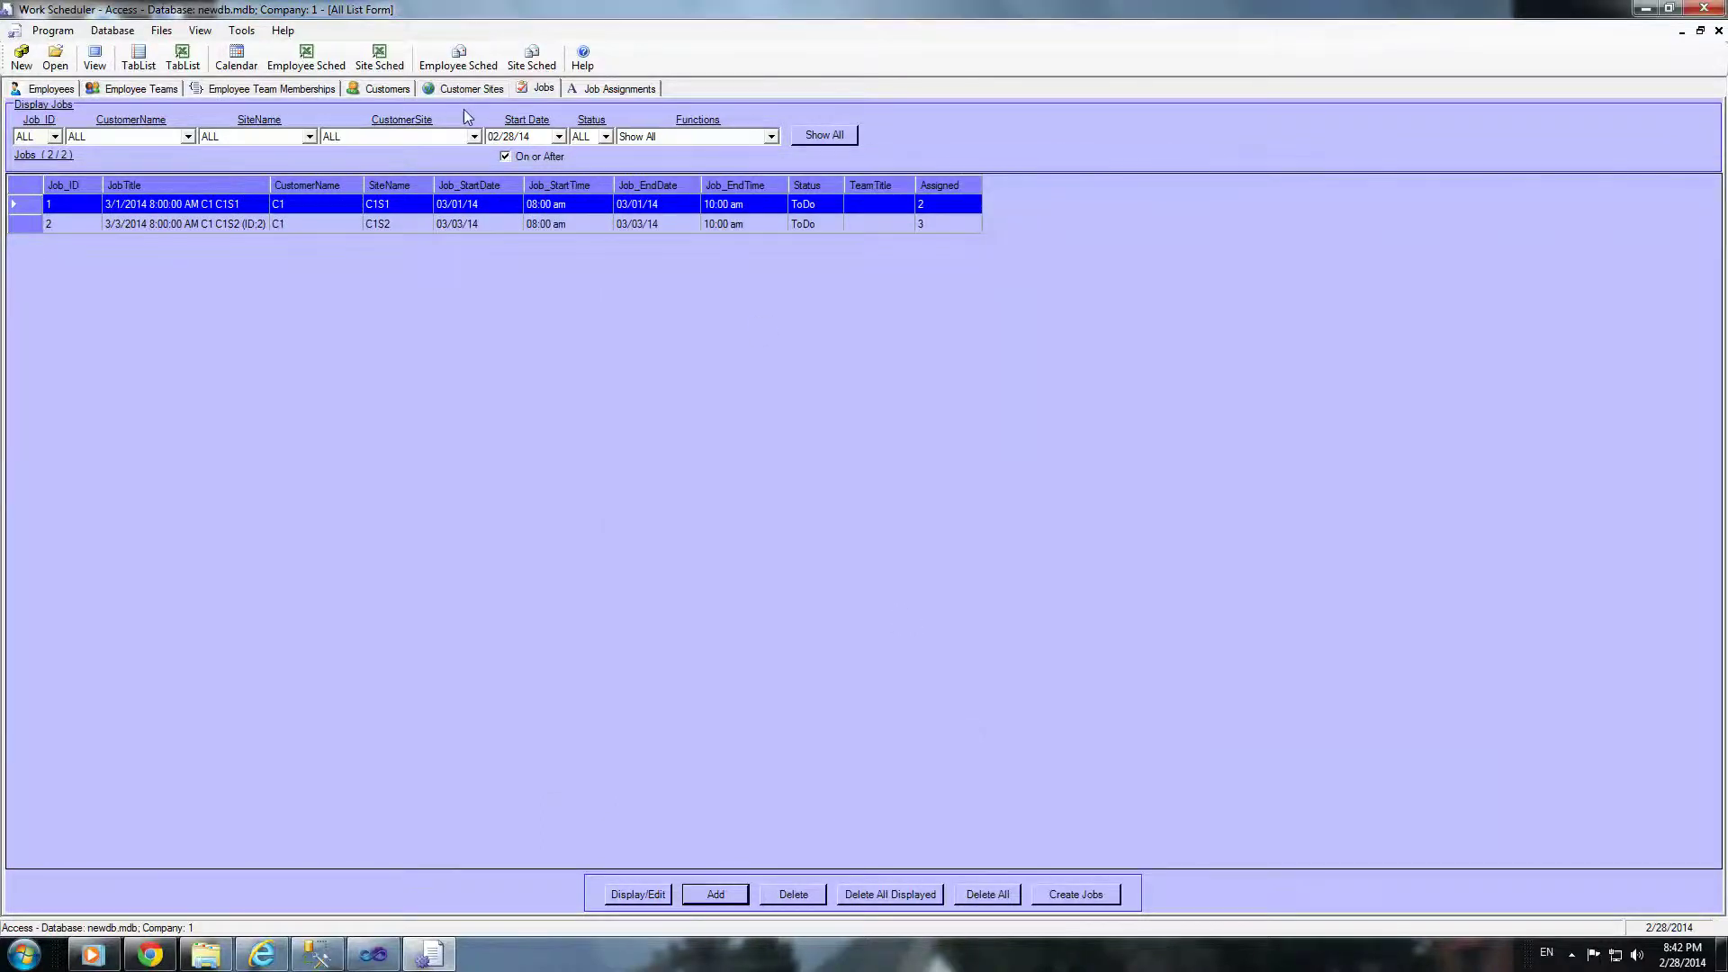
{"action": "left_click", "coordinate": [619, 88]}
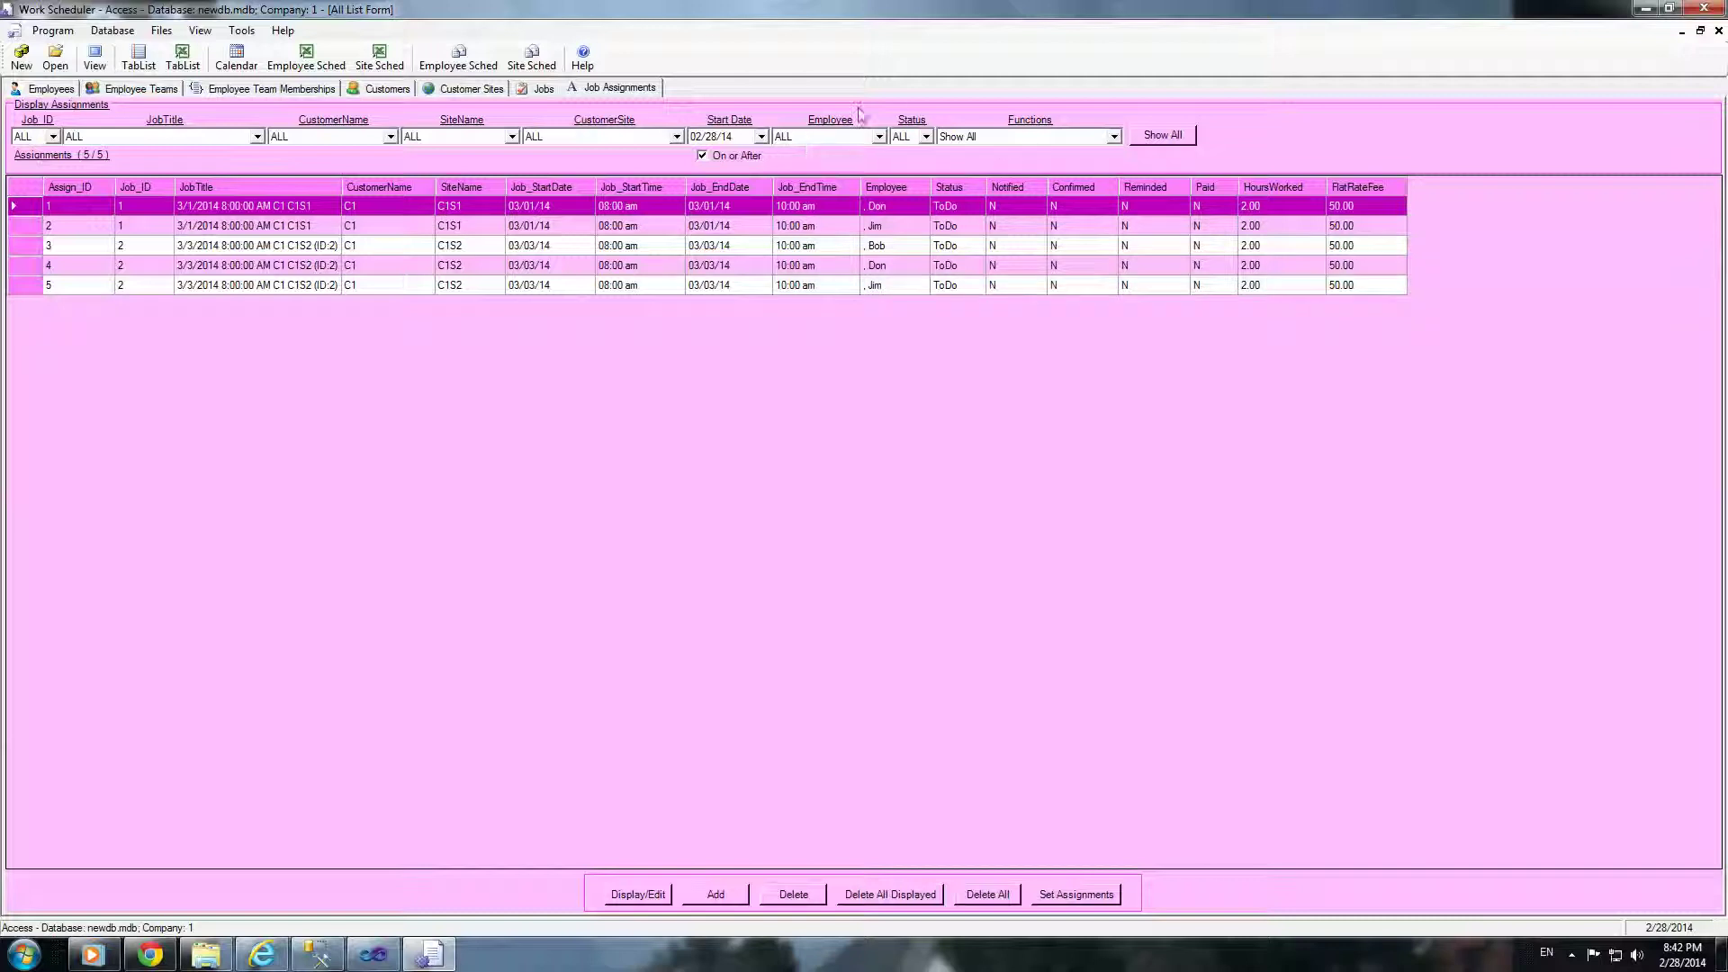
Step: Filter the job assignments by each of the three employees, then clear the filters
{"action": "left_click", "coordinate": [879, 137]}
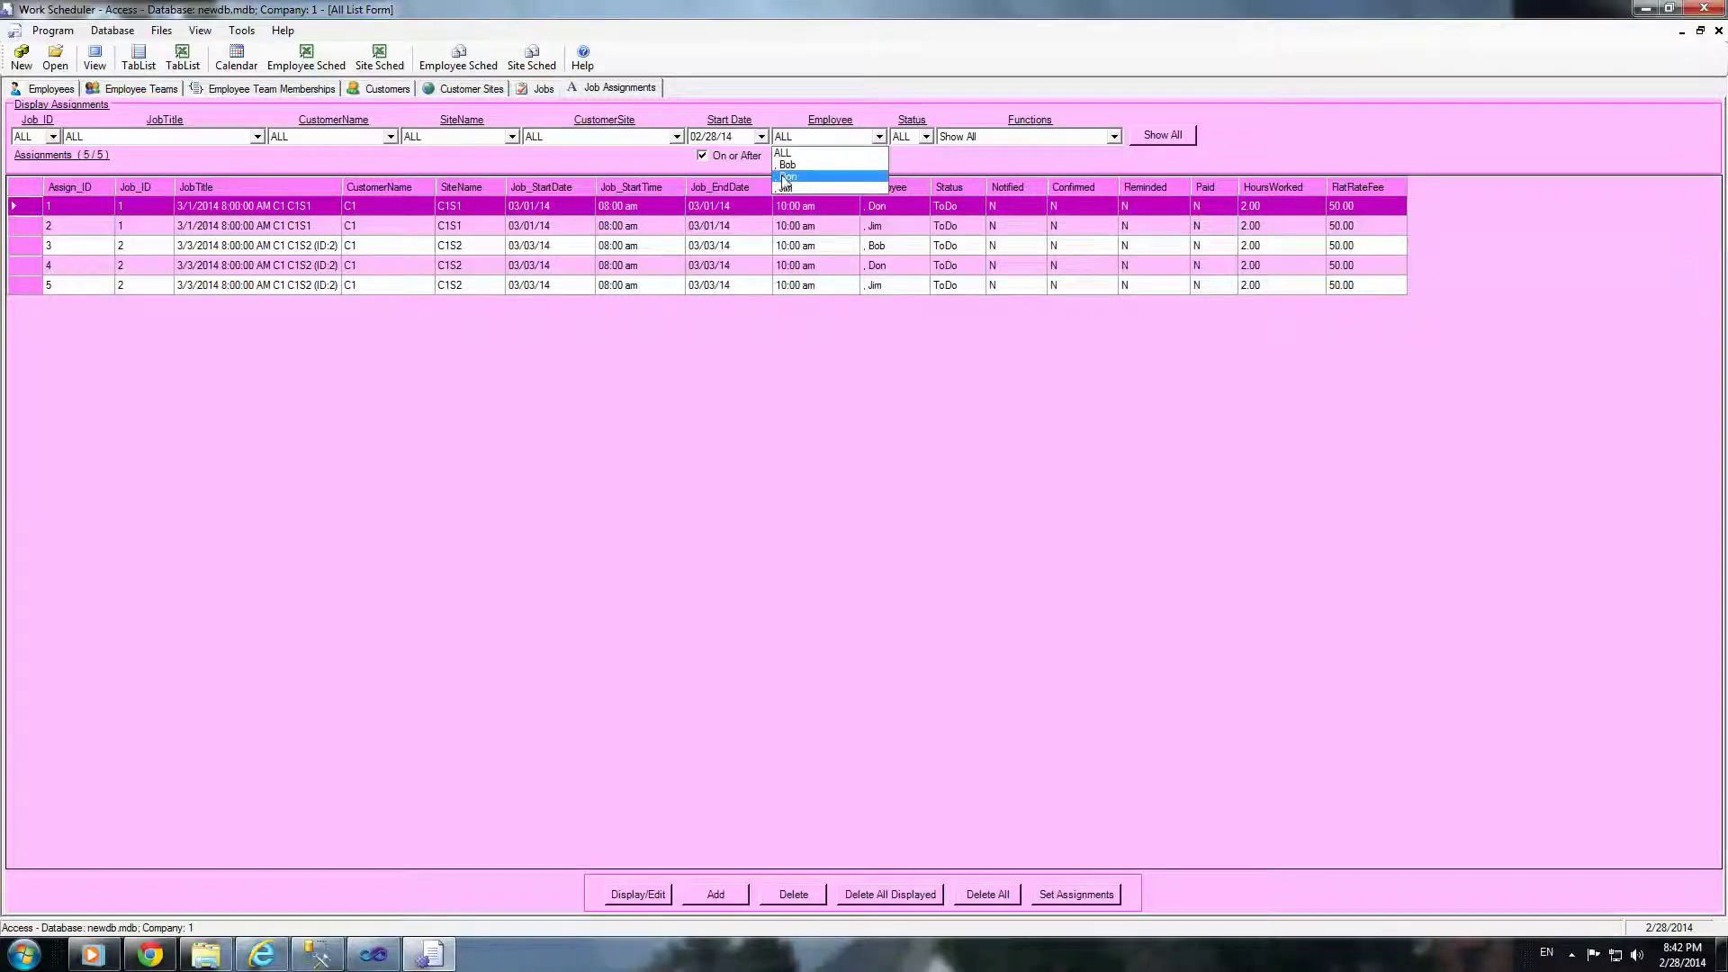
{"action": "left_click", "coordinate": [860, 182]}
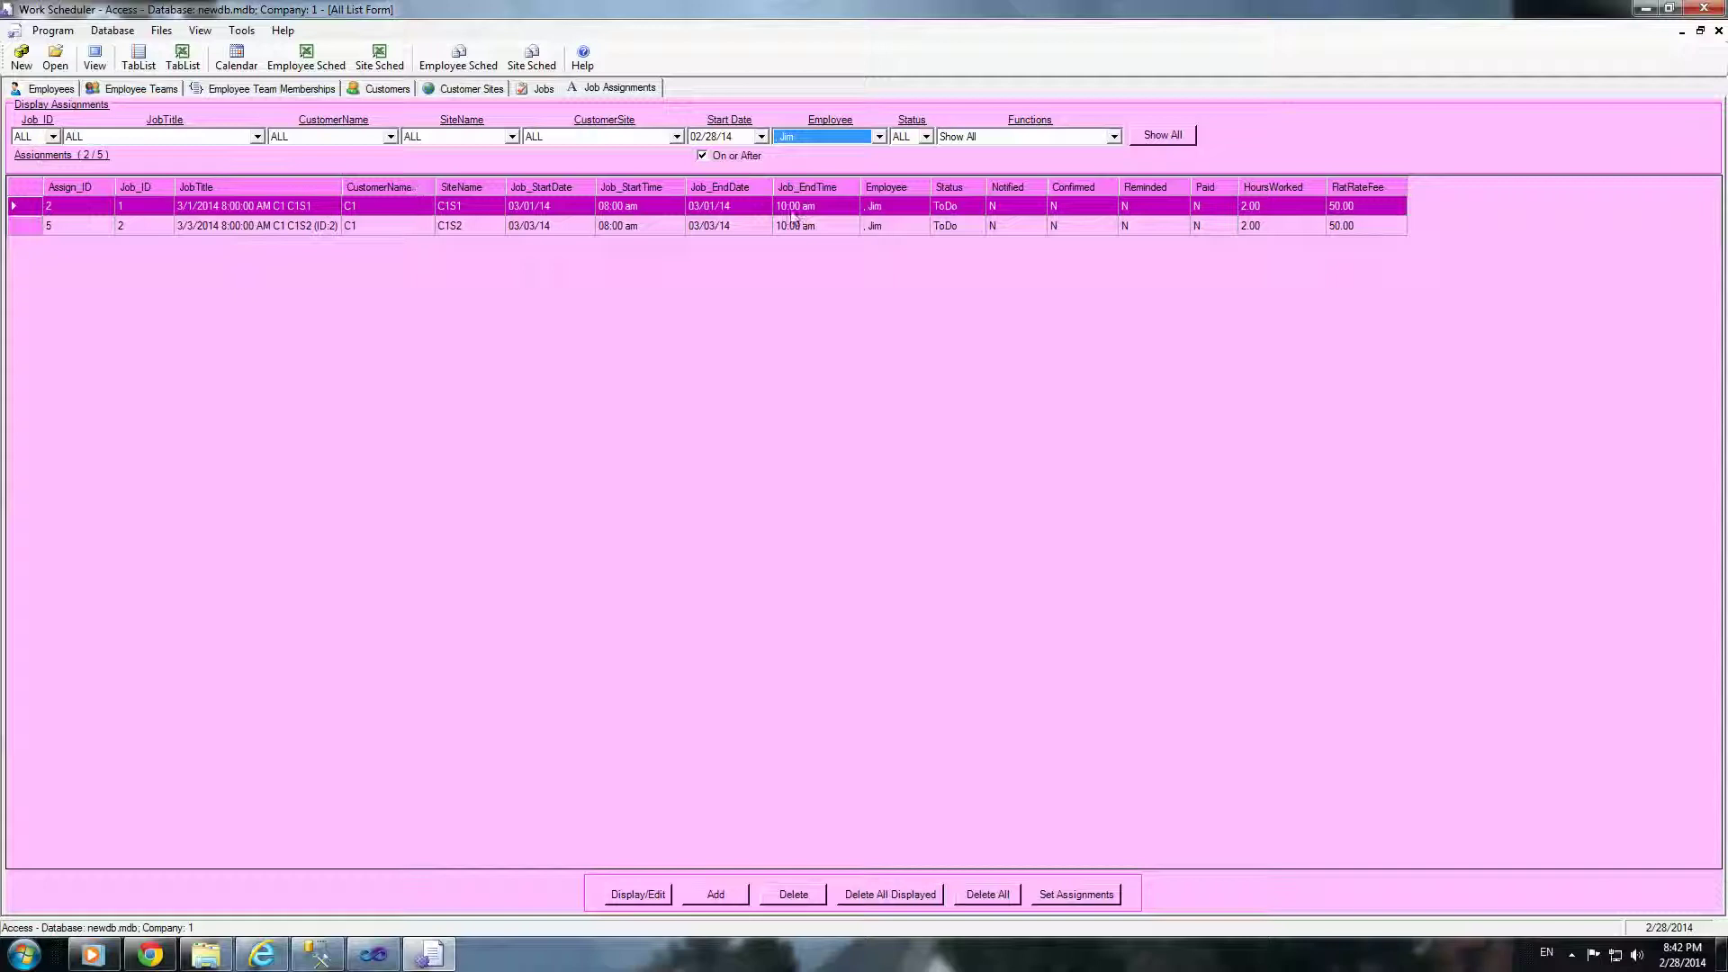
{"action": "left_click", "coordinate": [879, 136]}
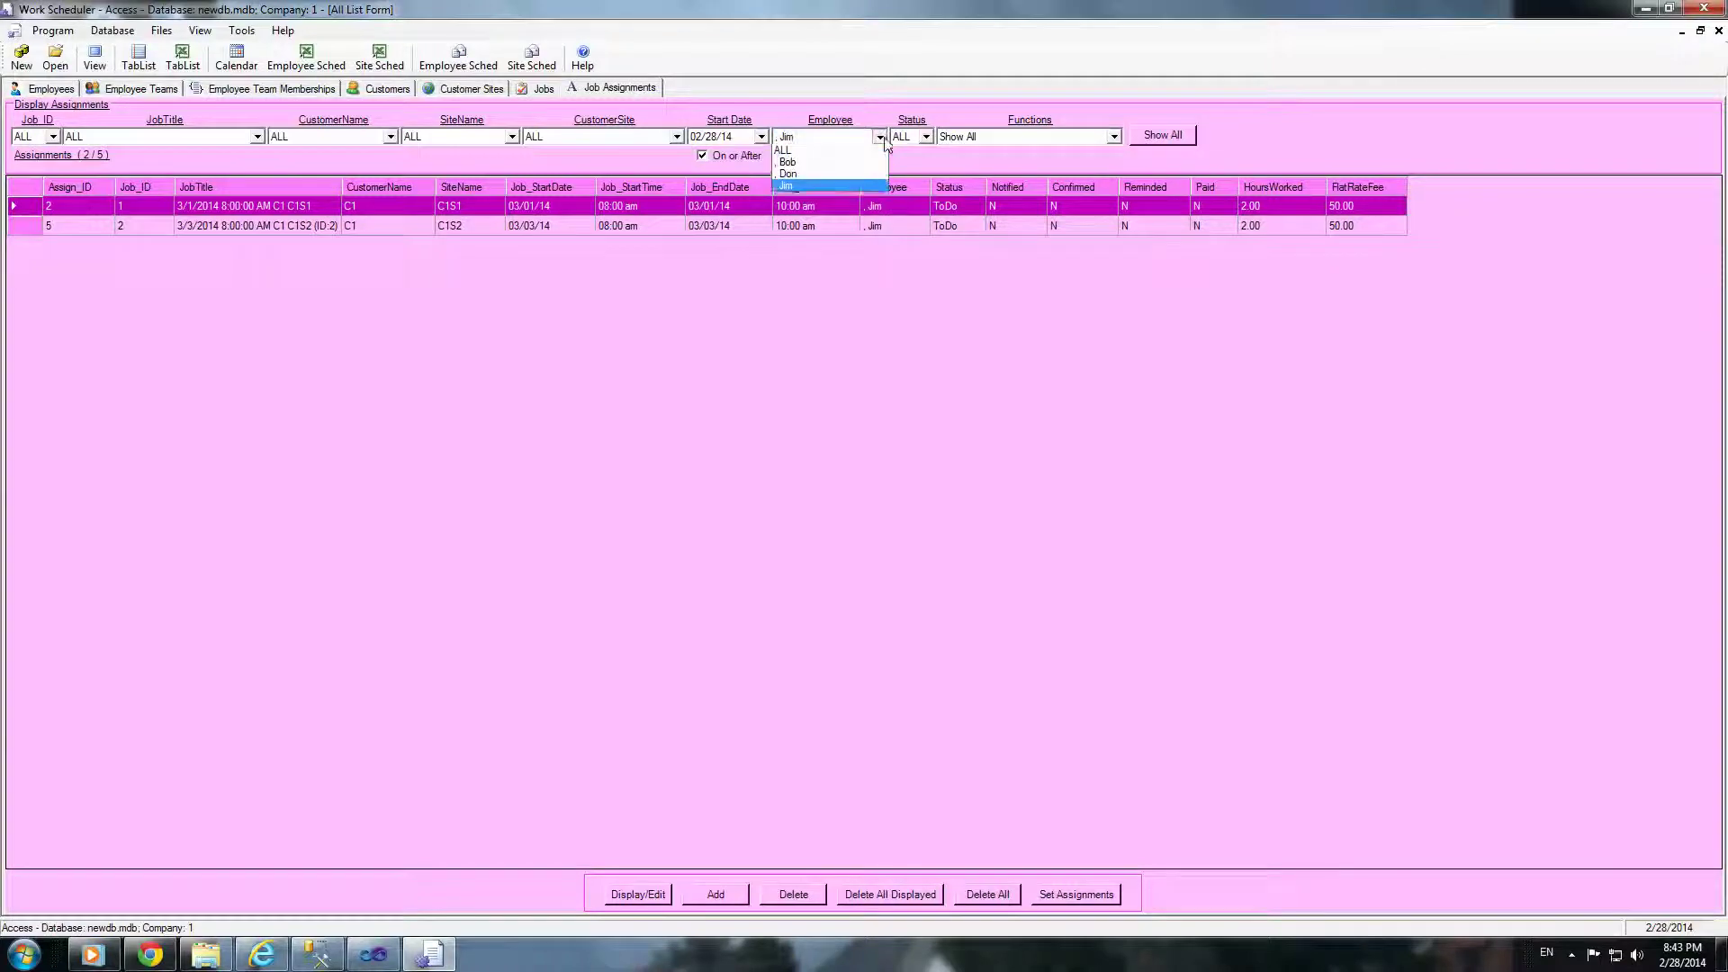
{"action": "left_click", "coordinate": [823, 177]}
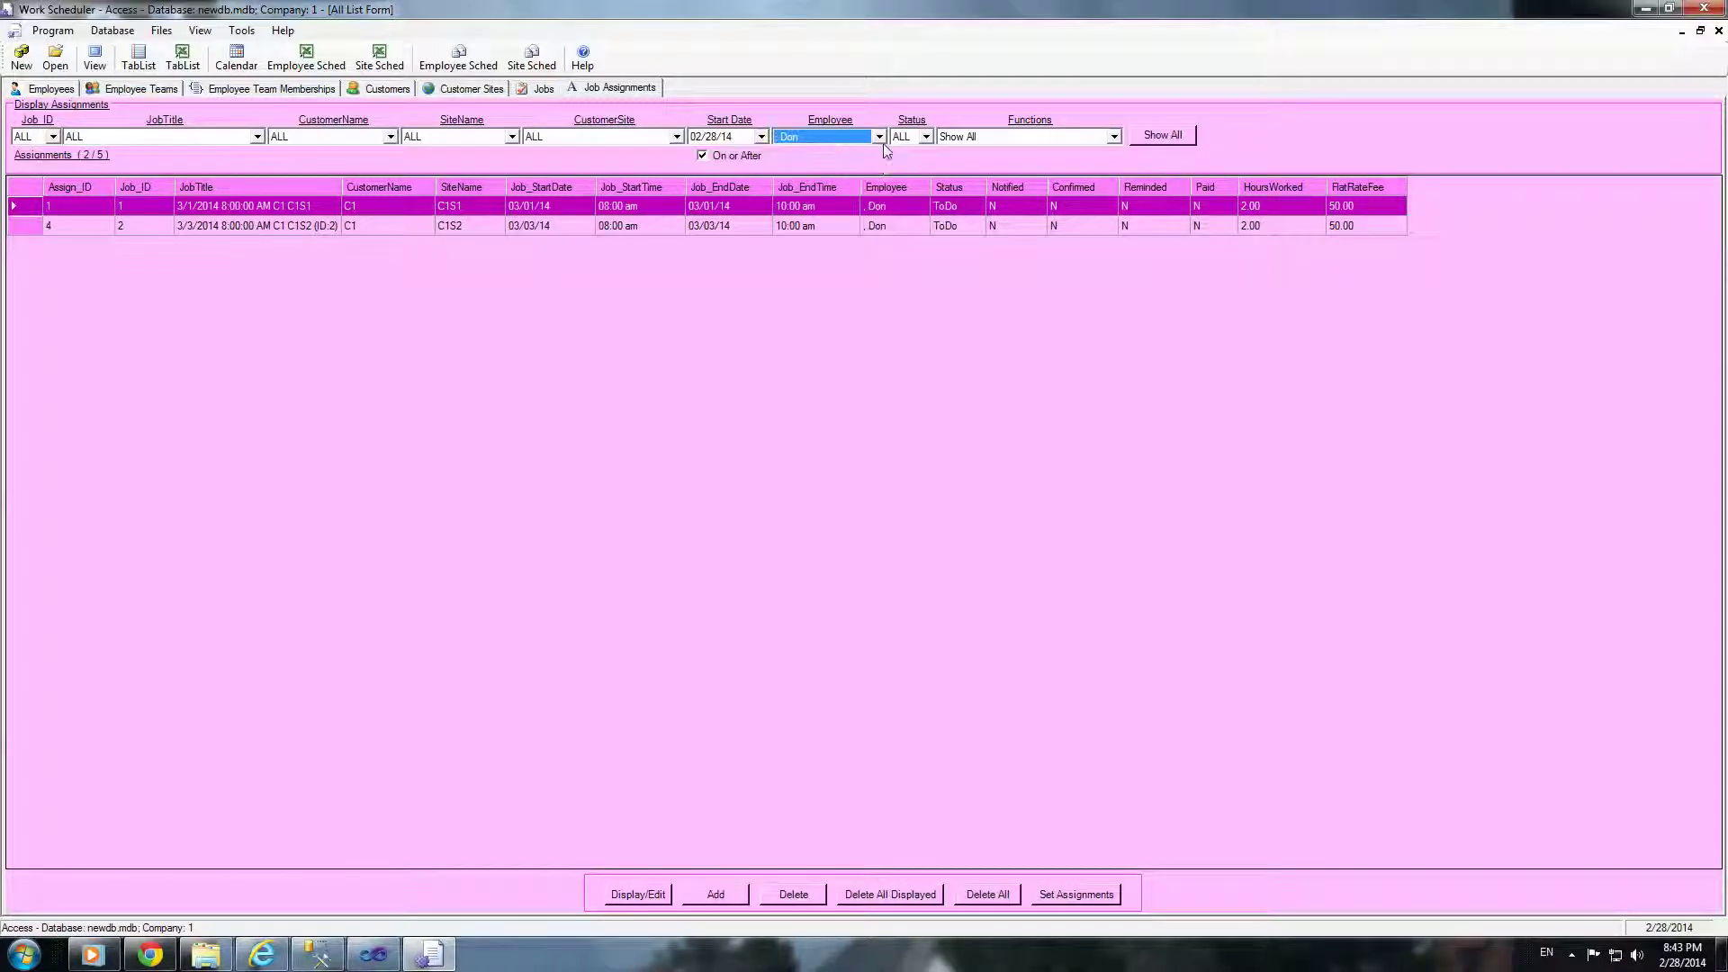
{"action": "left_click", "coordinate": [879, 137]}
{"action": "left_click", "coordinate": [828, 165]}
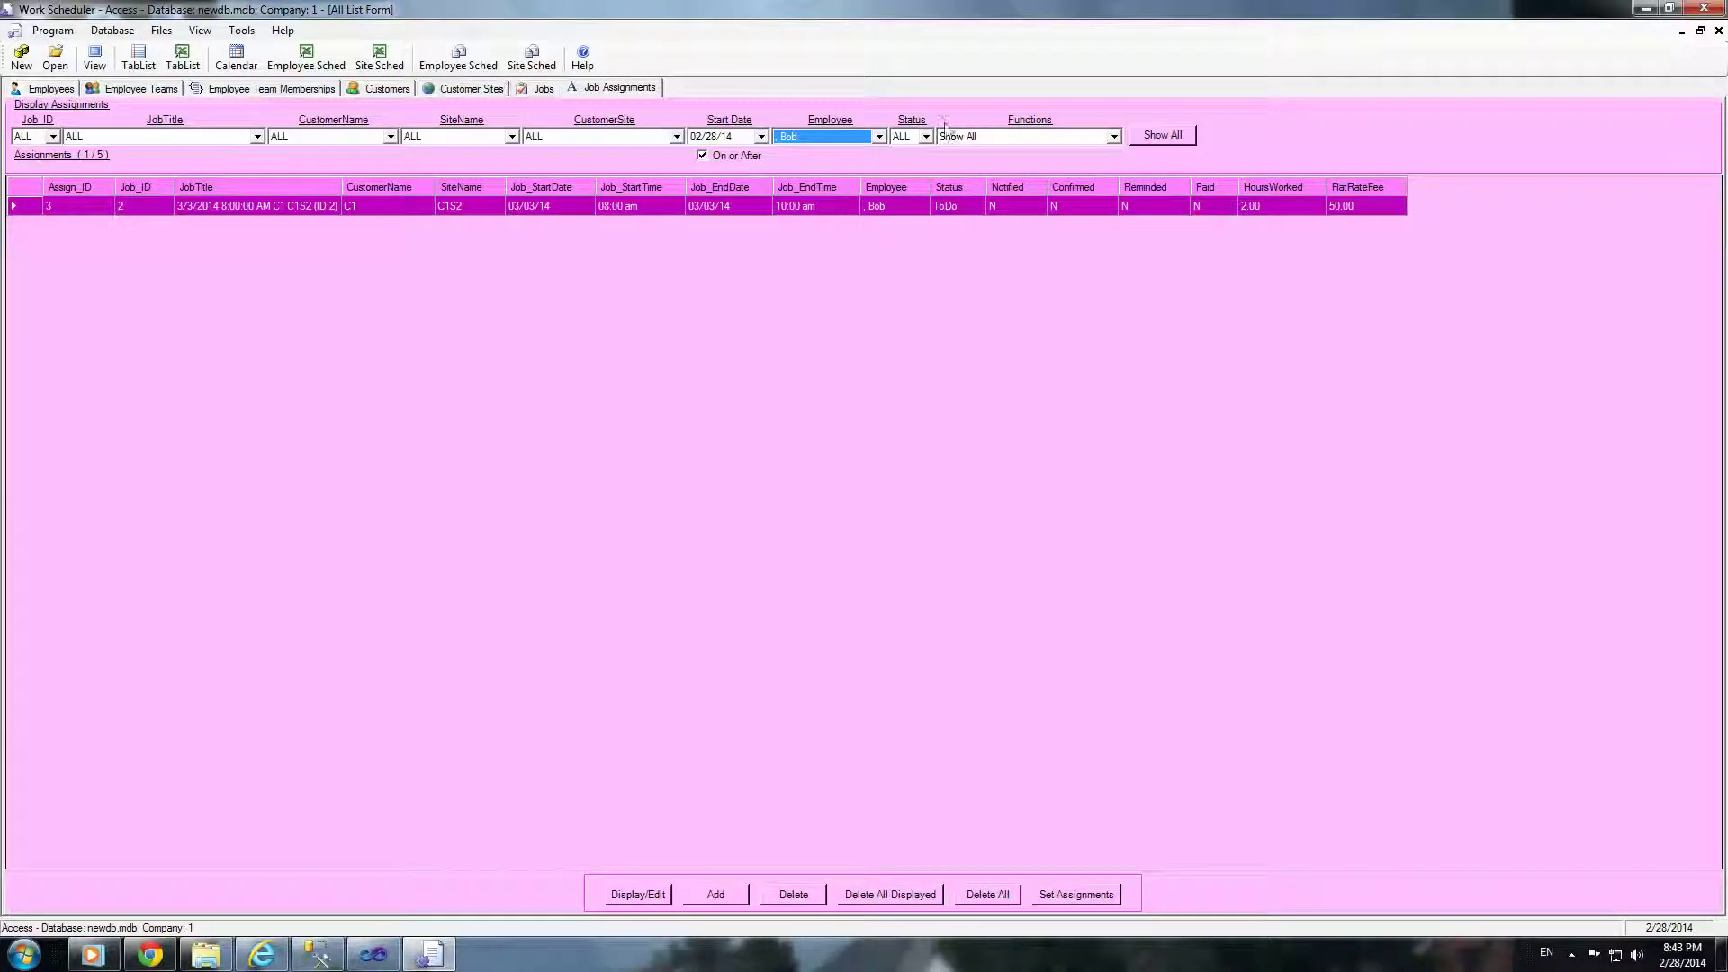
{"action": "left_click", "coordinate": [1152, 142]}
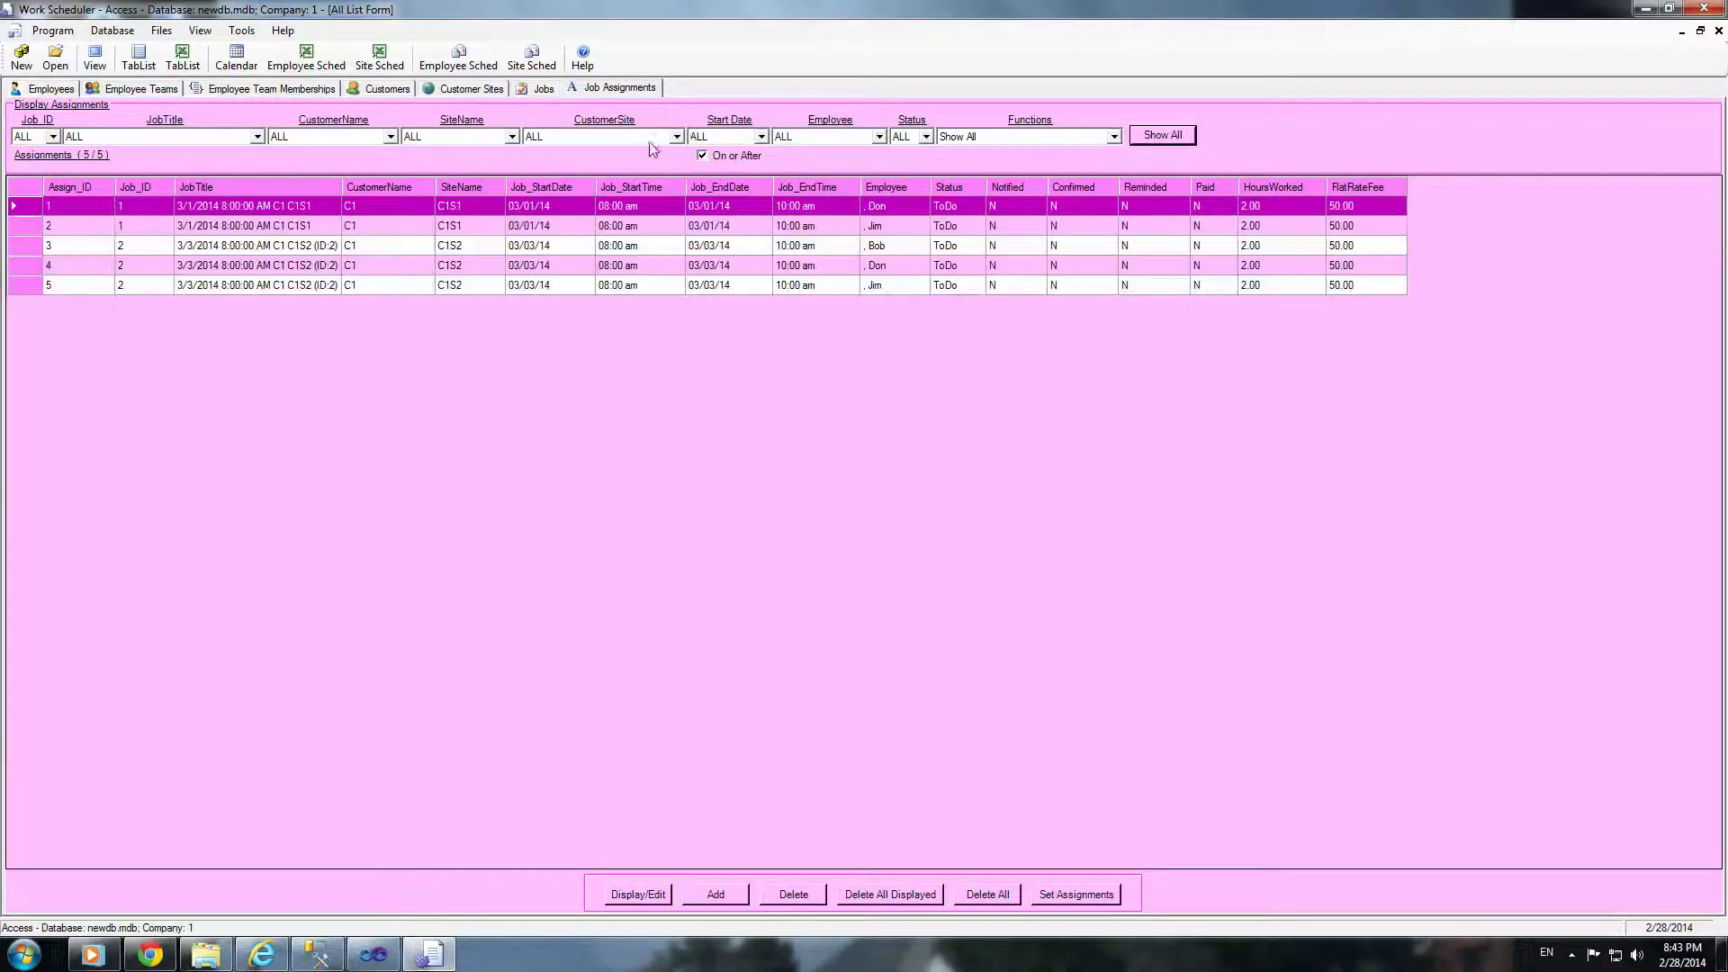
Step: Filter the assignments to site C1S1 and open the first one's details
{"action": "left_click", "coordinate": [512, 136]}
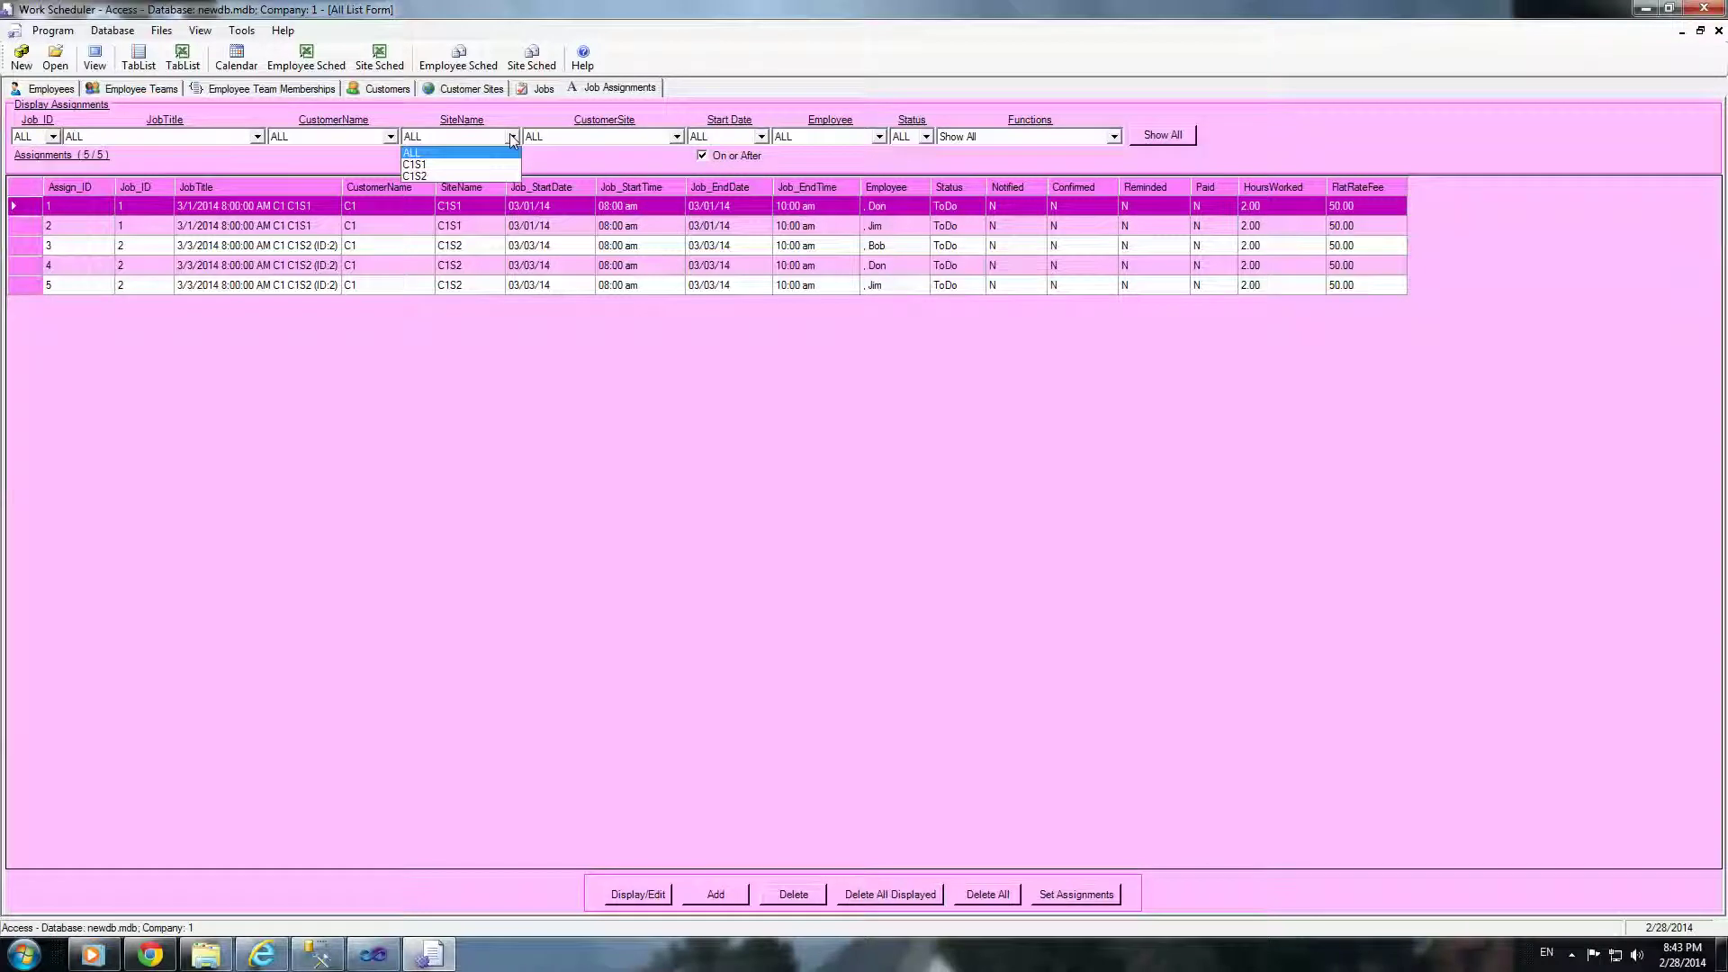
{"action": "left_click", "coordinate": [459, 164]}
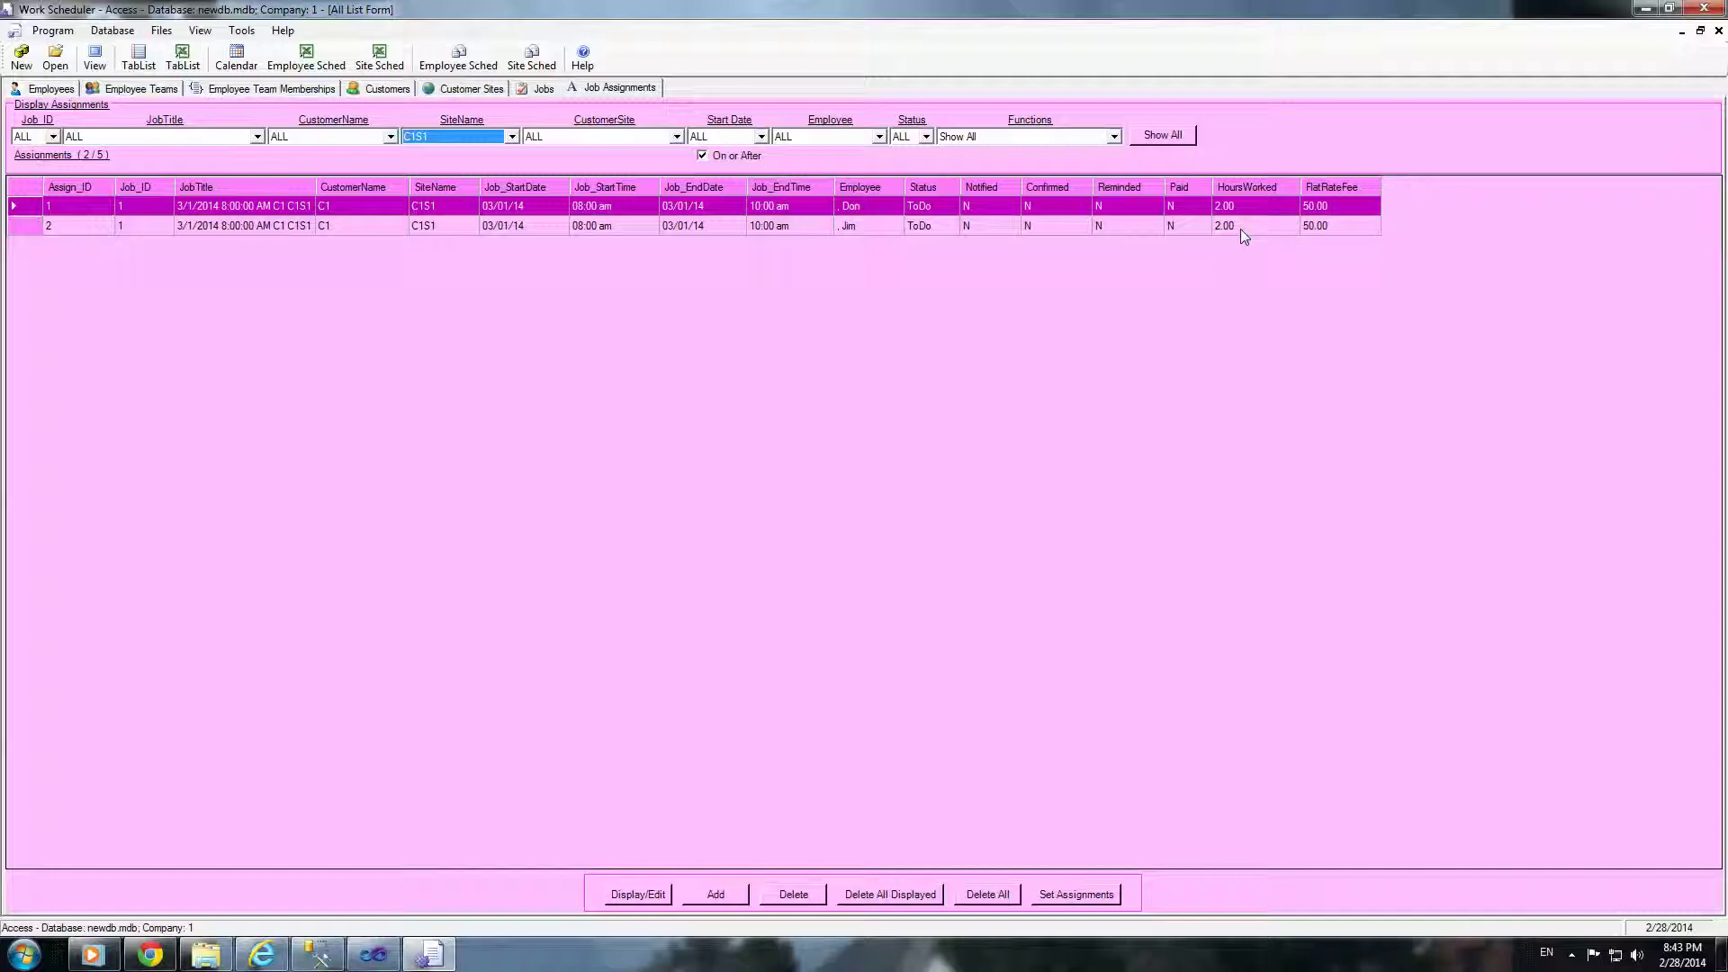
{"action": "left_click", "coordinate": [22, 213]}
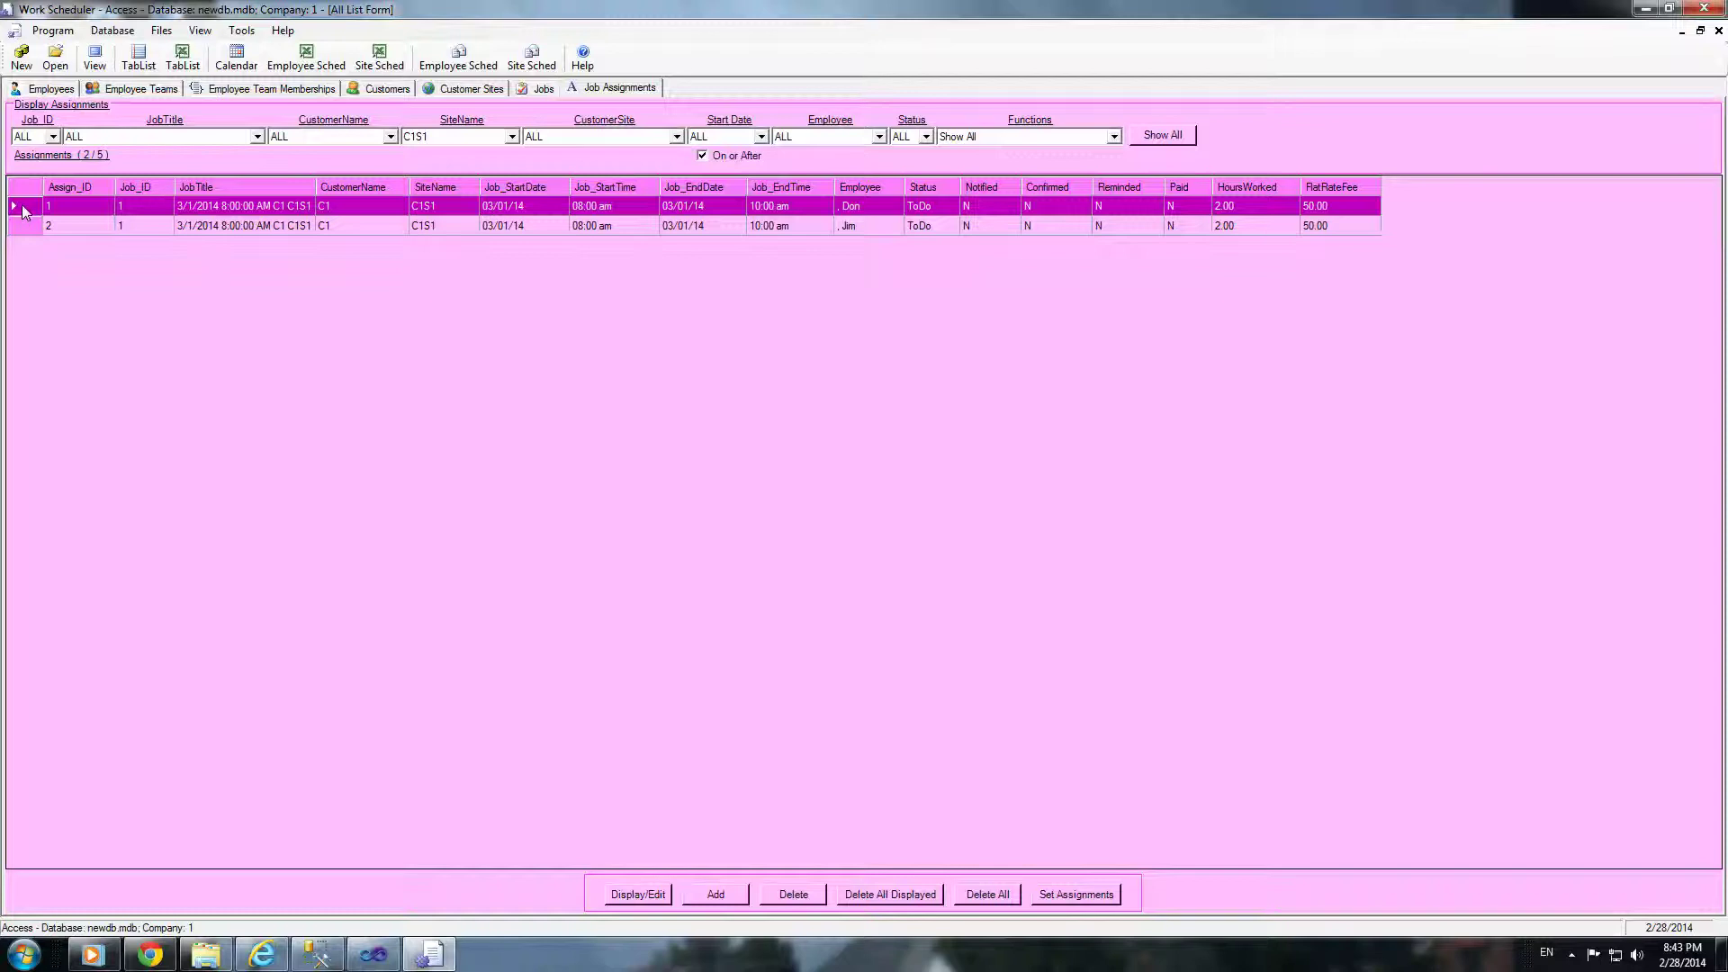
{"action": "double_click", "coordinate": [24, 211]}
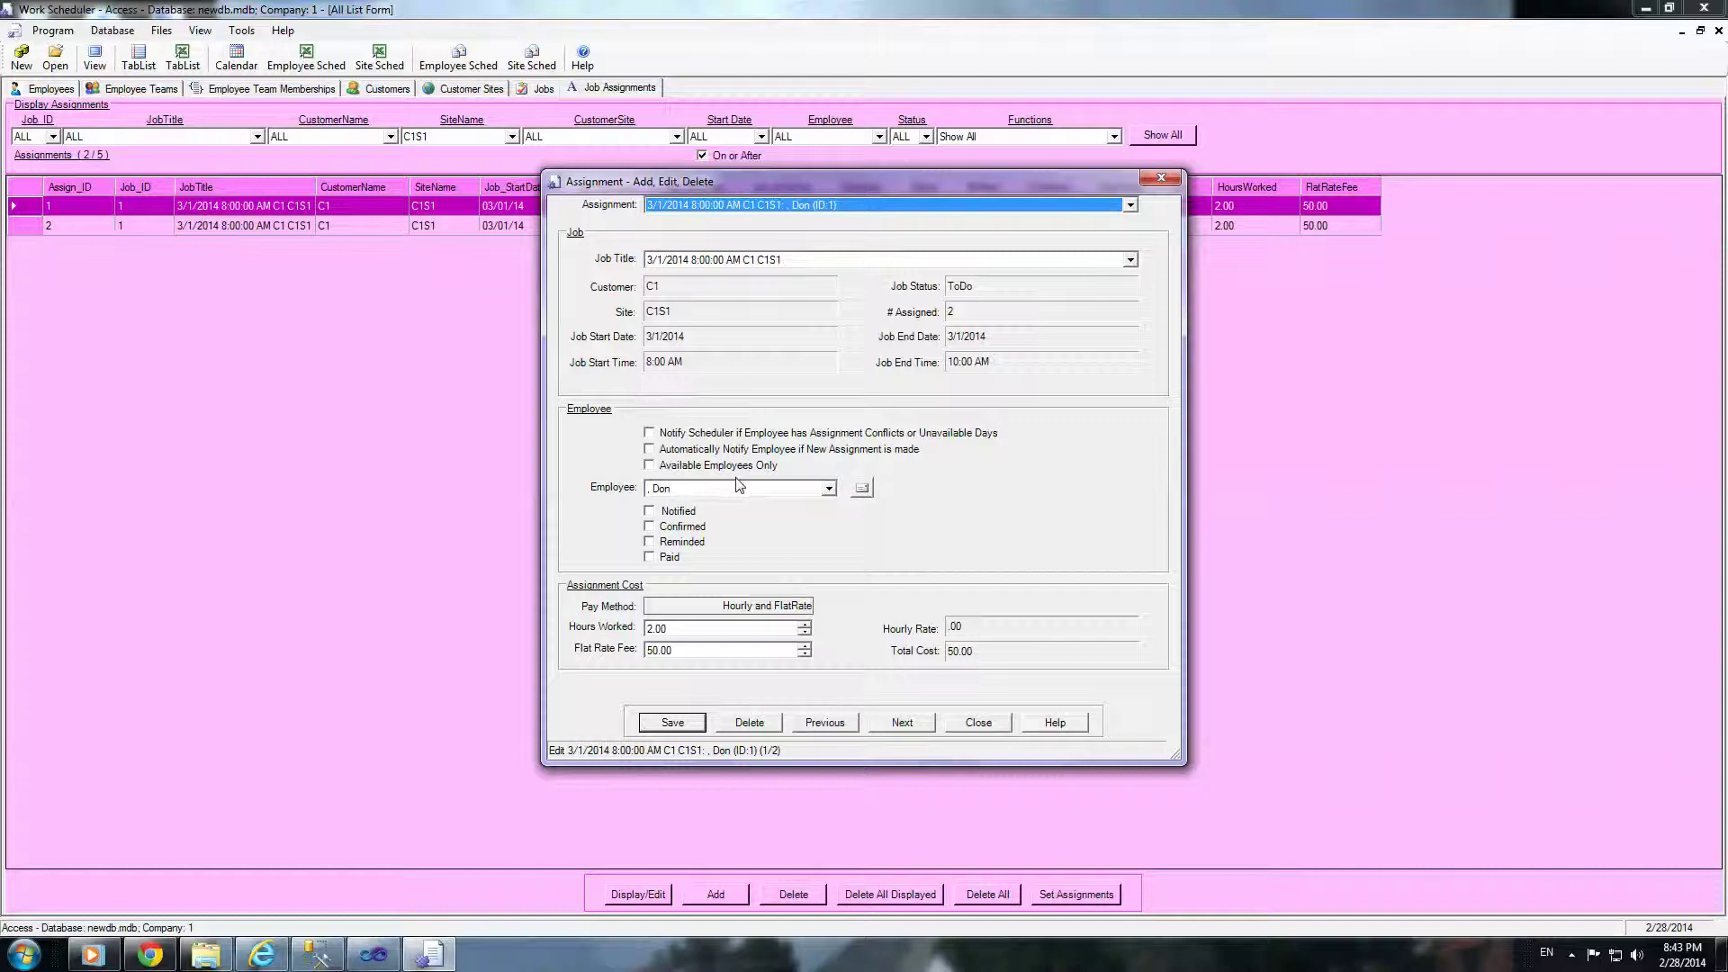
Step: Close the C1S1 assignment's details and bring up the Database menu
{"action": "left_click", "coordinate": [978, 722]}
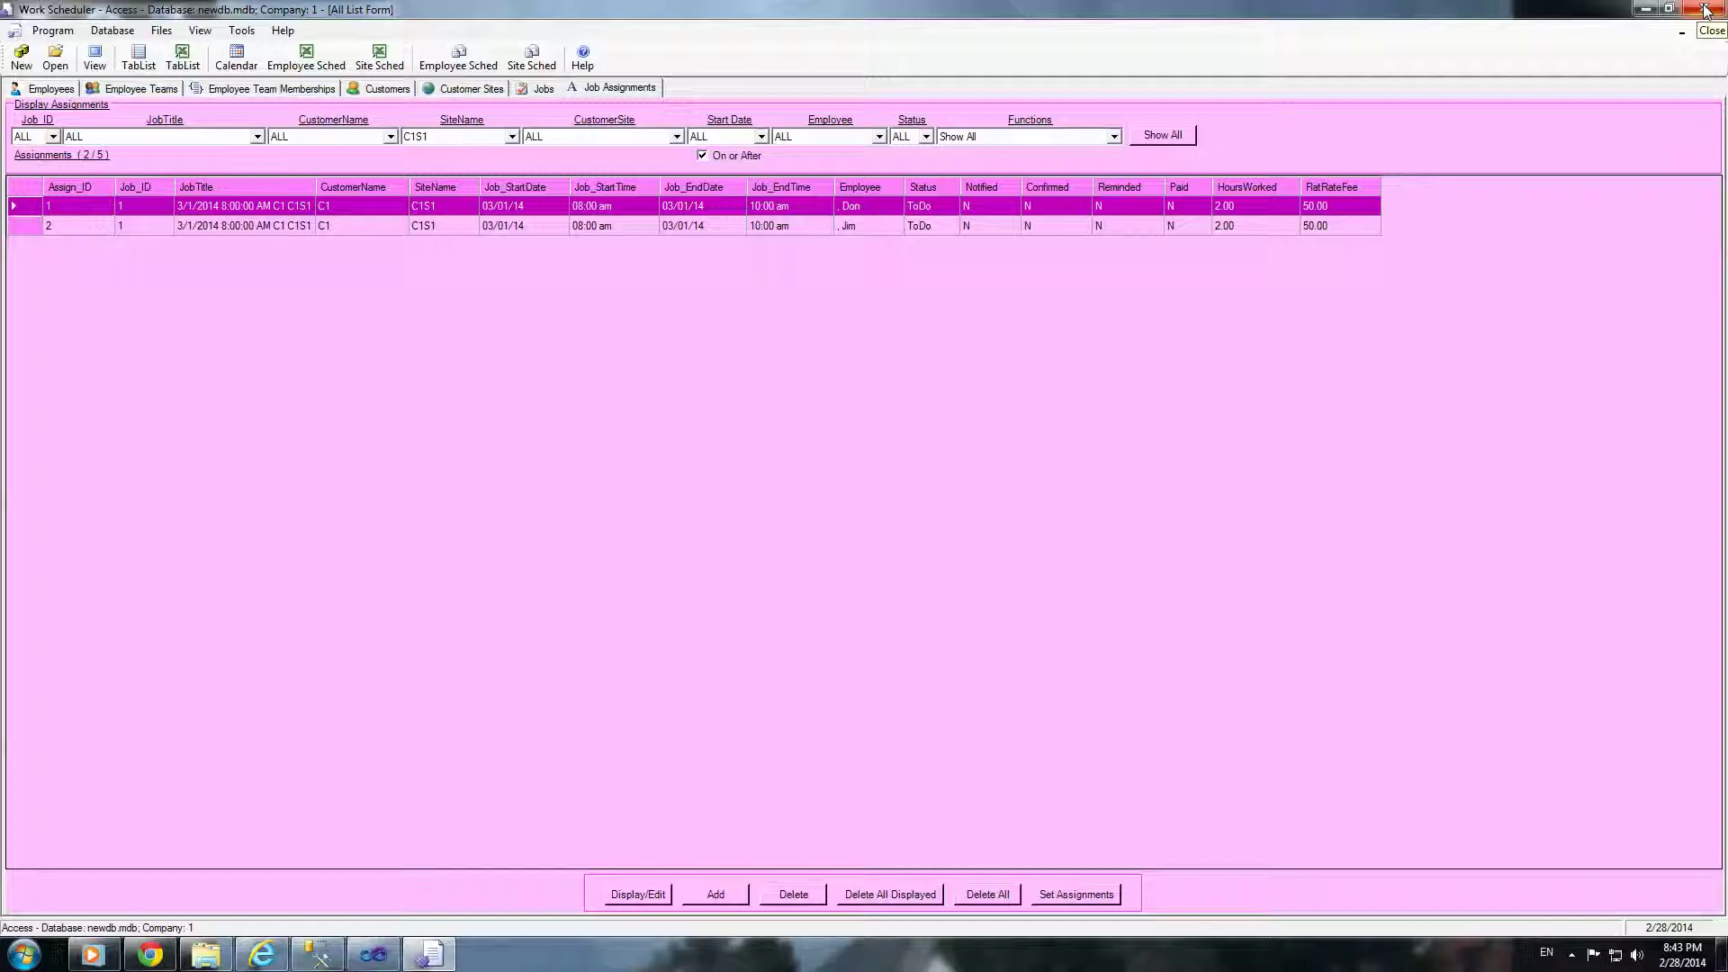
{"action": "left_click", "coordinate": [108, 31]}
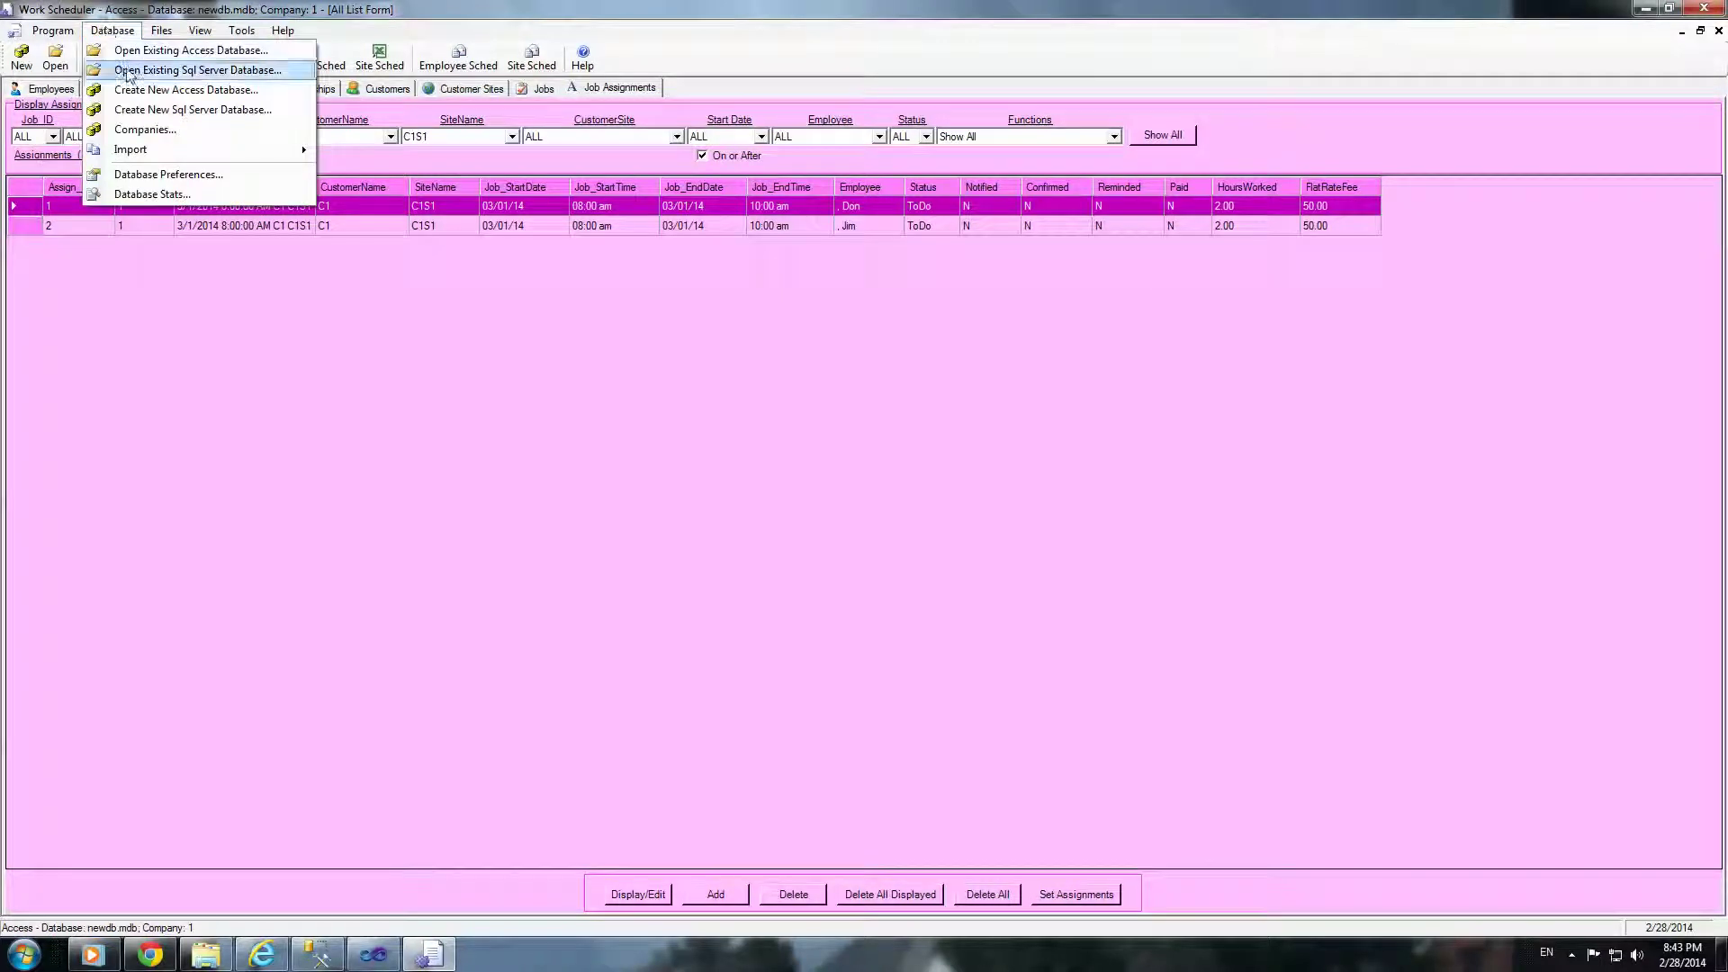
Step: Attempt to open SQL Server database WS1_1, dismiss the login failure, and reopen the Database menu
{"action": "left_click", "coordinate": [189, 71]}
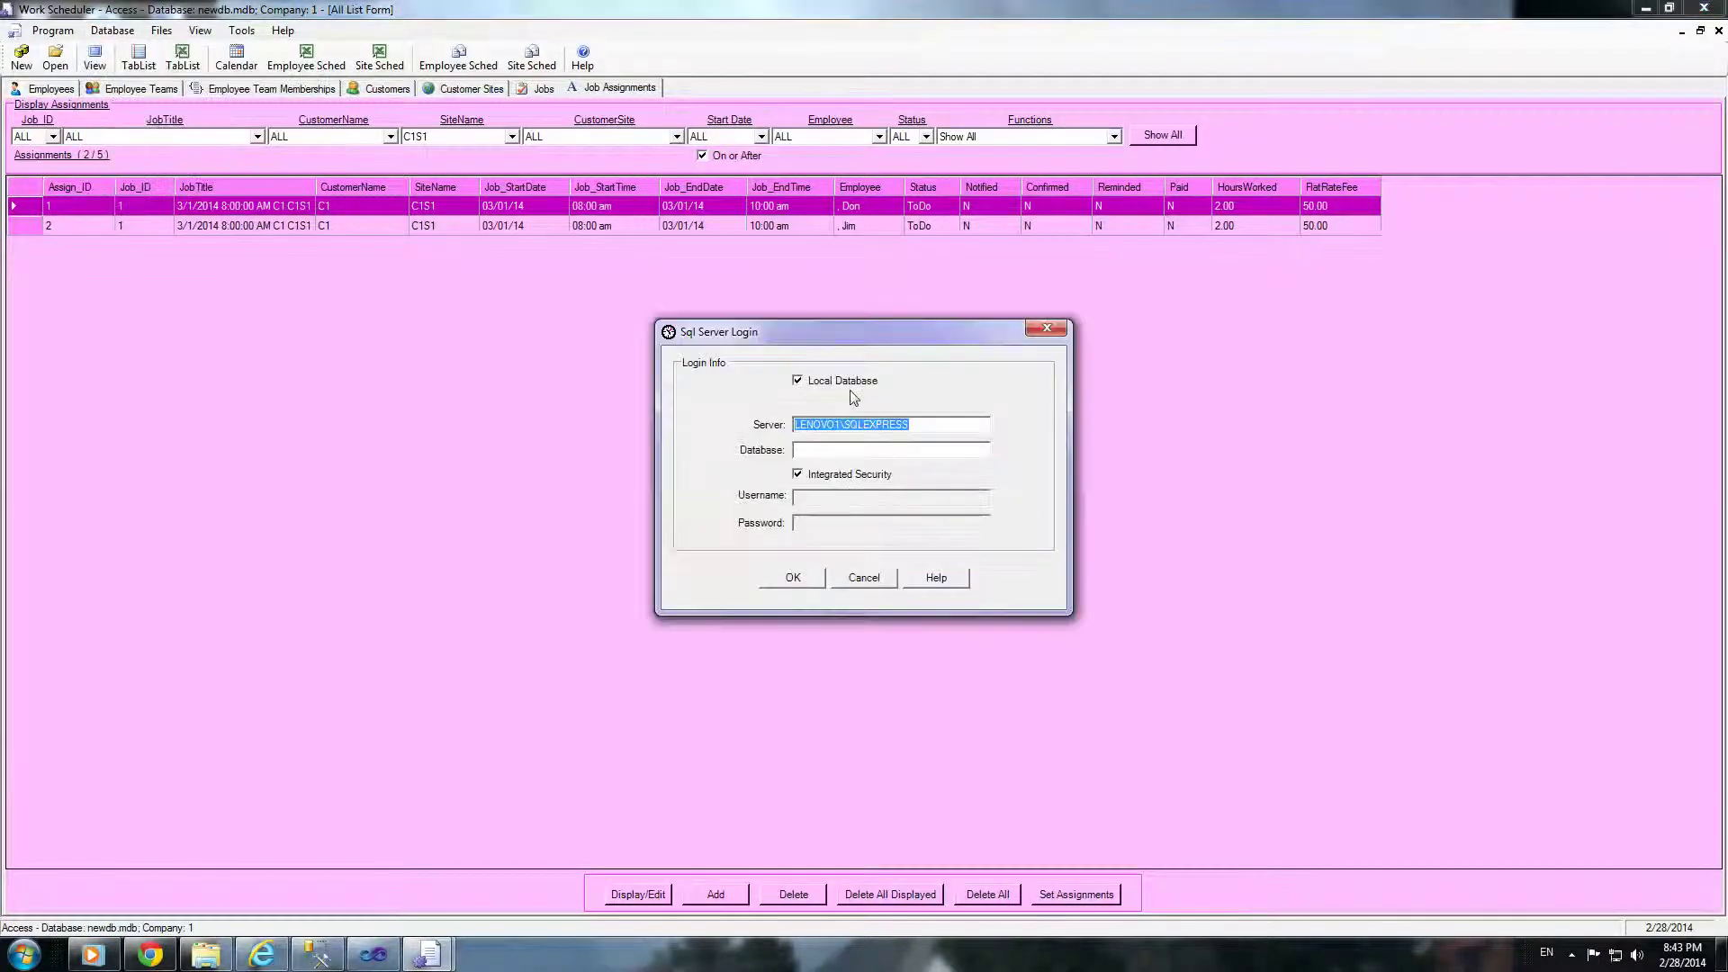
{"action": "left_click", "coordinate": [867, 449]}
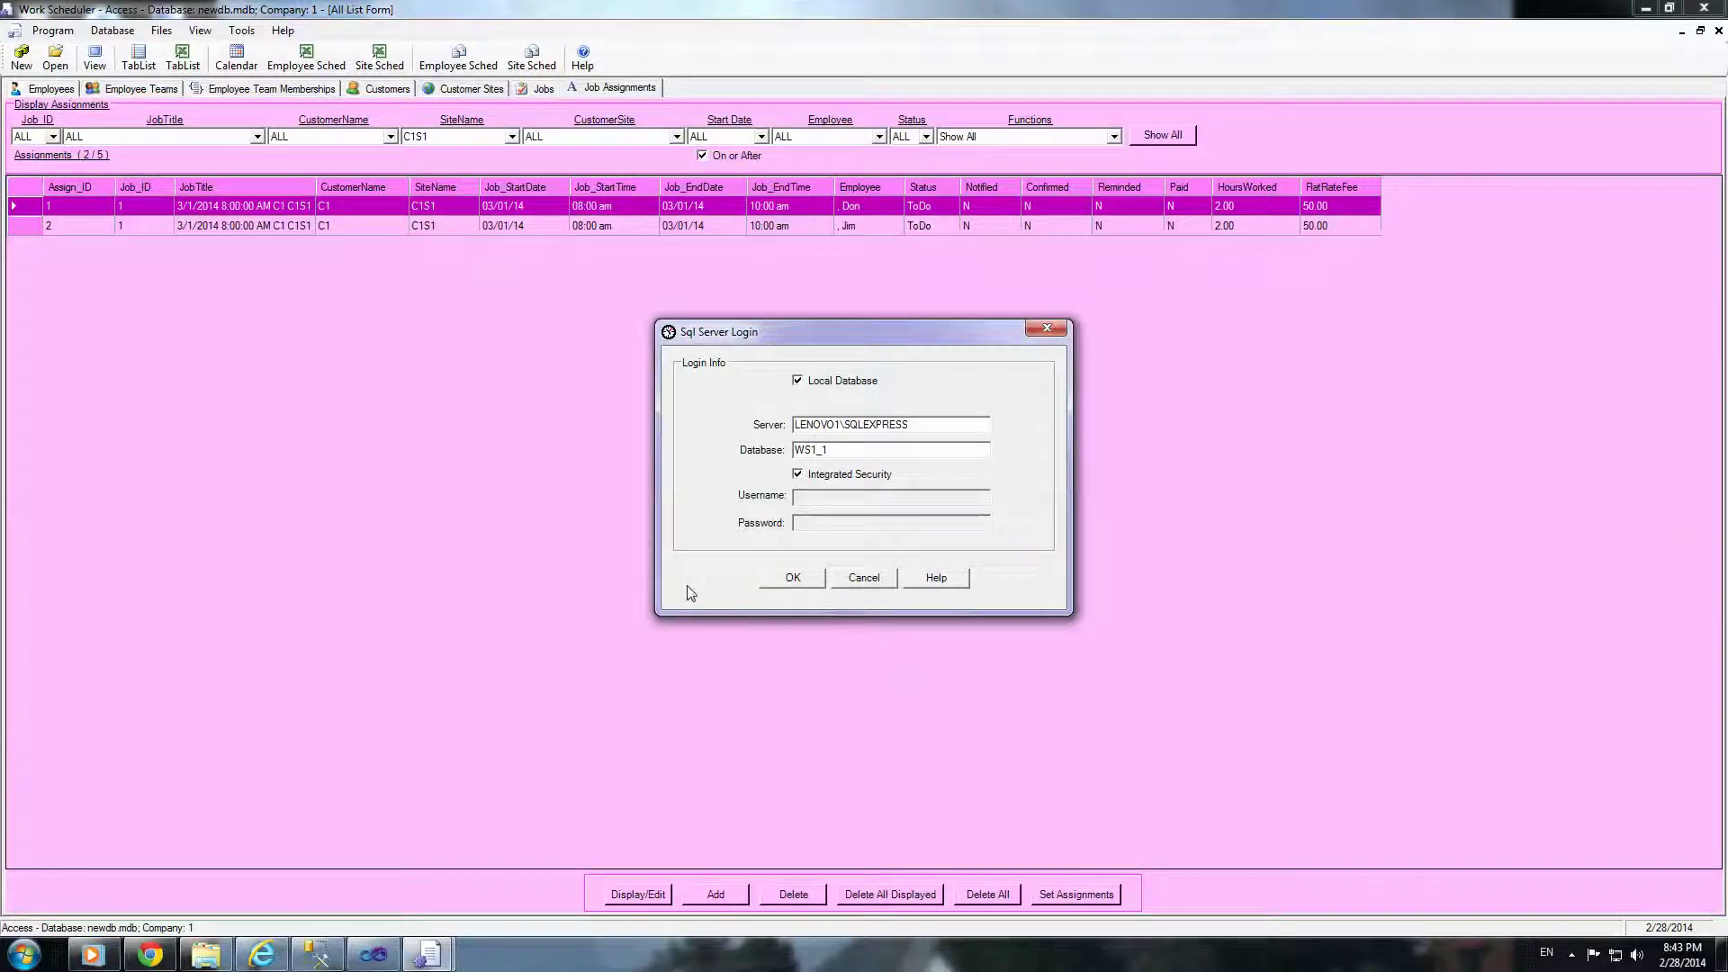
{"action": "left_click", "coordinate": [786, 581]}
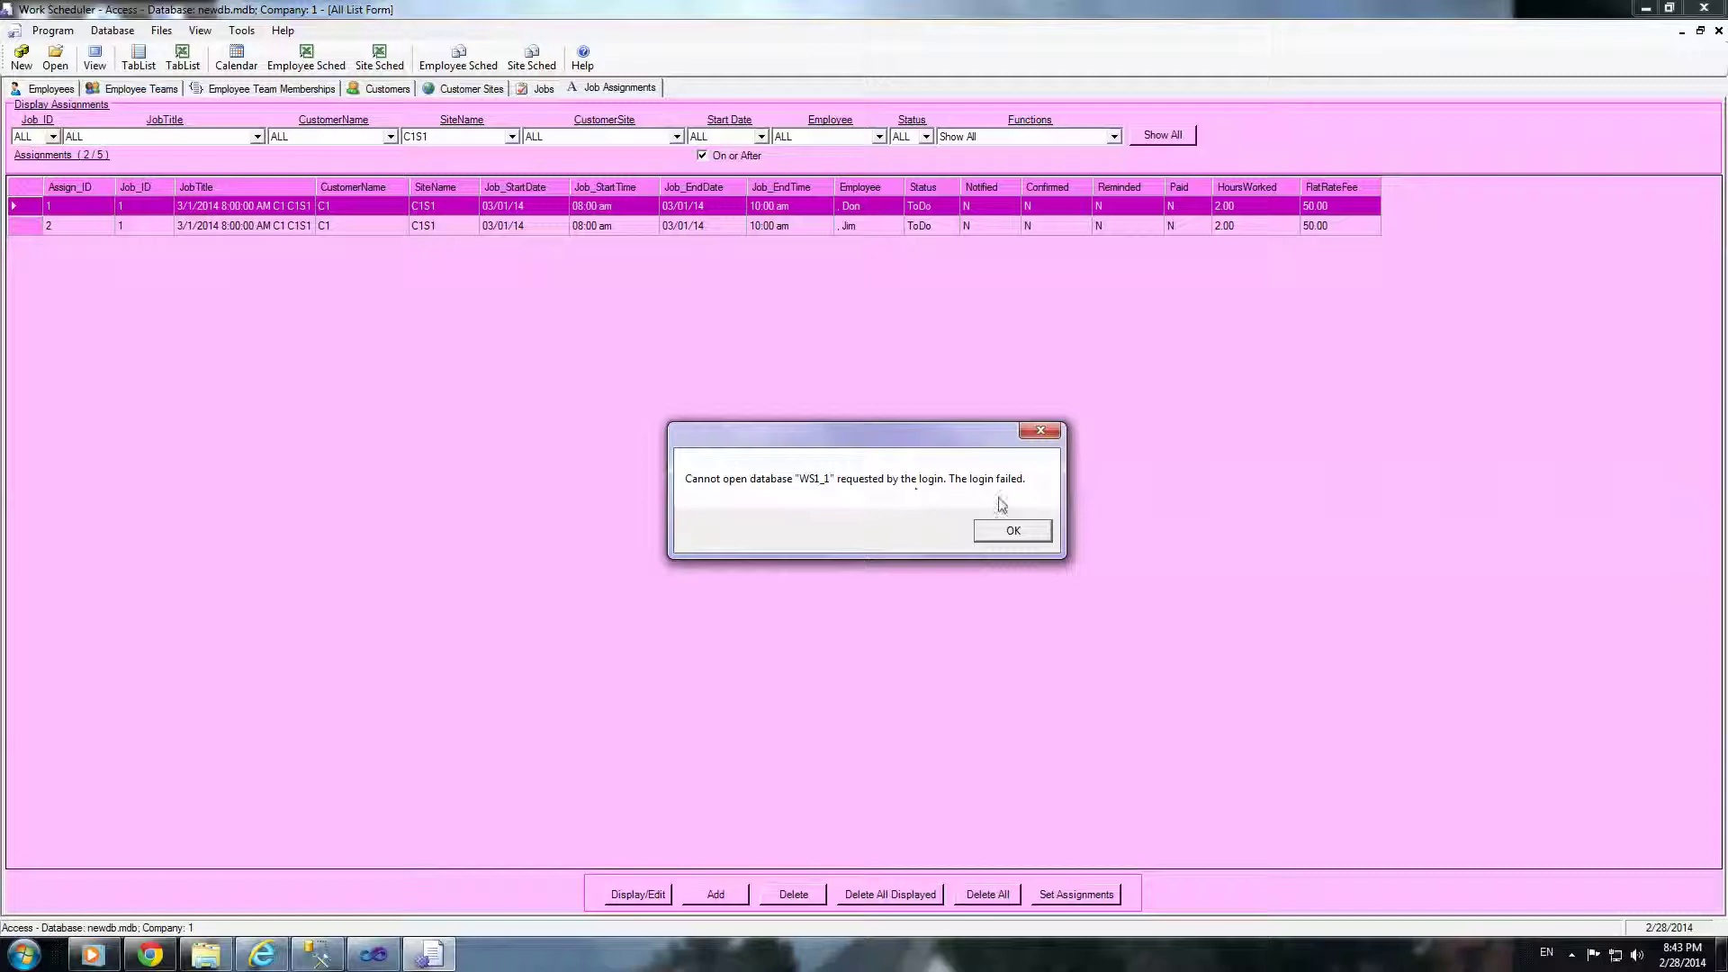
{"action": "left_click", "coordinate": [1008, 530]}
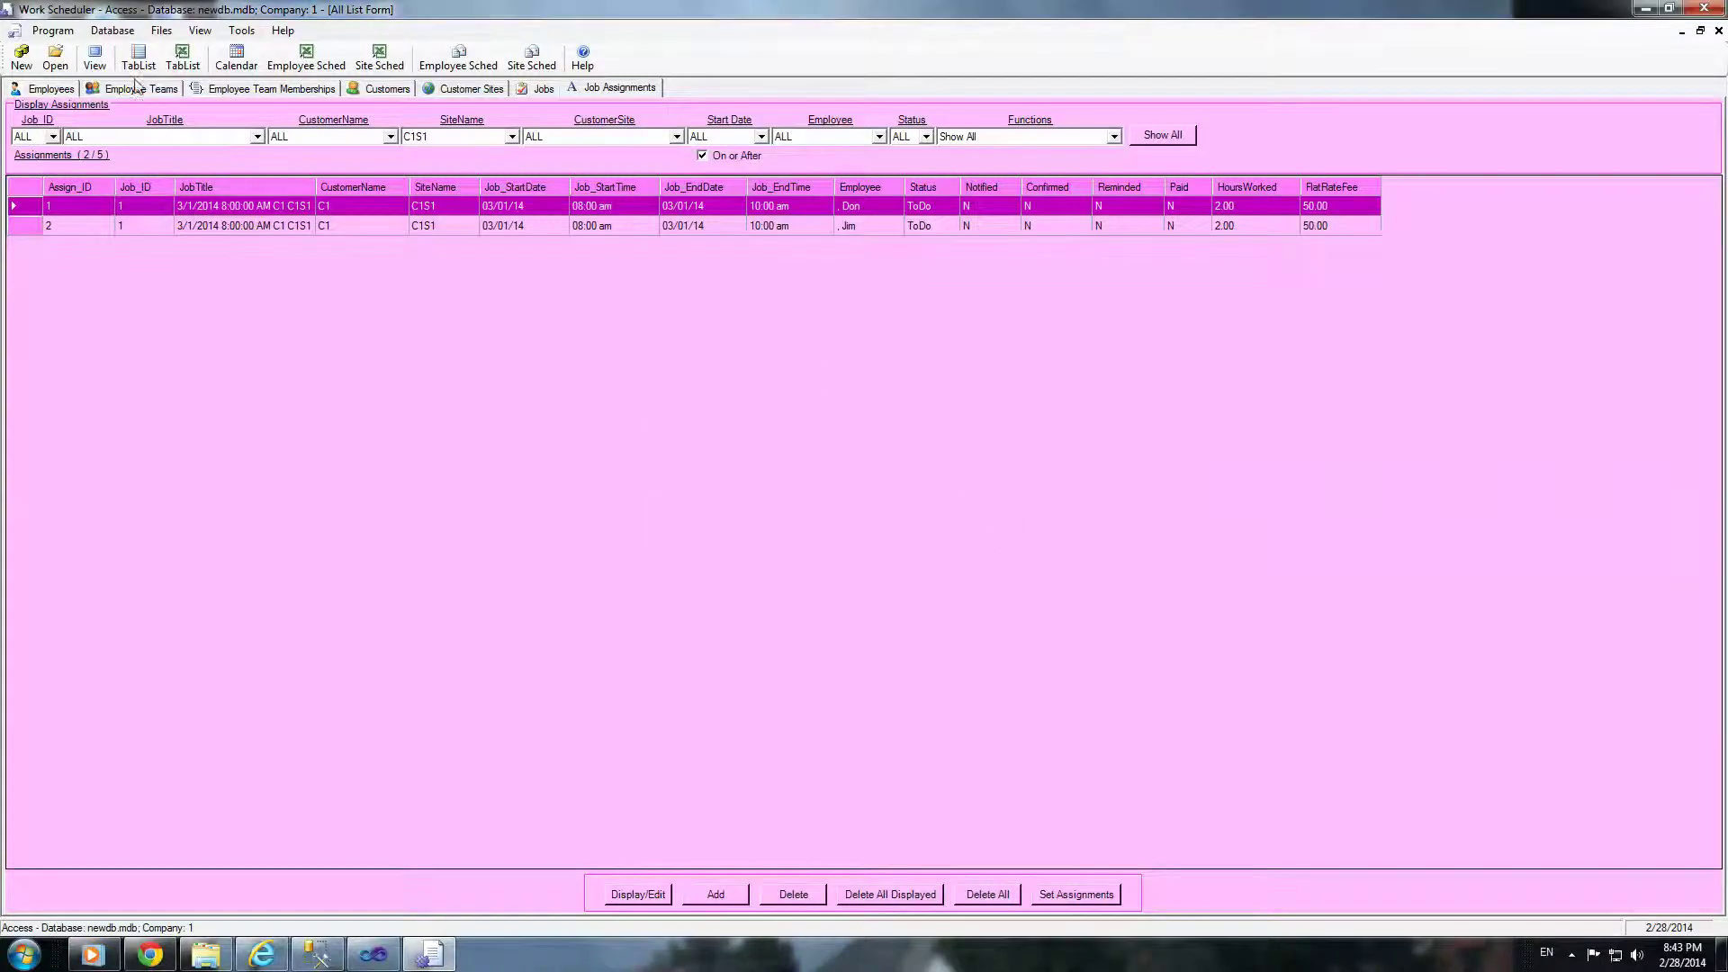
{"action": "left_click", "coordinate": [112, 29]}
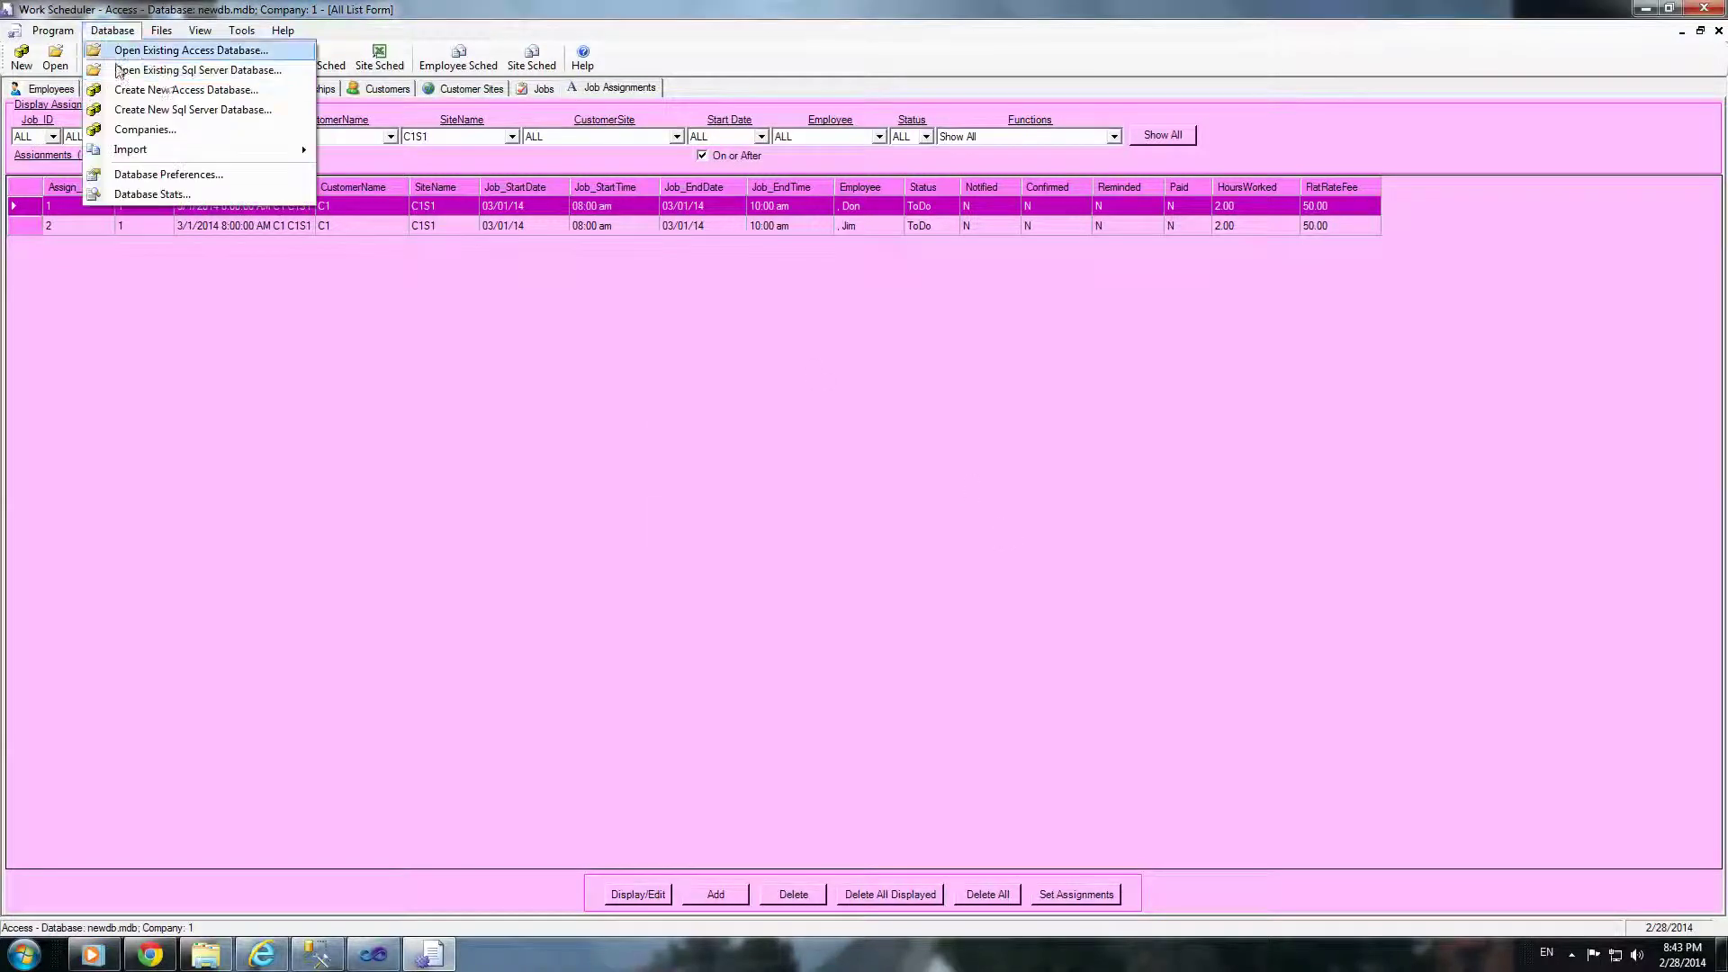
Step: Open the existing SQL Server database SS_WS_1 and dismiss its summary box
{"action": "left_click", "coordinate": [176, 71]}
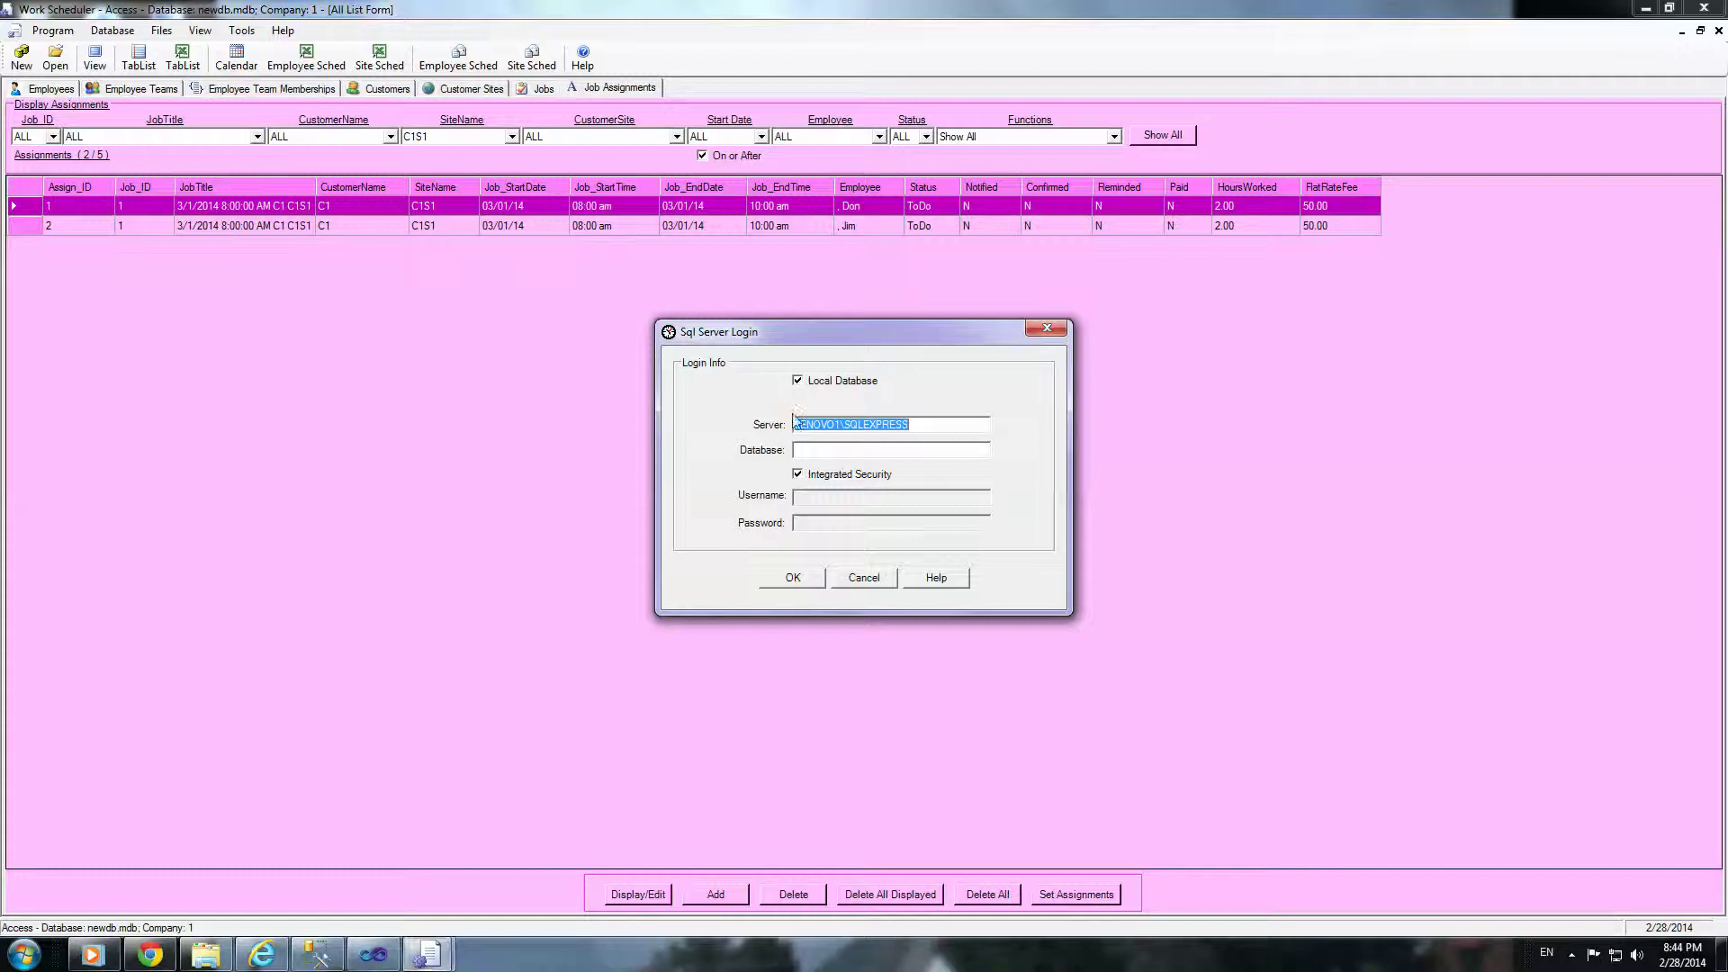
{"action": "left_click", "coordinate": [833, 447]}
{"action": "type", "text": "SS_WS_1"}
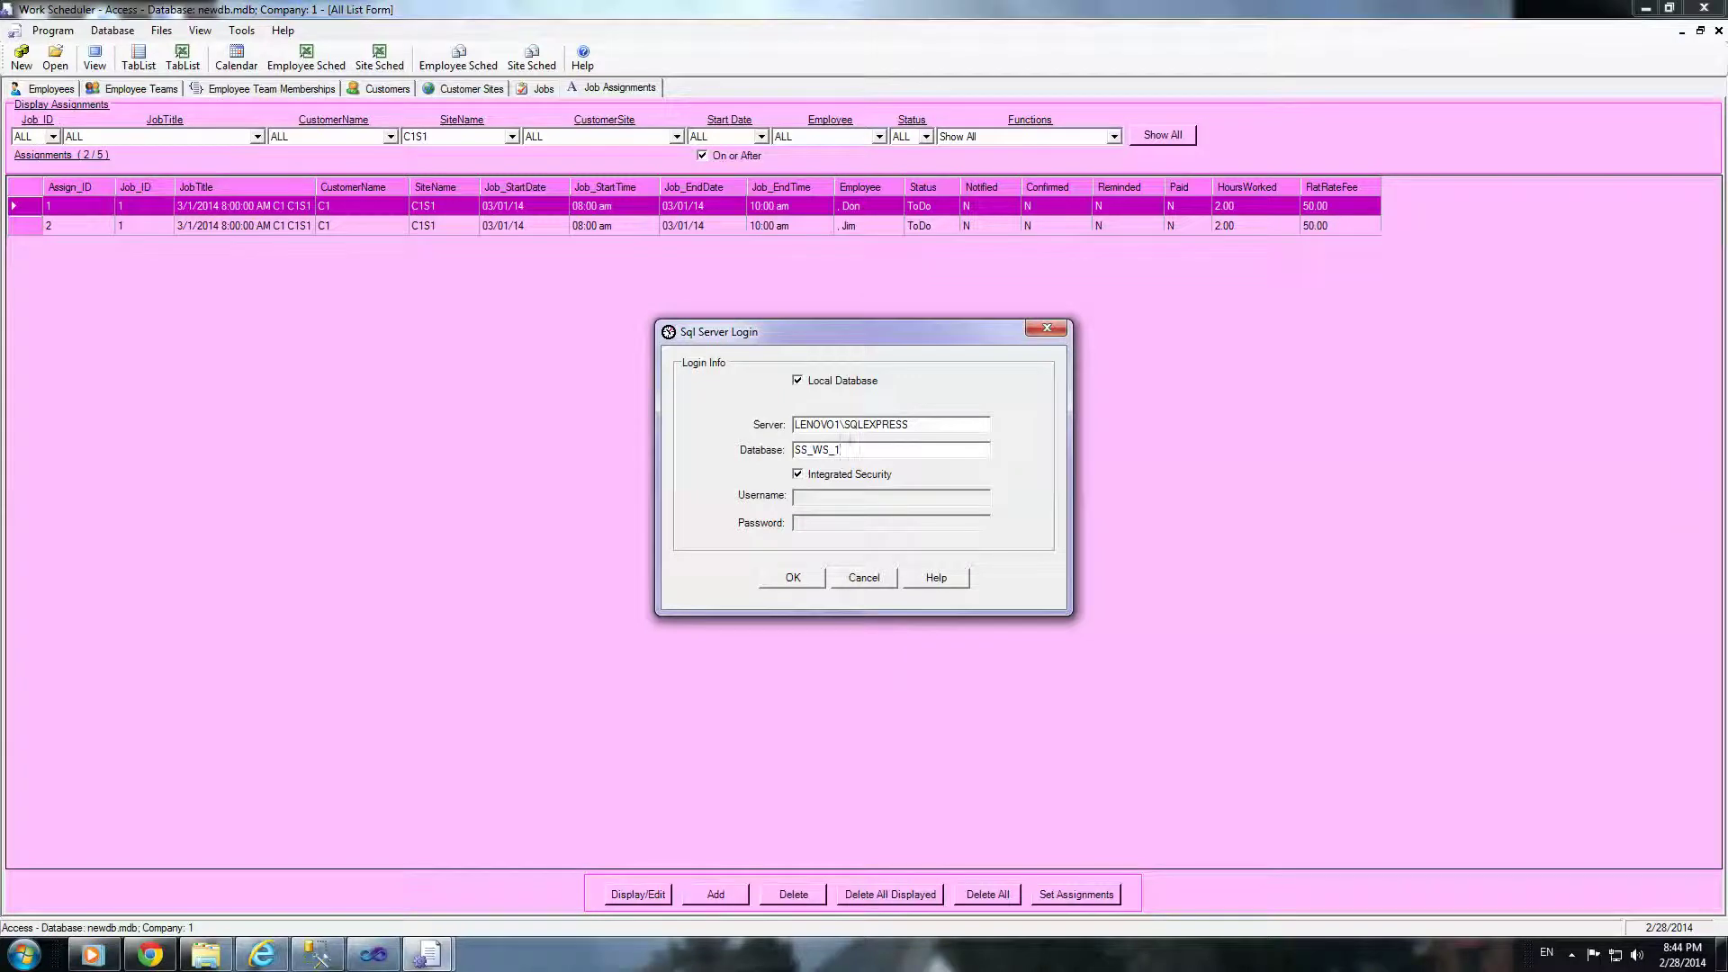
{"action": "left_click", "coordinate": [795, 581]}
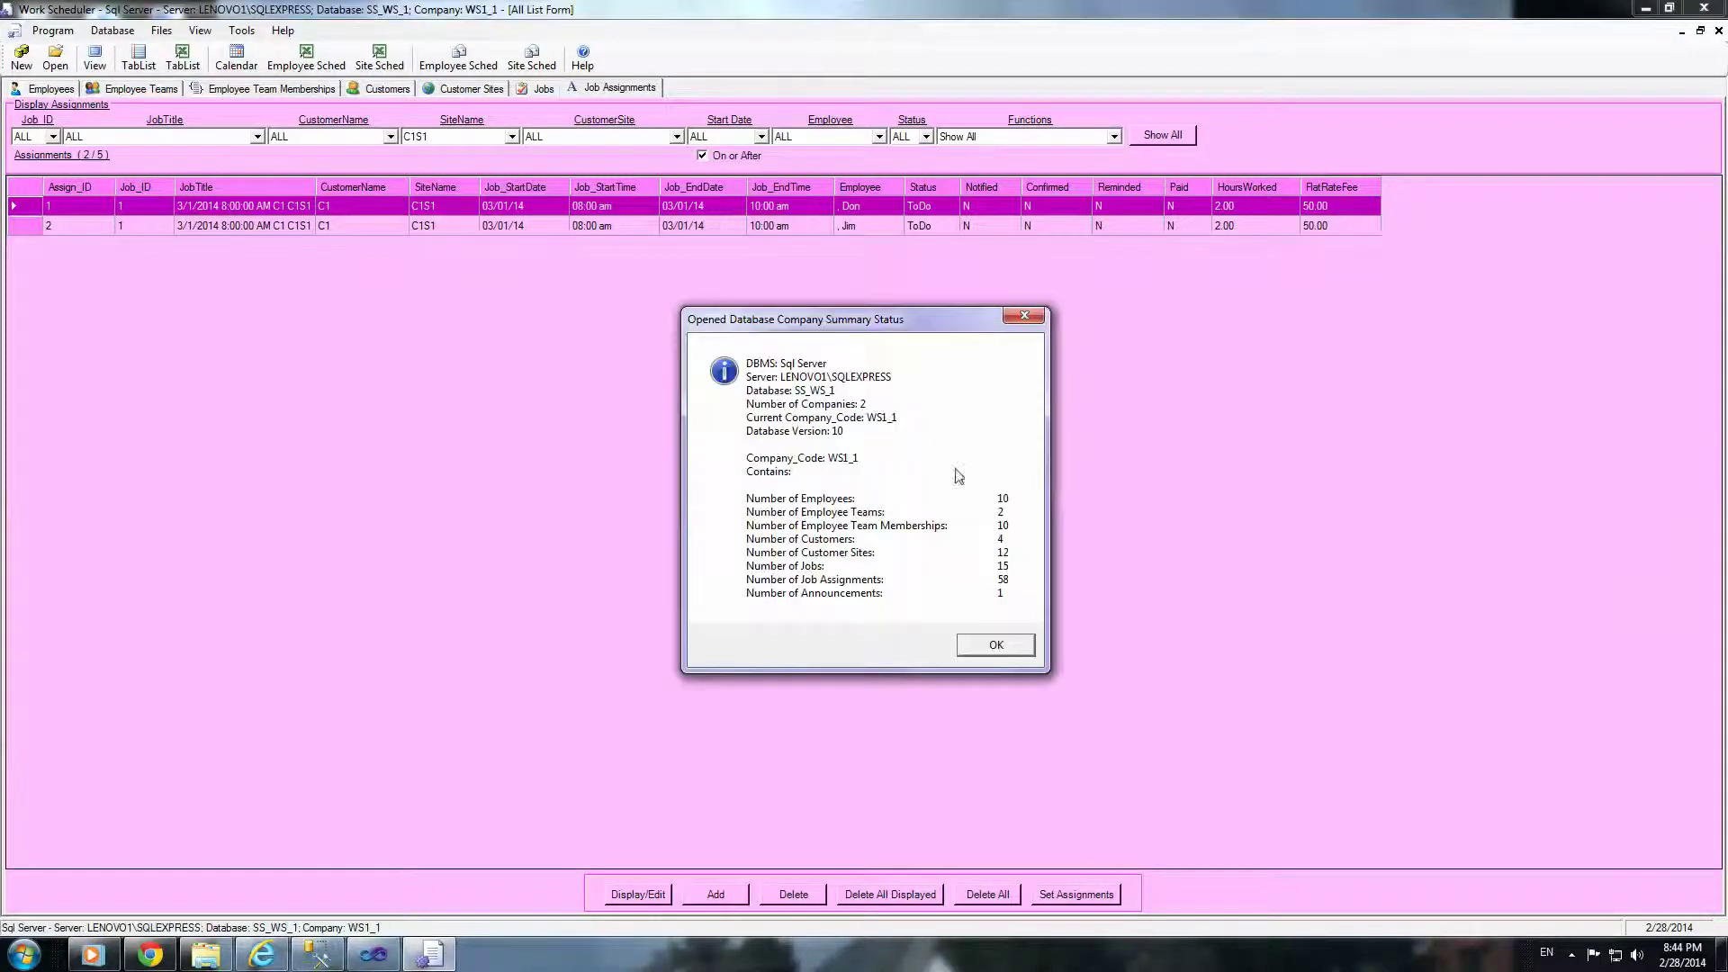
{"action": "left_click", "coordinate": [1008, 648]}
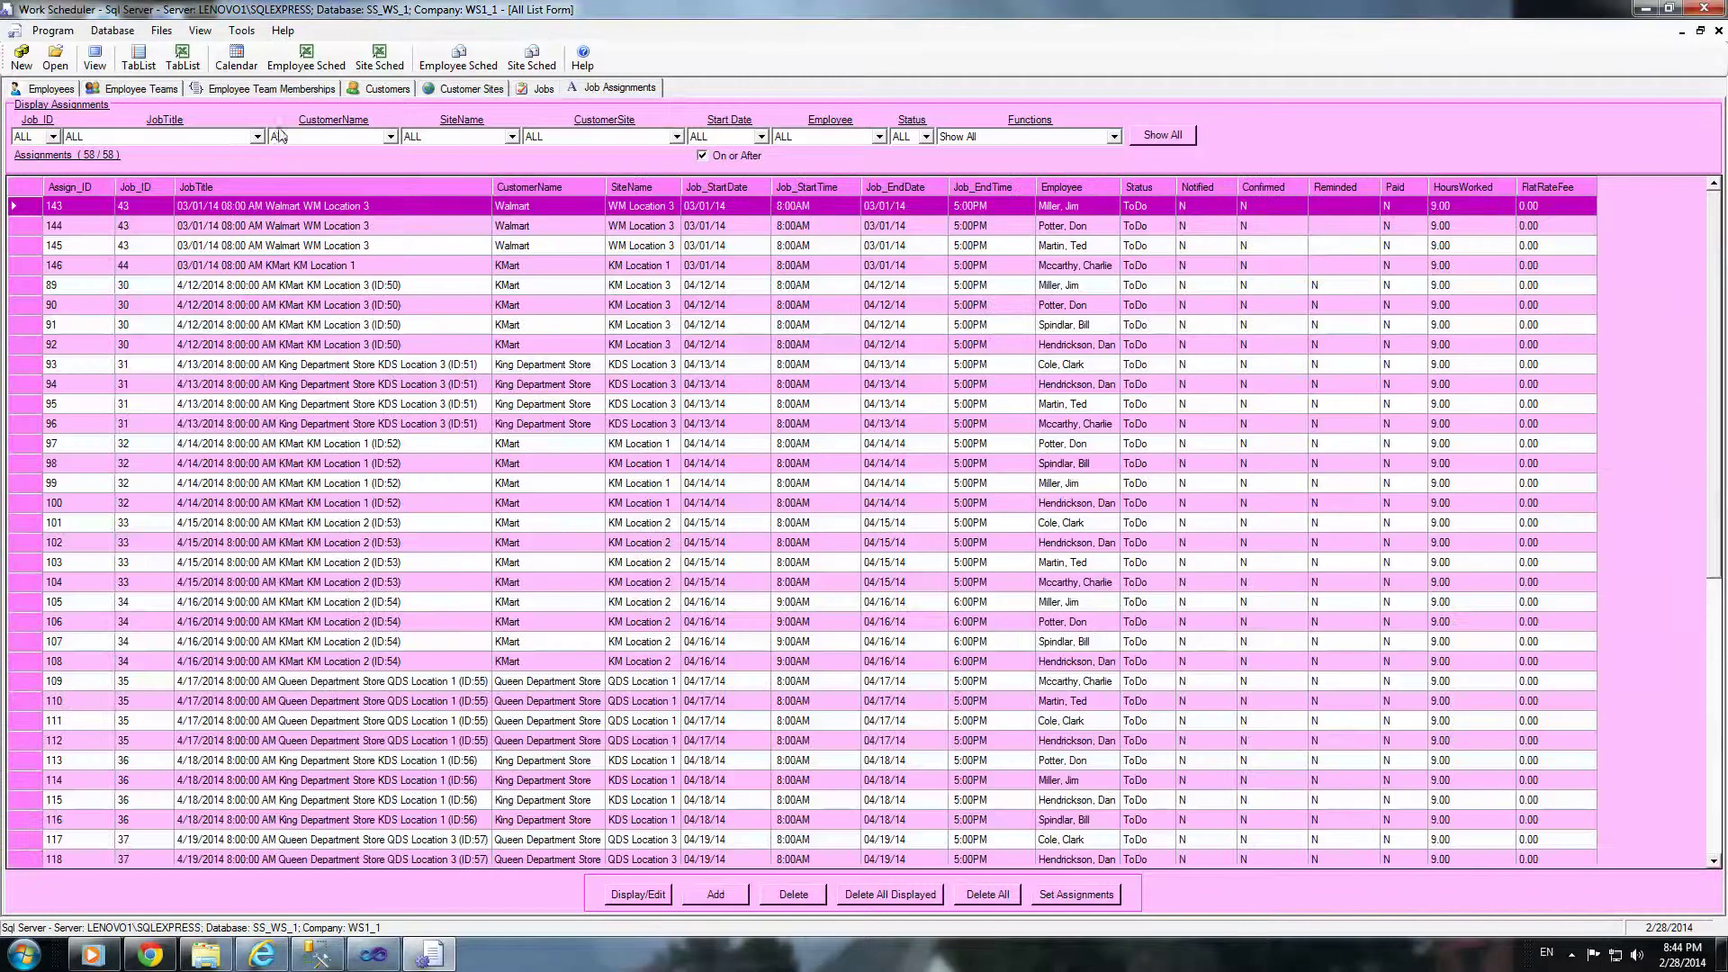
Step: Browse the Employees, Teams, Memberships, Customers, Sites, Jobs and Job Assignments lists, ending on Employees
{"action": "left_click", "coordinate": [51, 90]}
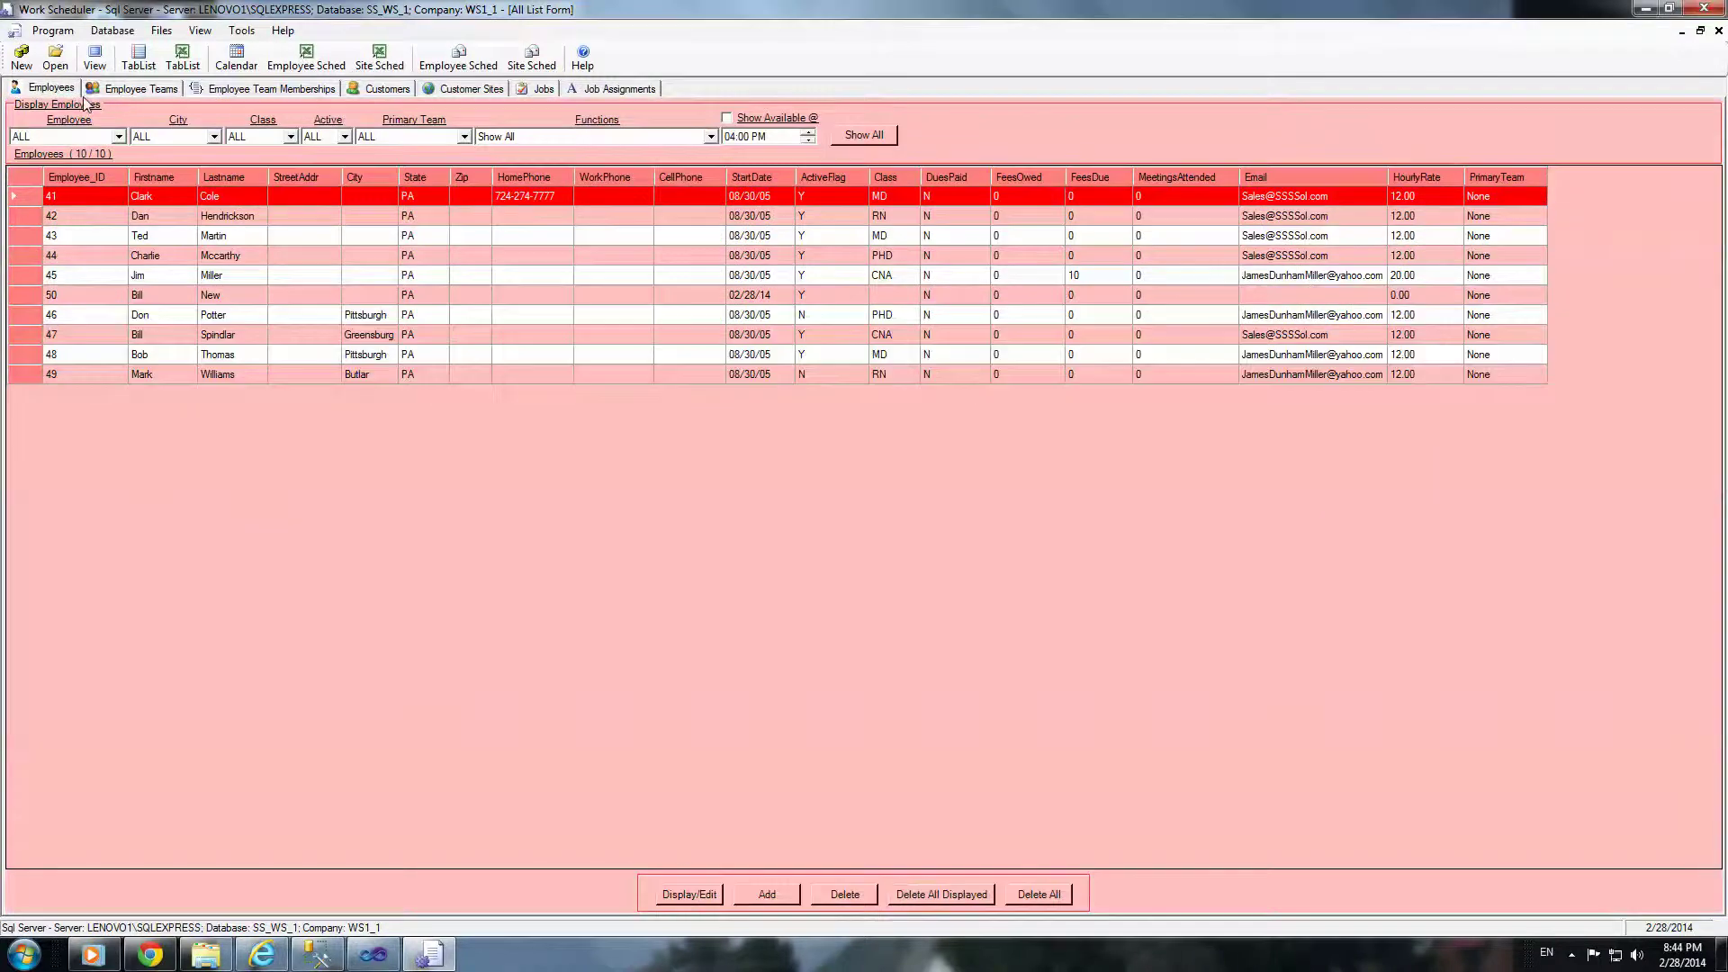
{"action": "left_click", "coordinate": [146, 89]}
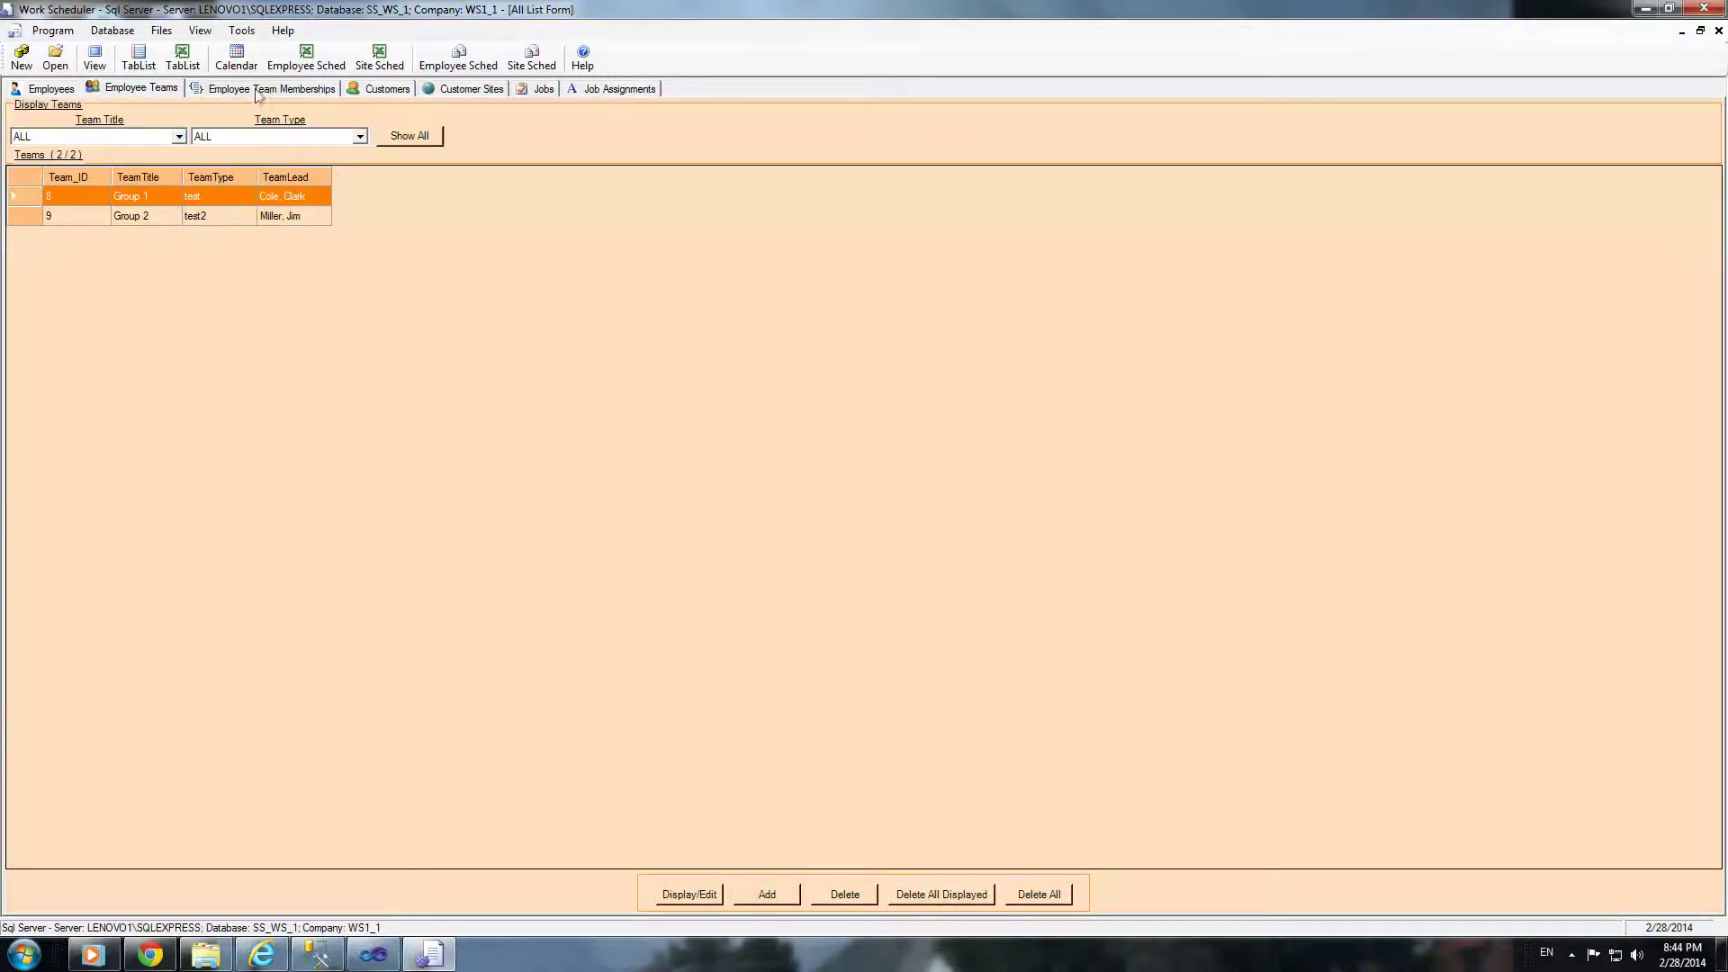
{"action": "left_click", "coordinate": [259, 90]}
{"action": "left_click", "coordinate": [387, 89]}
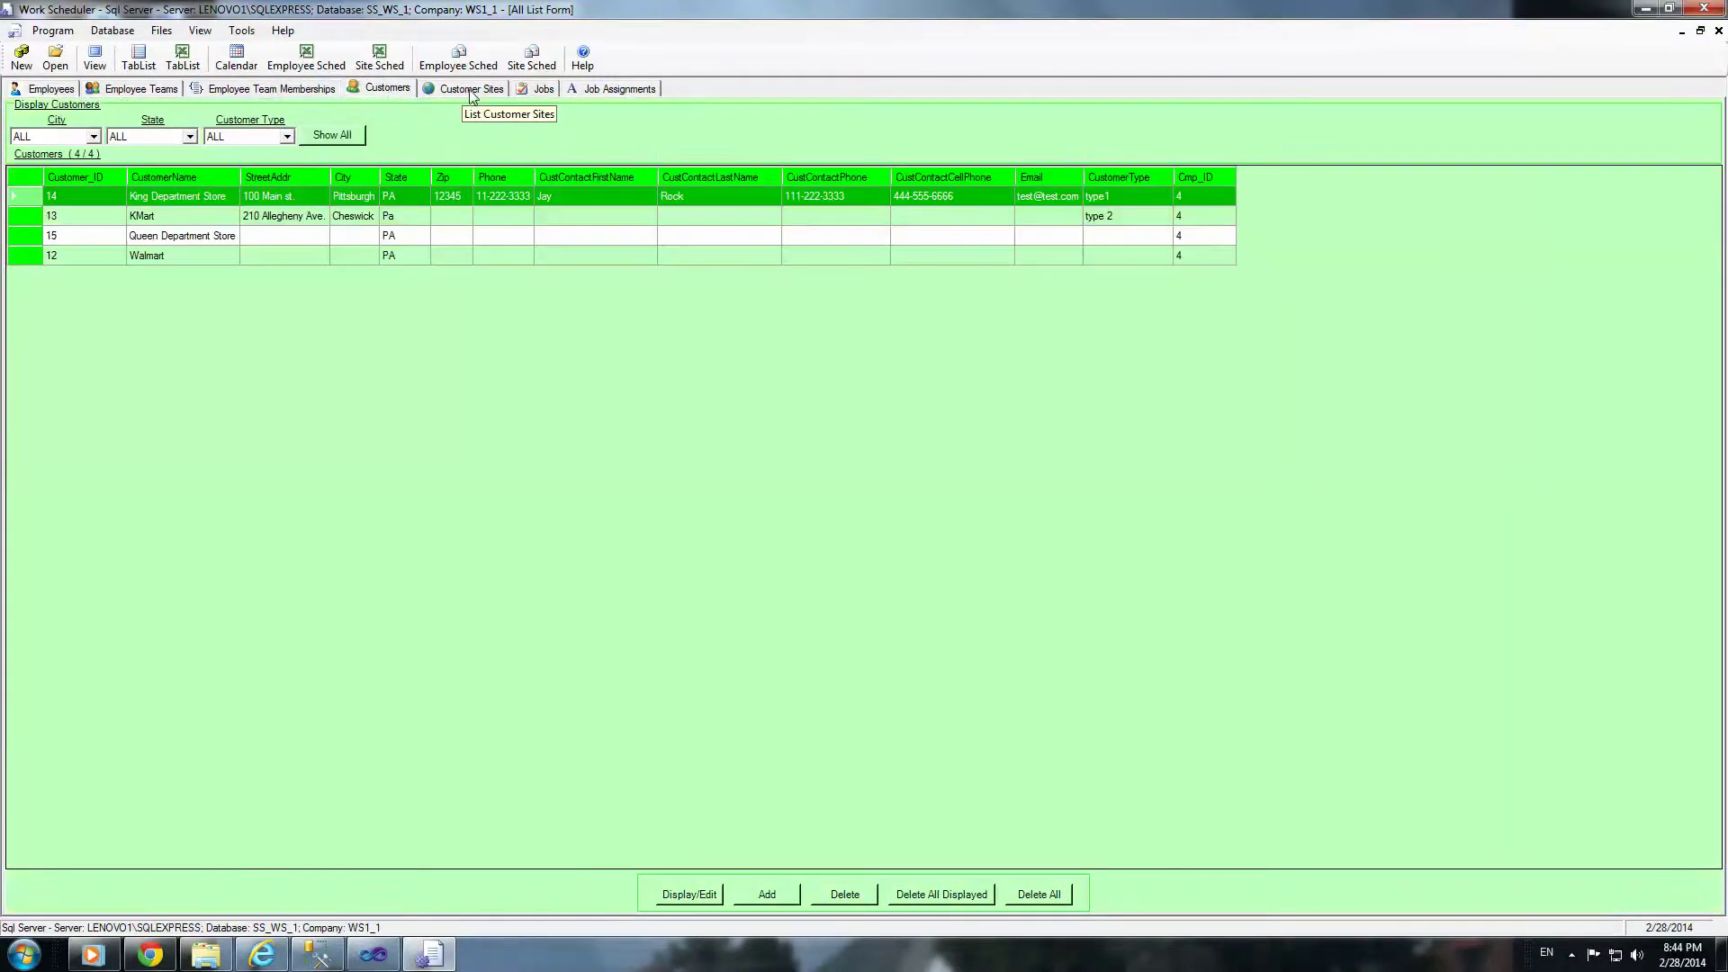
{"action": "left_click", "coordinate": [472, 89]}
{"action": "left_click", "coordinate": [544, 88]}
{"action": "left_click", "coordinate": [591, 89]}
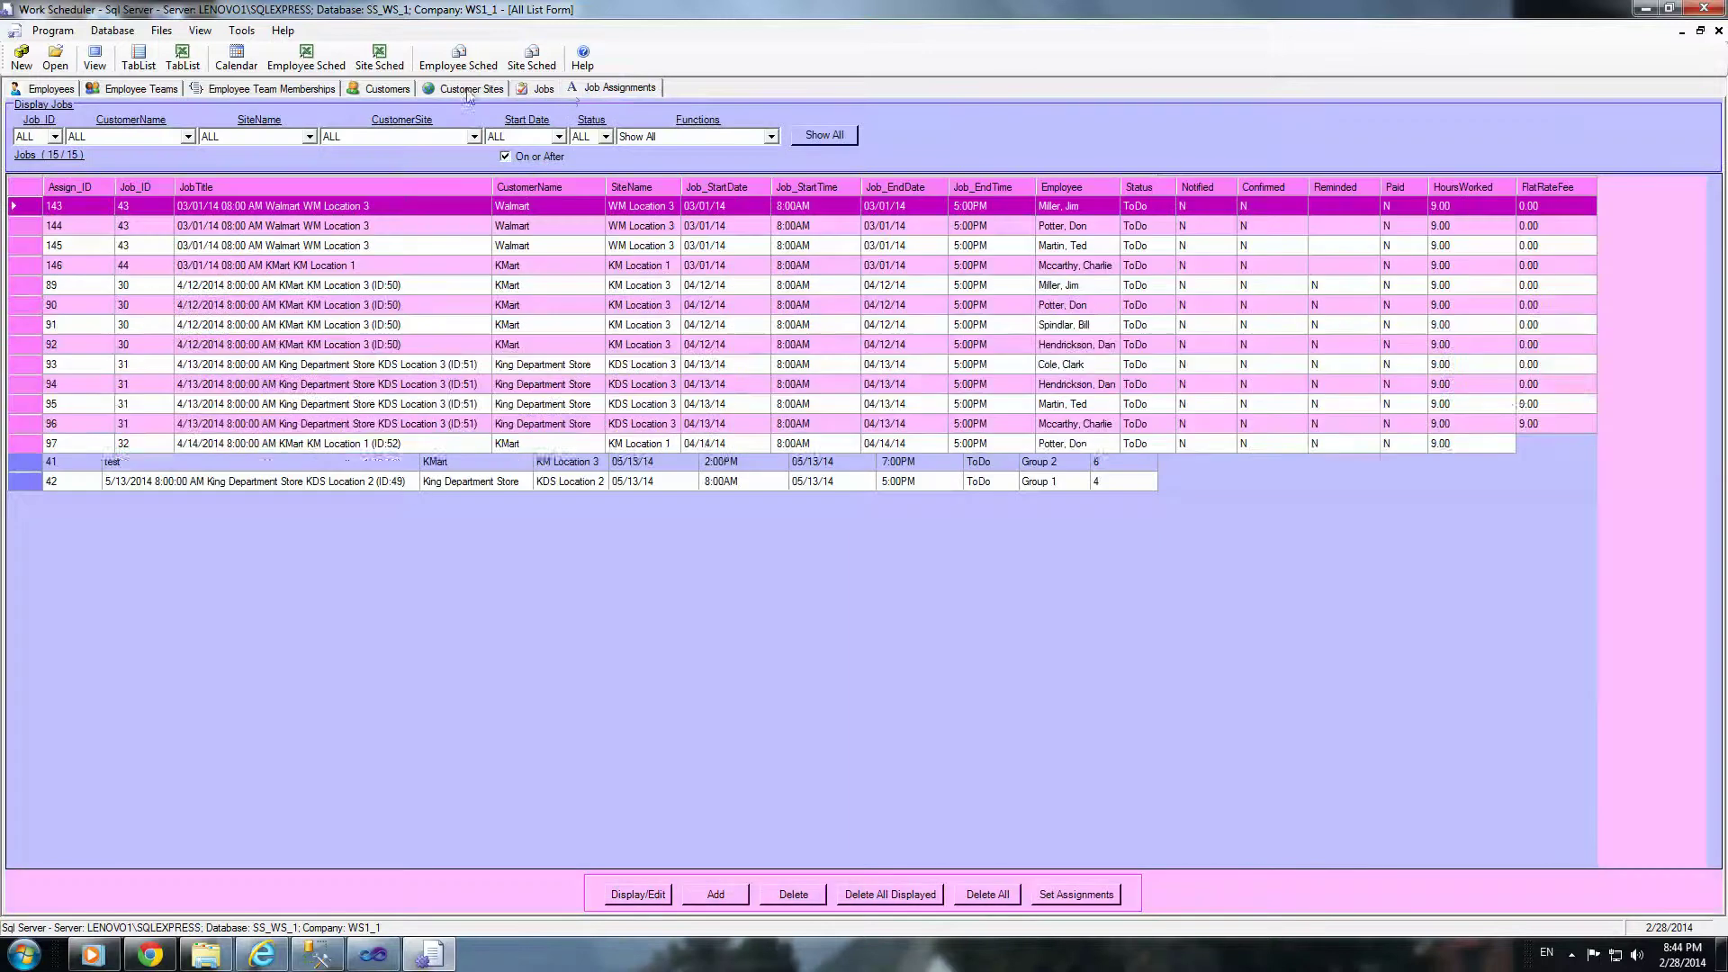
{"action": "left_click", "coordinate": [52, 88]}
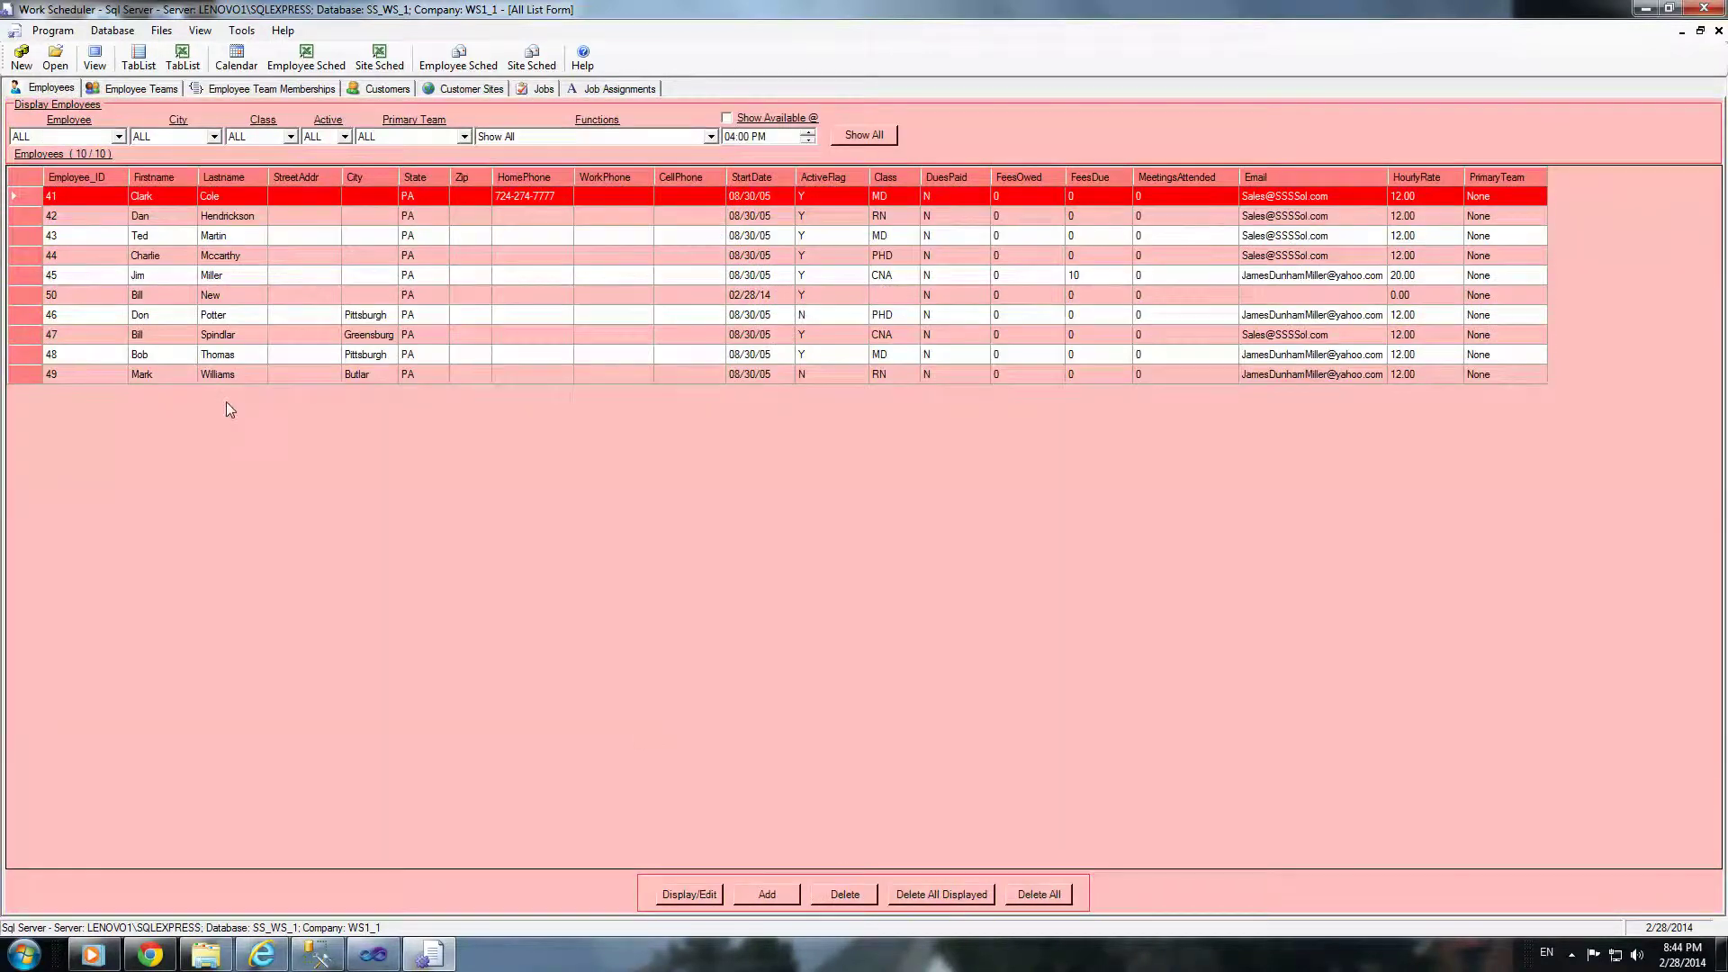
Step: Add a new employee with first name Tom, saved as employee ID 51
{"action": "left_click", "coordinate": [767, 896]}
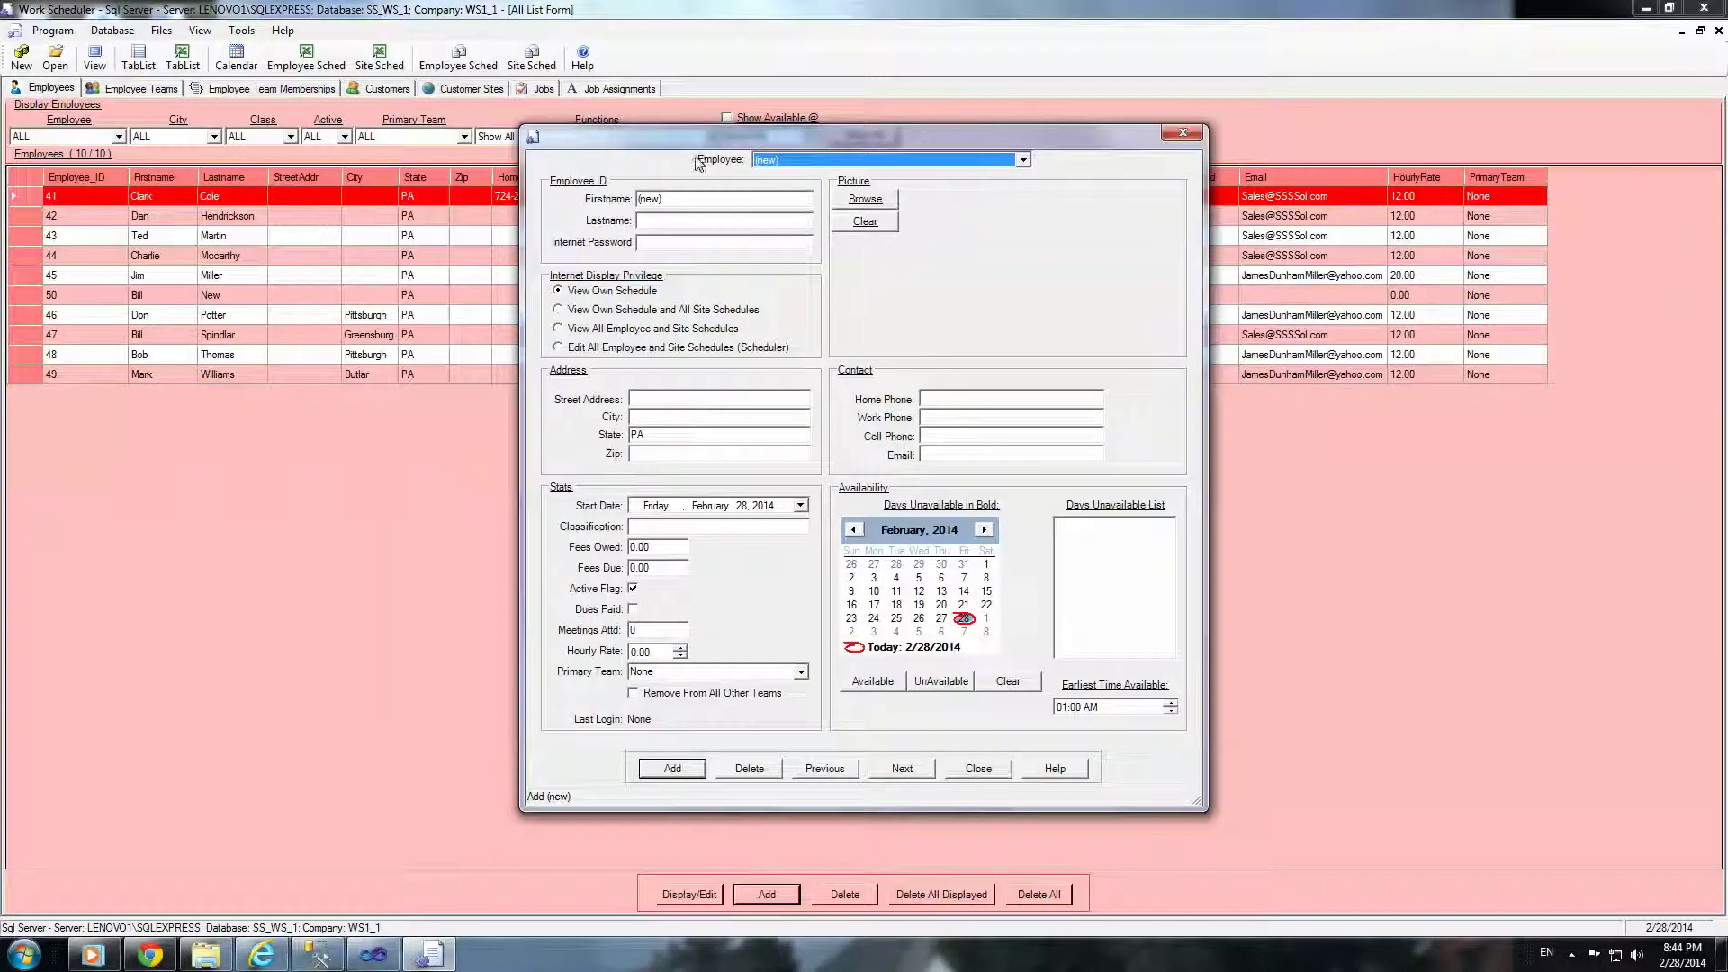
{"action": "left_click", "coordinate": [695, 199]}
{"action": "type", "text": "Tp"}
{"action": "left_click", "coordinate": [668, 767]}
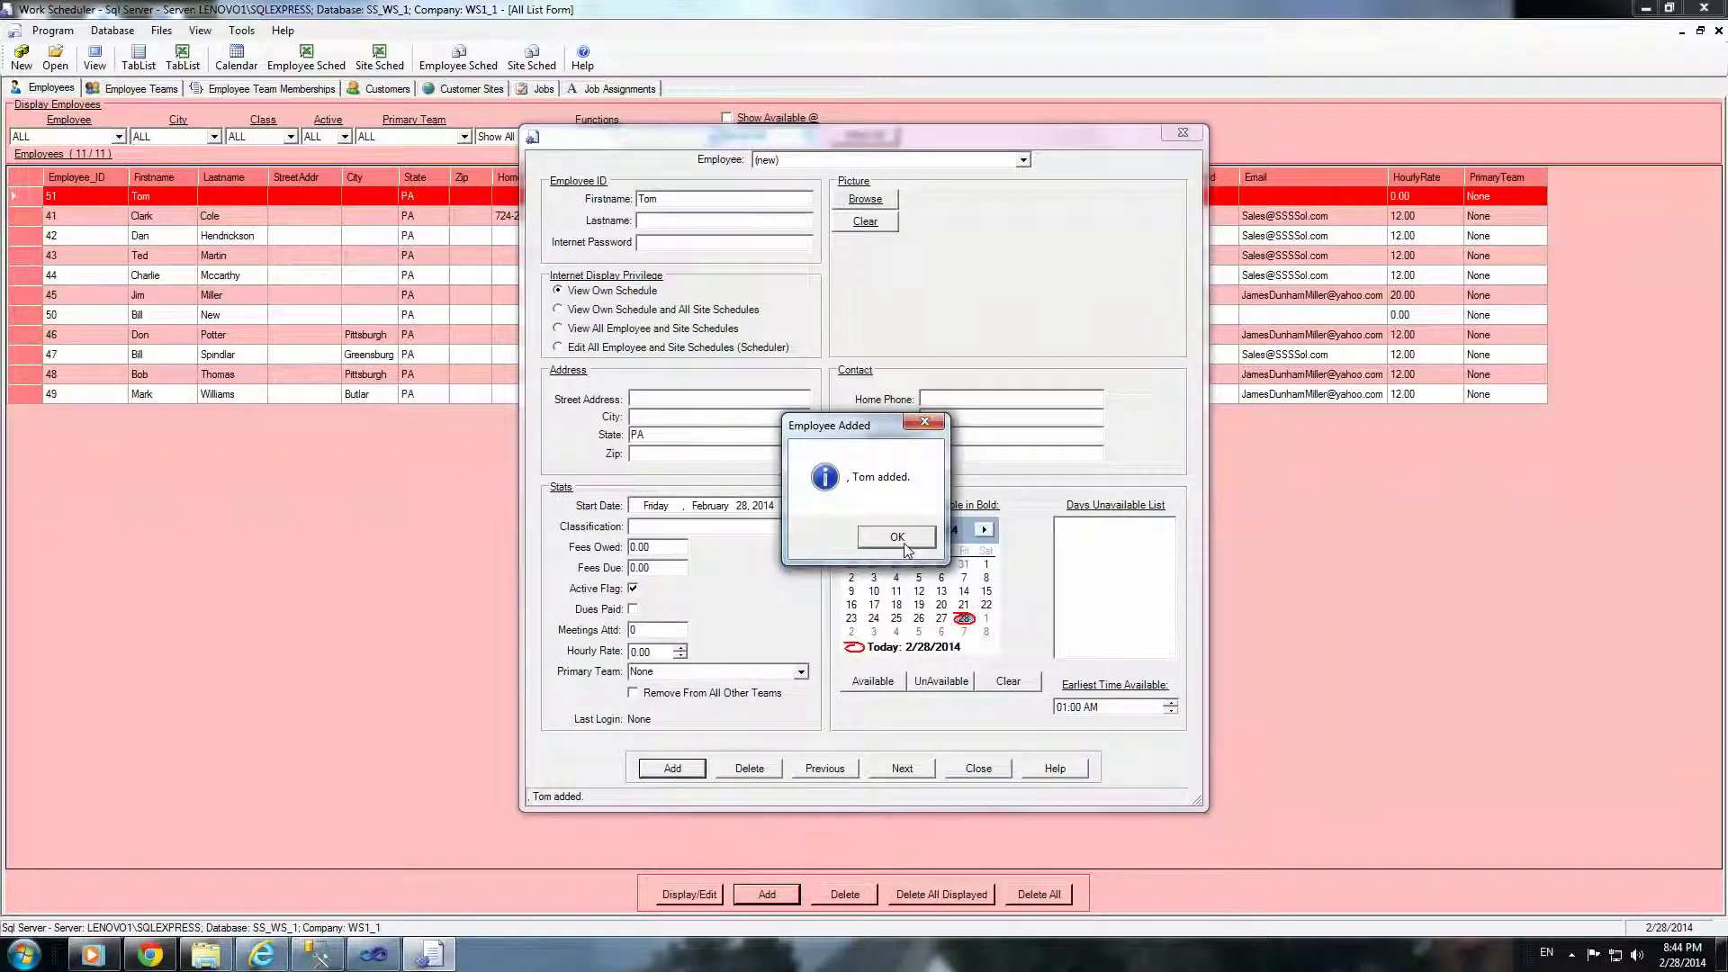
{"action": "left_click", "coordinate": [896, 537]}
{"action": "left_click", "coordinate": [978, 769]}
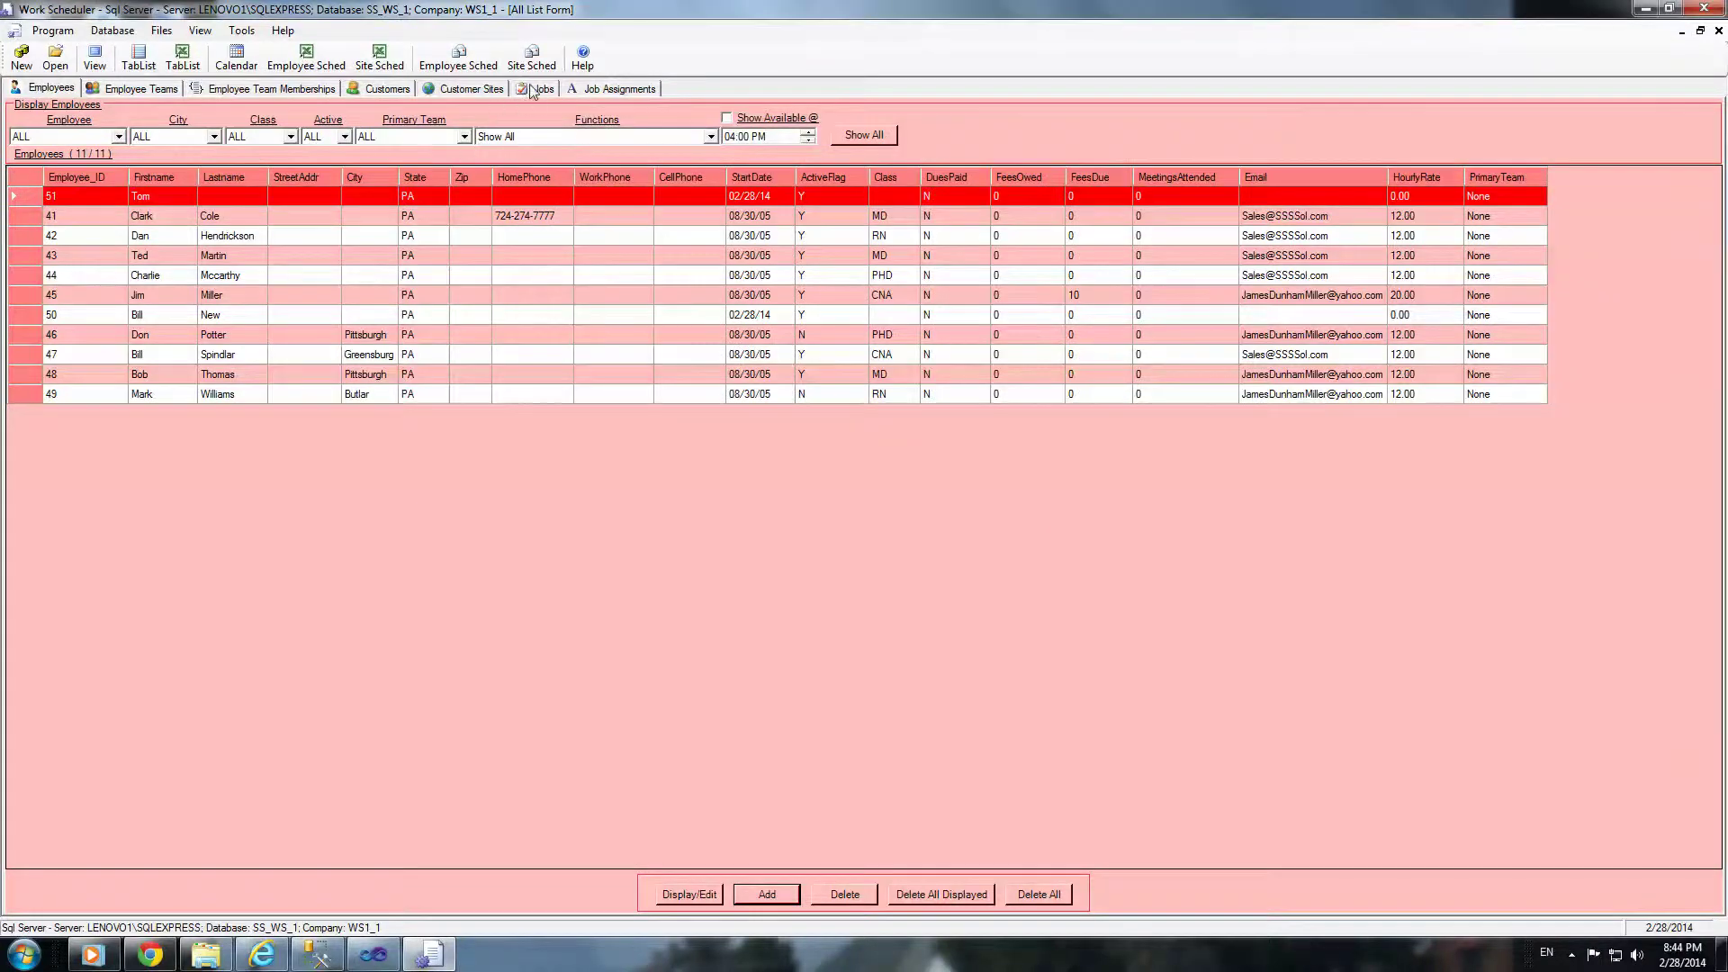
{"action": "left_click", "coordinate": [538, 89]}
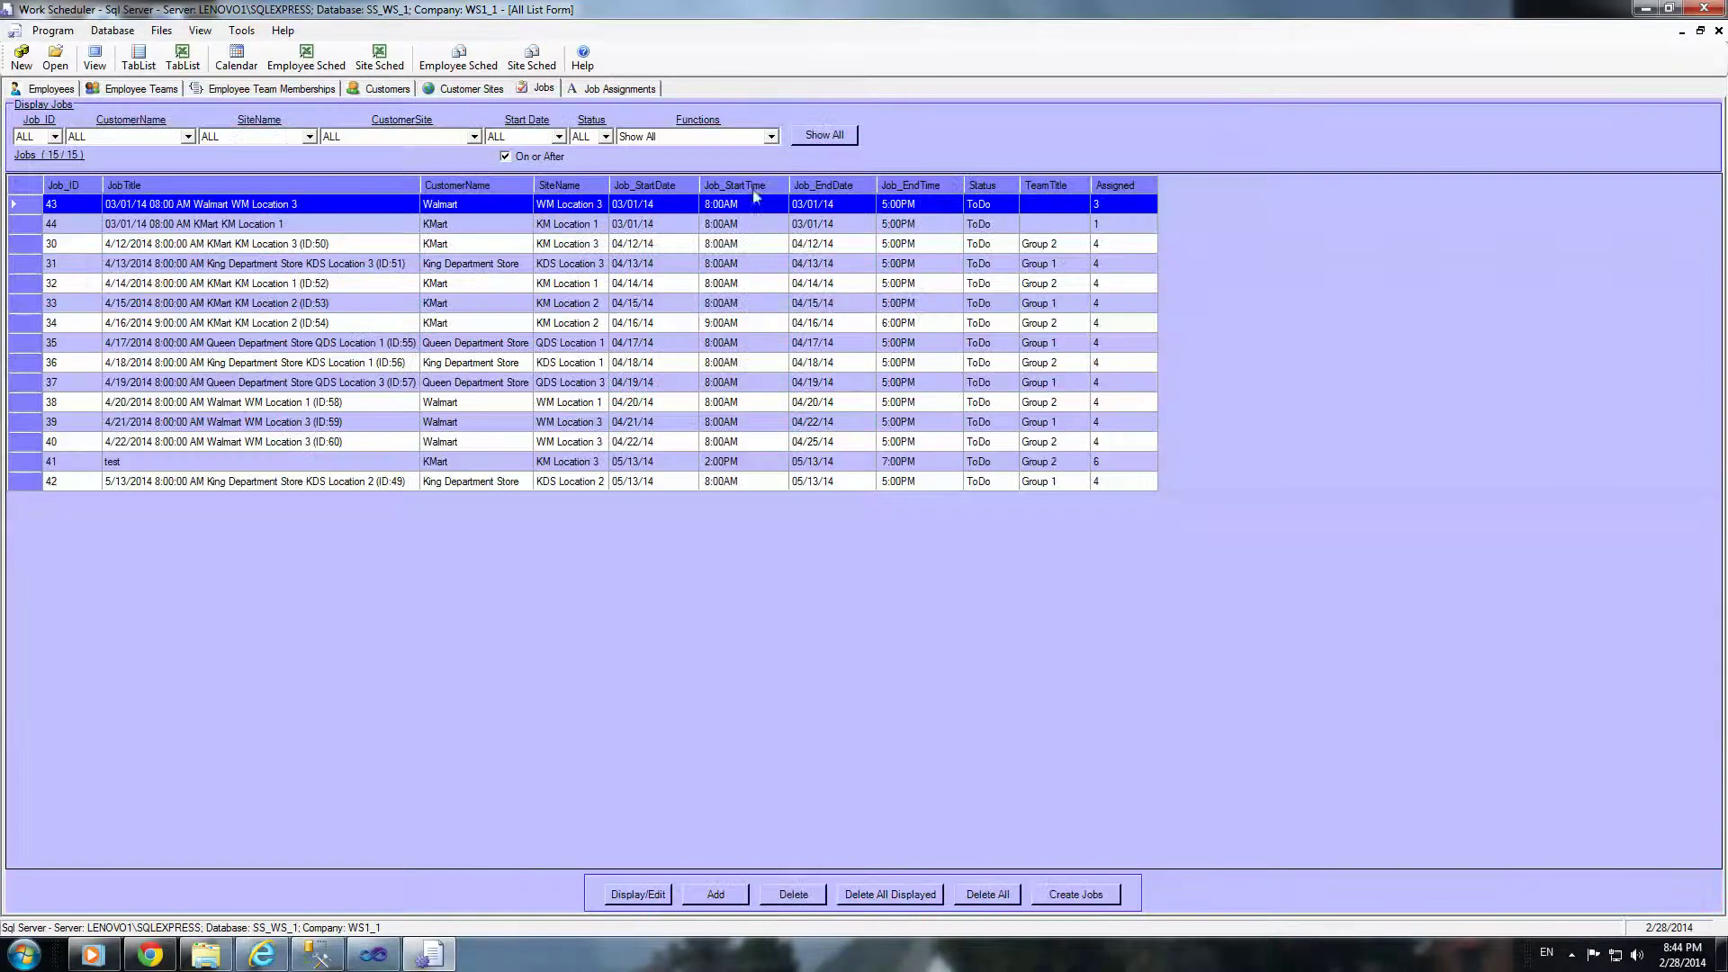
Step: Open job 'test' and add Tom to its assigned employees
{"action": "left_click", "coordinate": [50, 462]}
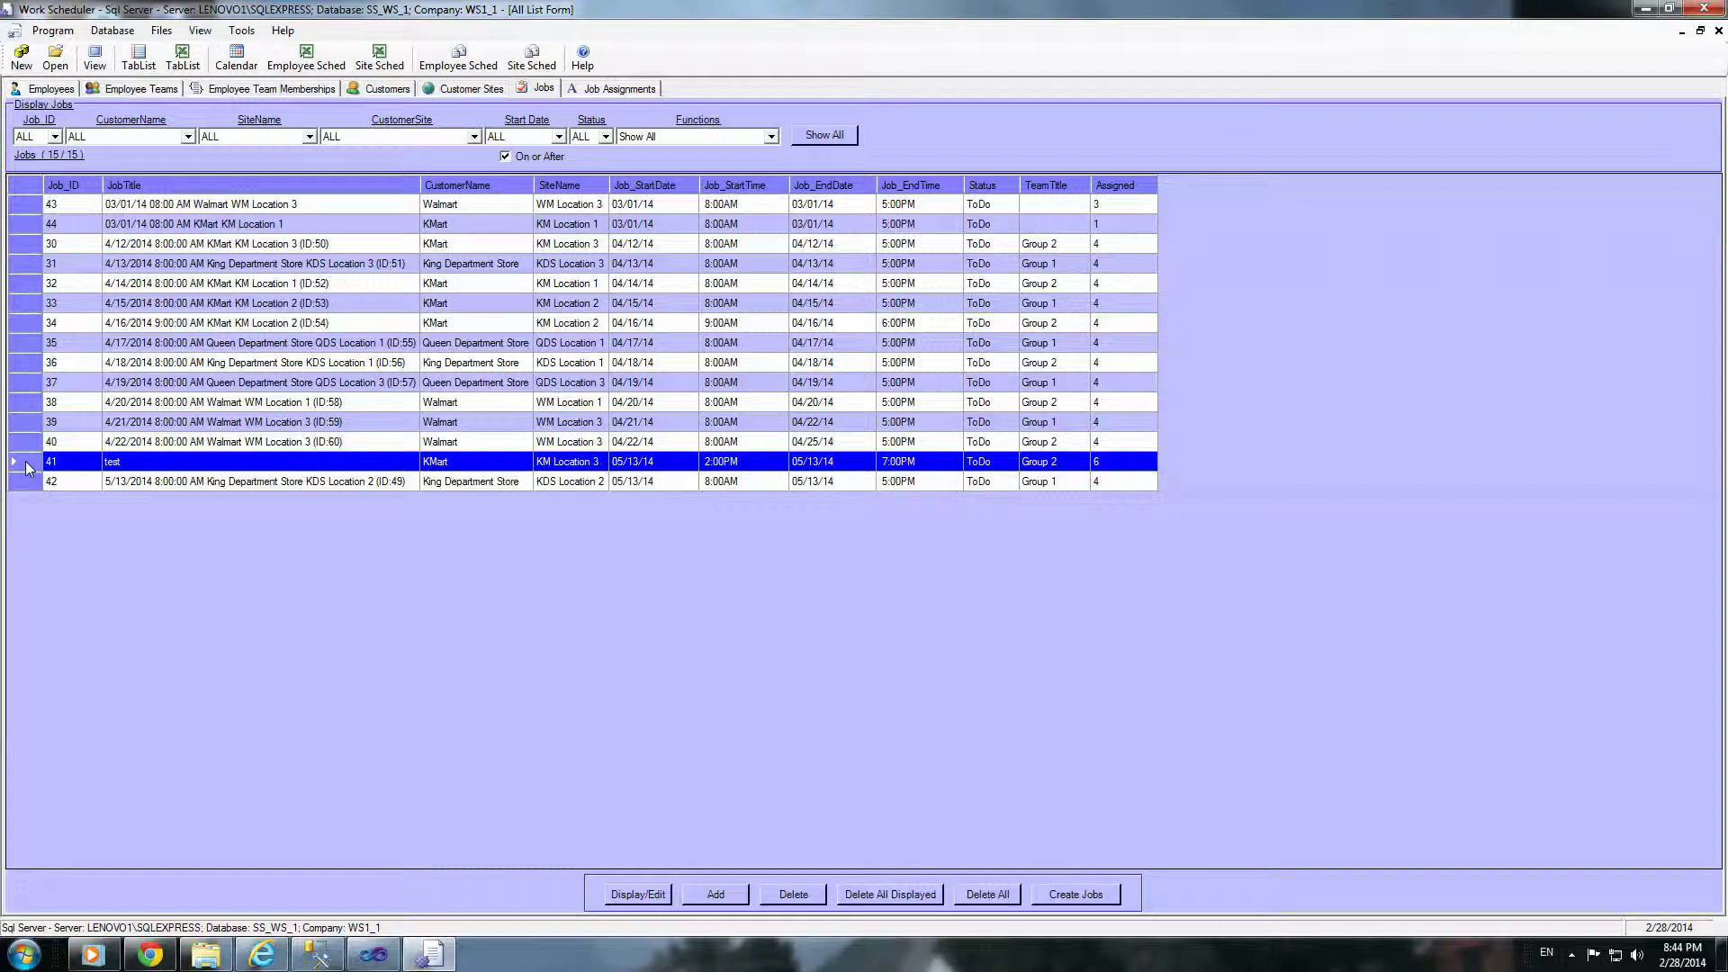
{"action": "double_click", "coordinate": [252, 464]}
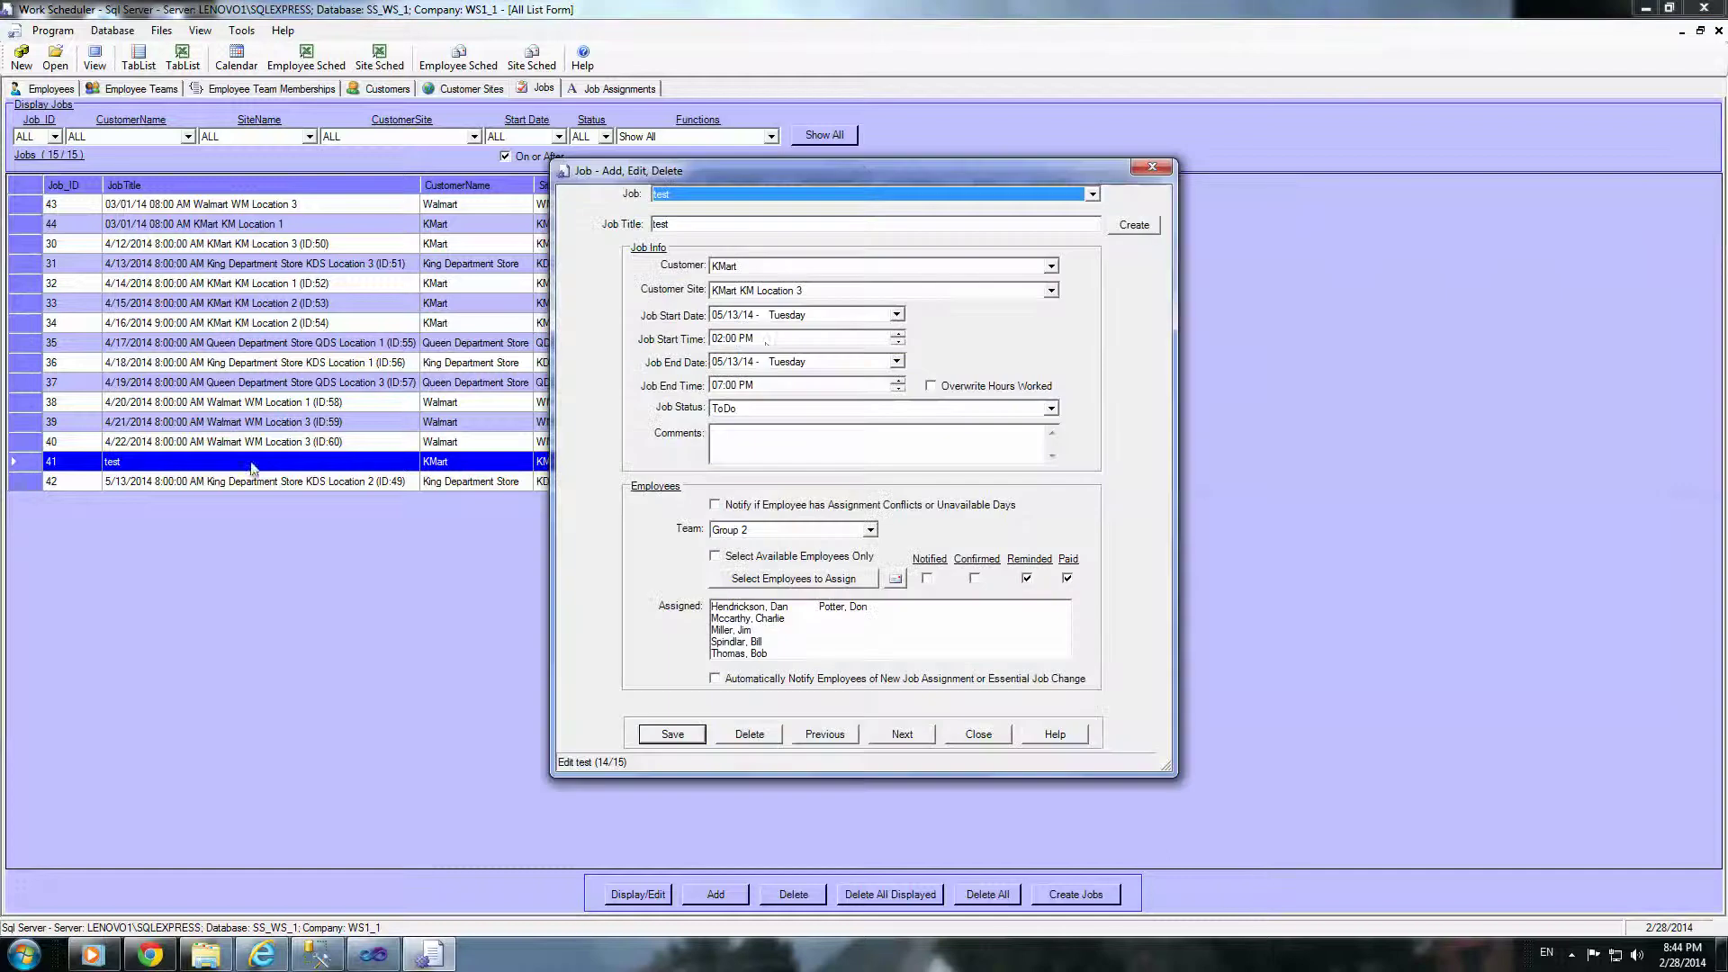
{"action": "left_click", "coordinate": [780, 577]}
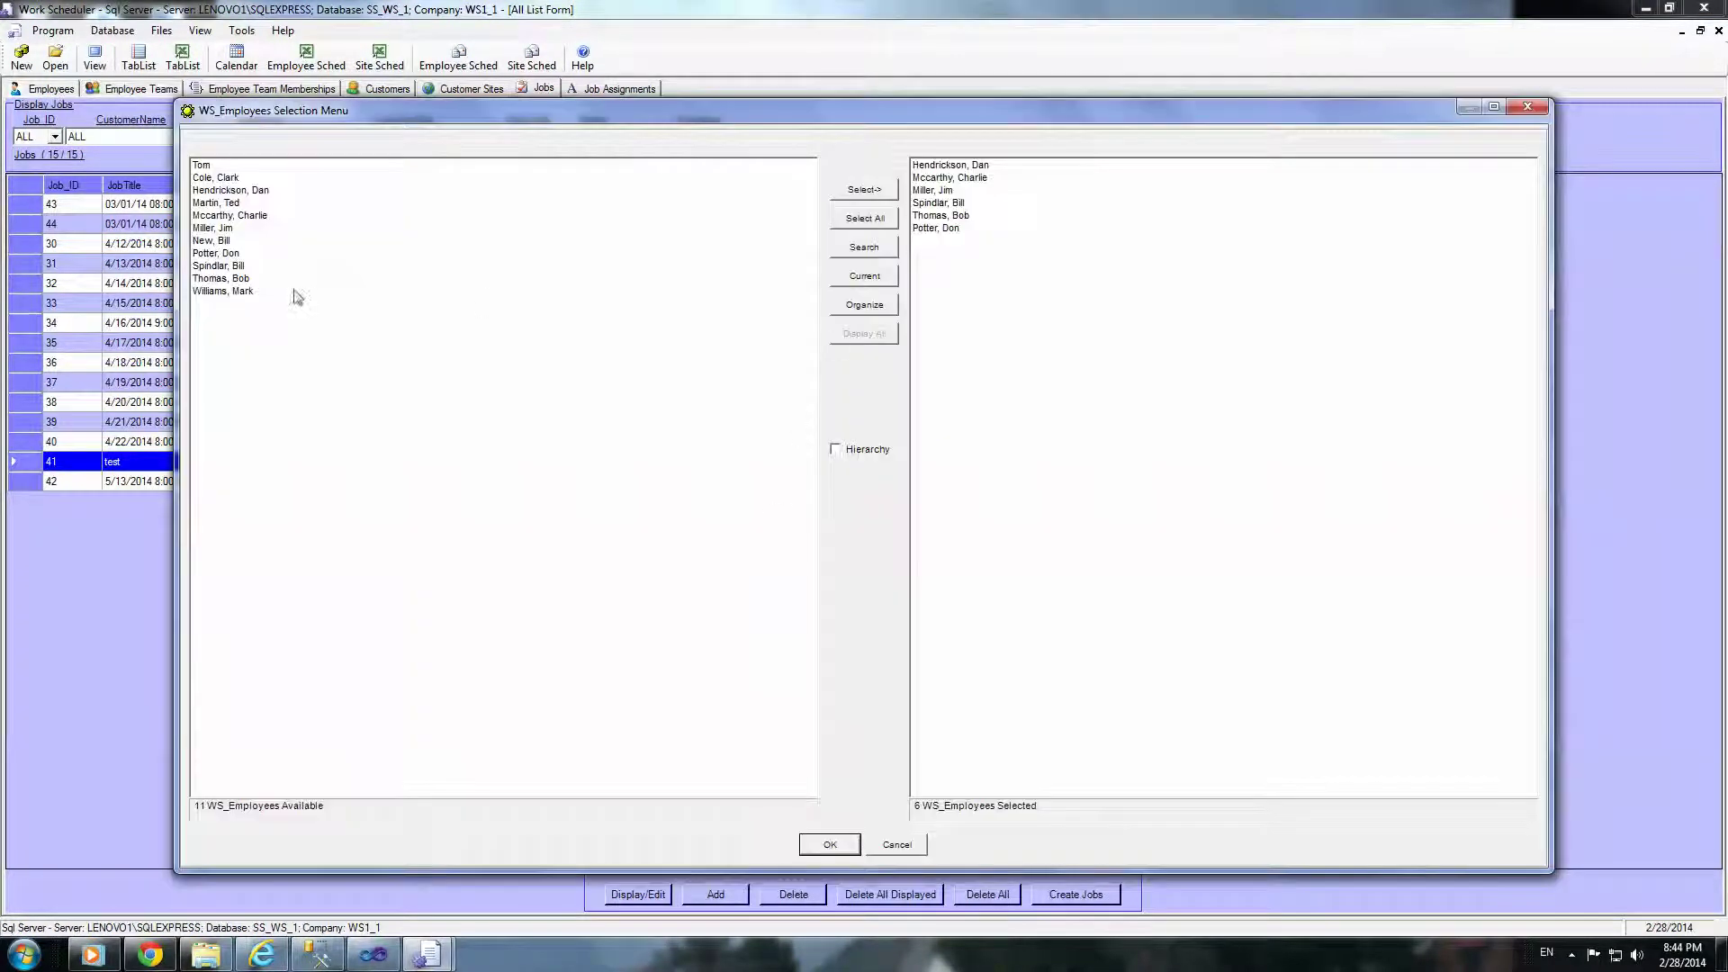
{"action": "double_click", "coordinate": [212, 179]}
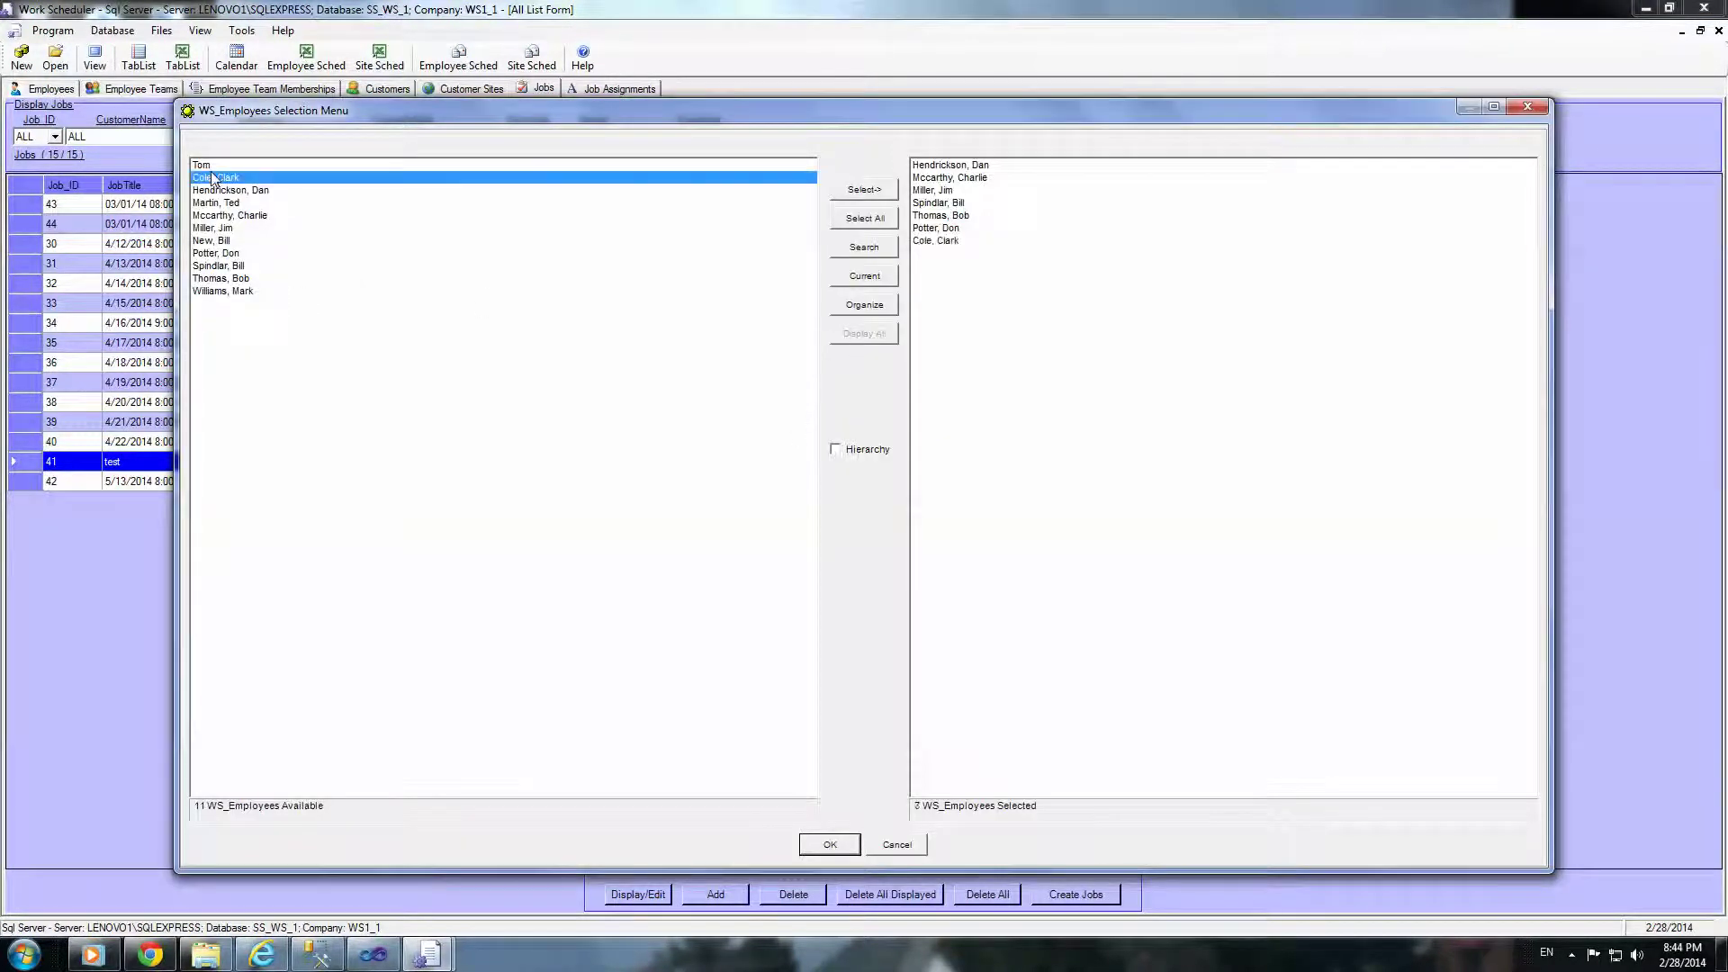
{"action": "double_click", "coordinate": [948, 242]}
{"action": "double_click", "coordinate": [200, 165]}
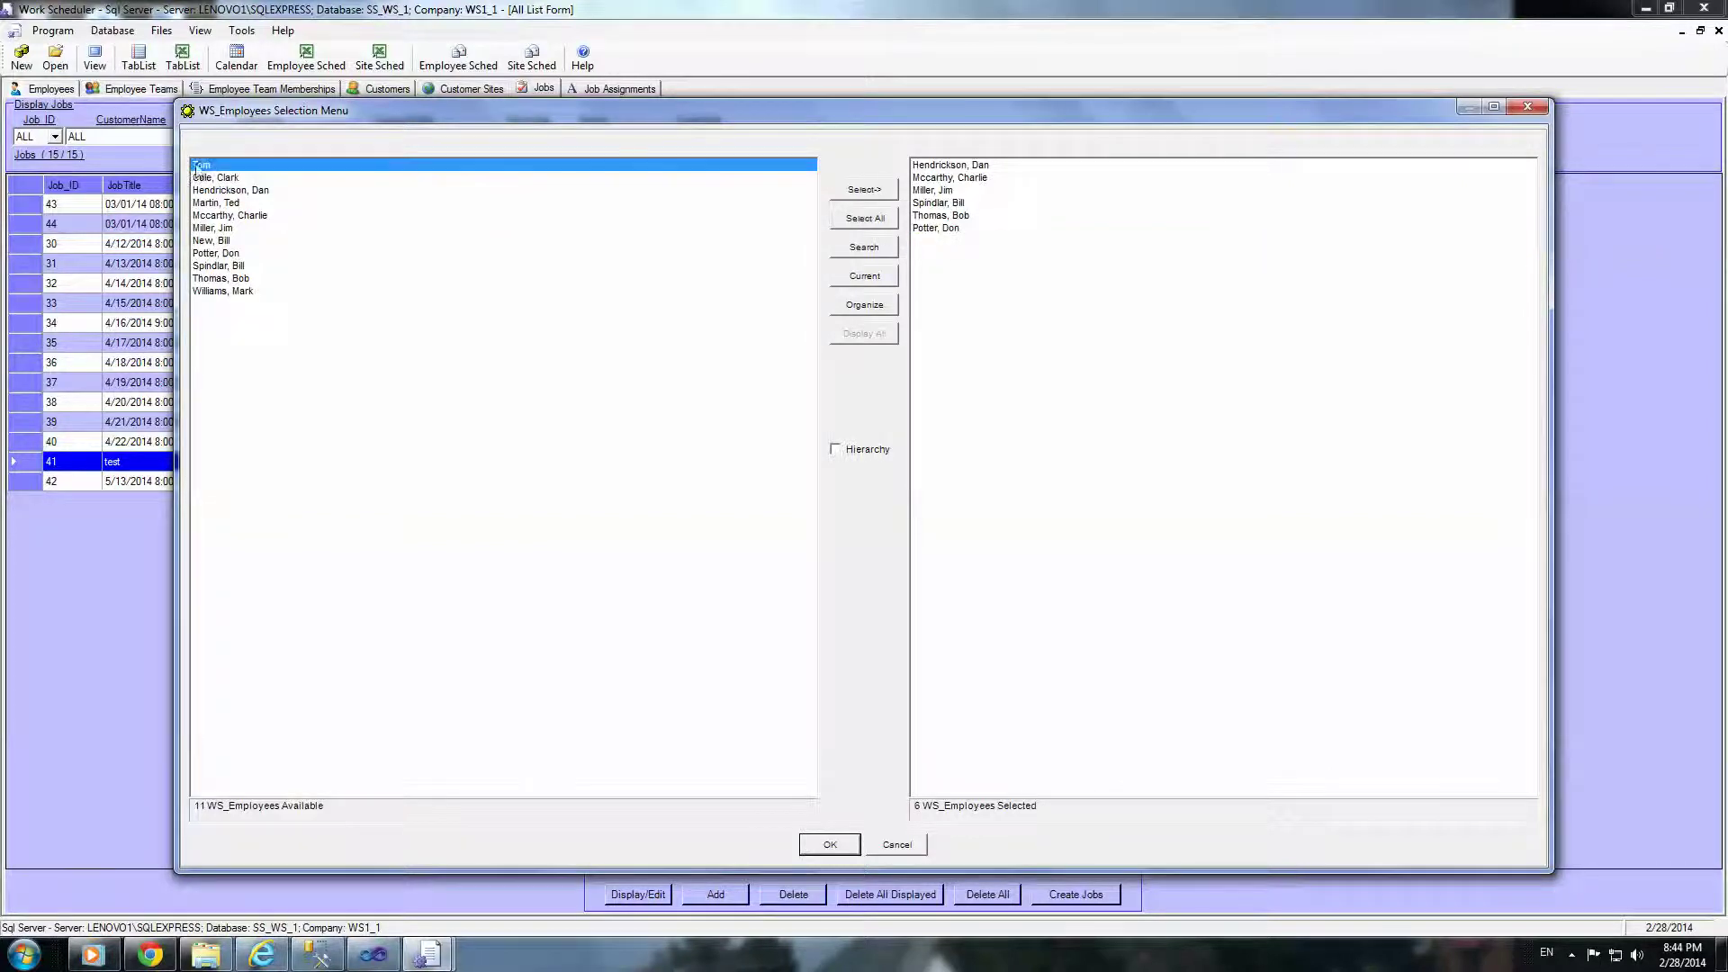
{"action": "left_click", "coordinate": [837, 848]}
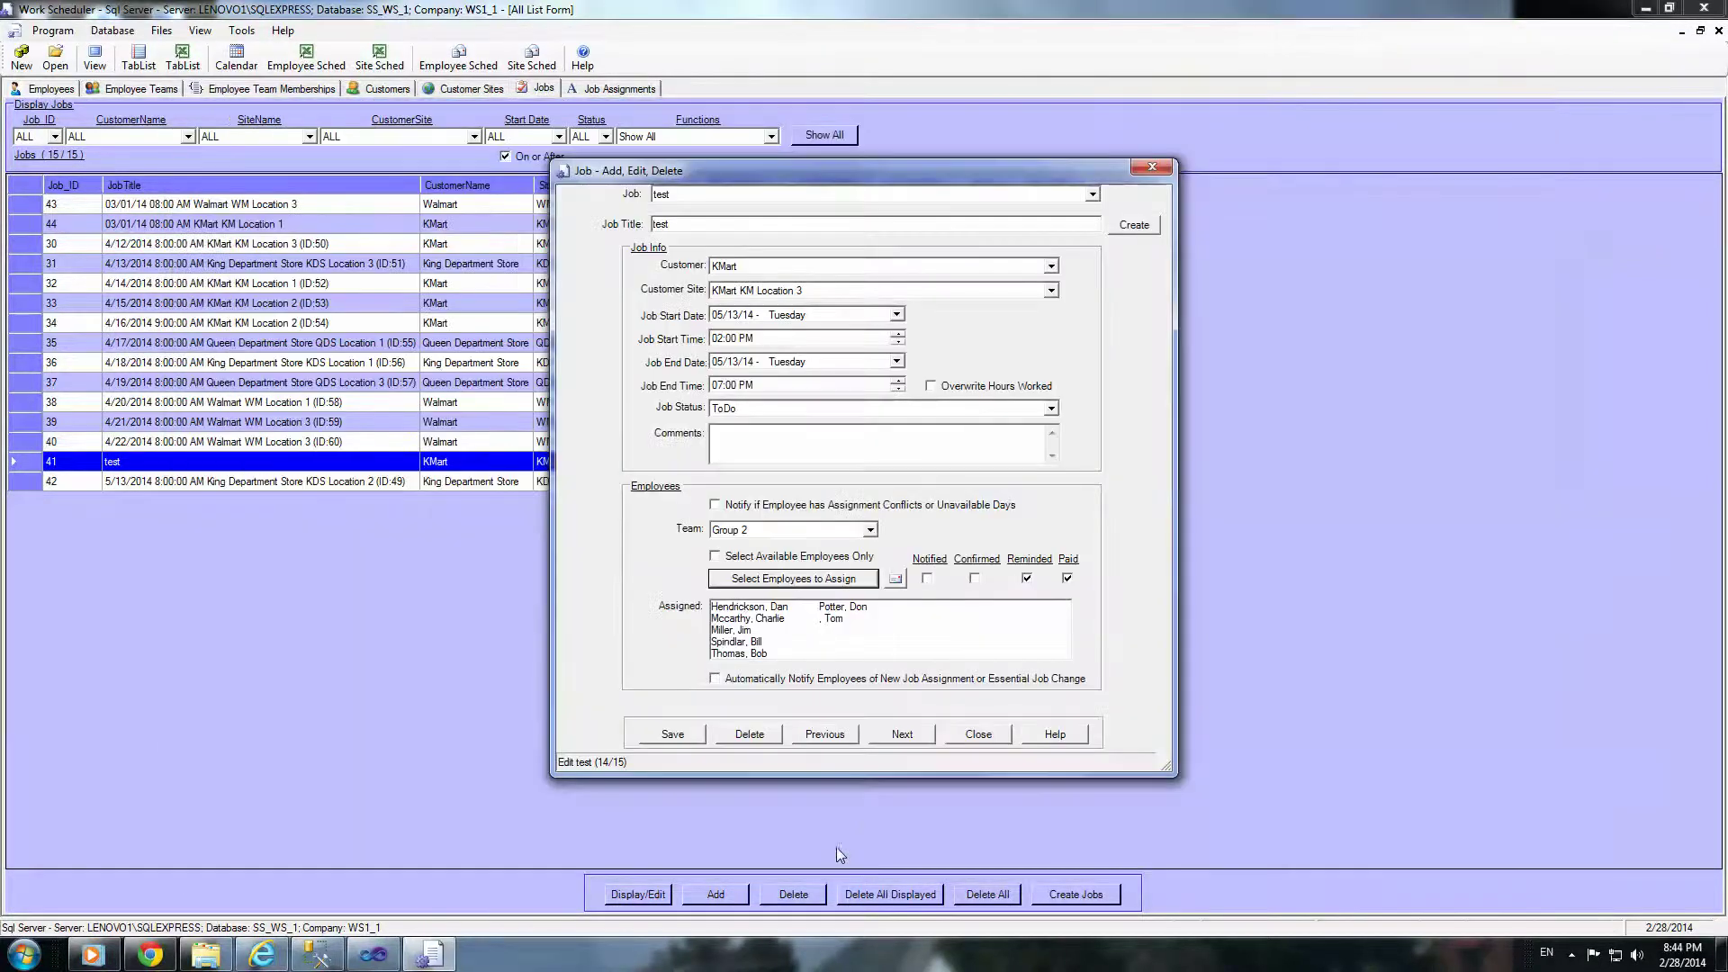
Step: Close the job editor and save the changes to job 'test'
{"action": "left_click", "coordinate": [965, 737]}
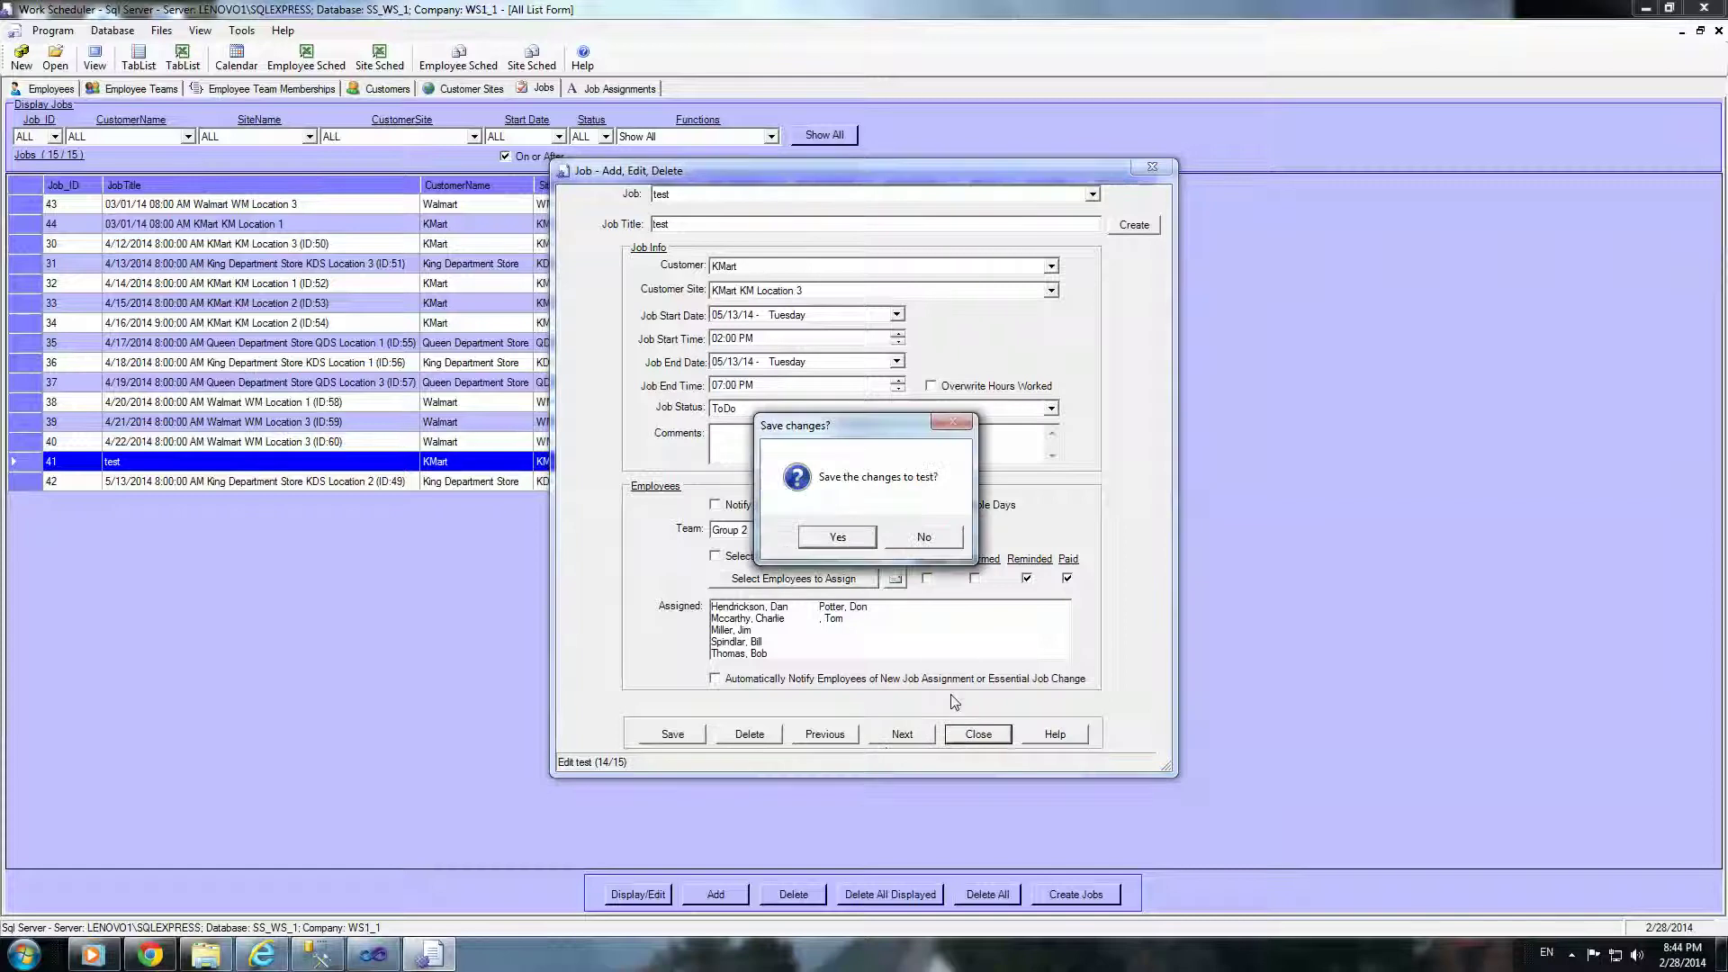
{"action": "left_click", "coordinate": [837, 537]}
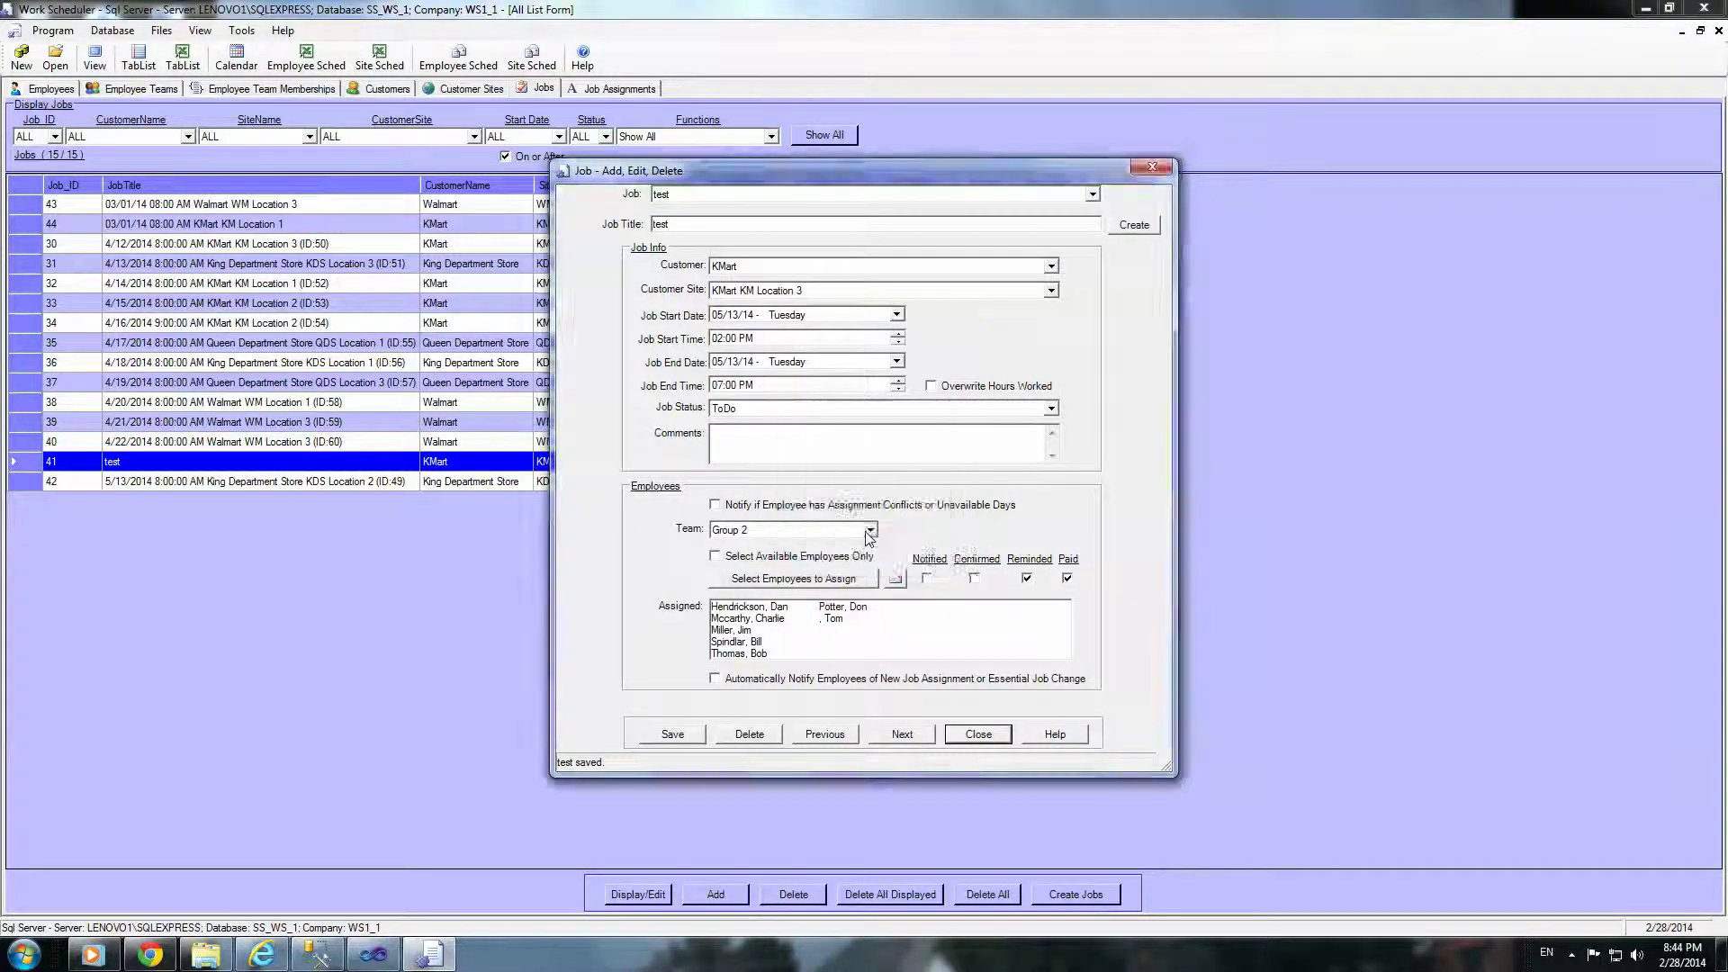
{"action": "left_click", "coordinate": [861, 536]}
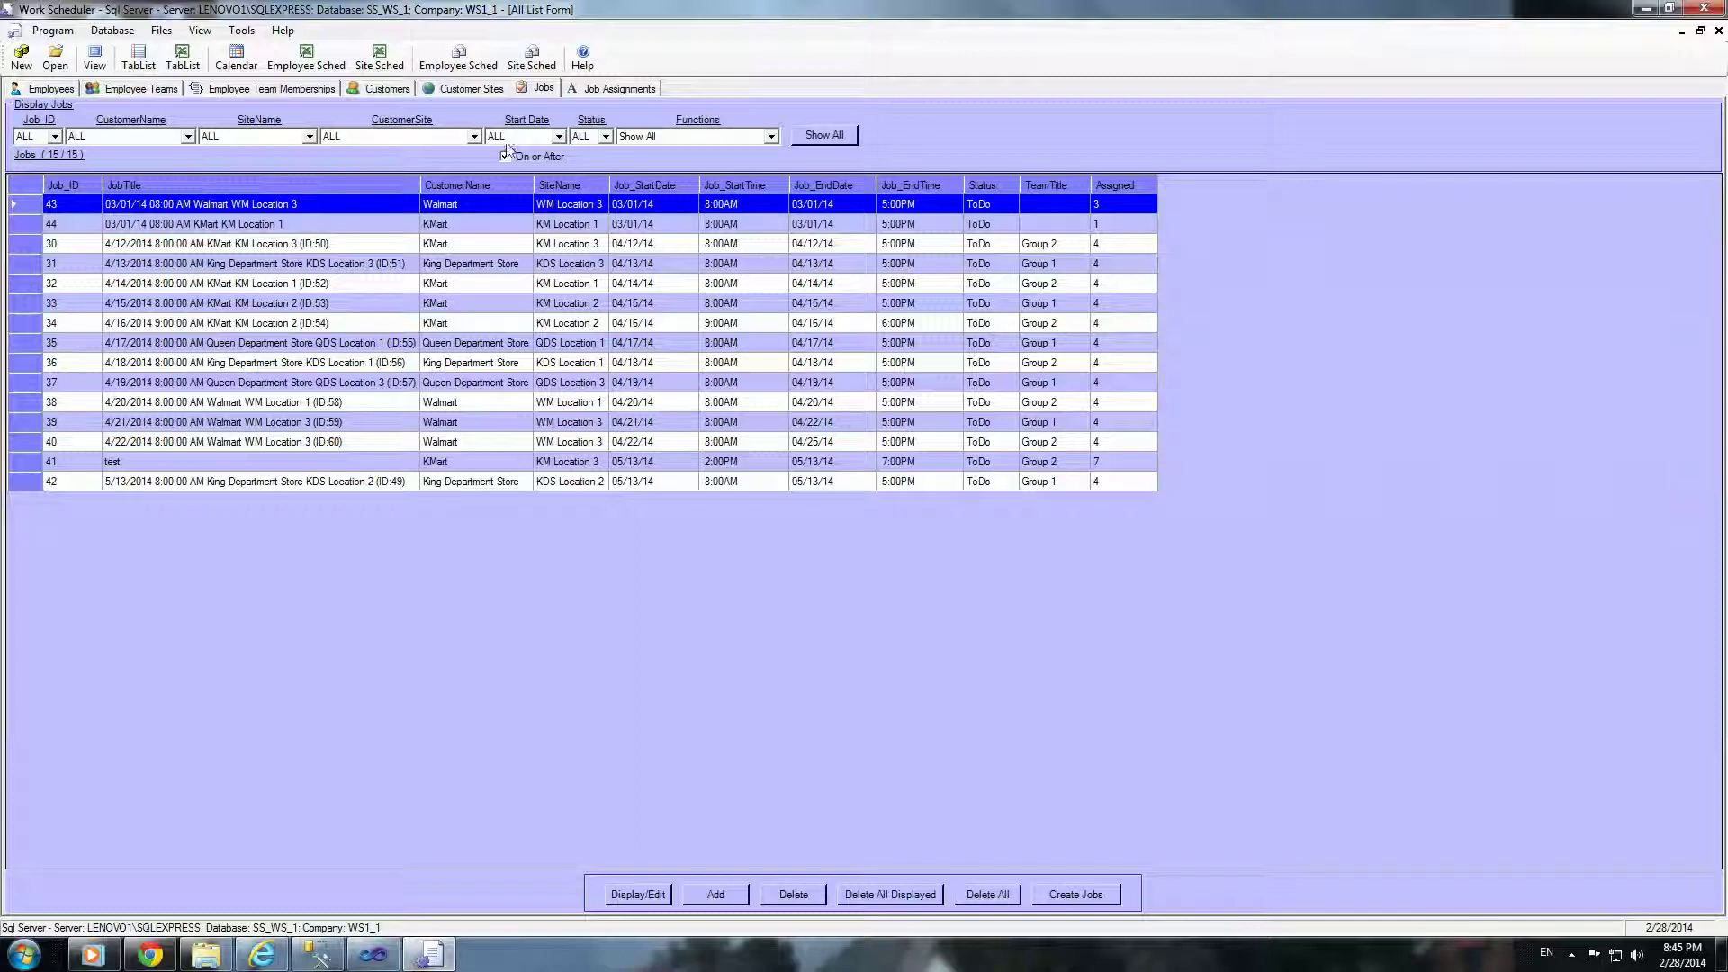
Step: Filter Job Assignments to job 'test', showing its 7 assignments including Tom, then close Work Scheduler
{"action": "left_click", "coordinate": [591, 93]}
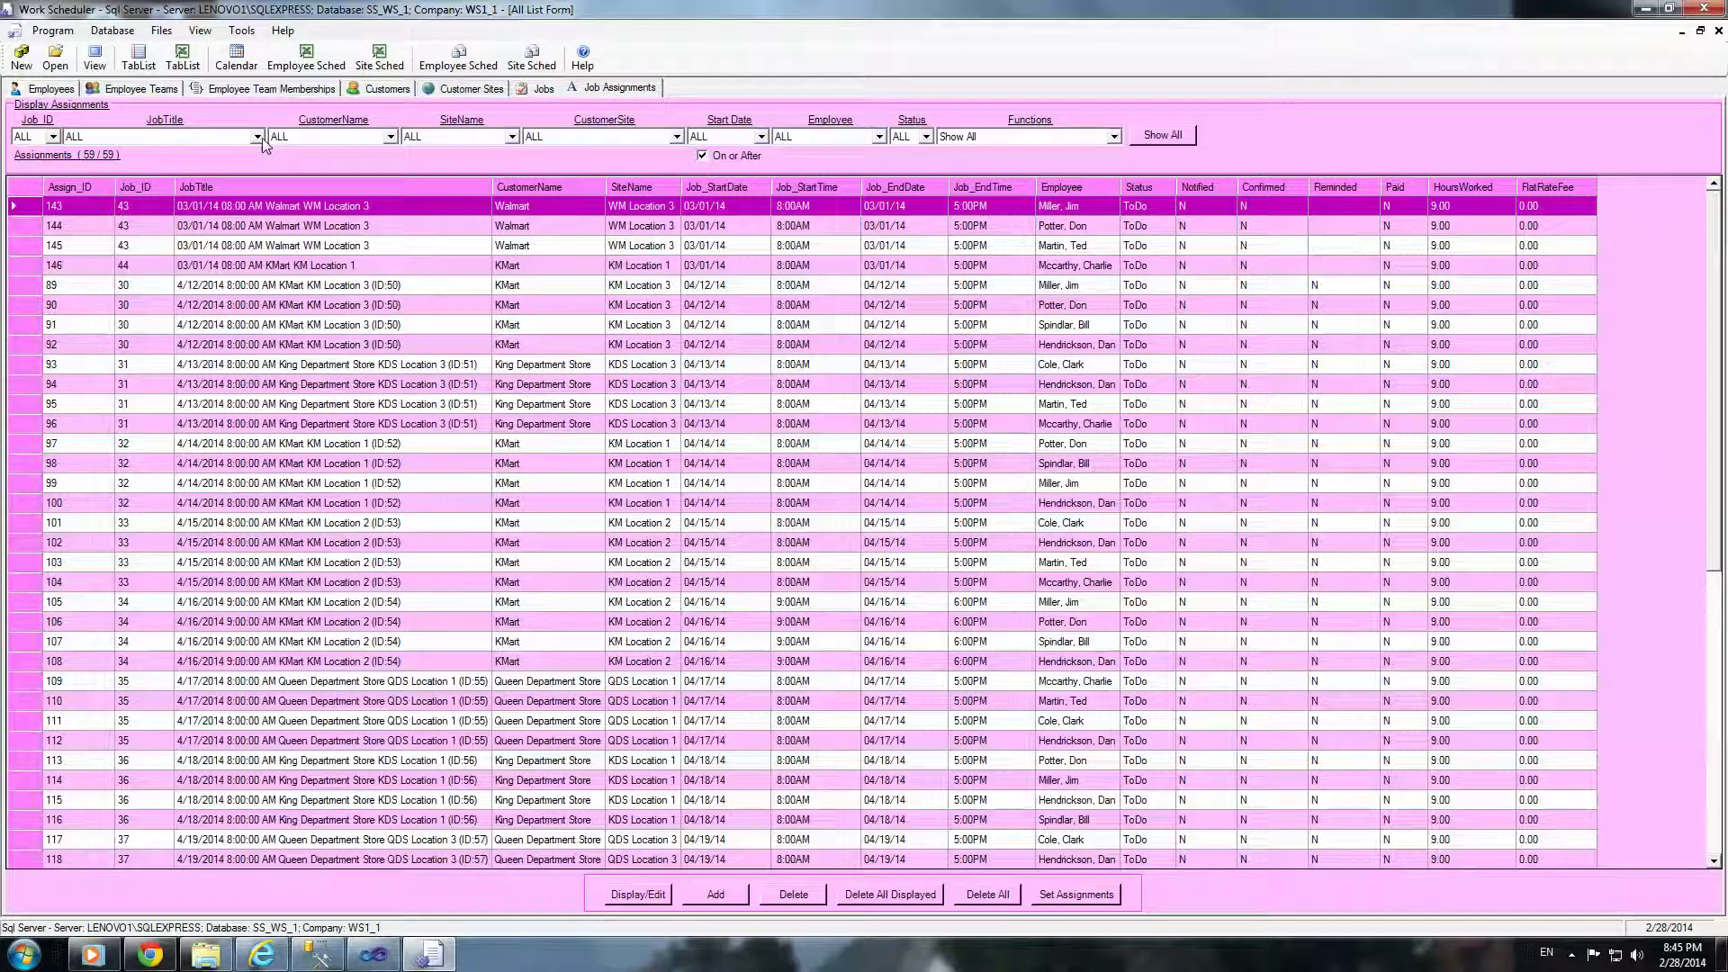
{"action": "left_click", "coordinate": [257, 136]}
{"action": "left_click_drag", "start_coordinate": [261, 180], "coordinate": [260, 221]}
{"action": "left_click", "coordinate": [141, 235]}
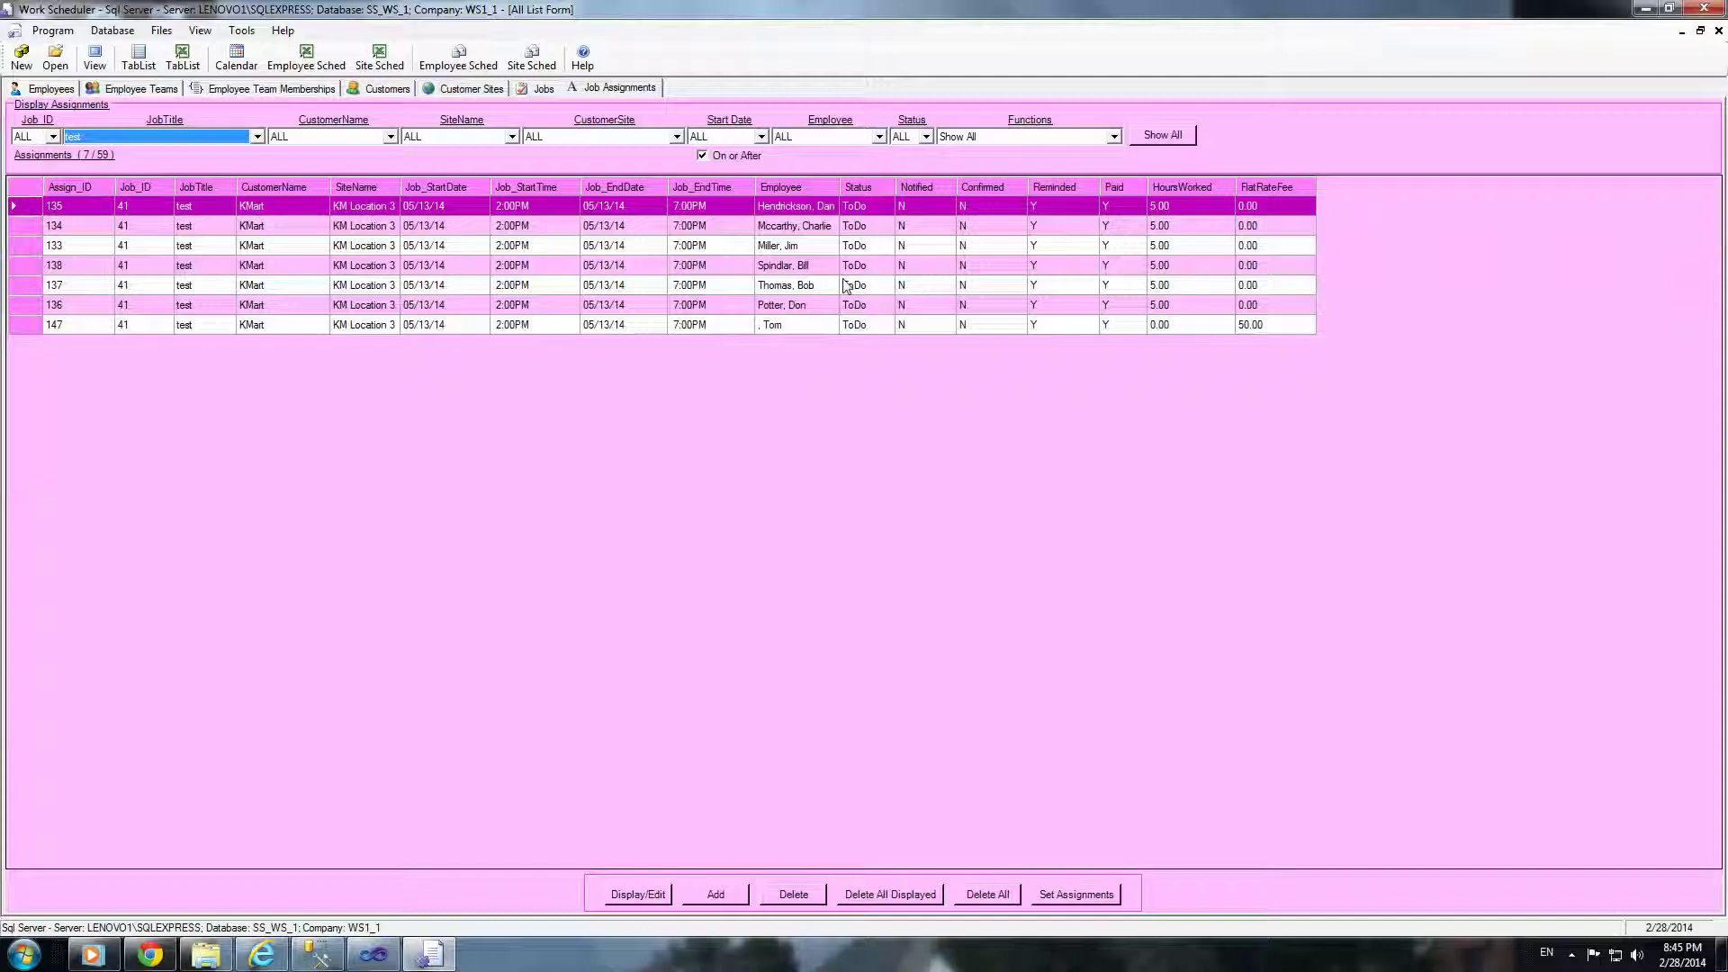
{"action": "left_click", "coordinate": [1699, 13]}
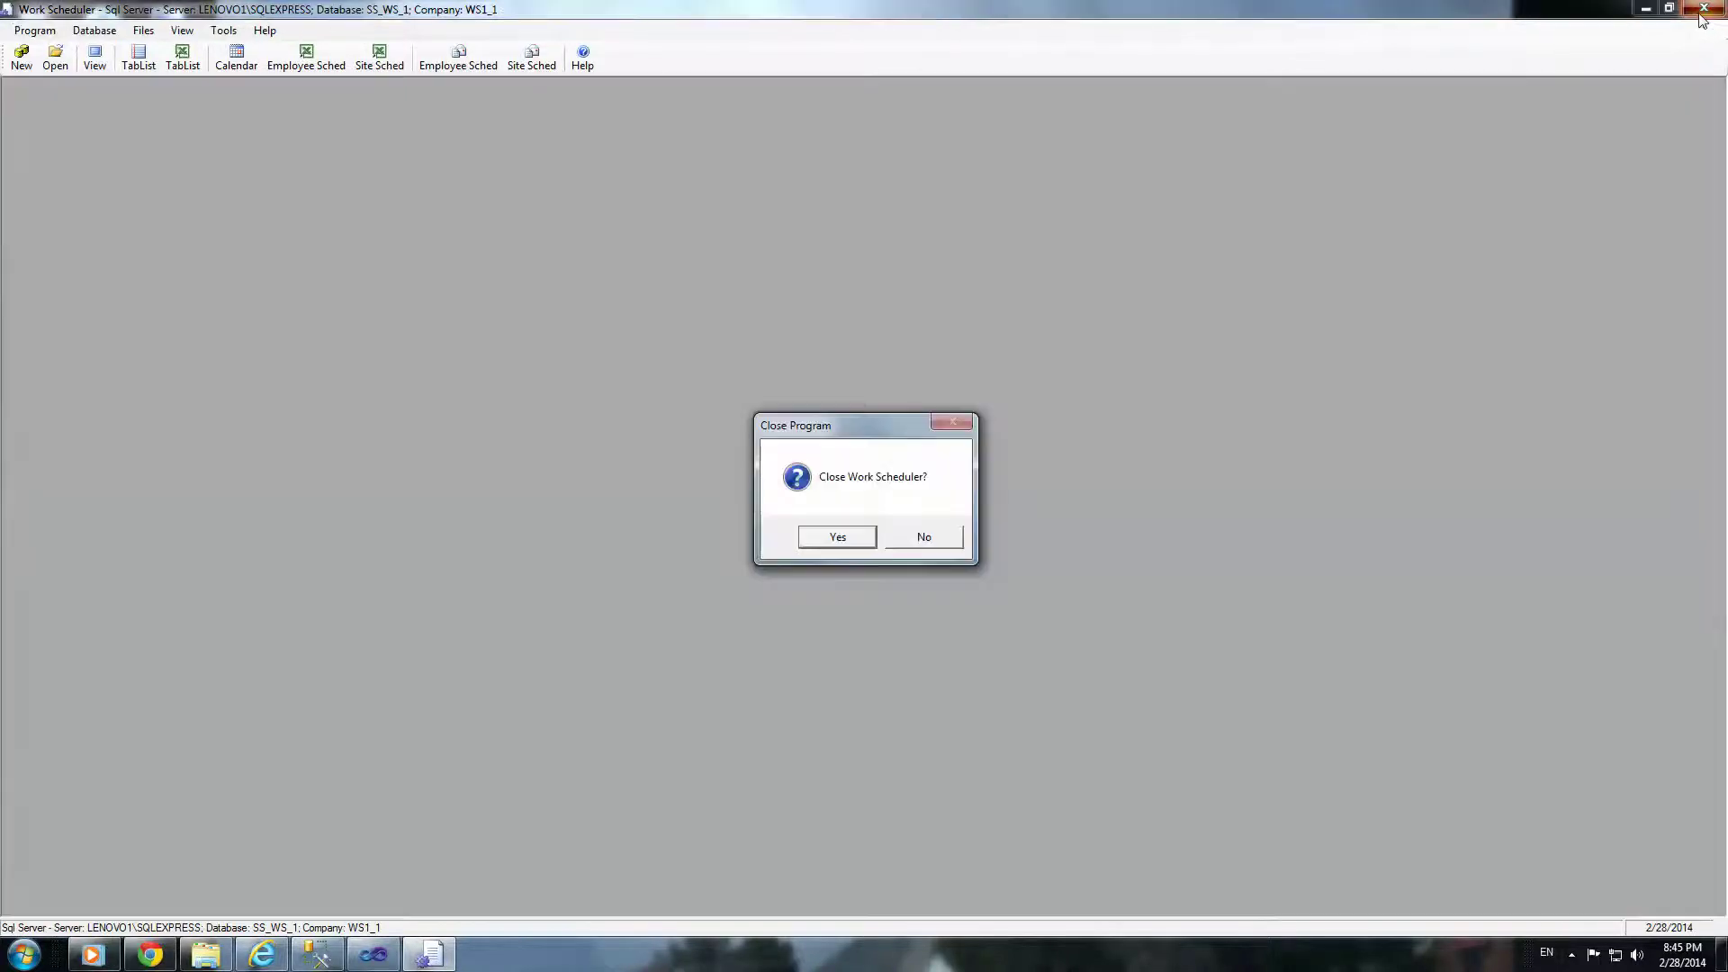
Step: Confirm quitting Work Scheduler, then load the live web application in Internet Explorer and close it
{"action": "left_click", "coordinate": [837, 538]}
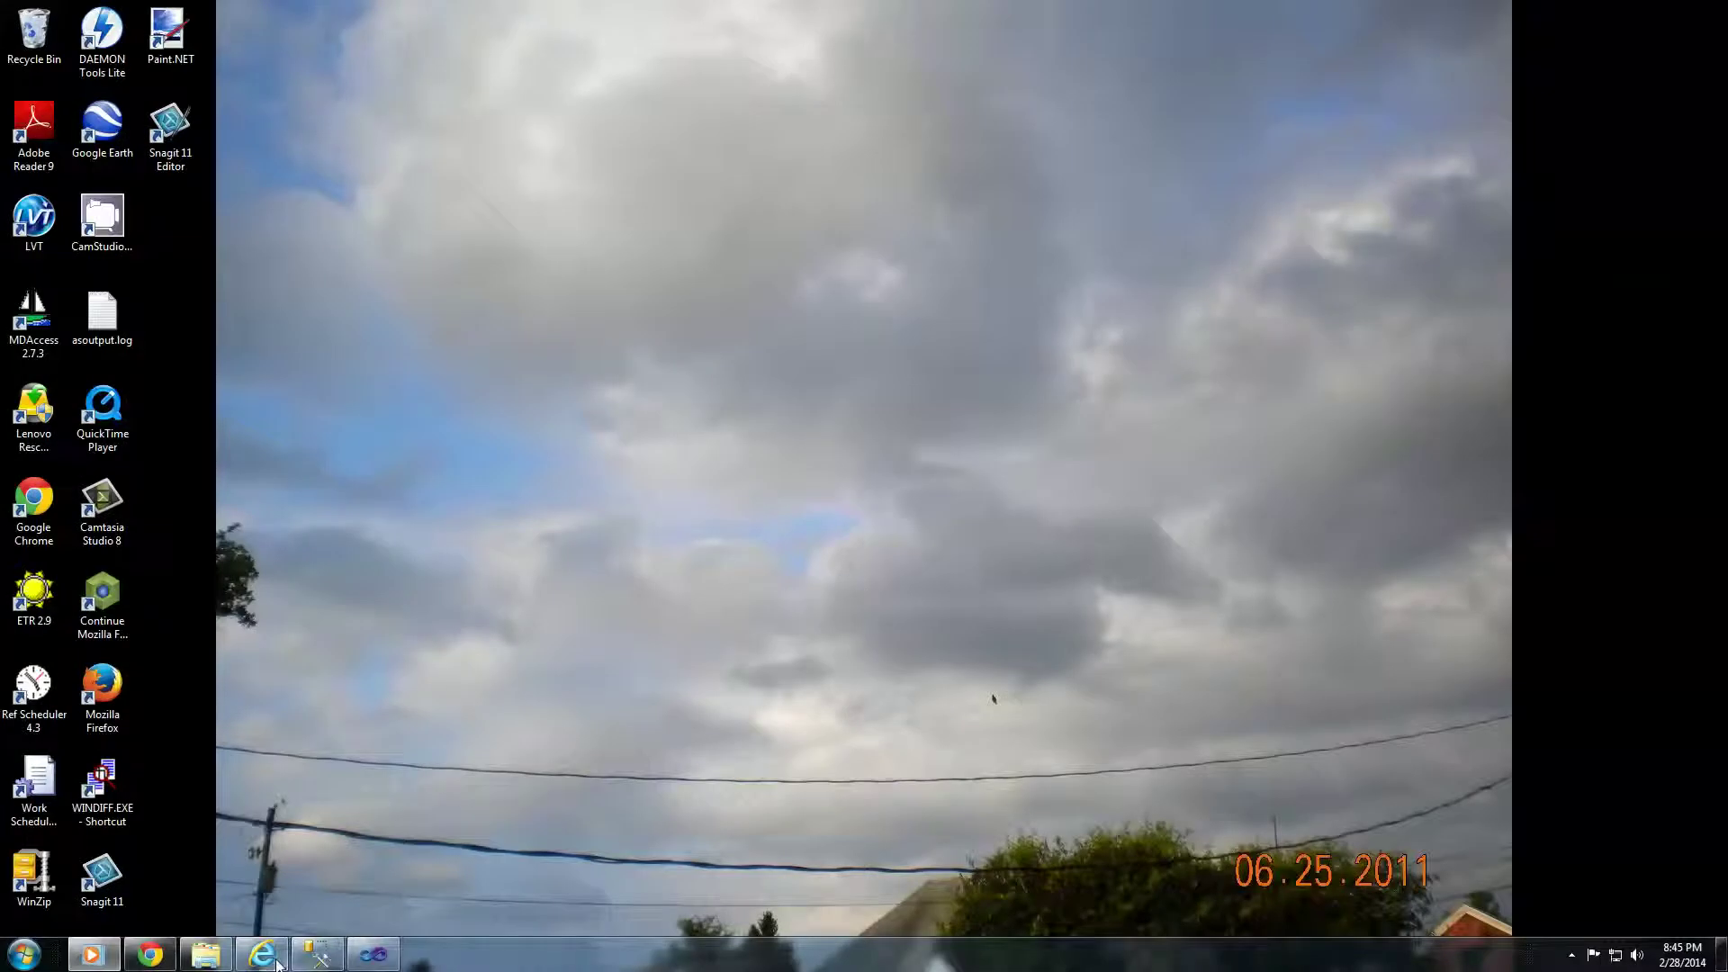
{"action": "left_click", "coordinate": [270, 958]}
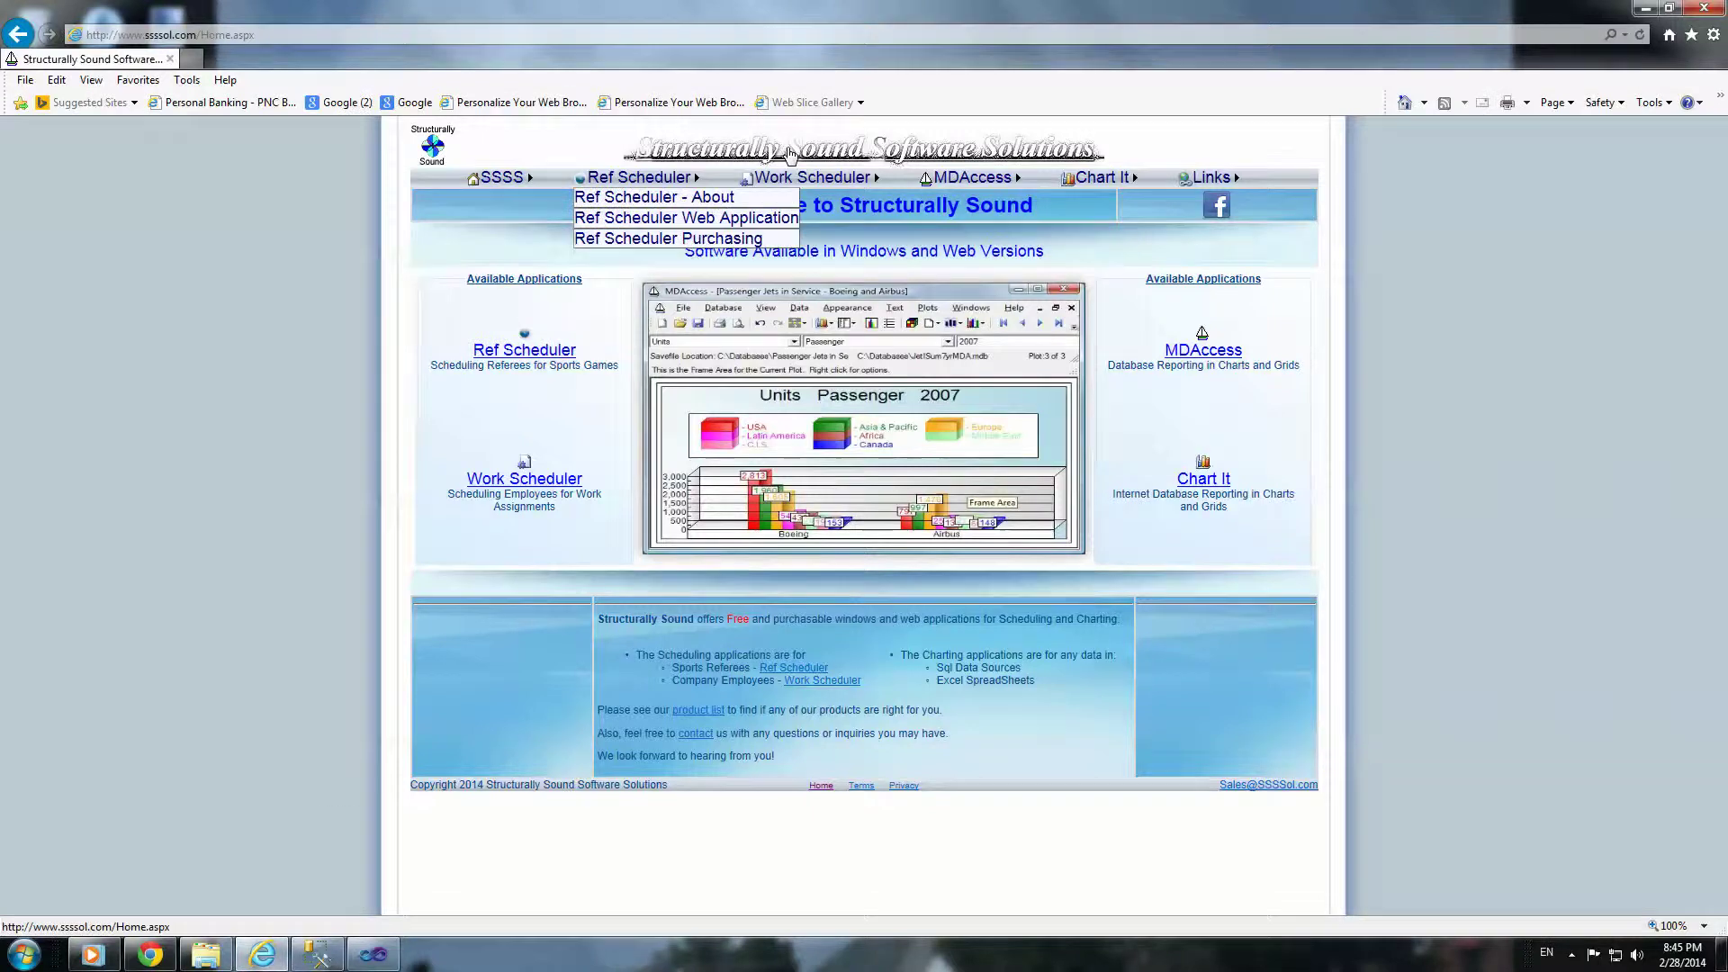
{"action": "mouse_move", "coordinate": [803, 175]}
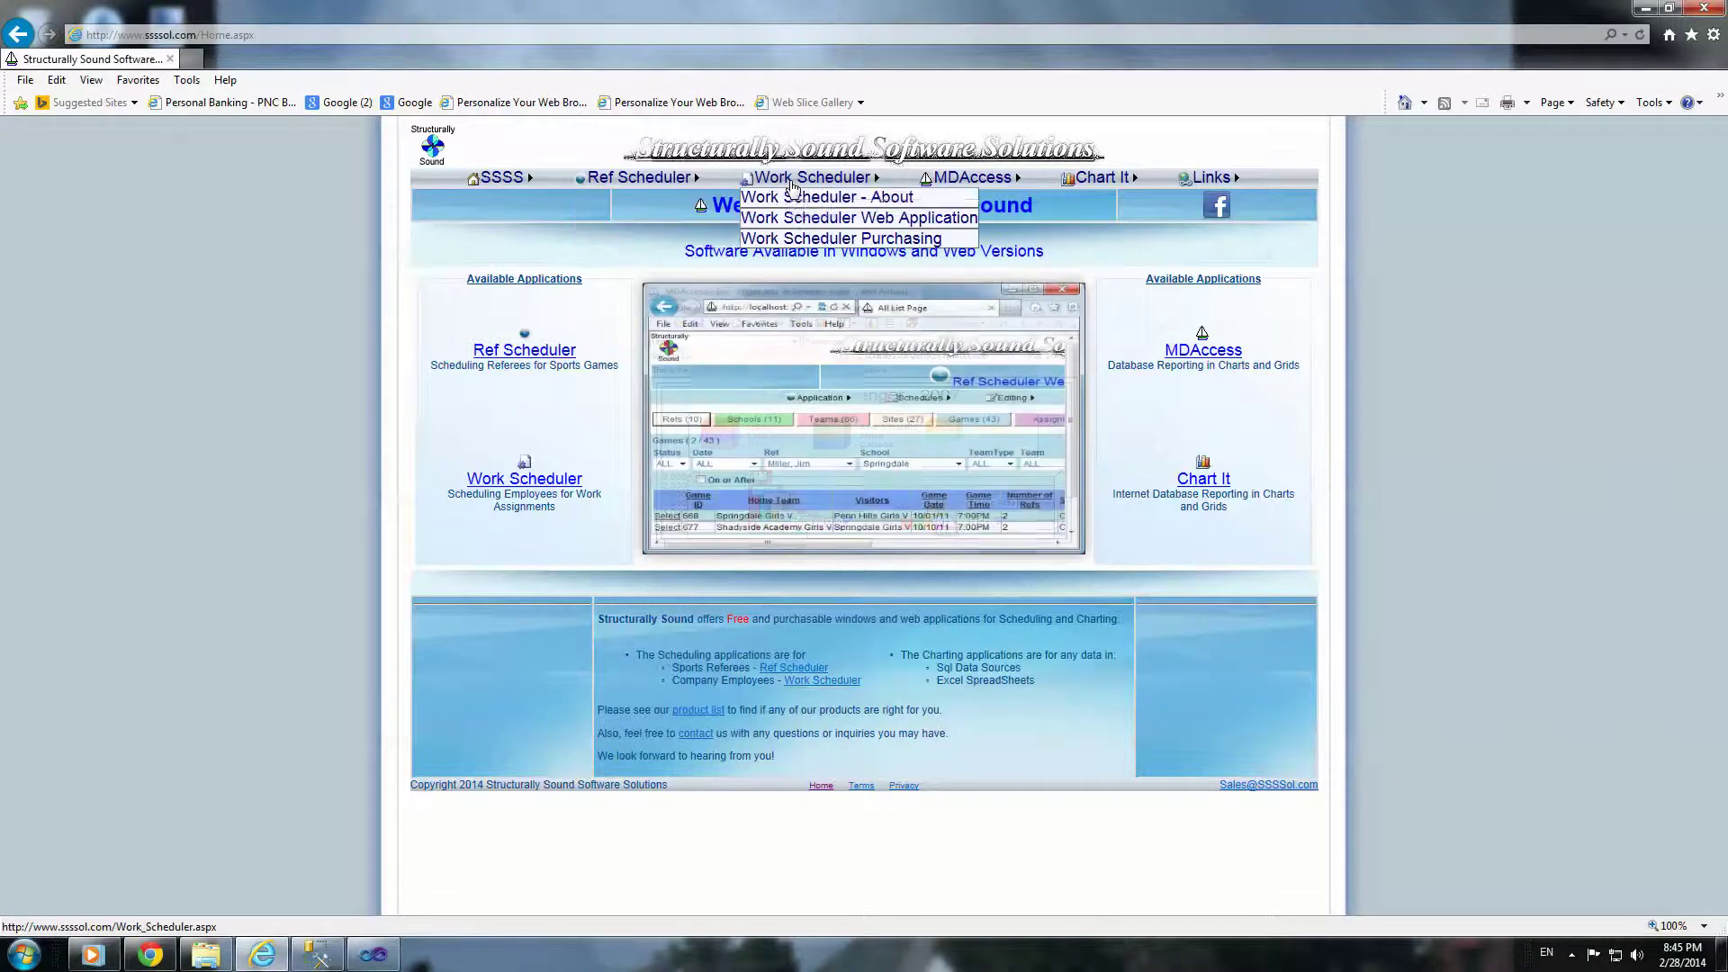
{"action": "left_click", "coordinate": [803, 225]}
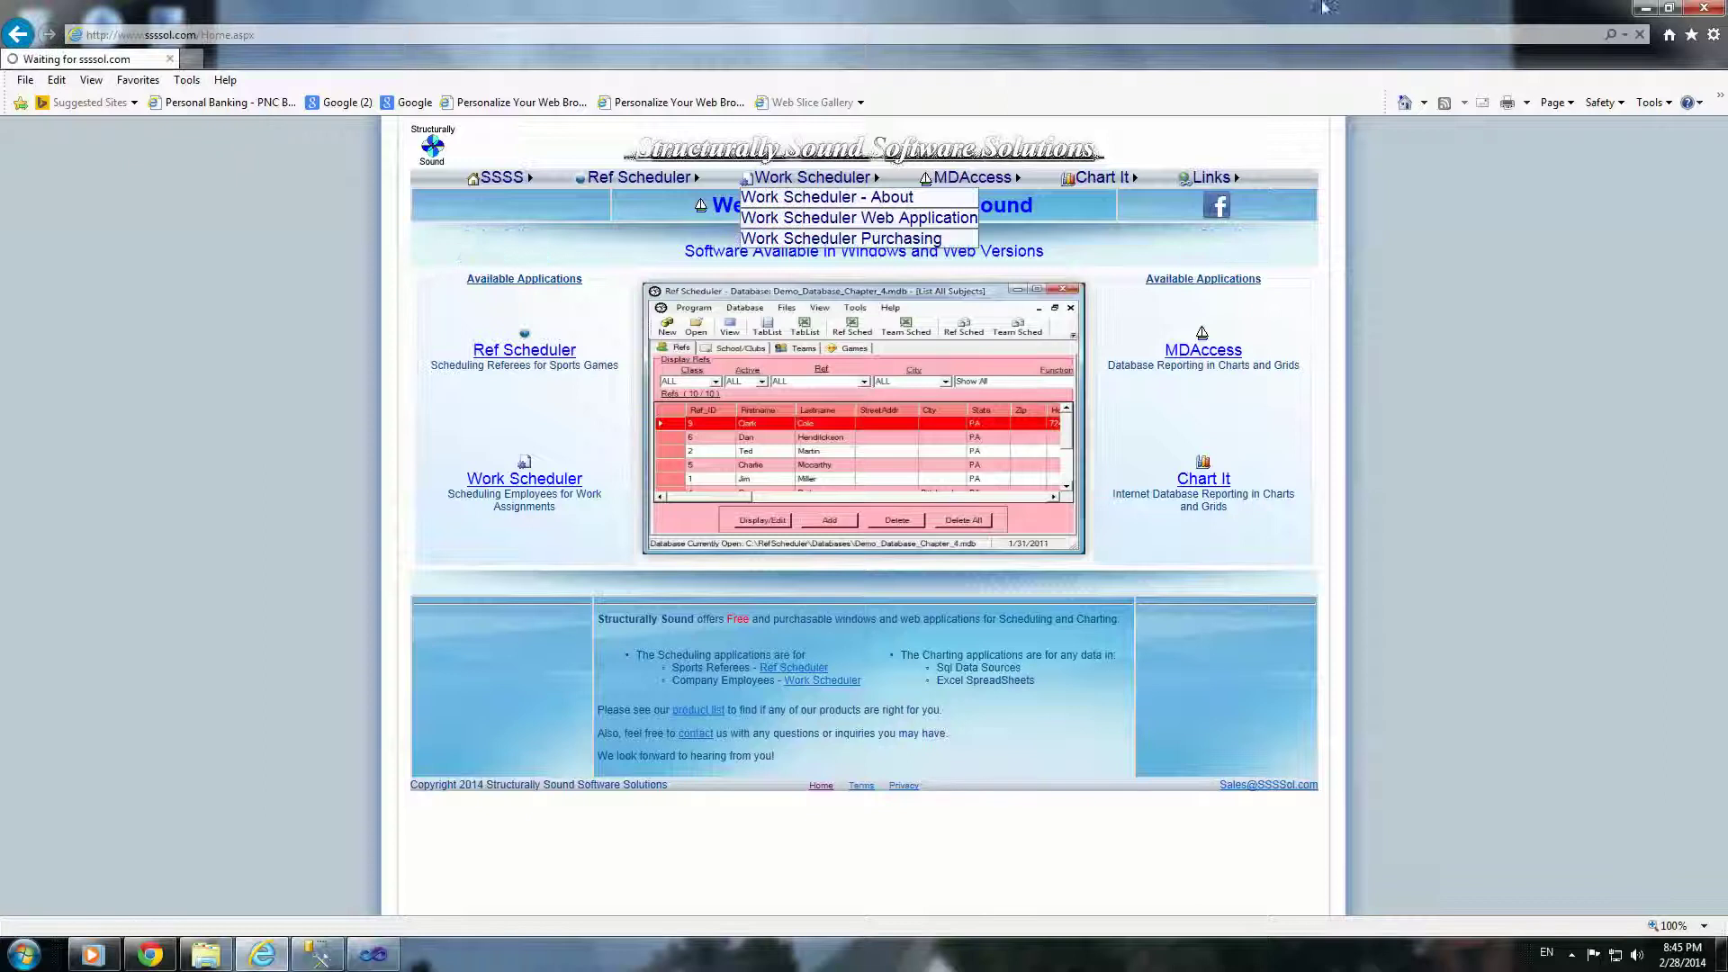
{"action": "left_click", "coordinate": [1707, 9]}
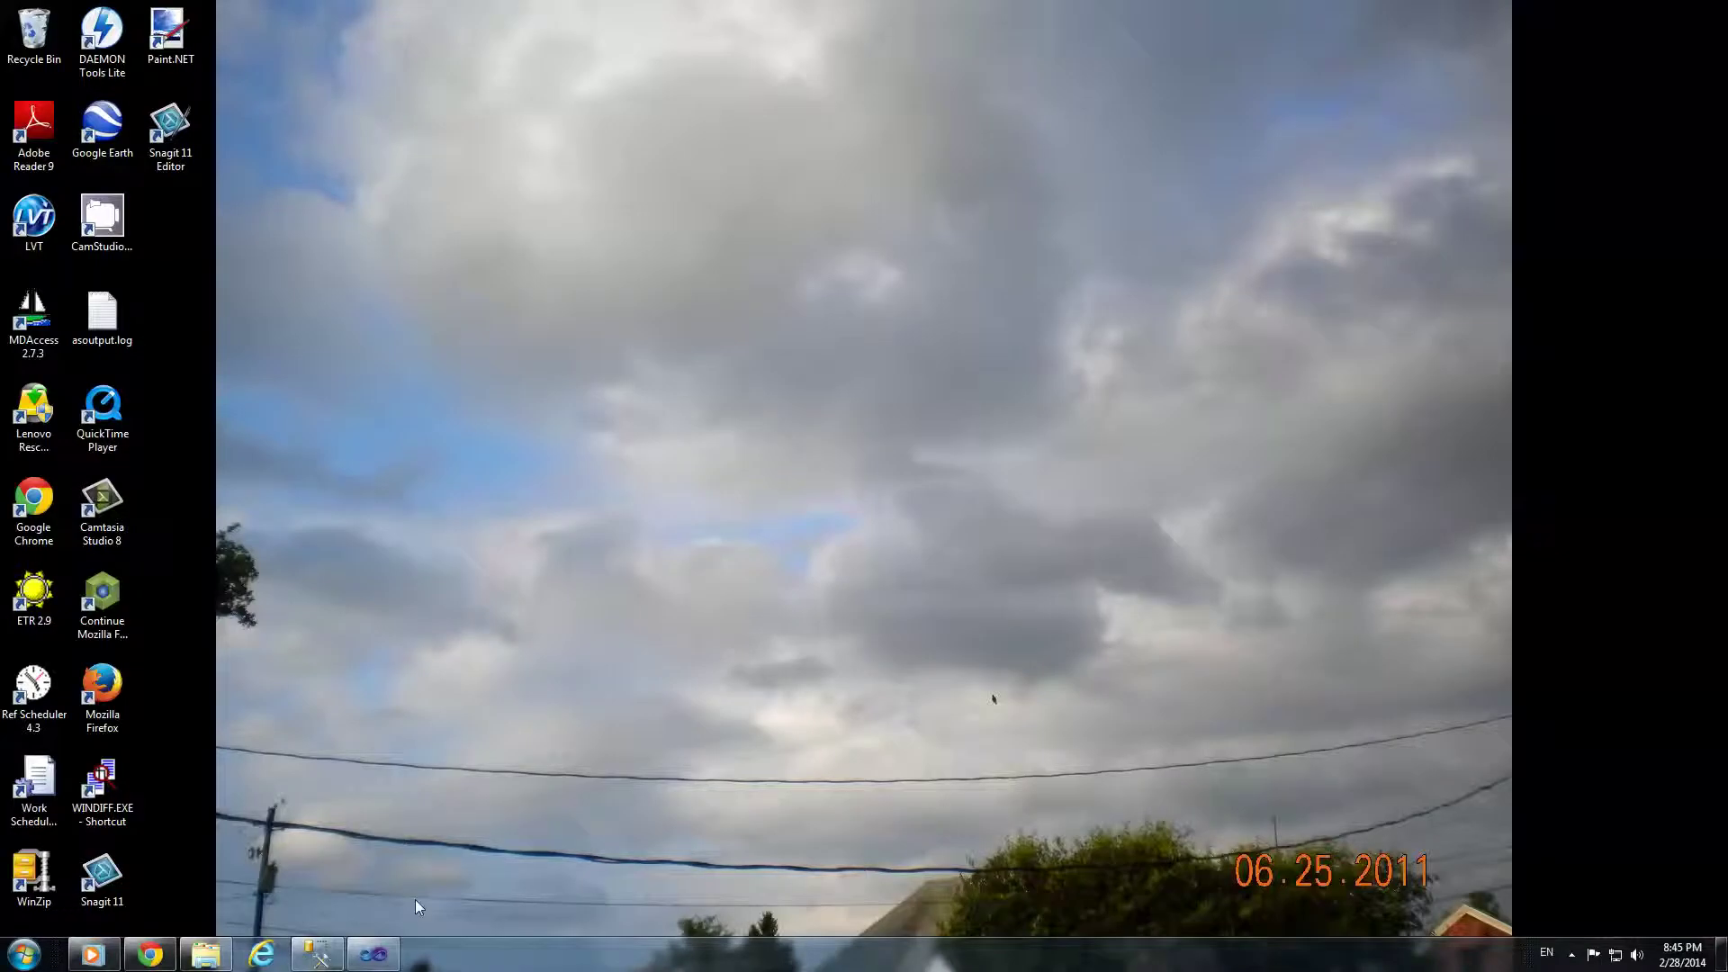
Step: Reopen and minimize Internet Explorer, then bring up the StructurallySound Website project in Visual Studio
{"action": "left_click", "coordinate": [261, 954]}
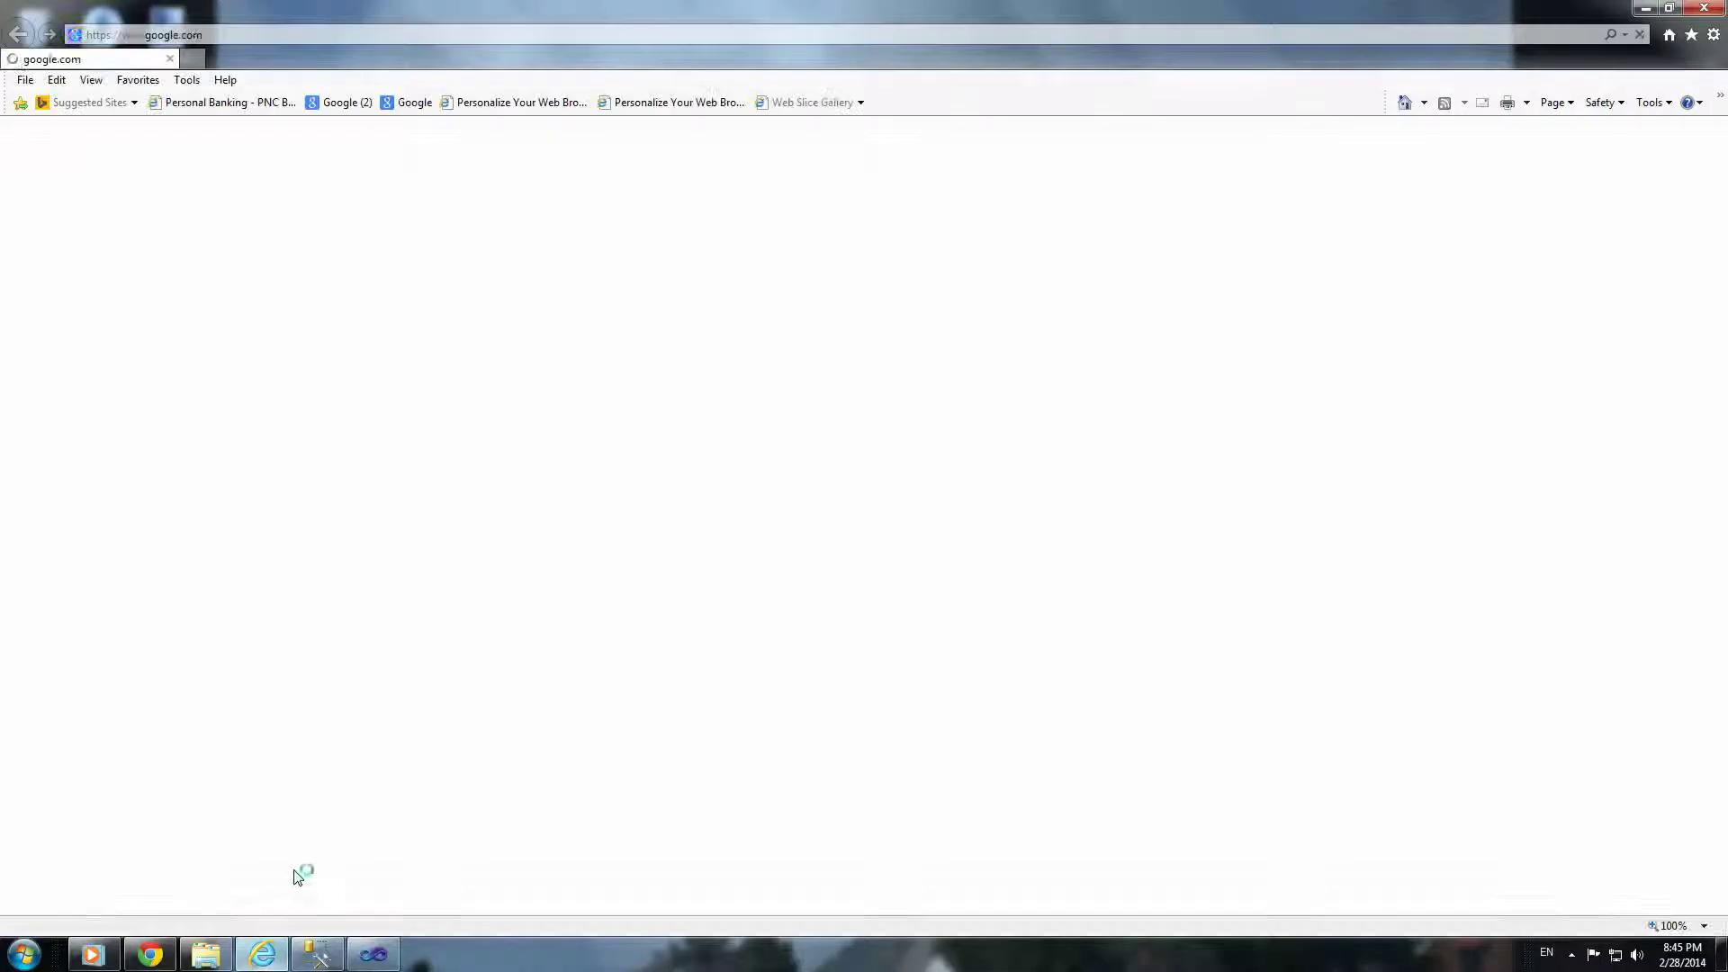
{"action": "mouse_move", "coordinate": [253, 956]}
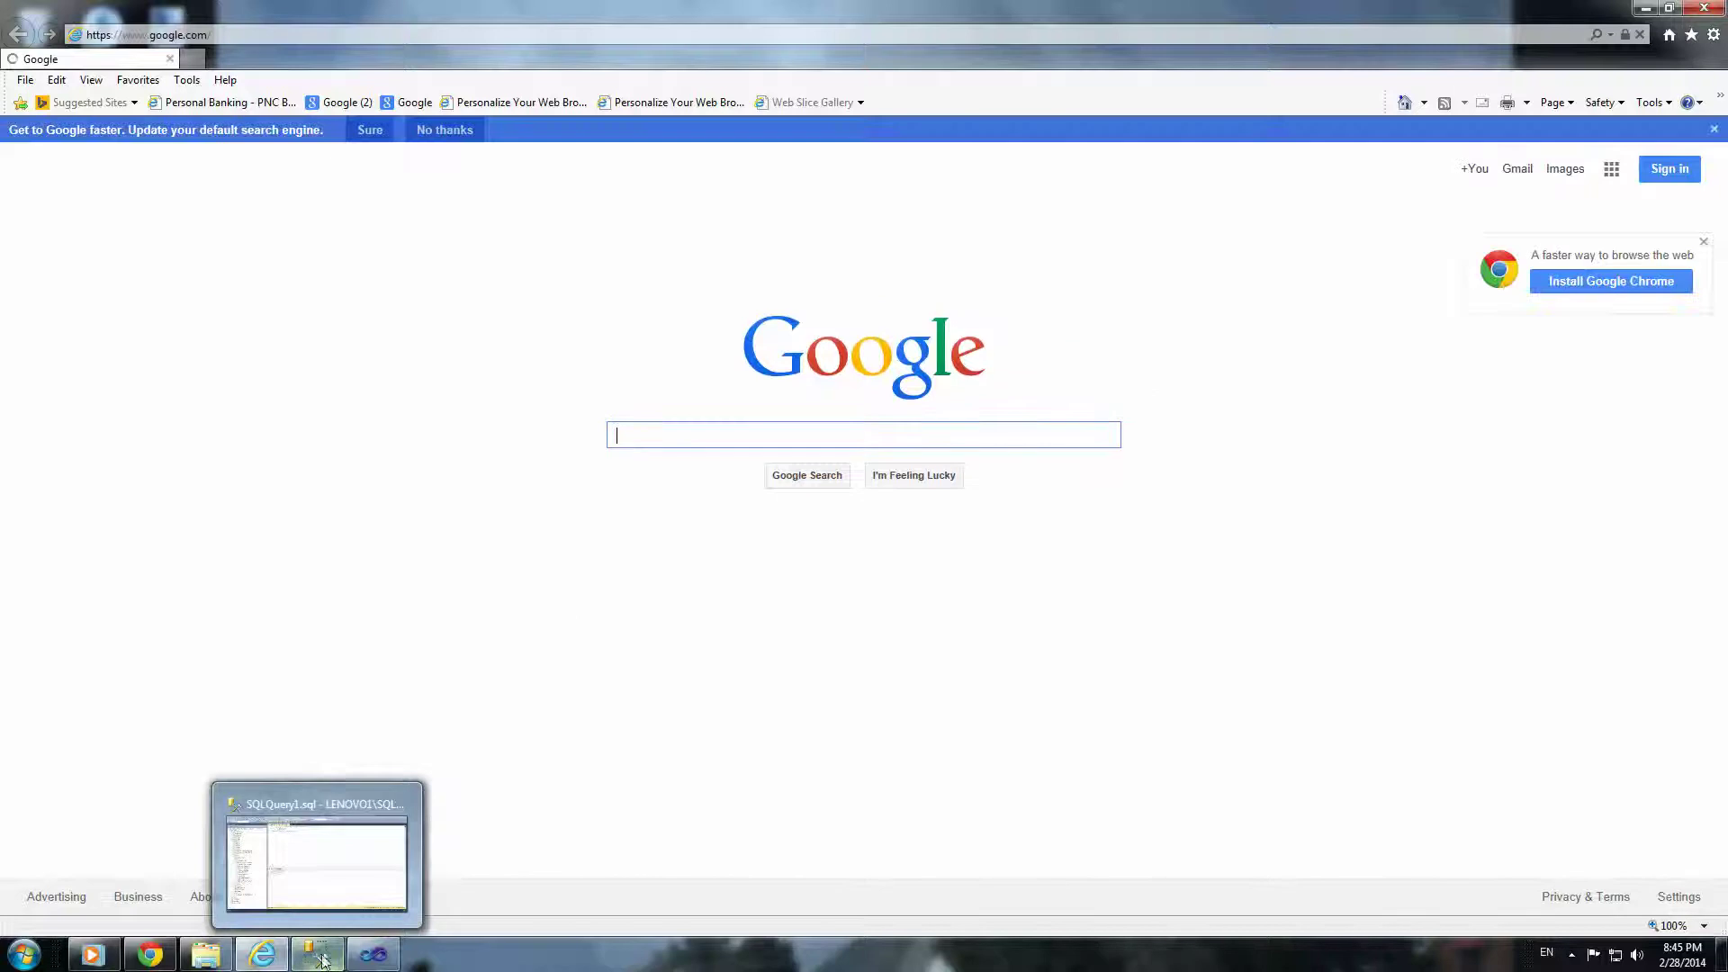
{"action": "left_click", "coordinate": [275, 956]}
{"action": "left_click", "coordinate": [374, 954]}
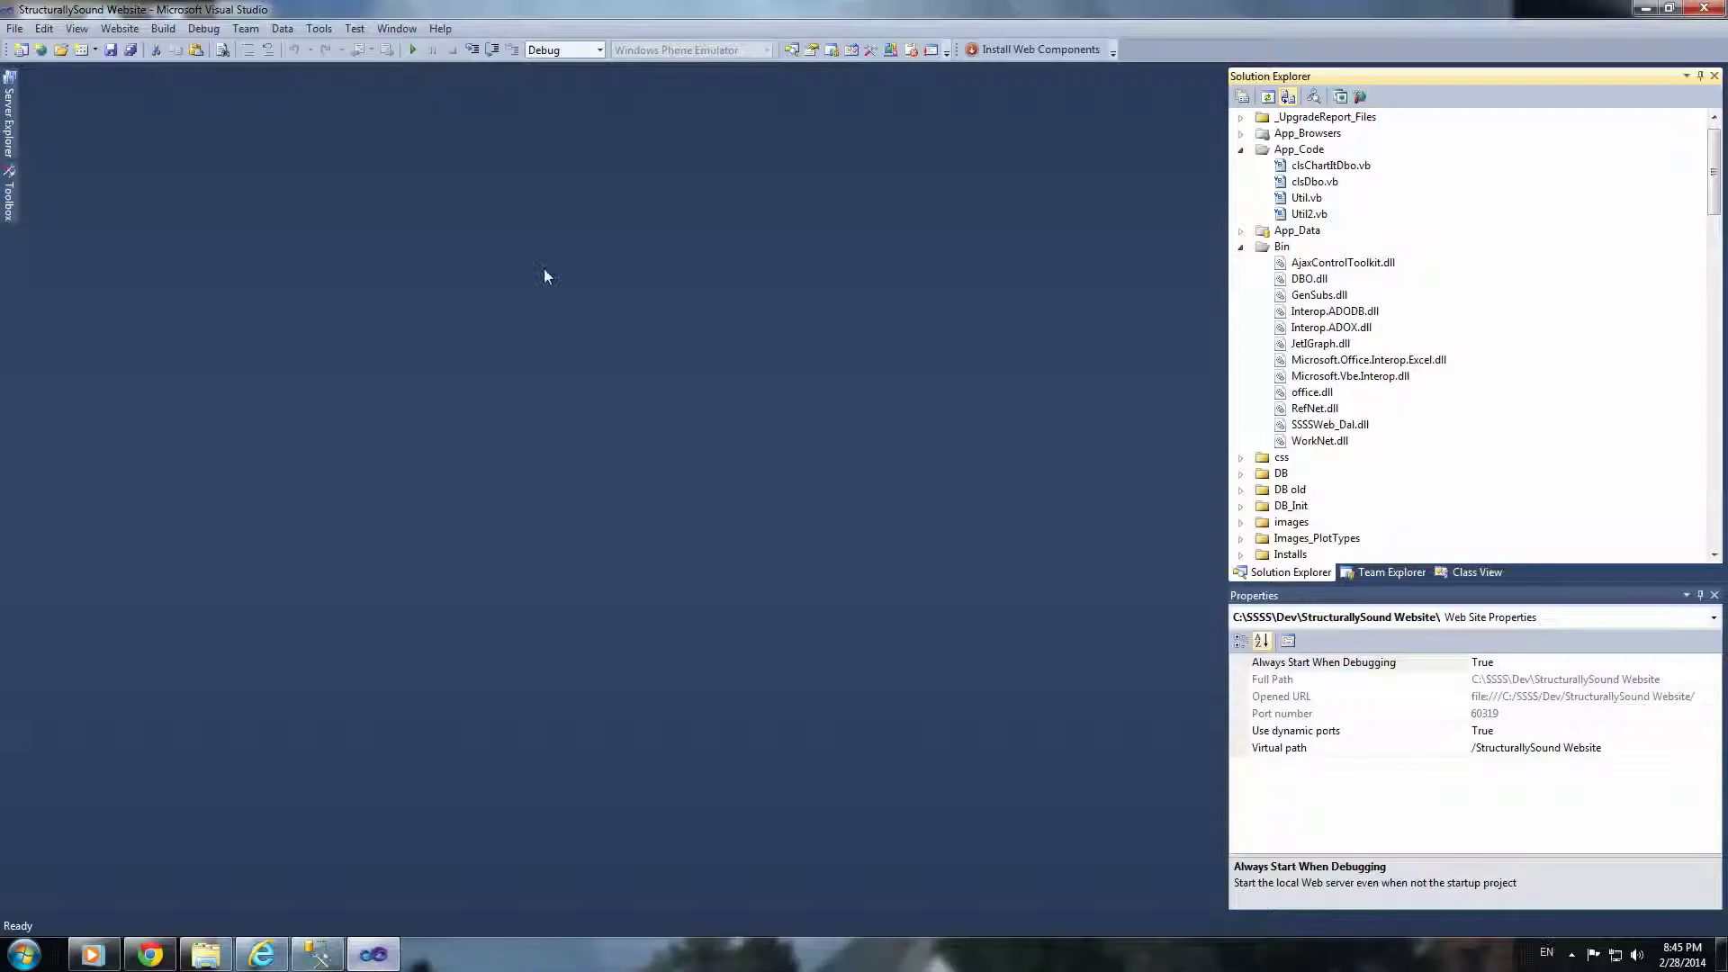
Step: Start debugging the website and go from Home.aspx to the Work Scheduler Web Application login
{"action": "left_click", "coordinate": [413, 50]}
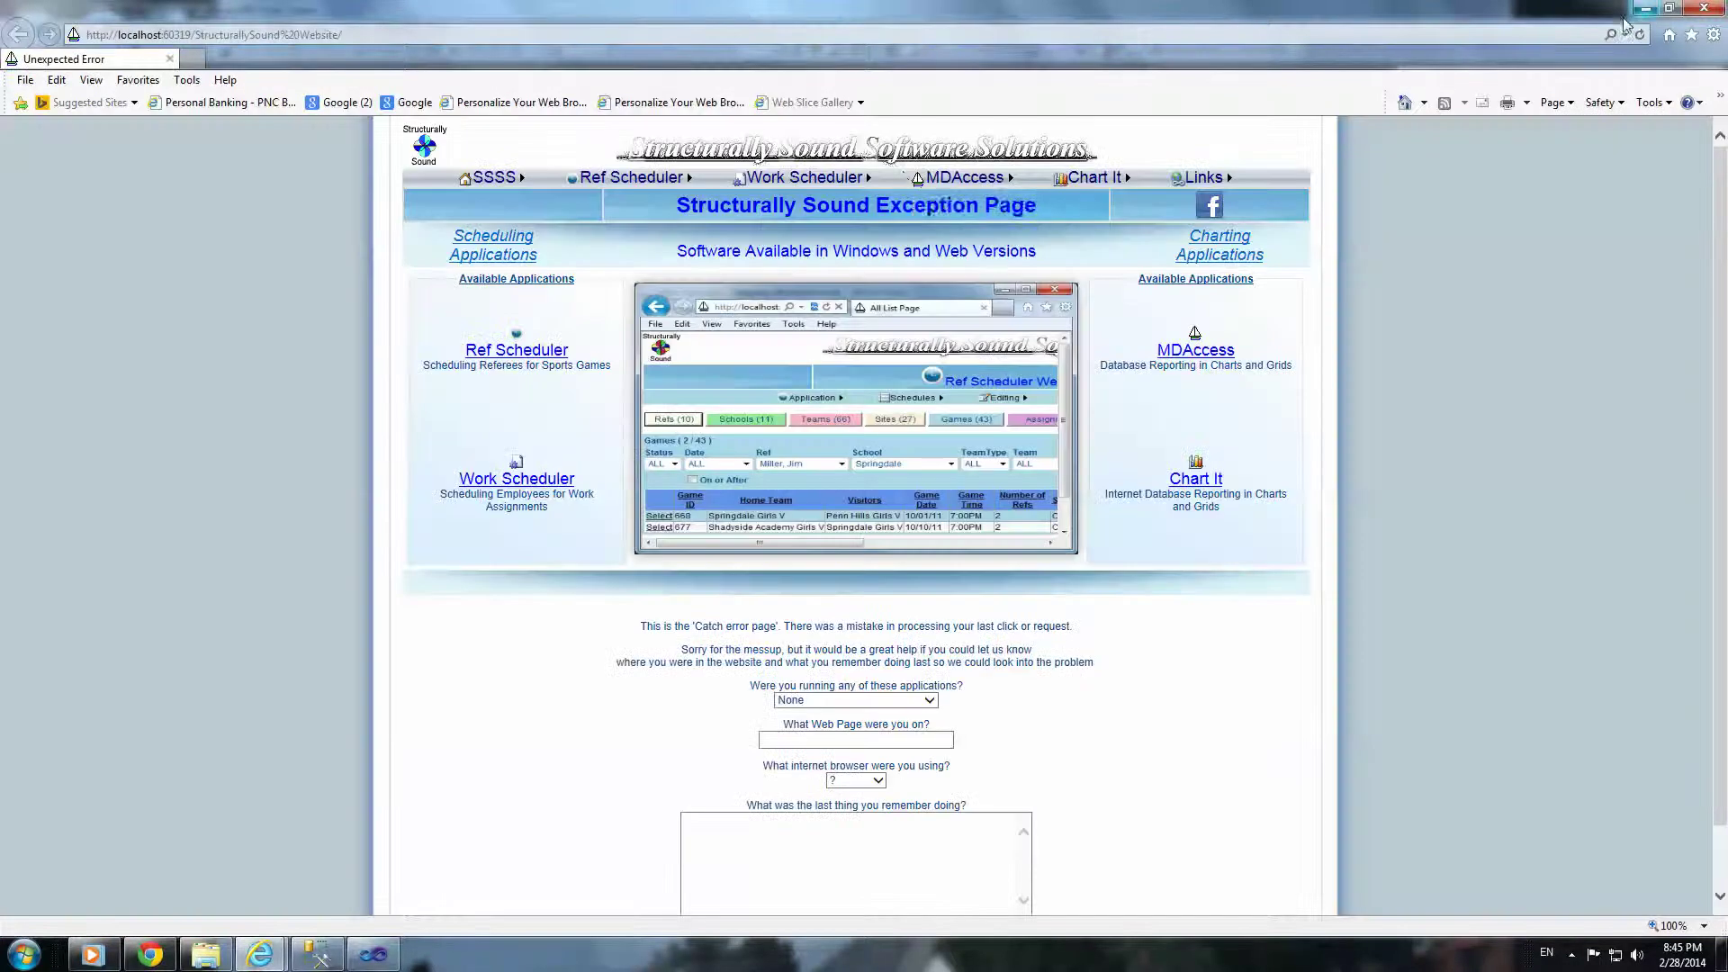
{"action": "left_click", "coordinate": [887, 161]}
{"action": "mouse_move", "coordinate": [814, 177]}
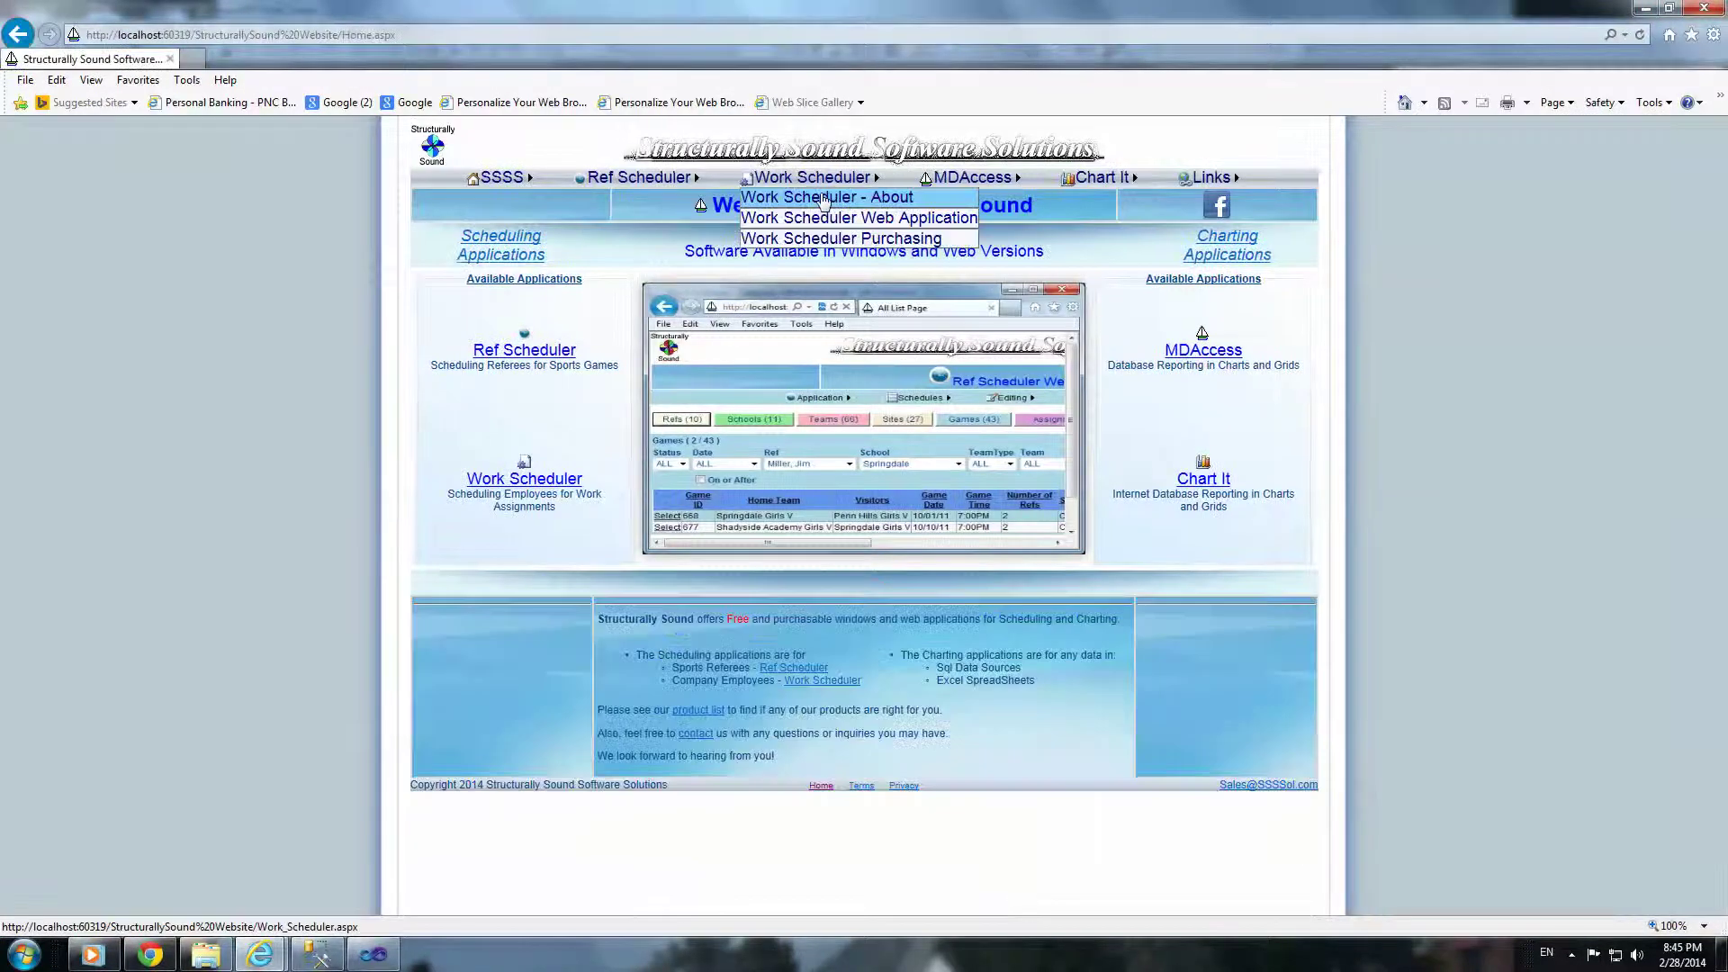
{"action": "left_click", "coordinate": [819, 220]}
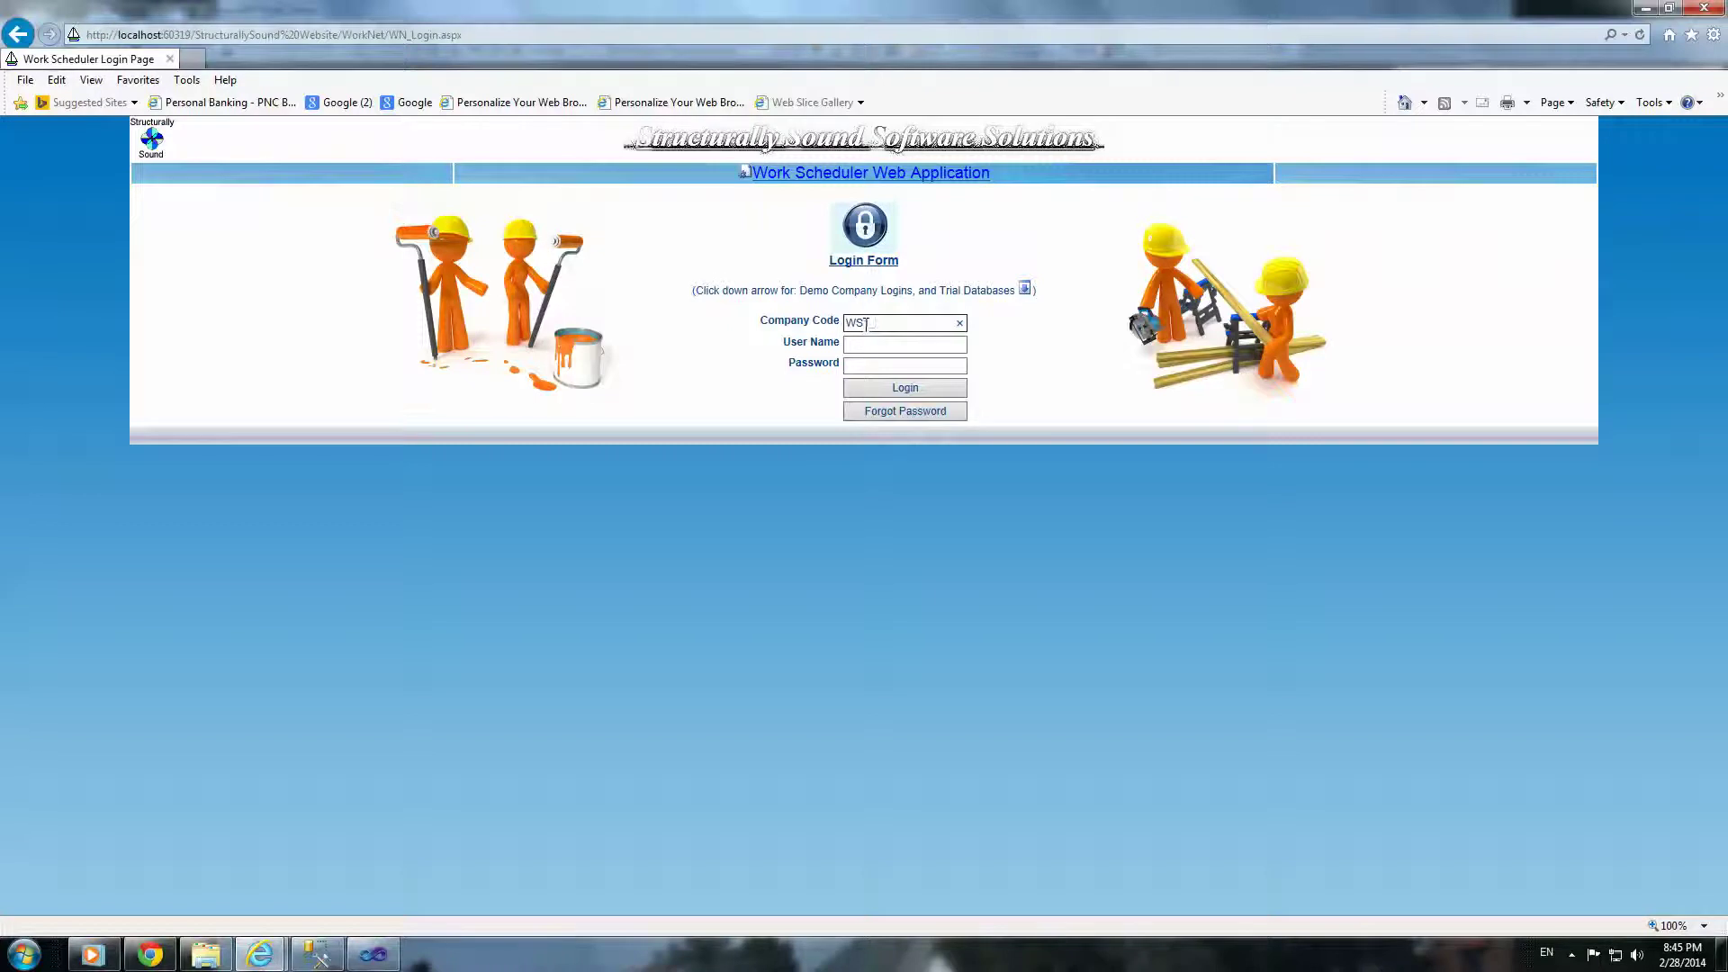
Step: Log in with the company code, the manager's user name and the account password
{"action": "key", "text": "Tab"}
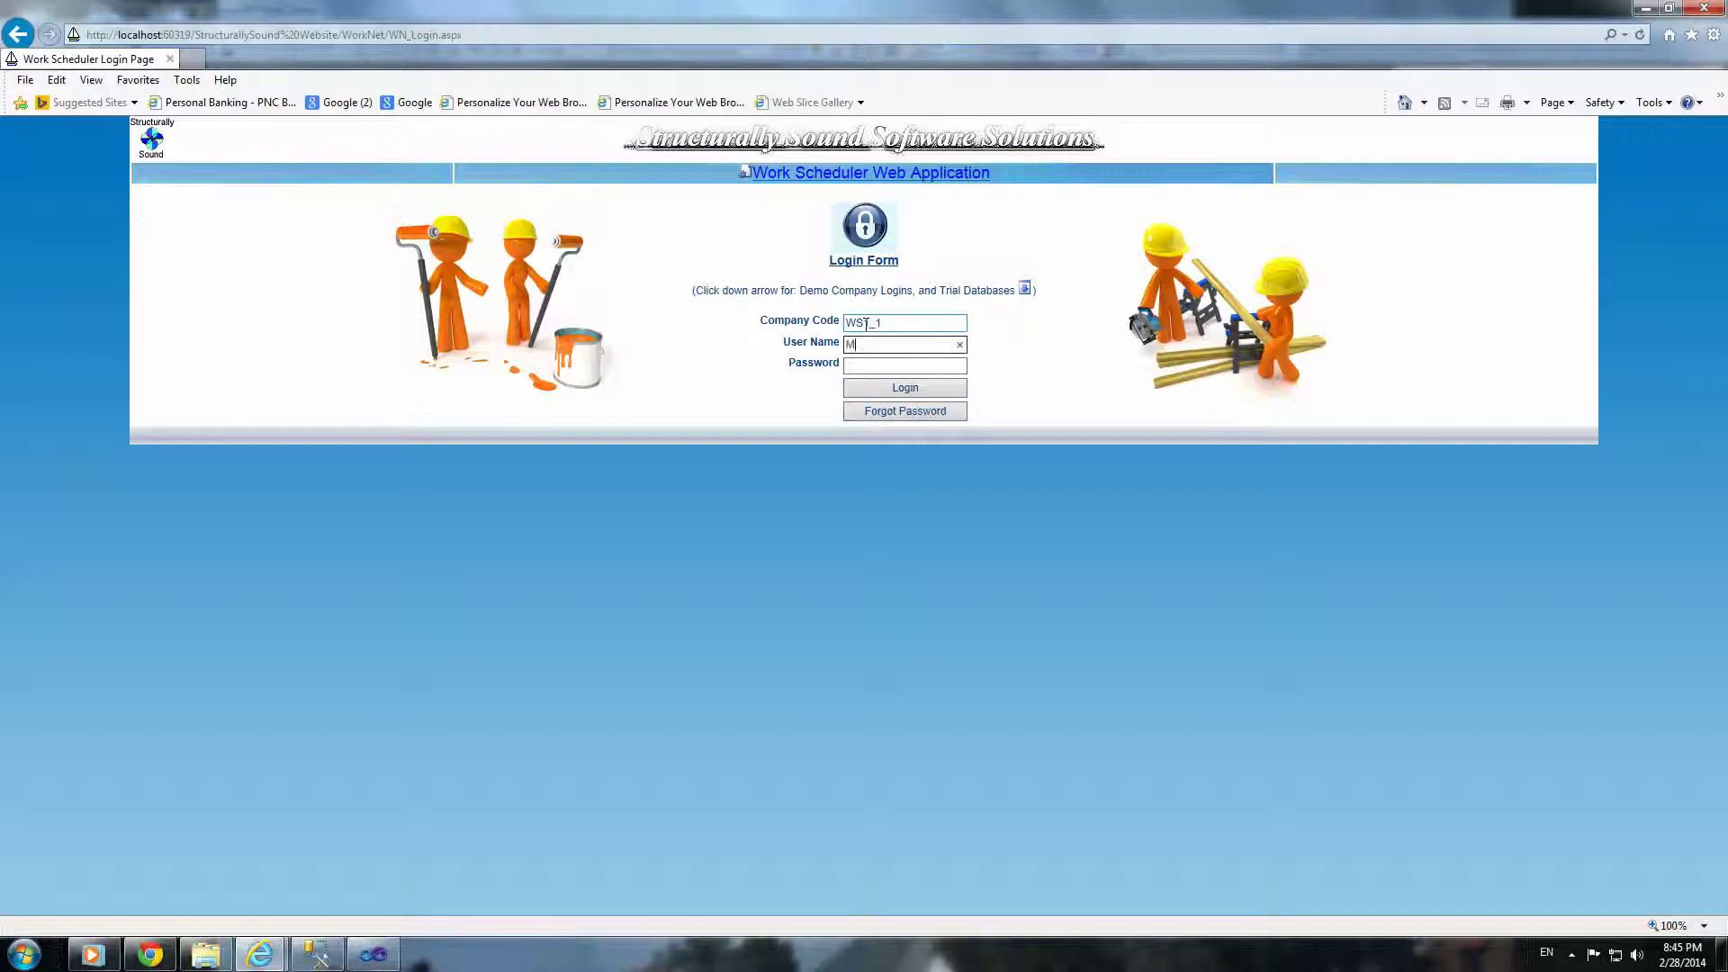
{"action": "key", "text": "Tab"}
{"action": "type", "text": "123"}
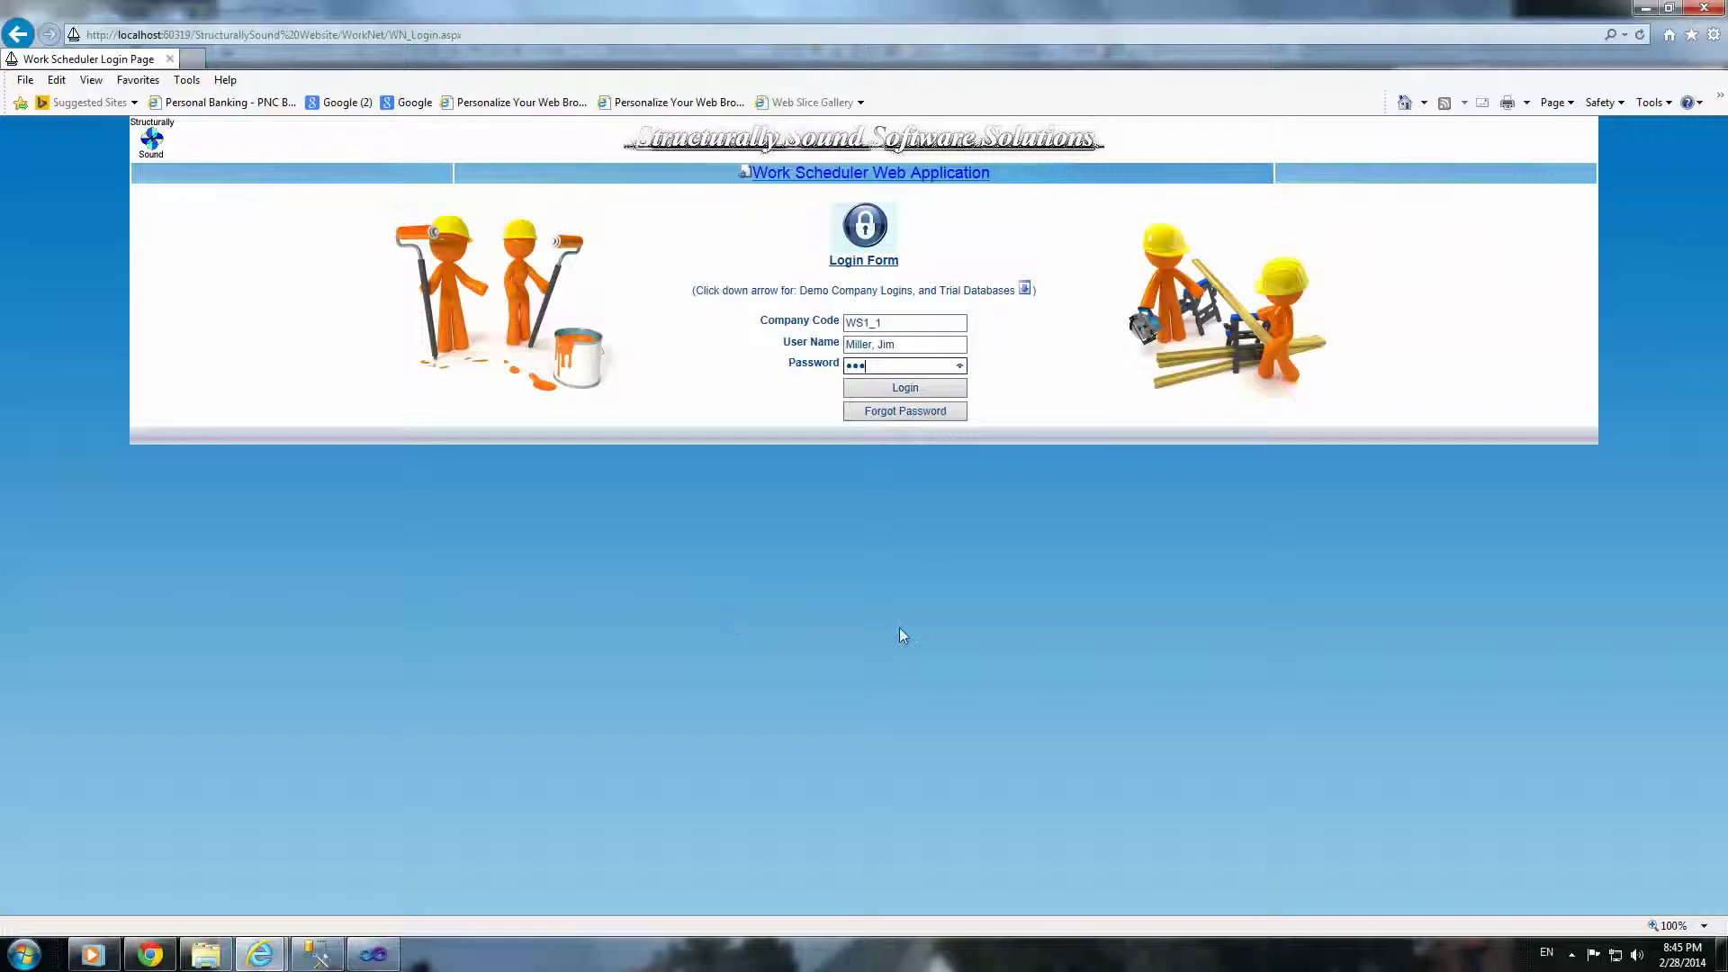
{"action": "left_click", "coordinate": [945, 387]}
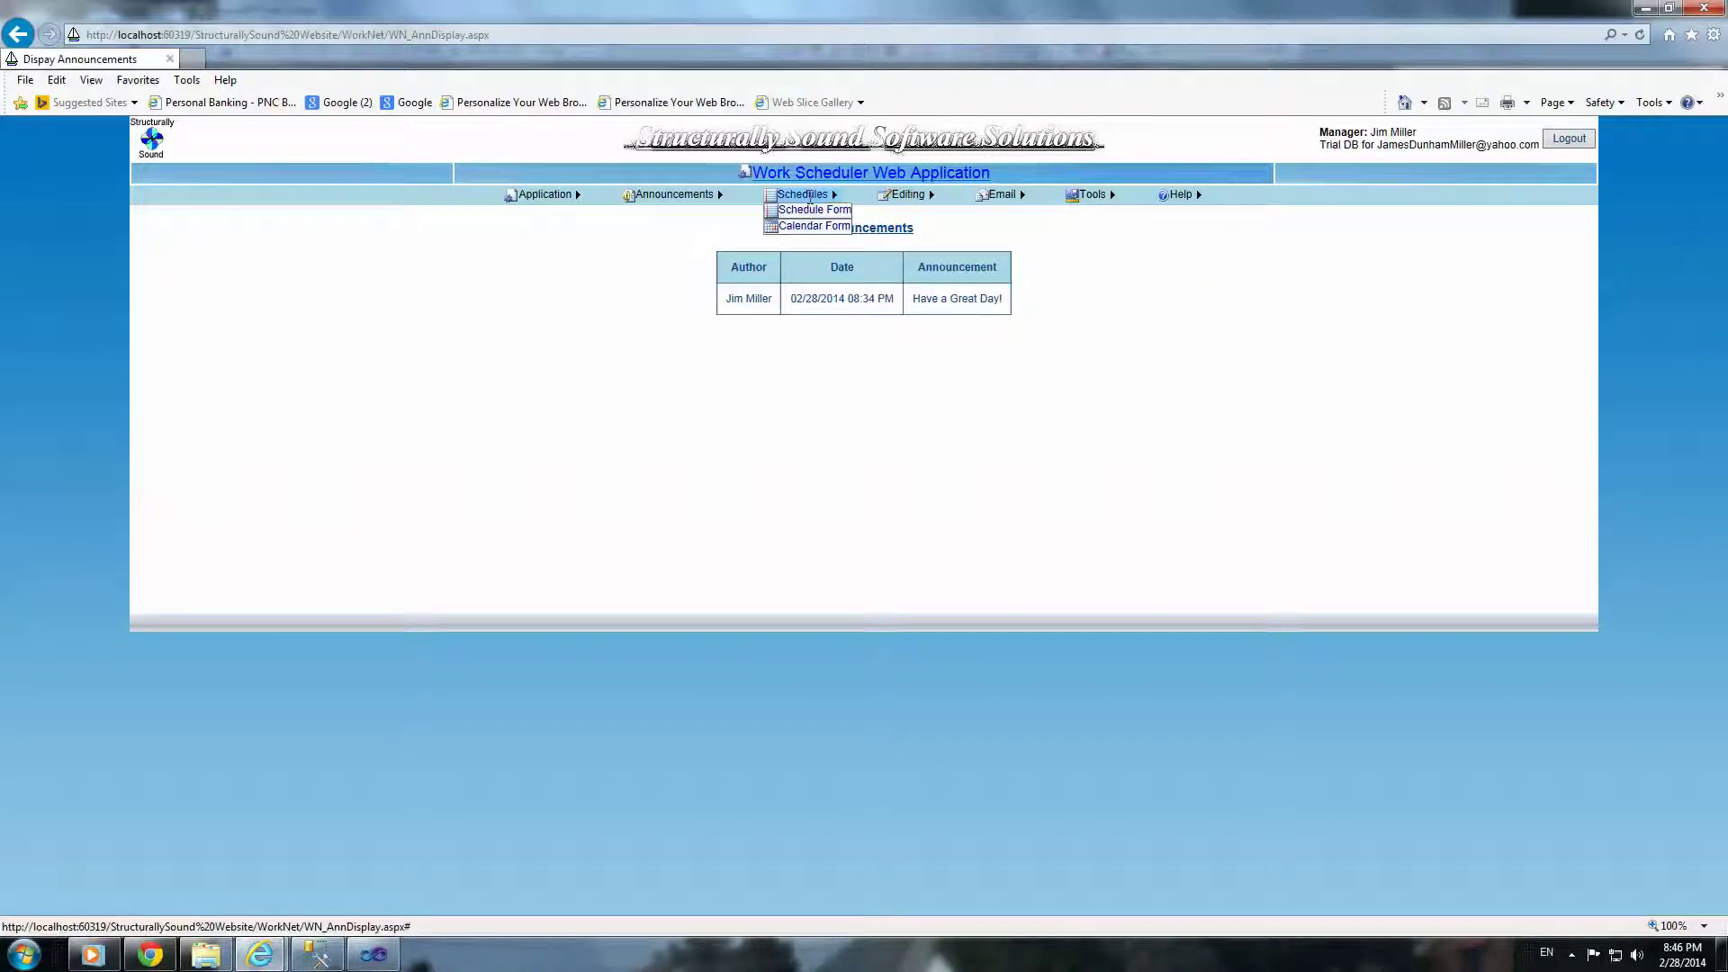
Step: Show Tom's schedule with his 05/13/2014 'test' assignment, then open the All List Form
{"action": "left_click", "coordinate": [809, 219]}
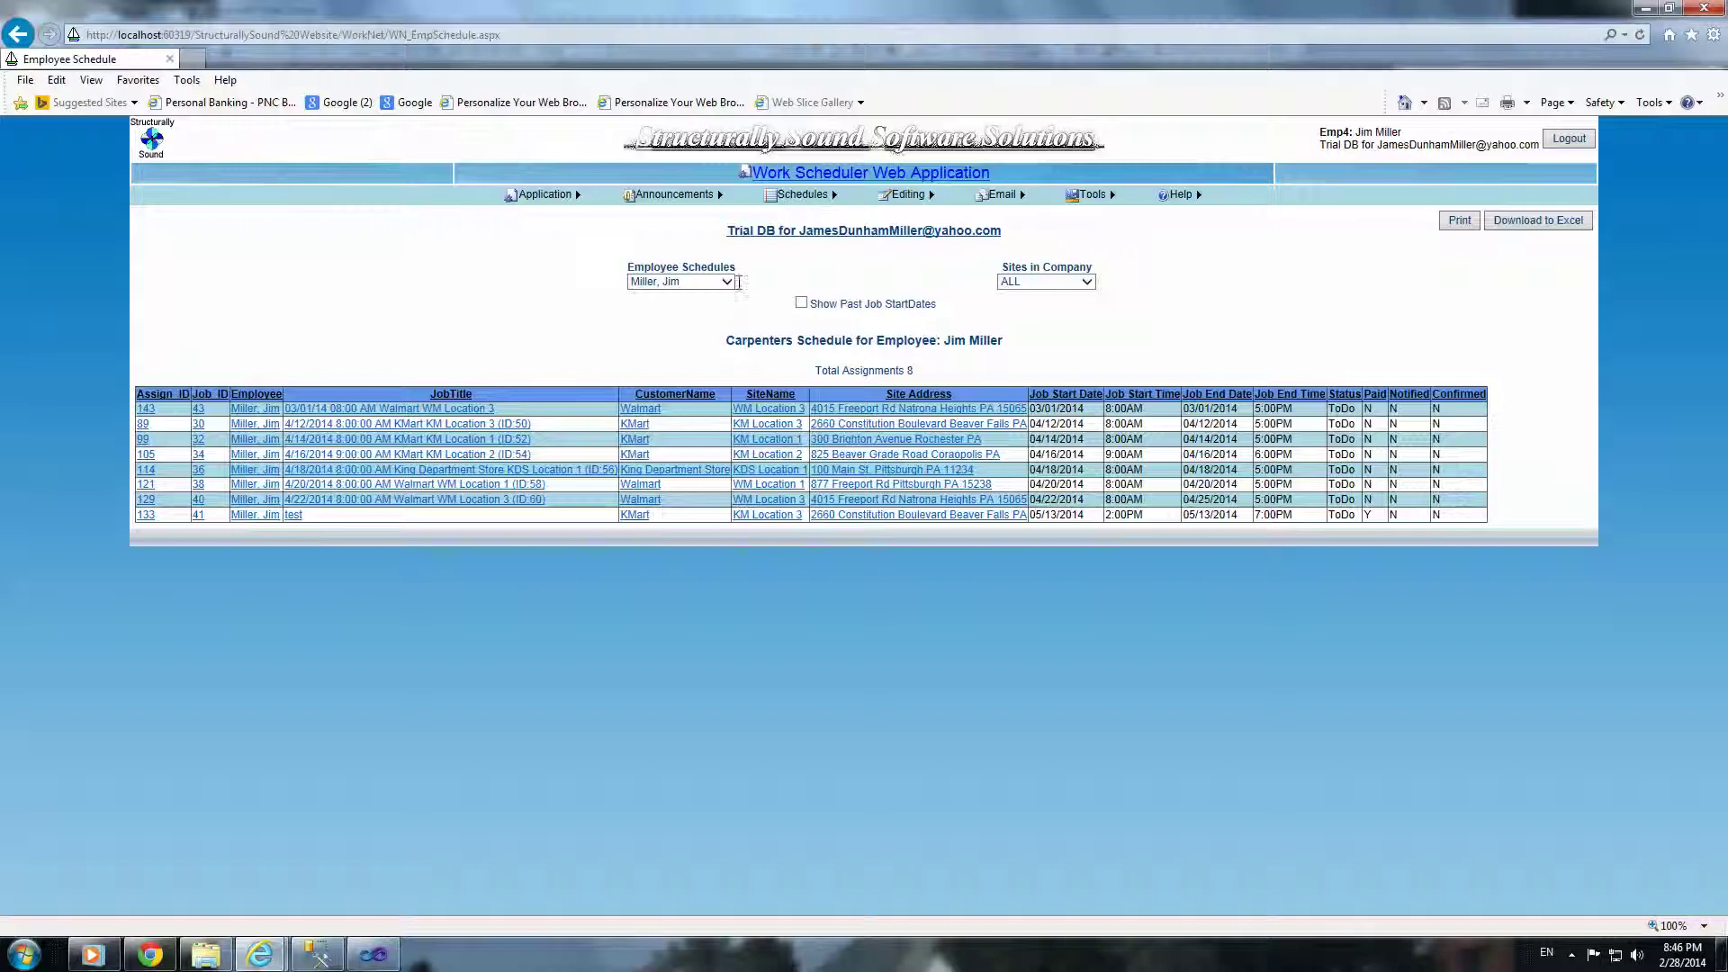
{"action": "left_click", "coordinate": [726, 282]}
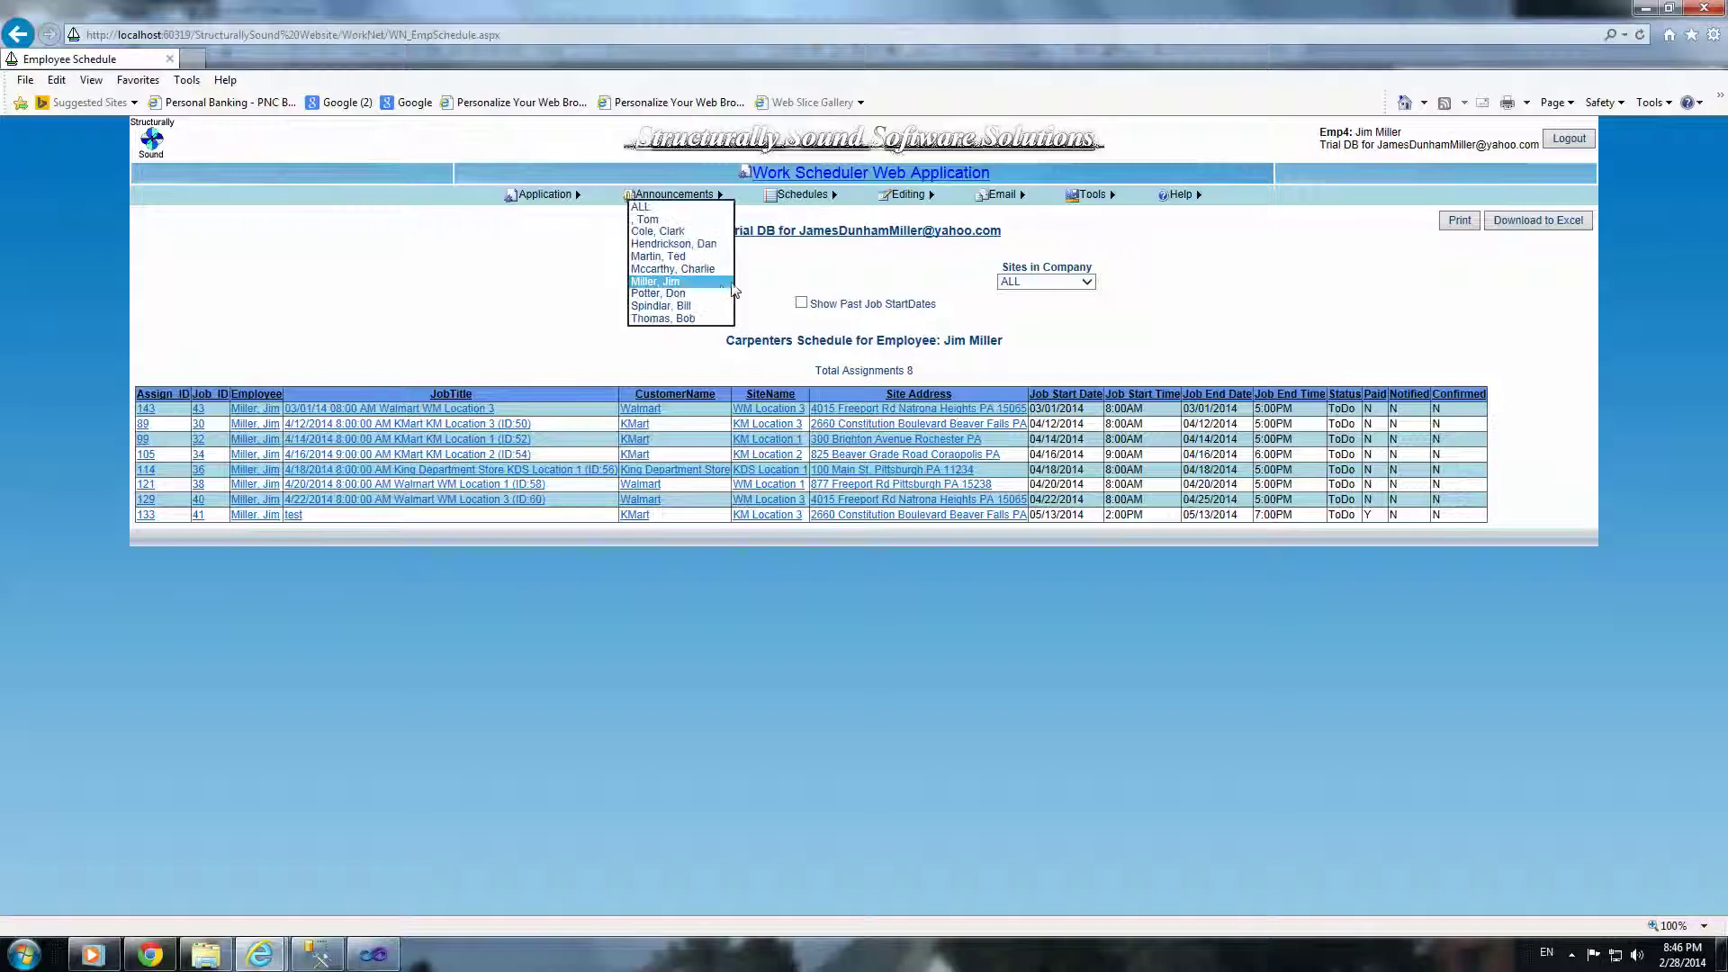
{"action": "left_click", "coordinate": [663, 220]}
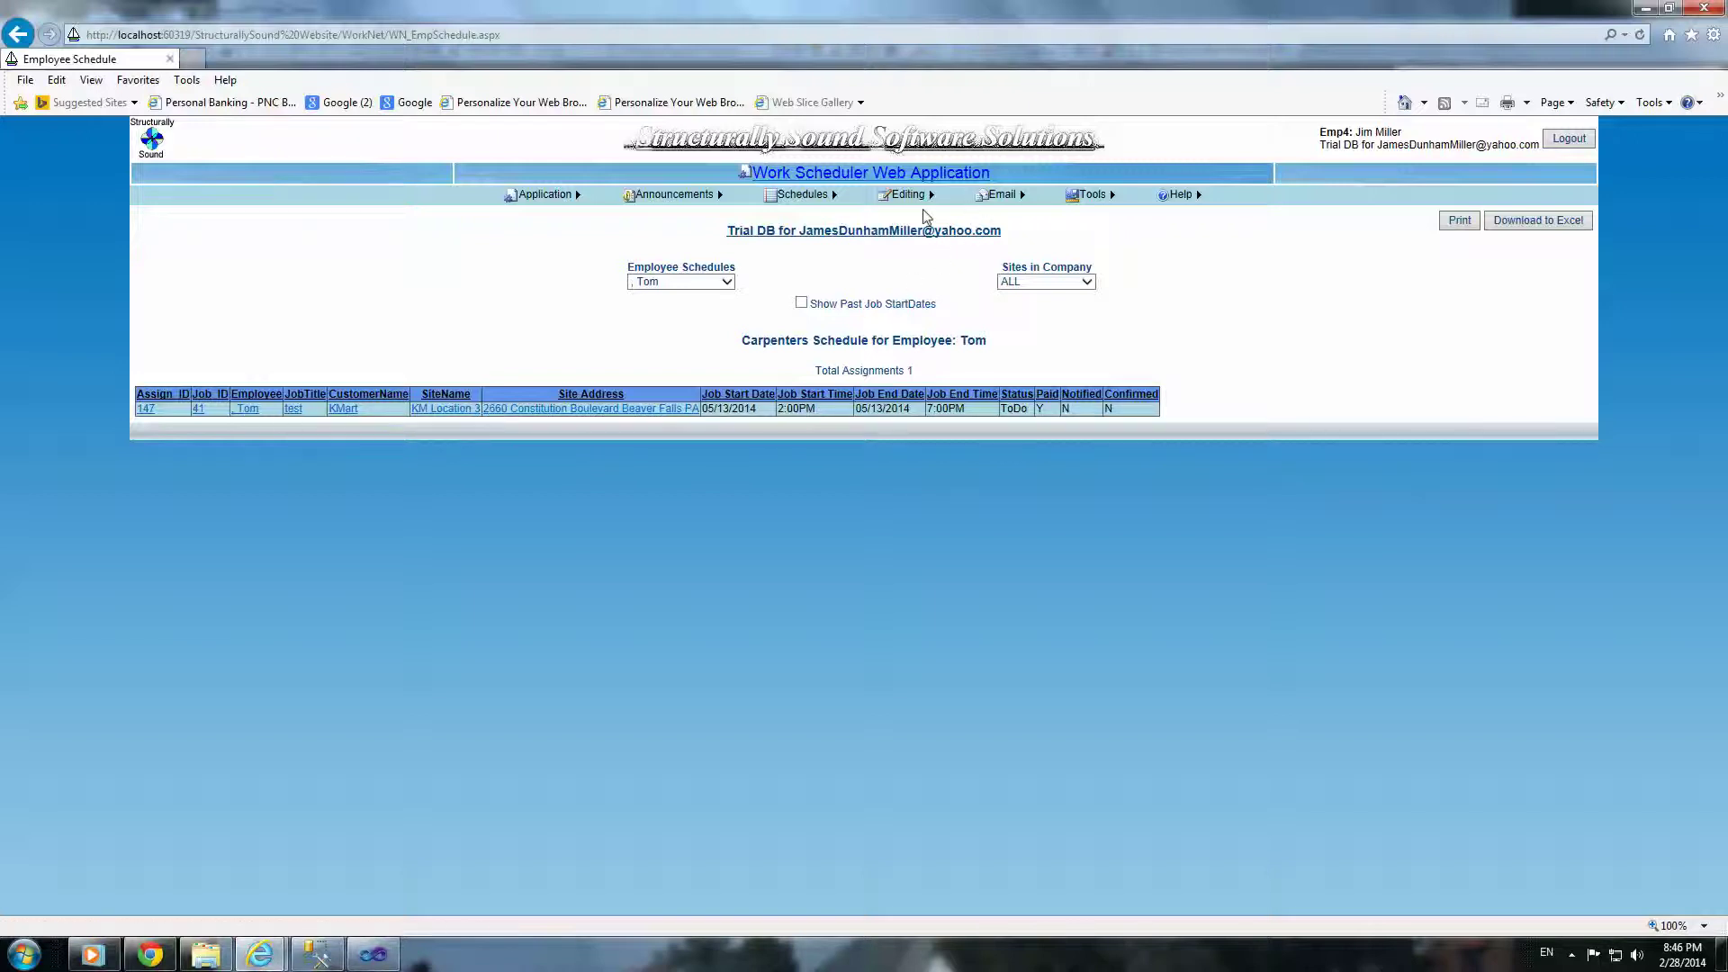
{"action": "mouse_move", "coordinate": [911, 202]}
{"action": "left_click", "coordinate": [912, 209]}
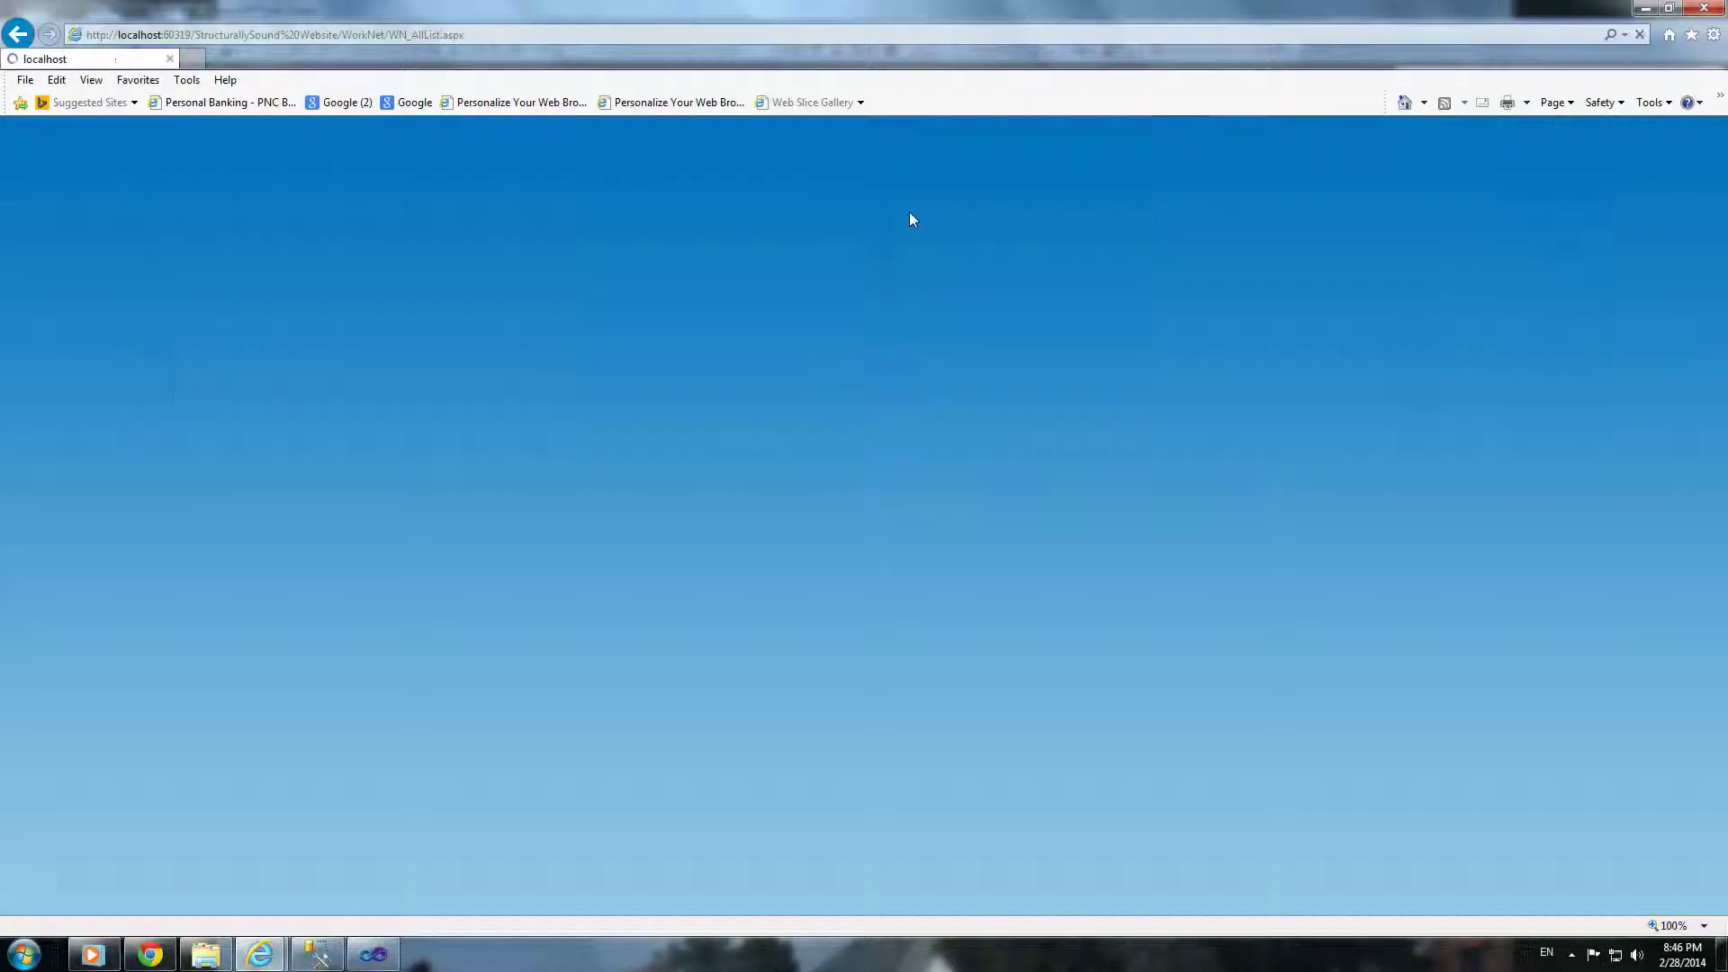
Step: List all 11 employees and open the details of employee 51
{"action": "left_click", "coordinate": [167, 264]}
{"action": "left_click", "coordinate": [821, 312]}
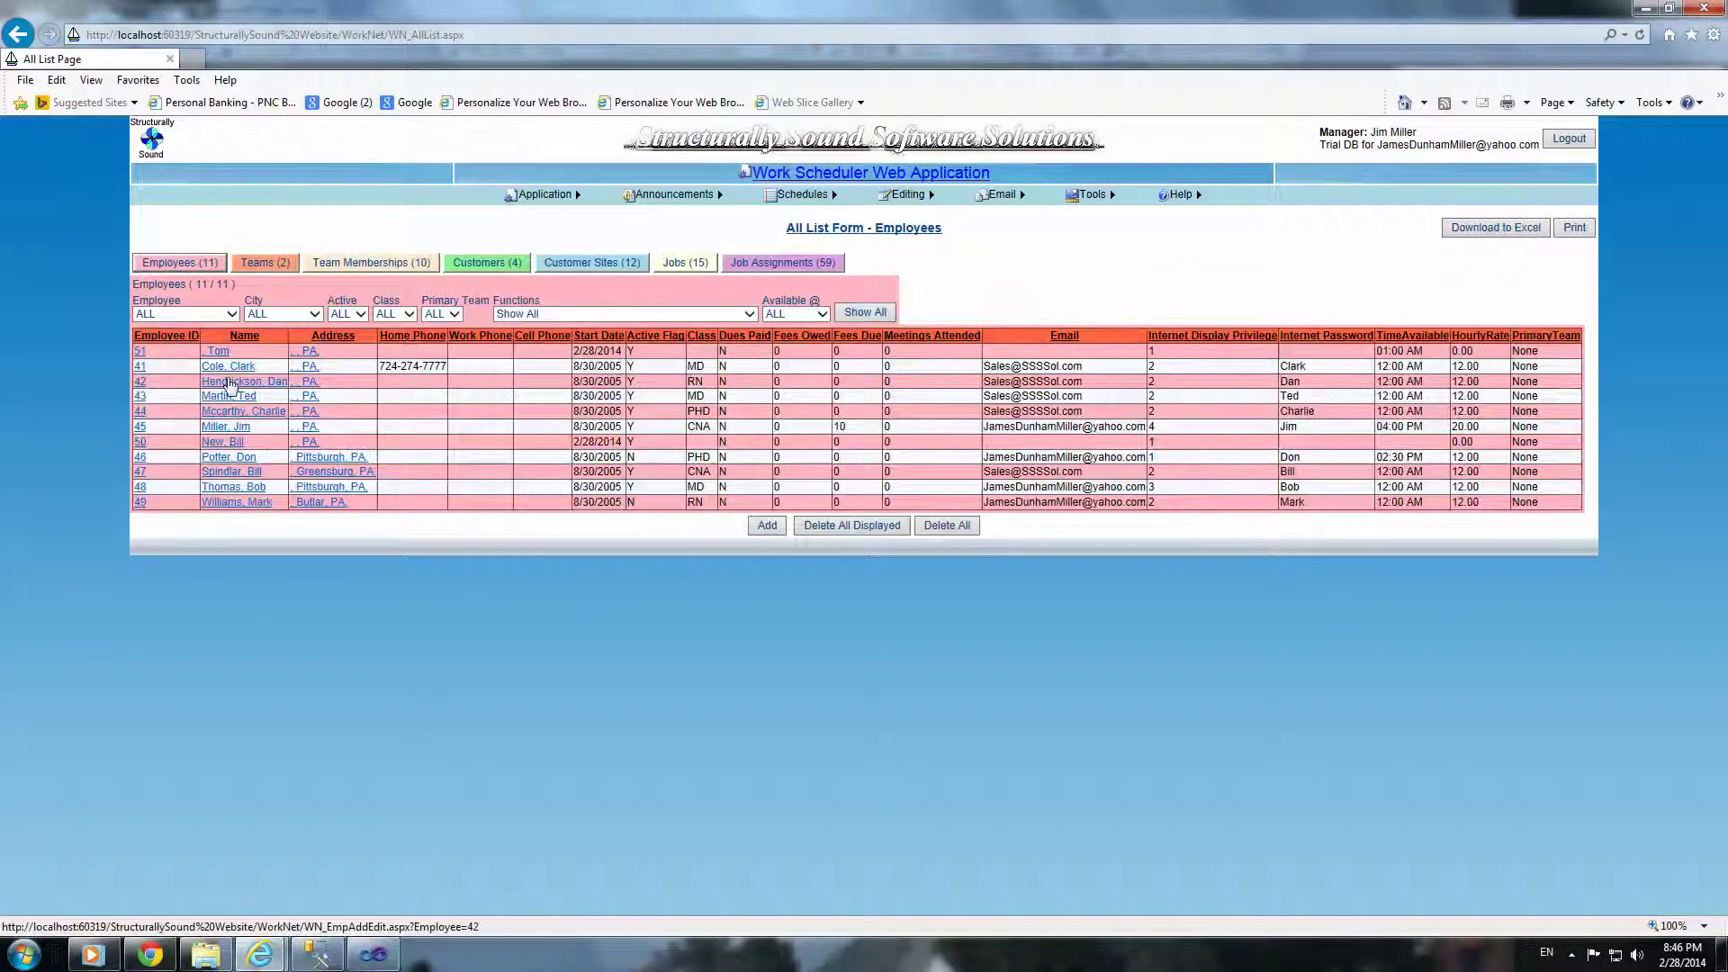
{"action": "left_click", "coordinate": [219, 351]}
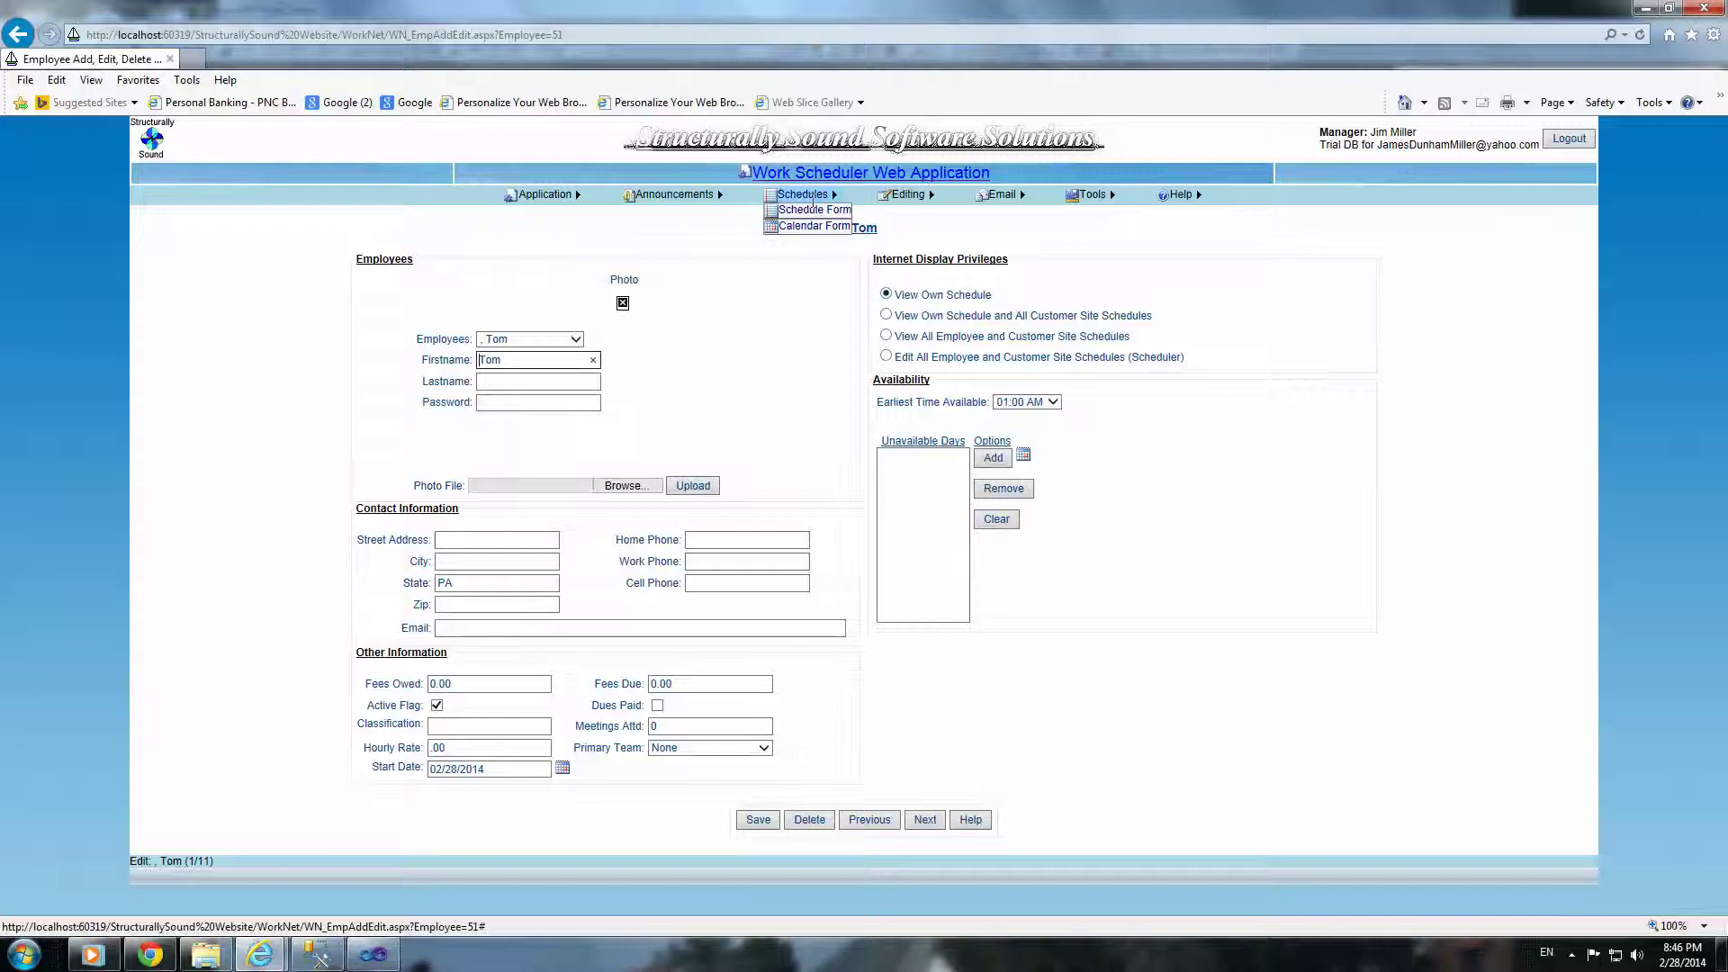
Step: Return to the All List Form and show all 11 employees again
{"action": "left_click", "coordinate": [814, 210]}
{"action": "mouse_move", "coordinate": [909, 200]}
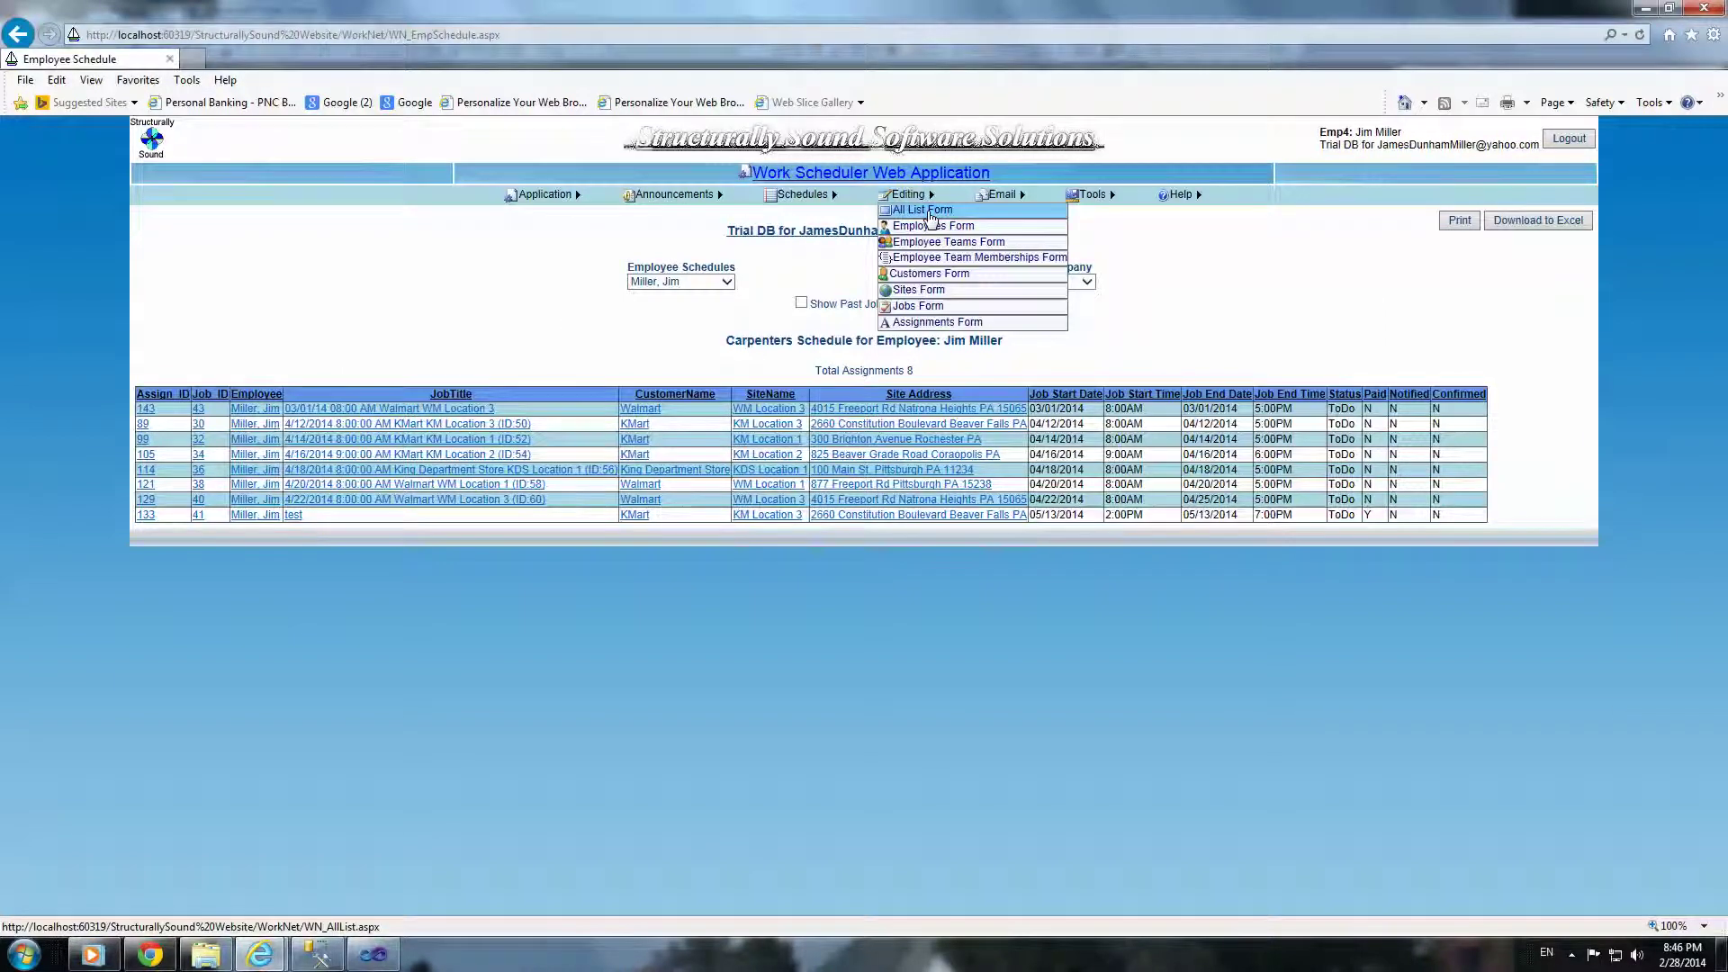
{"action": "left_click", "coordinate": [931, 215]}
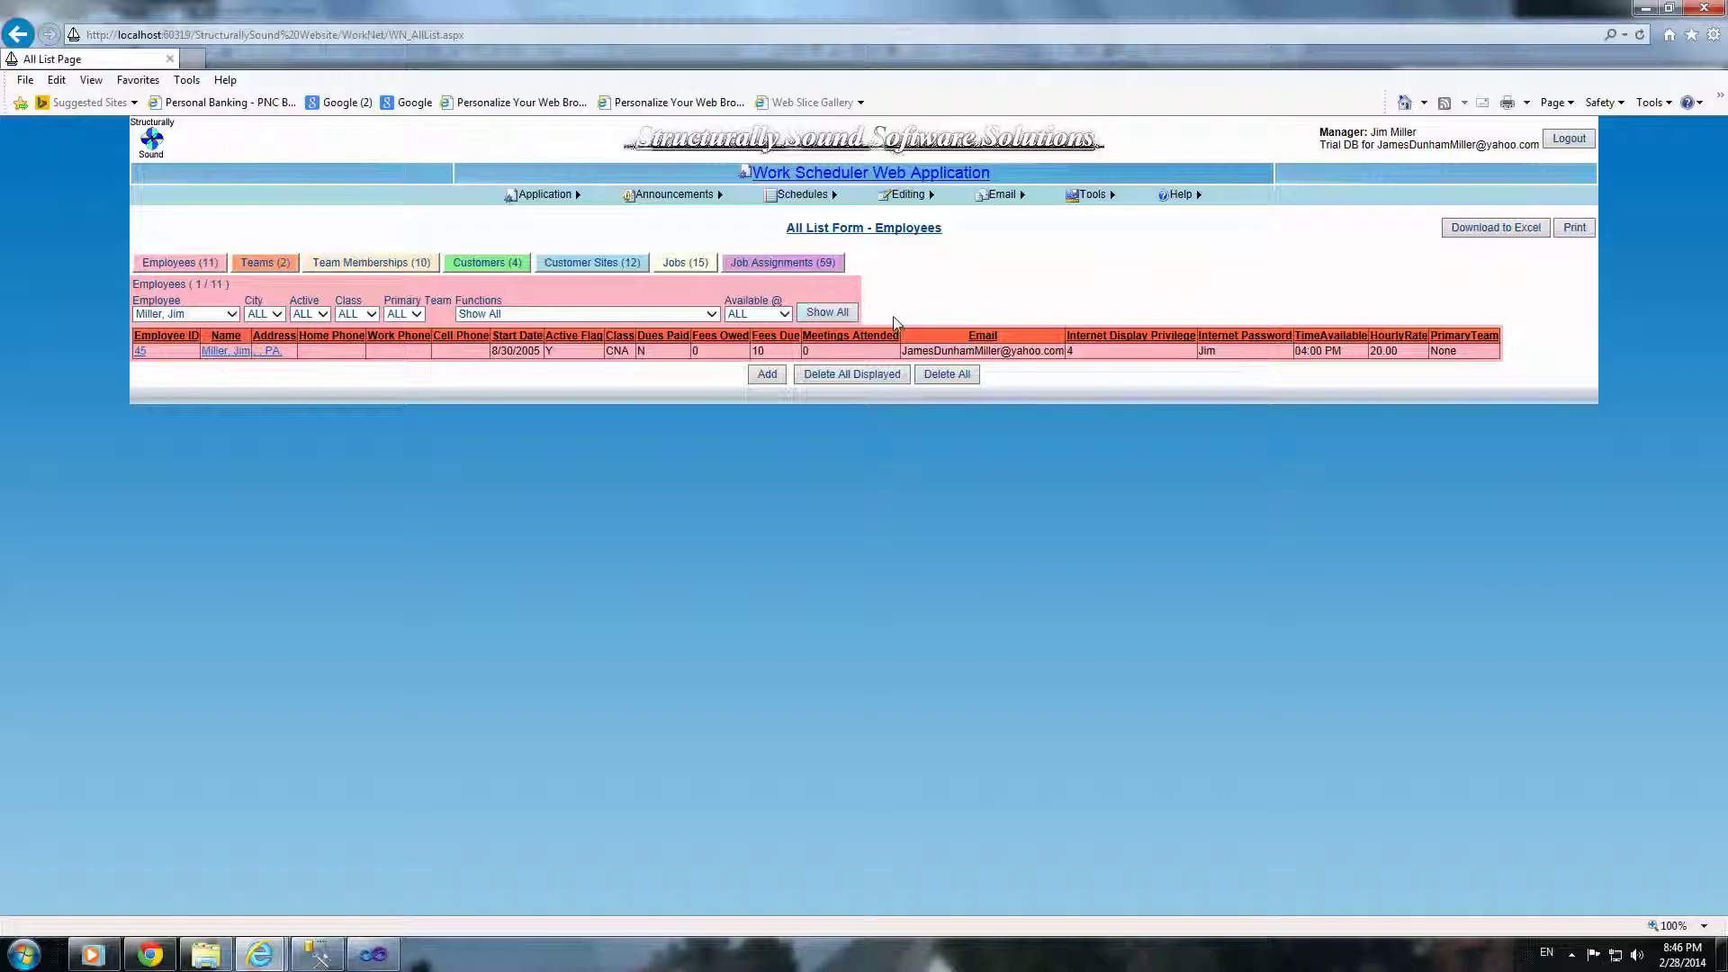
{"action": "left_click", "coordinate": [847, 314]}
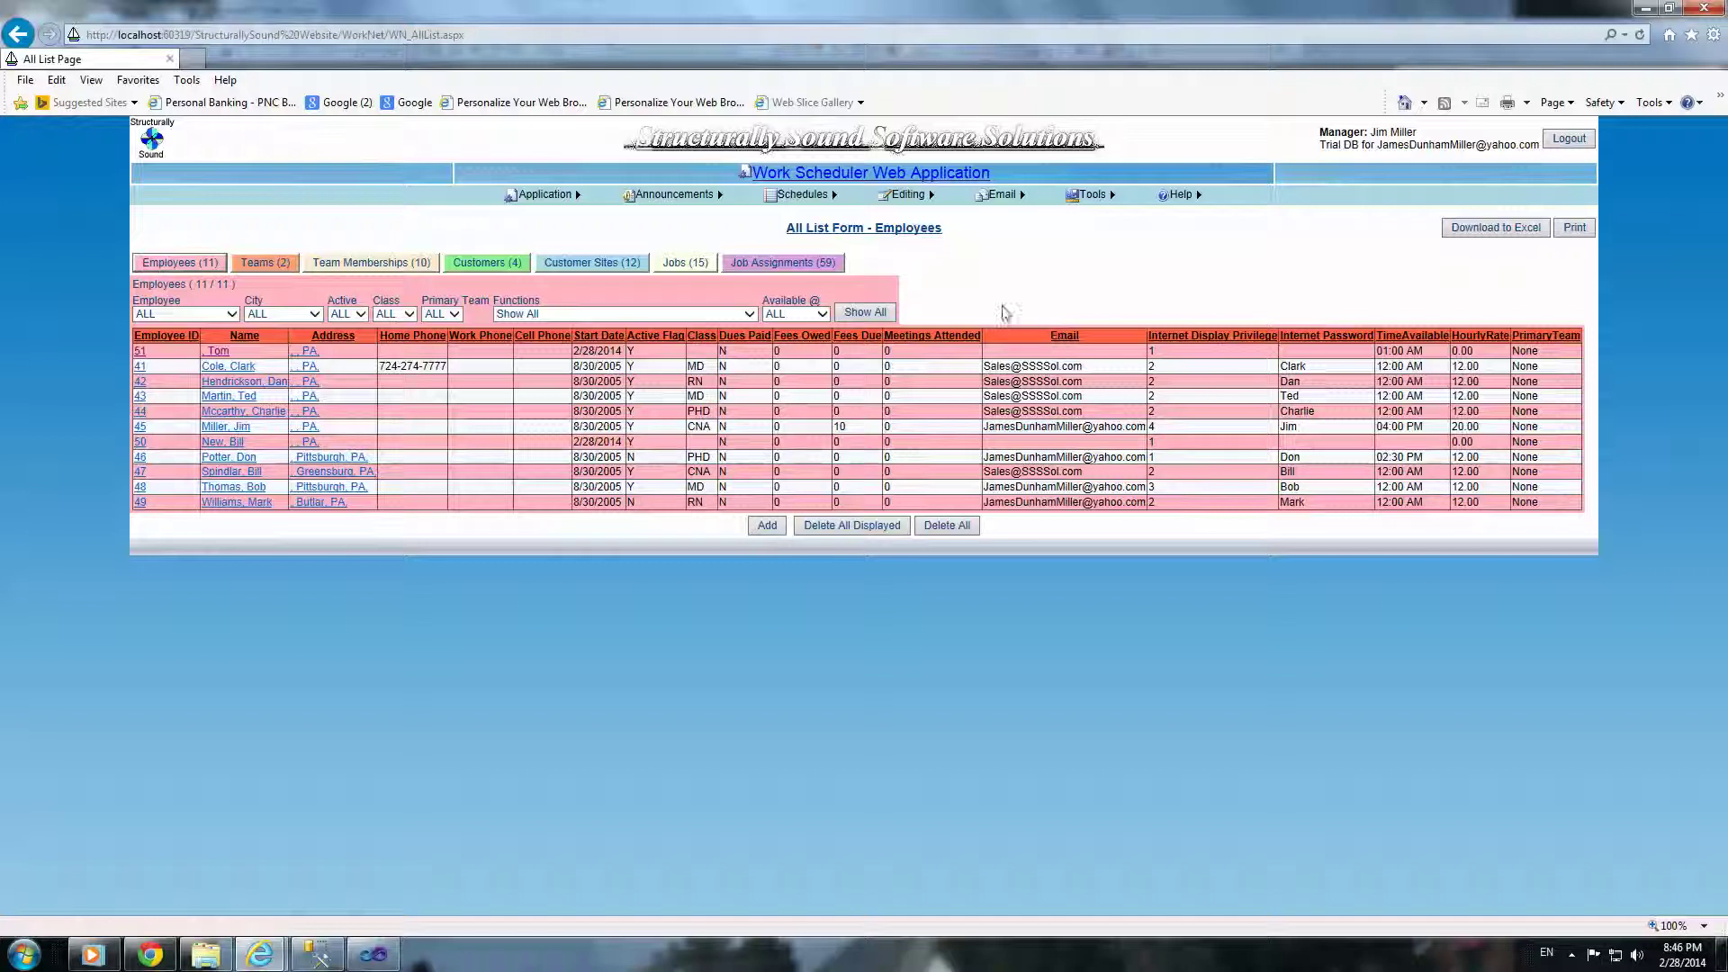
{"action": "mouse_move", "coordinate": [1094, 195]}
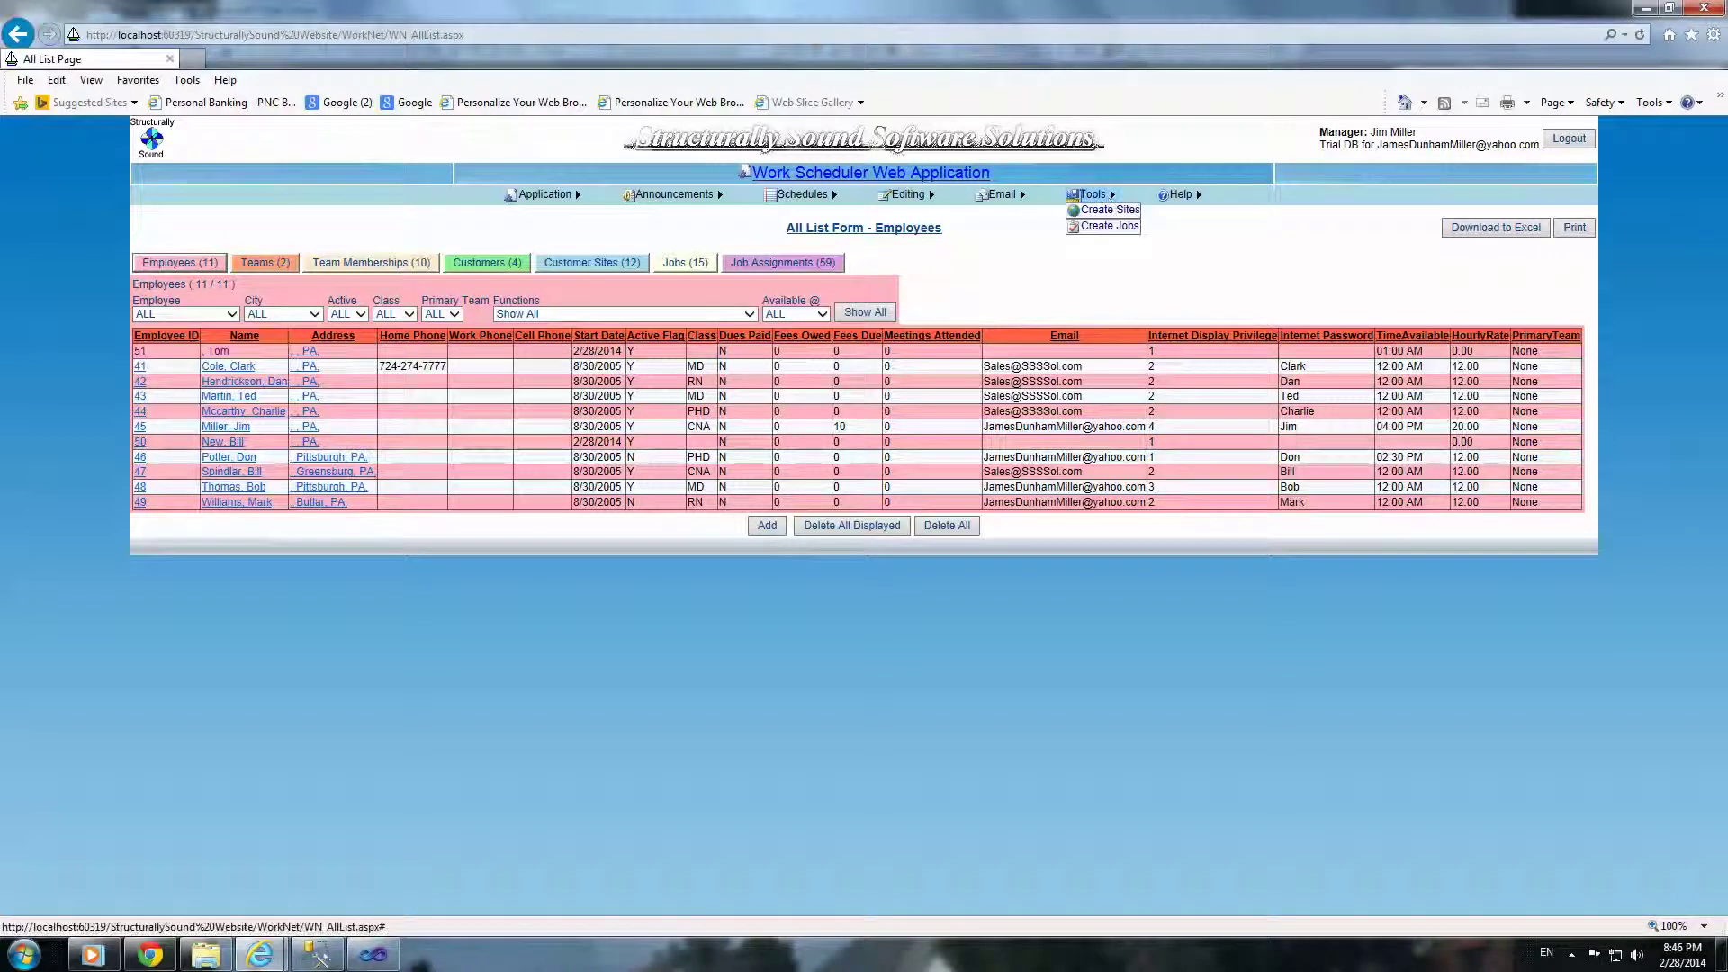
{"action": "mouse_move", "coordinate": [925, 194]}
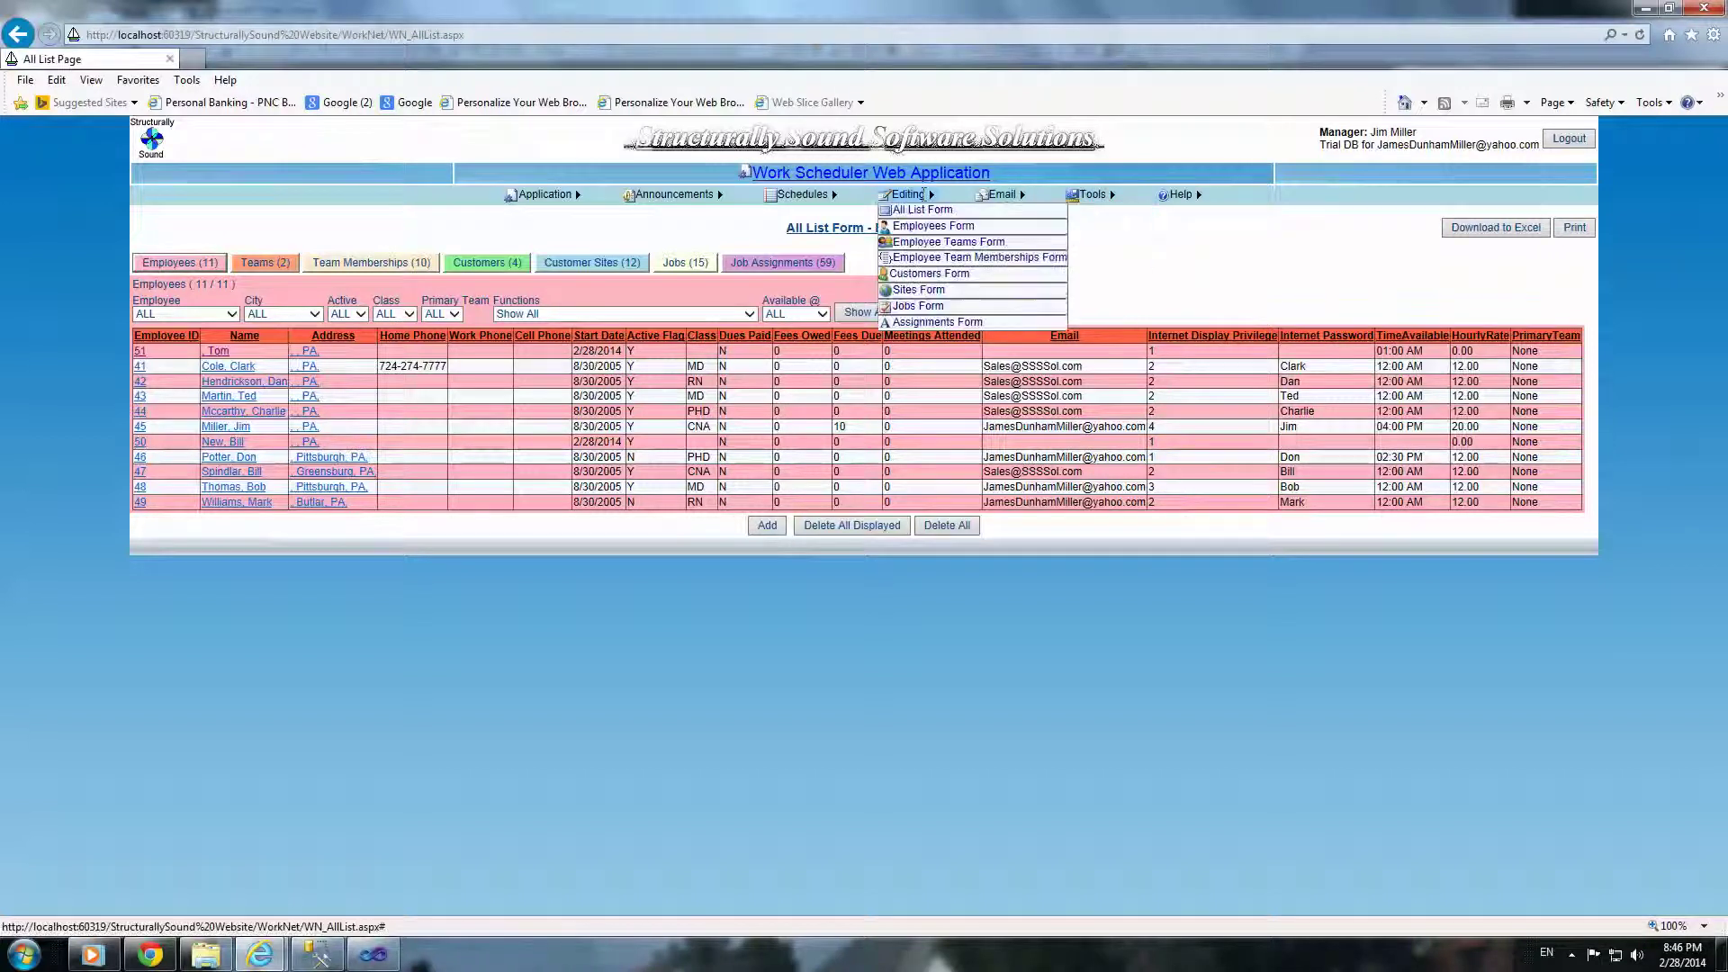
{"action": "left_click", "coordinate": [925, 212]}
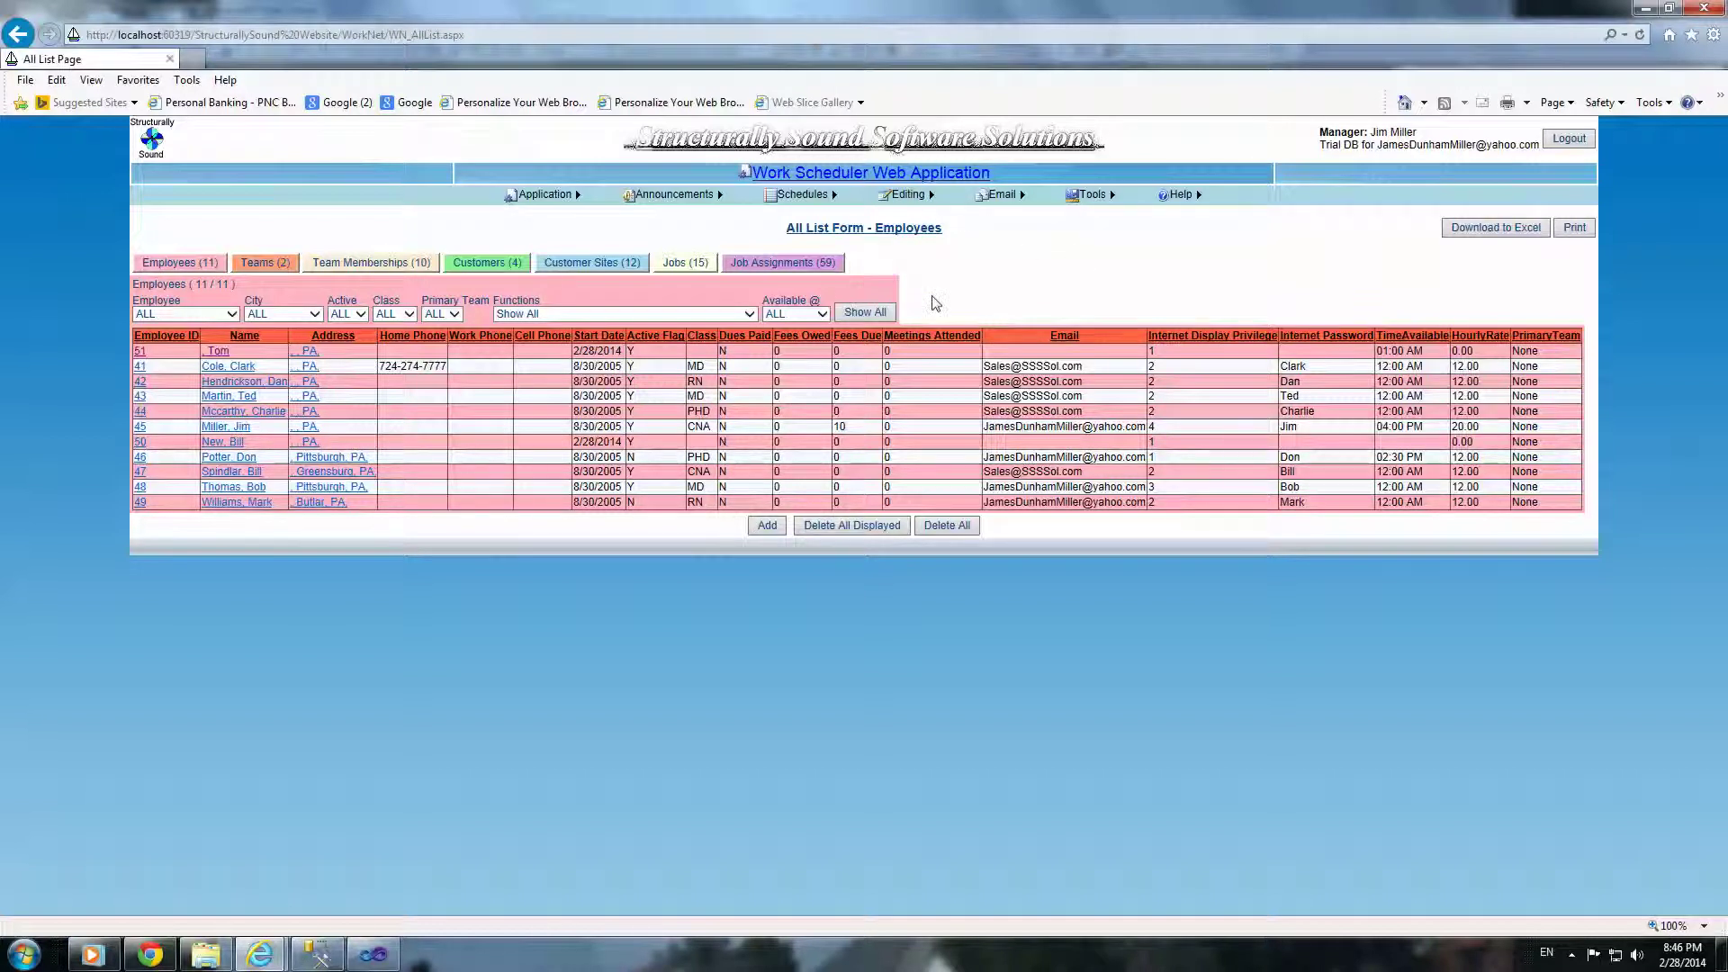
{"action": "mouse_move", "coordinate": [822, 195]}
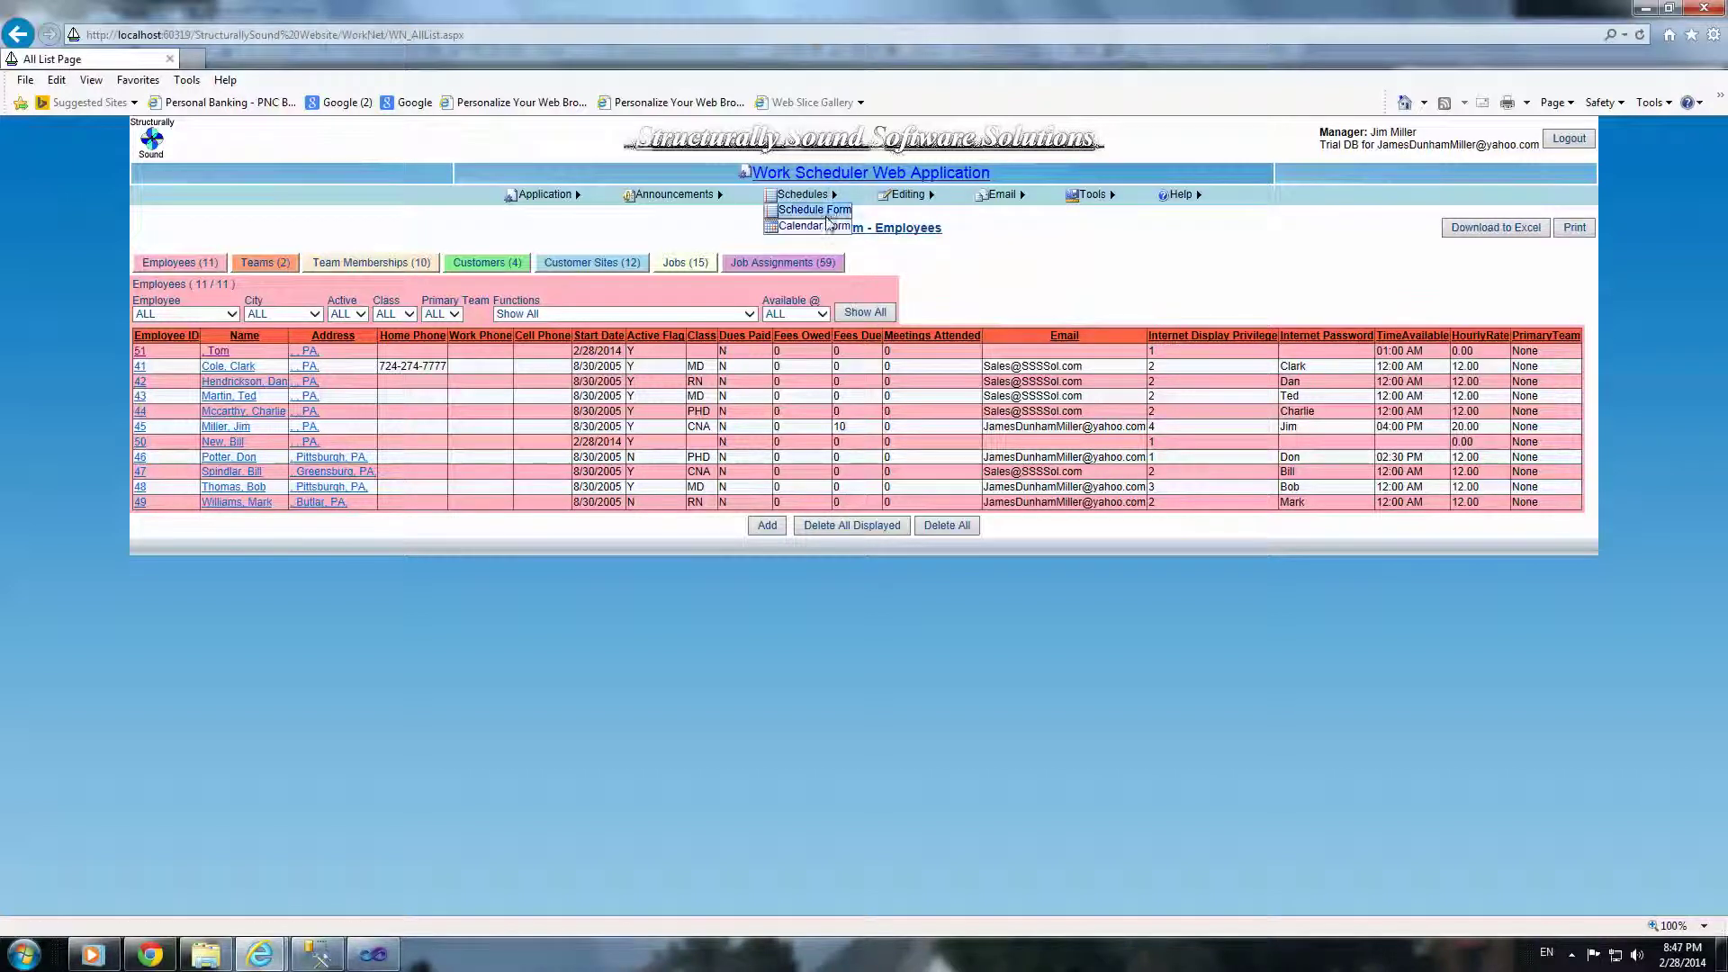
Step: Open the Calendar Form and advance to May 2014, showing job 41 on the 13th
{"action": "left_click", "coordinate": [827, 226]}
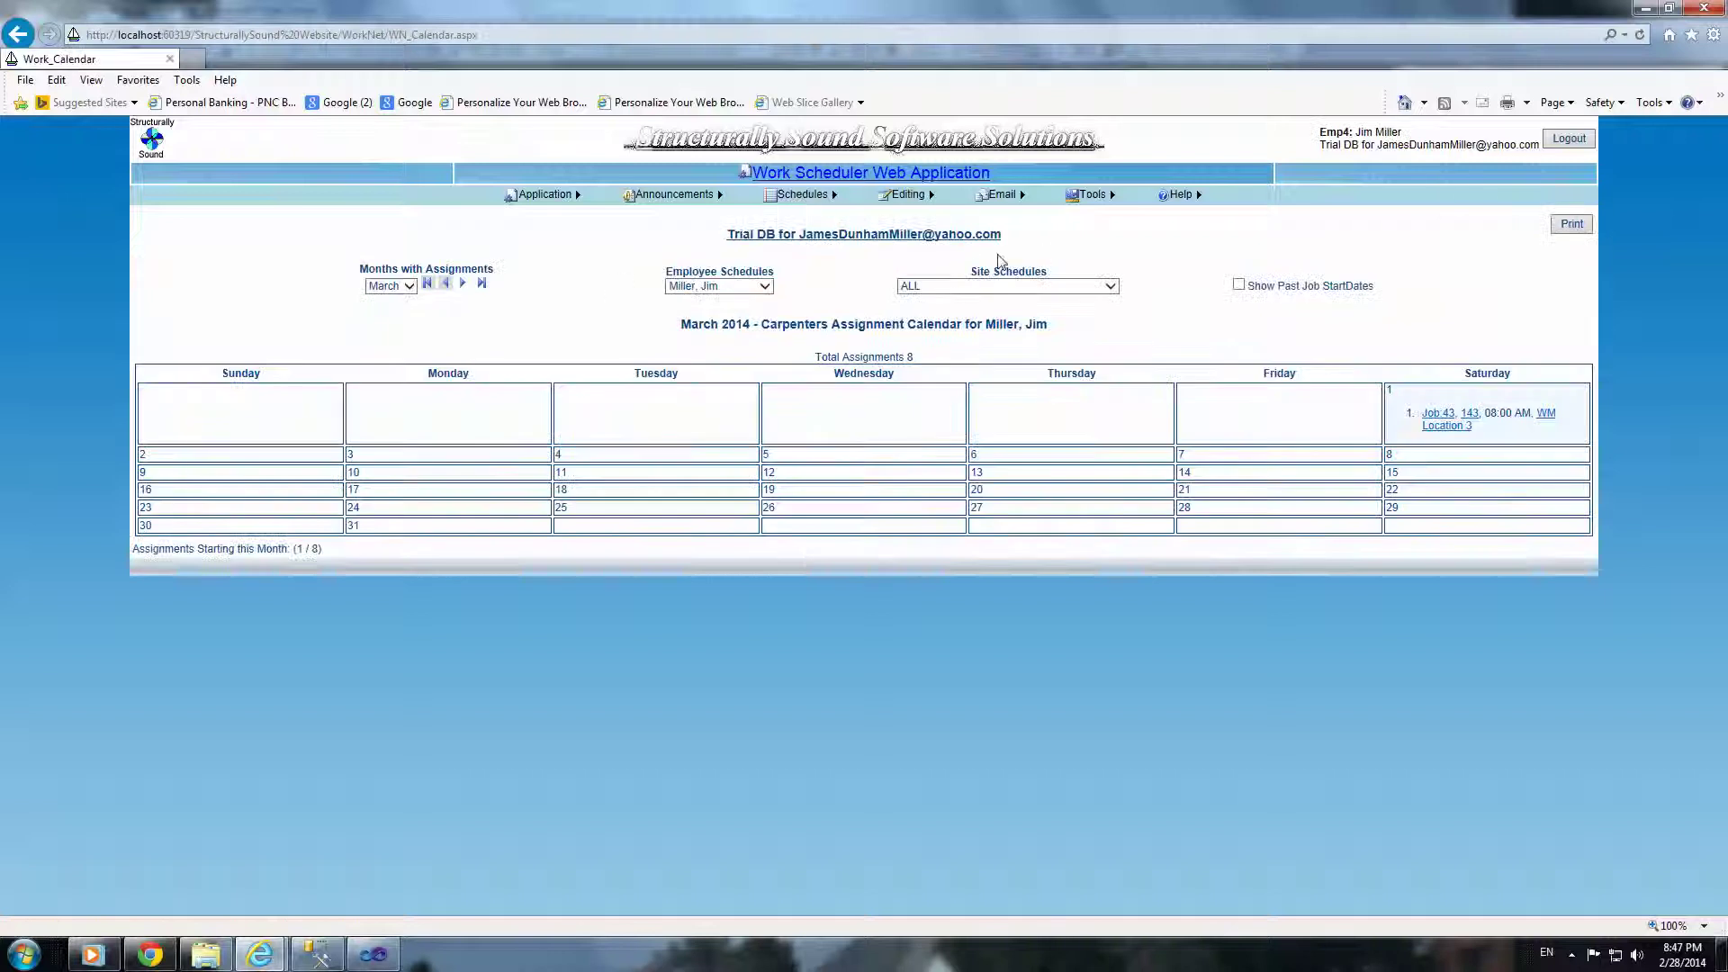
{"action": "left_click", "coordinate": [461, 285]}
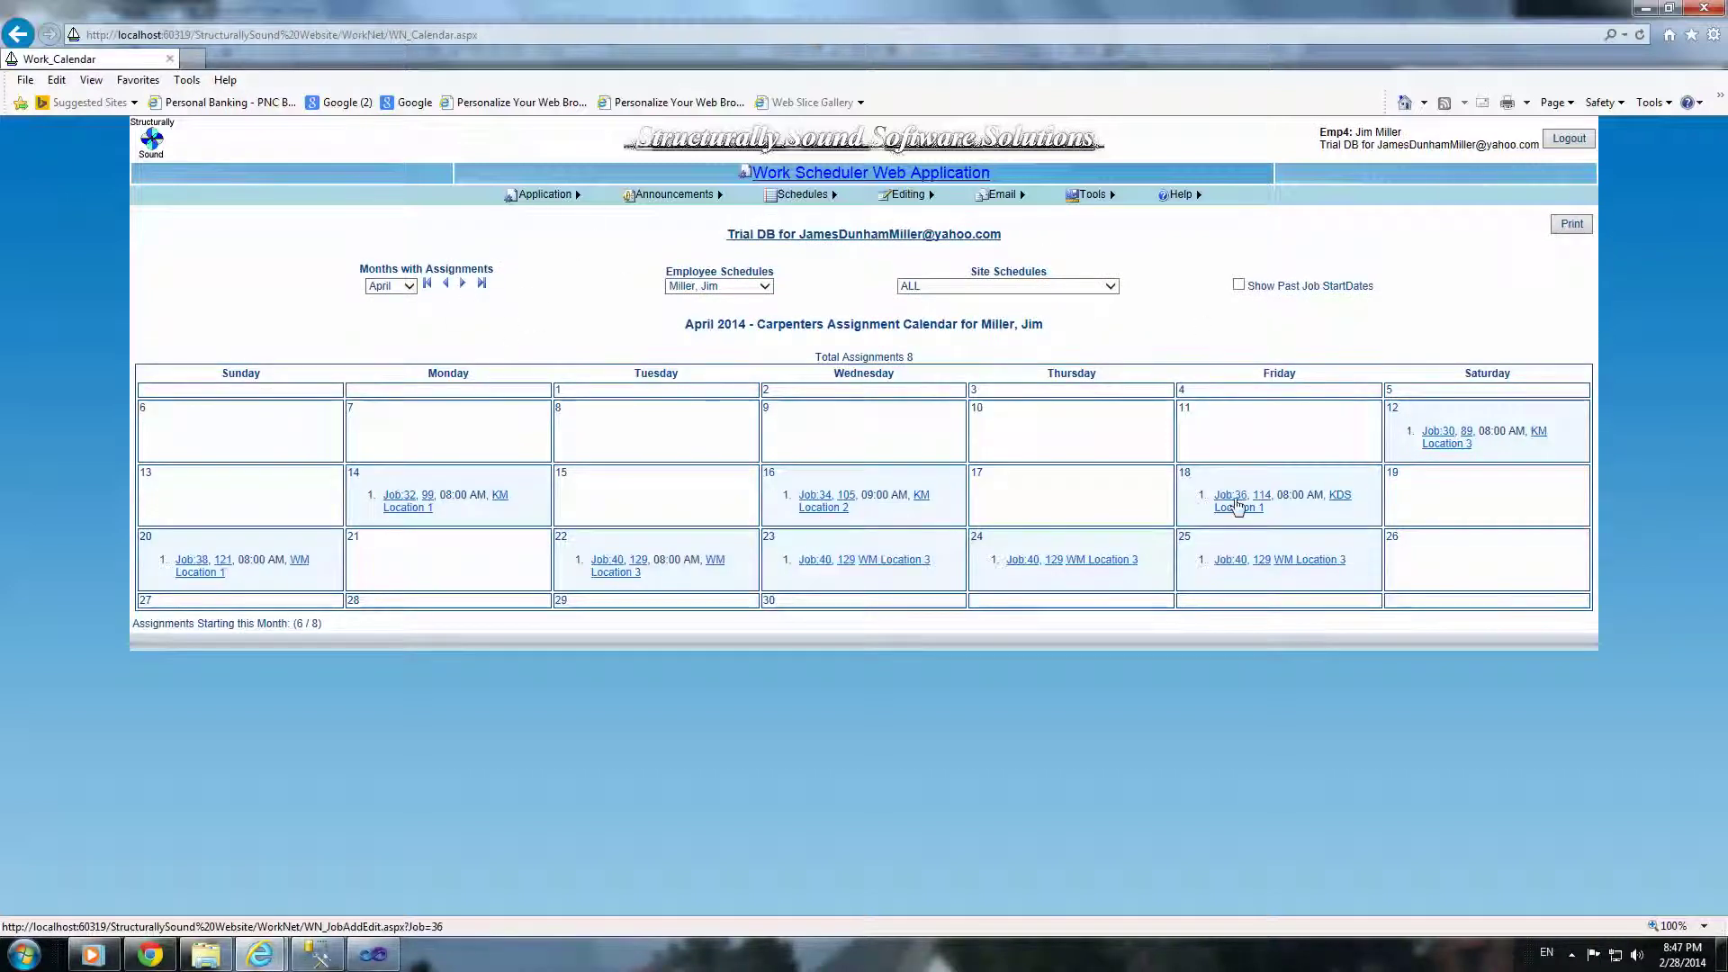
{"action": "left_click", "coordinate": [462, 284]}
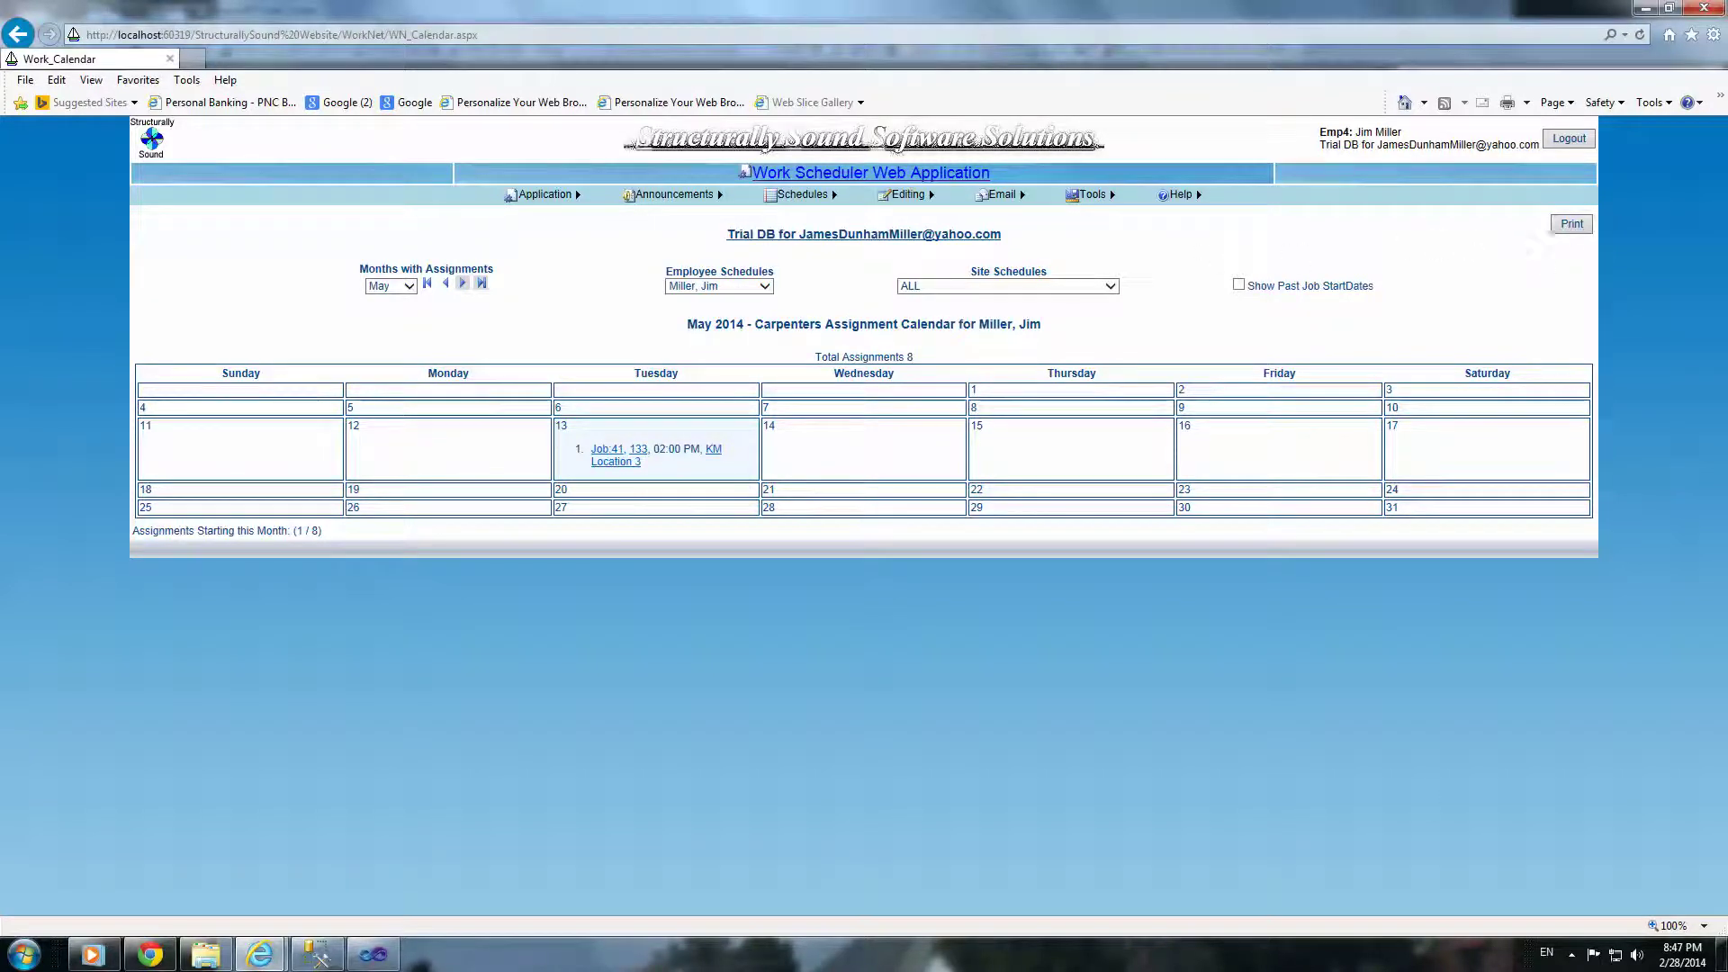
{"action": "left_click", "coordinate": [1571, 954]}
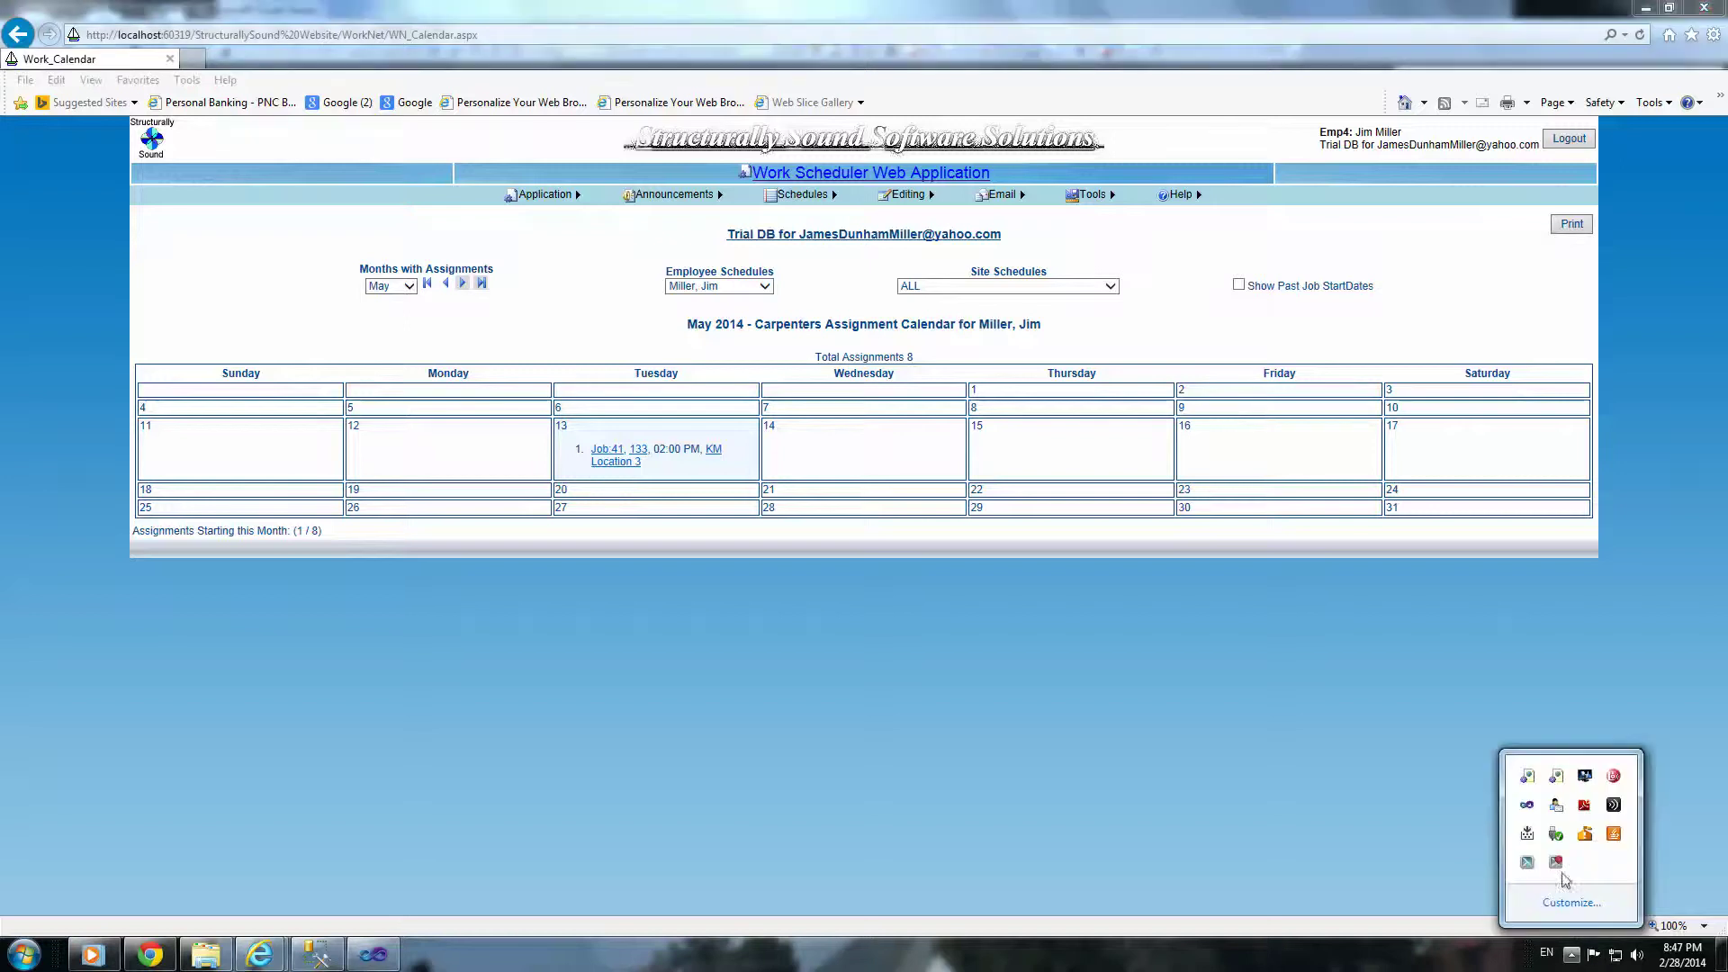